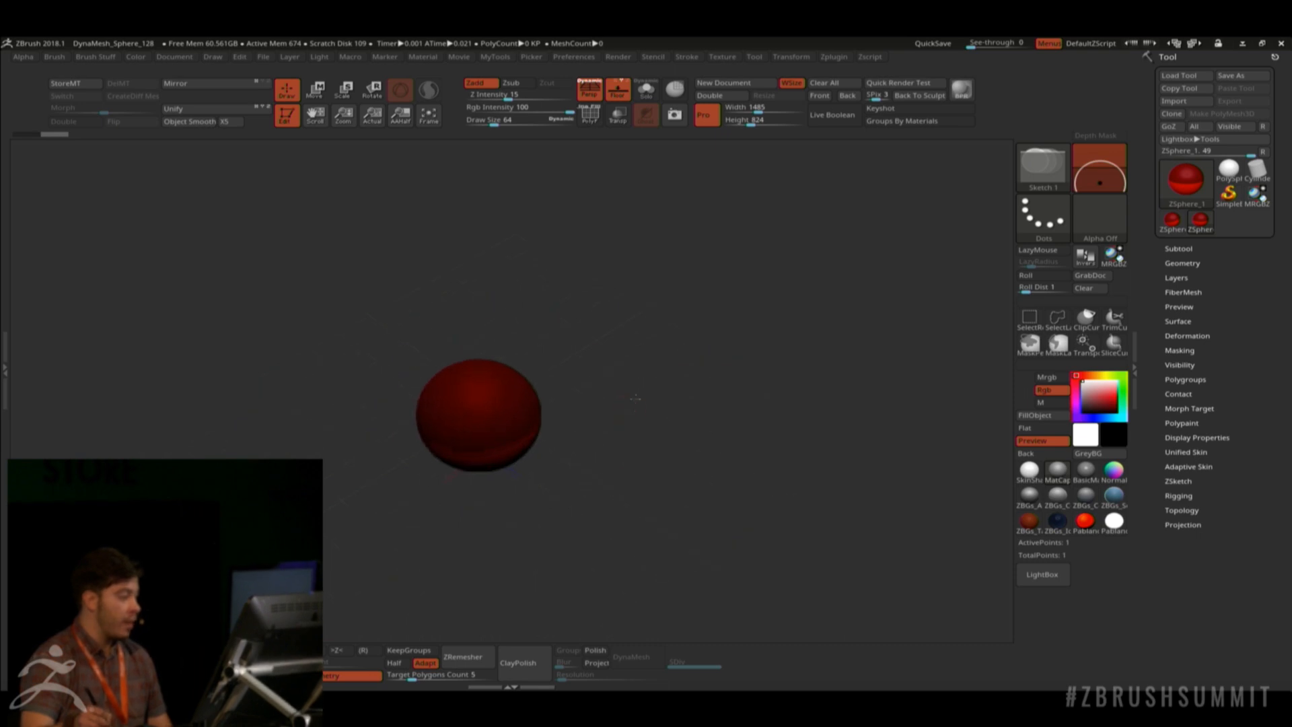
# Add connected ZSpheres to both ends of the root sphere to form a horizontal torso and an upward-angled neck base.
pyautogui.moveTo(536, 471); pyautogui.dragTo(540, 489)
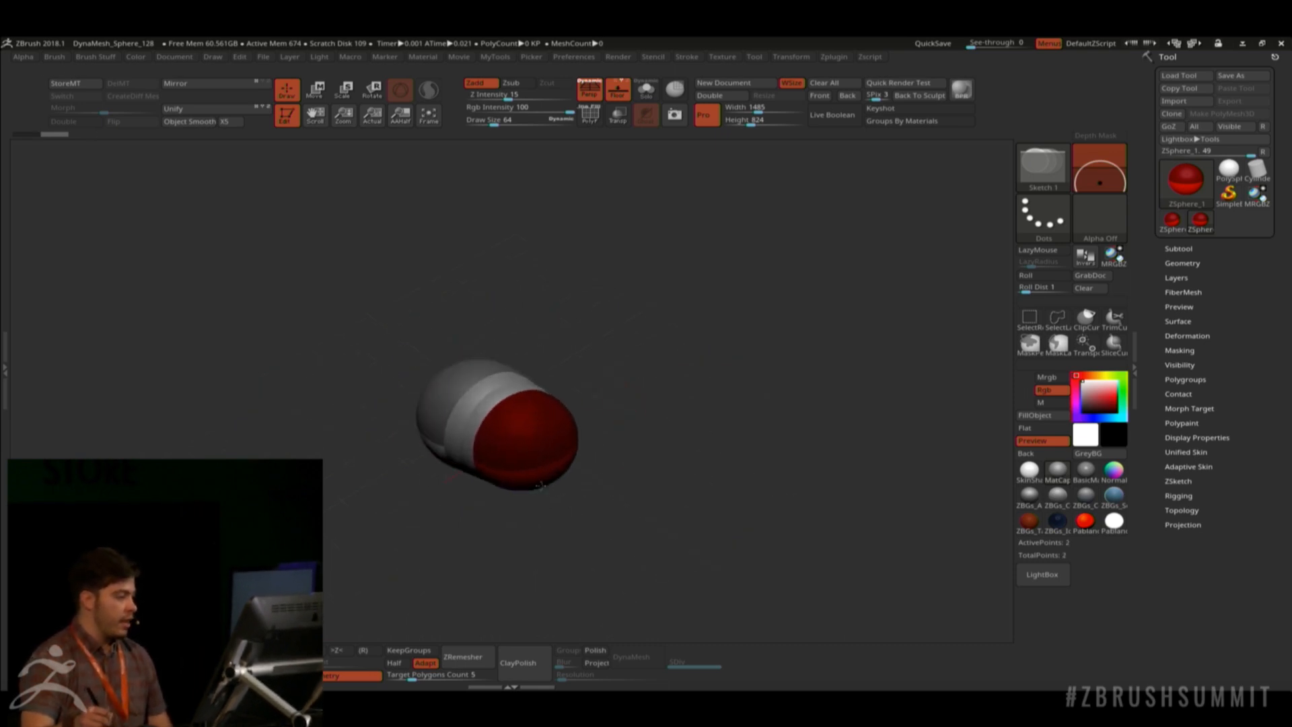
pyautogui.moveTo(609, 397); pyautogui.dragTo(666, 409)
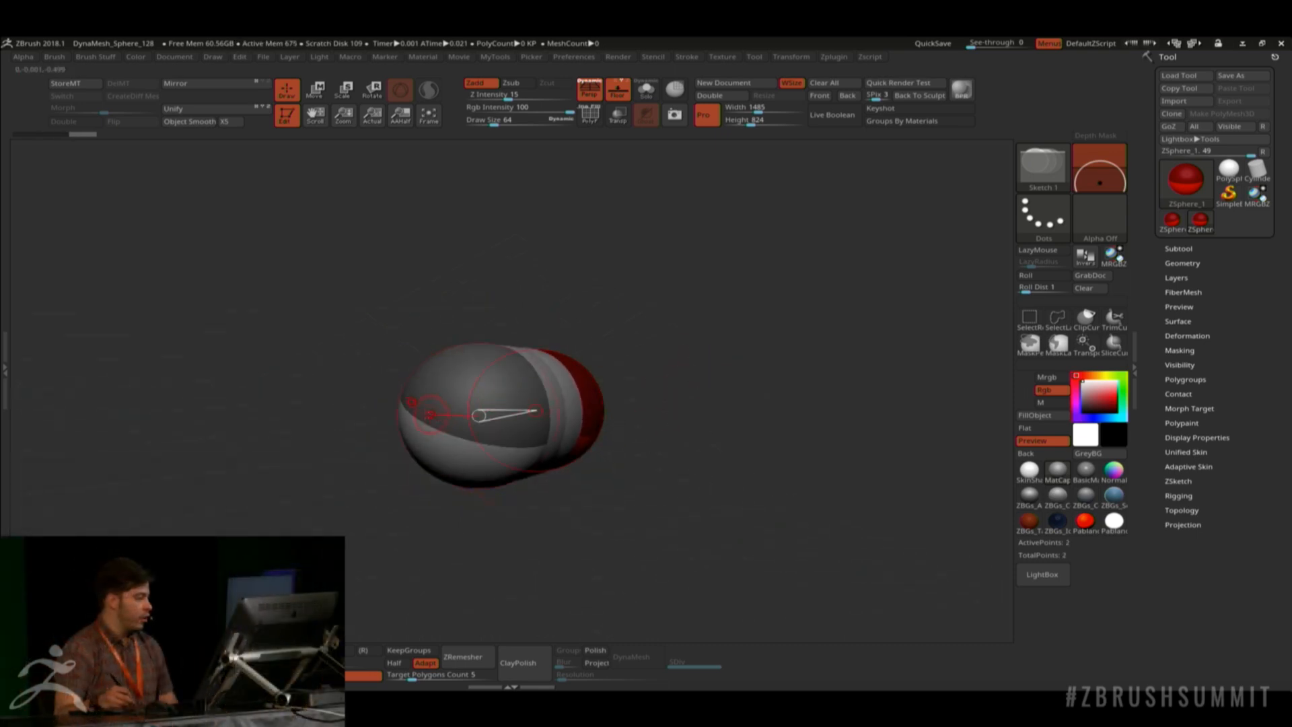
pyautogui.moveTo(430, 415); pyautogui.dragTo(443, 479)
pyautogui.moveTo(620, 456)
pyautogui.mouseDown()
pyautogui.moveTo(684, 448)
pyautogui.moveTo(501, 417)
pyautogui.moveTo(466, 465)
pyautogui.mouseUp()
pyautogui.moveTo(585, 469); pyautogui.dragTo(475, 433)
pyautogui.moveTo(570, 487); pyautogui.dragTo(483, 517)
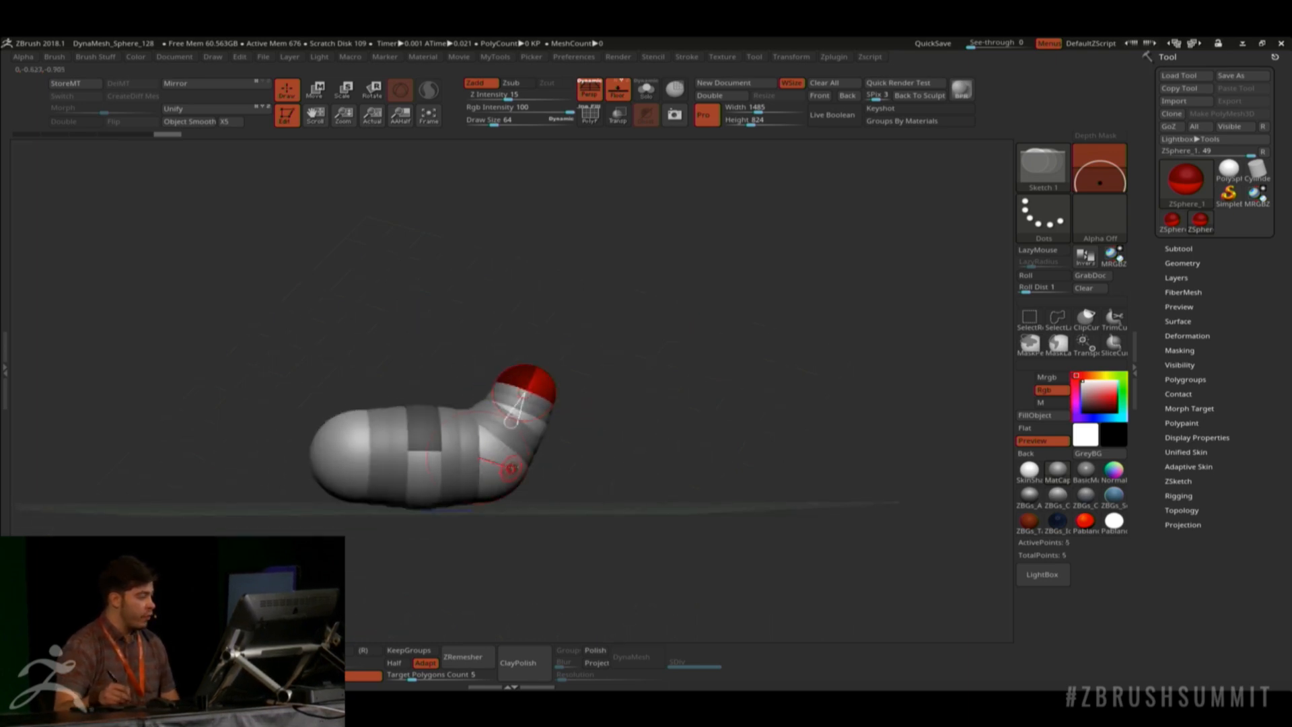
# Add symmetrical shoulder and hip ZSpheres to the torso, each with a smaller ZSphere as a leg start.
pyautogui.moveTo(499, 465); pyautogui.dragTo(513, 478)
pyautogui.moveTo(337, 463); pyautogui.dragTo(354, 479)
pyautogui.moveTo(568, 360); pyautogui.dragTo(501, 387)
pyautogui.moveTo(570, 429)
pyautogui.mouseDown()
pyautogui.moveTo(553, 484)
pyautogui.moveTo(586, 410)
pyautogui.mouseUp()
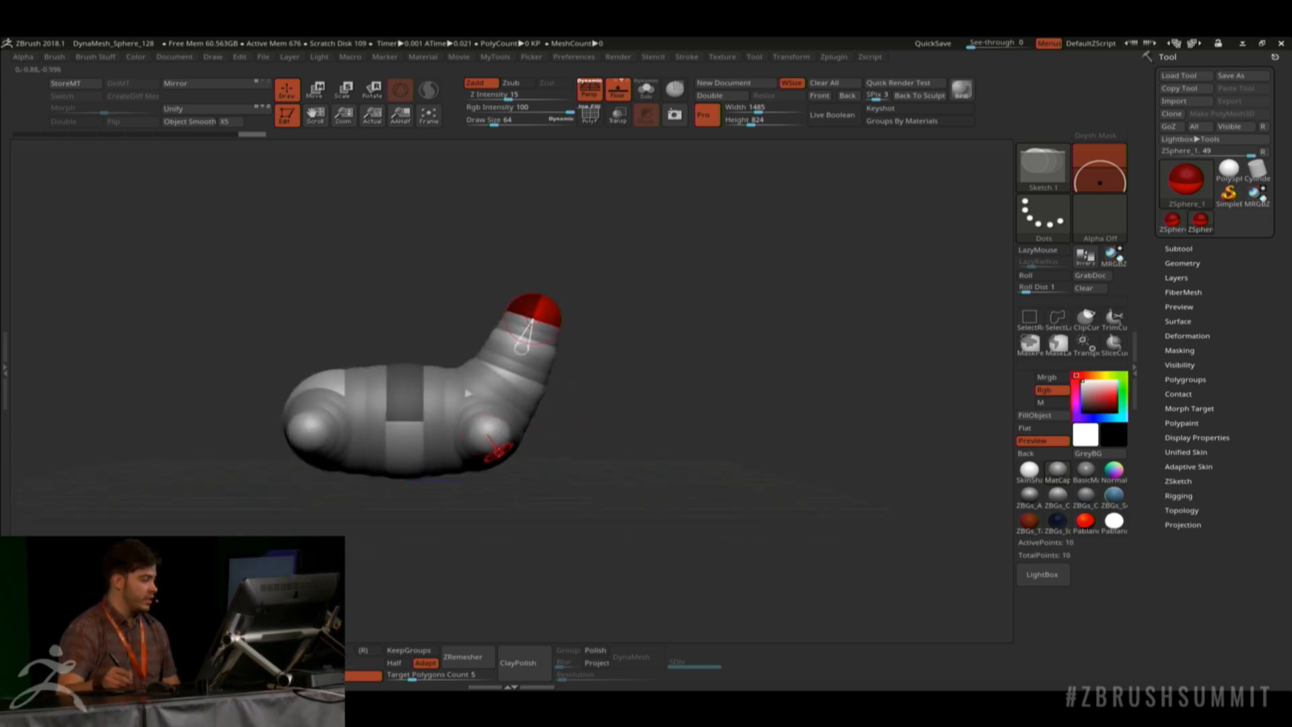
pyautogui.moveTo(486, 438); pyautogui.dragTo(496, 447)
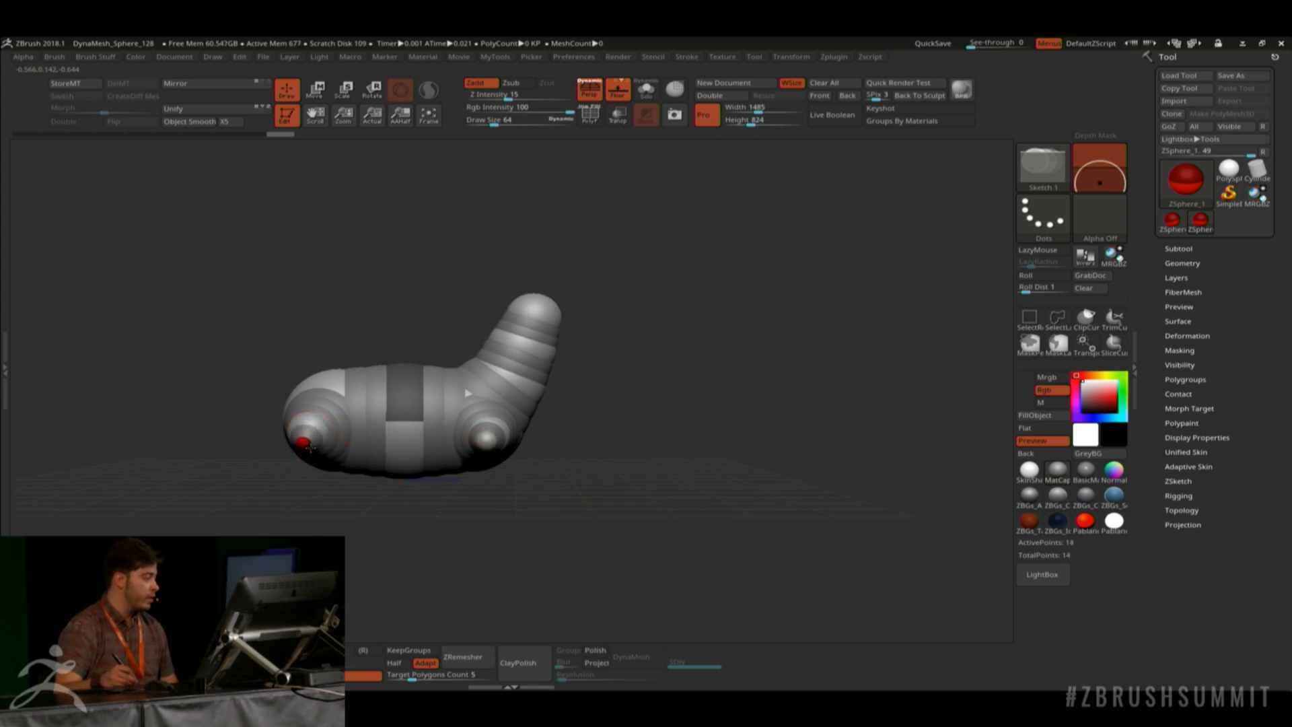
pyautogui.moveTo(310, 448); pyautogui.dragTo(314, 452)
# Pull the small shoulder and hip ZSpheres down into long front and rear legs of similar height, with perspective turned off.
pyautogui.keyDown('alt'); pyautogui.moveTo(551, 463); pyautogui.dragTo(580, 404); pyautogui.keyUp('alt')
pyautogui.press('w')
pyautogui.moveTo(532, 342); pyautogui.dragTo(519, 502)
pyautogui.moveTo(348, 342); pyautogui.dragTo(364, 527)
pyautogui.moveTo(527, 500); pyautogui.dragTo(506, 546)
pyautogui.keyDown('alt'); pyautogui.moveTo(464, 498); pyautogui.dragTo(507, 476); pyautogui.keyUp('alt')
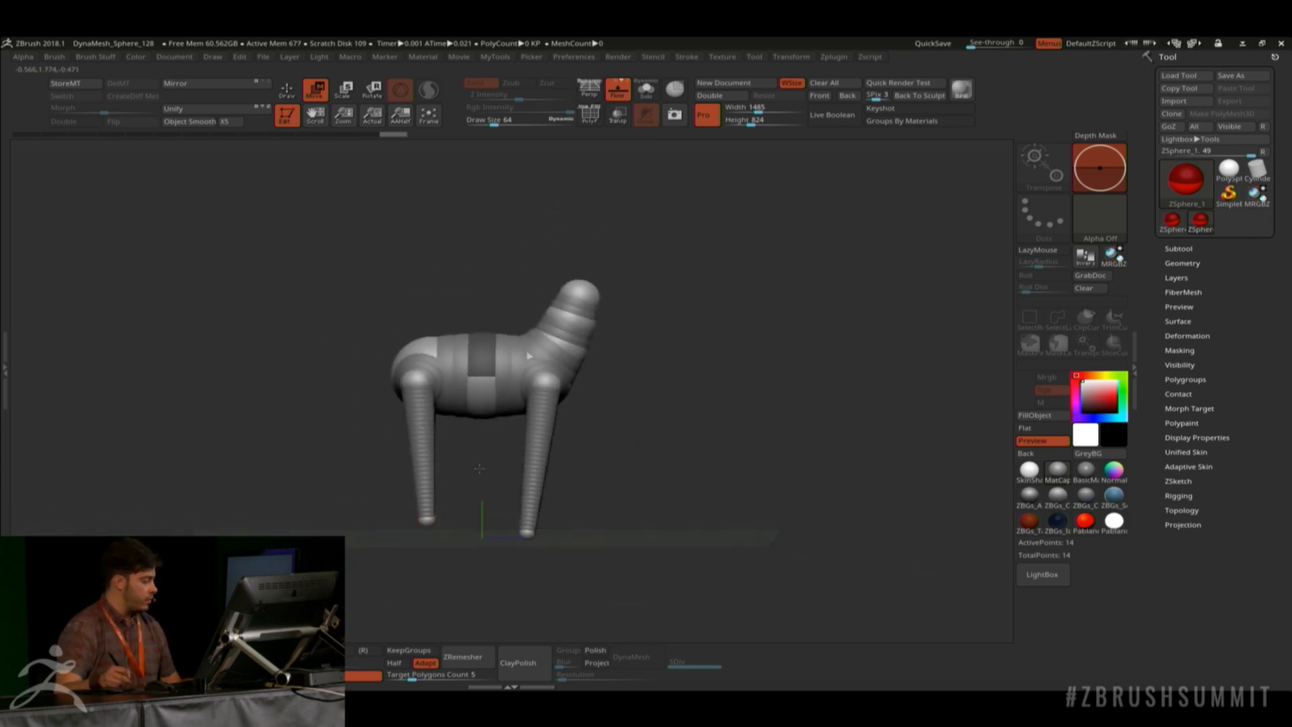
pyautogui.press('p')
pyautogui.moveTo(425, 520); pyautogui.dragTo(422, 536)
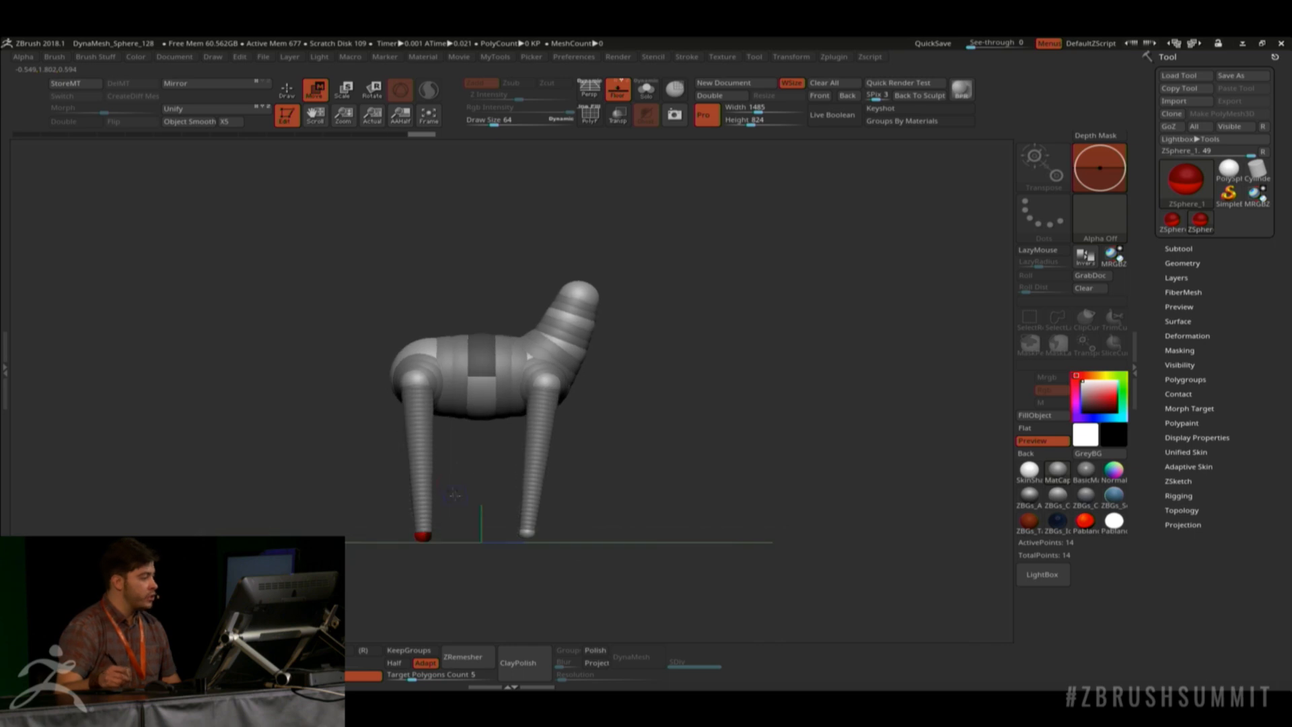
# Add a short tail ZSphere behind the hips and extend the neck upward with another segment ending in the head.
pyautogui.press('q')
pyautogui.moveTo(344, 391)
pyautogui.mouseDown()
pyautogui.moveTo(631, 355)
pyautogui.moveTo(604, 360)
pyautogui.moveTo(538, 315)
pyautogui.mouseUp()
pyautogui.press('w')
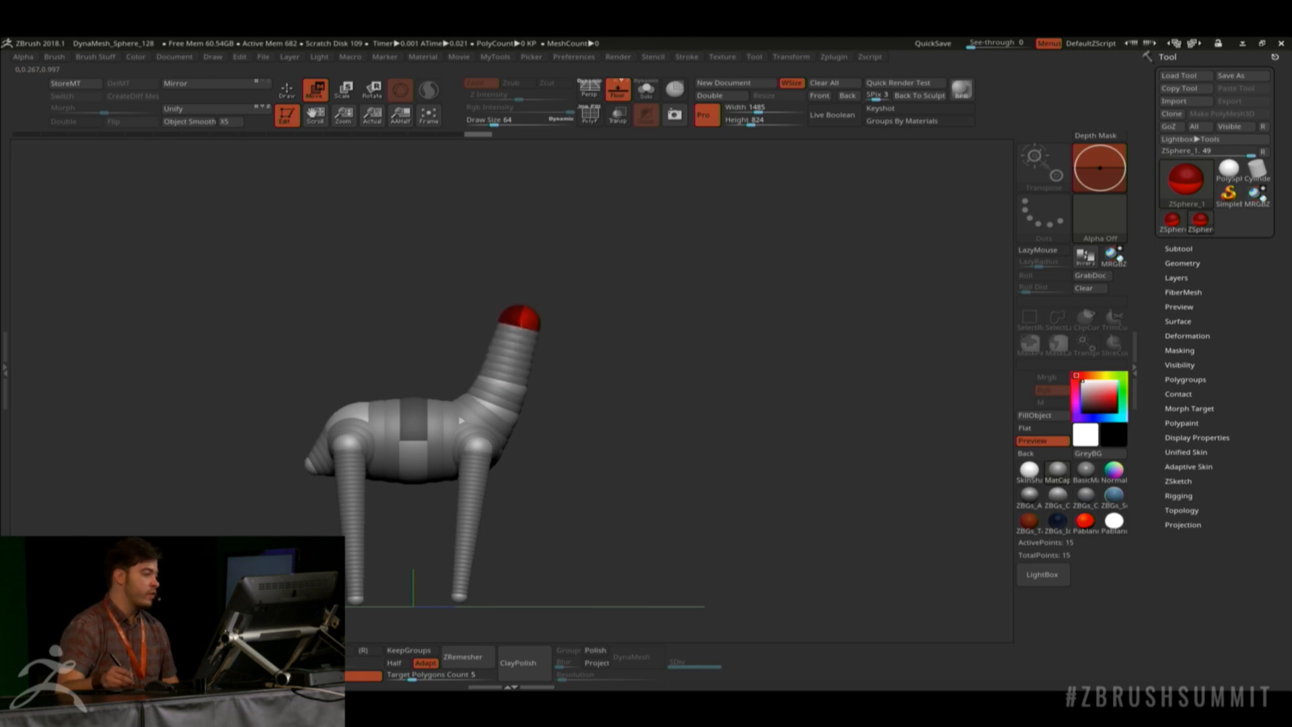
pyautogui.moveTo(502, 386); pyautogui.dragTo(509, 358)
pyautogui.moveTo(599, 329)
pyautogui.mouseDown()
pyautogui.moveTo(608, 341)
pyautogui.moveTo(494, 350)
pyautogui.mouseUp()
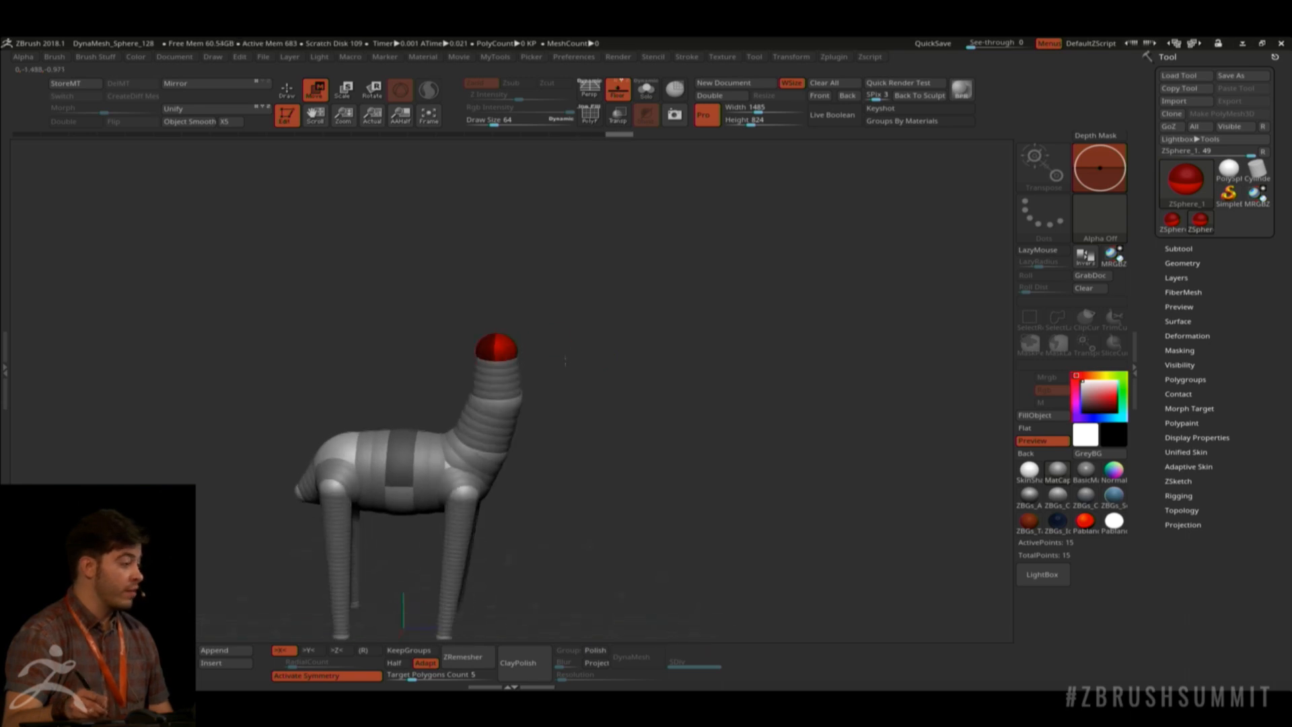
# Add a symmetrical pair of small ear ZSpheres to the back of the head.
pyautogui.press('q')
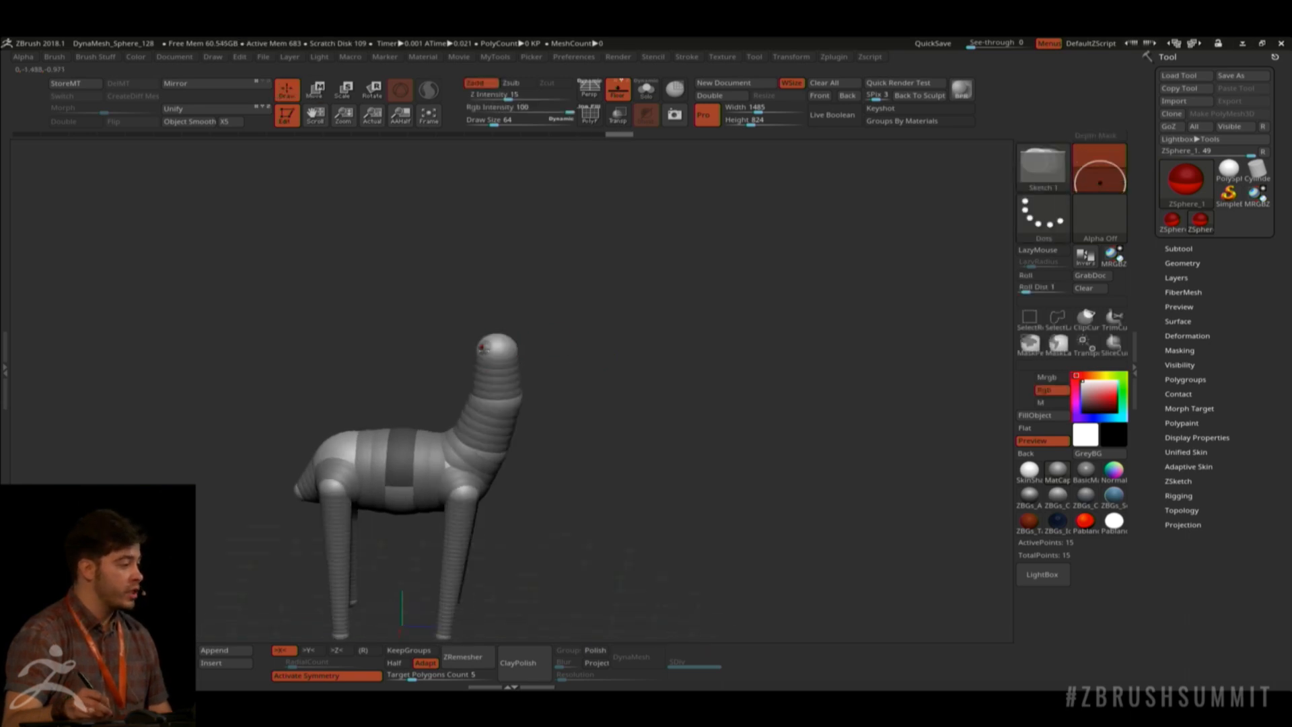
pyautogui.press('w')
pyautogui.moveTo(542, 342)
pyautogui.mouseDown()
pyautogui.moveTo(572, 325)
pyautogui.moveTo(592, 355)
pyautogui.moveTo(588, 311)
pyautogui.mouseUp()
pyautogui.keyDown('alt'); pyautogui.moveTo(555, 392); pyautogui.dragTo(565, 358); pyautogui.keyUp('alt')
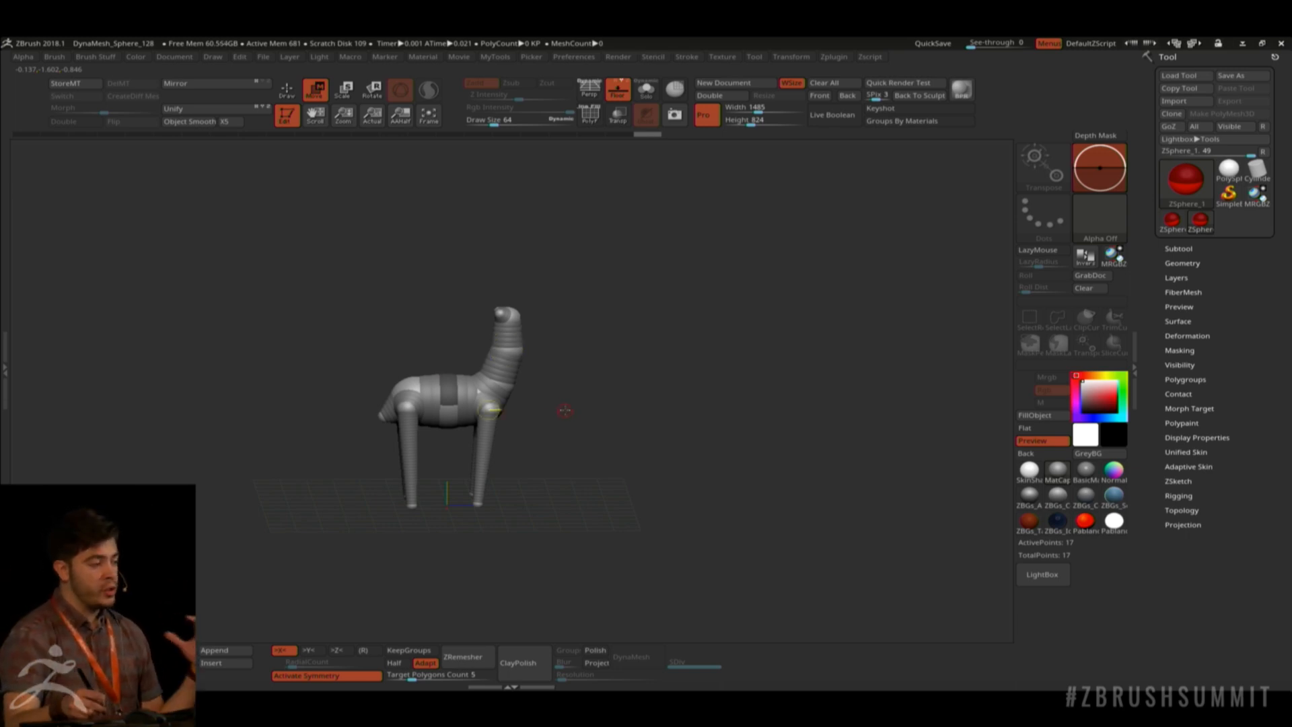
pyautogui.keyDown('shift'); pyautogui.moveTo(568, 413); pyautogui.dragTo(614, 442); pyautogui.keyUp('shift')
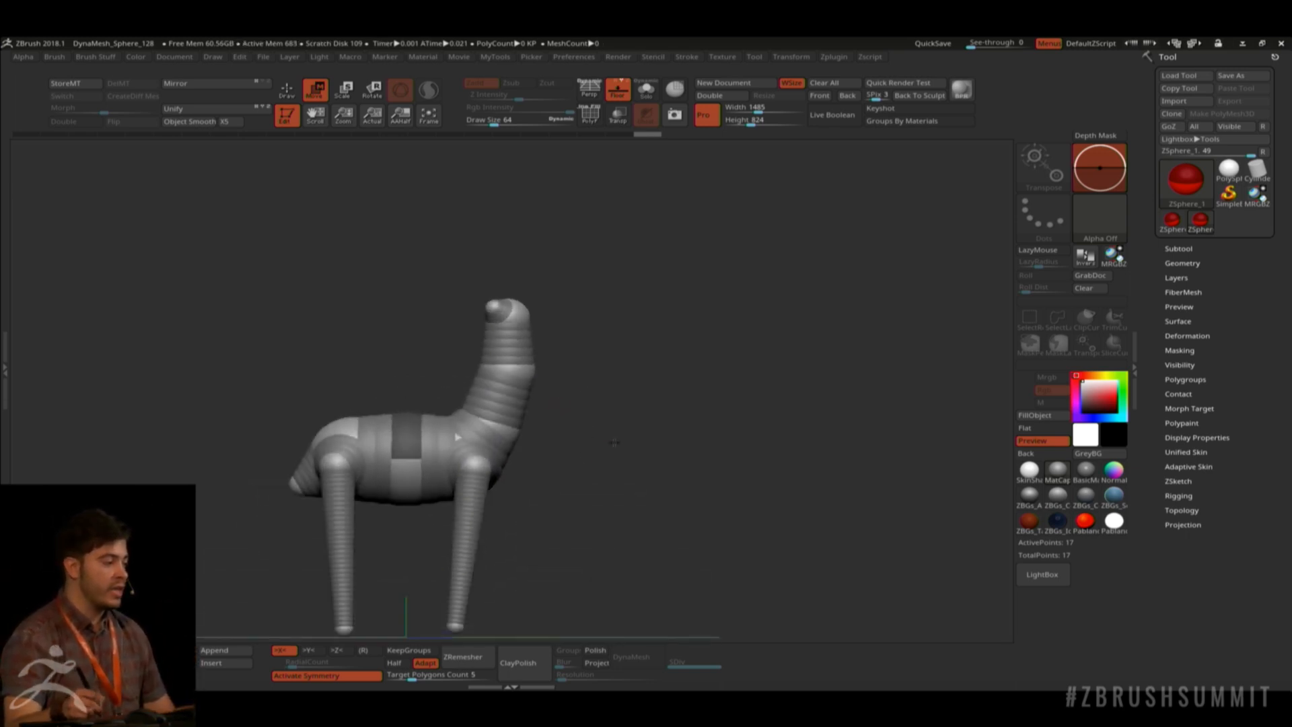
pyautogui.keyDown('alt'); pyautogui.moveTo(508, 425); pyautogui.dragTo(585, 364); pyautogui.keyUp('alt')
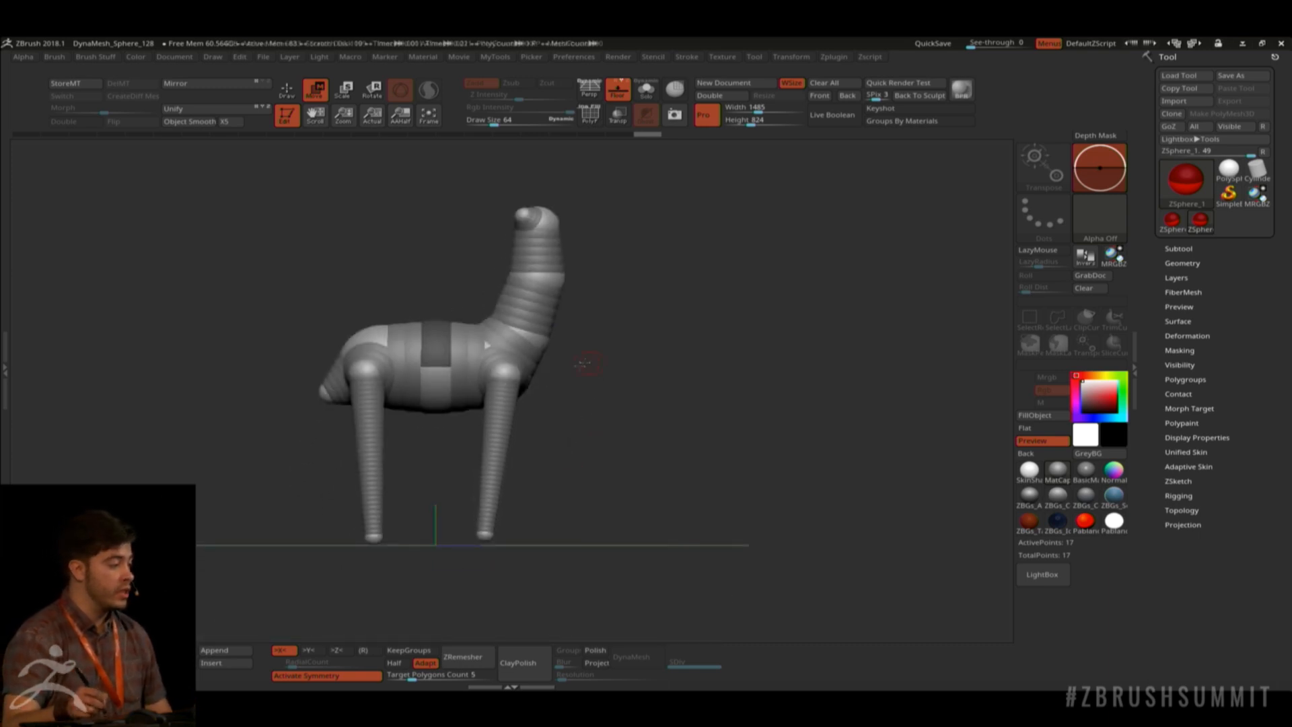
# Insert two joint ZSpheres along each front and rear leg for the upper and lower joints.
pyautogui.press('q')
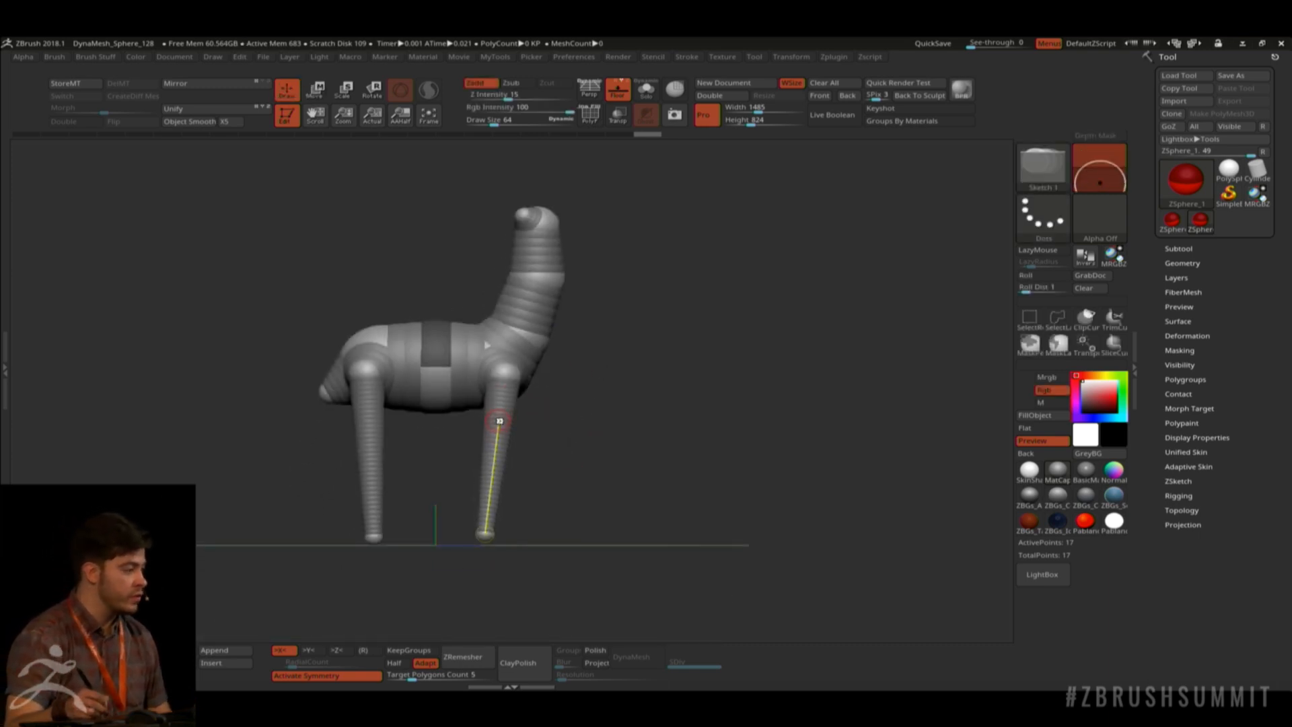
pyautogui.click(367, 421)
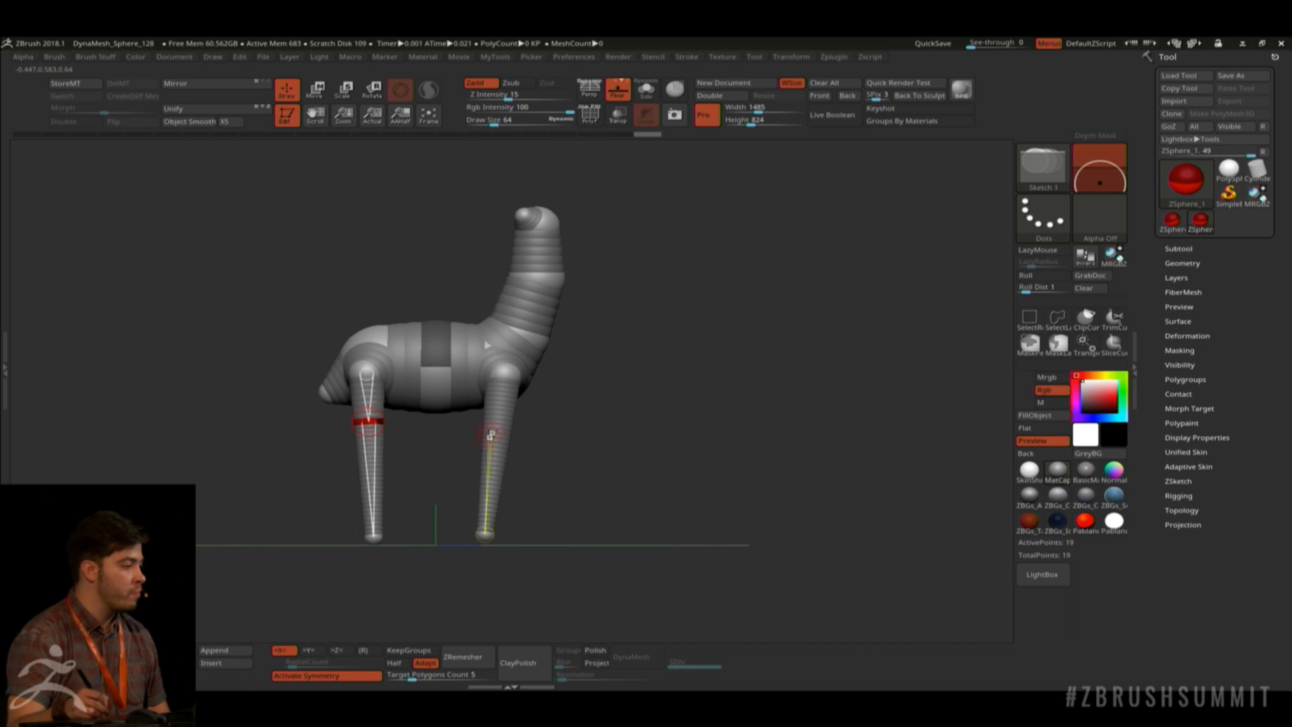
pyautogui.click(499, 407)
pyautogui.click(491, 473)
pyautogui.click(380, 467)
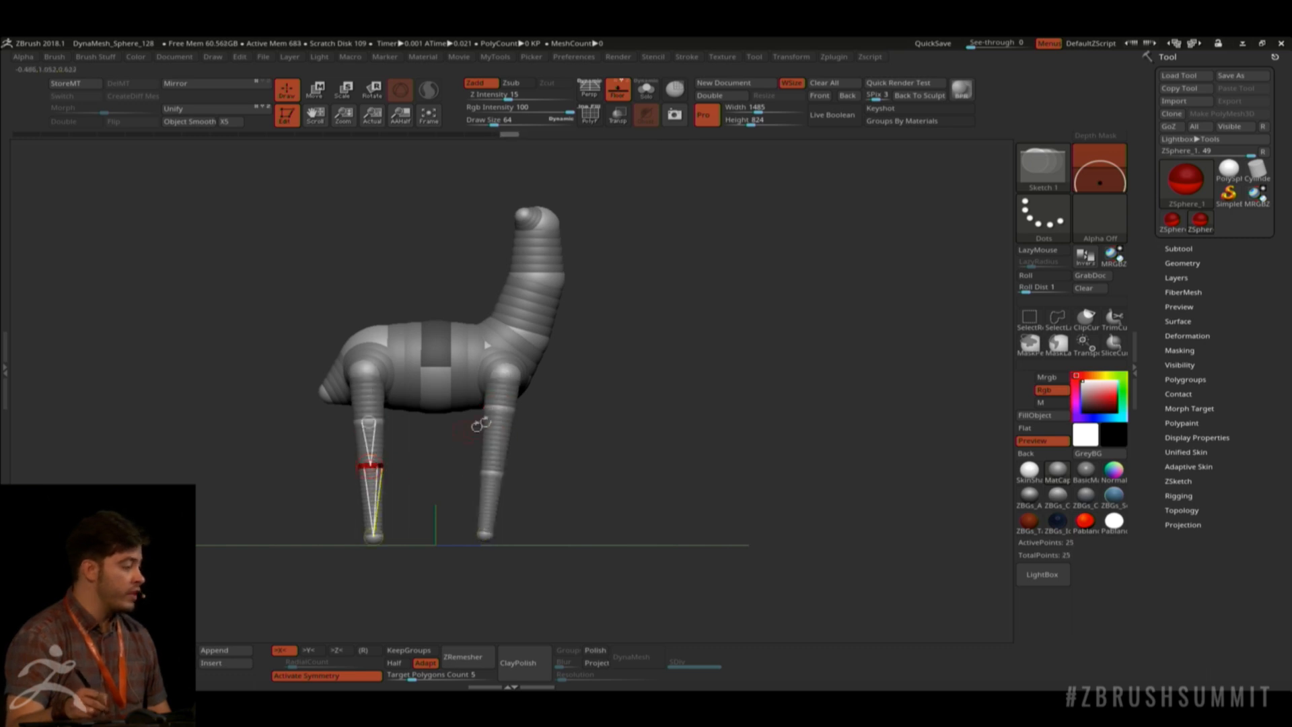
# Reposition the leg joints and feet to bend the front and rear legs into an animal-like stance.
pyautogui.press('w')
pyautogui.moveTo(504, 408); pyautogui.dragTo(494, 417)
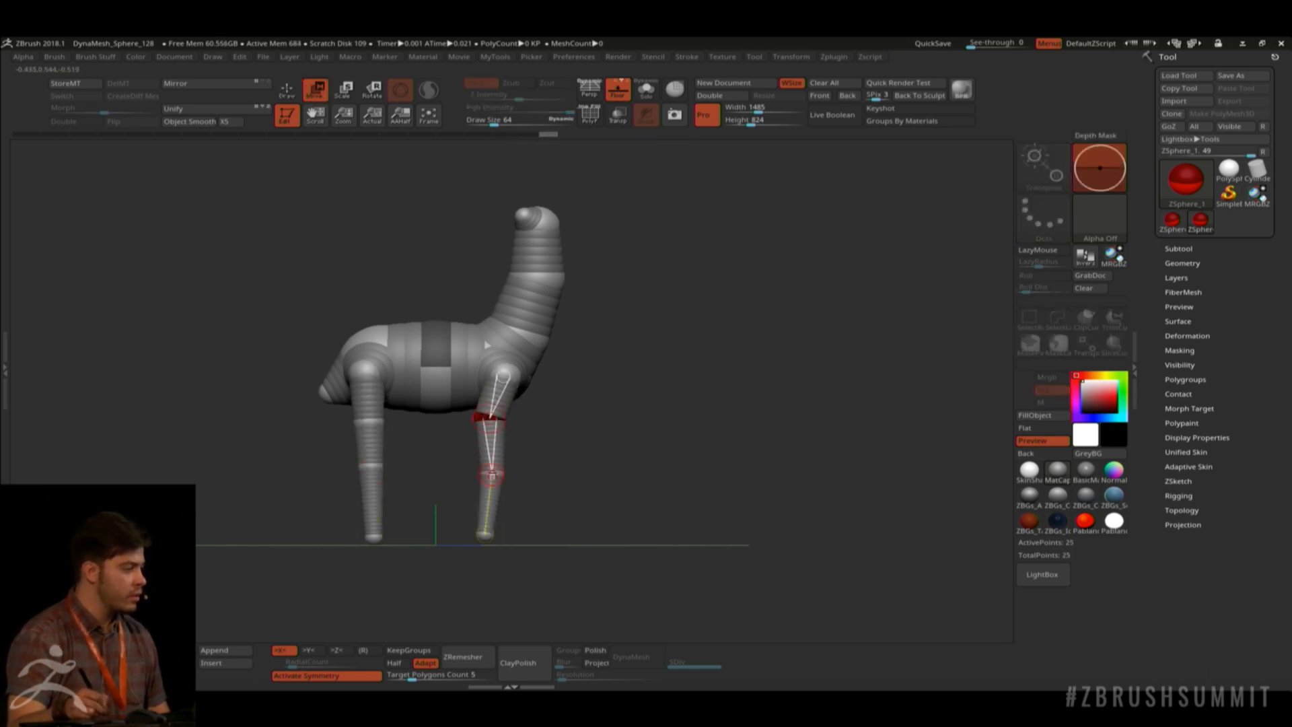
pyautogui.moveTo(493, 473); pyautogui.dragTo(500, 472)
pyautogui.moveTo(373, 422)
pyautogui.mouseDown()
pyautogui.moveTo(379, 405)
pyautogui.moveTo(395, 409)
pyautogui.mouseUp()
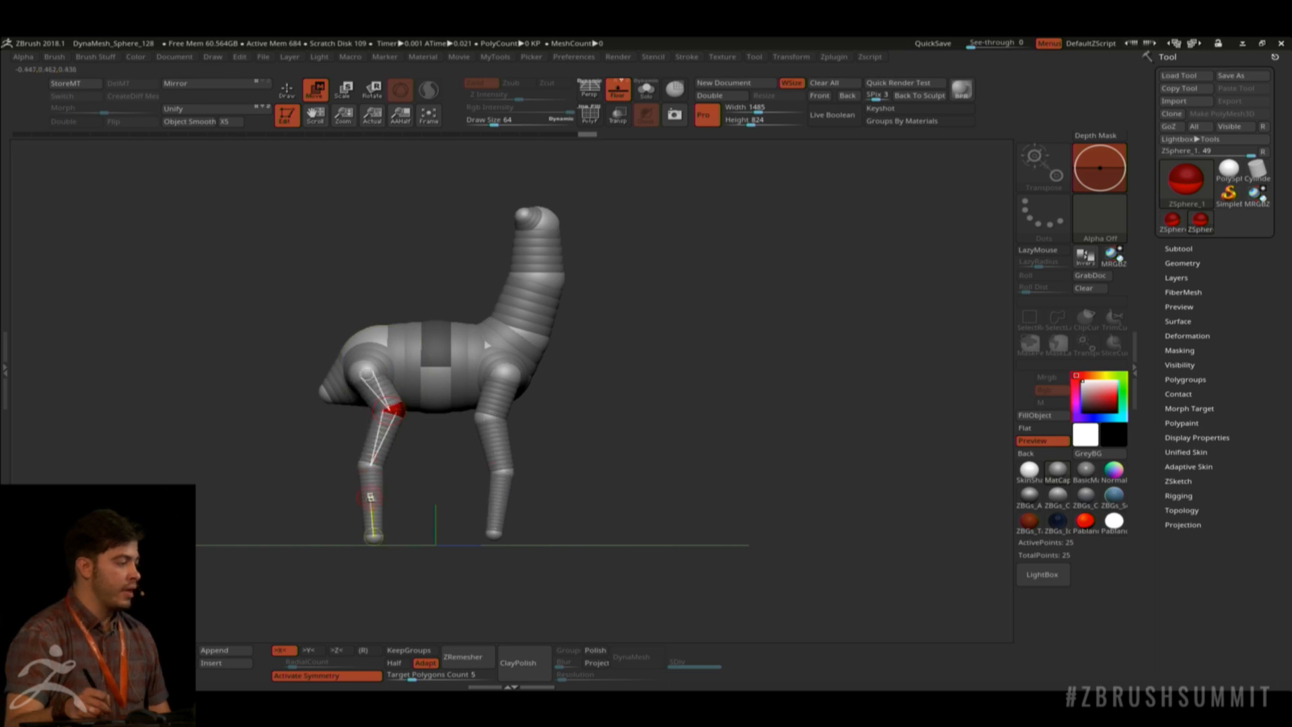
pyautogui.moveTo(374, 537); pyautogui.dragTo(397, 544)
pyautogui.moveTo(369, 459); pyautogui.dragTo(363, 445)
pyautogui.moveTo(492, 537); pyautogui.dragTo(483, 552)
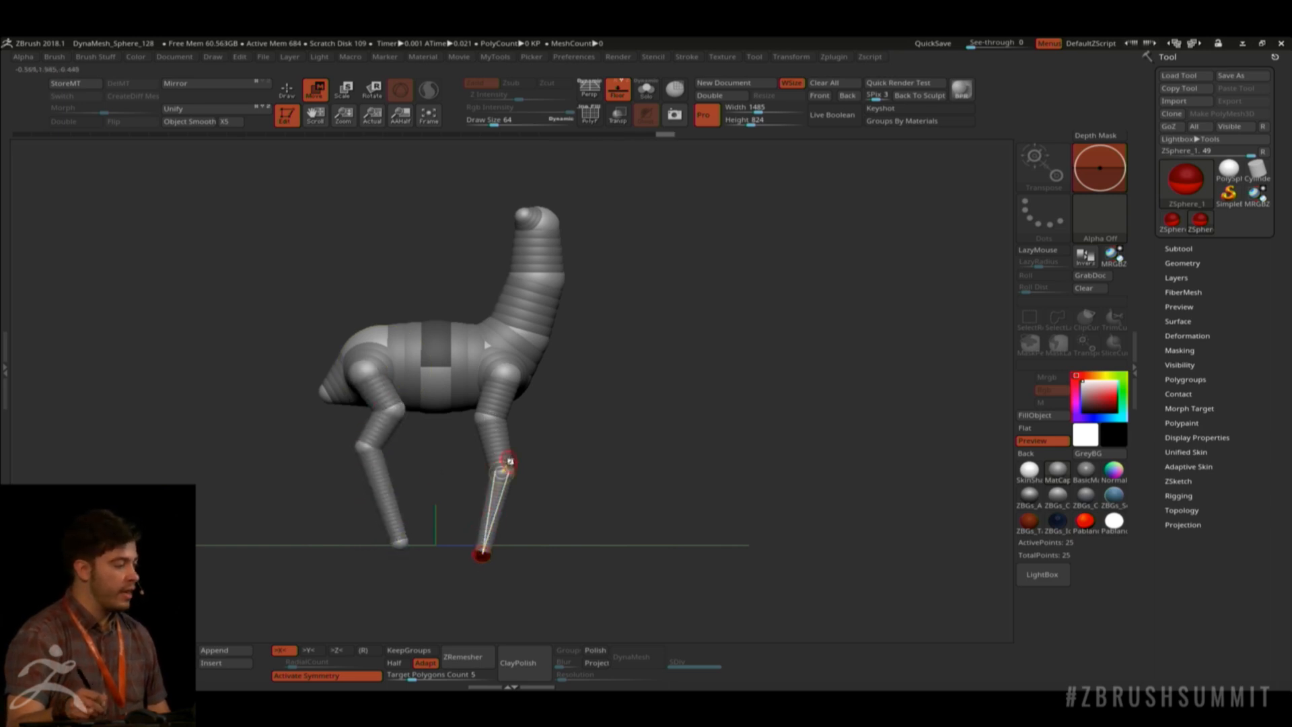
pyautogui.moveTo(509, 466); pyautogui.dragTo(506, 456)
# Refine the head by moving the ear ZSpheres closer in and shifting the head sphere slightly forward.
pyautogui.moveTo(774, 330); pyautogui.dragTo(663, 330)
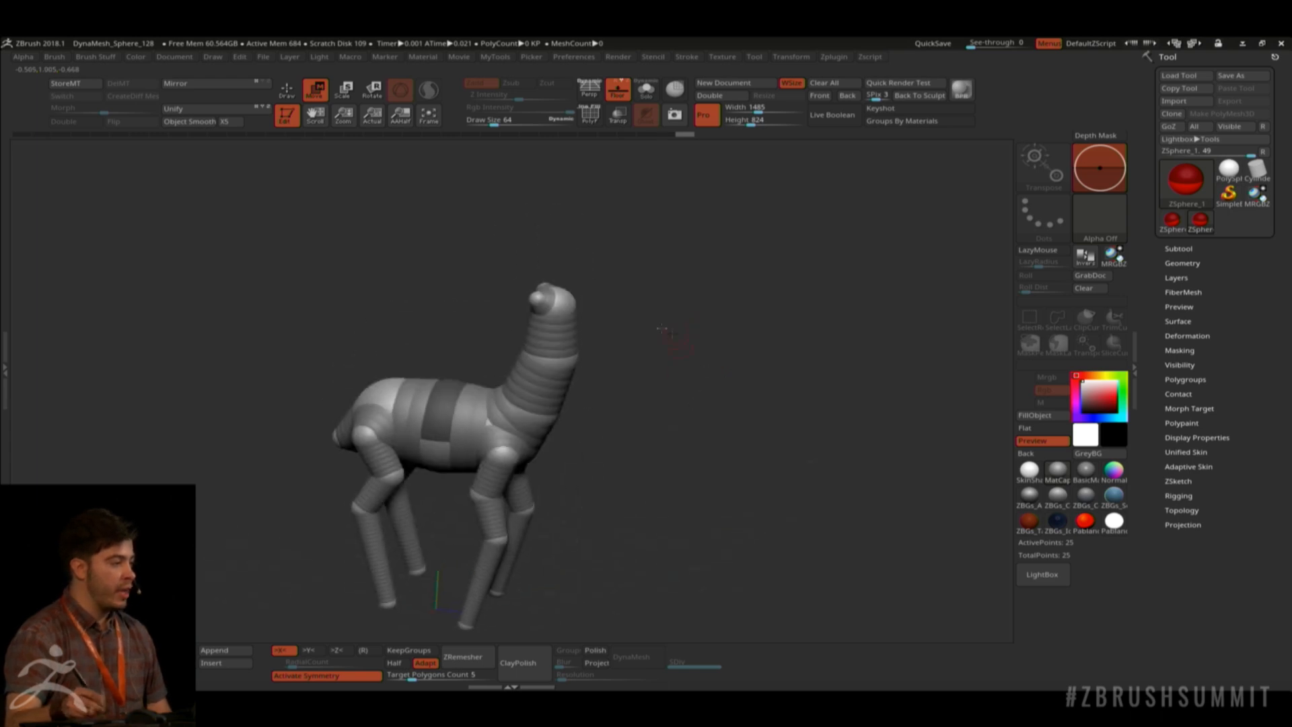
pyautogui.press('e')
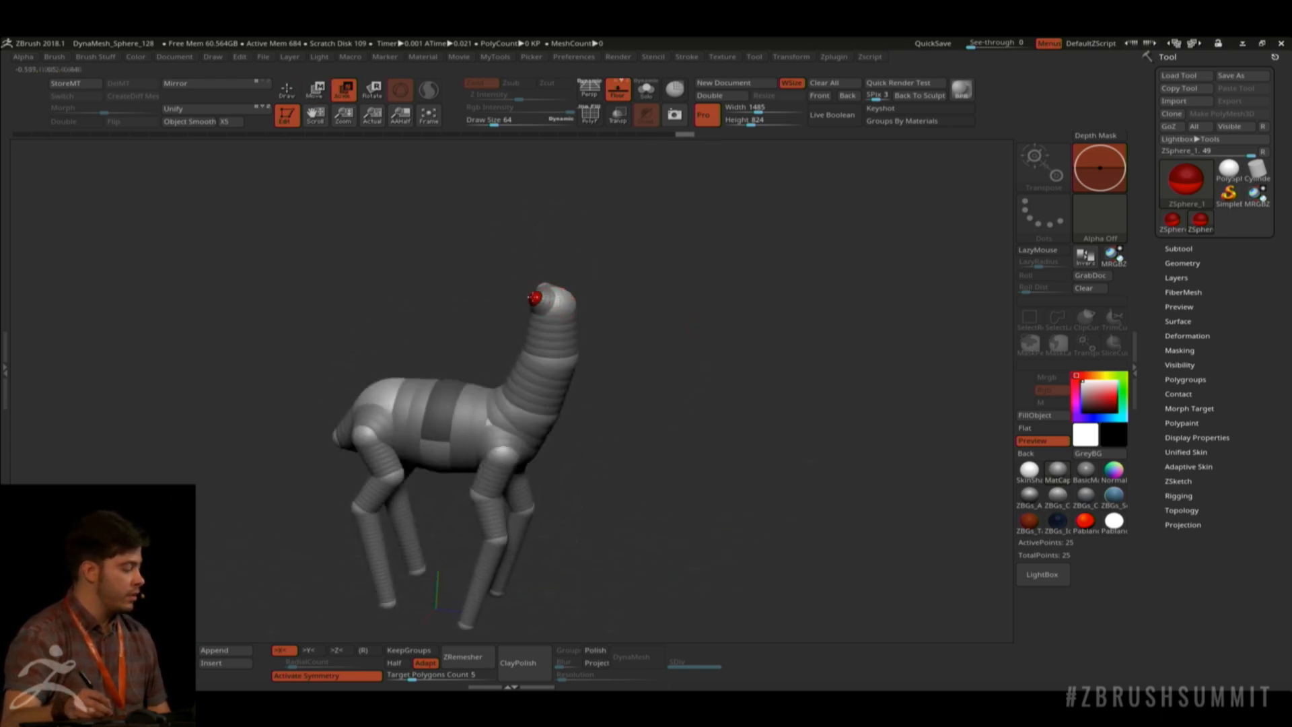
pyautogui.press('w')
pyautogui.moveTo(535, 297)
pyautogui.mouseDown()
pyautogui.moveTo(574, 330)
pyautogui.moveTo(558, 299)
pyautogui.mouseUp()
pyautogui.moveTo(616, 328); pyautogui.dragTo(639, 311)
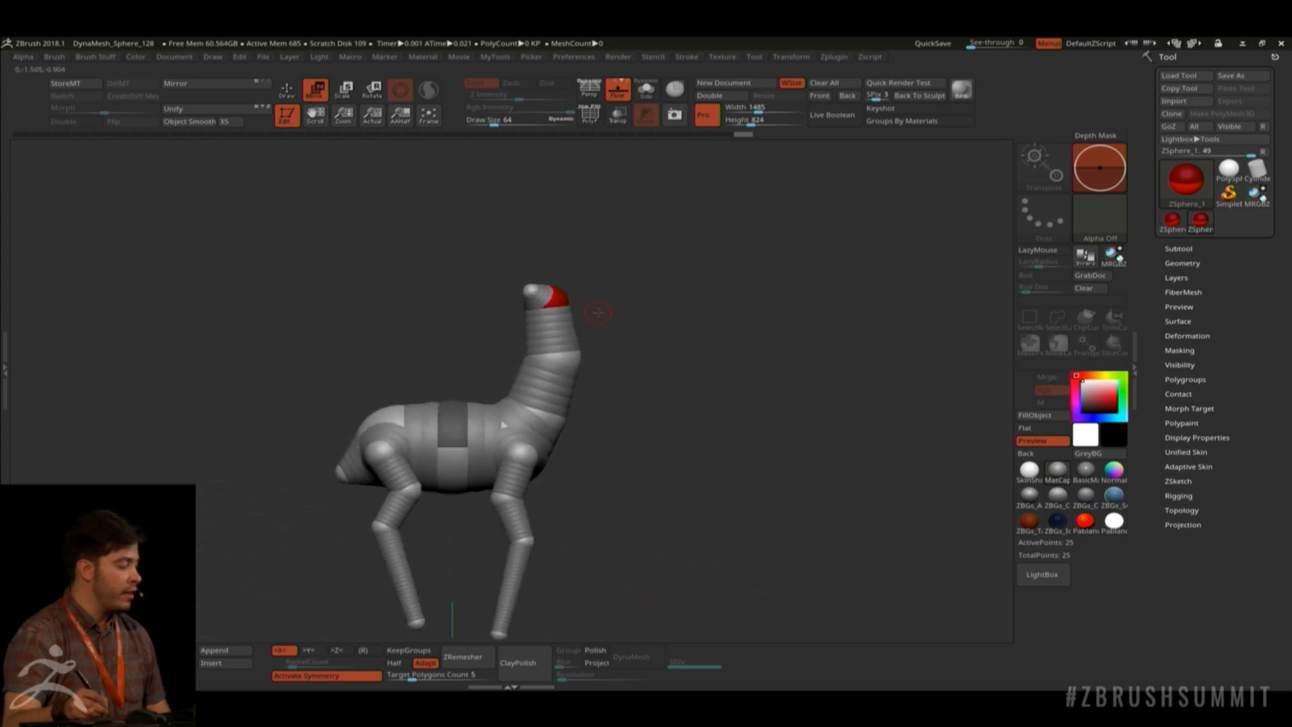
pyautogui.press('e')
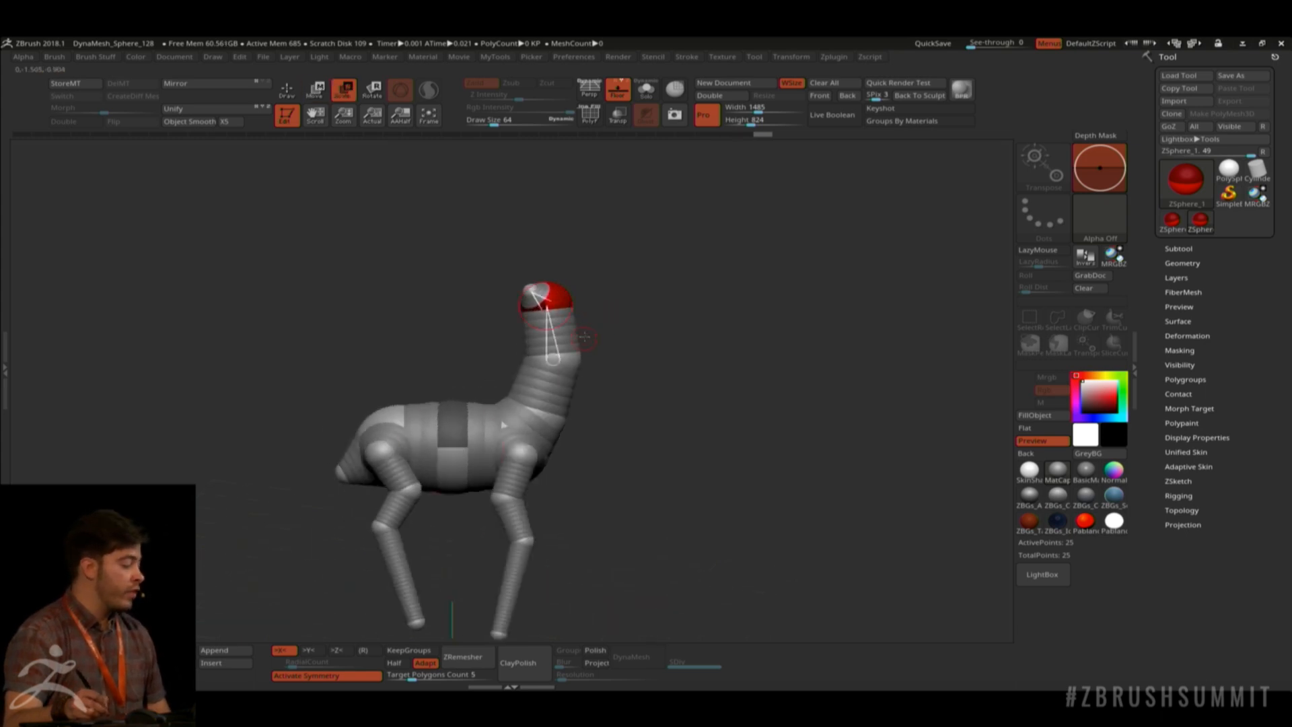
pyautogui.press('w')
pyautogui.moveTo(564, 305); pyautogui.dragTo(569, 299)
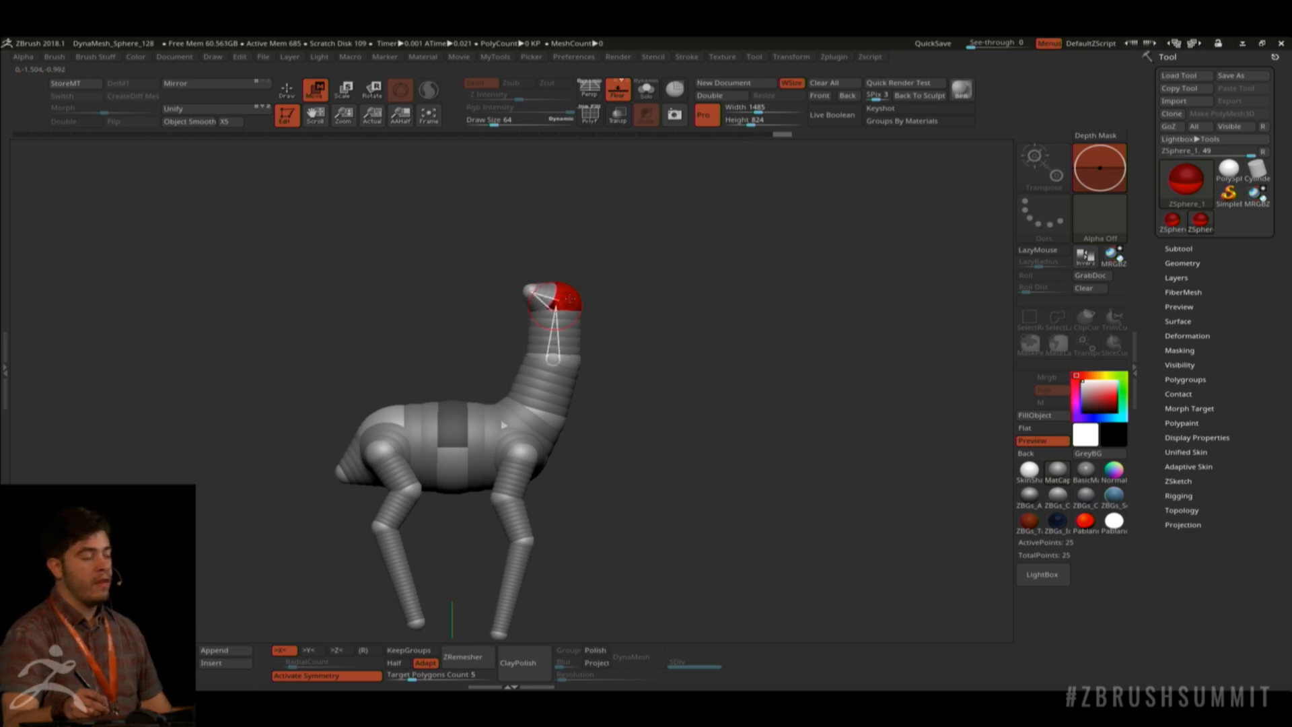
# Apply the SkinShade4 material and a near-black colour to the ZSphere animal.
pyautogui.moveTo(659, 340); pyautogui.dragTo(663, 307)
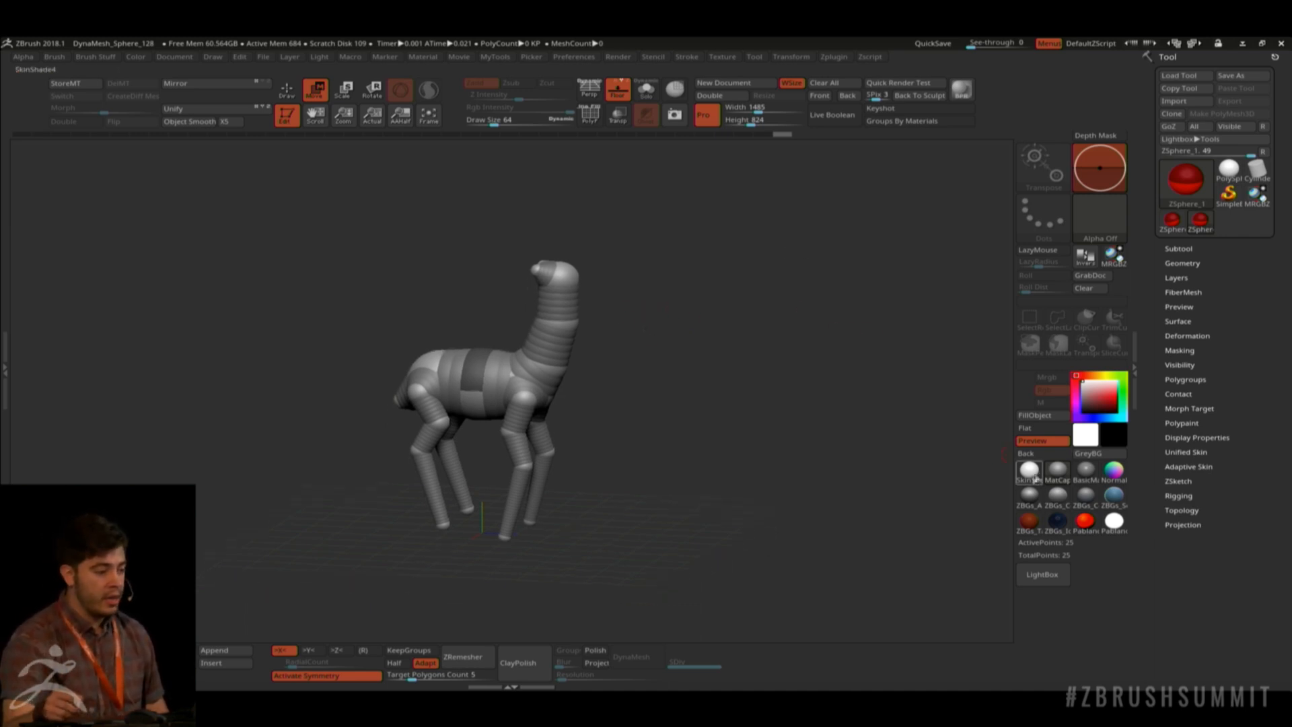
pyautogui.click(1030, 471)
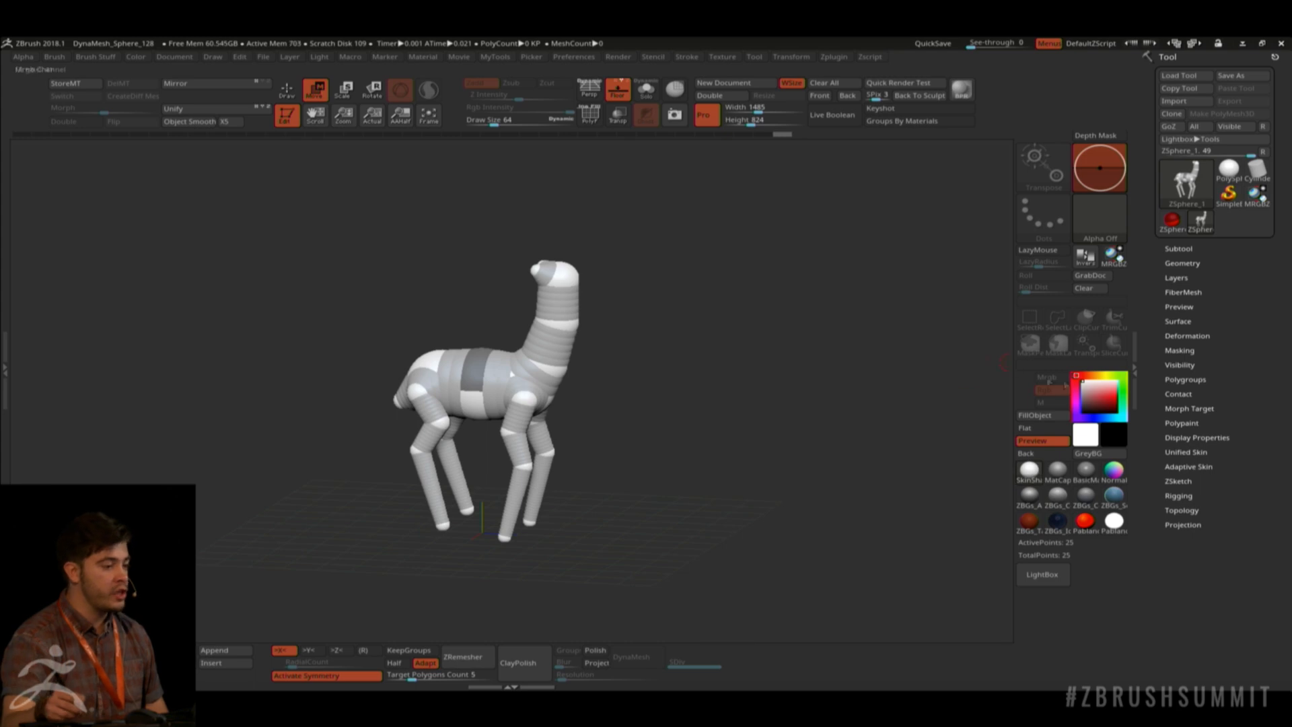
pyautogui.moveTo(1103, 395); pyautogui.dragTo(1079, 414)
pyautogui.keyDown('alt'); pyautogui.moveTo(863, 369); pyautogui.dragTo(879, 346); pyautogui.keyUp('alt')
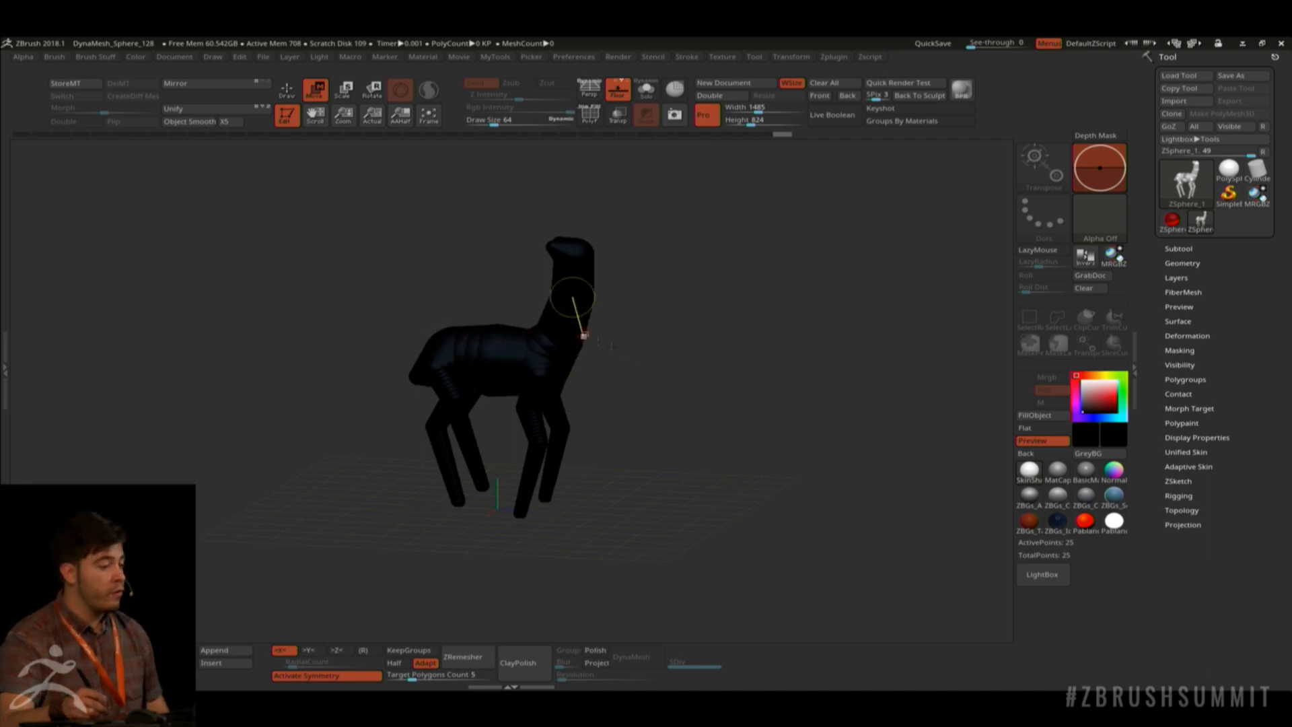
# Change the document background to white and hide the floor grid for a silhouette view.
pyautogui.moveTo(1025, 453); pyautogui.dragTo(1083, 382)
pyautogui.keyDown('shift'); pyautogui.moveTo(853, 369); pyautogui.dragTo(865, 364); pyautogui.keyUp('shift')
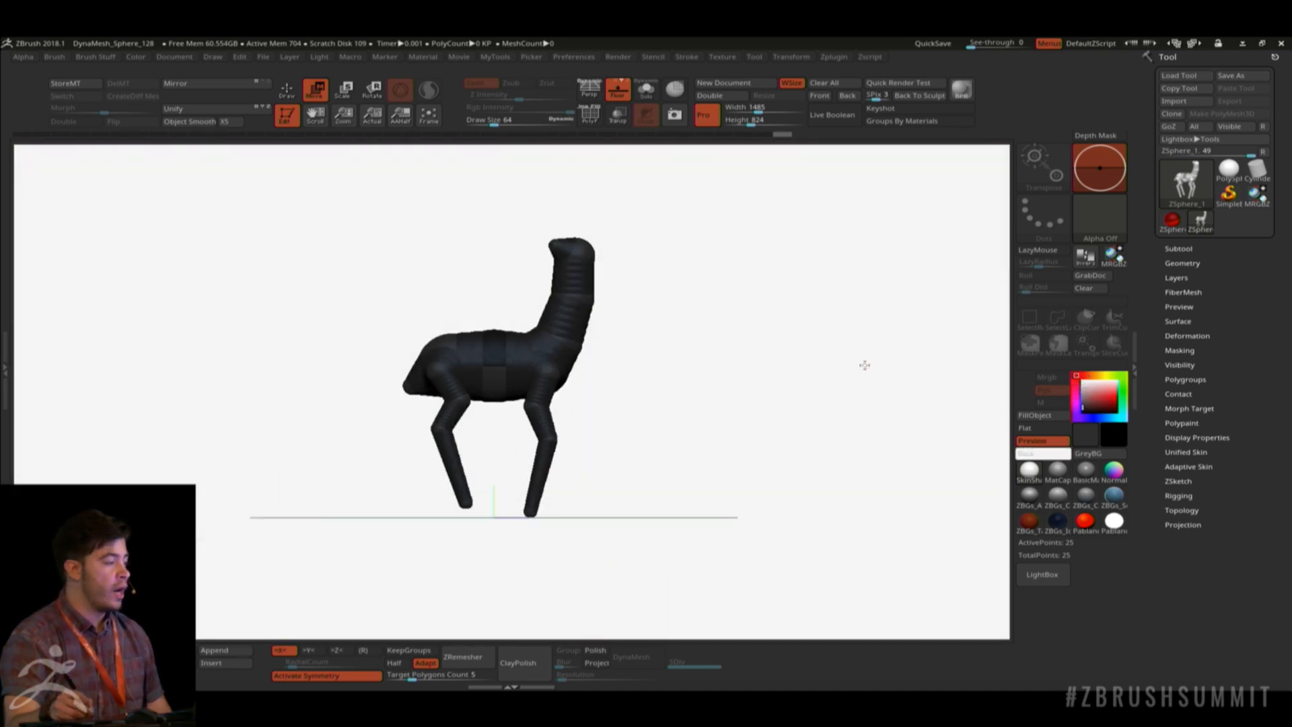
pyautogui.moveTo(799, 305); pyautogui.dragTo(706, 236)
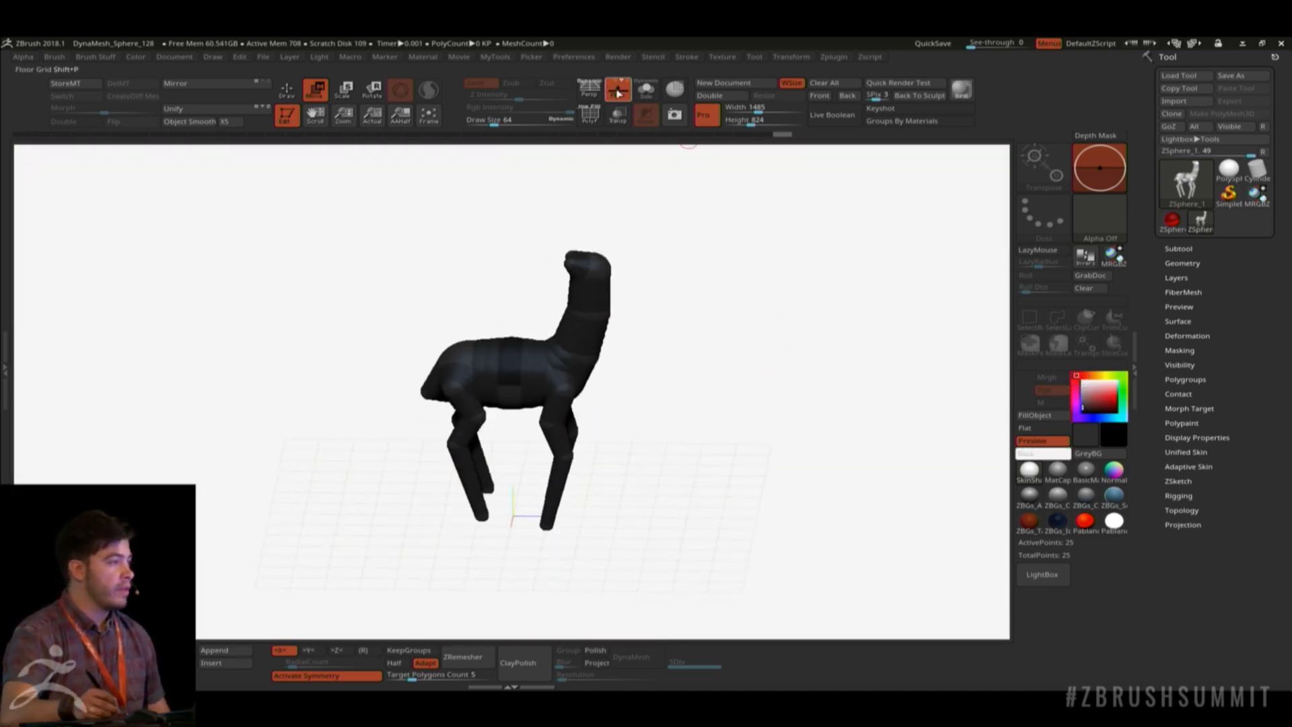
pyautogui.hotkey('shift', 'p')
pyautogui.moveTo(671, 303); pyautogui.dragTo(714, 370)
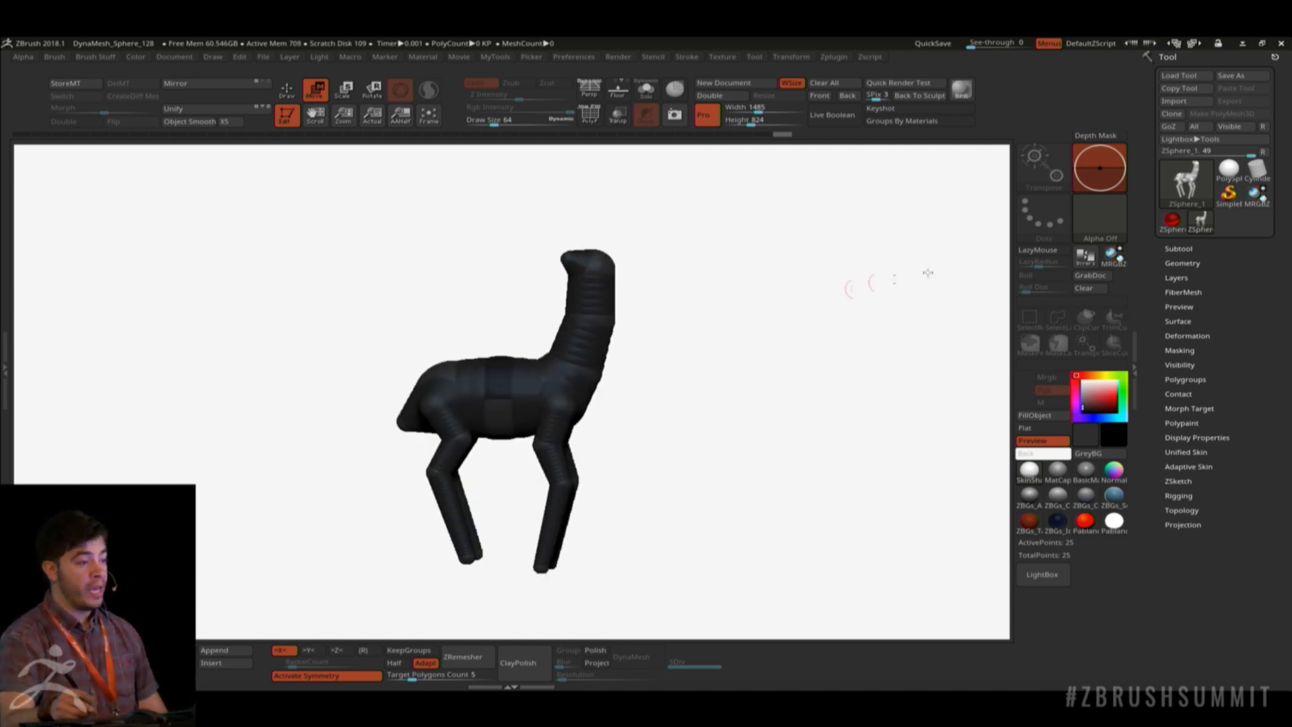
# Create a new layer on the ZSphere model for recording a pose.
pyautogui.click(1178, 278)
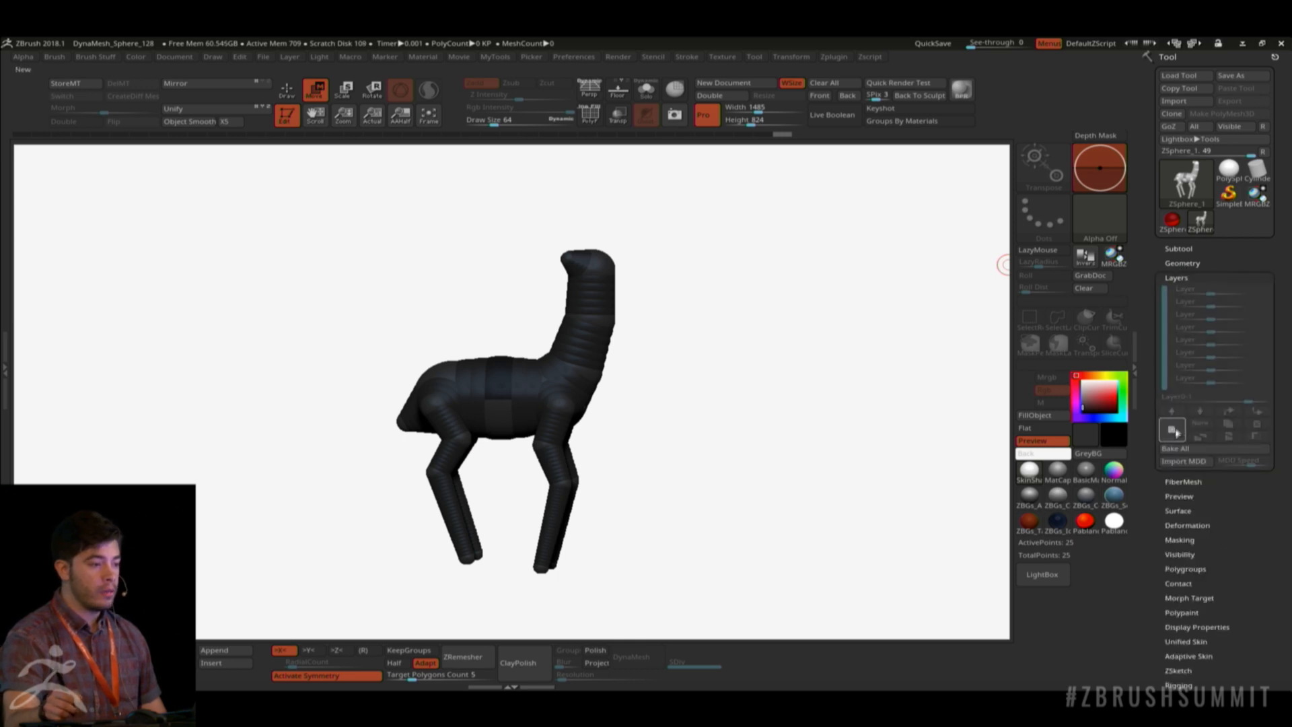
pyautogui.click(1173, 430)
pyautogui.moveTo(829, 334); pyautogui.dragTo(666, 364)
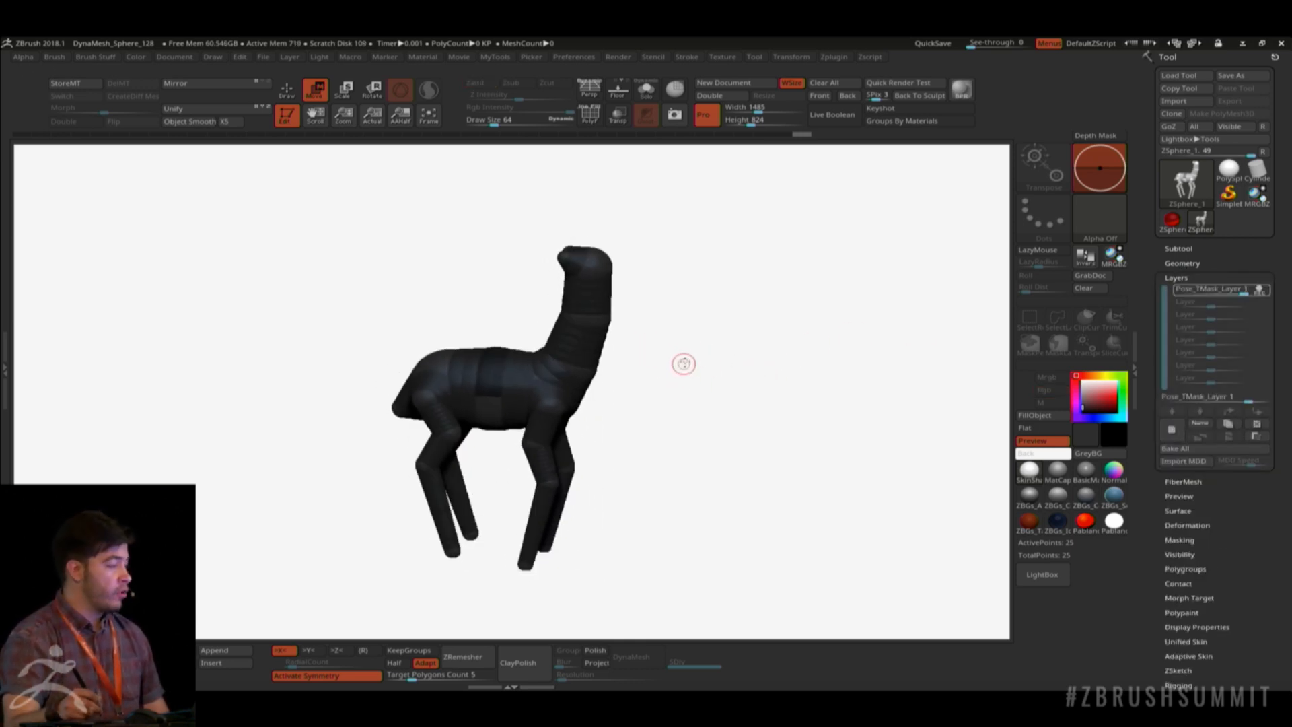
# Rotate the neck segments so the neck leans forward from the shoulders, keeping the upper neck and head more upright.
pyautogui.press('r')
pyautogui.keyDown('shift'); pyautogui.moveTo(689, 337); pyautogui.dragTo(686, 322); pyautogui.keyUp('shift')
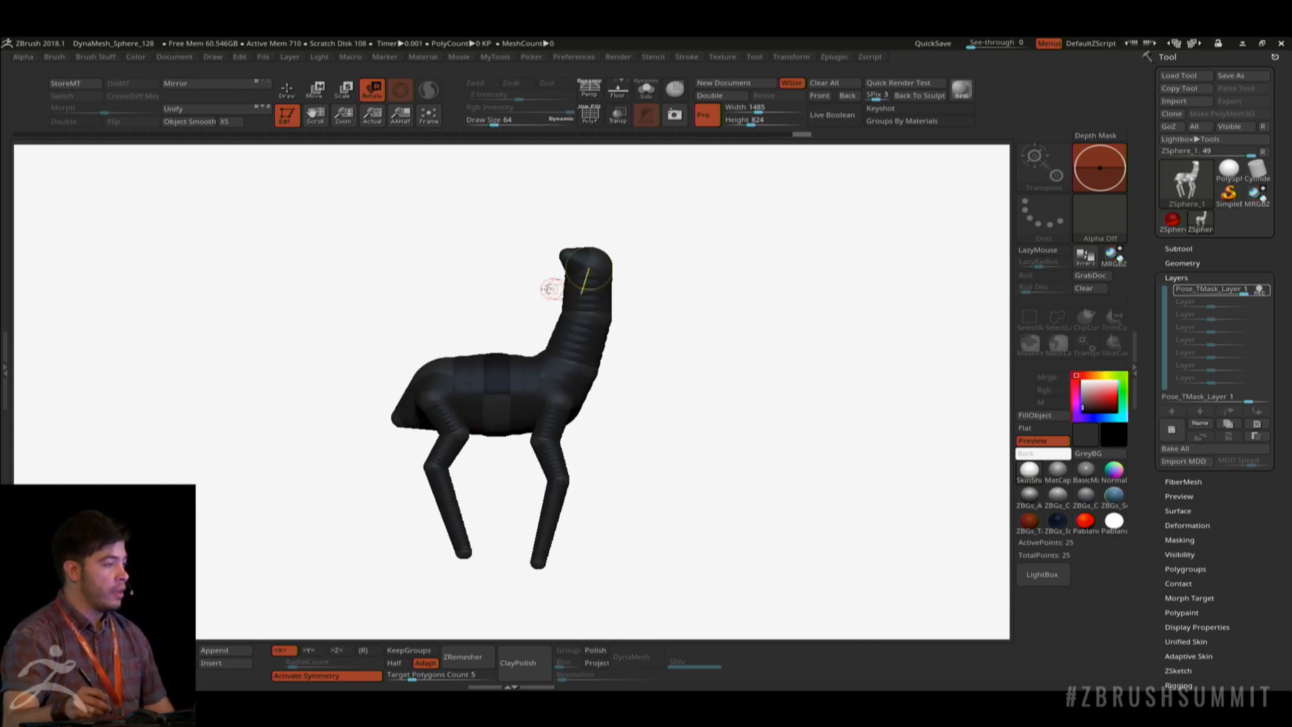
pyautogui.moveTo(584, 289); pyautogui.dragTo(612, 290)
pyautogui.moveTo(582, 350); pyautogui.dragTo(619, 296)
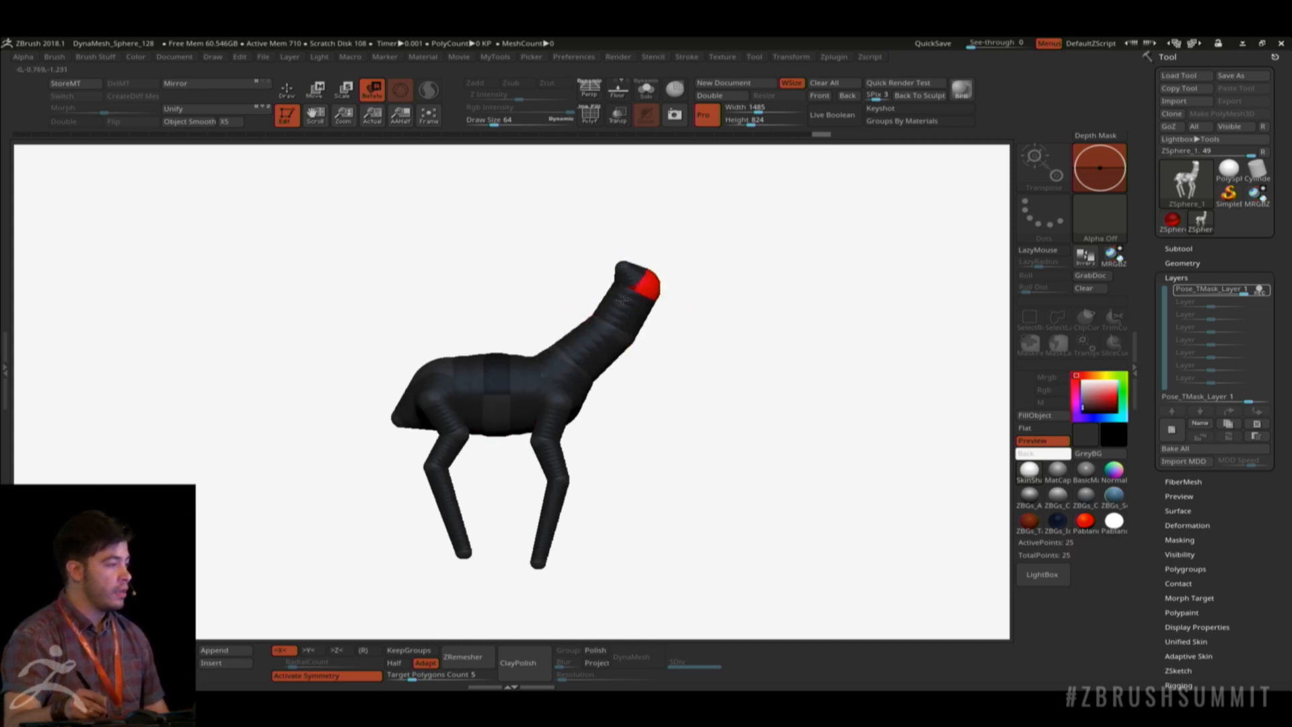
pyautogui.moveTo(598, 357); pyautogui.dragTo(608, 368)
pyautogui.moveTo(650, 326); pyautogui.dragTo(632, 306)
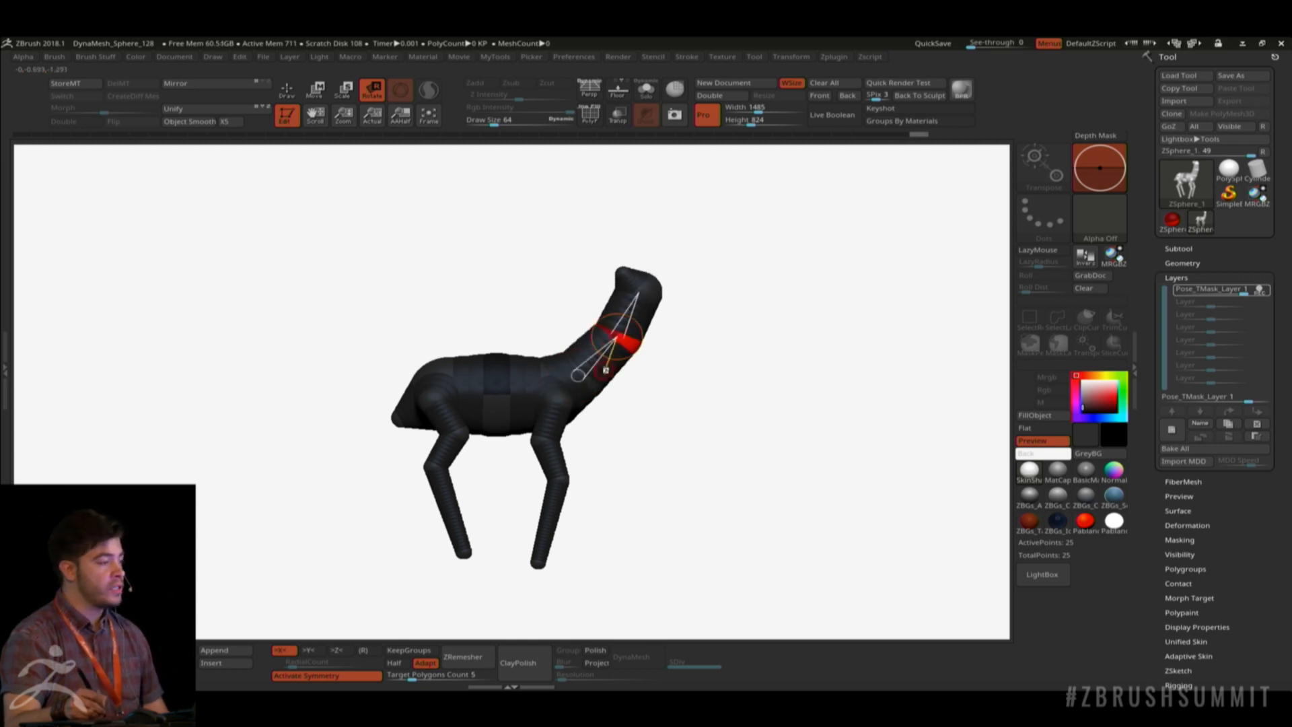
# Tilt the upper neck back and widen the stance by swinging the front legs forward and the rear legs backward.
pyautogui.moveTo(606, 370); pyautogui.dragTo(601, 362)
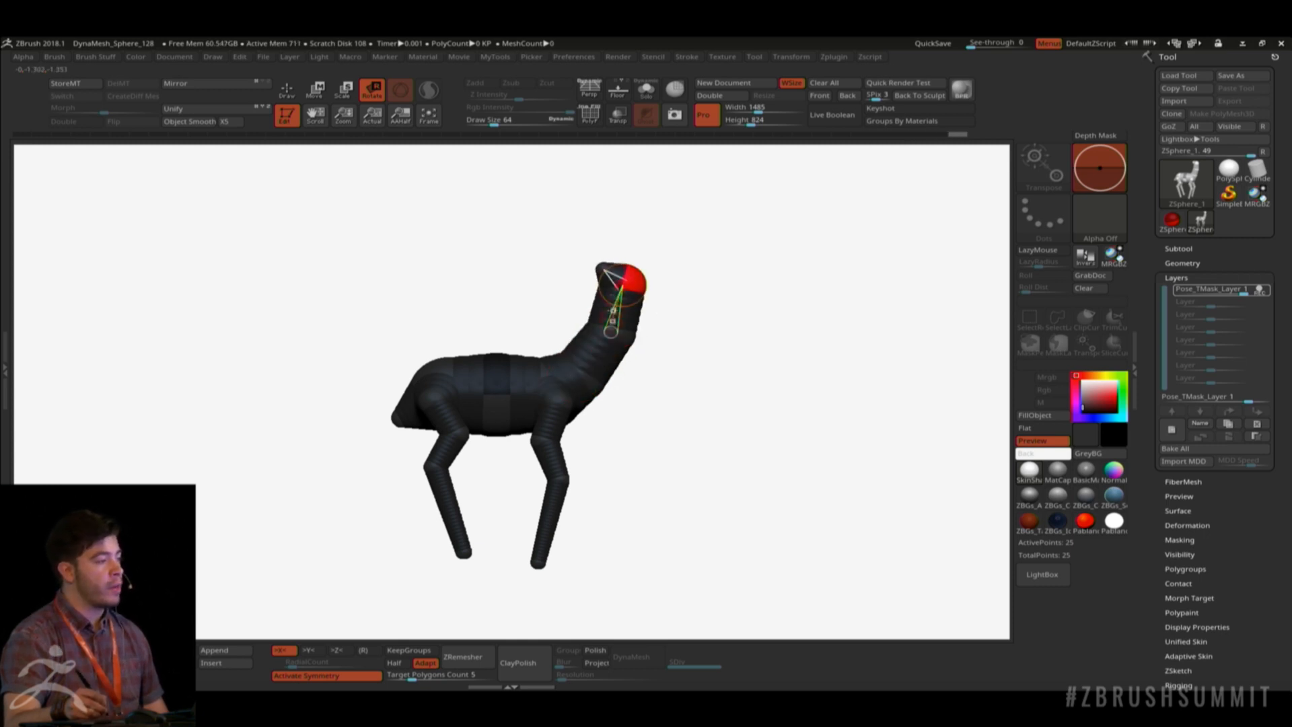
pyautogui.moveTo(551, 426); pyautogui.dragTo(547, 438)
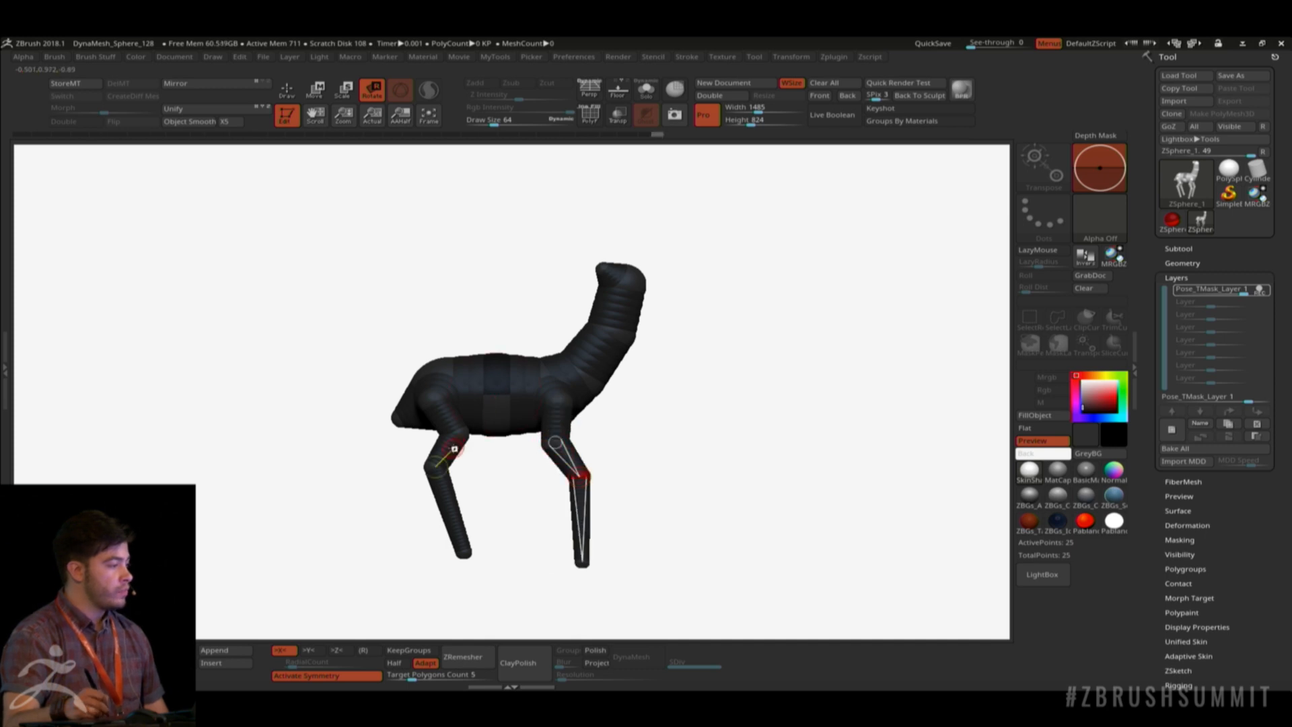
pyautogui.moveTo(454, 448); pyautogui.dragTo(419, 502)
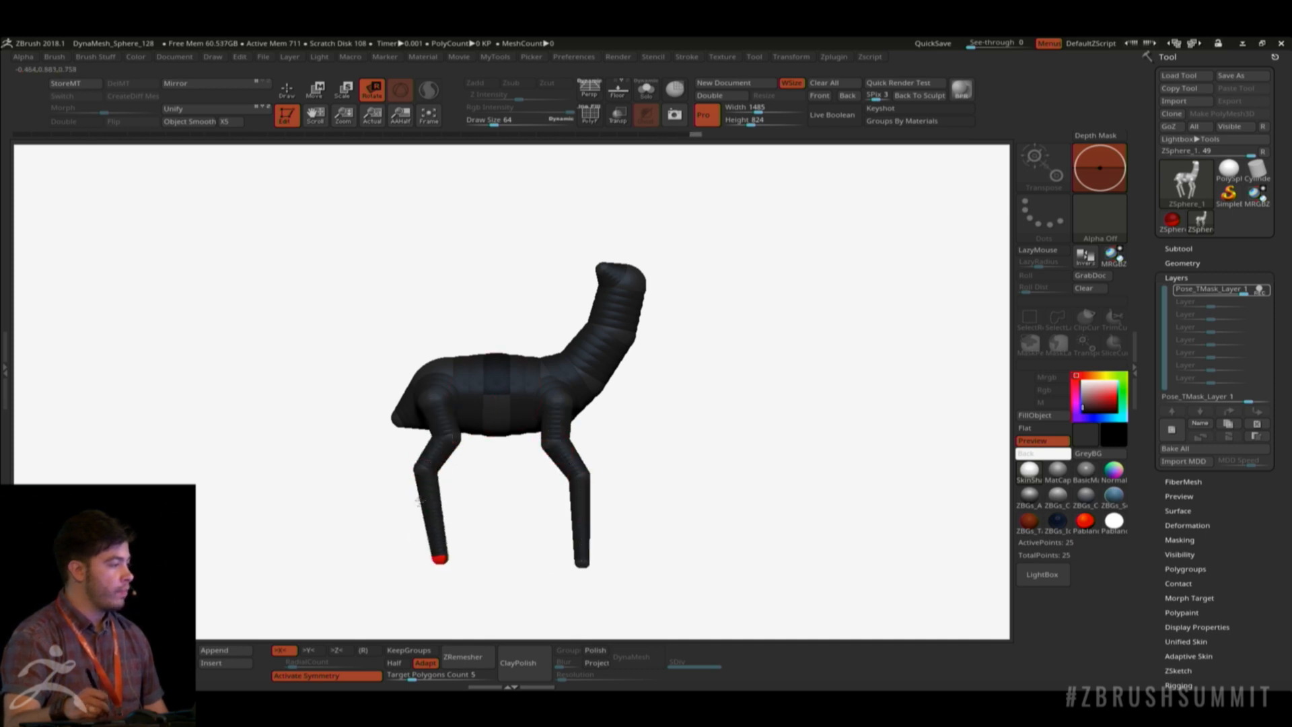
pyautogui.moveTo(517, 375)
pyautogui.mouseDown()
pyautogui.moveTo(540, 354)
pyautogui.moveTo(519, 381)
pyautogui.mouseUp()
pyautogui.moveTo(587, 349); pyautogui.dragTo(598, 356)
pyautogui.moveTo(563, 418); pyautogui.dragTo(554, 422)
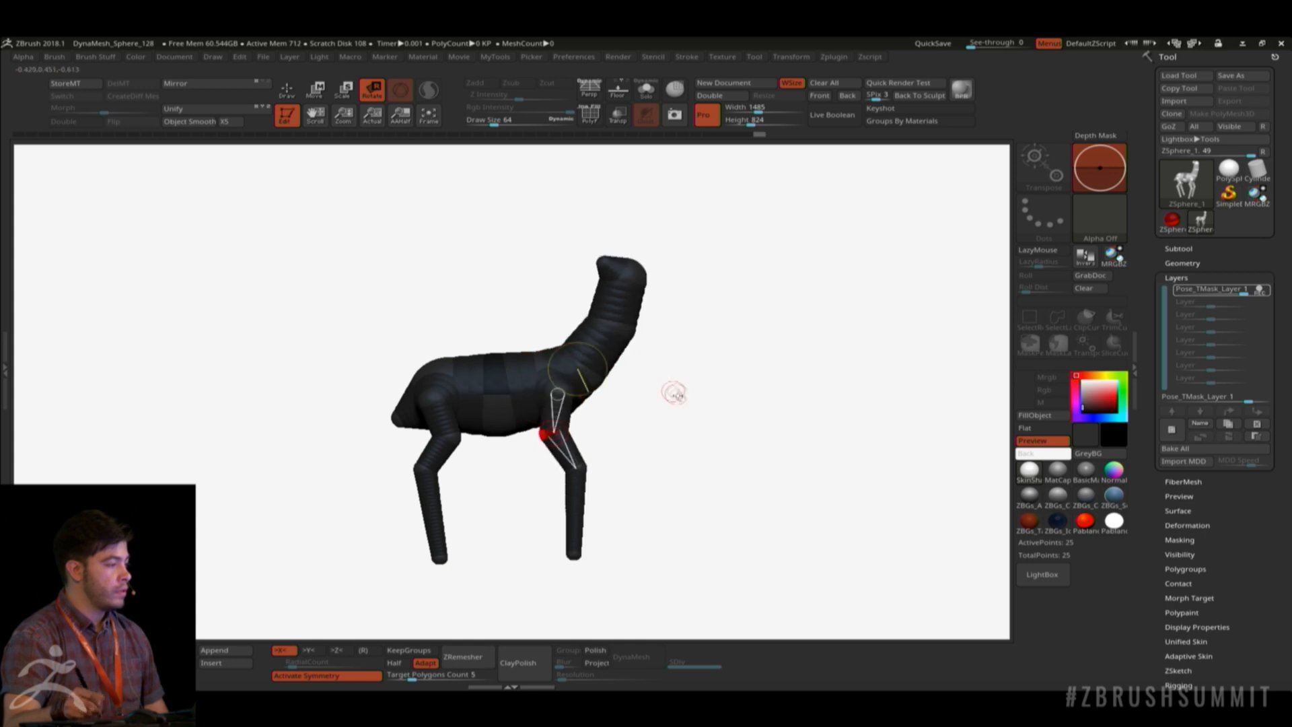
# Set the first pose layer's intensity to 0 and create a second layer.
pyautogui.moveTo(674, 394); pyautogui.dragTo(723, 382)
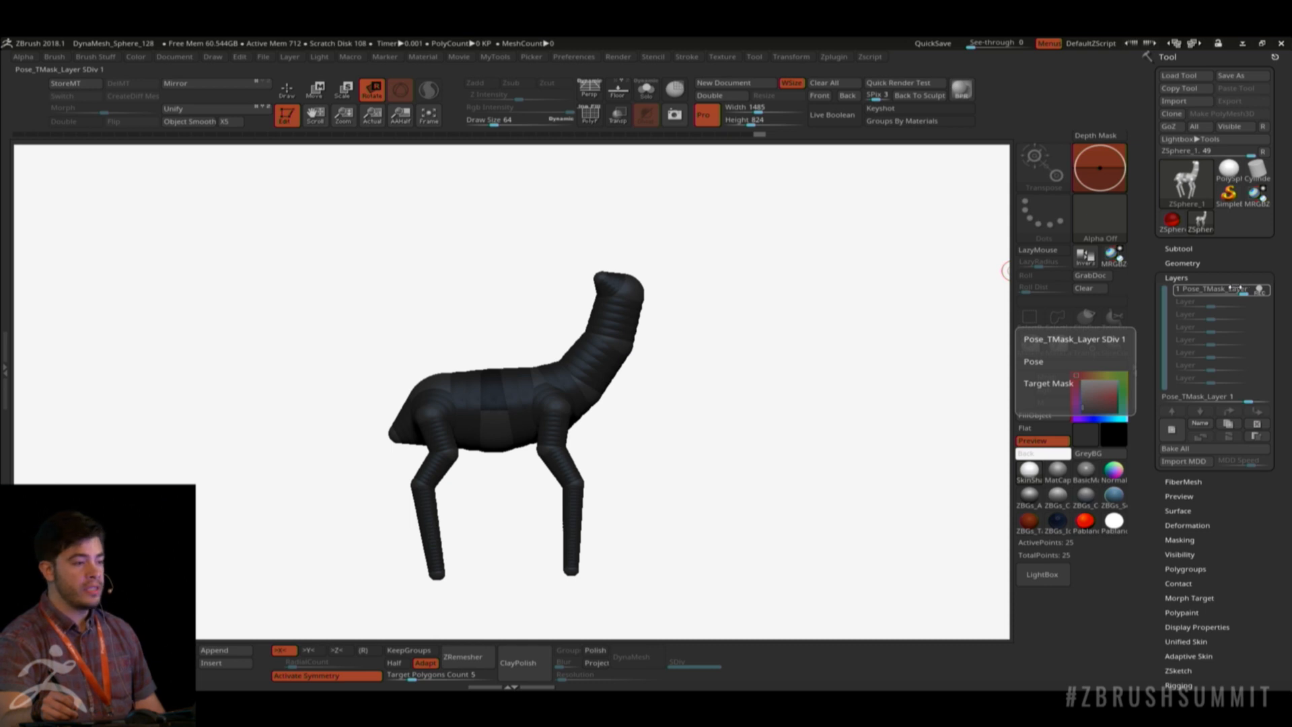
pyautogui.moveTo(1230, 288); pyautogui.dragTo(1209, 289)
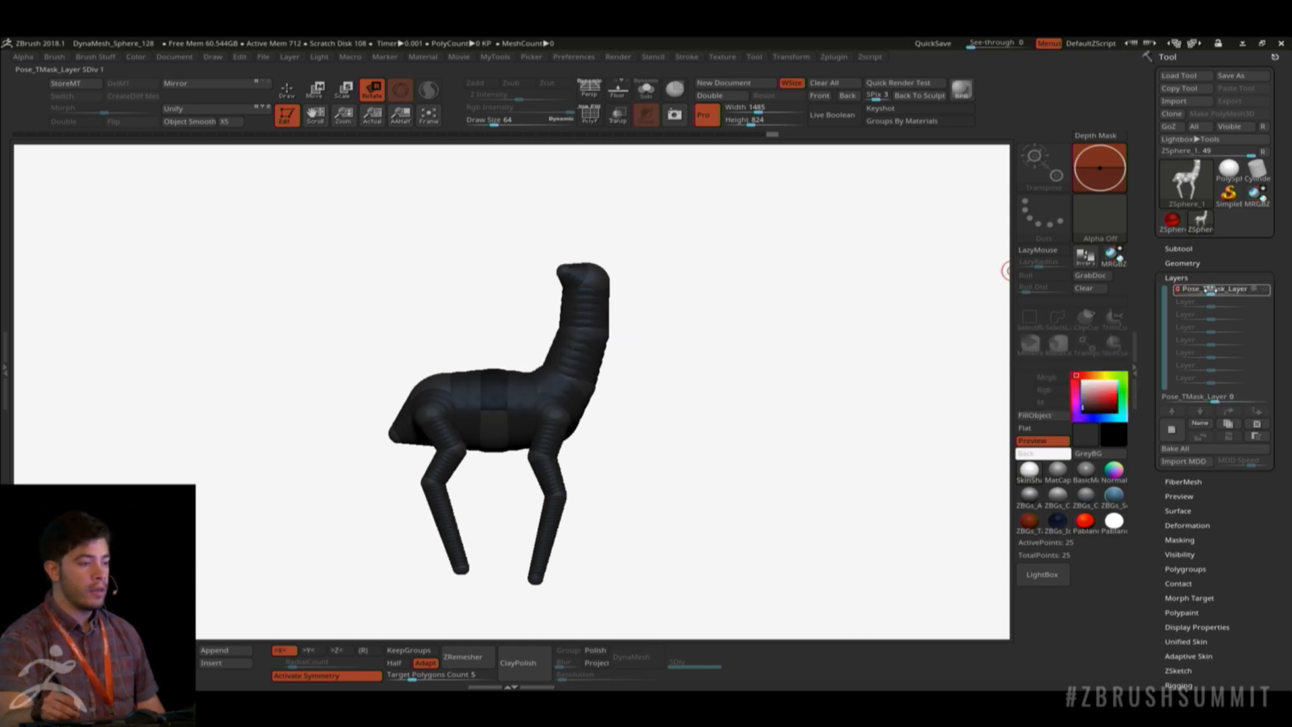
pyautogui.click(1172, 429)
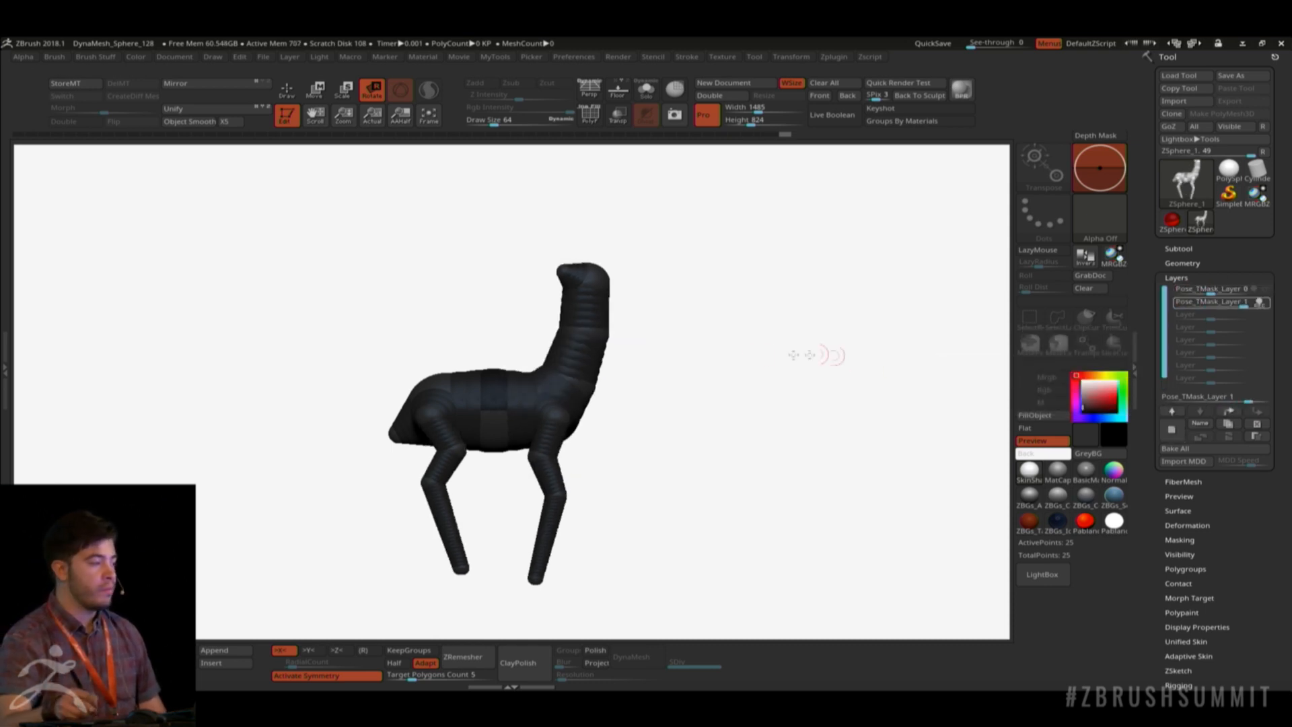
# Scale down the torso spheres and slim the head on the second layer.
pyautogui.press('w')
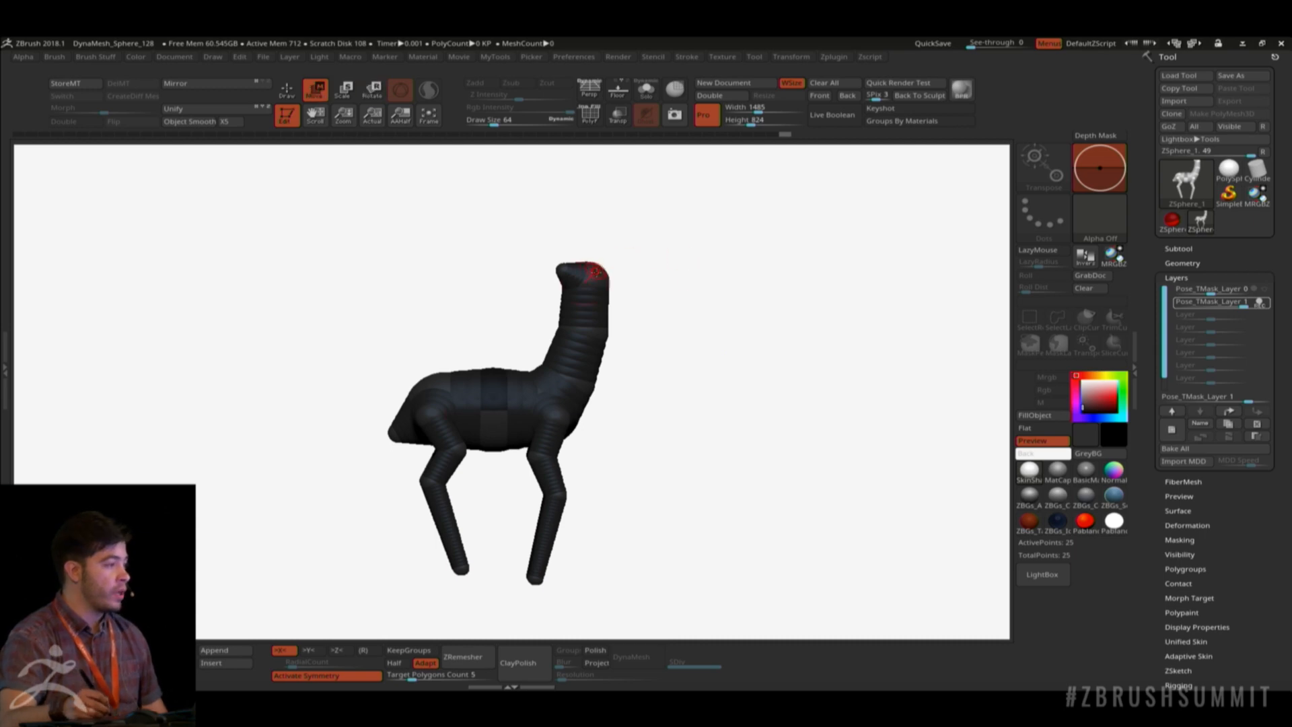
pyautogui.click(518, 407)
pyautogui.press('e')
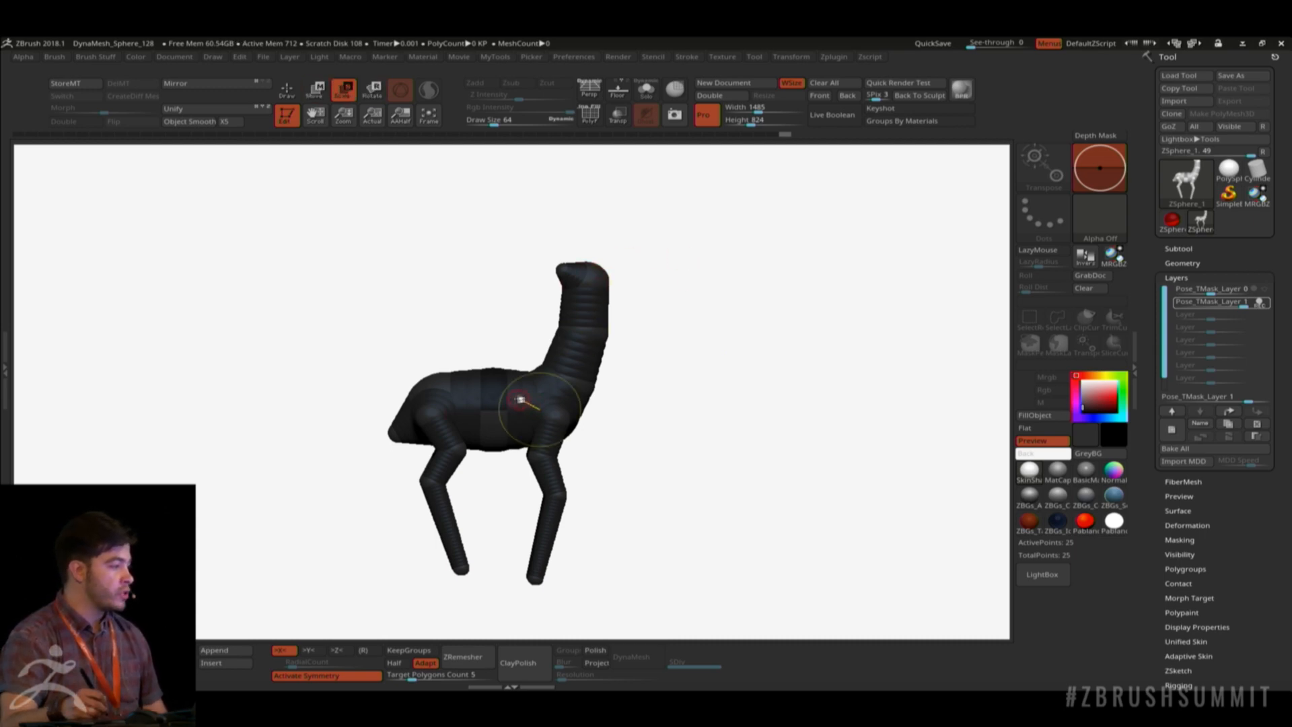
pyautogui.moveTo(498, 405); pyautogui.dragTo(486, 411)
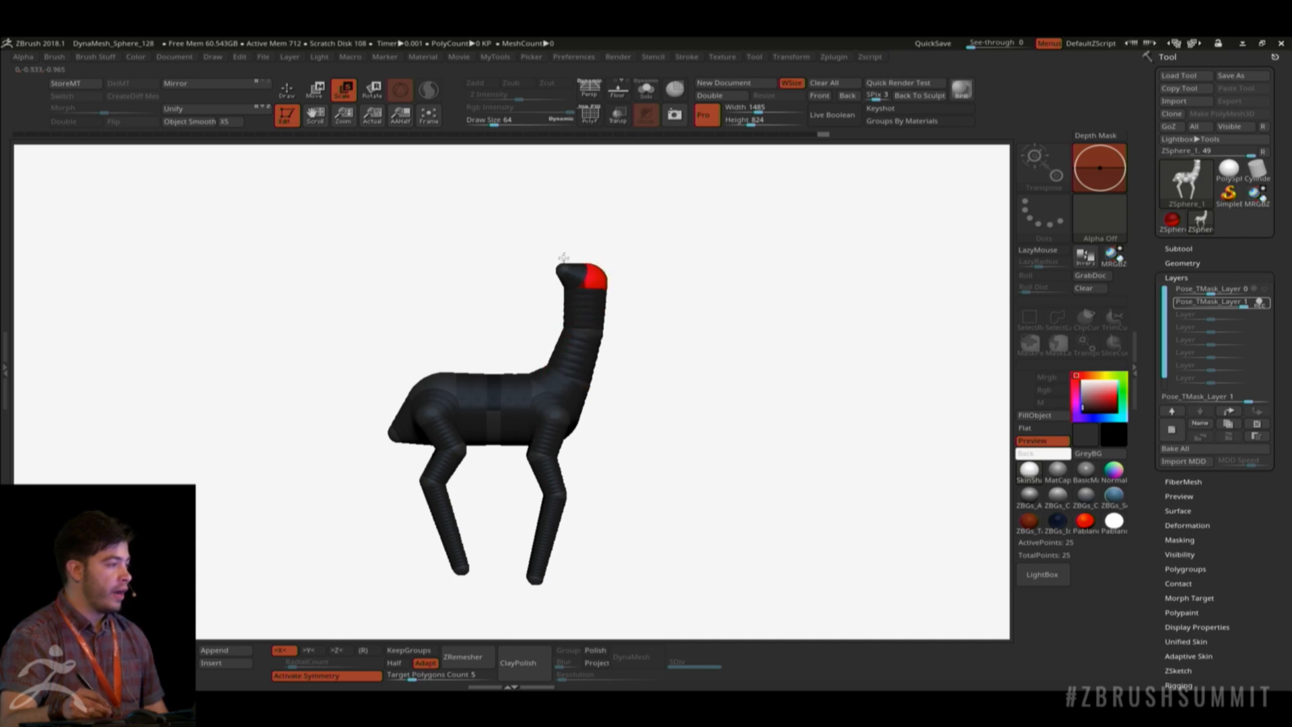
pyautogui.moveTo(570, 236); pyautogui.dragTo(571, 238)
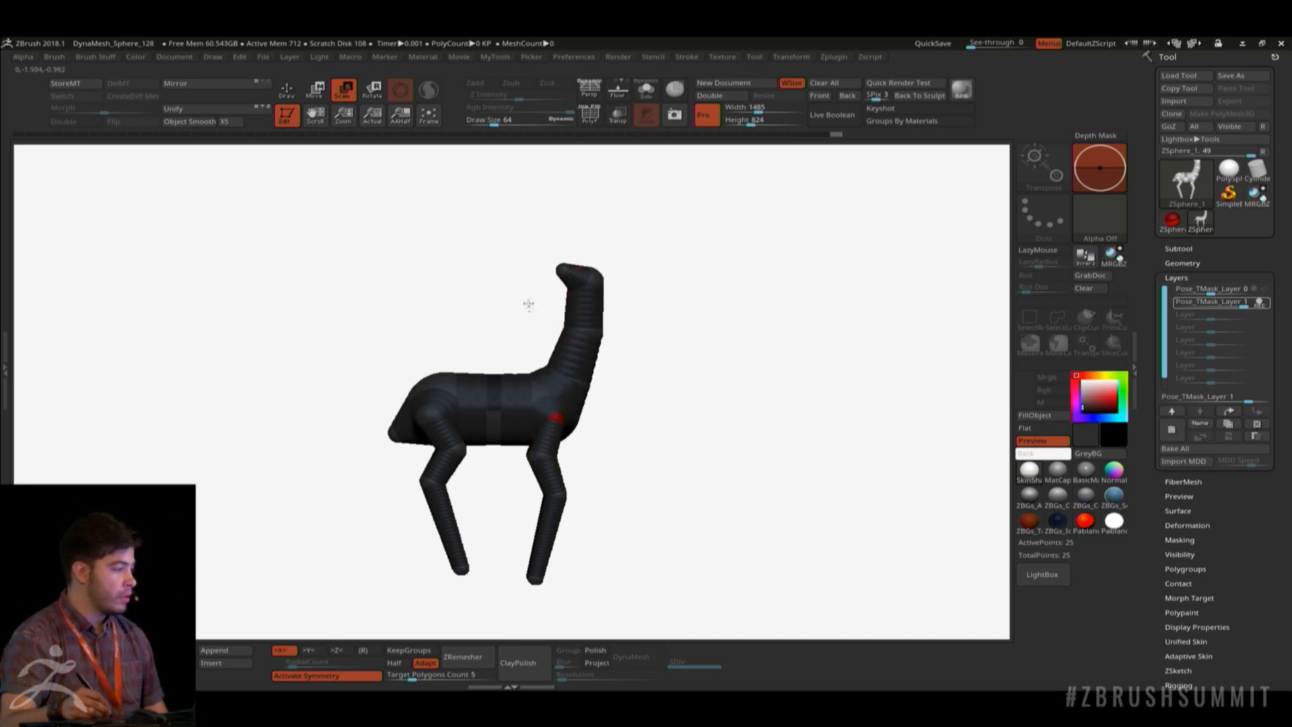
pyautogui.moveTo(529, 305); pyautogui.dragTo(528, 303)
# Scale down the front leg joints and the rear hip joints to make those segments thinner.
pyautogui.moveTo(528, 393); pyautogui.dragTo(529, 430)
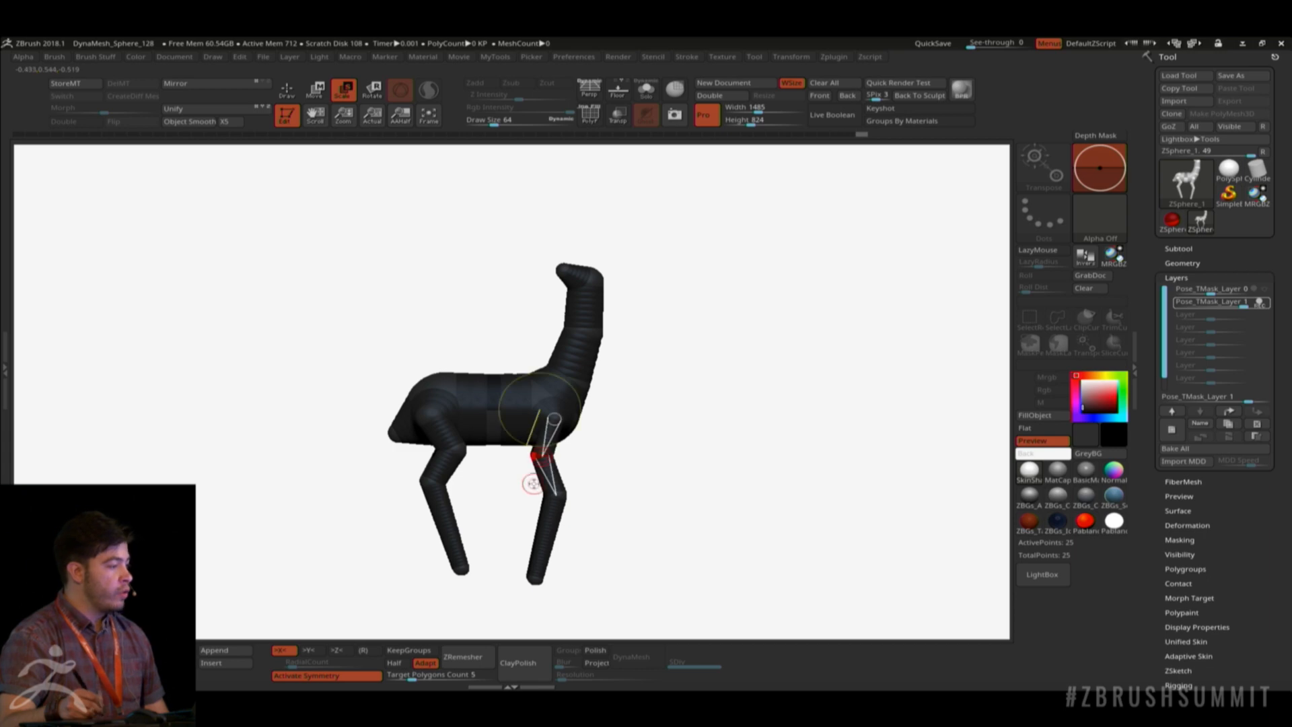
pyautogui.moveTo(555, 494)
pyautogui.mouseDown()
pyautogui.moveTo(511, 546)
pyautogui.moveTo(519, 515)
pyautogui.mouseUp()
pyautogui.moveTo(432, 481); pyautogui.dragTo(422, 435)
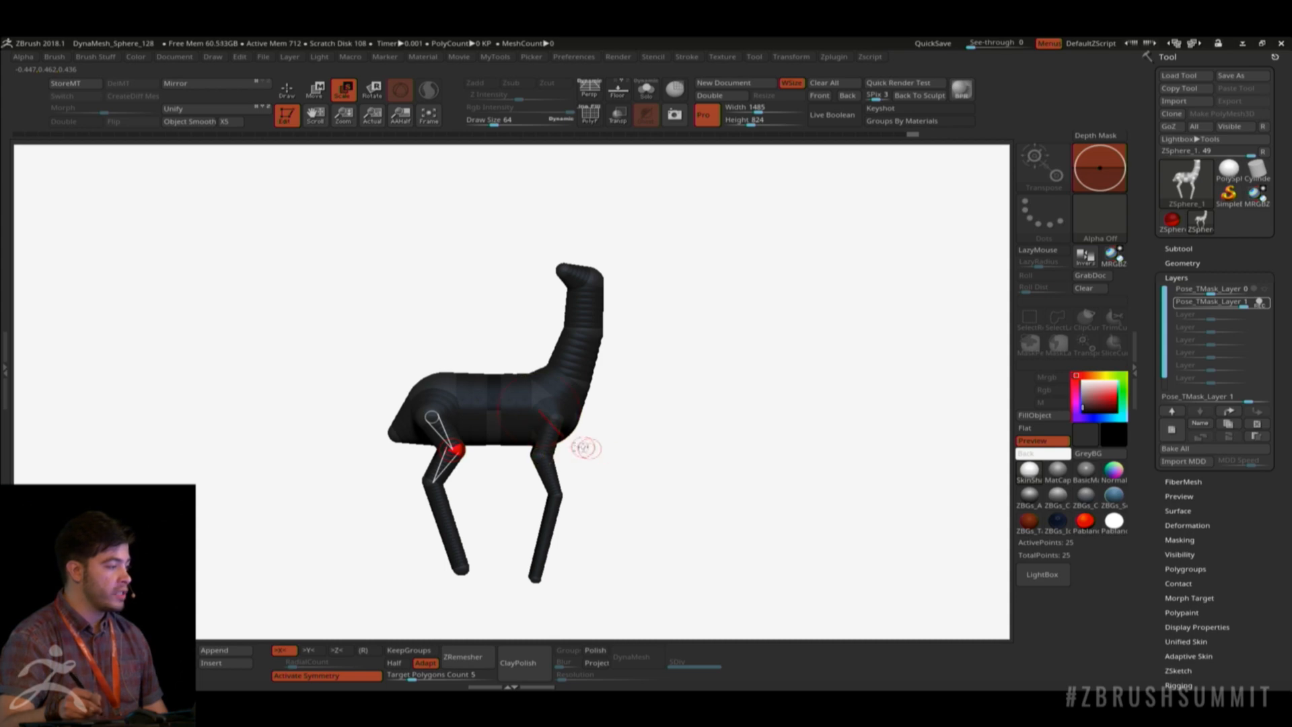
pyautogui.moveTo(542, 453)
pyautogui.mouseDown()
pyautogui.moveTo(660, 317)
pyautogui.moveTo(598, 411)
pyautogui.mouseUp()
pyautogui.moveTo(442, 410); pyautogui.dragTo(442, 347)
# Move the rear legs backward and reposition the front legs' knees and feet slightly forward on the second layer.
pyautogui.press('w')
pyautogui.moveTo(452, 447); pyautogui.dragTo(416, 498)
pyautogui.moveTo(540, 450); pyautogui.dragTo(548, 453)
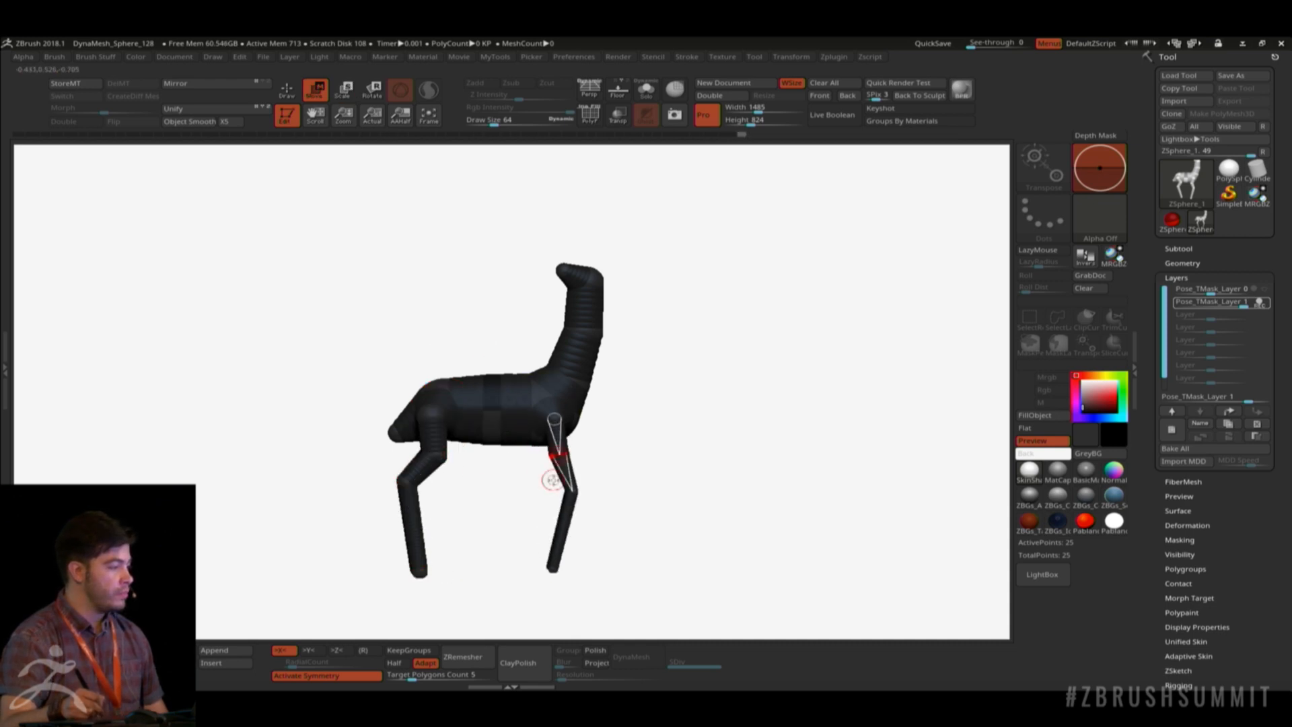
pyautogui.moveTo(650, 455); pyautogui.dragTo(634, 463)
pyautogui.moveTo(571, 494); pyautogui.dragTo(567, 496)
pyautogui.moveTo(552, 569); pyautogui.dragTo(559, 568)
pyautogui.keyDown('shift'); pyautogui.moveTo(698, 444); pyautogui.dragTo(582, 494); pyautogui.keyUp('shift')
pyautogui.moveTo(561, 572)
pyautogui.mouseDown()
pyautogui.moveTo(582, 572)
pyautogui.moveTo(563, 573)
pyautogui.mouseUp()
pyautogui.moveTo(564, 526); pyautogui.dragTo(620, 497)
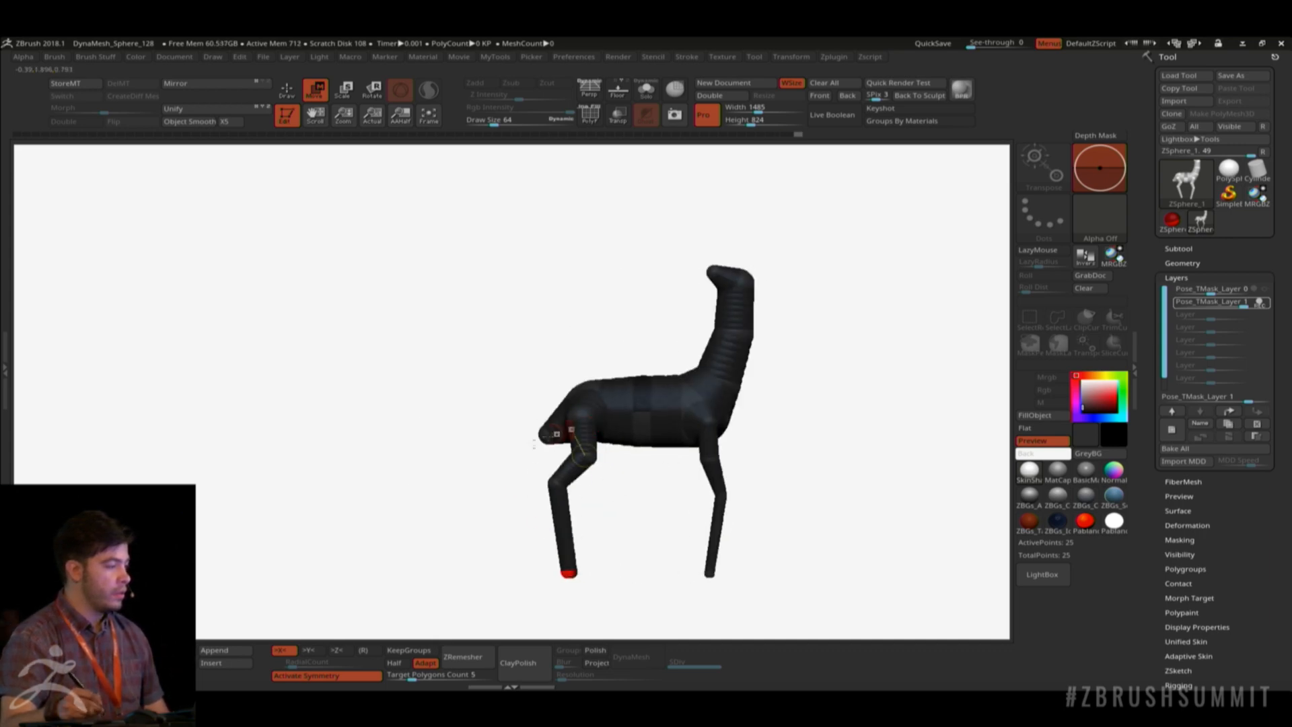
pyautogui.keyDown('shift'); pyautogui.moveTo(534, 442); pyautogui.dragTo(598, 459); pyautogui.keyUp('shift')
# Set the second layer's intensity to 0 and create a third layer.
pyautogui.moveTo(674, 440); pyautogui.dragTo(1003, 301)
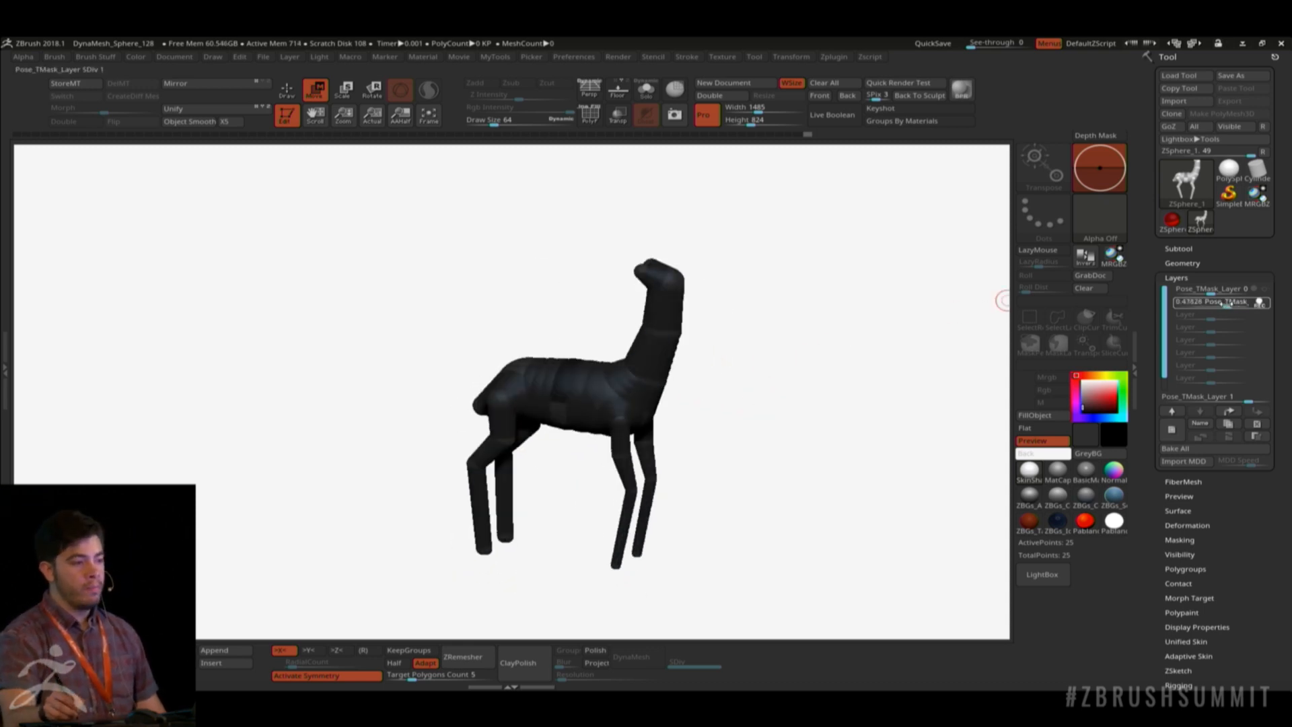
pyautogui.moveTo(1214, 302); pyautogui.dragTo(1212, 303)
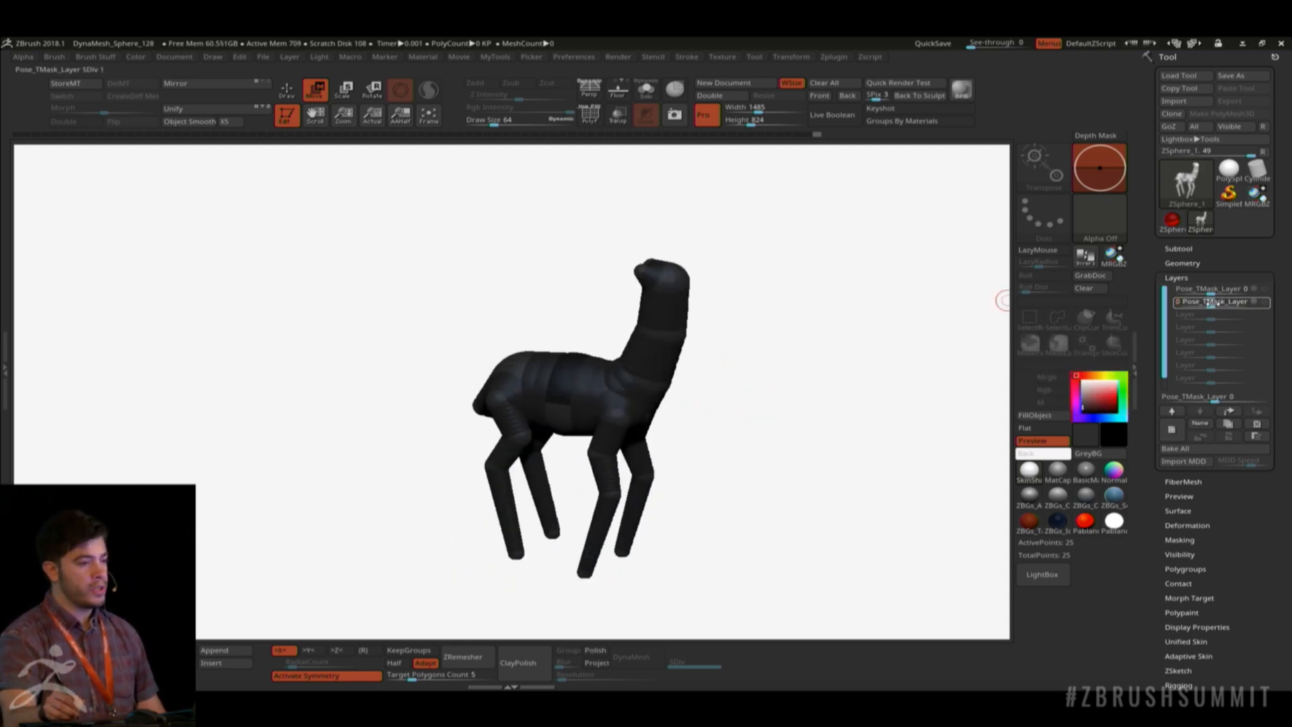
pyautogui.click(1171, 430)
# Rotate the neck back over the shoulders and move the tail and hind legs backward on the third layer.
pyautogui.keyDown('alt'); pyautogui.moveTo(794, 377); pyautogui.dragTo(651, 289); pyautogui.keyUp('alt')
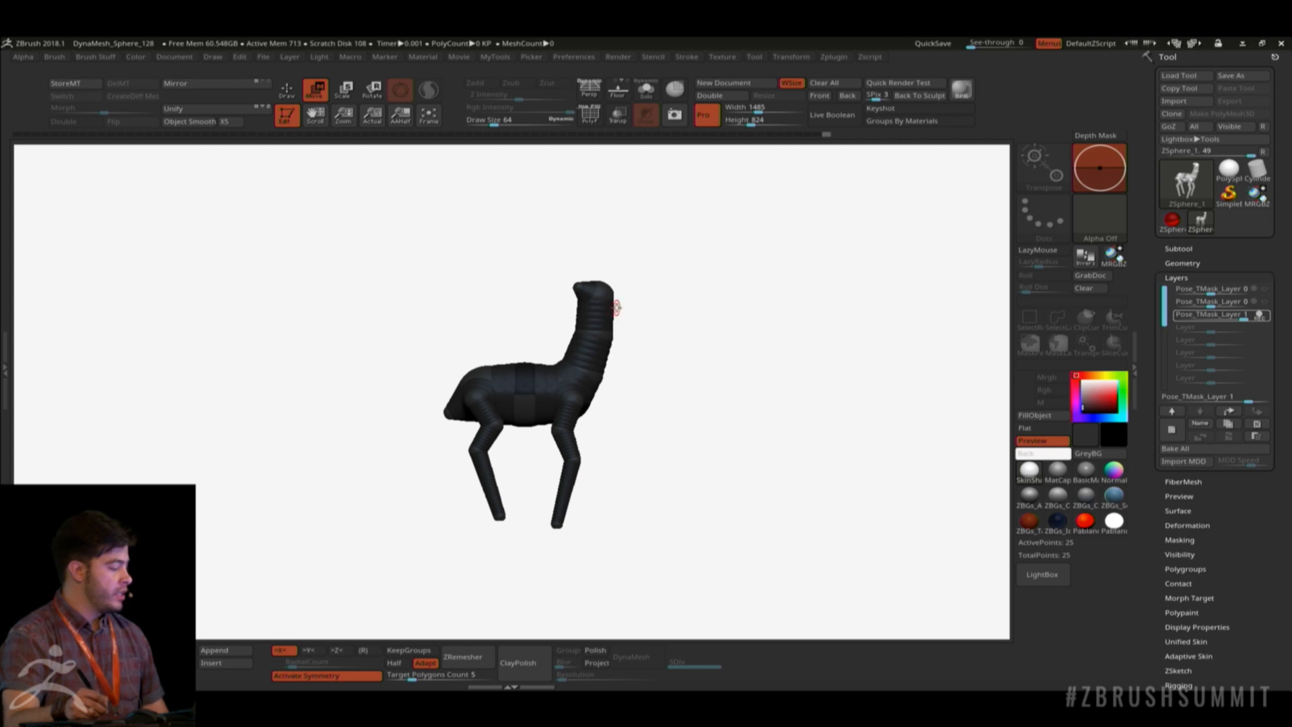
pyautogui.press('r')
pyautogui.moveTo(598, 301)
pyautogui.mouseDown()
pyautogui.moveTo(589, 294)
pyautogui.moveTo(590, 319)
pyautogui.moveTo(576, 315)
pyautogui.moveTo(580, 299)
pyautogui.mouseUp()
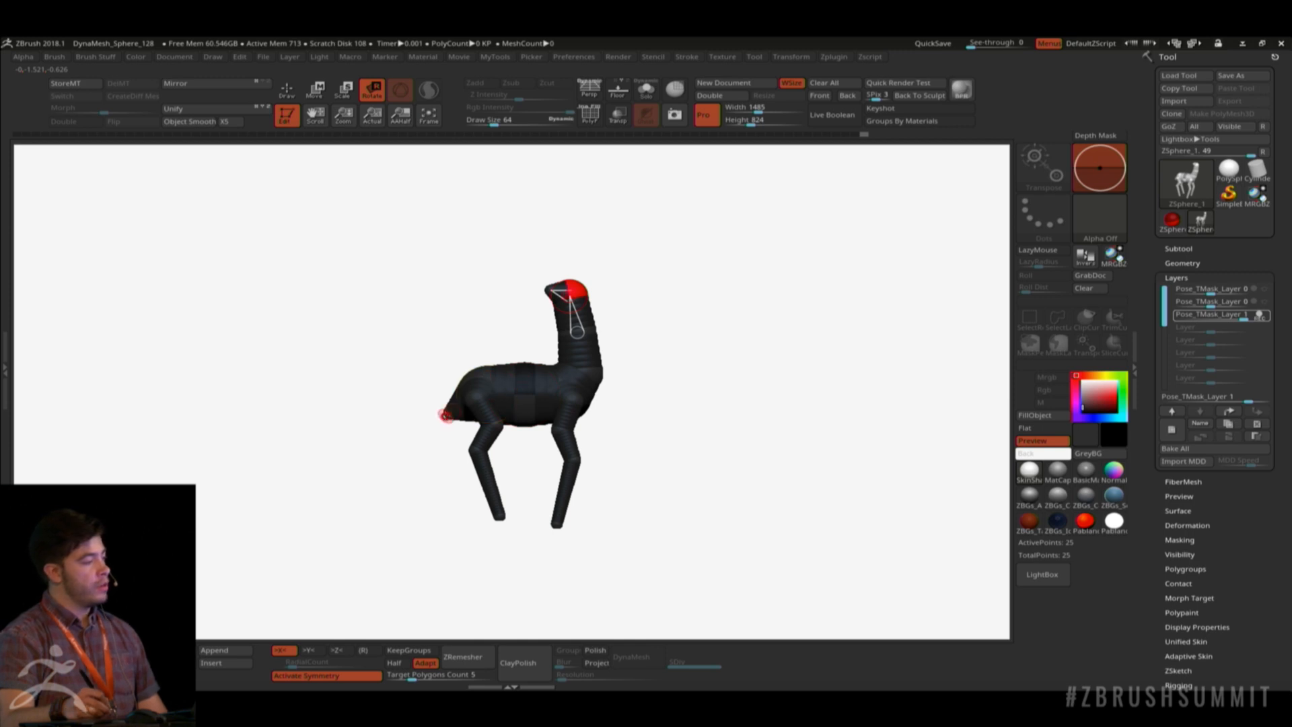
pyautogui.press('w')
pyautogui.moveTo(446, 415); pyautogui.dragTo(425, 413)
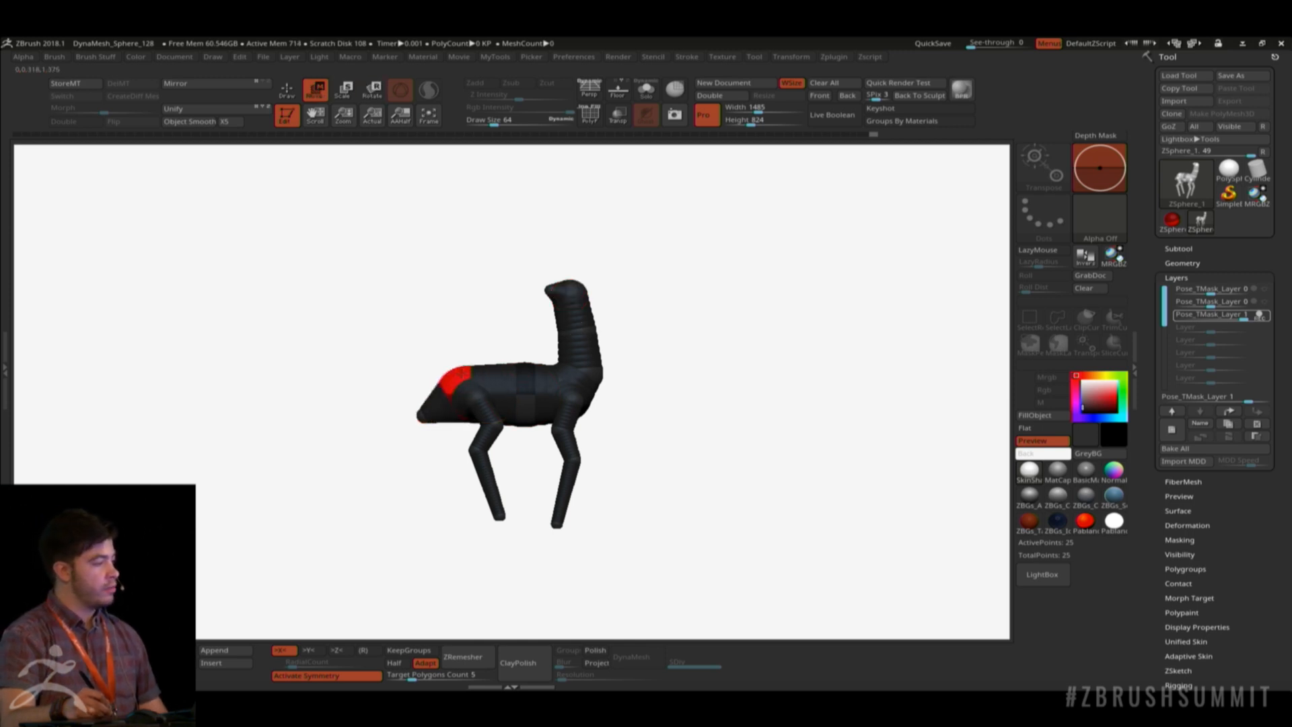
pyautogui.moveTo(471, 389); pyautogui.dragTo(442, 392)
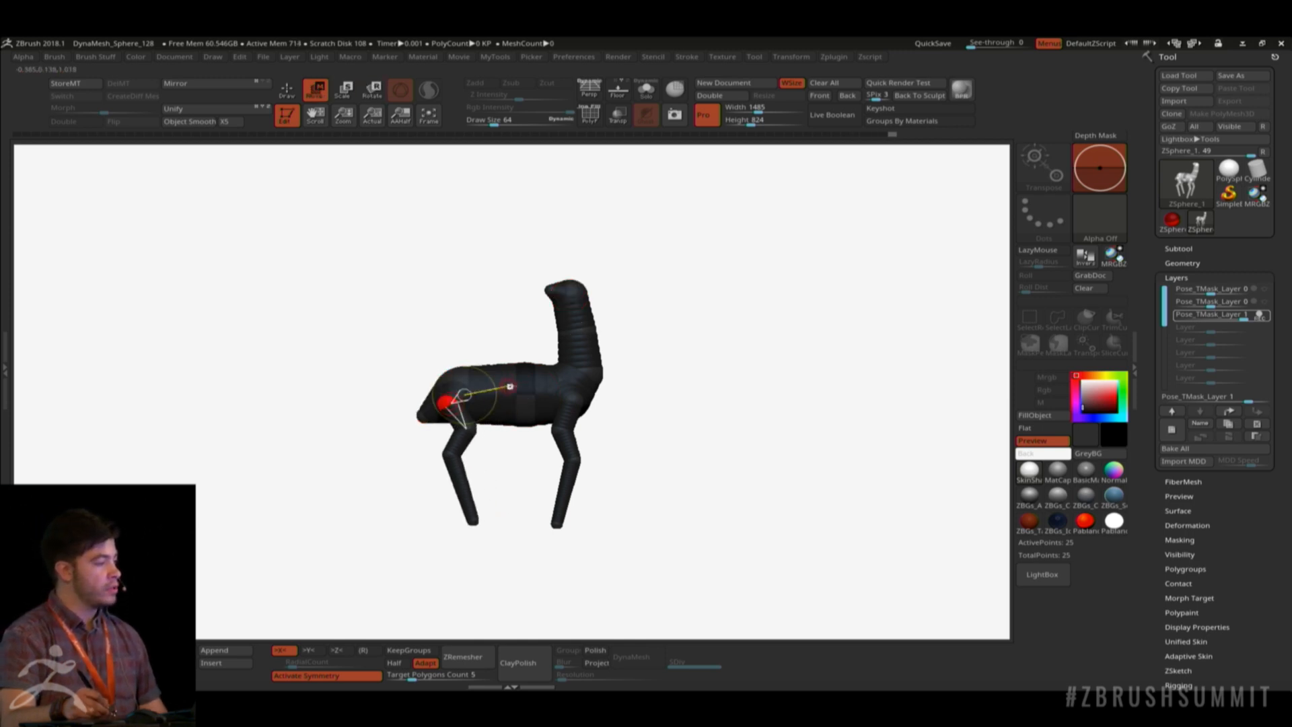
# Slim the torso and lengthen the legs by repositioning their feet and knees.
pyautogui.press('e')
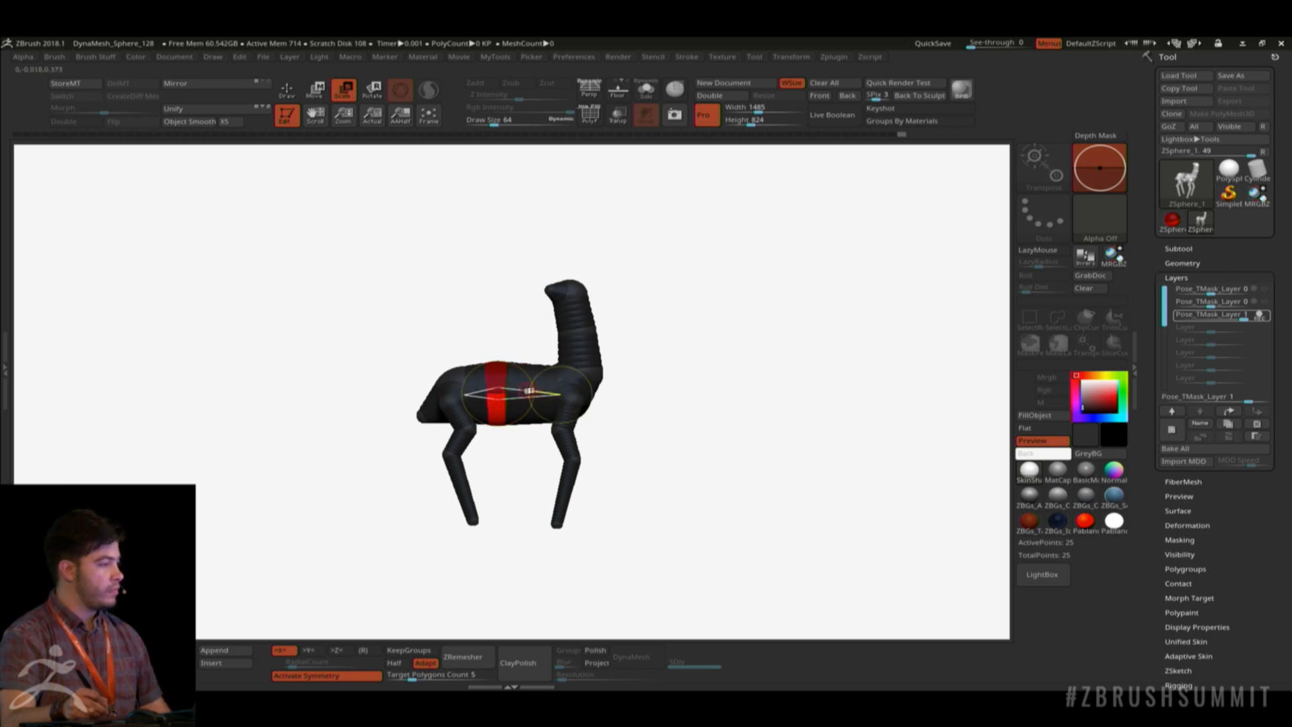
pyautogui.press('w')
pyautogui.keyDown('alt'); pyautogui.moveTo(554, 535); pyautogui.dragTo(569, 502); pyautogui.keyUp('alt')
pyautogui.moveTo(503, 441); pyautogui.dragTo(499, 501)
pyautogui.moveTo(620, 394); pyautogui.dragTo(591, 403)
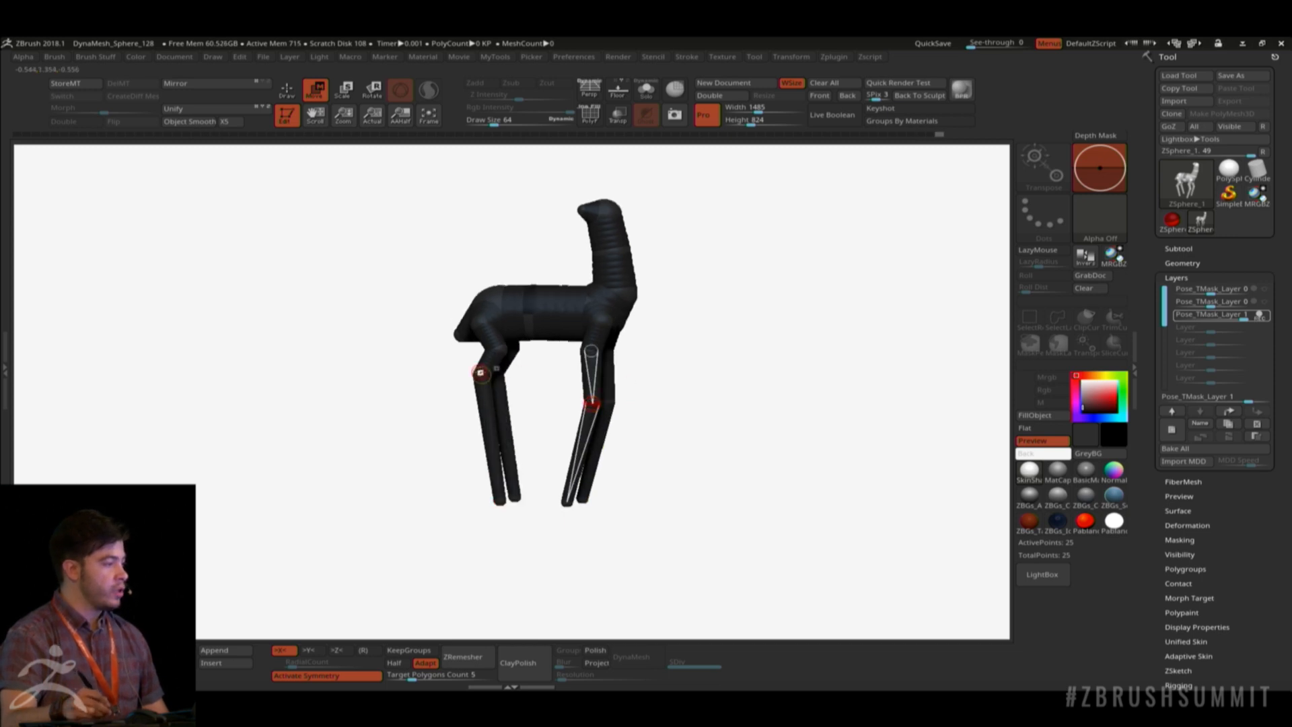
pyautogui.moveTo(480, 374); pyautogui.dragTo(482, 391)
# Reposition the head and neck spheres to give the third layer's figure a longer neck.
pyautogui.moveTo(689, 300); pyautogui.dragTo(706, 321)
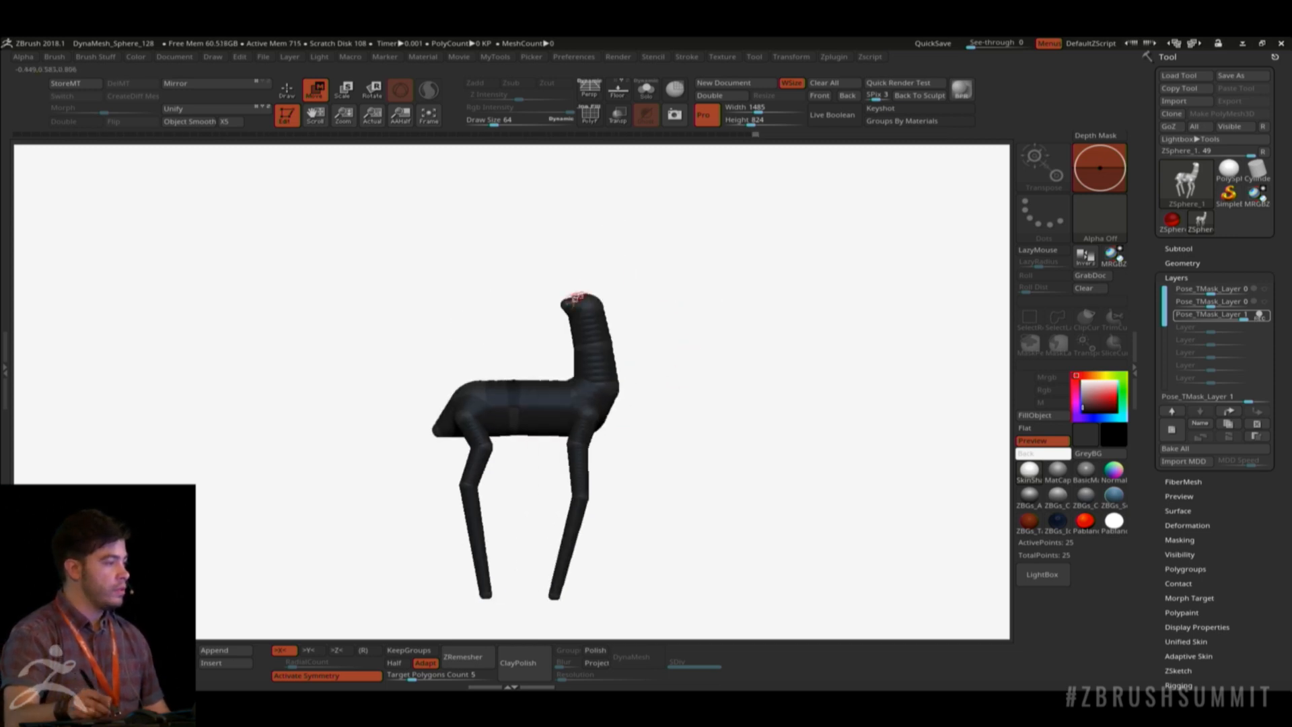
pyautogui.moveTo(639, 265)
pyautogui.mouseDown()
pyautogui.moveTo(608, 263)
pyautogui.moveTo(634, 267)
pyautogui.mouseUp()
pyautogui.moveTo(601, 309); pyautogui.dragTo(663, 313)
pyautogui.moveTo(605, 345); pyautogui.dragTo(715, 323)
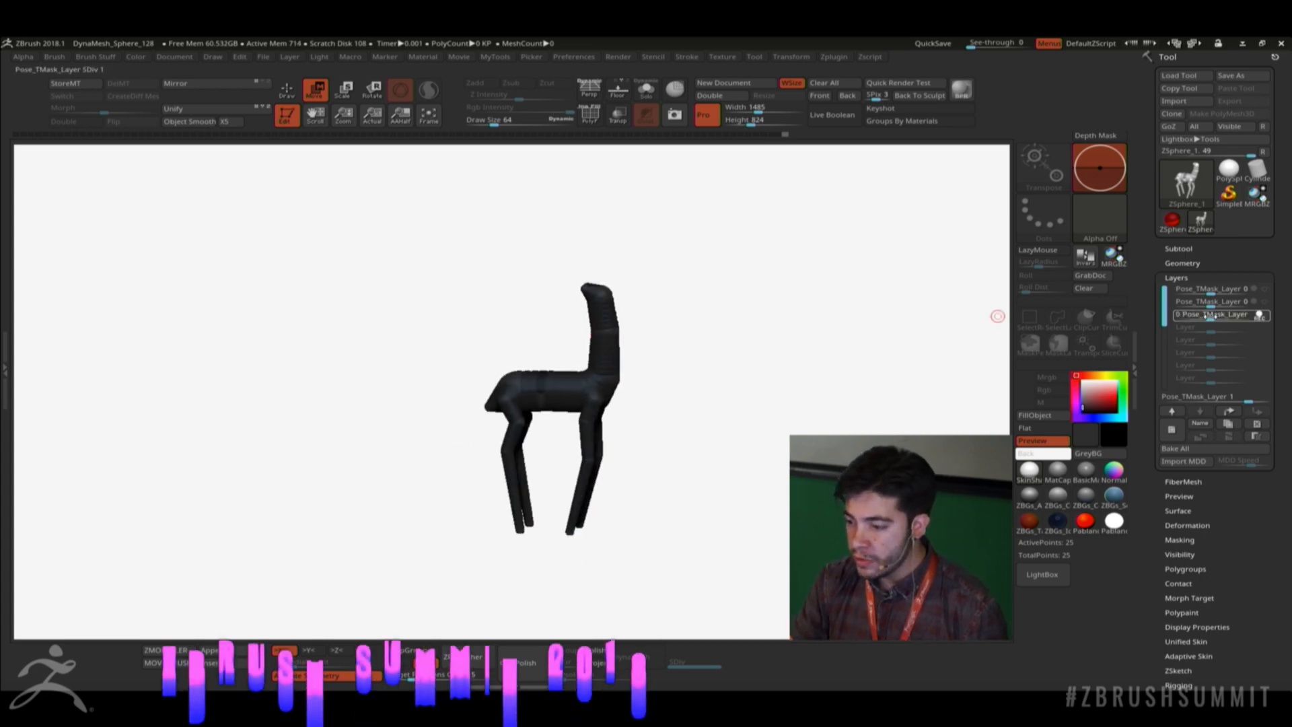
# Set the third layer's intensity to 0 and snapshot a small copy of the base figure in the canvas's upper-left corner.
pyautogui.moveTo(1242, 317); pyautogui.dragTo(1213, 316)
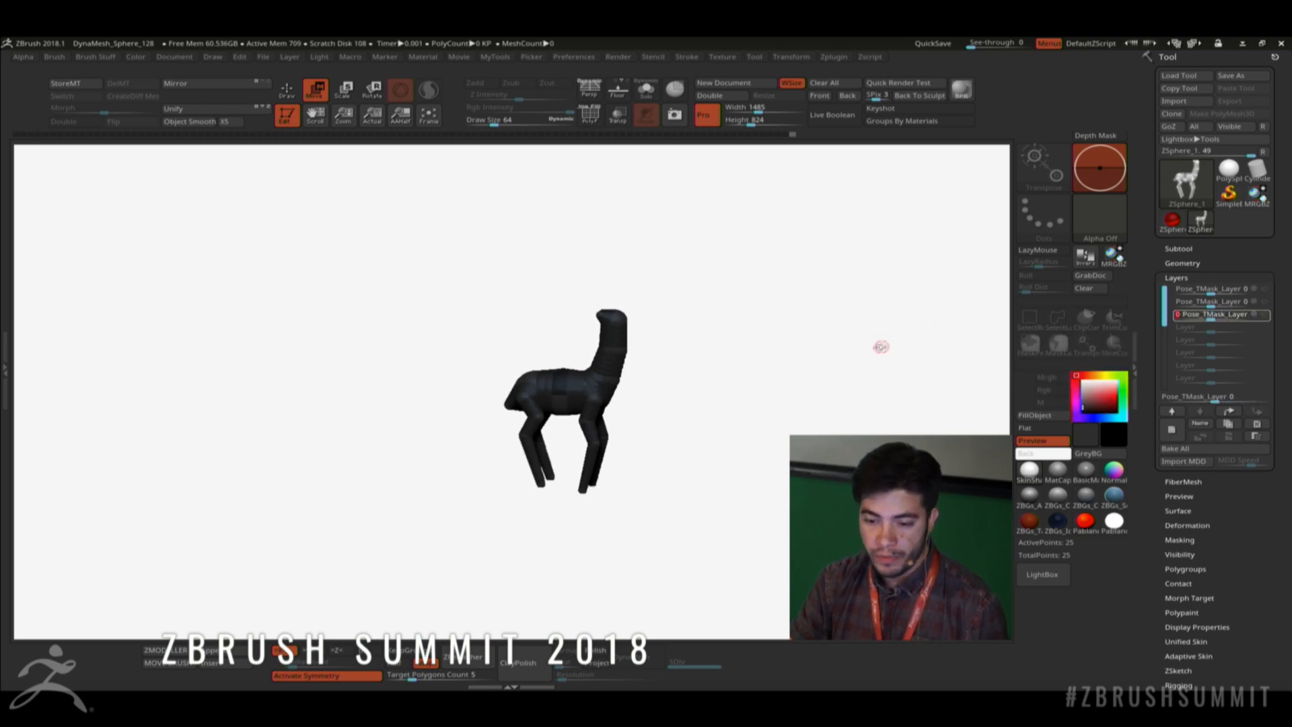
pyautogui.keyDown('alt'); pyautogui.moveTo(879, 346); pyautogui.dragTo(871, 323); pyautogui.keyUp('alt')
pyautogui.keyDown('alt'); pyautogui.moveTo(759, 309); pyautogui.dragTo(327, 216); pyautogui.keyUp('alt')
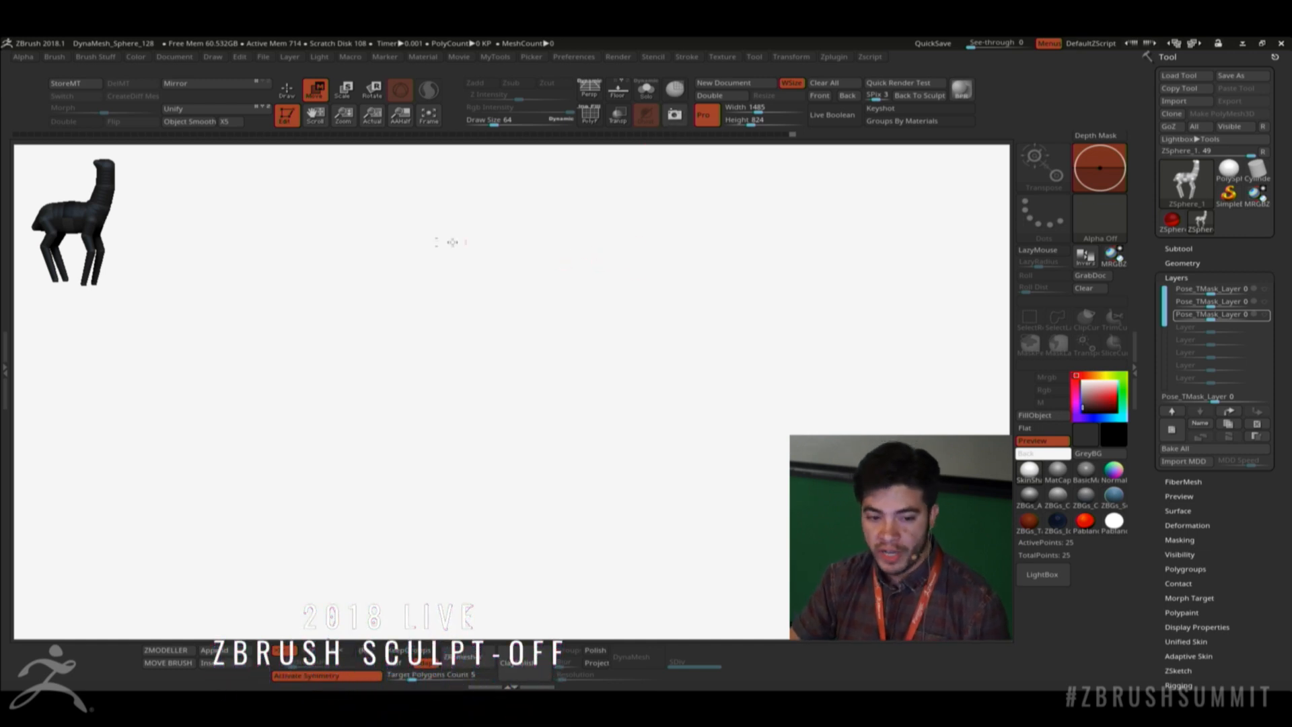
pyautogui.keyDown('alt'); pyautogui.moveTo(269, 229); pyautogui.dragTo(638, 395); pyautogui.keyUp('alt')
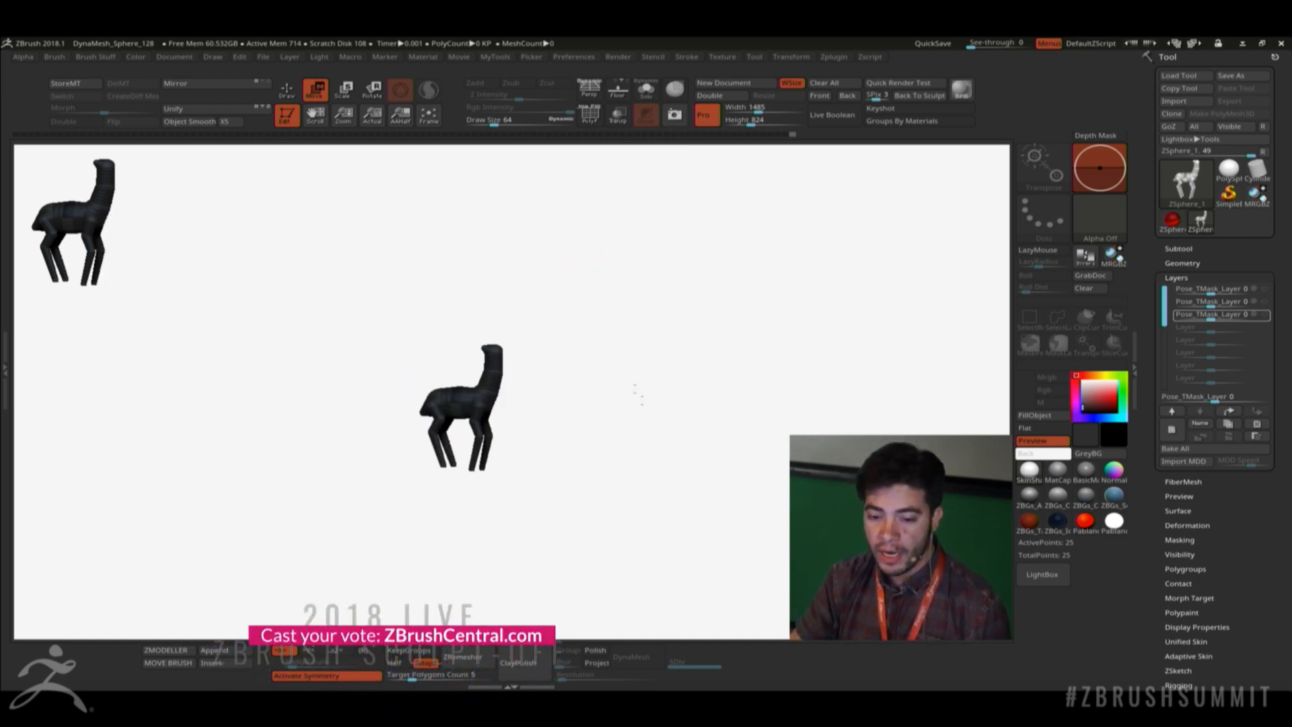
# Blend the three layers at about 0.70, 0.52 and 0.54 intensity and snapshot this variation beside the first figure.
pyautogui.moveTo(1216, 289); pyautogui.dragTo(1226, 314)
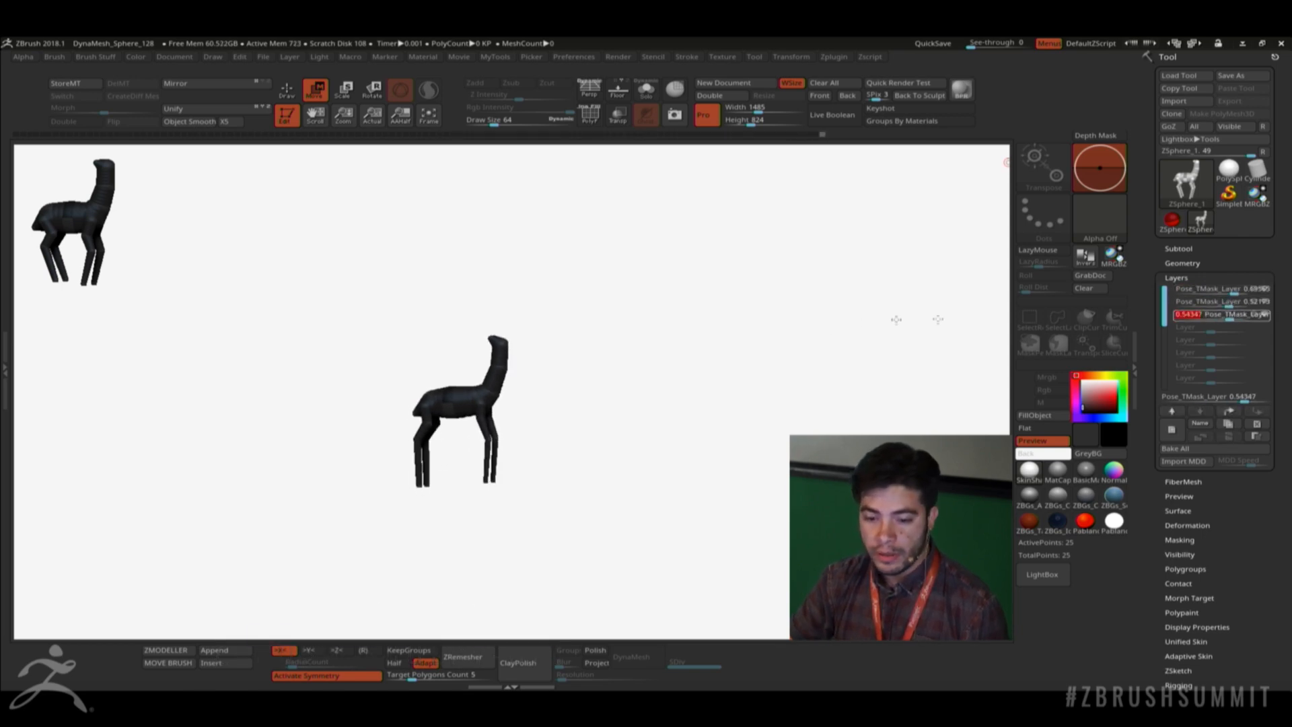
pyautogui.keyDown('alt'); pyautogui.moveTo(692, 390); pyautogui.dragTo(439, 211); pyautogui.keyUp('alt')
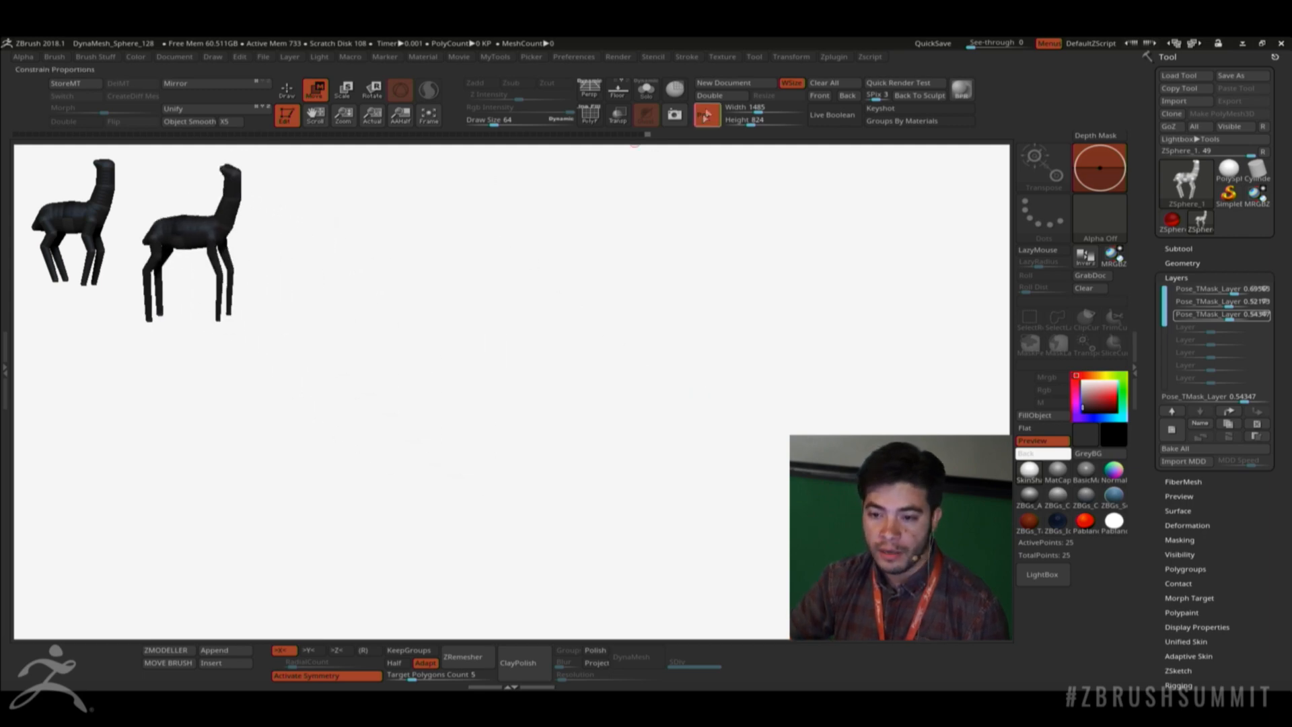
pyautogui.keyDown('alt'); pyautogui.moveTo(400, 292); pyautogui.dragTo(711, 417); pyautogui.keyUp('alt')
# Set the second layer's intensity to about -0.96 and the third layer's to about -0.07 for another body variation.
pyautogui.keyDown('alt'); pyautogui.moveTo(705, 346); pyautogui.dragTo(724, 349); pyautogui.keyUp('alt')
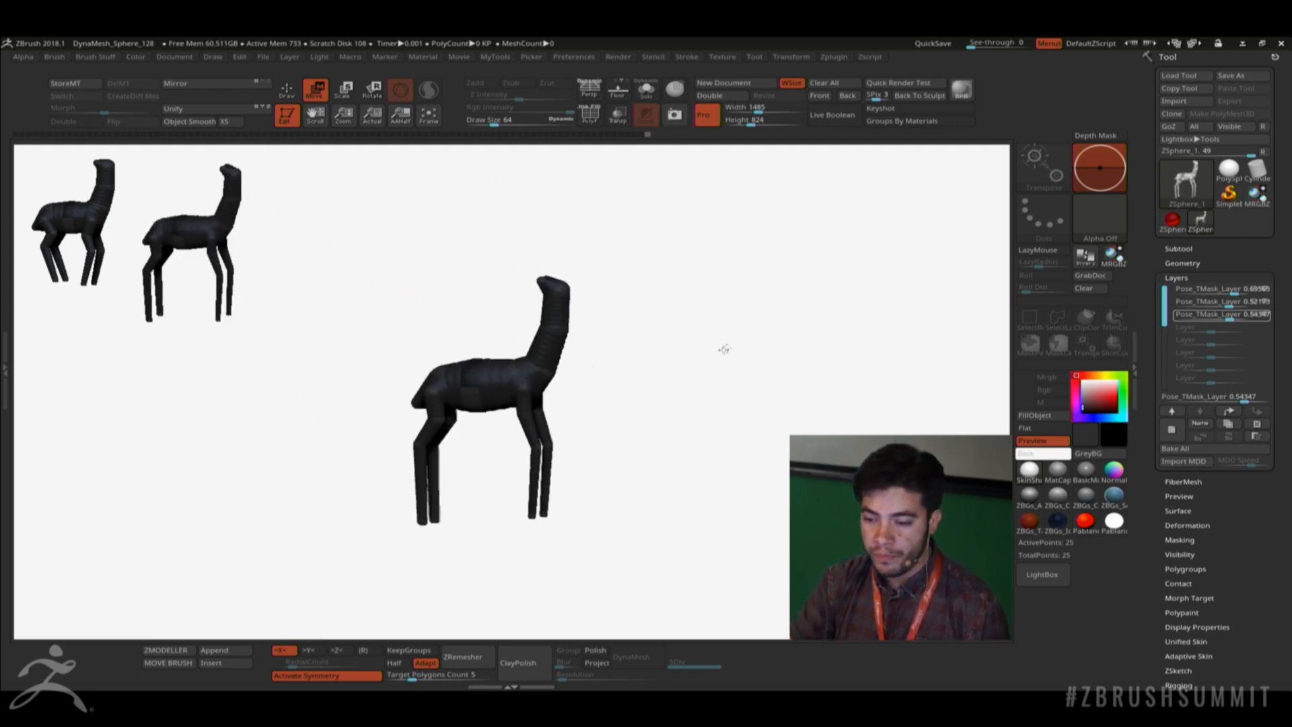
pyautogui.moveTo(1230, 304); pyautogui.dragTo(1184, 303)
pyautogui.moveTo(1000, 291); pyautogui.dragTo(959, 317)
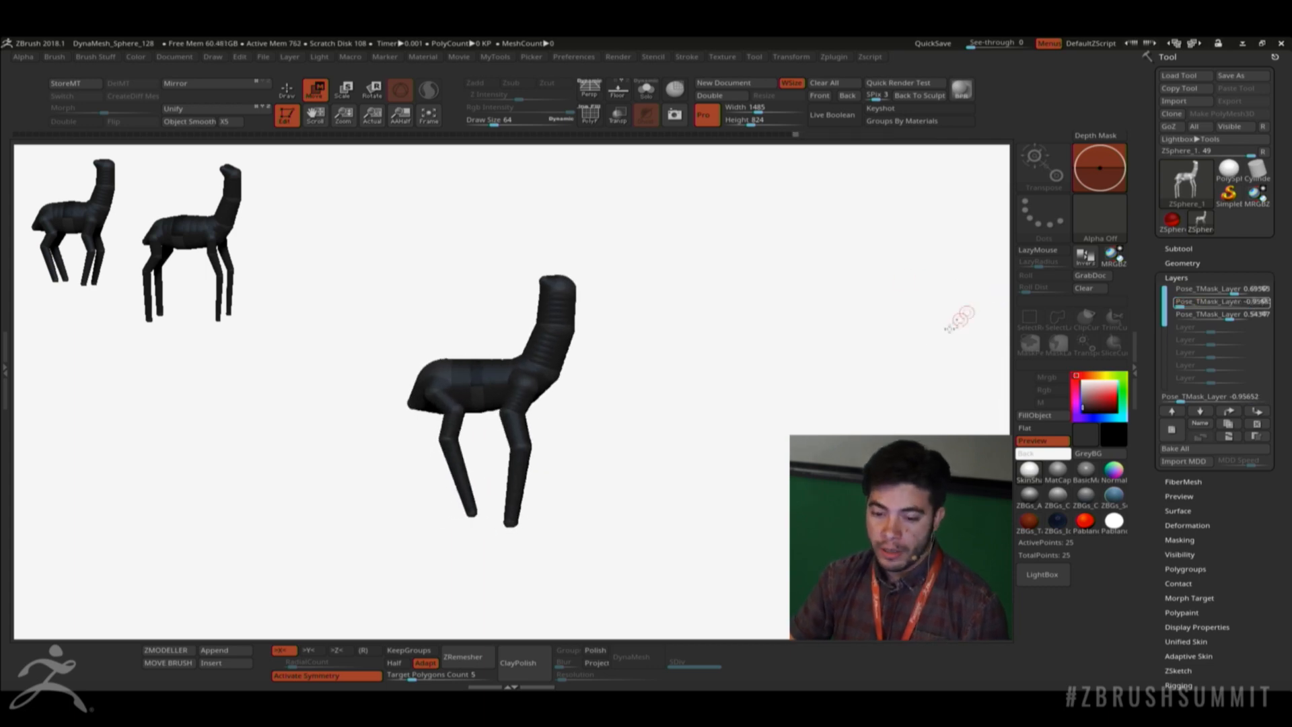
pyautogui.moveTo(1224, 321)
pyautogui.mouseDown()
pyautogui.moveTo(1244, 320)
pyautogui.moveTo(1208, 318)
pyautogui.mouseUp()
# Place the new variation beside the second figure, snapshot it, and move the live model clear of the copies.
pyautogui.moveTo(921, 273); pyautogui.dragTo(582, 231)
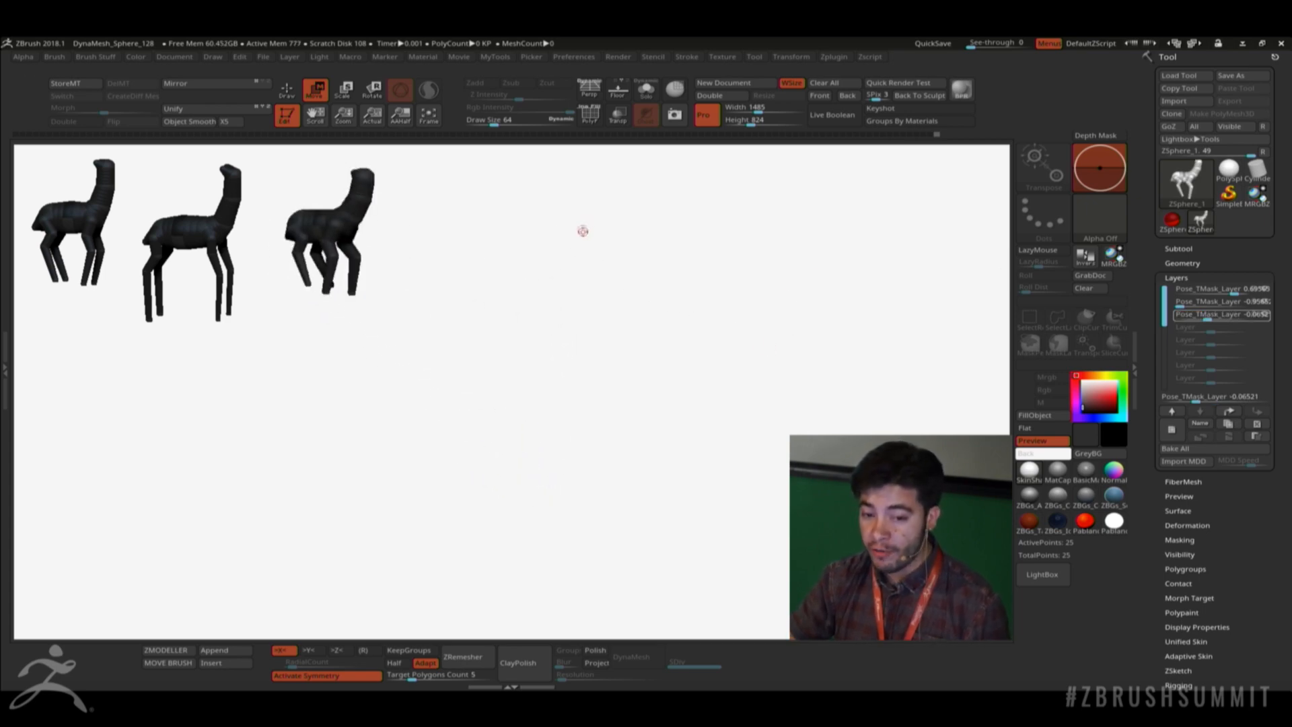
pyautogui.moveTo(718, 194); pyautogui.dragTo(688, 165)
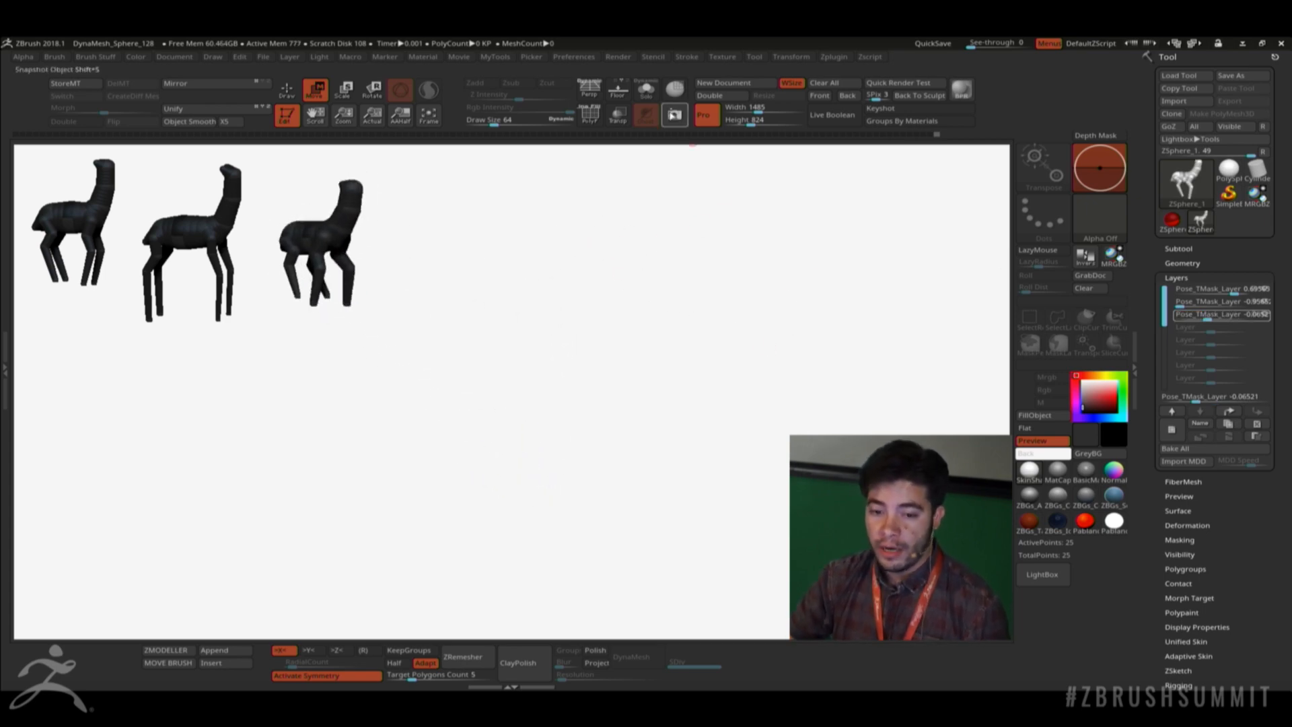
pyautogui.hotkey('shift', 's')
pyautogui.moveTo(475, 268); pyautogui.dragTo(697, 298)
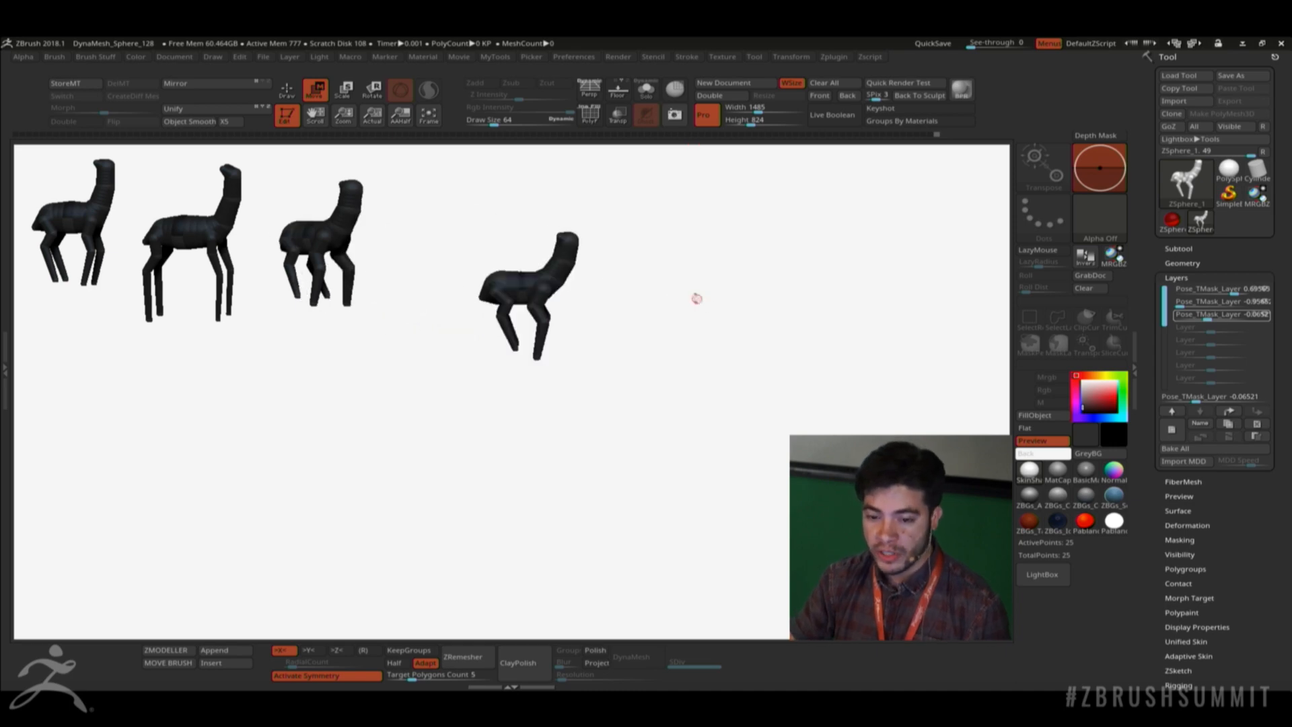
# Blend the three layers at about -0.04, -0.74 and 0.39 intensity for another body variation.
pyautogui.click(1209, 291)
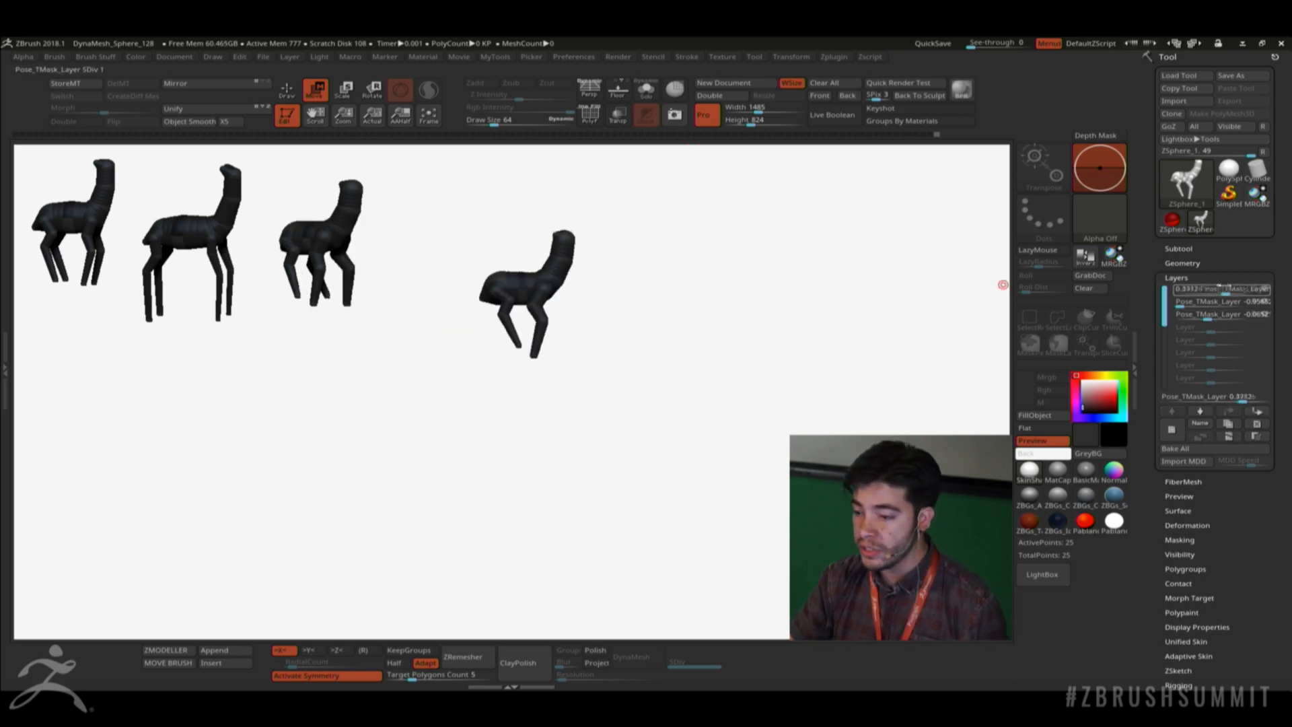
pyautogui.click(1220, 305)
pyautogui.click(1225, 317)
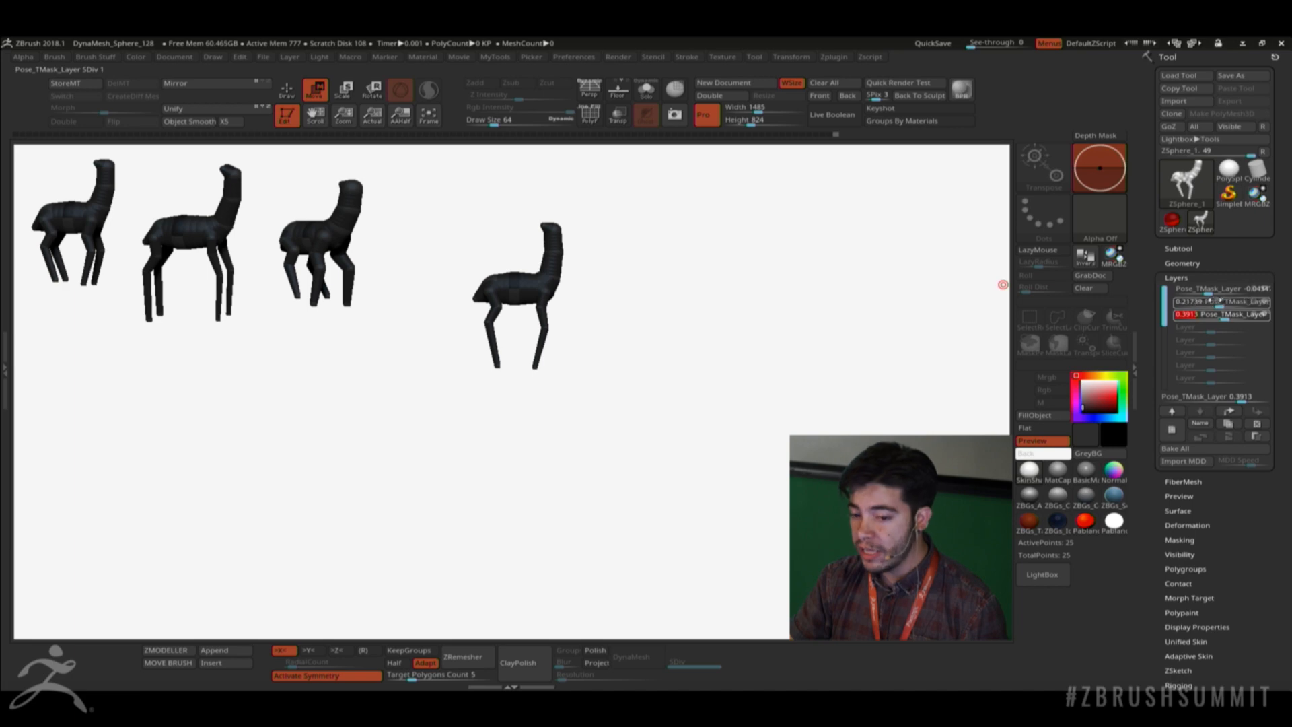
pyautogui.moveTo(1210, 302); pyautogui.dragTo(1187, 303)
# Place the variation beside the third figure, snapshot it as the fourth, and move the live model below the row.
pyautogui.moveTo(833, 281); pyautogui.dragTo(695, 223)
pyautogui.hotkey('shift', 's')
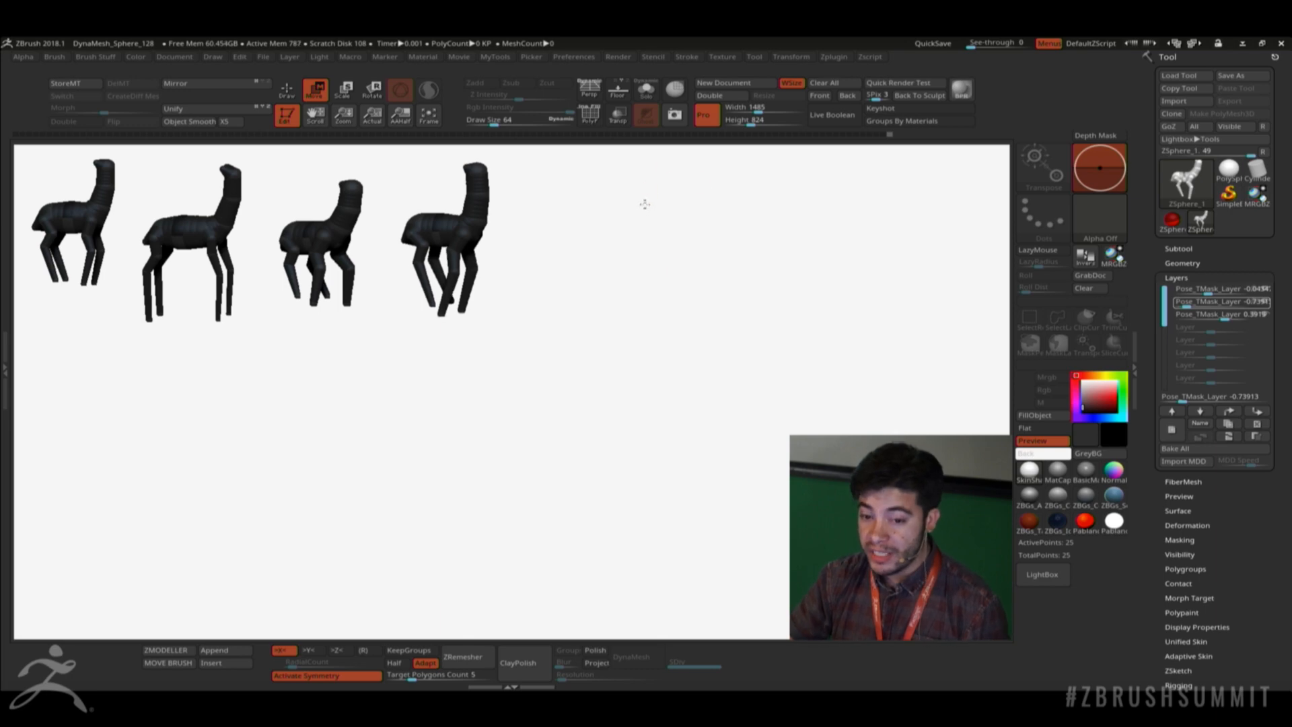
pyautogui.hotkey('shift', 's')
pyautogui.keyDown('alt'); pyautogui.moveTo(576, 249); pyautogui.dragTo(793, 330); pyautogui.keyUp('alt')
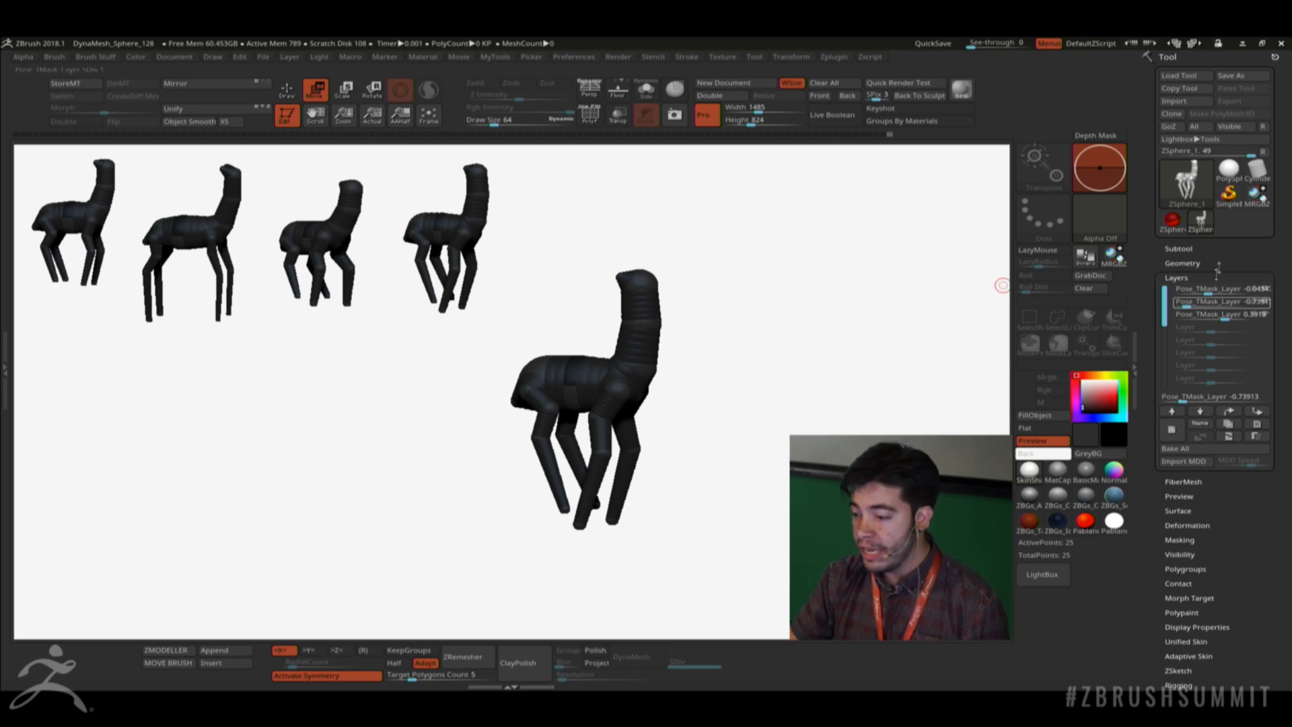
# Blend the layers at about 0.72, -0.83 and -0.52, snapshot this large variation beside the fourth figure, and move the live model clear.
pyautogui.moveTo(1226, 316); pyautogui.dragTo(1241, 292)
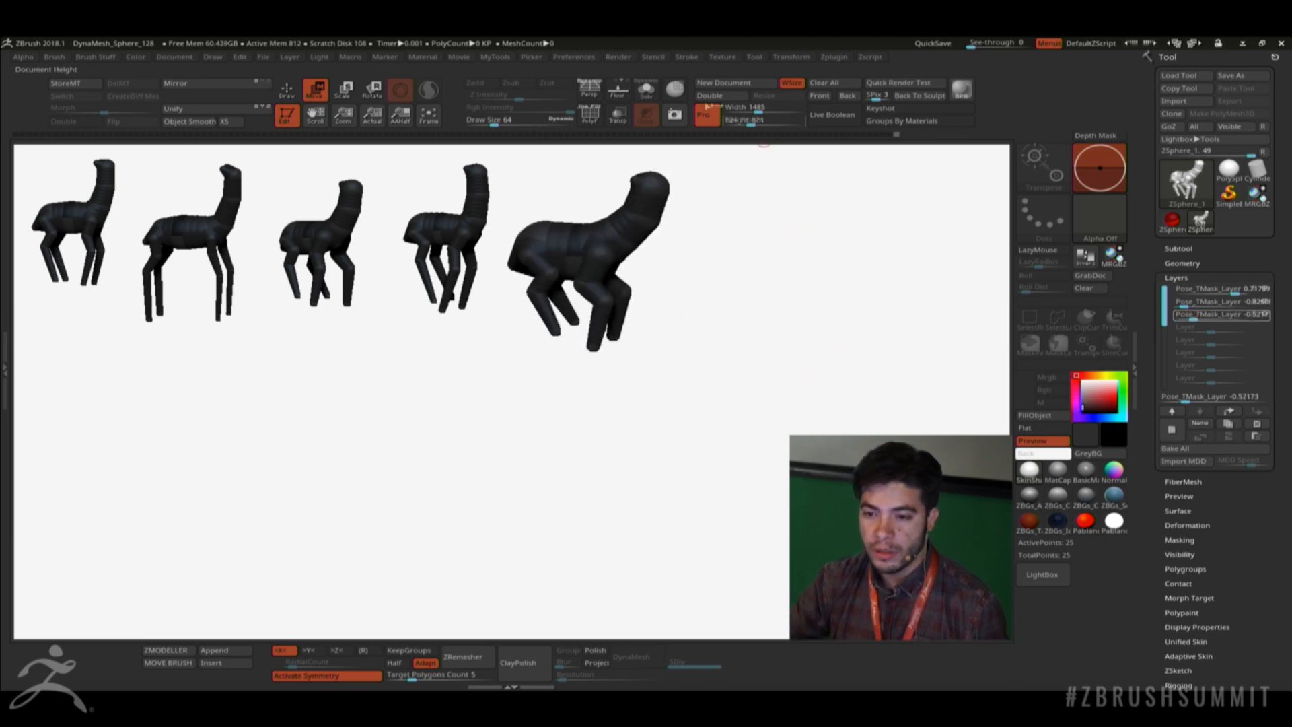
pyautogui.keyDown('alt'); pyautogui.moveTo(693, 323); pyautogui.dragTo(794, 468); pyautogui.keyUp('alt')
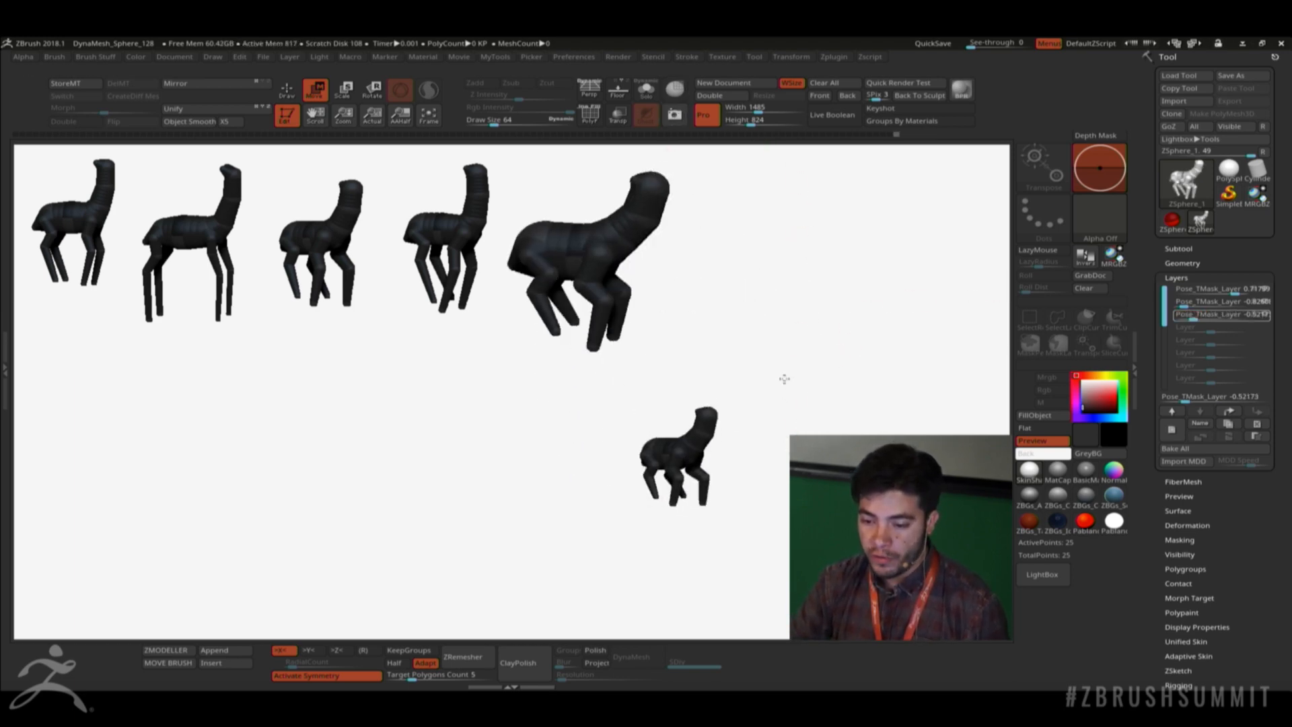
# Blend the layers at about -0.26, 0.37 and 1 intensity and snapshot this long-legged variation beside the large fifth figure.
pyautogui.moveTo(782, 378); pyautogui.dragTo(819, 361)
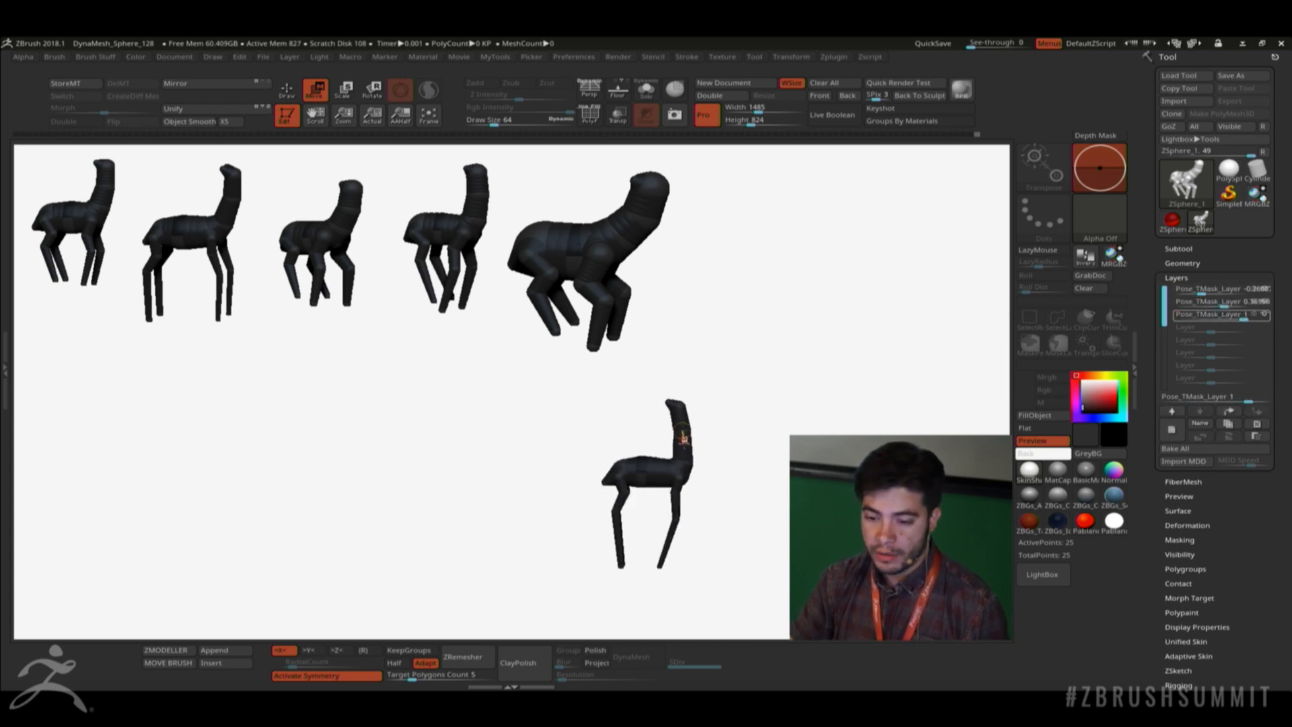
pyautogui.keyDown('alt'); pyautogui.moveTo(761, 402); pyautogui.dragTo(848, 187); pyautogui.keyUp('alt')
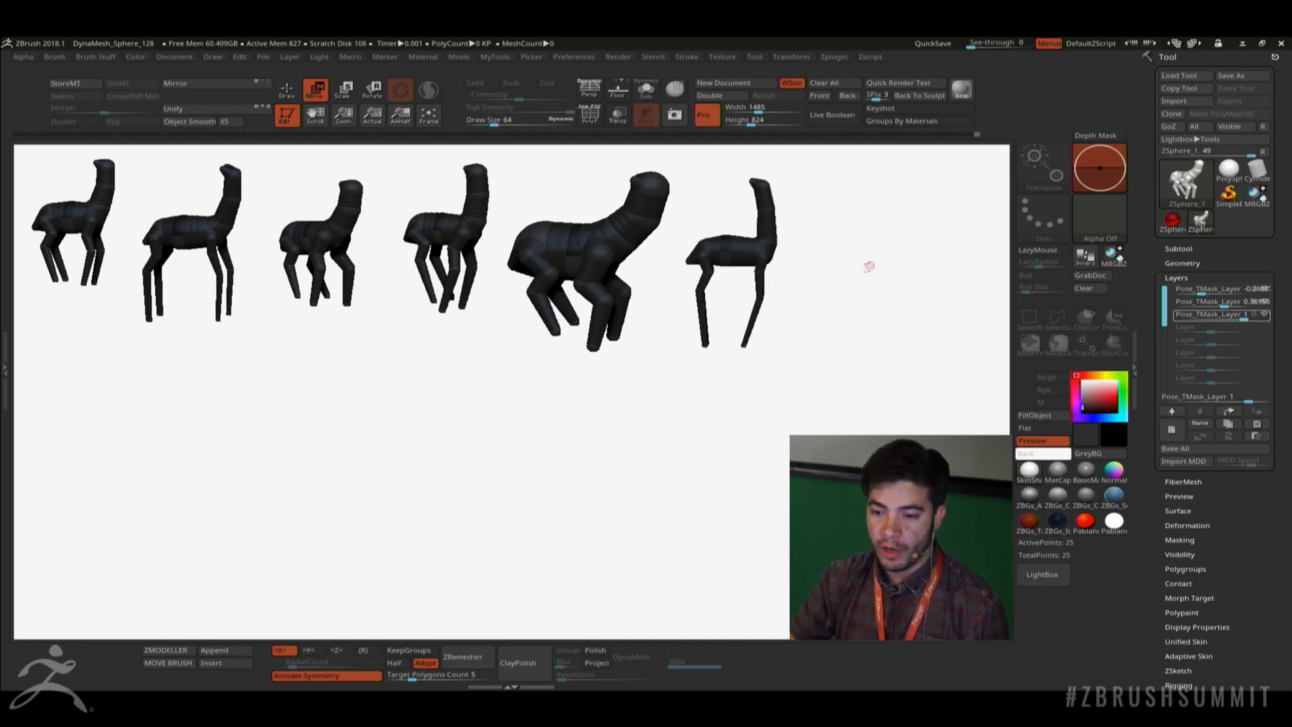
pyautogui.moveTo(870, 267)
pyautogui.mouseDown()
pyautogui.moveTo(850, 267)
pyautogui.moveTo(868, 248)
pyautogui.mouseUp()
pyautogui.keyDown('alt'); pyautogui.moveTo(836, 176); pyautogui.dragTo(803, 179); pyautogui.keyUp('alt')
pyautogui.click(684, 115)
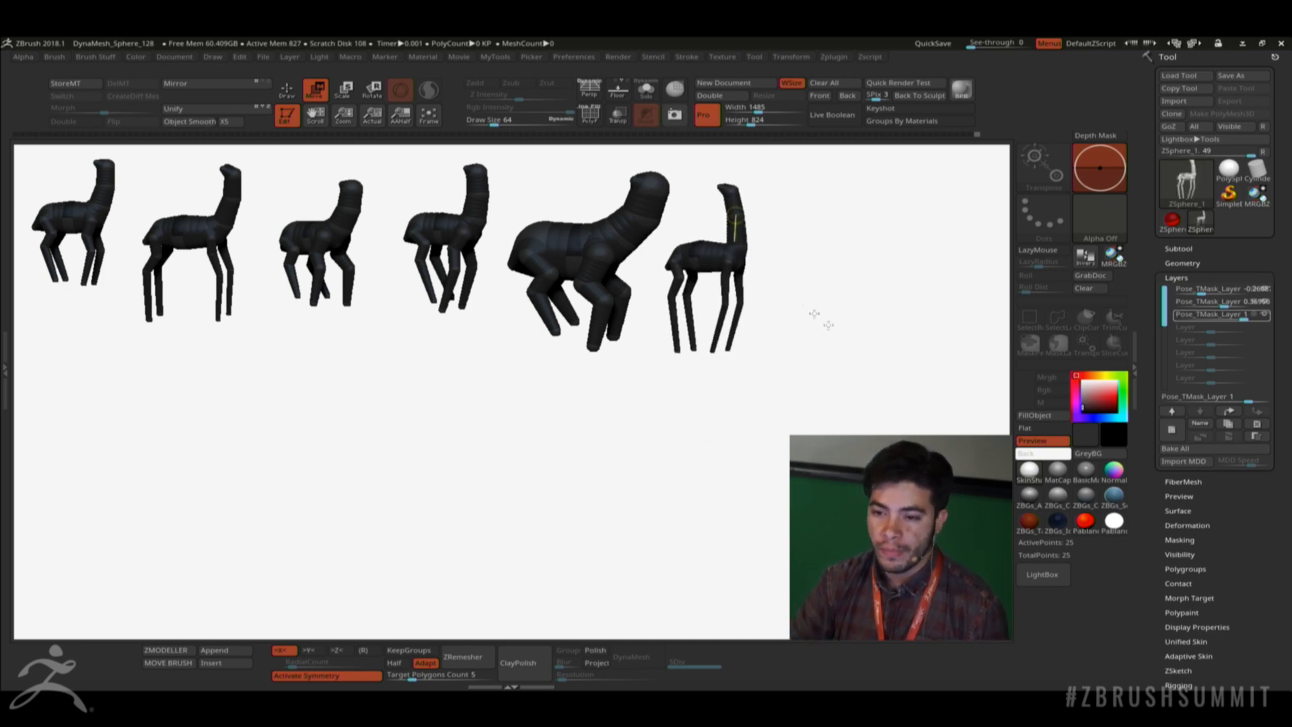
# Move the live model below the copies and blend the three layers at about 0.78, 0.41 and -0.70 intensity.
pyautogui.click(1191, 316)
pyautogui.click(1190, 304)
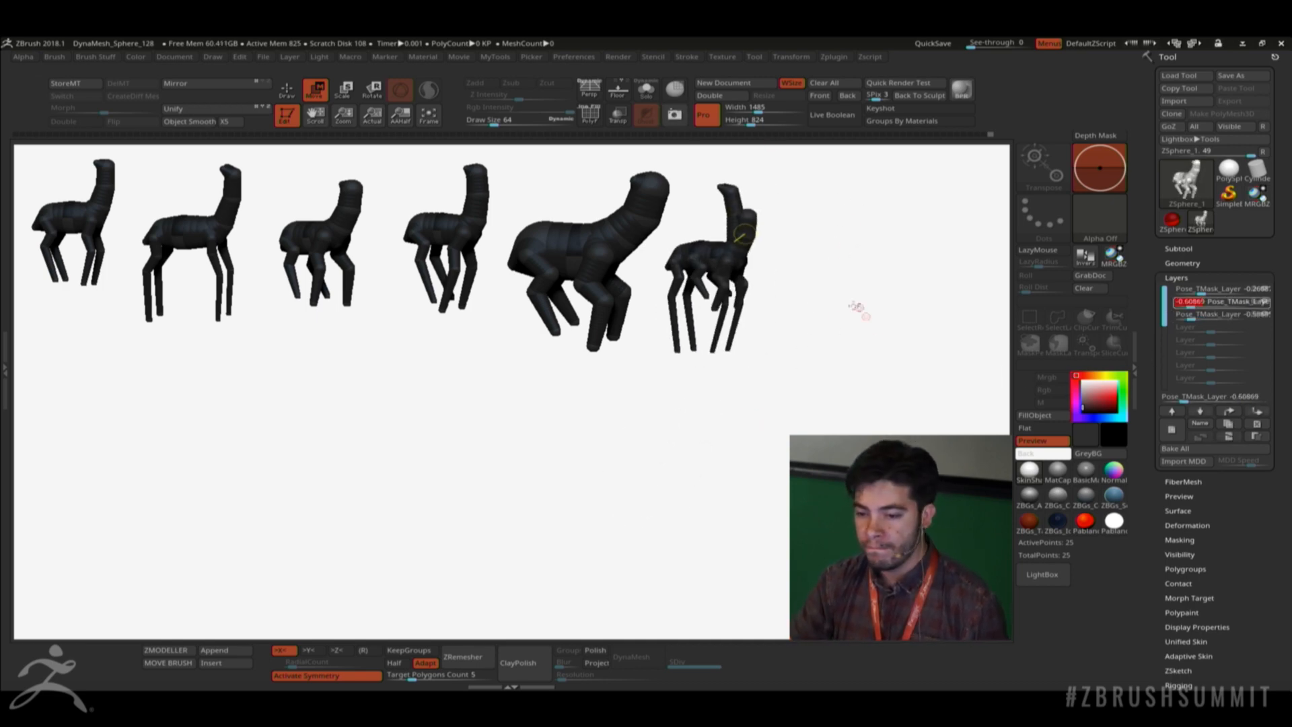
pyautogui.keyDown('alt'); pyautogui.moveTo(857, 307); pyautogui.dragTo(757, 469); pyautogui.keyUp('alt')
pyautogui.keyDown('alt'); pyautogui.moveTo(805, 395); pyautogui.dragTo(805, 438); pyautogui.keyUp('alt')
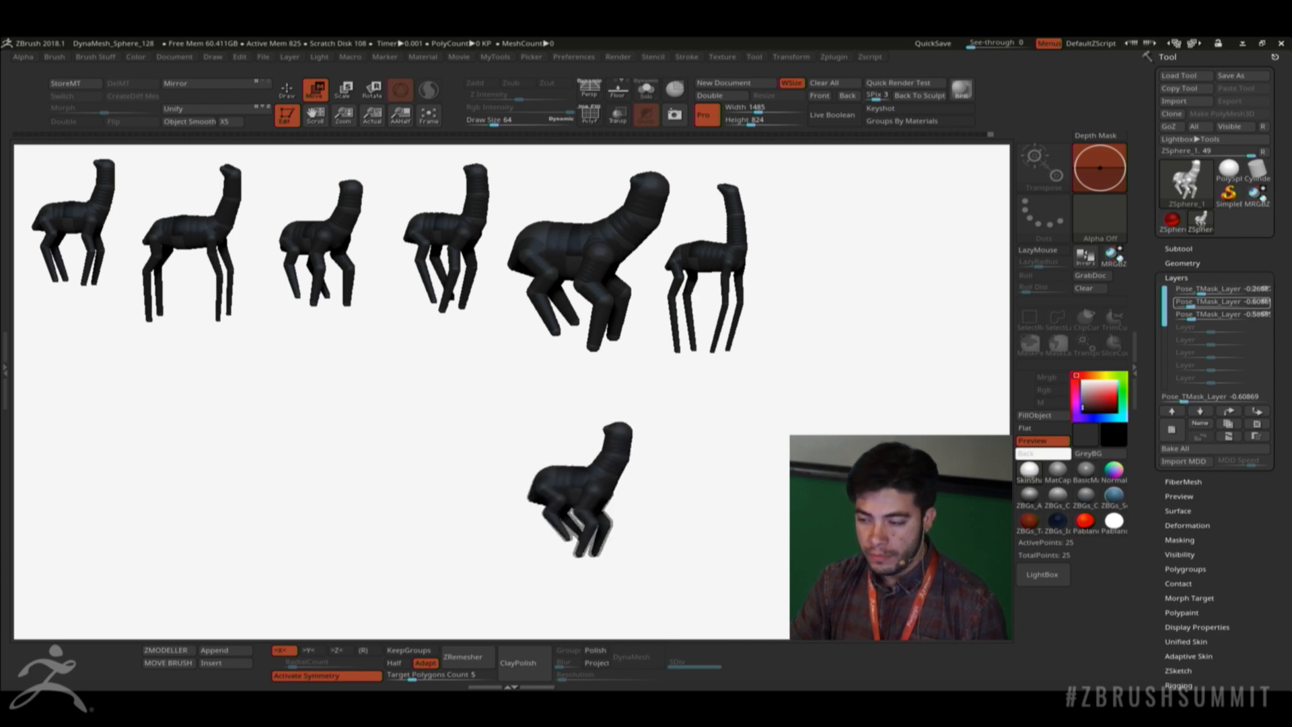
pyautogui.click(1185, 290)
pyautogui.moveTo(1180, 290); pyautogui.dragTo(1206, 315)
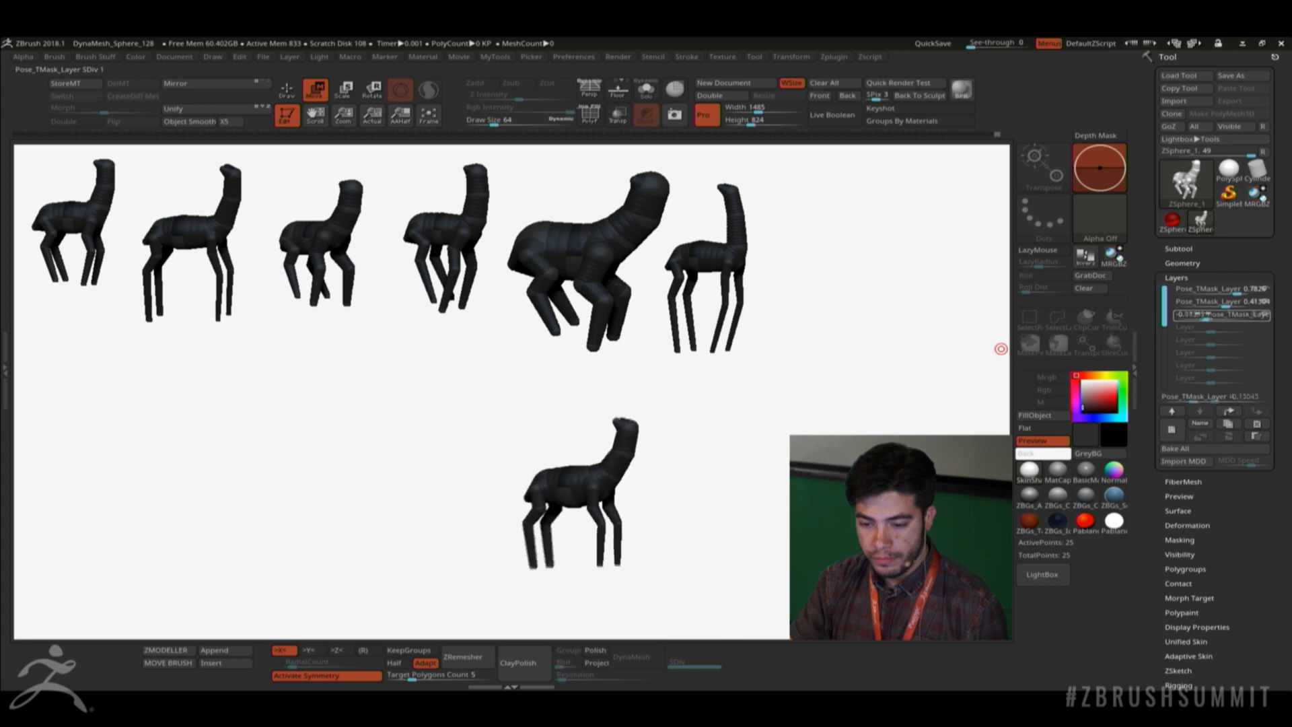
# Place the variation beside the sixth figure, snapshot it at the end of the row, and move the live model below.
pyautogui.keyDown('alt'); pyautogui.moveTo(712, 455); pyautogui.dragTo(838, 403); pyautogui.keyUp('alt')
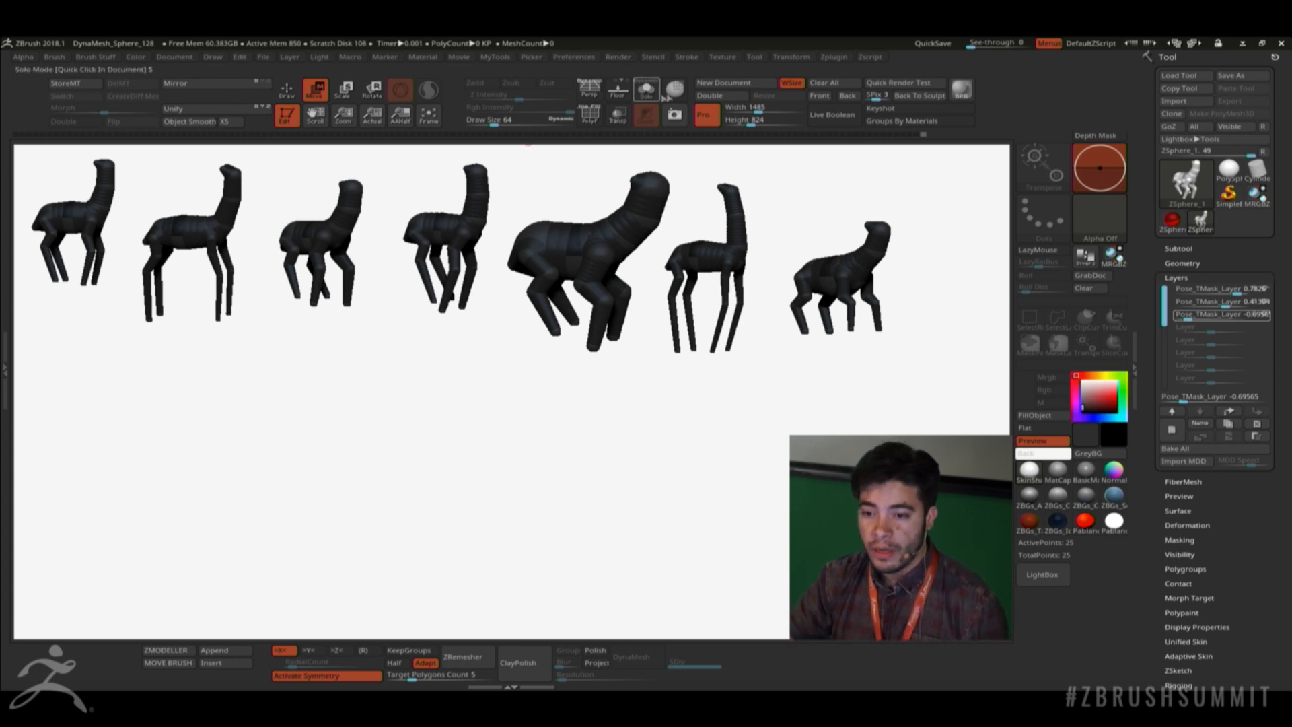
pyautogui.click(677, 124)
pyautogui.keyDown('alt'); pyautogui.moveTo(813, 220); pyautogui.dragTo(497, 430); pyautogui.keyUp('alt')
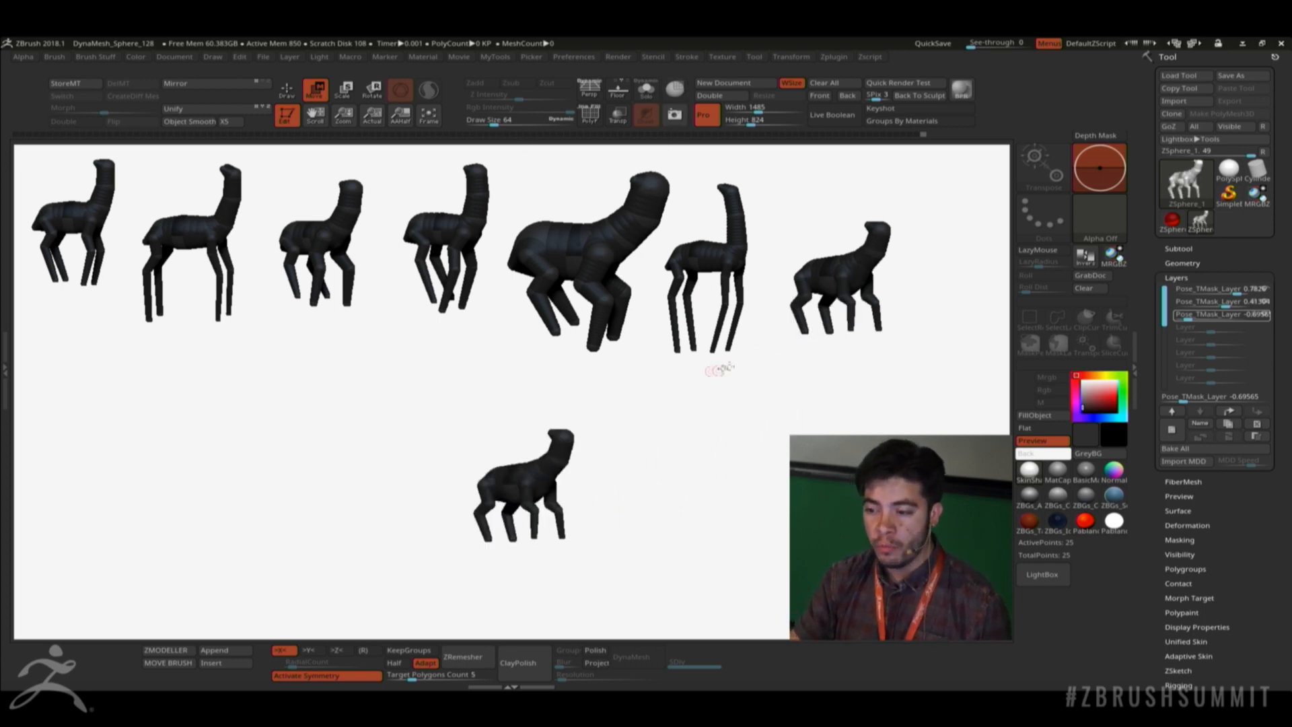
pyautogui.click(187, 58)
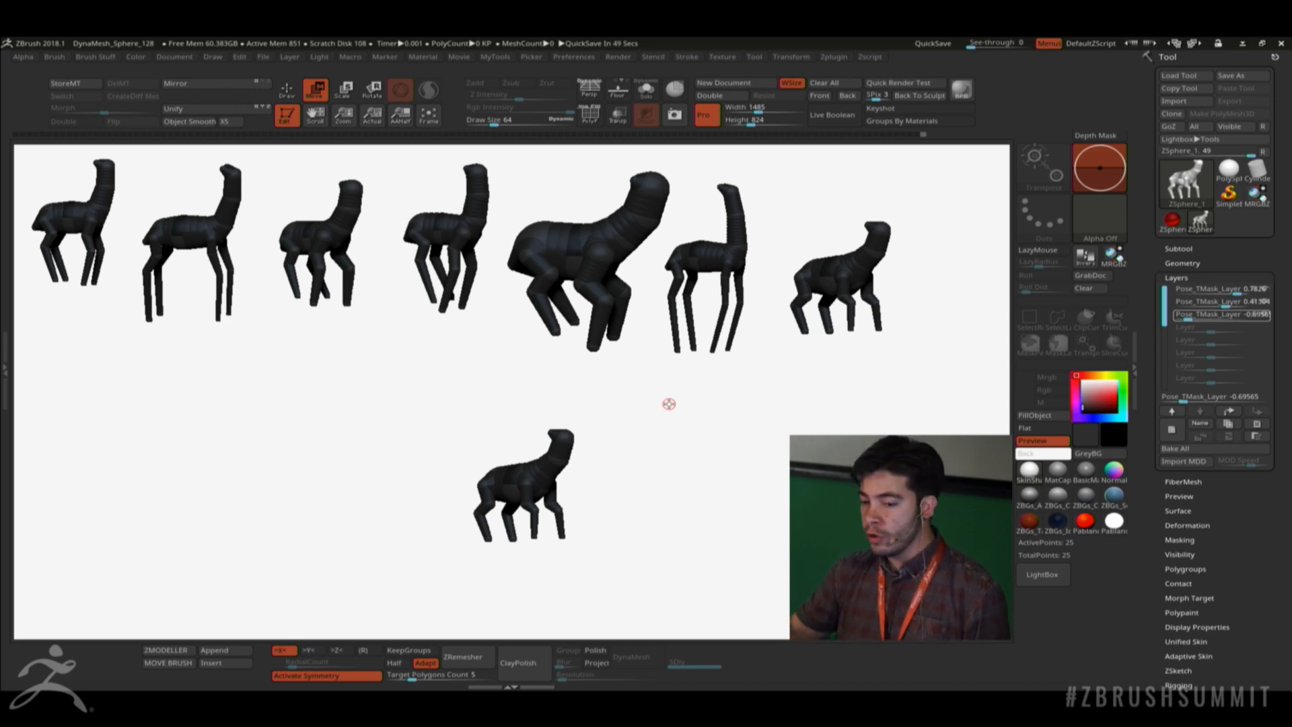
pyautogui.moveTo(600, 453); pyautogui.dragTo(622, 417)
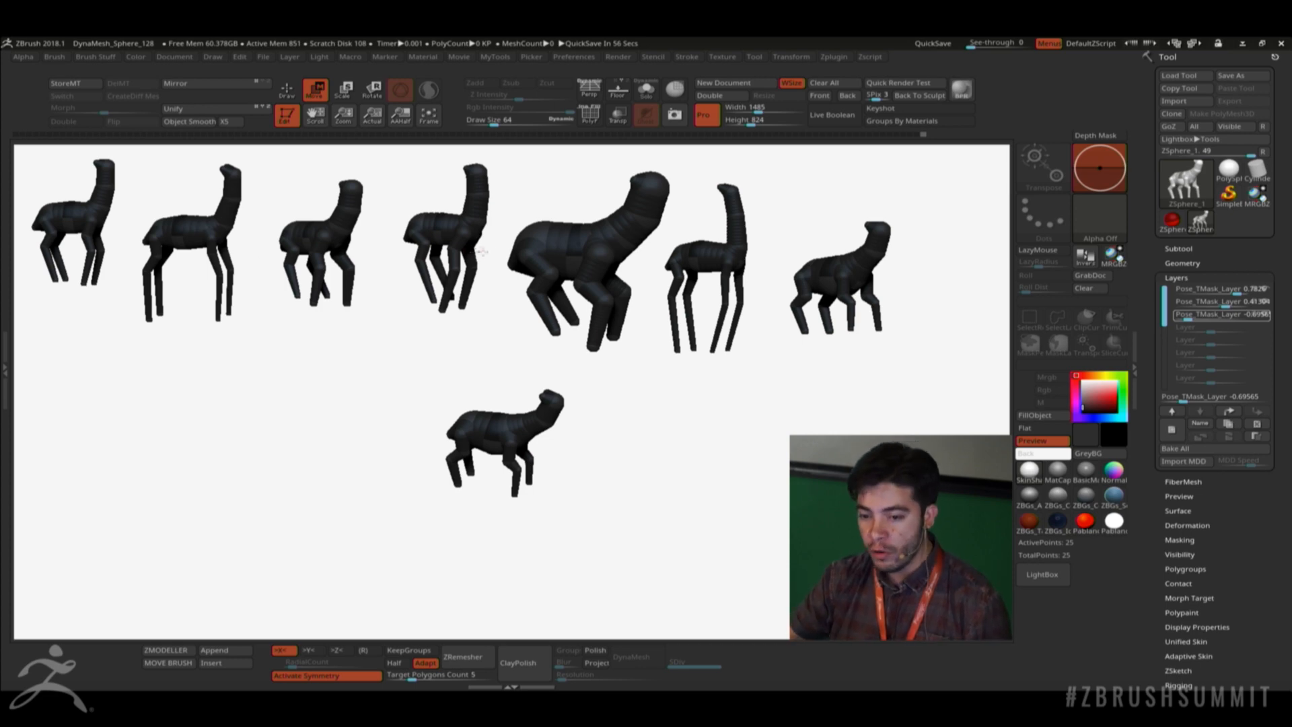
pyautogui.moveTo(627, 426); pyautogui.dragTo(648, 397)
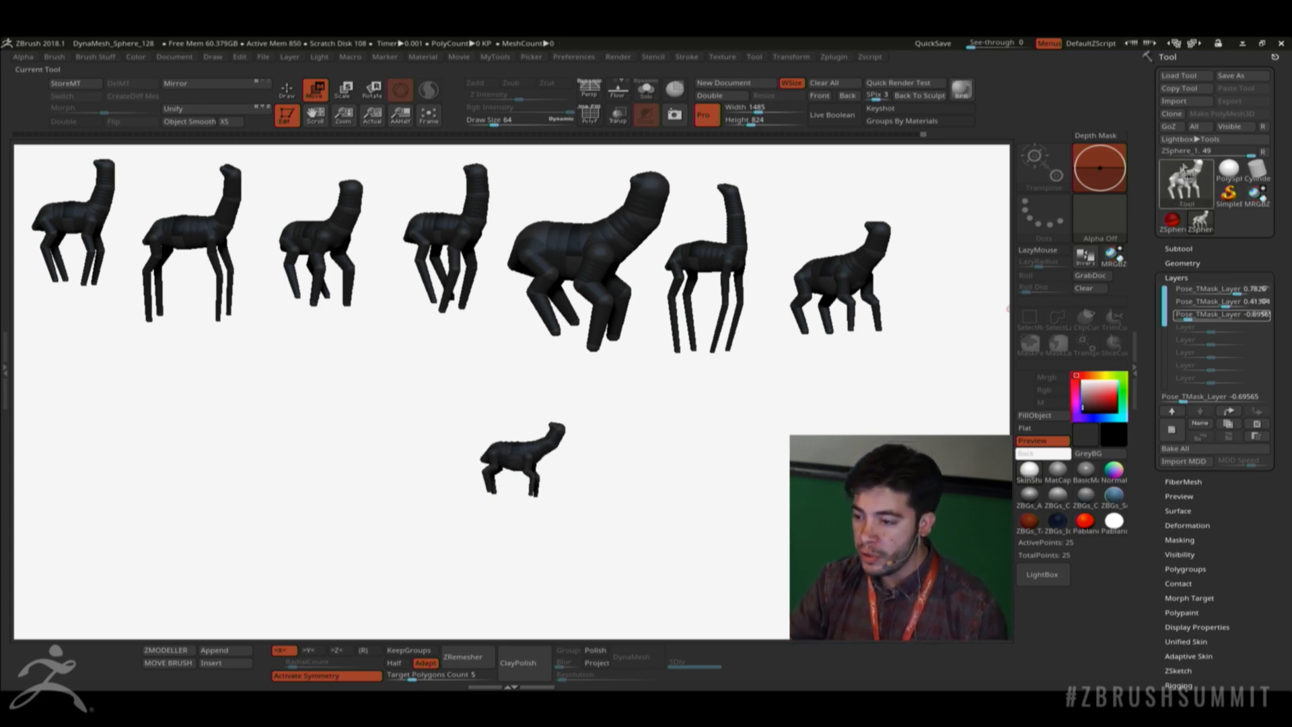
# Restore the grey canvas background and clear all snapshotted figures from the canvas.
pyautogui.click(1100, 455)
pyautogui.hotkey('ctrl', 'n')
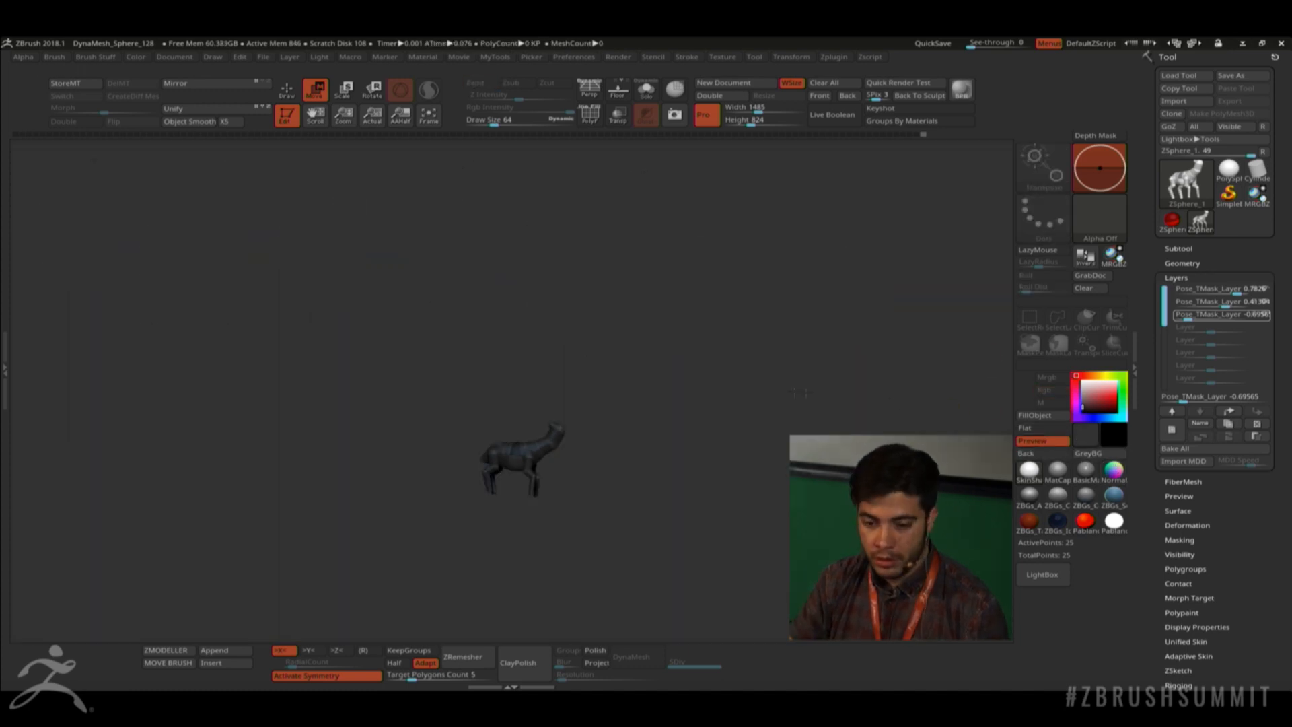
# Give the live ZSphere model a grey MatCap material and a white colour.
pyautogui.click(1058, 472)
pyautogui.keyDown('alt'); pyautogui.moveTo(859, 359); pyautogui.dragTo(863, 401); pyautogui.keyUp('alt')
pyautogui.moveTo(1088, 403); pyautogui.dragTo(1066, 374)
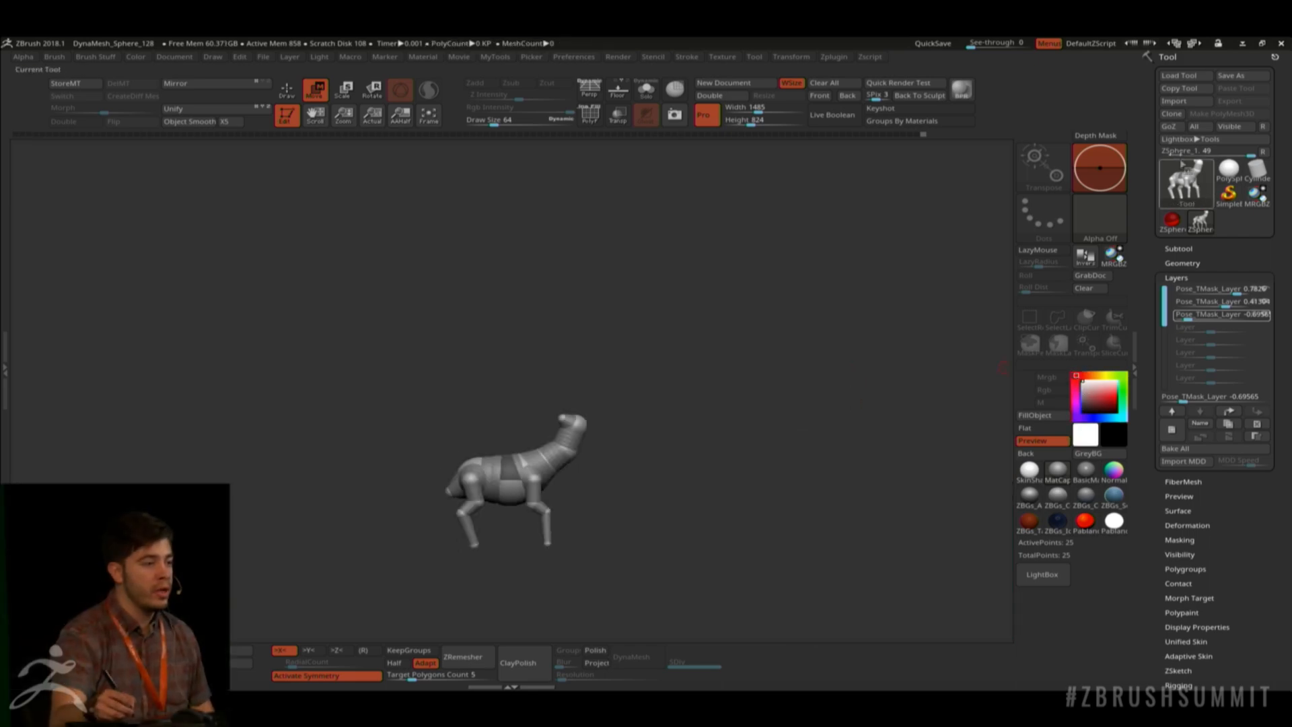
# Load the ZTool 01_Armature.ZTL from the ZTools_process folder and show it on the canvas in a three-quarter view.
pyautogui.click(1178, 76)
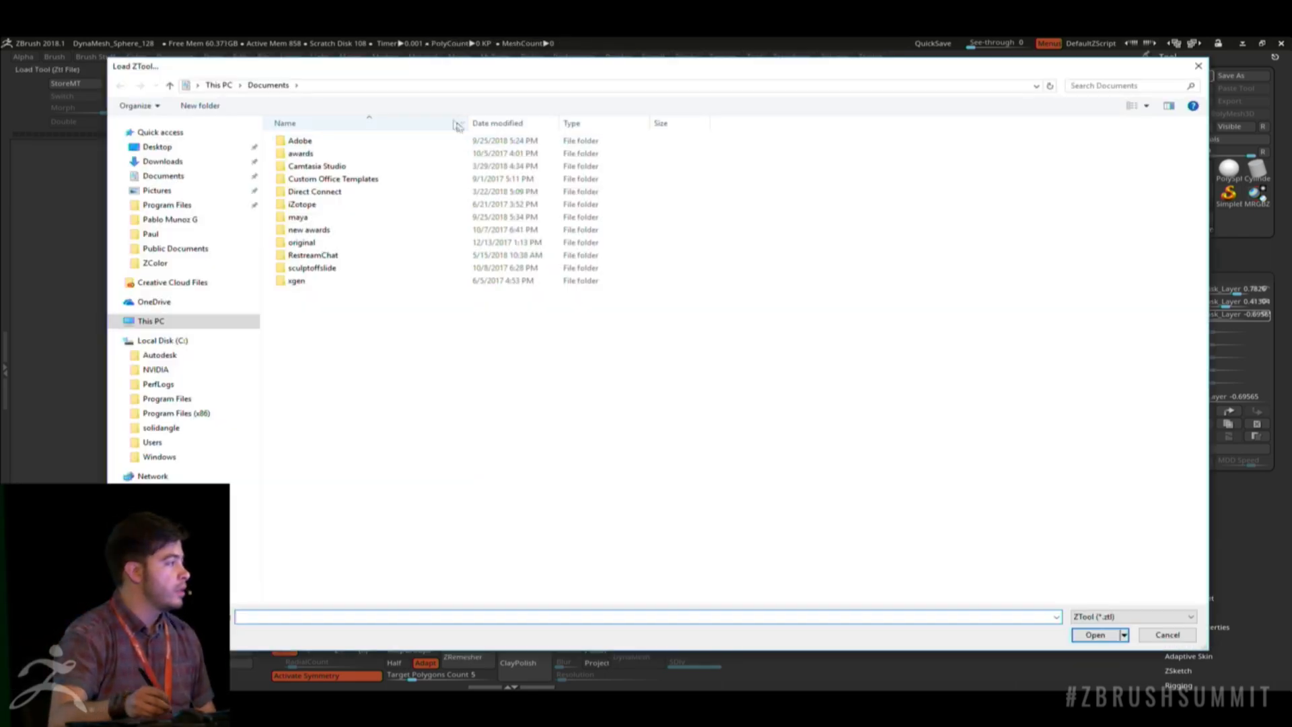
pyautogui.click(170, 219)
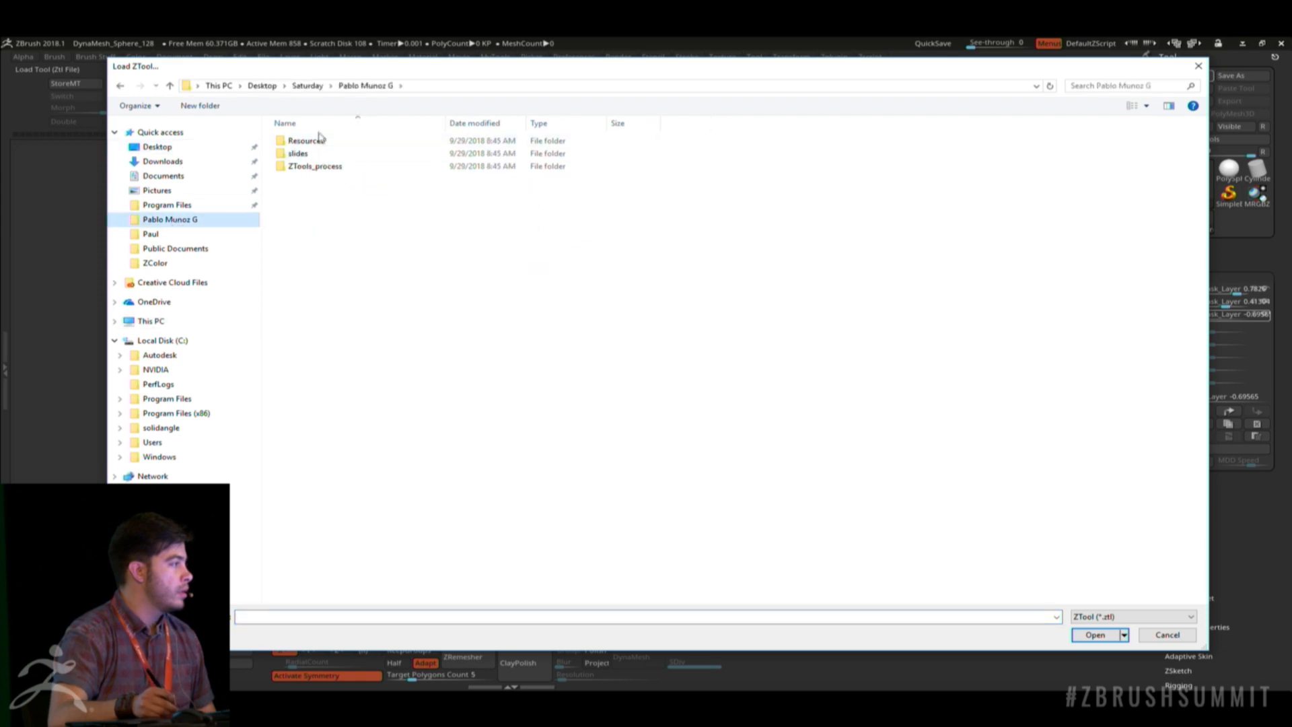
pyautogui.doubleClick(323, 167)
pyautogui.doubleClick(339, 153)
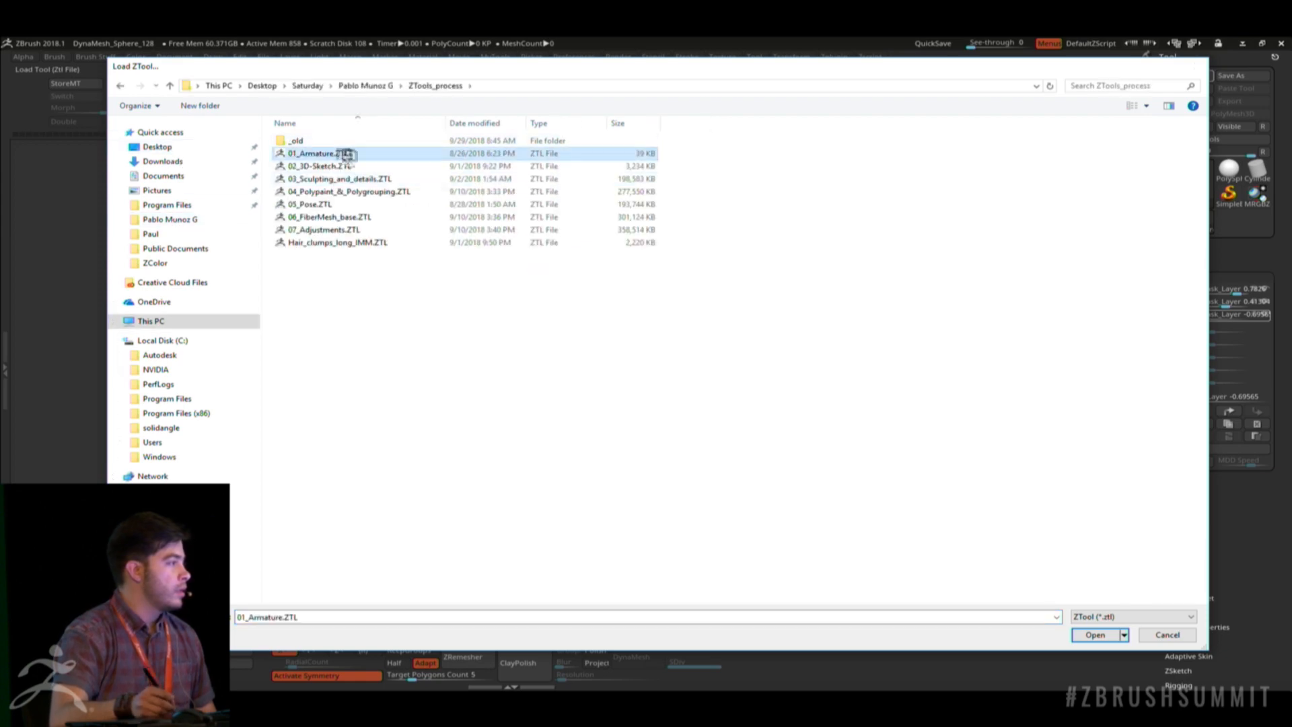
pyautogui.moveTo(663, 370)
pyautogui.mouseDown()
pyautogui.moveTo(716, 311)
pyautogui.moveTo(700, 323)
pyautogui.moveTo(718, 333)
pyautogui.moveTo(654, 396)
pyautogui.moveTo(627, 395)
pyautogui.mouseUp()
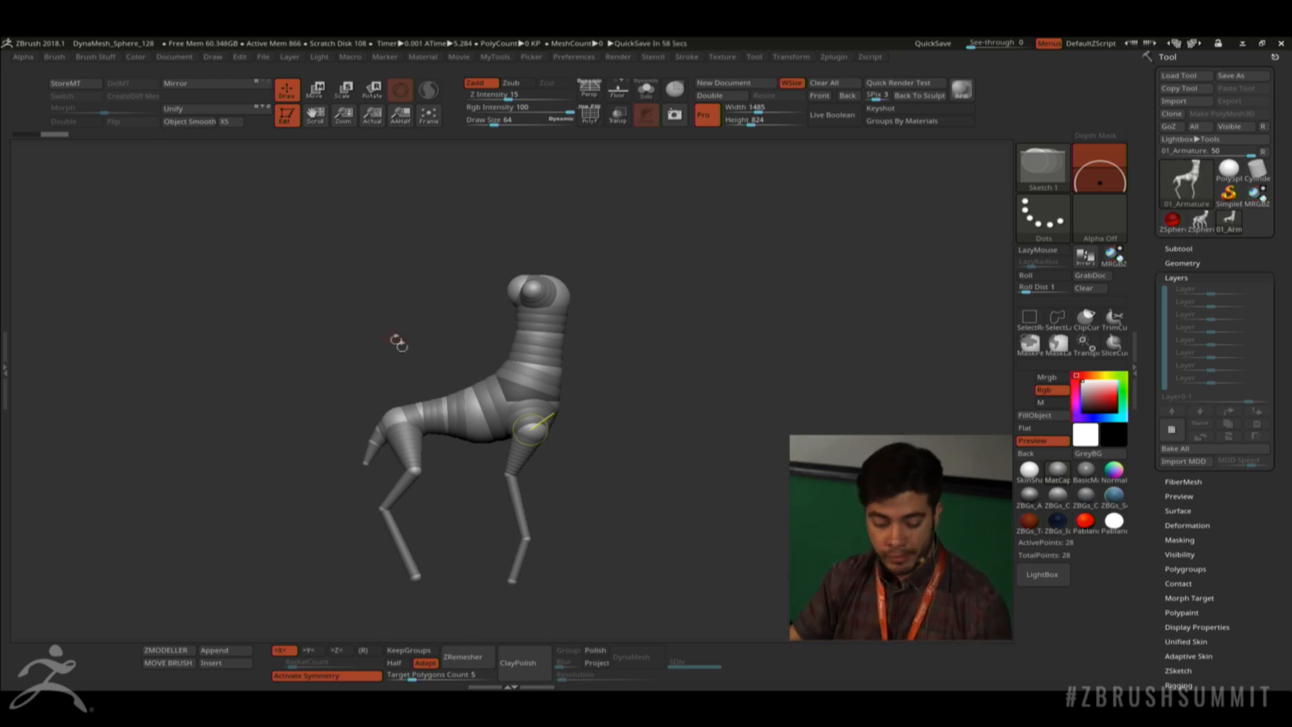
pyautogui.moveTo(626, 404); pyautogui.dragTo(819, 299)
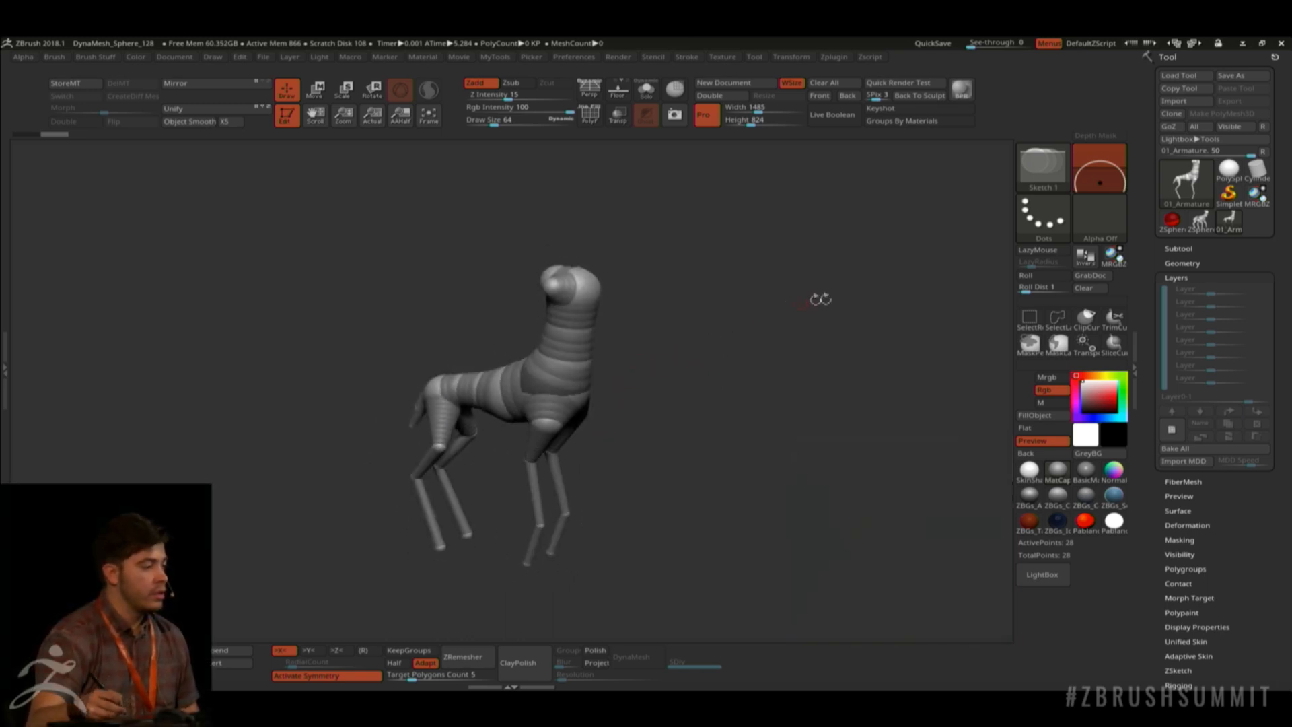
pyautogui.moveTo(851, 376); pyautogui.dragTo(875, 358)
# Set the adaptive skin's DynaMesh Resolution to 0 for the armature.
pyautogui.moveTo(1216, 528); pyautogui.dragTo(1223, 239)
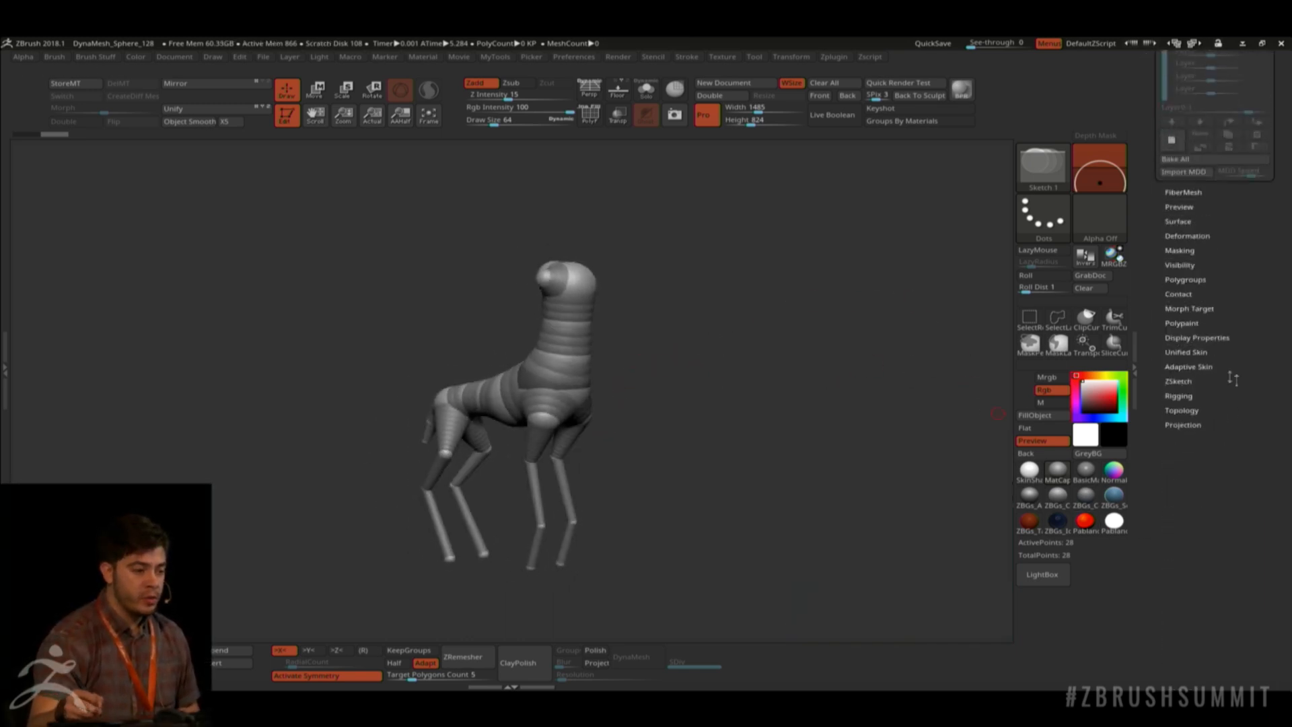
pyautogui.click(1211, 365)
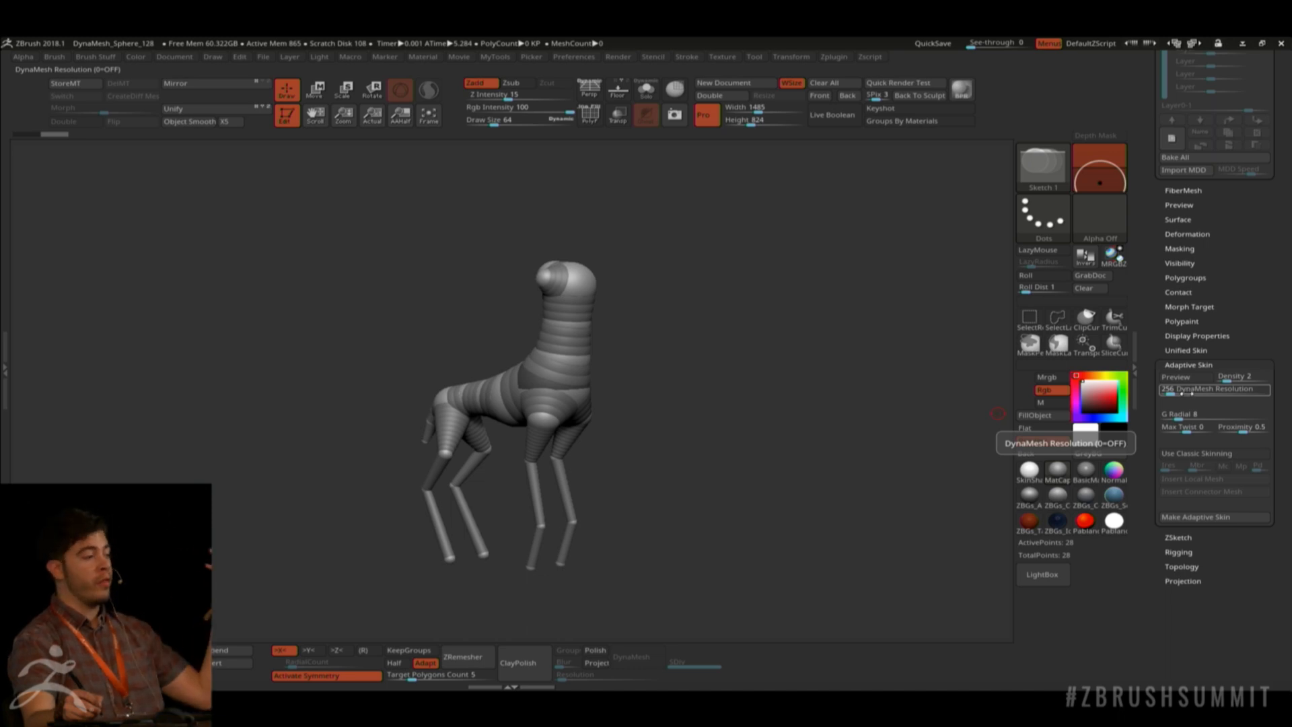
pyautogui.moveTo(1169, 391); pyautogui.dragTo(1153, 387)
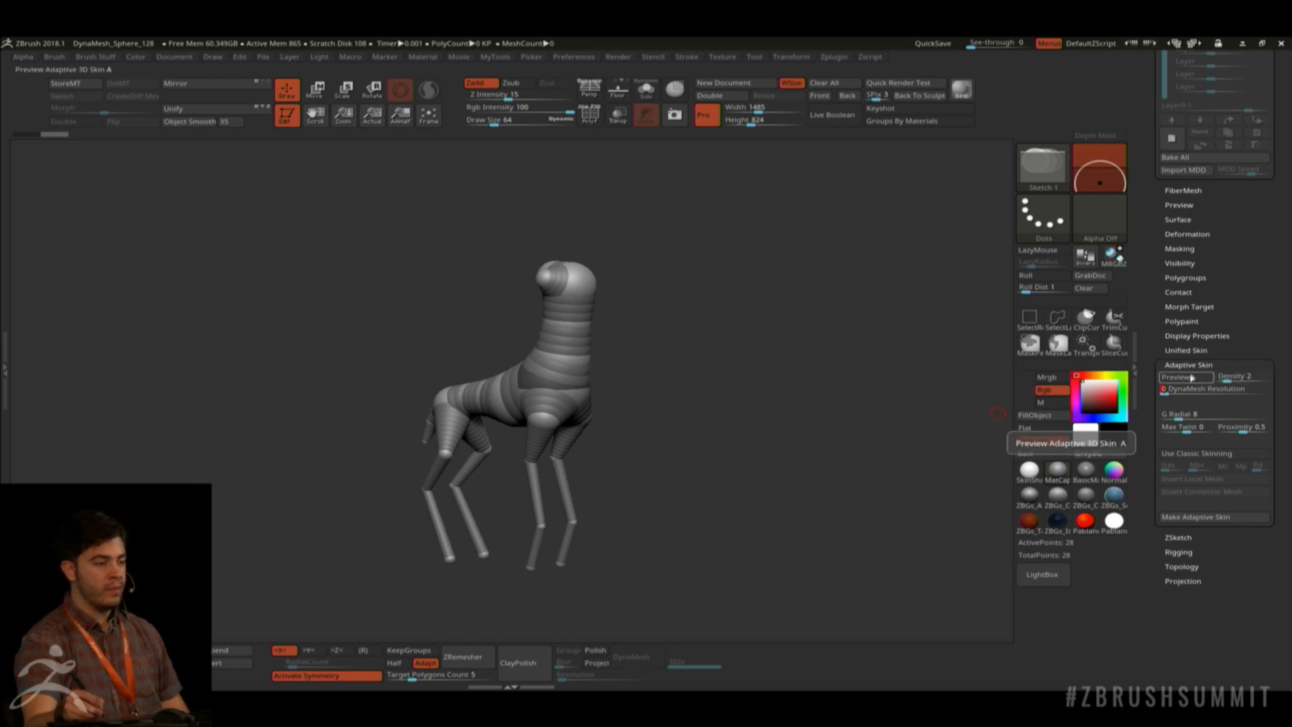
# Toggle the adaptive skin preview on and off to compare the skinned mesh with the ZSpheres.
pyautogui.click(1193, 378)
pyautogui.click(1191, 379)
pyautogui.click(1192, 378)
pyautogui.click(1191, 378)
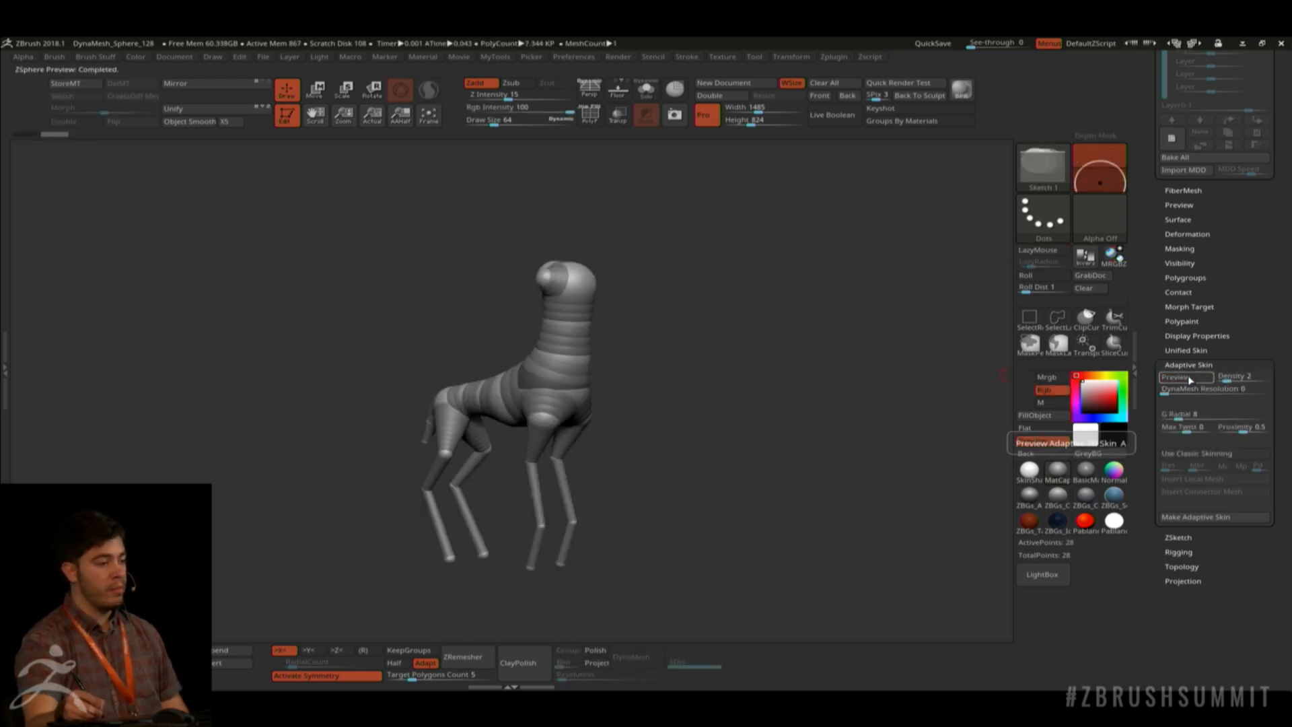
pyautogui.click(1189, 379)
pyautogui.click(1190, 378)
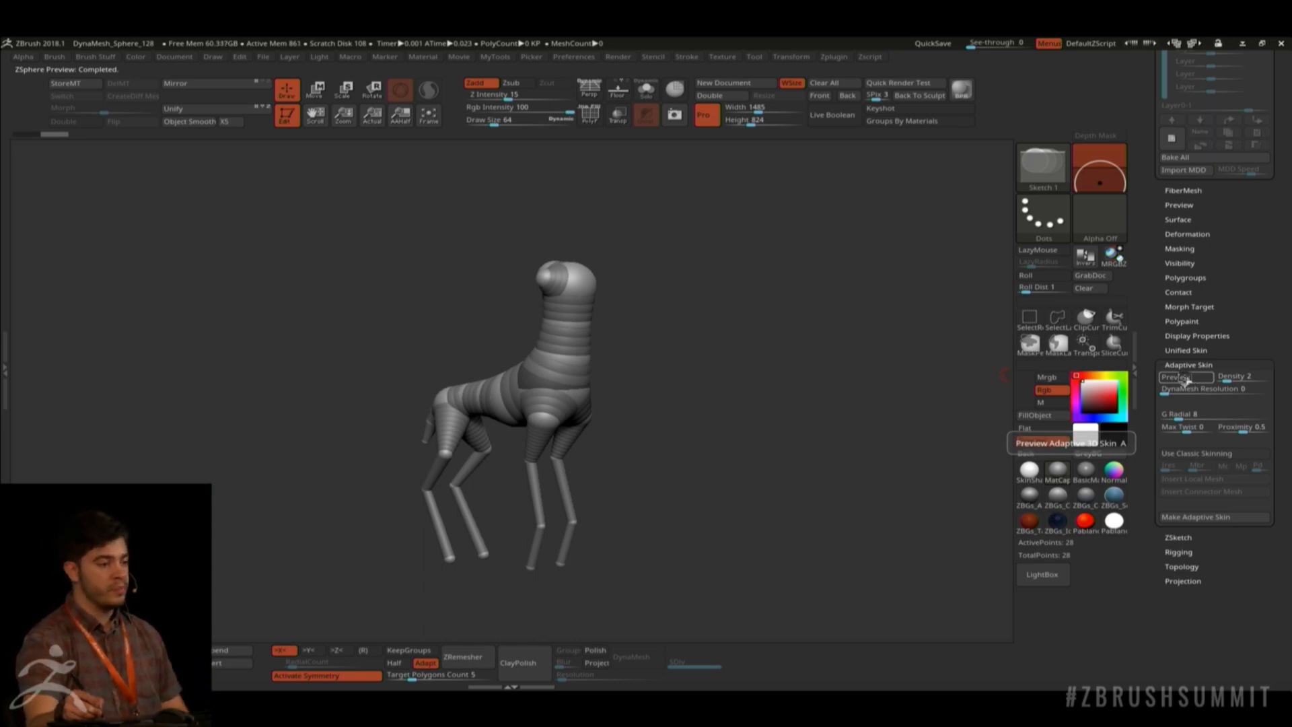
pyautogui.click(1185, 378)
pyautogui.click(1186, 378)
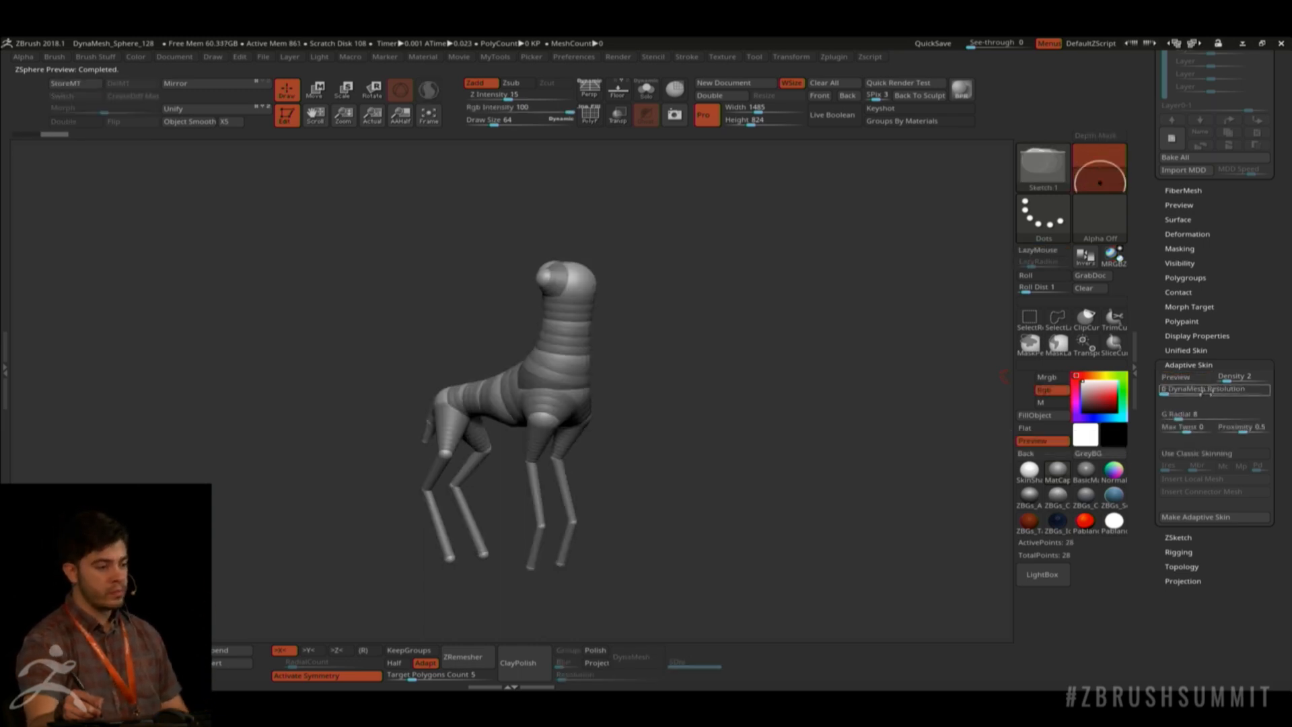
# Make an adaptive skin from the armature and switch to the resulting polymesh tool.
pyautogui.click(1217, 517)
pyautogui.scroll(5, 1235, 307)
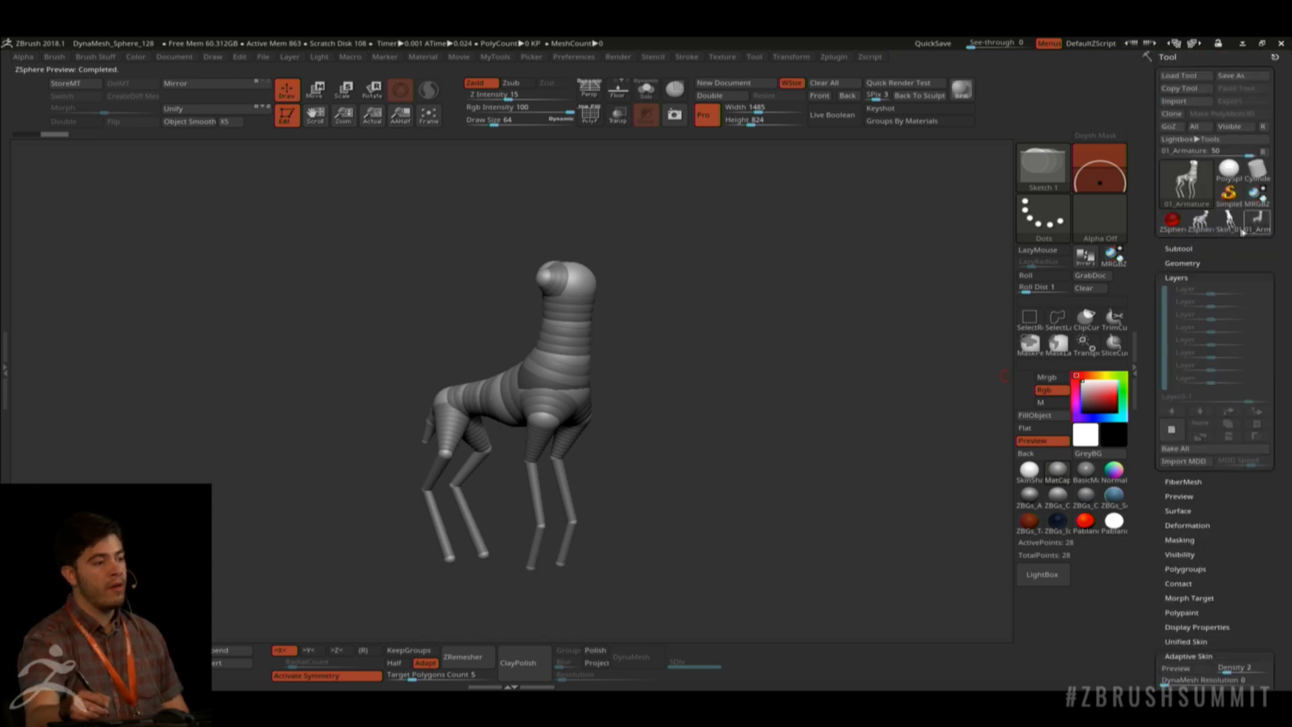
pyautogui.click(1242, 222)
pyautogui.moveTo(793, 331); pyautogui.dragTo(925, 293)
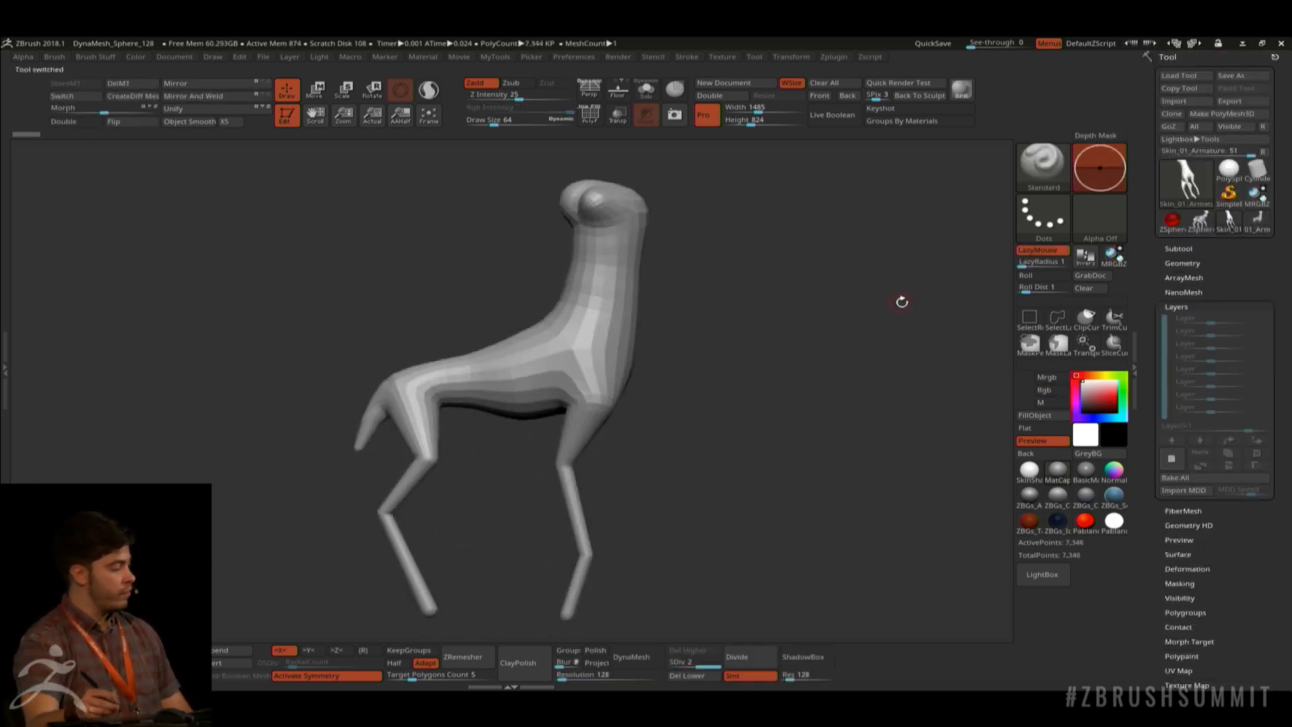
# Turn on the polyframe display and examine the skinned mesh's topology and polygroups from the side.
pyautogui.press('shift')
pyautogui.hotkey('shift', 'f')
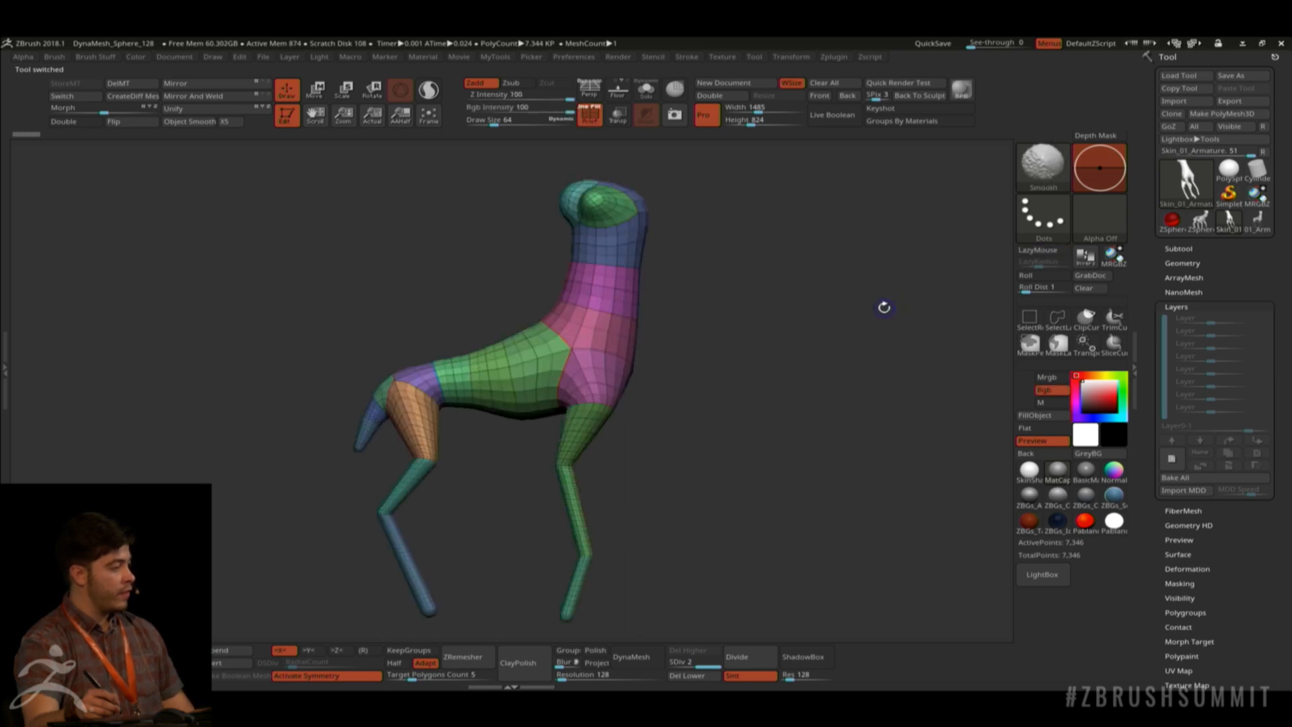
pyautogui.moveTo(885, 308); pyautogui.dragTo(641, 327)
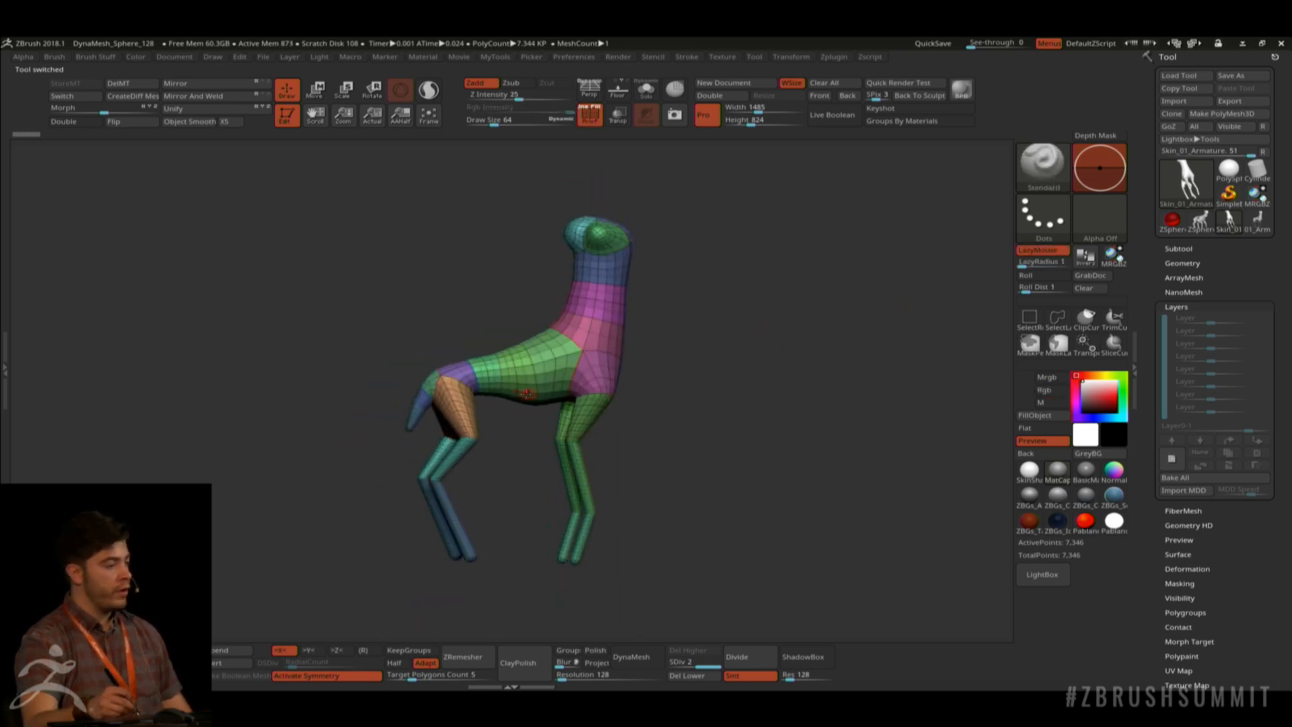
pyautogui.moveTo(727, 326); pyautogui.dragTo(732, 340)
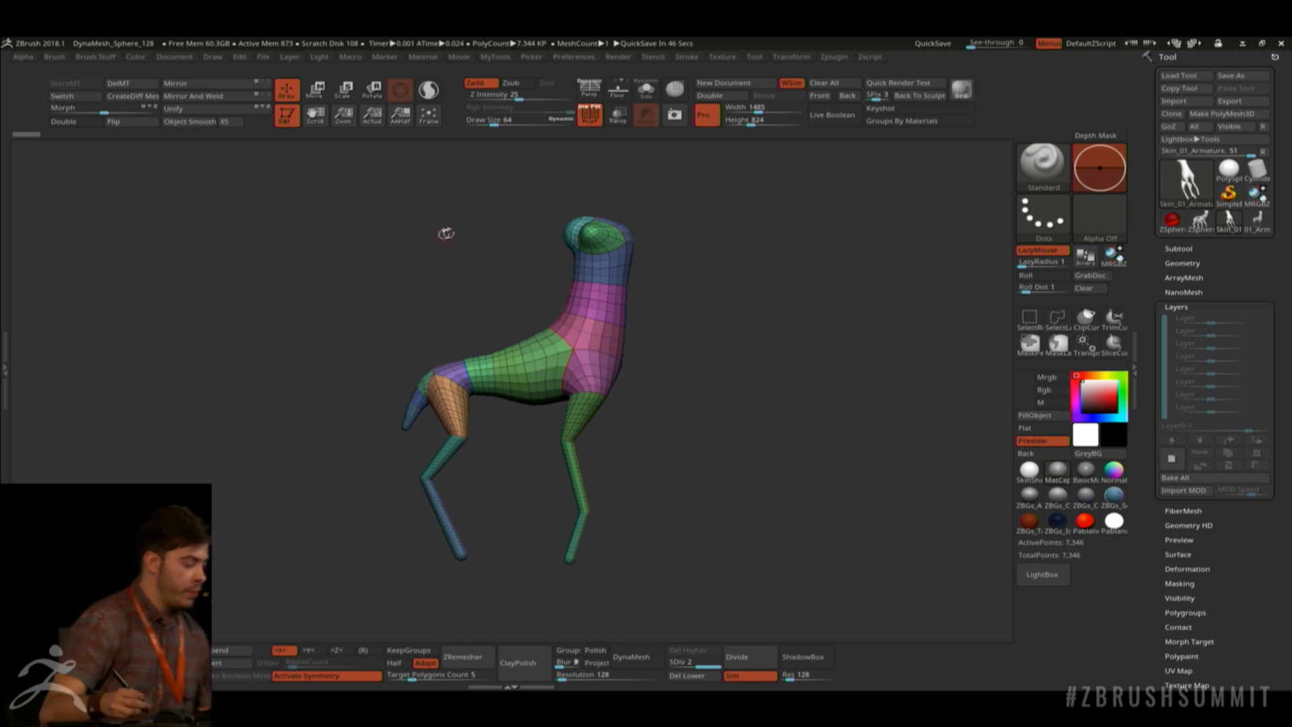
# Select the Move brush from the essential brushes for reshaping the skinned mesh.
pyautogui.keyDown('alt'); pyautogui.moveTo(690, 367); pyautogui.dragTo(692, 339); pyautogui.keyUp('alt')
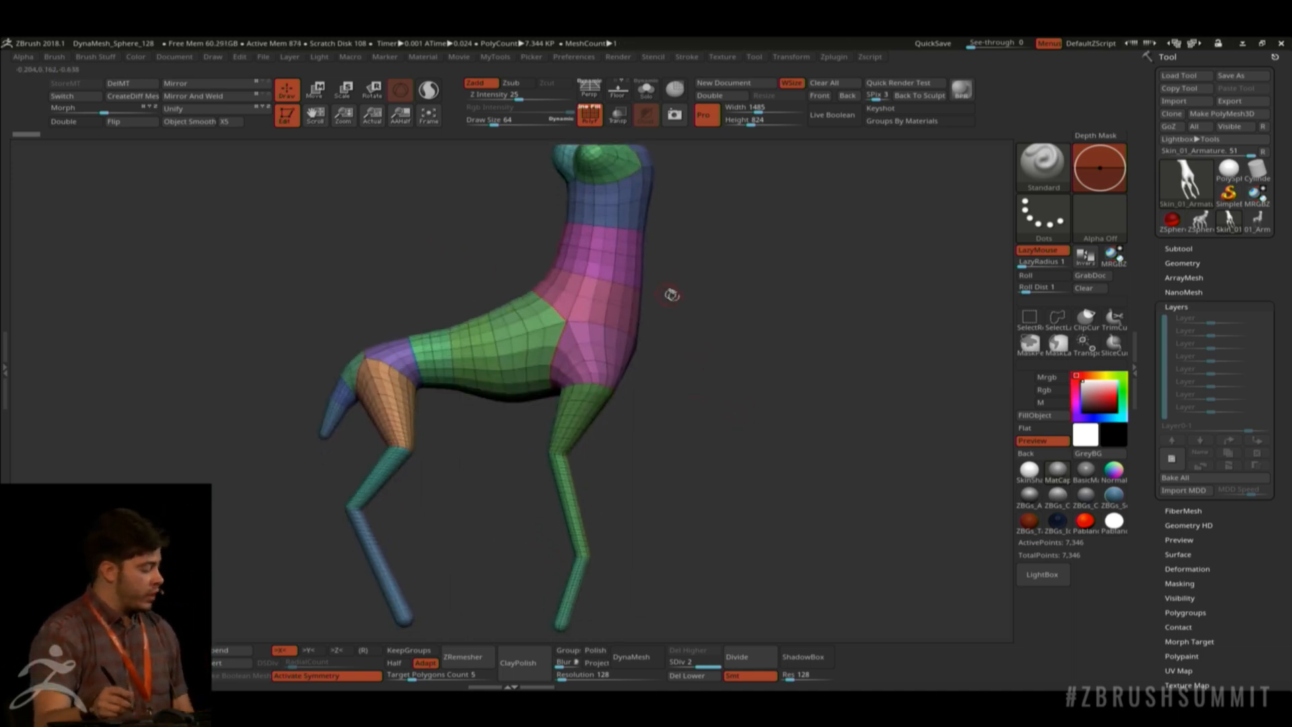
pyautogui.press('2')
pyautogui.press('1')
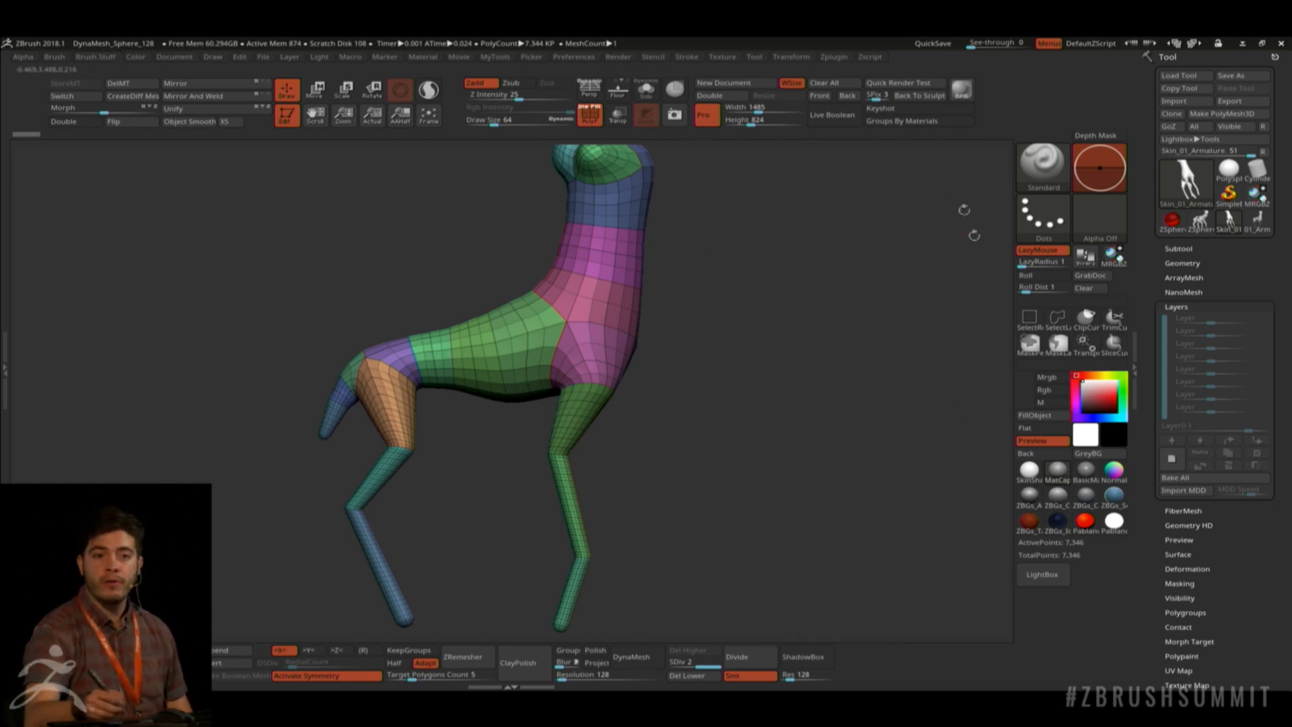
pyautogui.press('1')
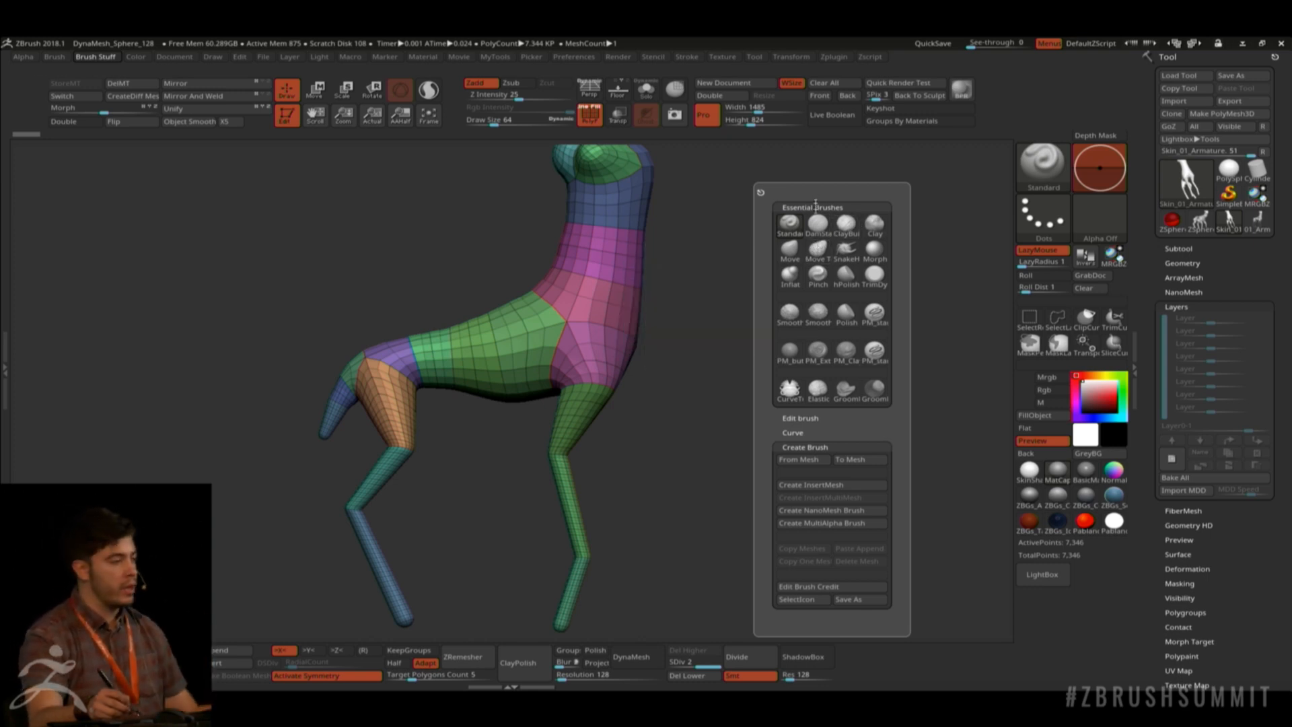
pyautogui.click(791, 248)
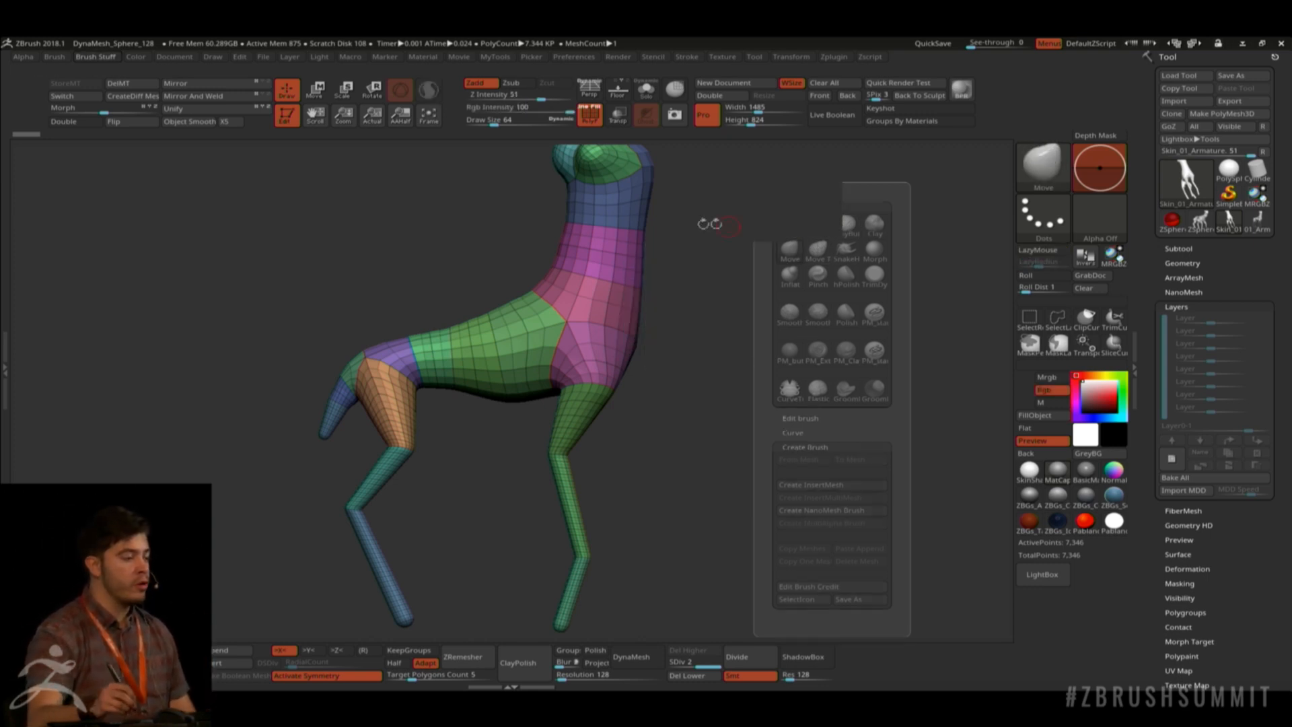
# Show the brush editing options, enable AccuCurve for the Move brush and set the Draw Size to 264.
pyautogui.press('2')
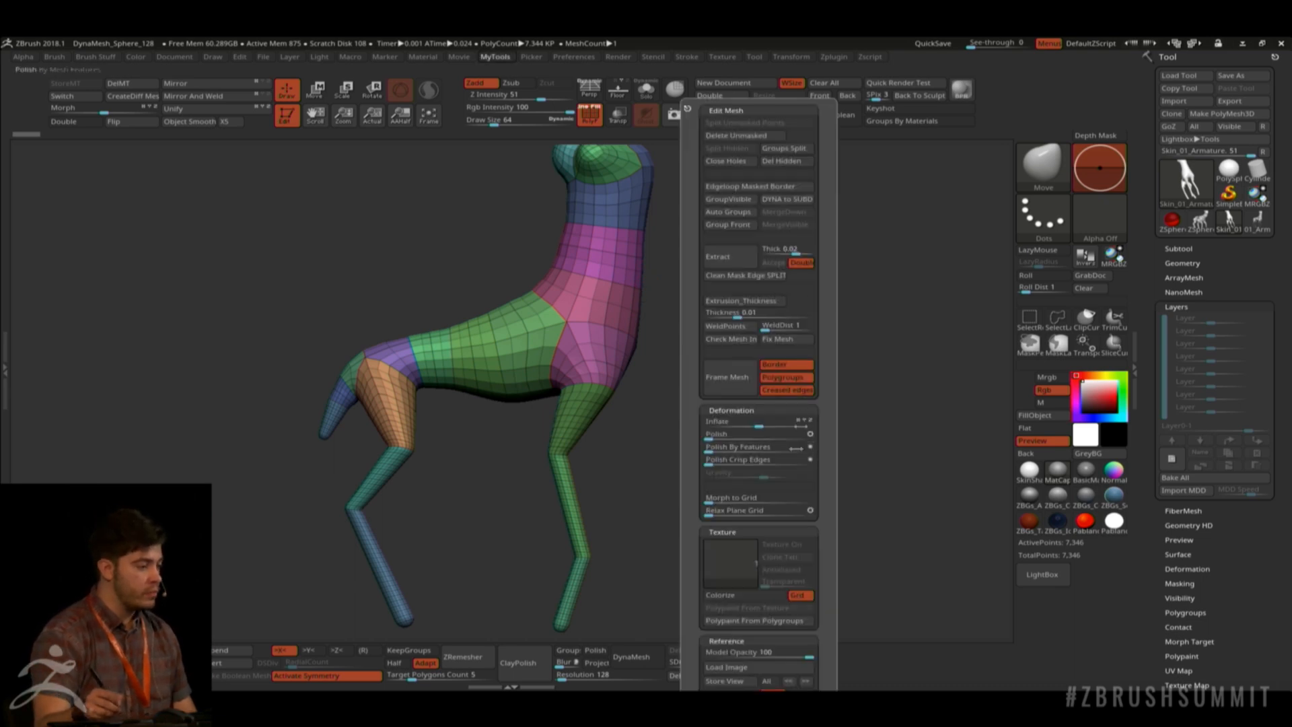
pyautogui.press('1')
pyautogui.keyDown('shift'); pyautogui.click(857, 432); pyautogui.keyUp('shift')
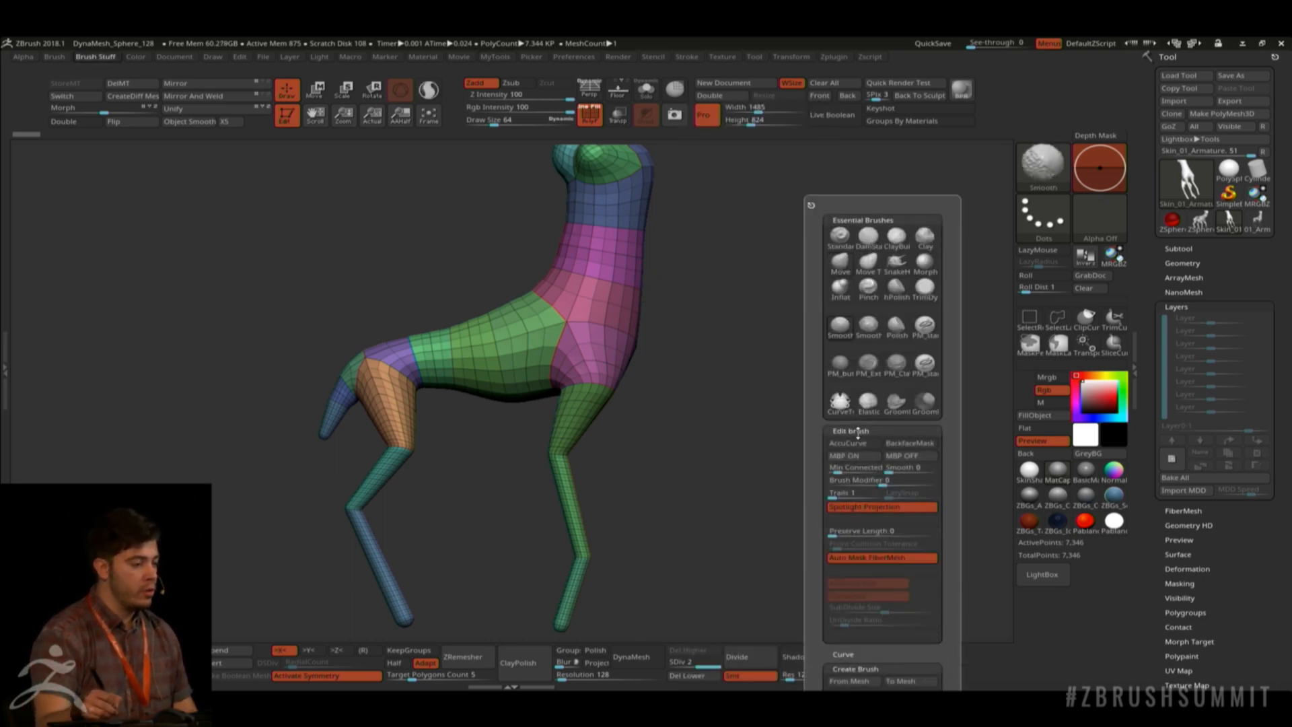
pyautogui.keyDown('shift'); pyautogui.click(860, 433); pyautogui.keyUp('shift')
pyautogui.keyDown('shift'); pyautogui.click(860, 431); pyautogui.keyUp('shift')
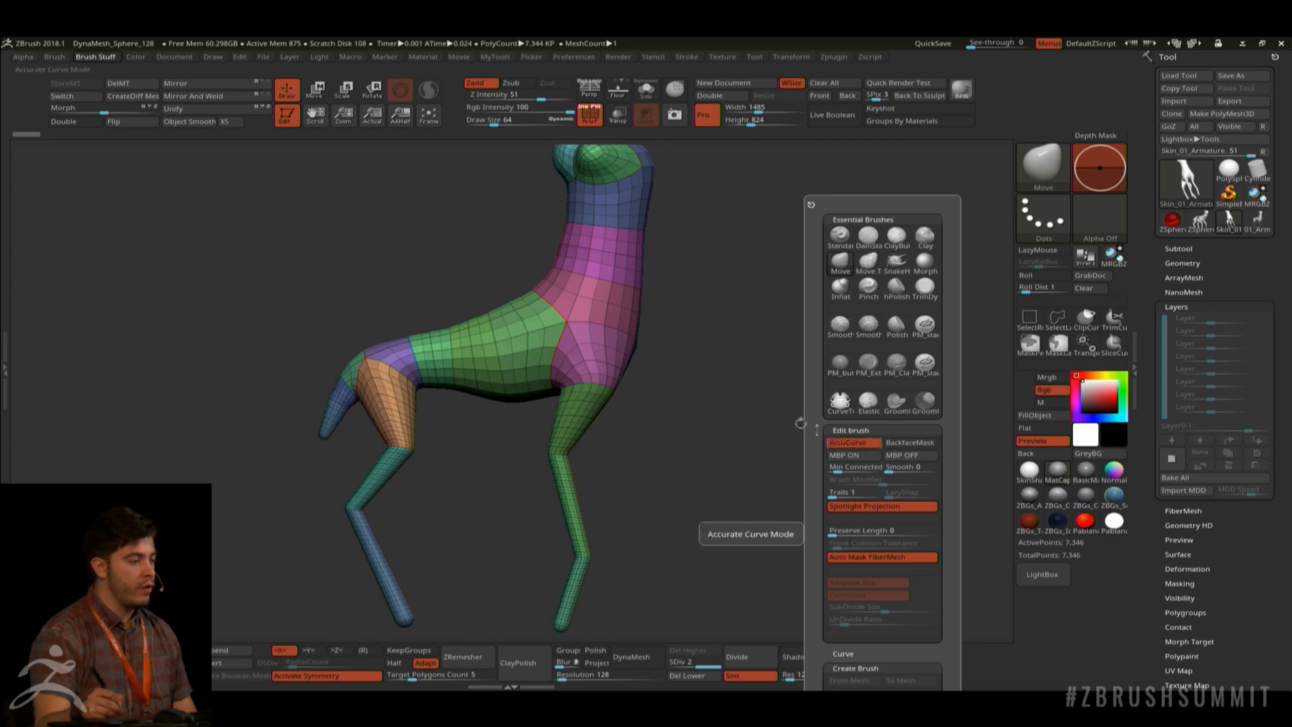
pyautogui.press('space')
pyautogui.moveTo(741, 290); pyautogui.dragTo(759, 286)
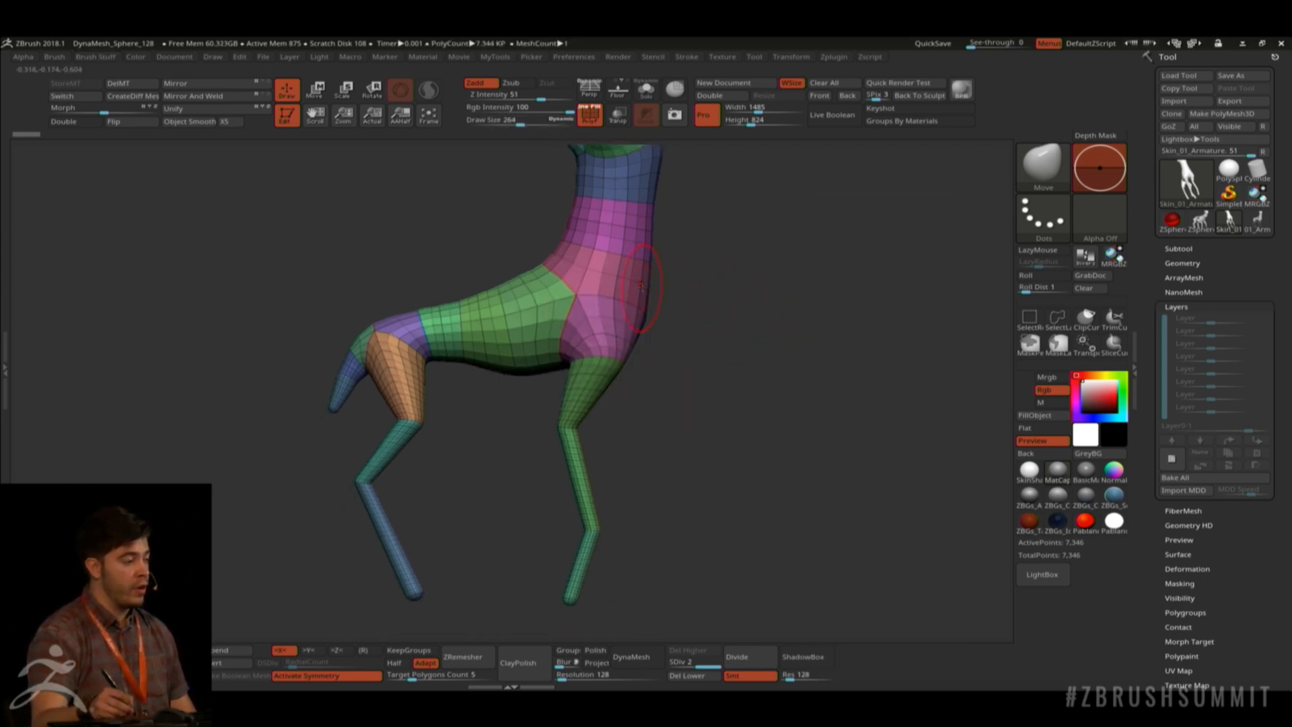
# Try pulling a spike out of the front of the chest with AccuCurve enabled, and undo the pull.
pyautogui.moveTo(644, 287); pyautogui.dragTo(740, 286)
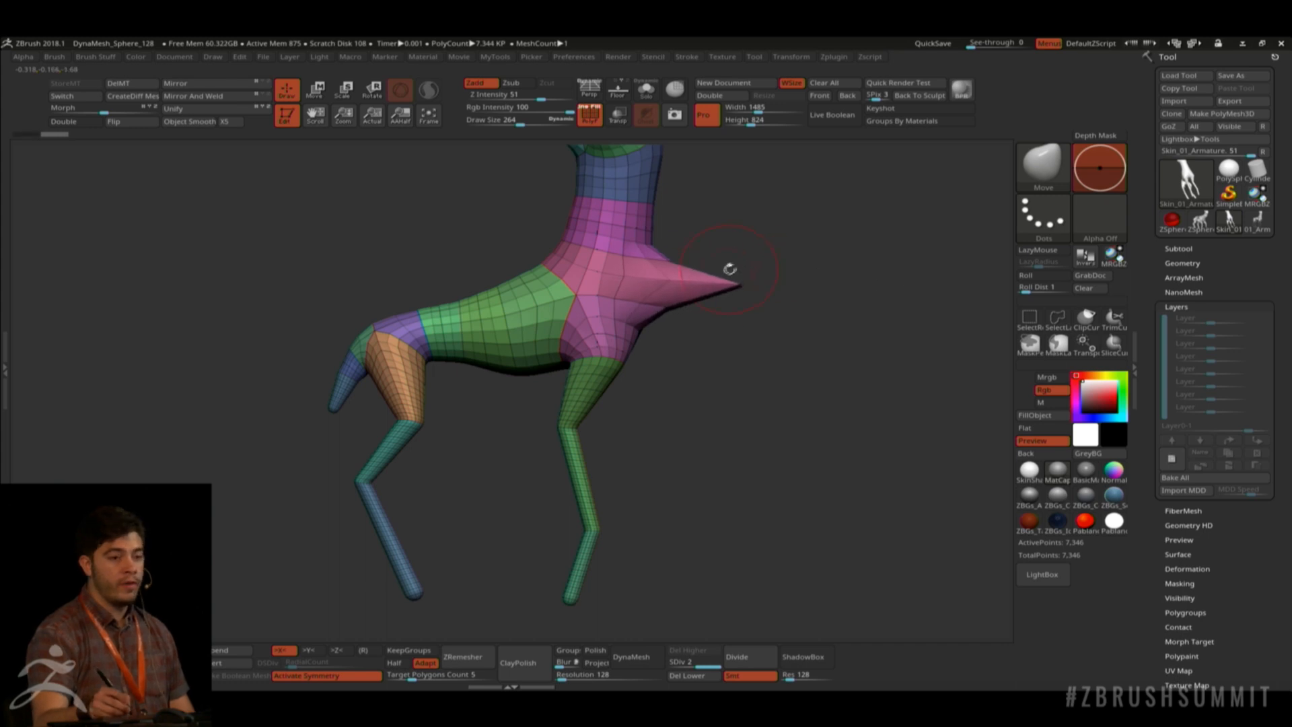
pyautogui.hotkey('ctrl', 'z')
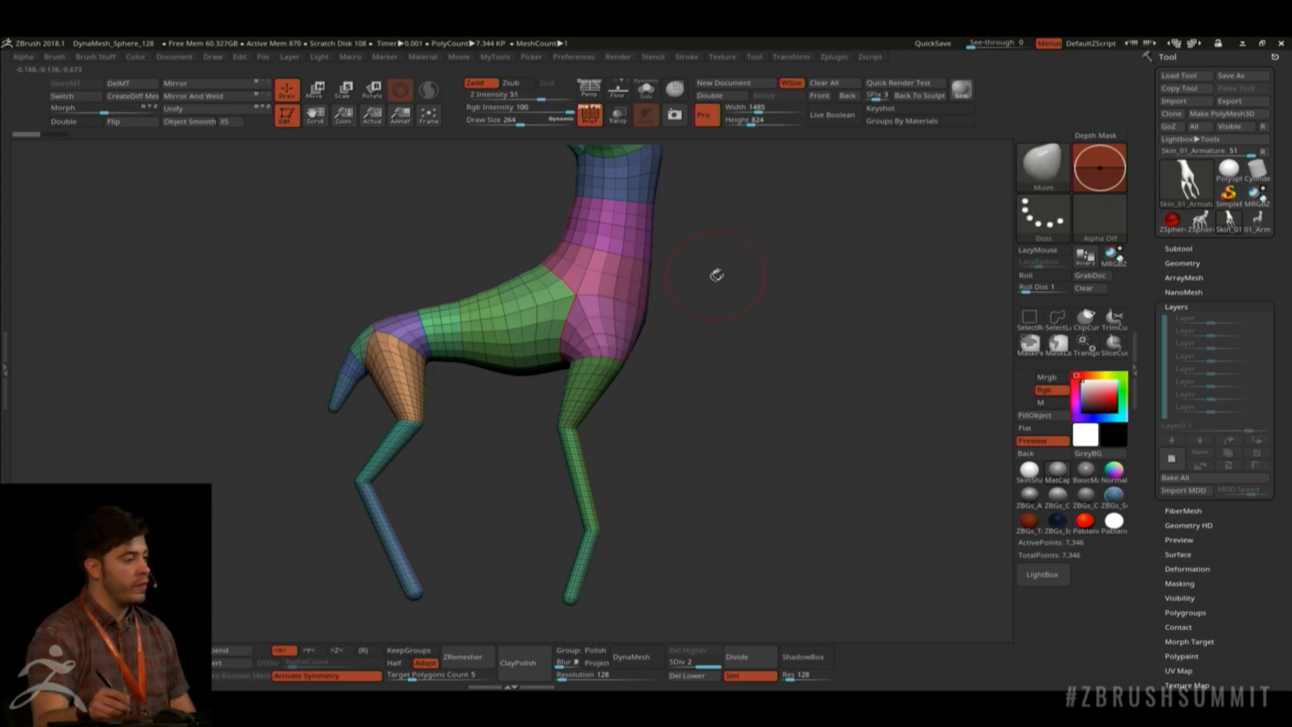
# Turn AccuCurve off, pull the front of the chest slightly forward, and enable AccuCurve again.
pyautogui.press('space')
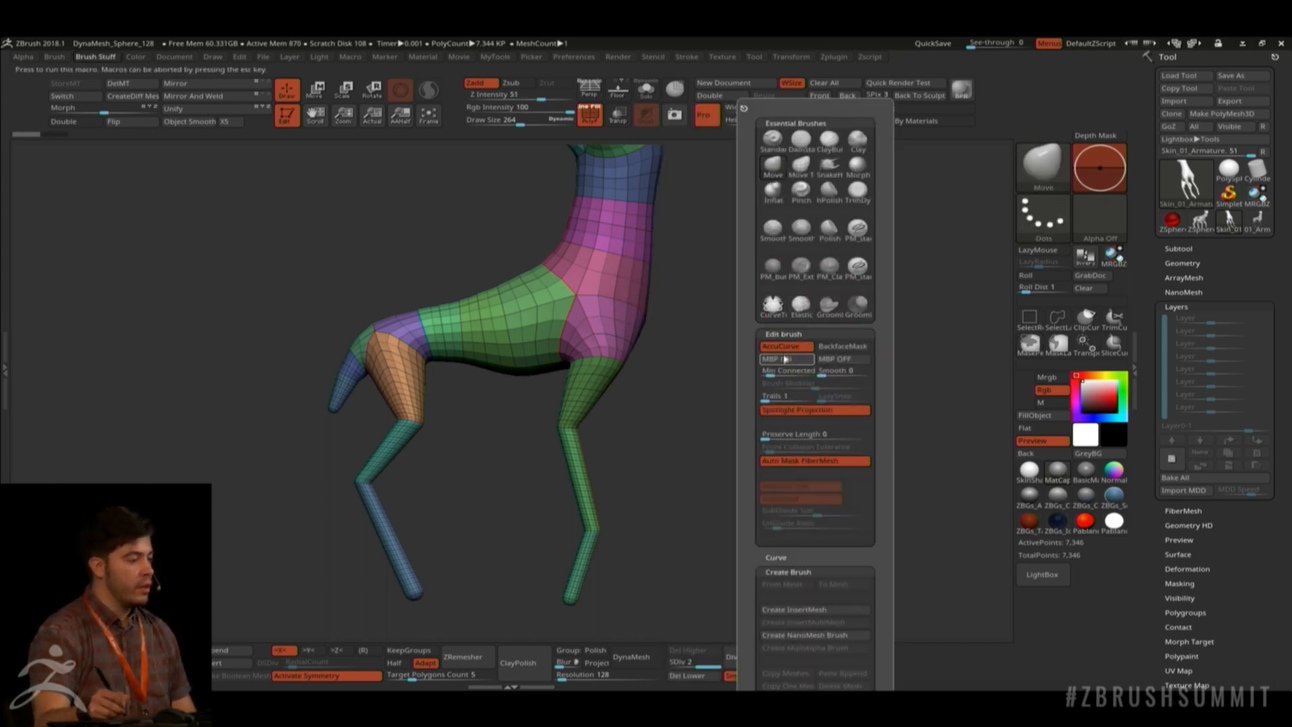
pyautogui.moveTo(646, 296)
pyautogui.mouseDown()
pyautogui.moveTo(732, 304)
pyautogui.moveTo(649, 300)
pyautogui.moveTo(660, 299)
pyautogui.mouseUp()
pyautogui.press('space')
pyautogui.press('space')
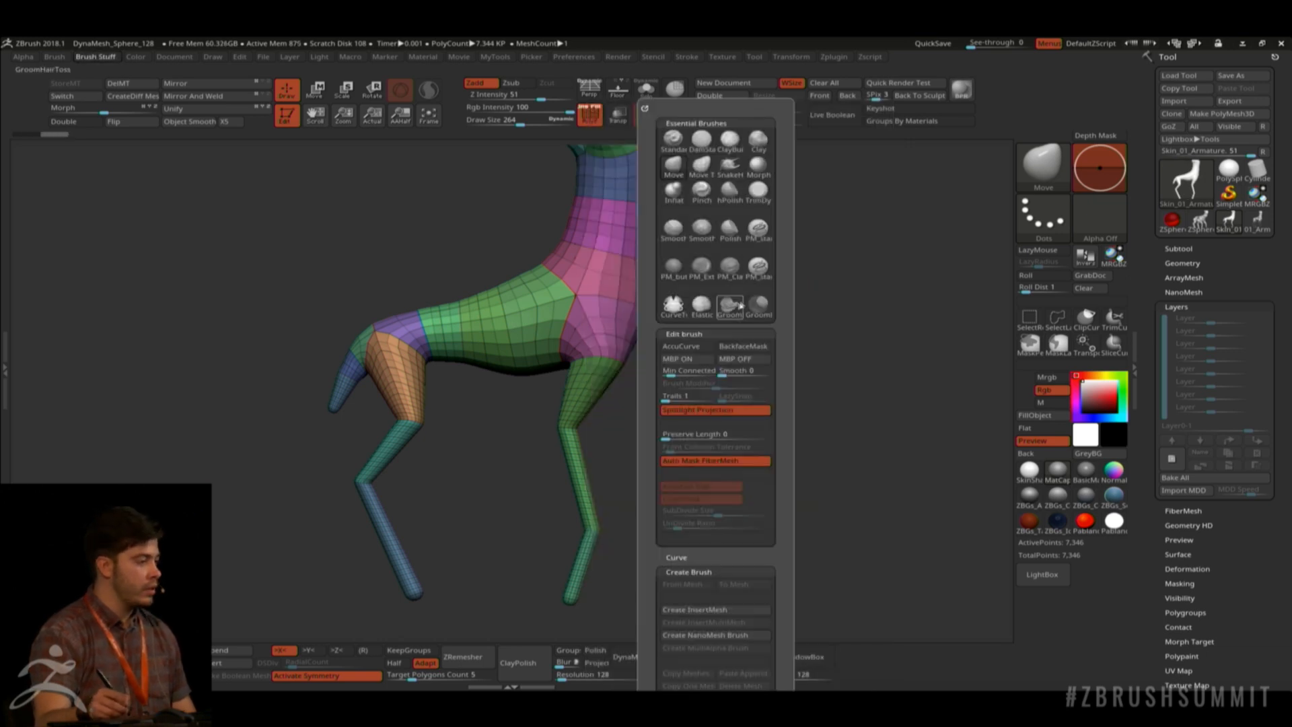
pyautogui.click(685, 347)
# Reshape the mesh behind the top of the front leg and the upper hind leg with the Move brush.
pyautogui.moveTo(700, 327)
pyautogui.keyDown('alt'); pyautogui.mouseDown()
pyautogui.moveTo(757, 315)
pyautogui.moveTo(726, 326)
pyautogui.mouseUp(); pyautogui.keyUp('alt')
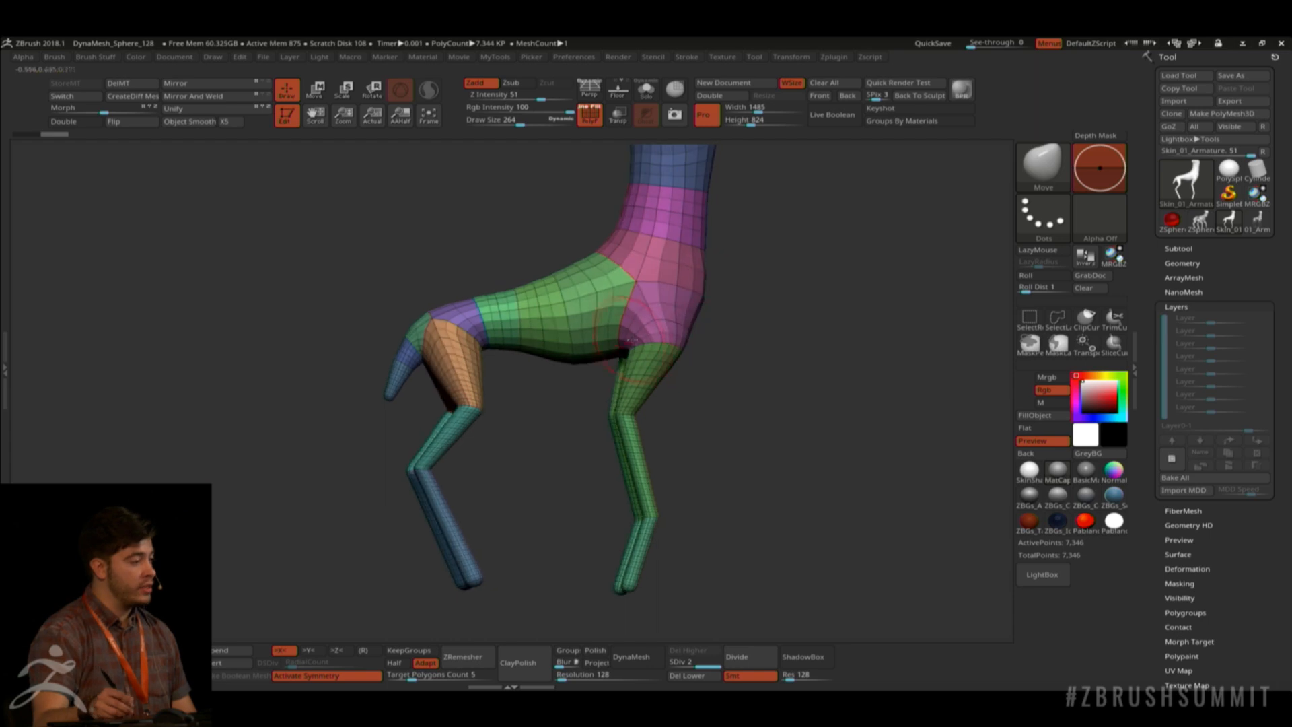
pyautogui.moveTo(623, 348); pyautogui.dragTo(611, 373)
pyautogui.moveTo(472, 344)
pyautogui.mouseDown()
pyautogui.moveTo(490, 398)
pyautogui.moveTo(448, 367)
pyautogui.mouseUp()
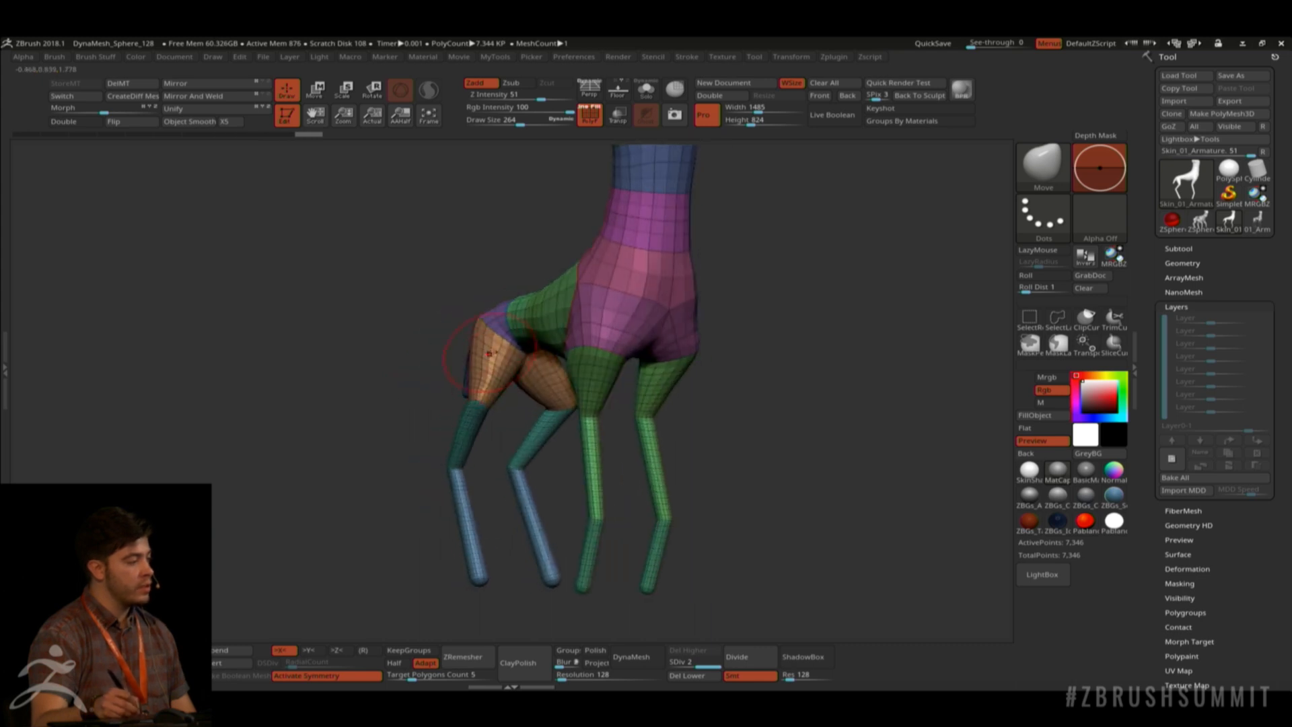
# Show the animal as a black side-view silhouette by setting the colour to black and turning off the polyframe display.
pyautogui.moveTo(492, 247)
pyautogui.mouseDown()
pyautogui.moveTo(684, 340)
pyautogui.moveTo(537, 424)
pyautogui.moveTo(529, 401)
pyautogui.moveTo(552, 437)
pyautogui.moveTo(612, 431)
pyautogui.moveTo(572, 441)
pyautogui.moveTo(704, 213)
pyautogui.mouseUp()
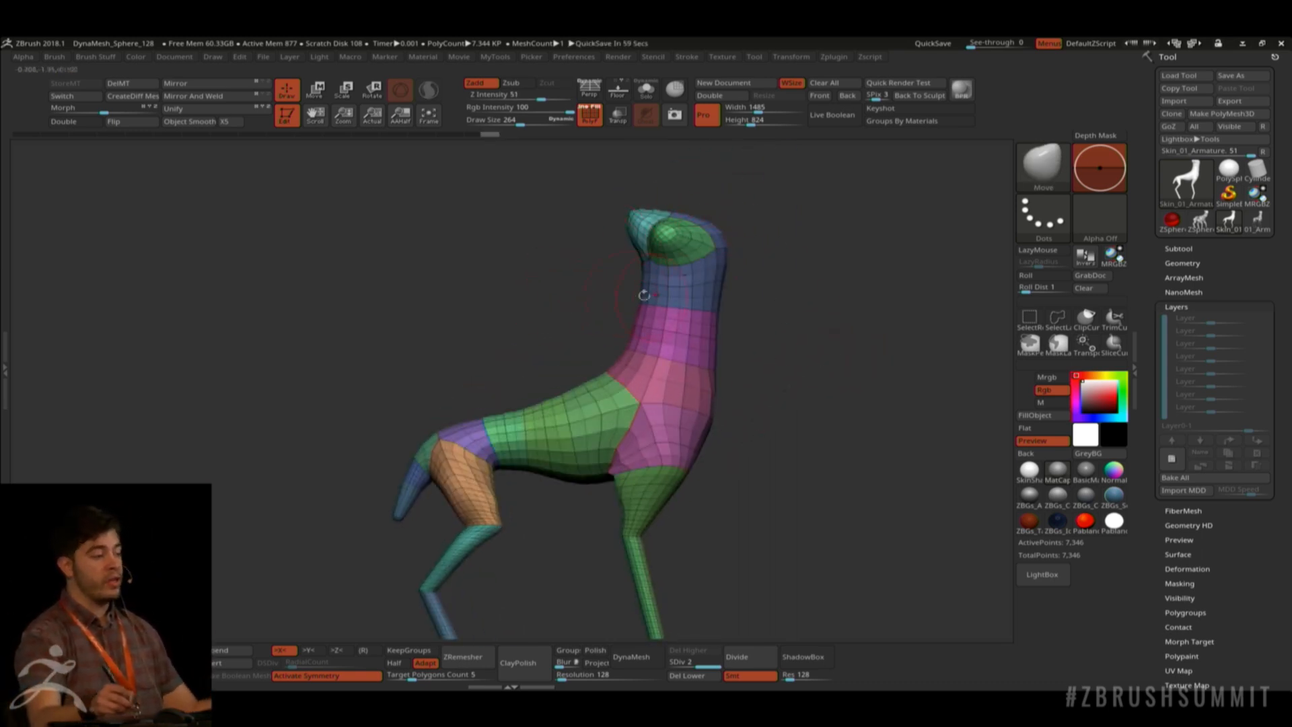
pyautogui.moveTo(810, 355)
pyautogui.mouseDown()
pyautogui.moveTo(785, 346)
pyautogui.moveTo(579, 401)
pyautogui.mouseUp()
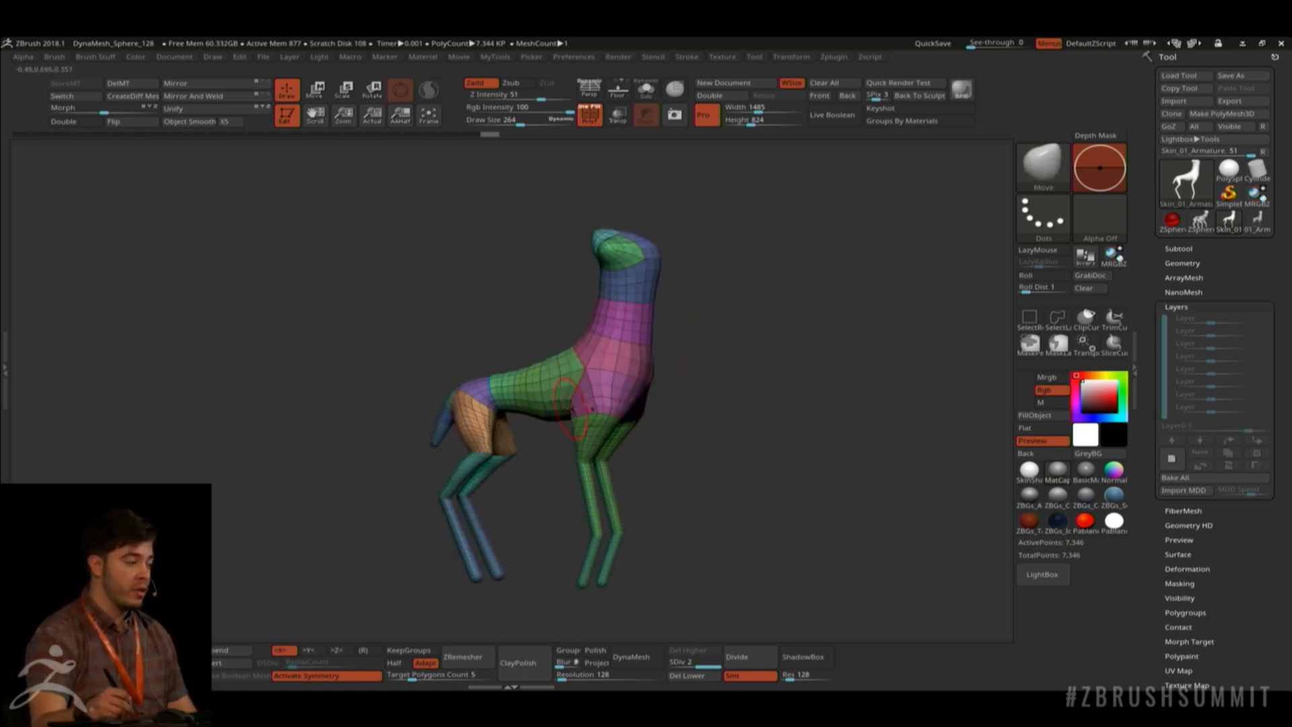
pyautogui.keyDown('shift'); pyautogui.moveTo(701, 375); pyautogui.dragTo(697, 303); pyautogui.keyUp('shift')
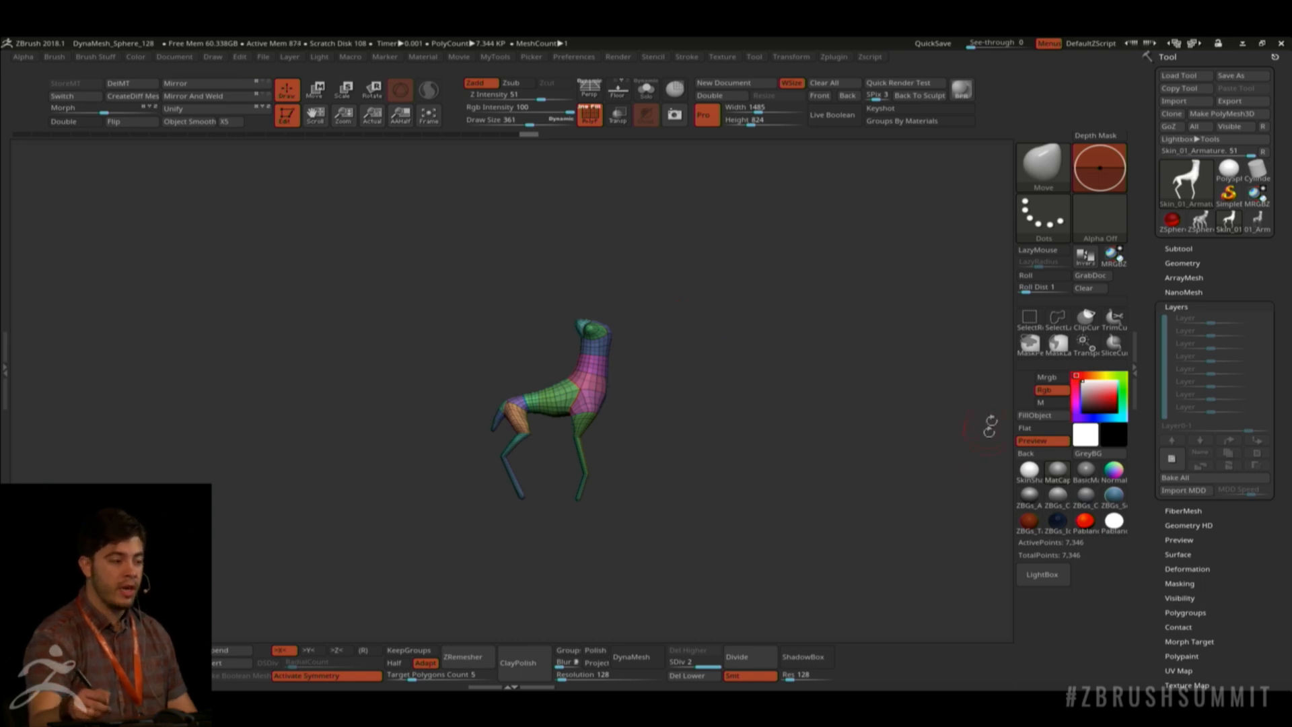
pyautogui.moveTo(1091, 398); pyautogui.dragTo(1078, 414)
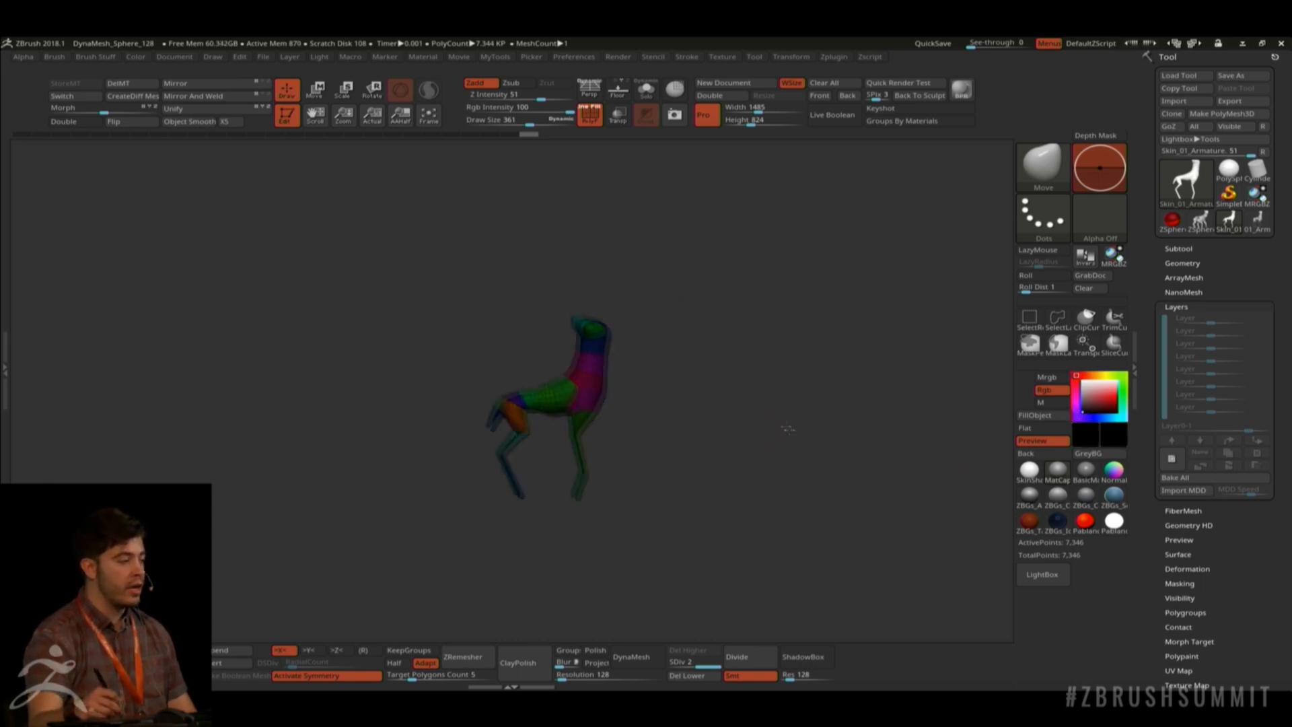
pyautogui.keyDown('alt'); pyautogui.moveTo(785, 429); pyautogui.dragTo(1004, 436); pyautogui.keyUp('alt')
pyautogui.hotkey('shift', 'f')
# Set the Draw Size to 588 and restore the model's colour to white.
pyautogui.press('space')
pyautogui.moveTo(574, 410)
pyautogui.mouseDown()
pyautogui.moveTo(604, 409)
pyautogui.moveTo(640, 344)
pyautogui.moveTo(644, 568)
pyautogui.moveTo(673, 629)
pyautogui.mouseUp()
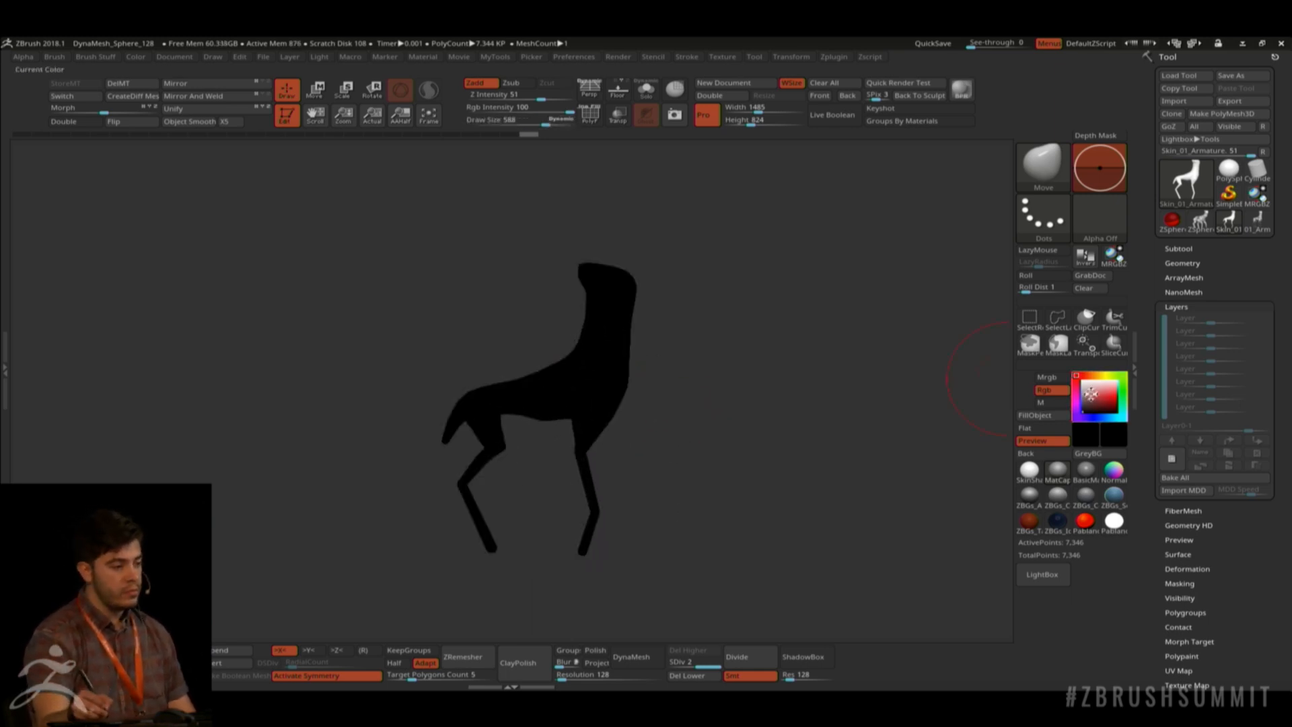
pyautogui.moveTo(1092, 395); pyautogui.dragTo(1081, 375)
# Reshape the chest and neck with the Move brush, and set the Draw Size to 345.
pyautogui.moveTo(761, 392); pyautogui.dragTo(706, 391)
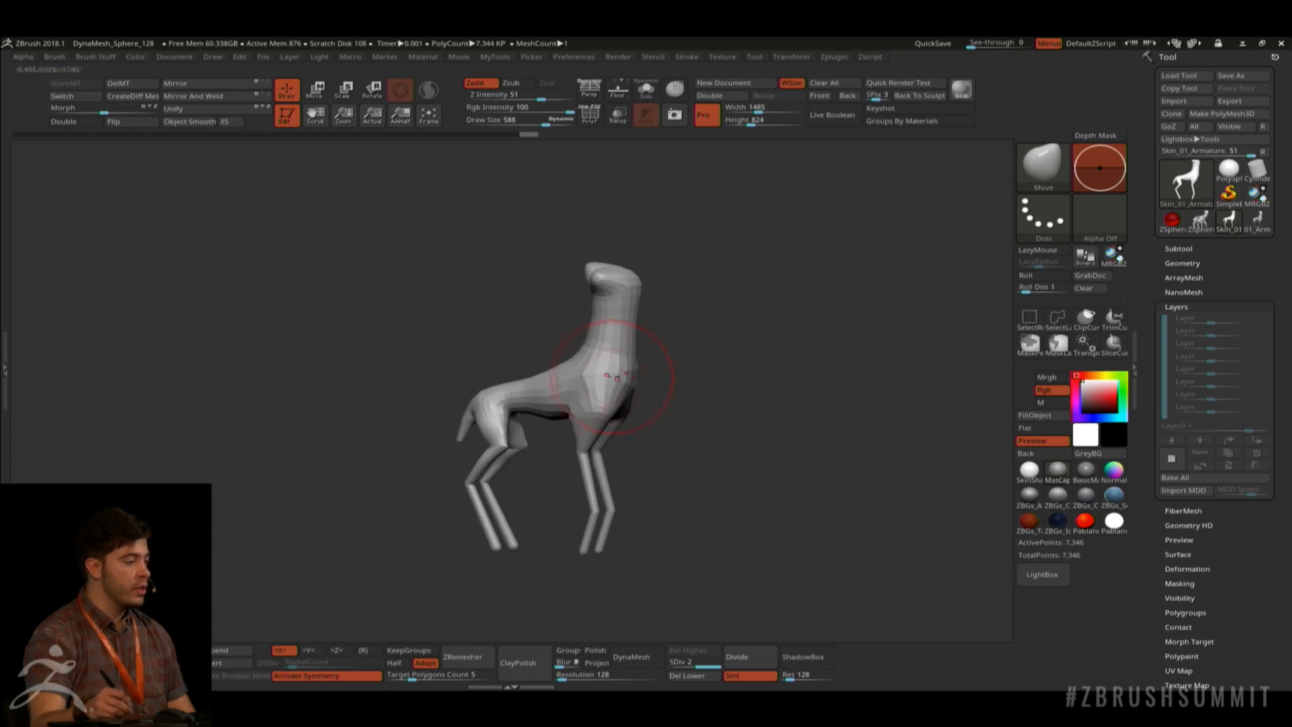
pyautogui.moveTo(667, 340)
pyautogui.mouseDown()
pyautogui.moveTo(693, 341)
pyautogui.moveTo(636, 328)
pyautogui.mouseUp()
pyautogui.moveTo(736, 348); pyautogui.dragTo(649, 377)
pyautogui.press('space')
pyautogui.moveTo(663, 431); pyautogui.dragTo(643, 430)
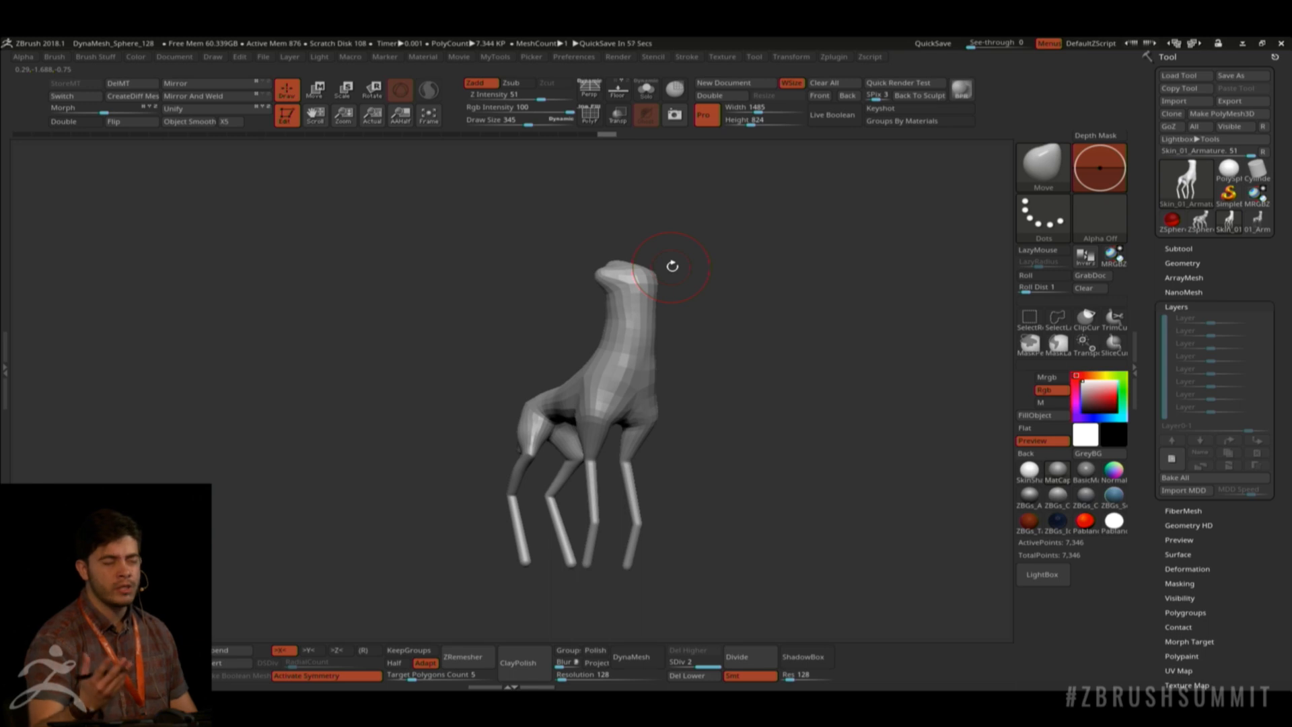
# Reduce the Move brush's Draw Size to 271 and open the subtool list.
pyautogui.keyDown('alt'); pyautogui.moveTo(686, 223); pyautogui.dragTo(640, 262); pyautogui.keyUp('alt')
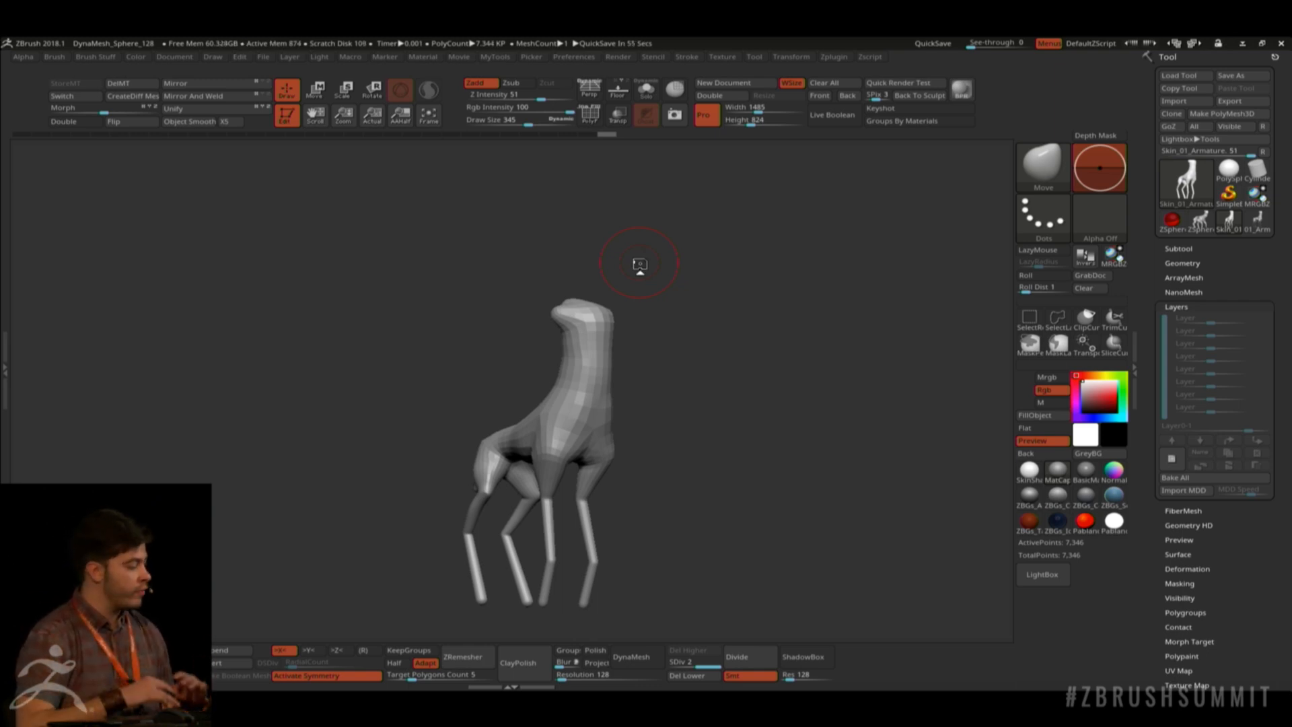
pyautogui.moveTo(475, 259); pyautogui.dragTo(481, 278)
pyautogui.keyDown('alt'); pyautogui.moveTo(481, 277); pyautogui.dragTo(437, 301); pyautogui.keyUp('alt')
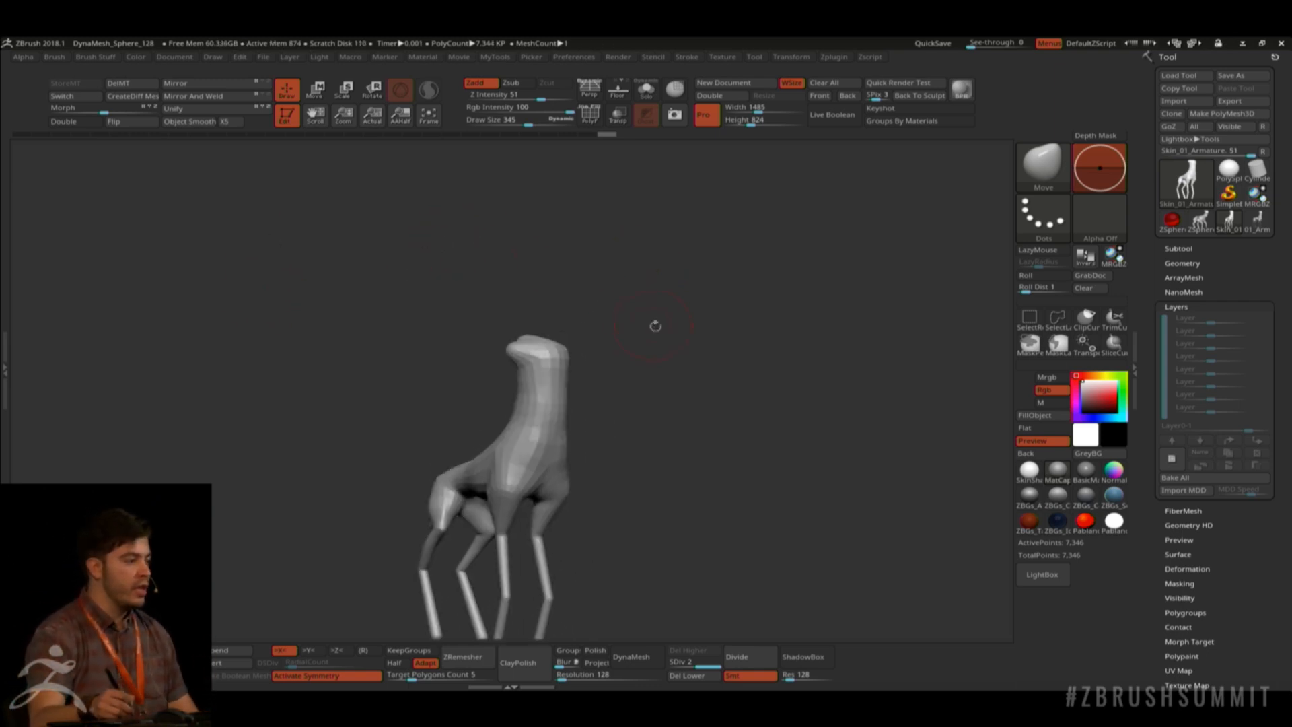
pyautogui.press('space')
pyautogui.moveTo(654, 324); pyautogui.dragTo(647, 325)
pyautogui.keyDown('alt'); pyautogui.moveTo(641, 256); pyautogui.dragTo(701, 320); pyautogui.keyUp('alt')
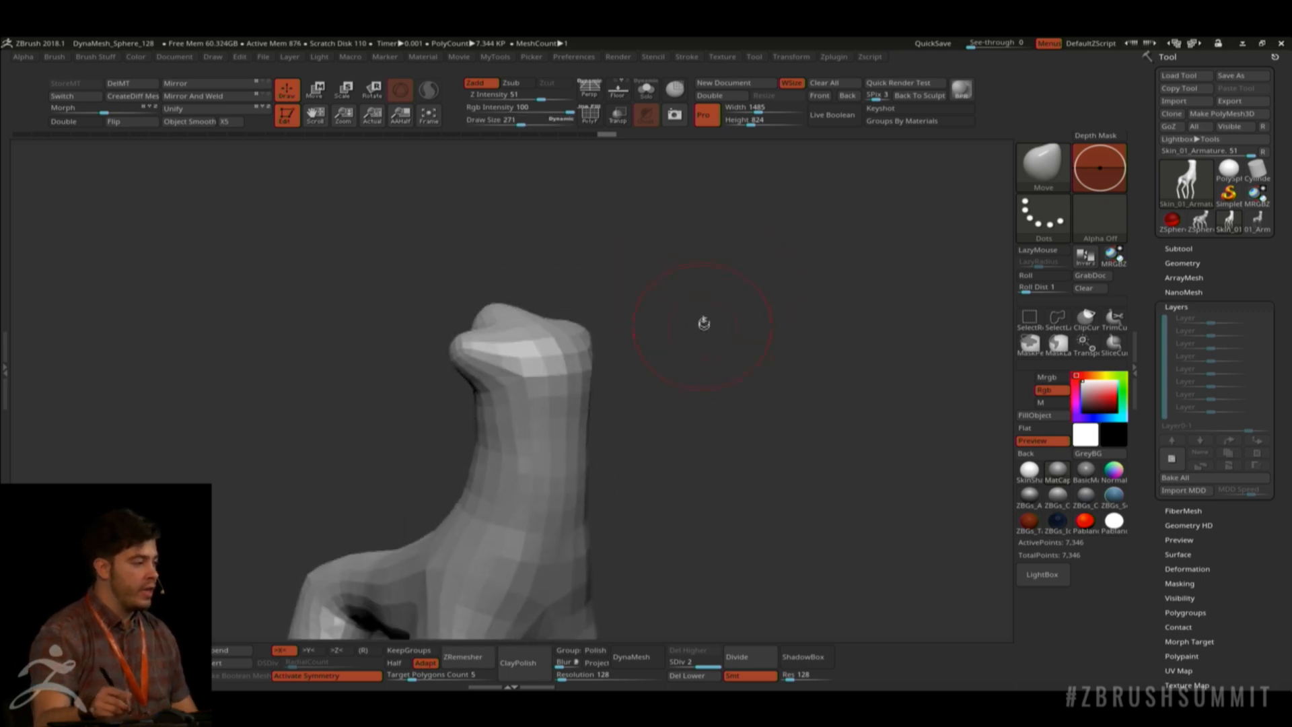
pyautogui.click(1180, 249)
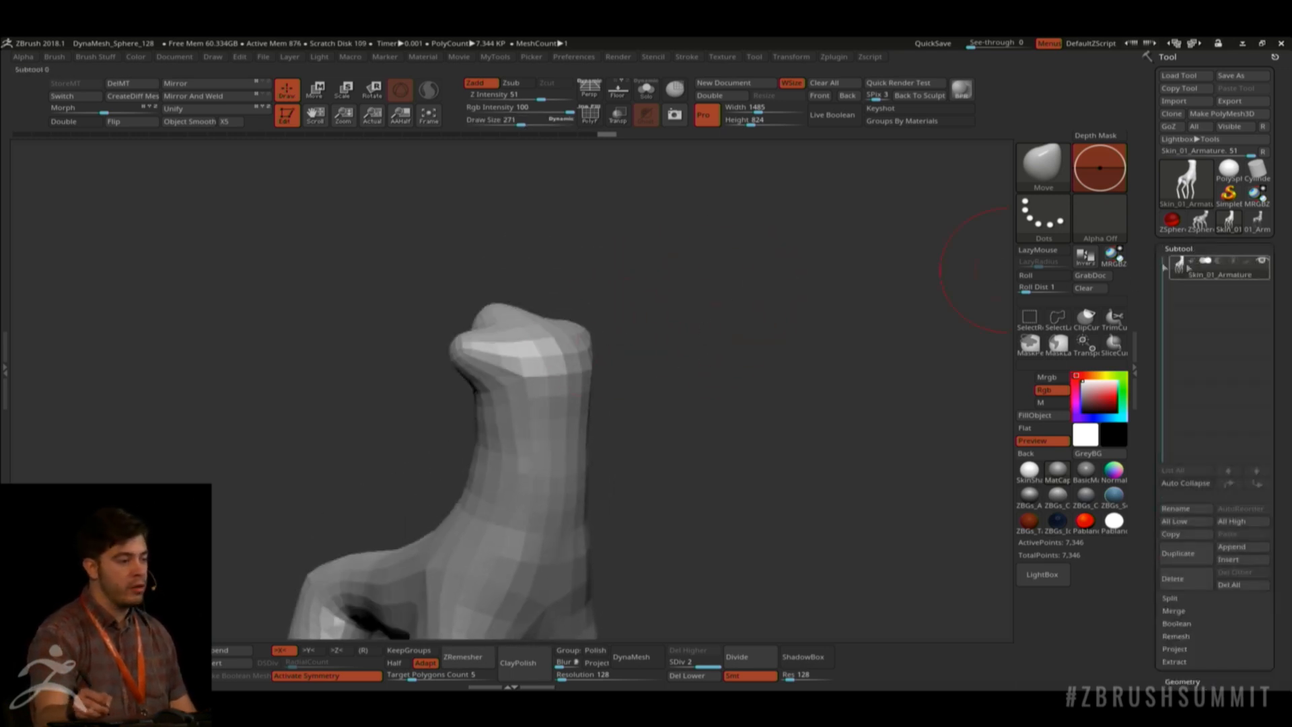
pyautogui.moveTo(658, 280); pyautogui.dragTo(672, 300)
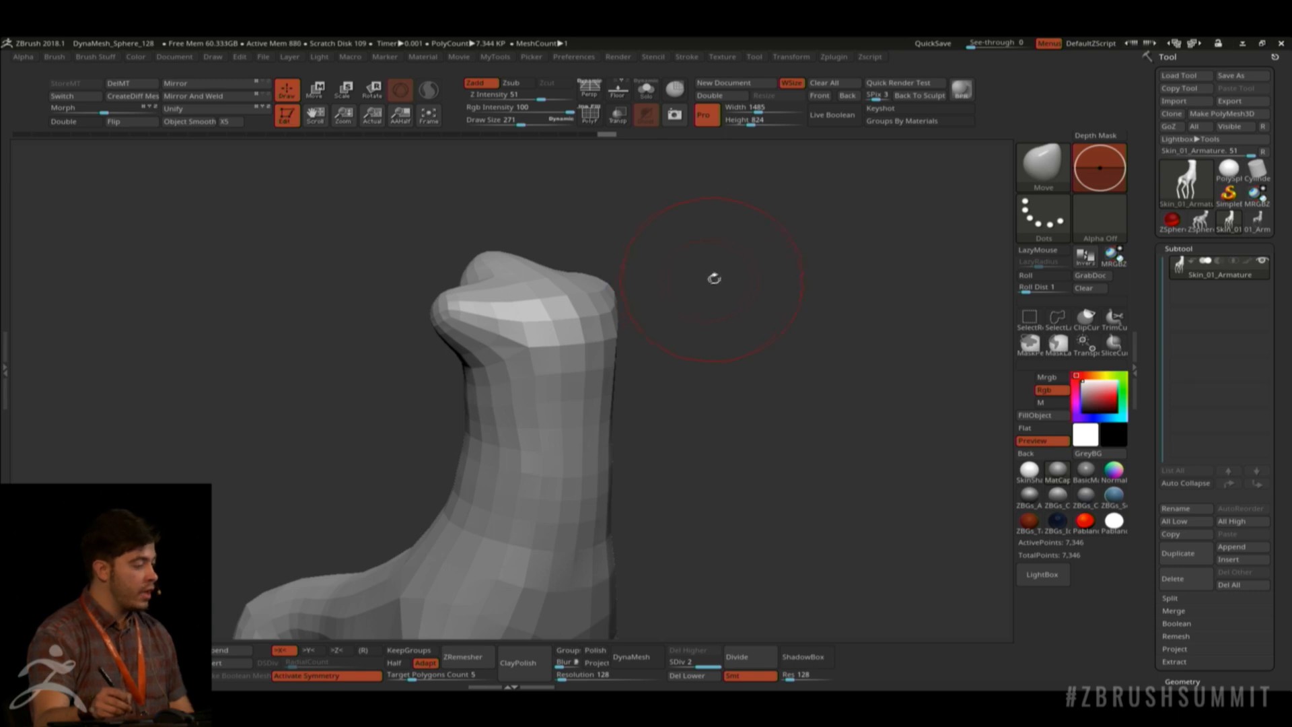
# Select the Clay brush and set its Draw Size to 95 for sculpting the head.
pyautogui.press('b')
pyautogui.press('b')
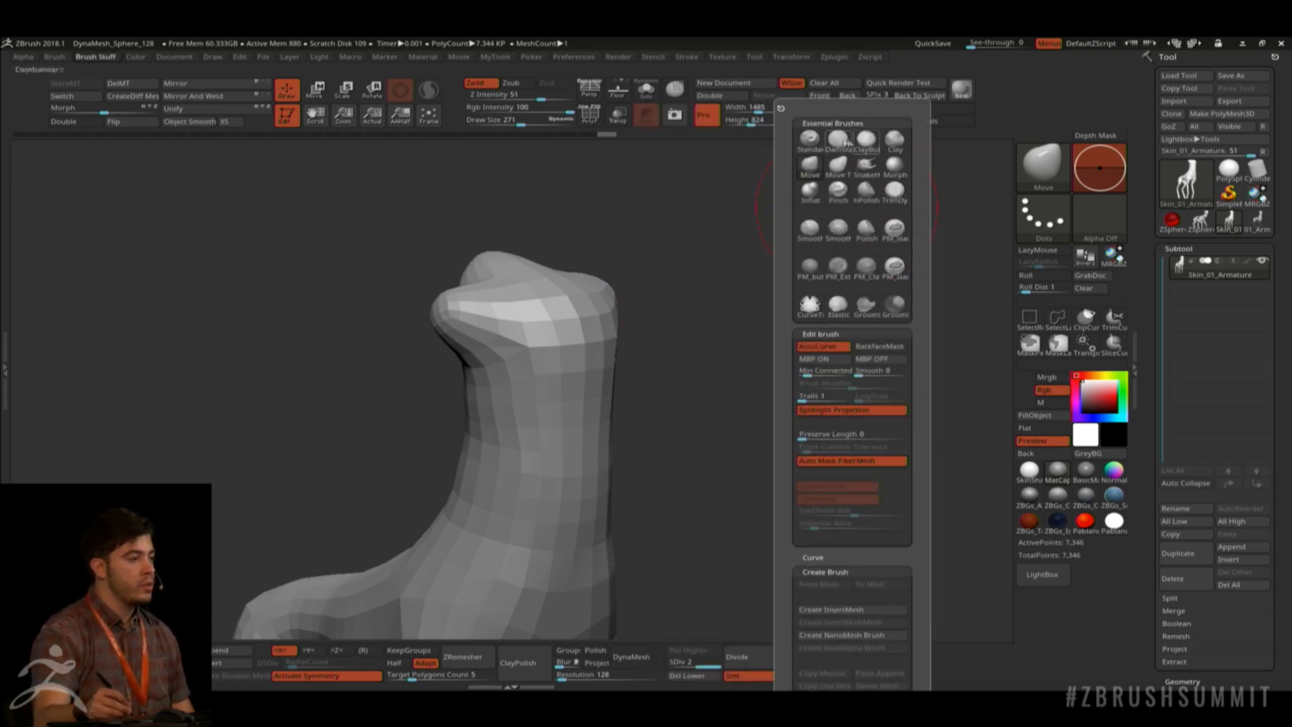
pyautogui.click(895, 140)
pyautogui.press('space')
pyautogui.moveTo(721, 248)
pyautogui.mouseDown()
pyautogui.moveTo(706, 246)
pyautogui.moveTo(704, 264)
pyautogui.moveTo(651, 304)
pyautogui.moveTo(805, 278)
pyautogui.moveTo(778, 303)
pyautogui.mouseUp()
# Delete the mesh's lower subdivision level and enable Sculptris Pro mode.
pyautogui.click(429, 90)
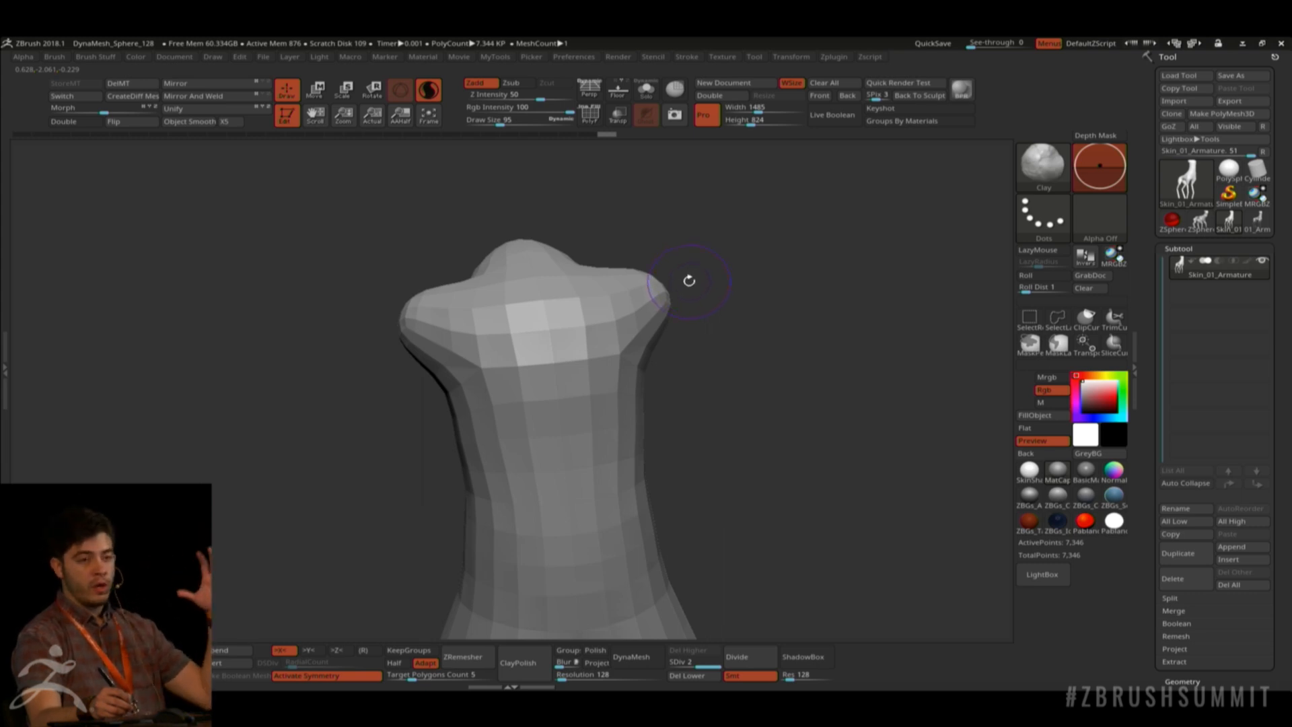
pyautogui.click(601, 320)
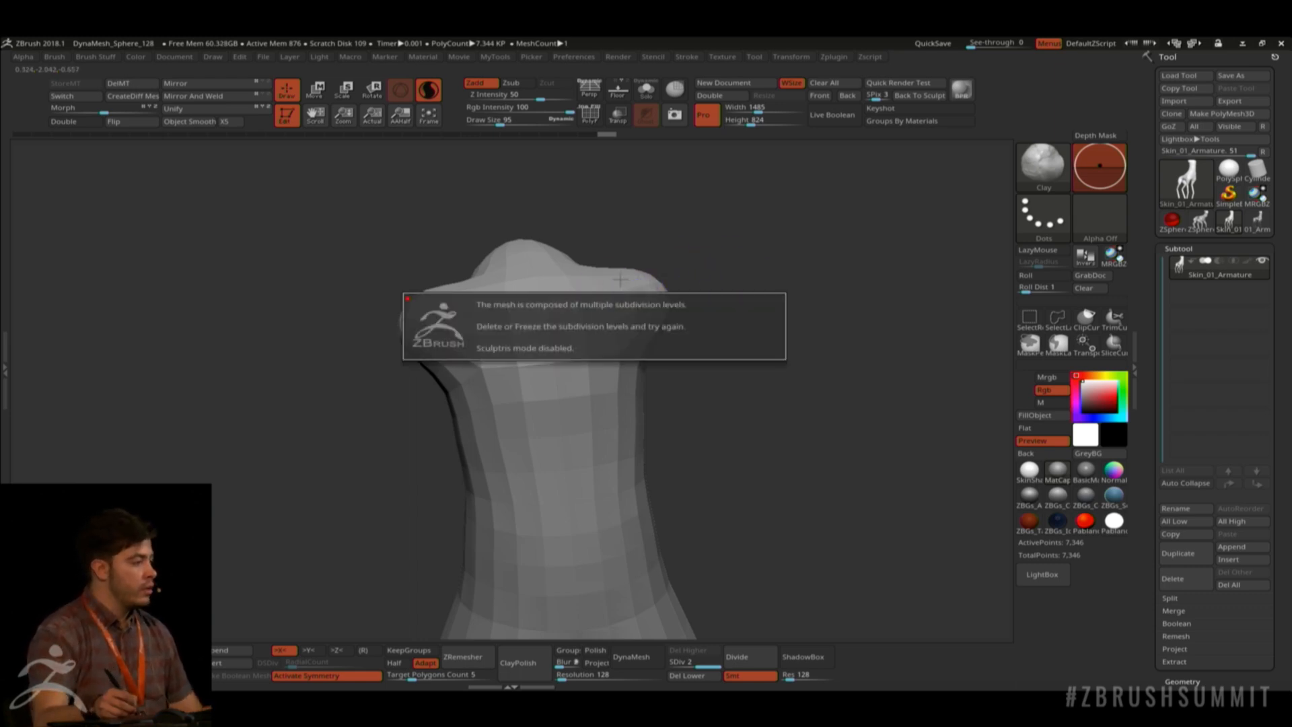
pyautogui.moveTo(738, 457); pyautogui.dragTo(781, 456)
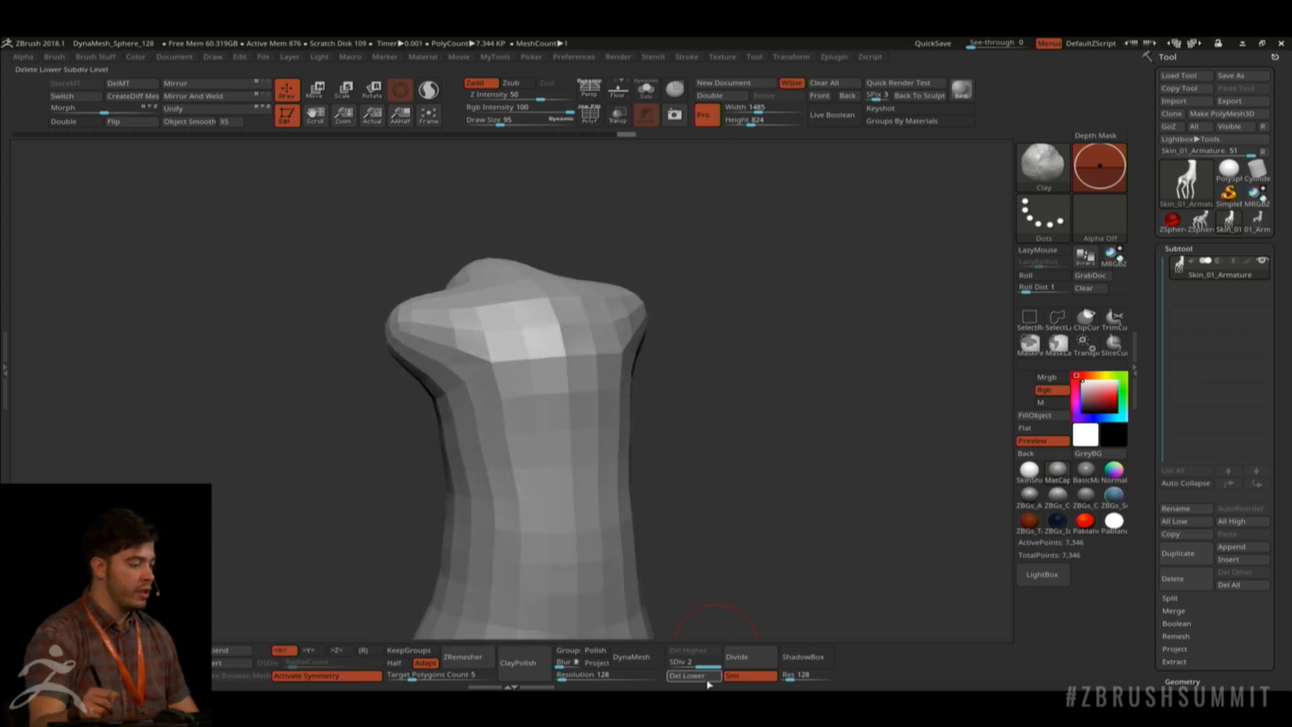
pyautogui.click(687, 675)
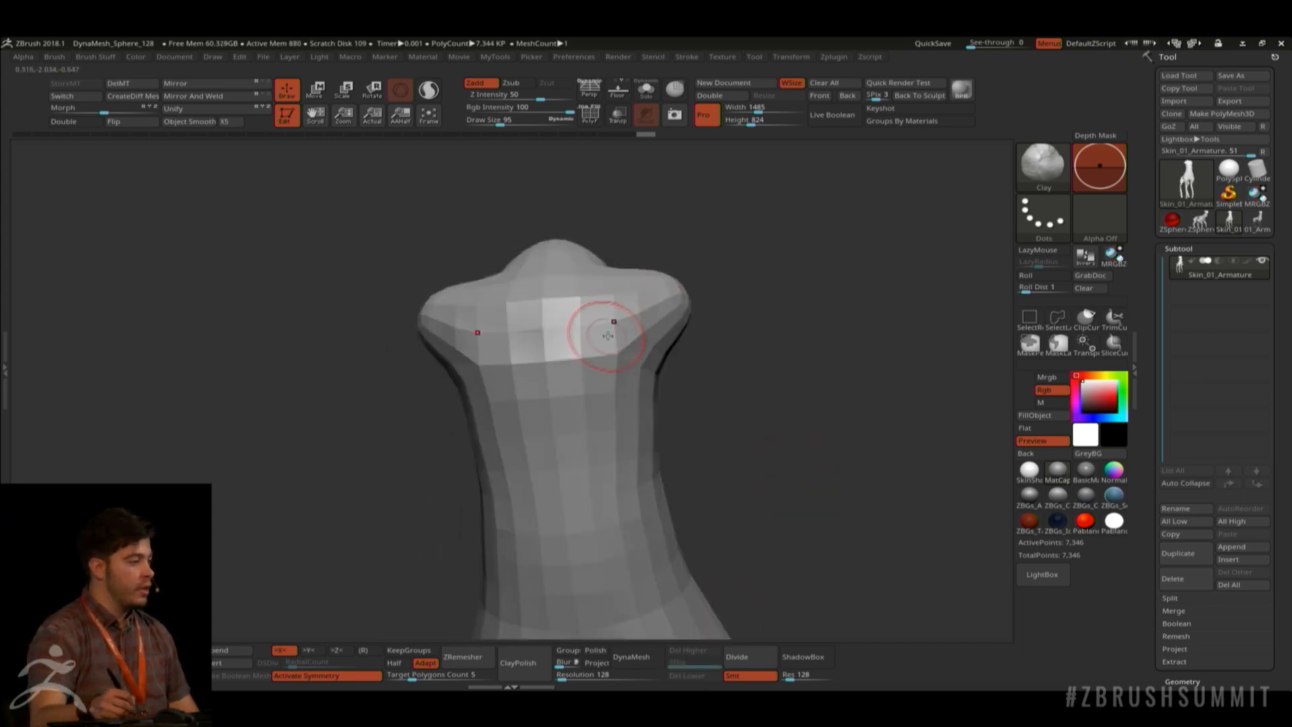
pyautogui.click(428, 90)
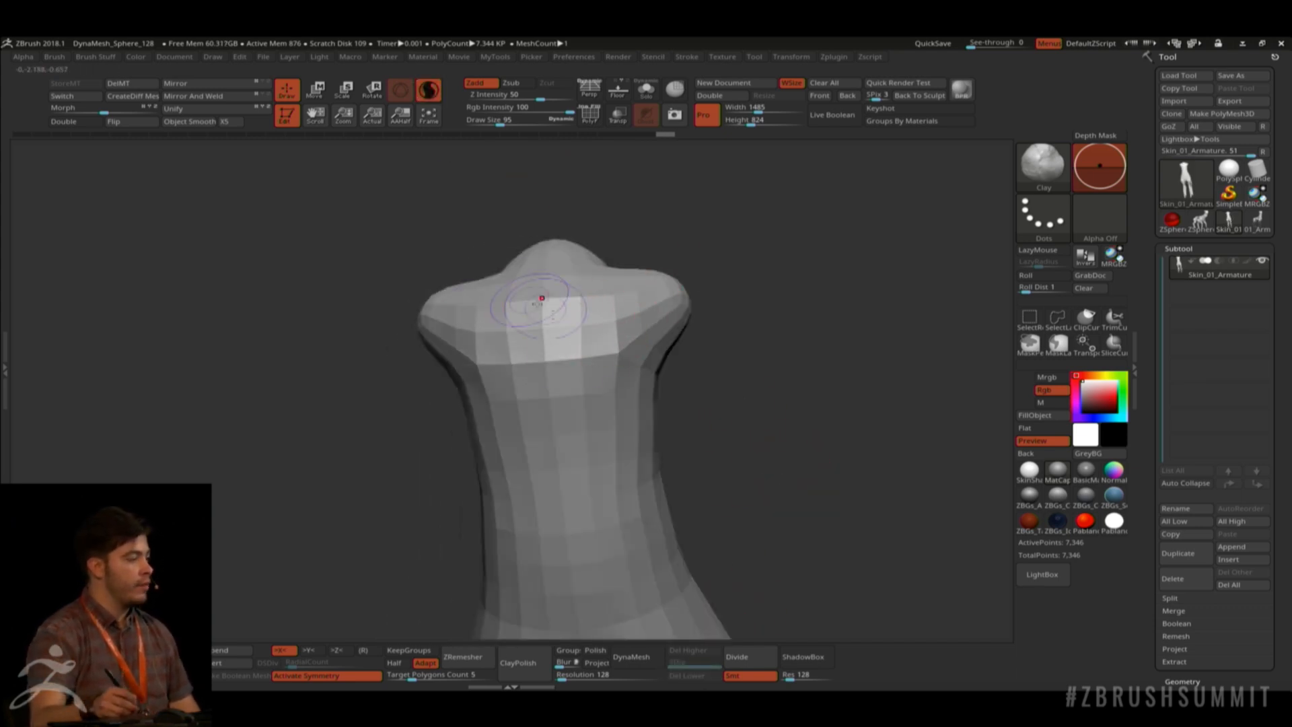
# Carve two symmetrical eye sockets with raised rims into the front of the head with the Clay brush.
pyautogui.moveTo(589, 325)
pyautogui.keyDown('alt'); pyautogui.mouseDown()
pyautogui.moveTo(600, 313)
pyautogui.moveTo(611, 326)
pyautogui.moveTo(574, 340)
pyautogui.moveTo(629, 334)
pyautogui.moveTo(633, 319)
pyautogui.moveTo(569, 292)
pyautogui.moveTo(632, 321)
pyautogui.moveTo(608, 363)
pyautogui.moveTo(580, 372)
pyautogui.mouseUp(); pyautogui.keyUp('alt')
pyautogui.moveTo(708, 381); pyautogui.dragTo(684, 390)
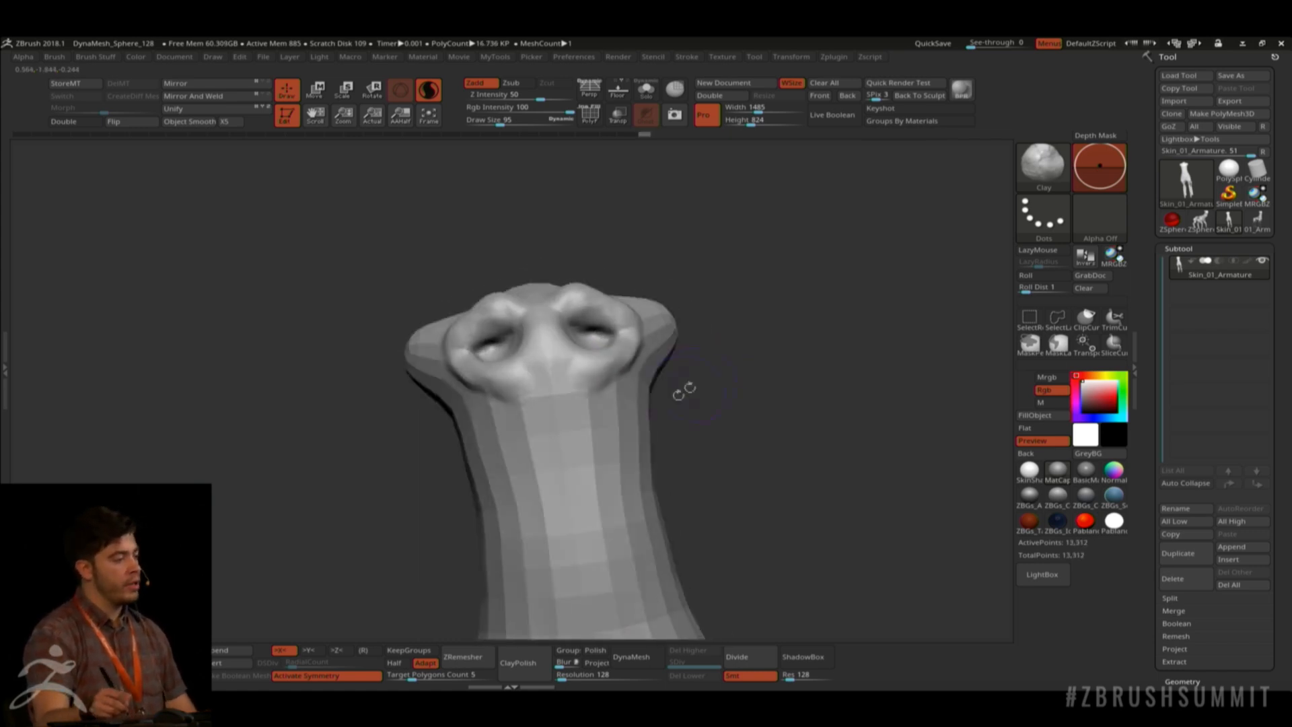
pyautogui.moveTo(717, 441)
pyautogui.mouseDown()
pyautogui.moveTo(728, 405)
pyautogui.moveTo(774, 402)
pyautogui.mouseUp()
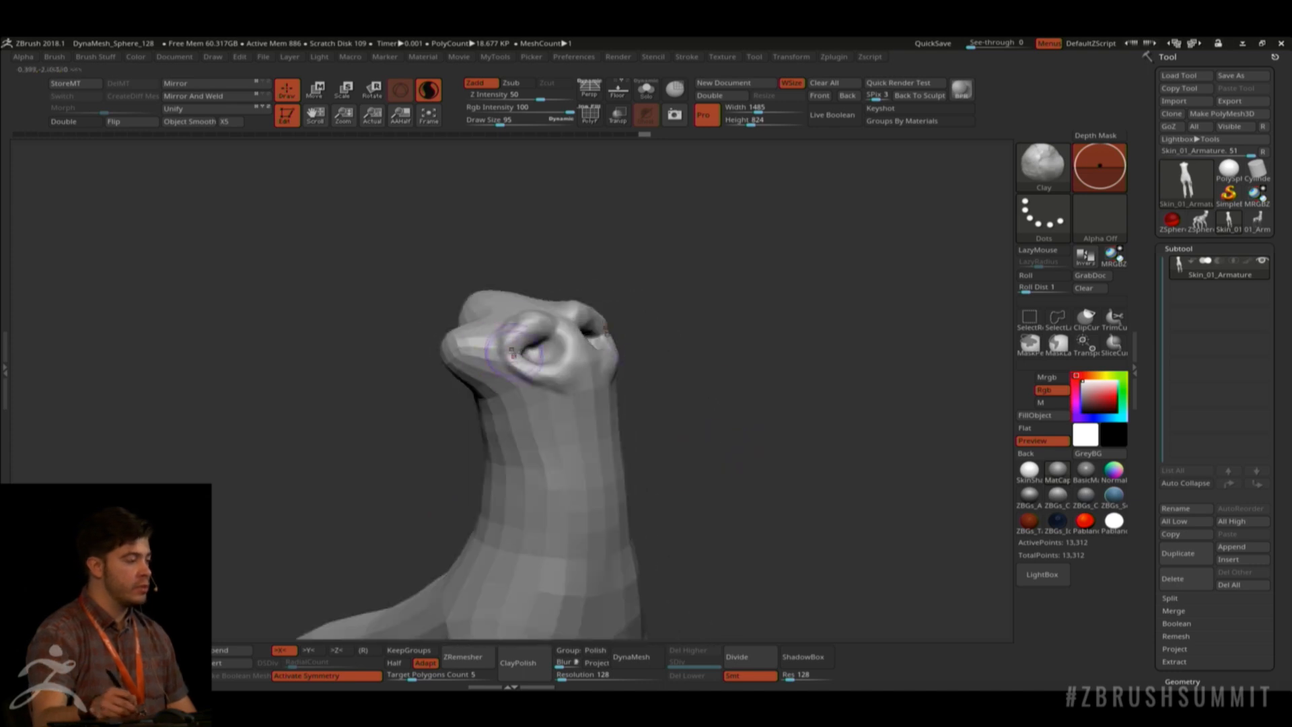
# Build up the cheeks and jaw below the eye sockets with the Clay brush at Draw Size 135.
pyautogui.moveTo(509, 366); pyautogui.dragTo(560, 384)
pyautogui.moveTo(527, 380)
pyautogui.mouseDown()
pyautogui.moveTo(569, 381)
pyautogui.moveTo(578, 399)
pyautogui.mouseUp()
pyautogui.moveTo(712, 367); pyautogui.dragTo(663, 378)
pyautogui.press('space')
pyautogui.moveTo(677, 368); pyautogui.dragTo(622, 409)
pyautogui.moveTo(648, 397); pyautogui.dragTo(614, 423)
pyautogui.moveTo(784, 363); pyautogui.dragTo(599, 369)
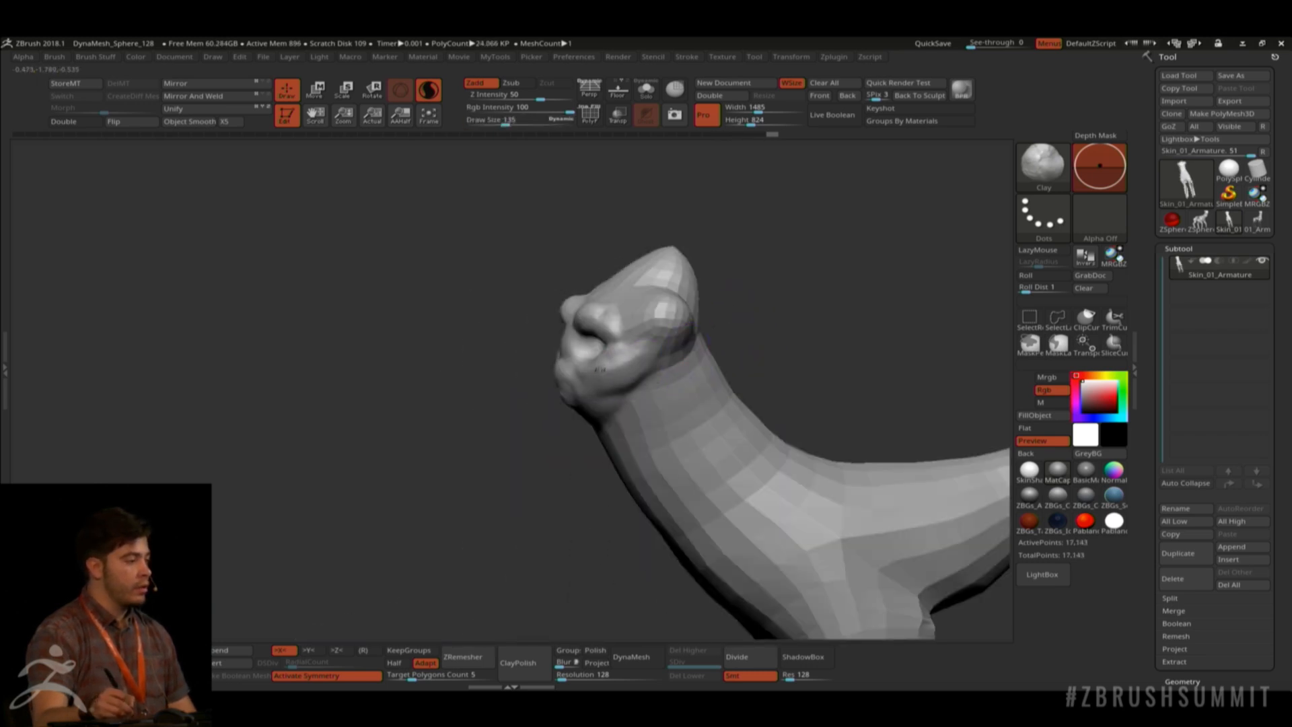
pyautogui.moveTo(721, 323); pyautogui.dragTo(765, 331)
pyautogui.moveTo(634, 358); pyautogui.dragTo(603, 387)
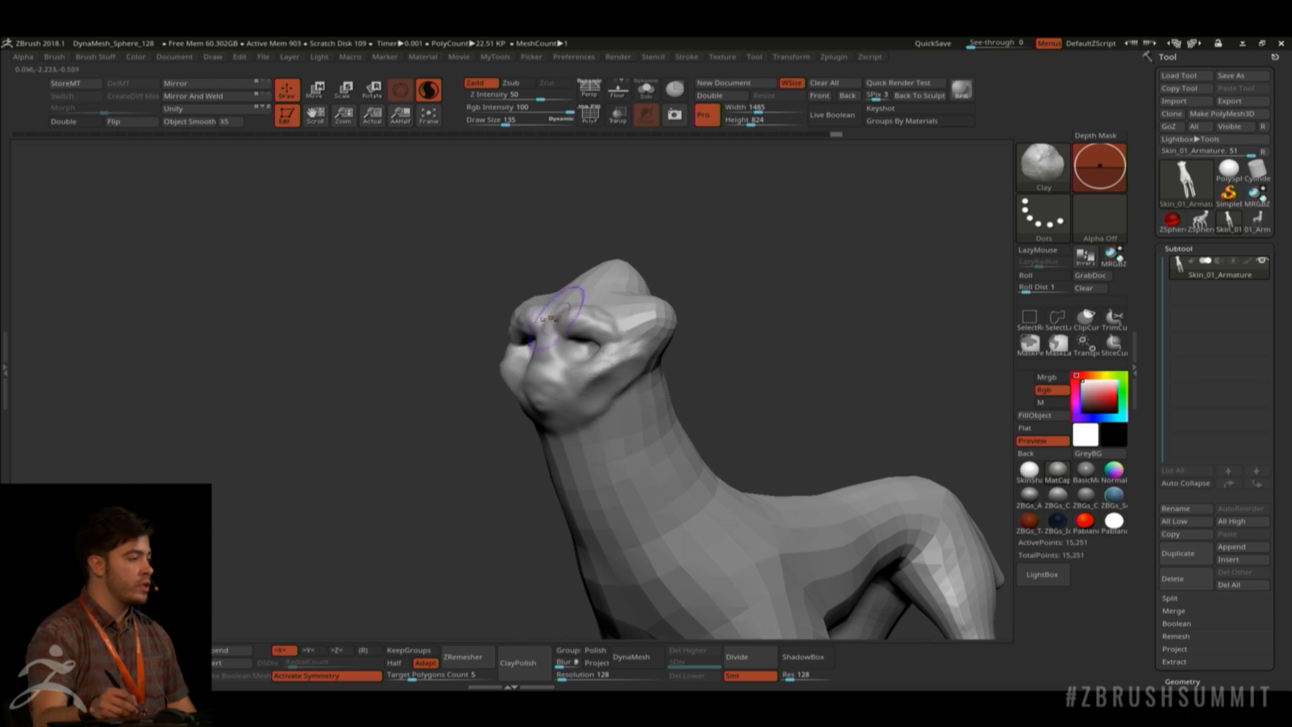
# Build up the brow and forehead above the eye sockets with symmetrical Clay strokes.
pyautogui.moveTo(569, 311)
pyautogui.mouseDown()
pyautogui.moveTo(558, 299)
pyautogui.moveTo(589, 281)
pyautogui.mouseUp()
pyautogui.moveTo(643, 263); pyautogui.dragTo(675, 274)
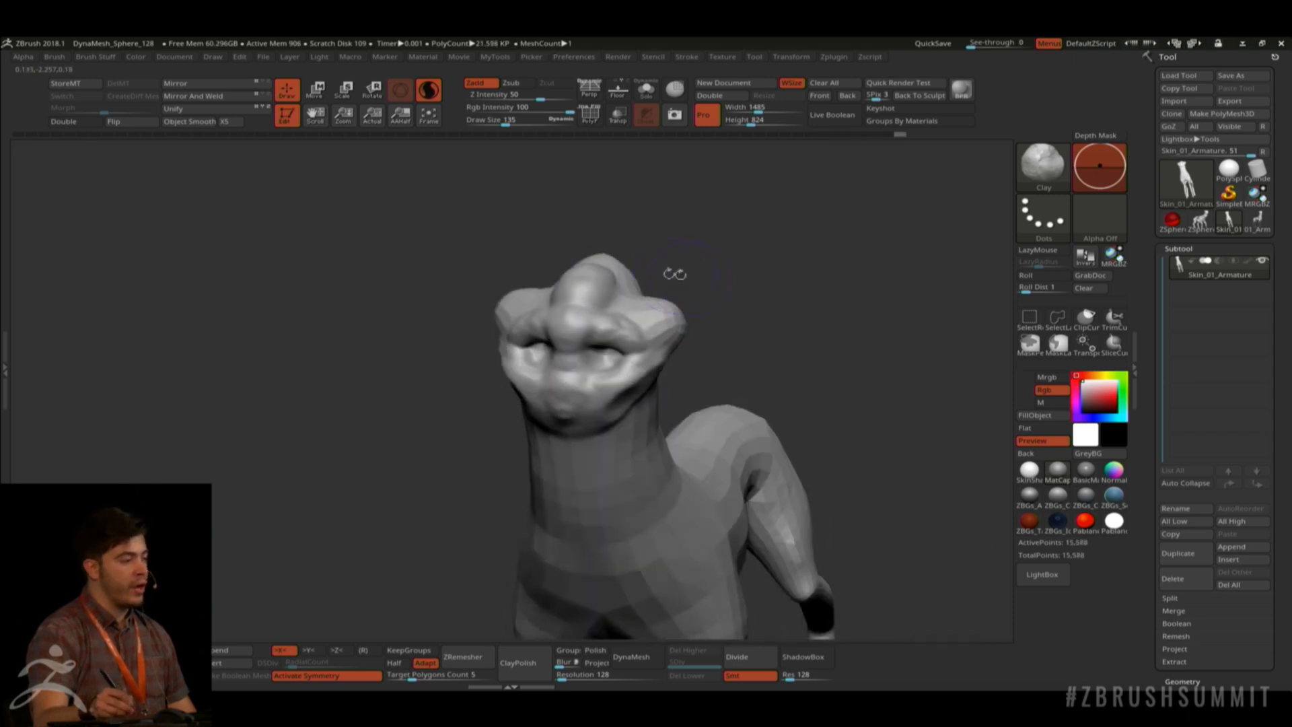
pyautogui.moveTo(573, 296)
pyautogui.mouseDown()
pyautogui.moveTo(596, 279)
pyautogui.moveTo(616, 296)
pyautogui.mouseUp()
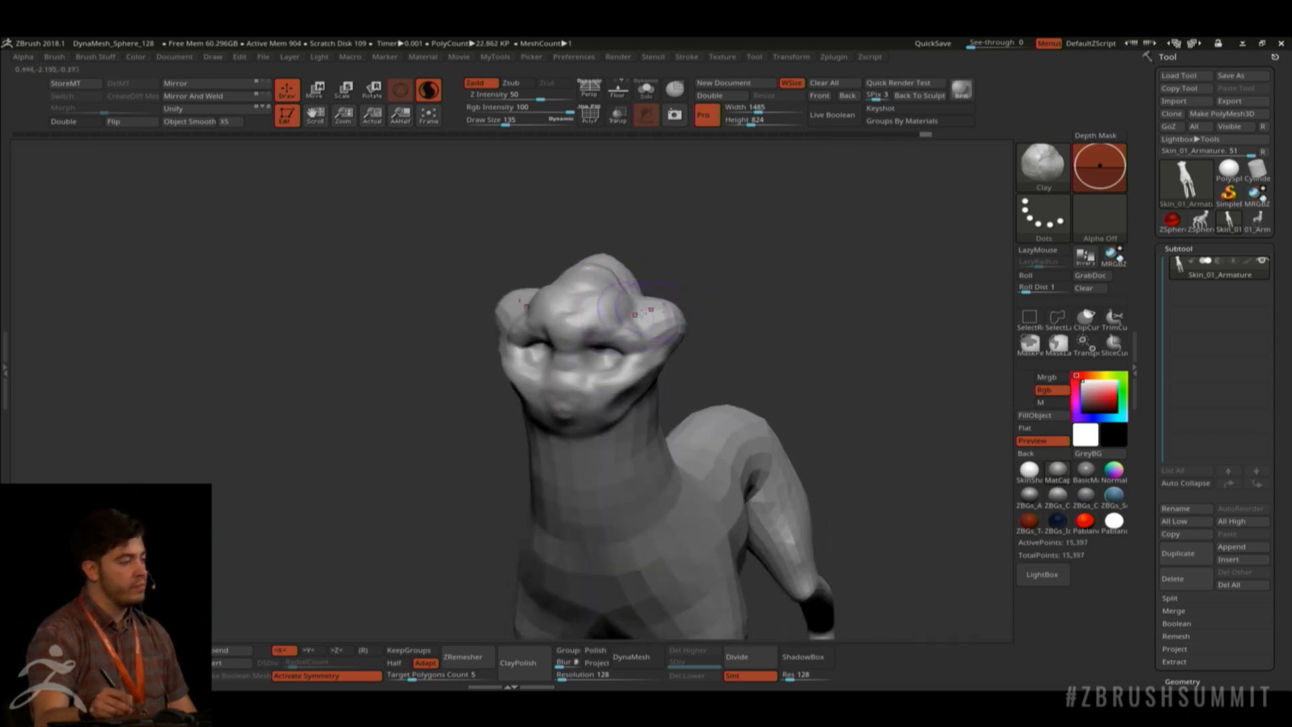
pyautogui.moveTo(712, 323); pyautogui.dragTo(755, 274)
# Smooth the center of the face from the brow down to the muzzle.
pyautogui.press('shift')
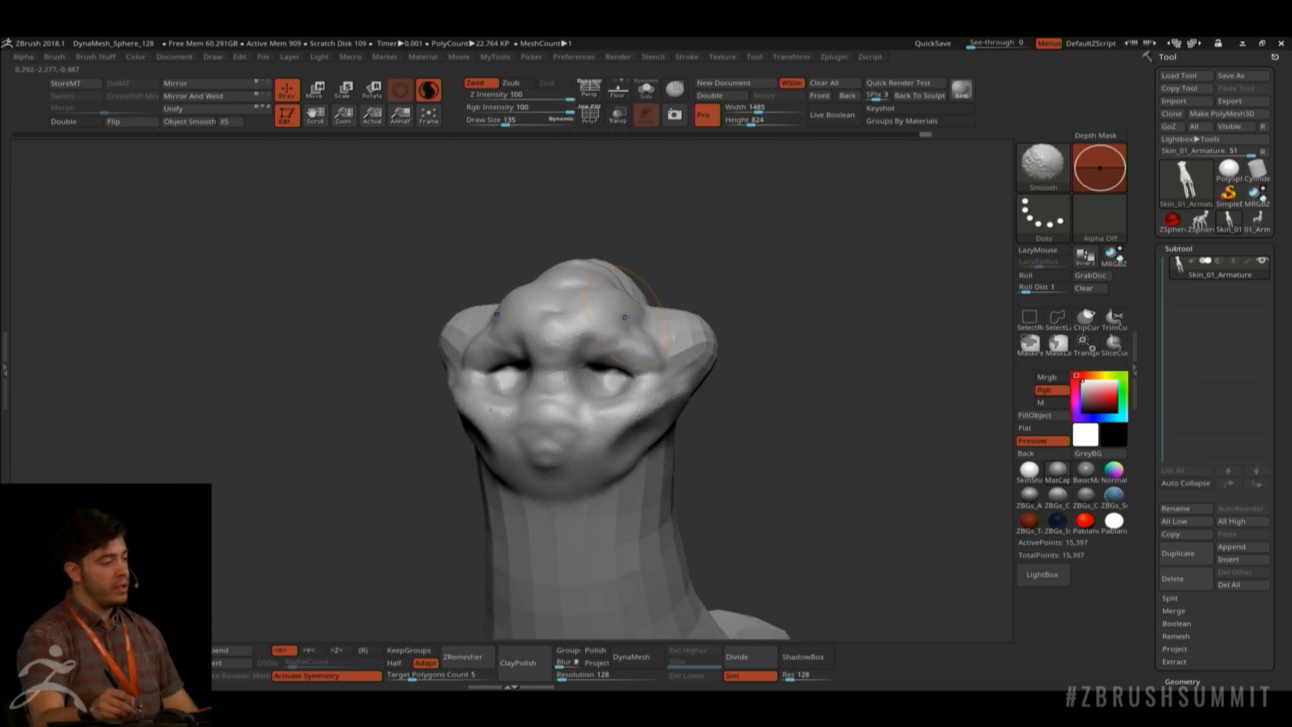
pyautogui.moveTo(565, 335)
pyautogui.keyDown('shift'); pyautogui.mouseDown()
pyautogui.moveTo(633, 424)
pyautogui.moveTo(599, 485)
pyautogui.moveTo(548, 417)
pyautogui.mouseUp(); pyautogui.keyUp('shift')
pyautogui.moveTo(734, 404)
pyautogui.mouseDown()
pyautogui.moveTo(776, 424)
pyautogui.moveTo(747, 419)
pyautogui.mouseUp()
pyautogui.moveTo(747, 418)
pyautogui.keyDown('alt'); pyautogui.mouseDown()
pyautogui.moveTo(769, 378)
pyautogui.moveTo(791, 401)
pyautogui.mouseUp(); pyautogui.keyUp('alt')
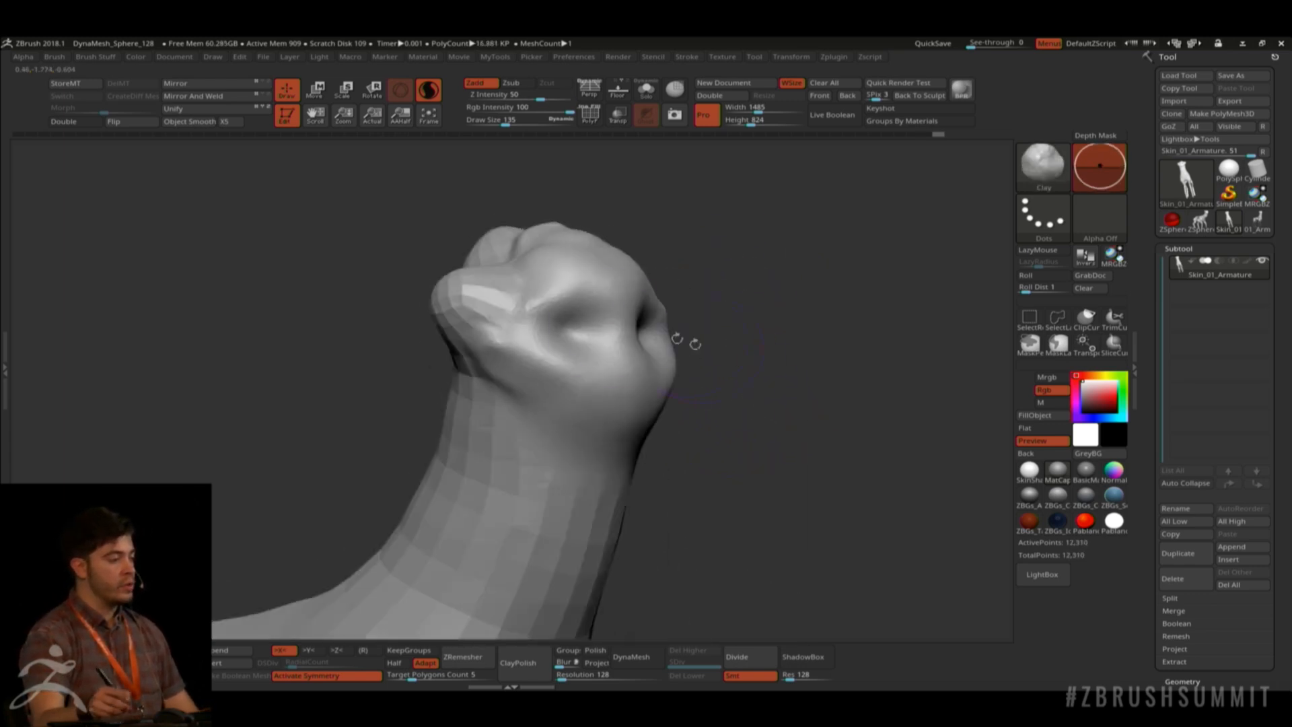
# Deepen the eye sockets and shape the brow with the Clay brush, undoing the last unwanted strokes.
pyautogui.moveTo(580, 286); pyautogui.dragTo(621, 306)
pyautogui.moveTo(703, 277)
pyautogui.mouseDown()
pyautogui.moveTo(822, 247)
pyautogui.moveTo(780, 266)
pyautogui.moveTo(657, 266)
pyautogui.mouseUp()
pyautogui.moveTo(616, 306)
pyautogui.keyDown('alt'); pyautogui.mouseDown()
pyautogui.moveTo(656, 352)
pyautogui.moveTo(634, 348)
pyautogui.moveTo(650, 348)
pyautogui.mouseUp(); pyautogui.keyUp('alt')
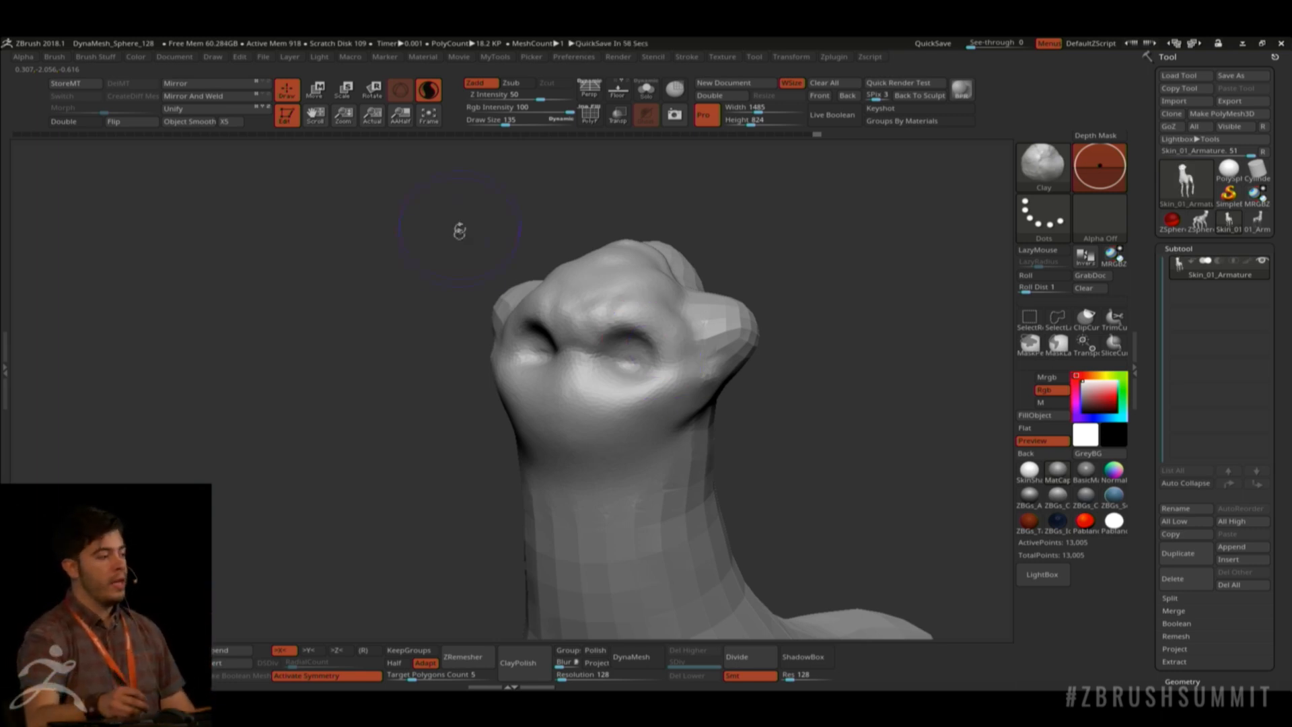
pyautogui.hotkey('ctrl', 'z')
pyautogui.hotkey('ctrl', 'z')
pyautogui.hotkey('ctrl', 'z')
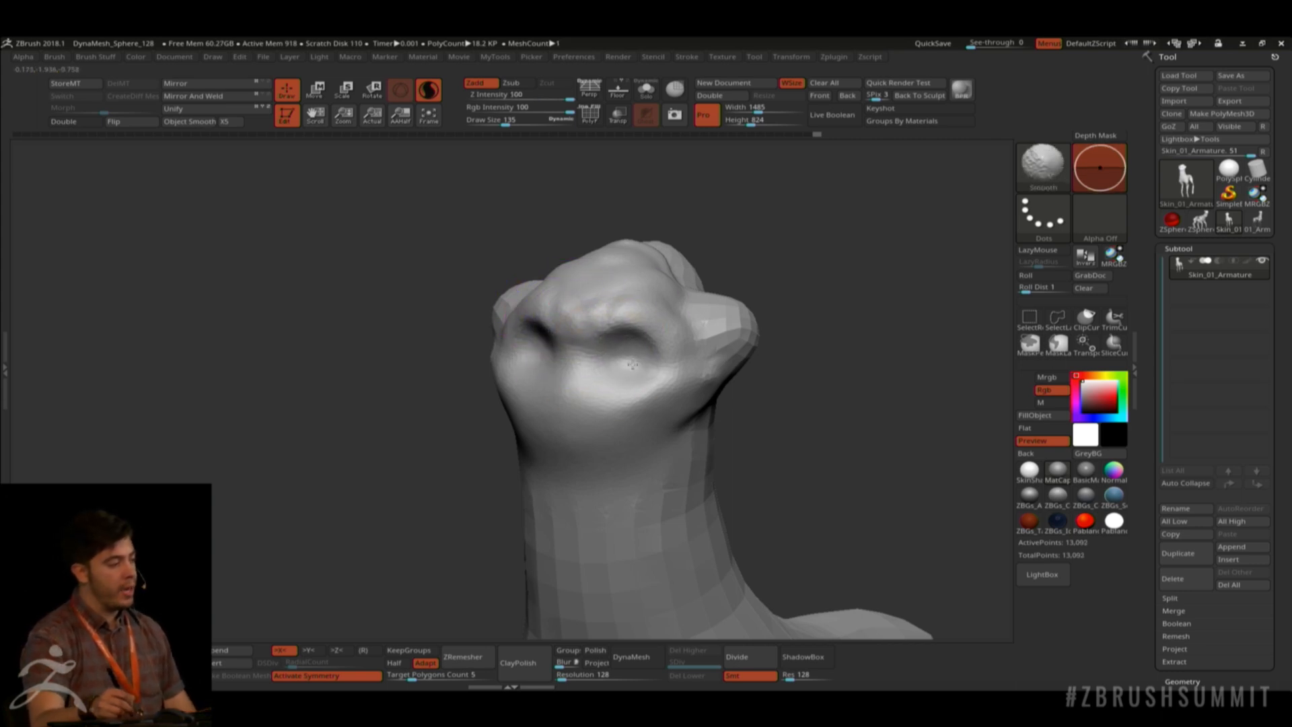
pyautogui.moveTo(727, 282)
pyautogui.mouseDown()
pyautogui.moveTo(767, 231)
pyautogui.moveTo(724, 327)
pyautogui.moveTo(534, 383)
pyautogui.mouseUp()
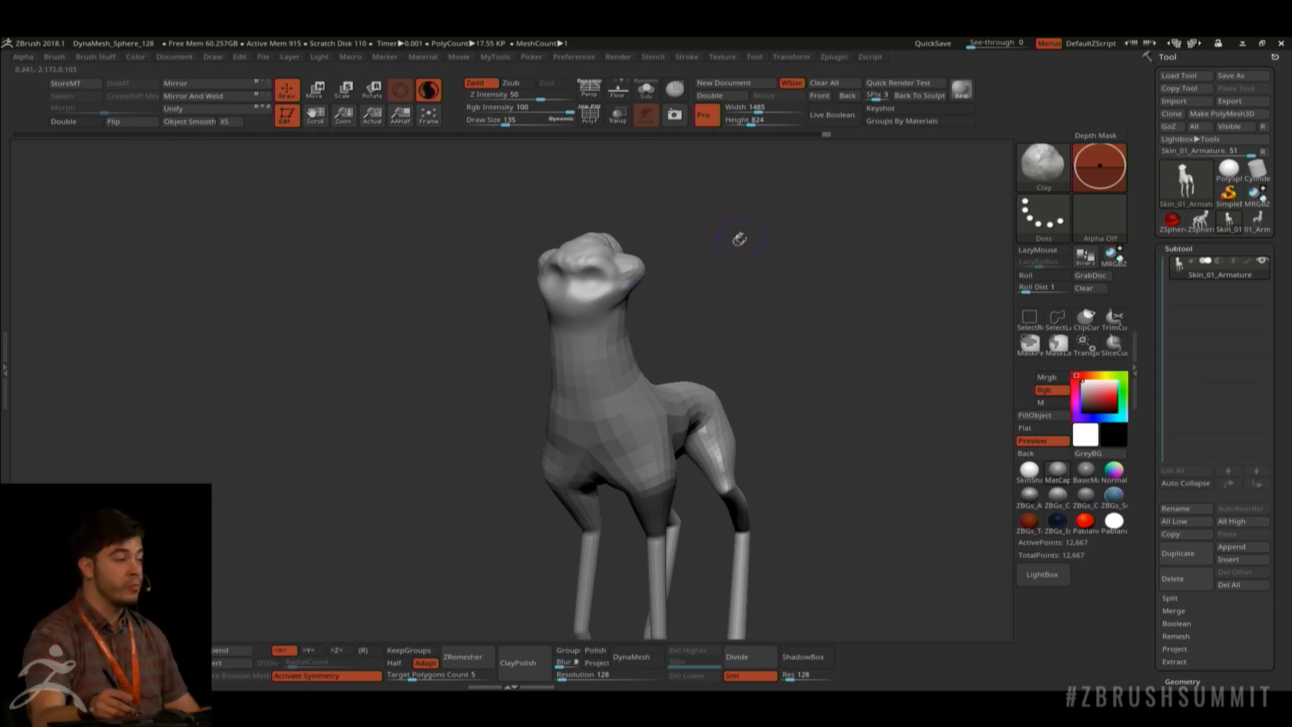
# Load the tool file 02_3D-Sketch.ZTL from the ZTools_process folder.
pyautogui.click(1179, 76)
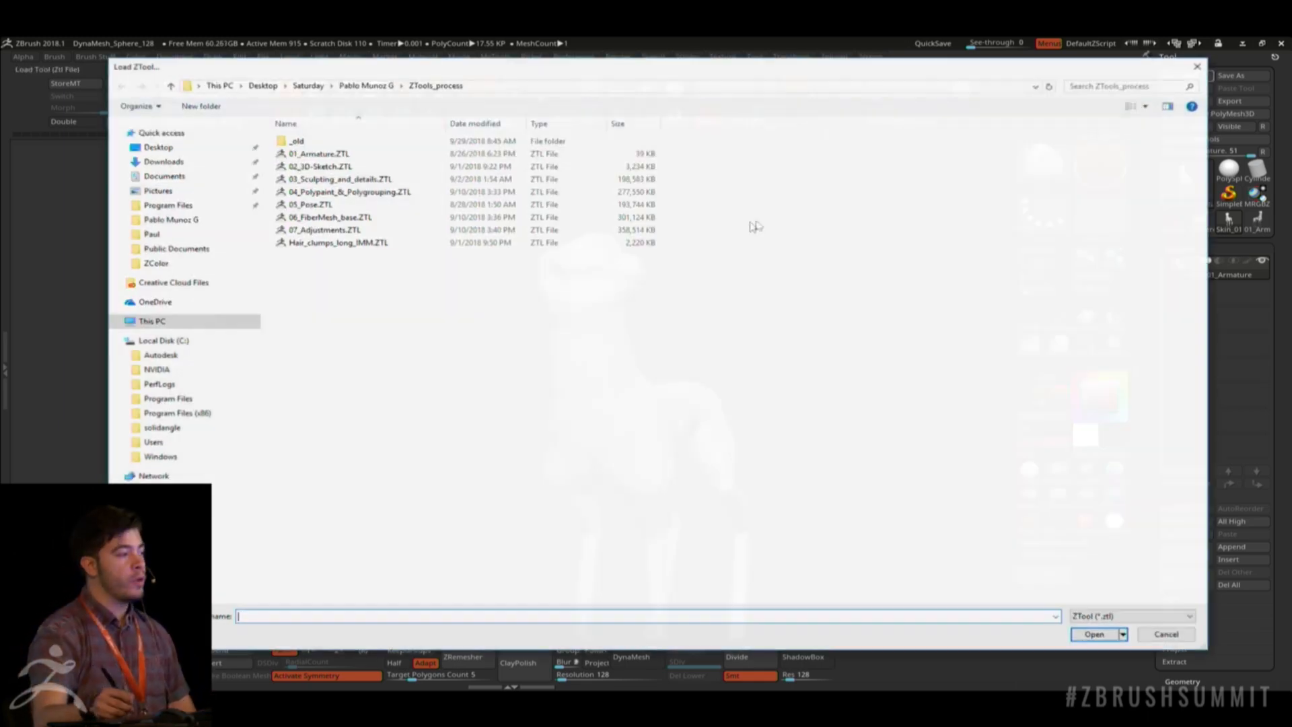
pyautogui.doubleClick(362, 166)
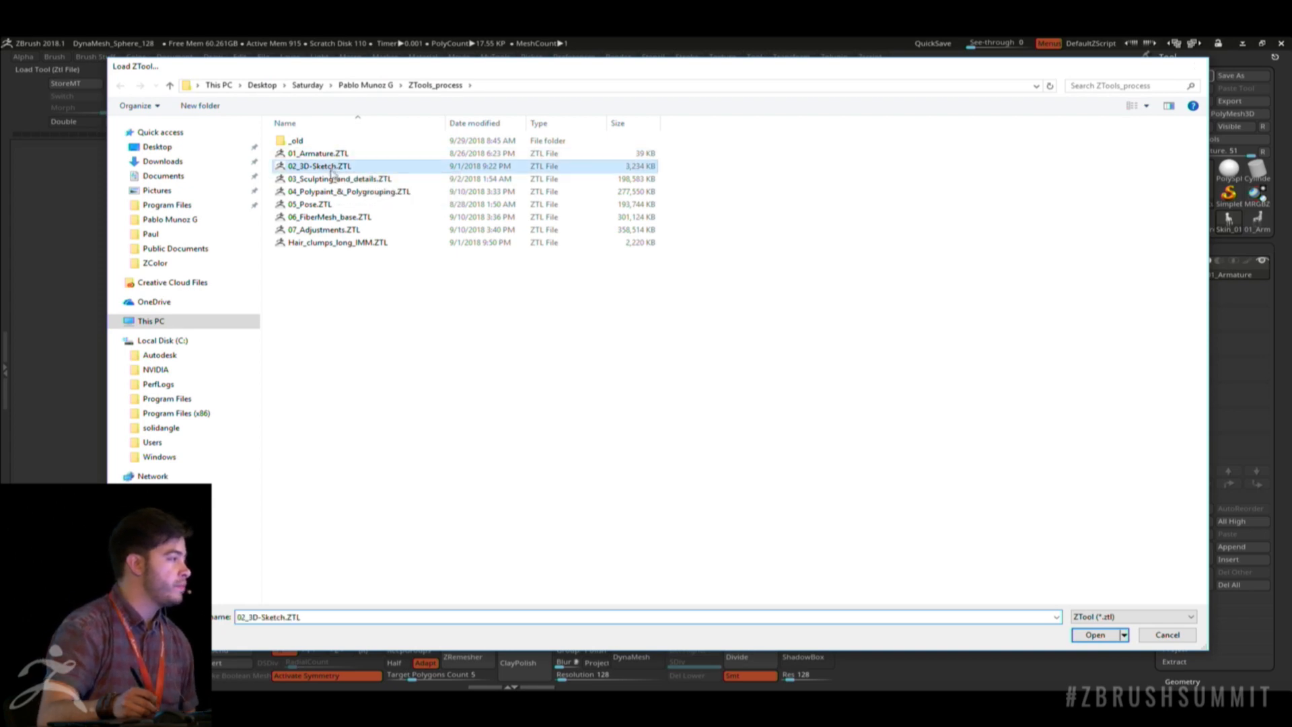
pyautogui.moveTo(712, 273); pyautogui.dragTo(713, 367)
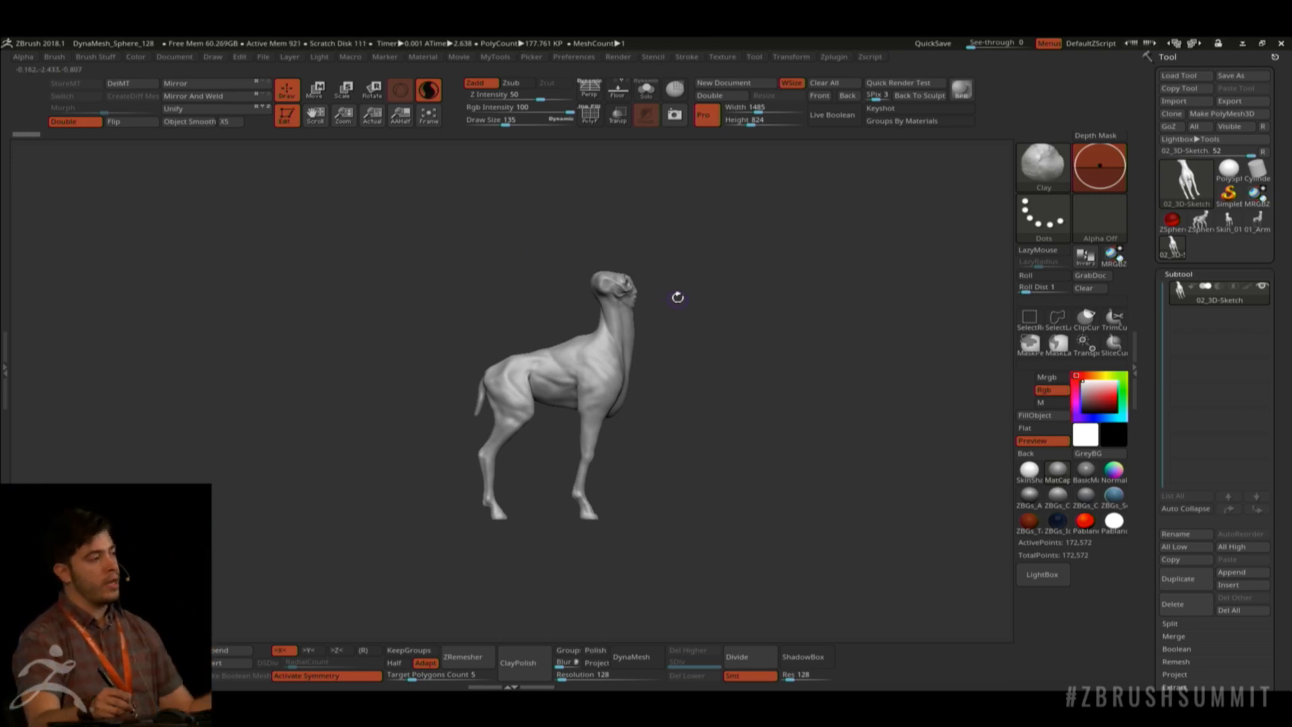
# Examine the sketched creature's anatomy from several sides, including the head's mesh density with the polyframe shown.
pyautogui.moveTo(696, 319); pyautogui.dragTo(672, 325)
pyautogui.keyDown('alt'); pyautogui.moveTo(700, 305); pyautogui.dragTo(689, 381); pyautogui.keyUp('alt')
pyautogui.moveTo(445, 309); pyautogui.dragTo(502, 339)
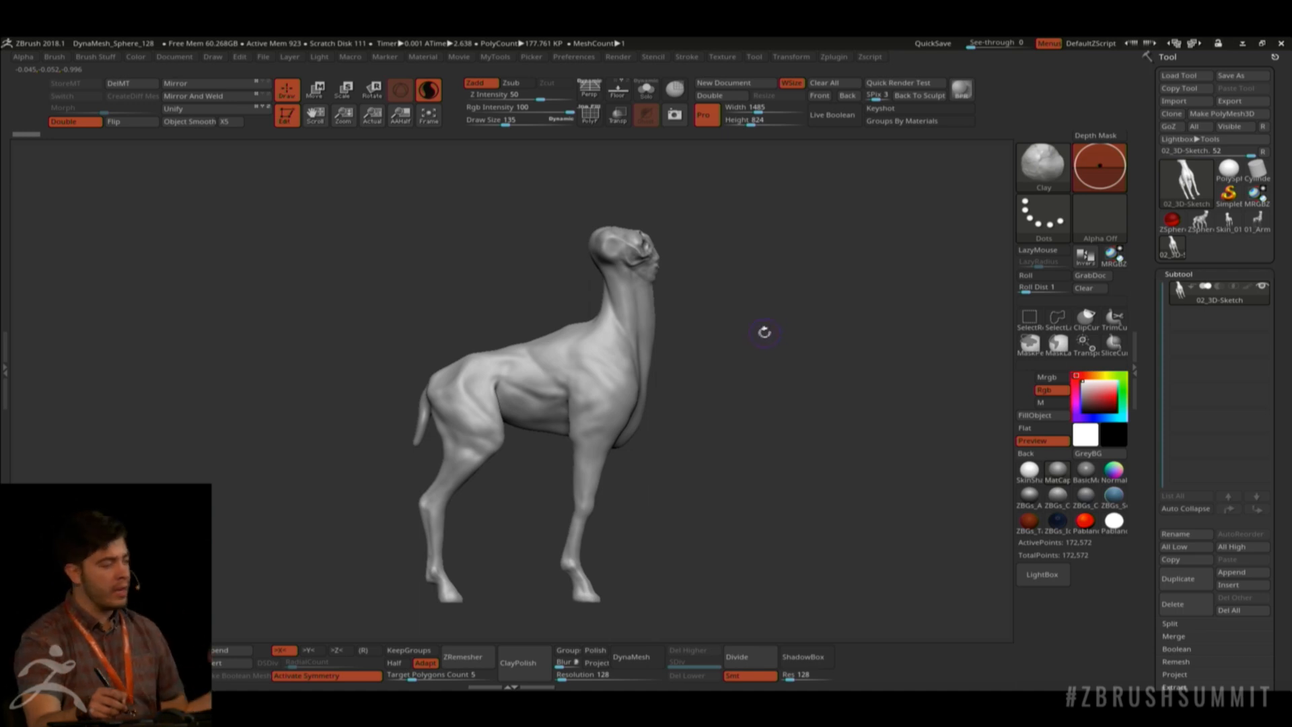
pyautogui.moveTo(762, 350); pyautogui.dragTo(639, 319)
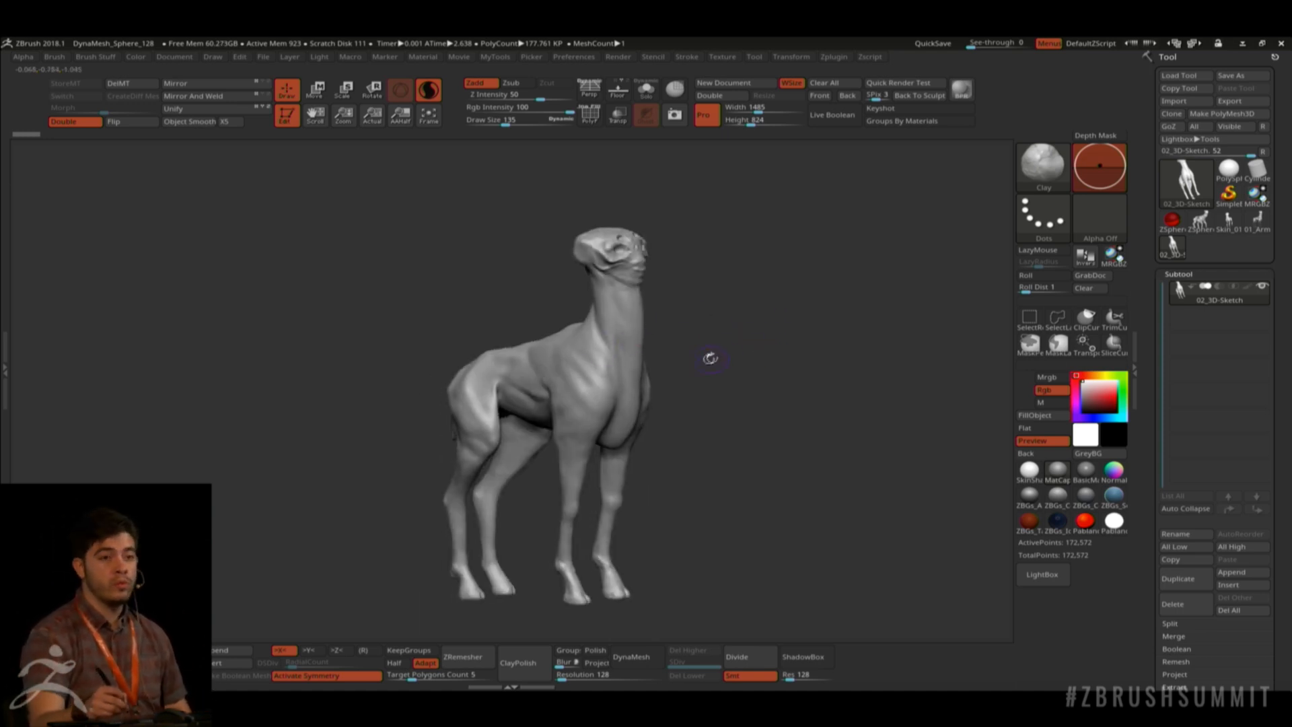
pyautogui.moveTo(694, 342)
pyautogui.mouseDown()
pyautogui.moveTo(737, 329)
pyautogui.moveTo(715, 327)
pyautogui.mouseUp()
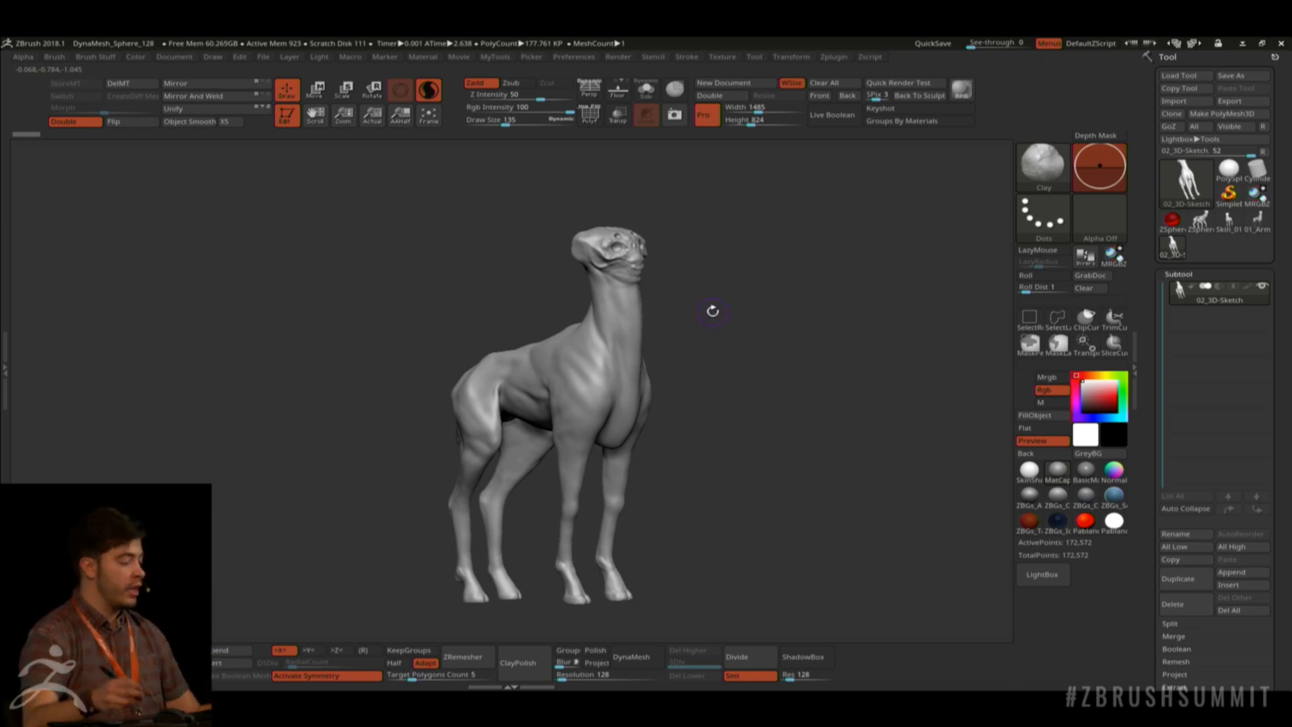
pyautogui.hotkey('shift', 'f')
pyautogui.keyDown('alt'); pyautogui.moveTo(738, 248); pyautogui.dragTo(791, 361); pyautogui.keyUp('alt')
pyautogui.keyDown('alt'); pyautogui.moveTo(788, 215); pyautogui.dragTo(824, 352); pyautogui.keyUp('alt')
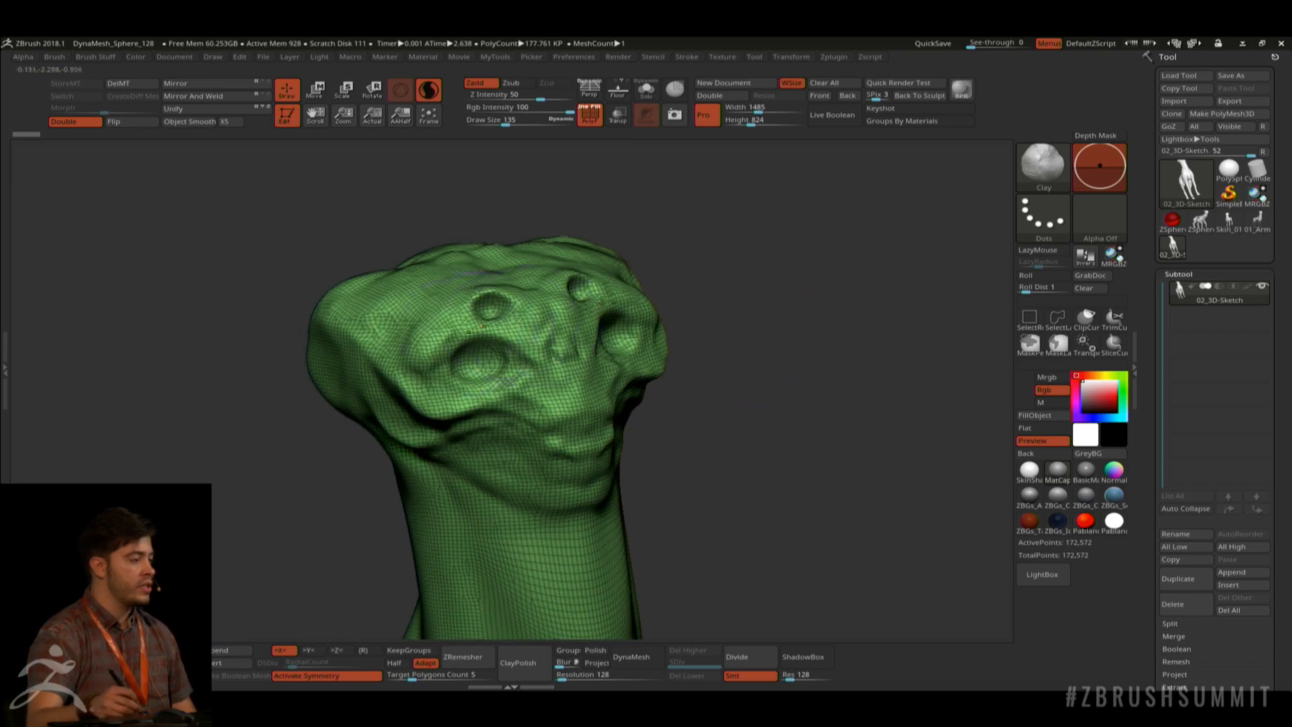
pyautogui.hotkey('shift', 'f')
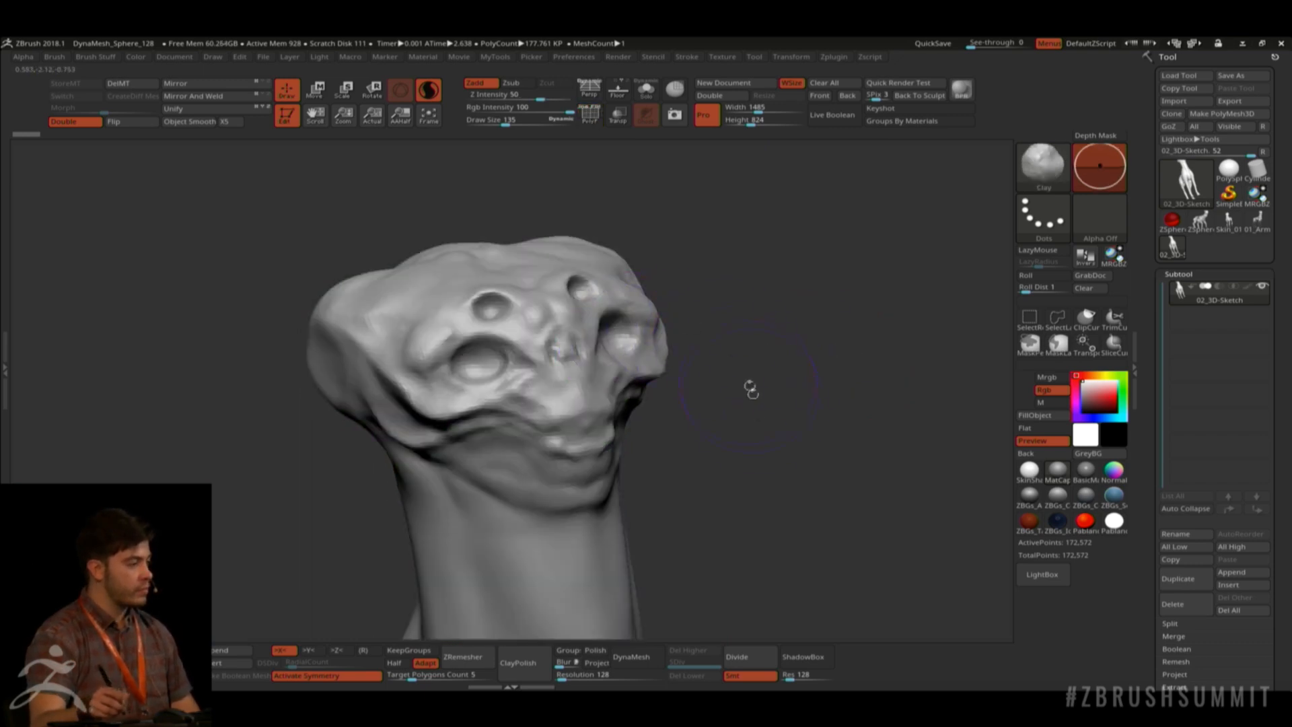
pyautogui.moveTo(750, 384); pyautogui.dragTo(713, 307)
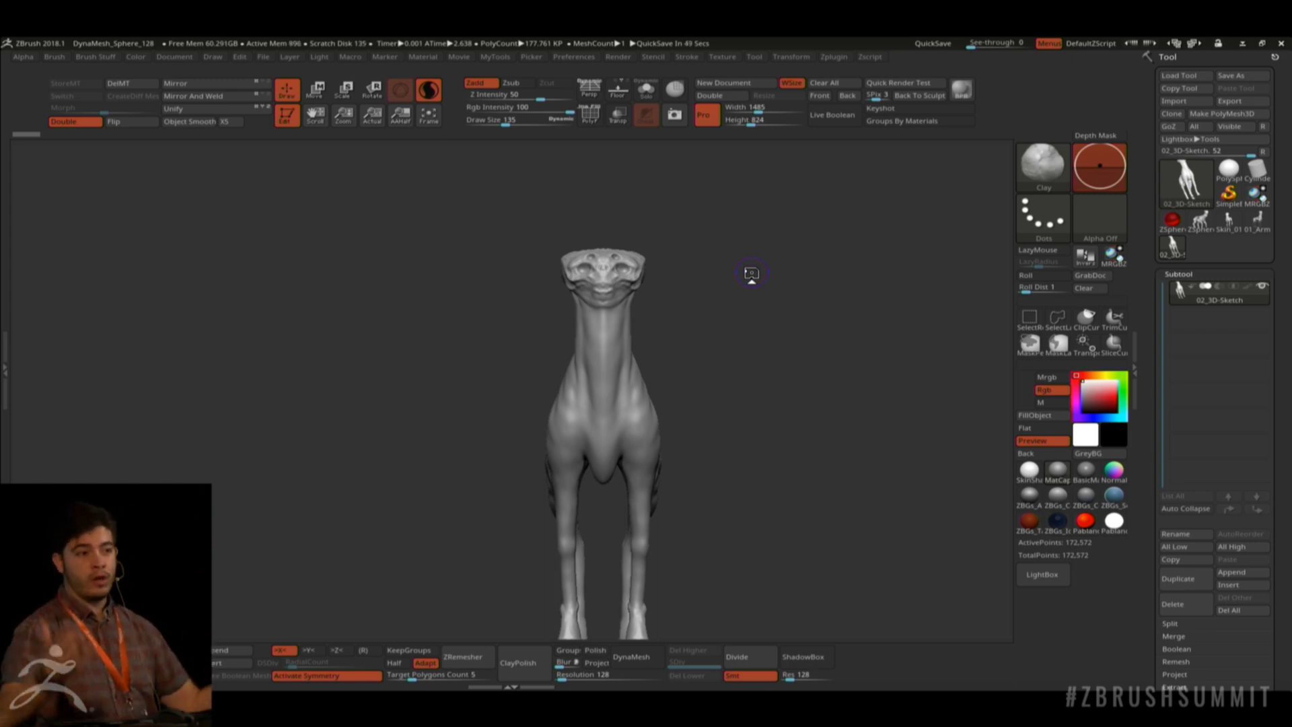
pyautogui.moveTo(440, 370); pyautogui.dragTo(796, 312)
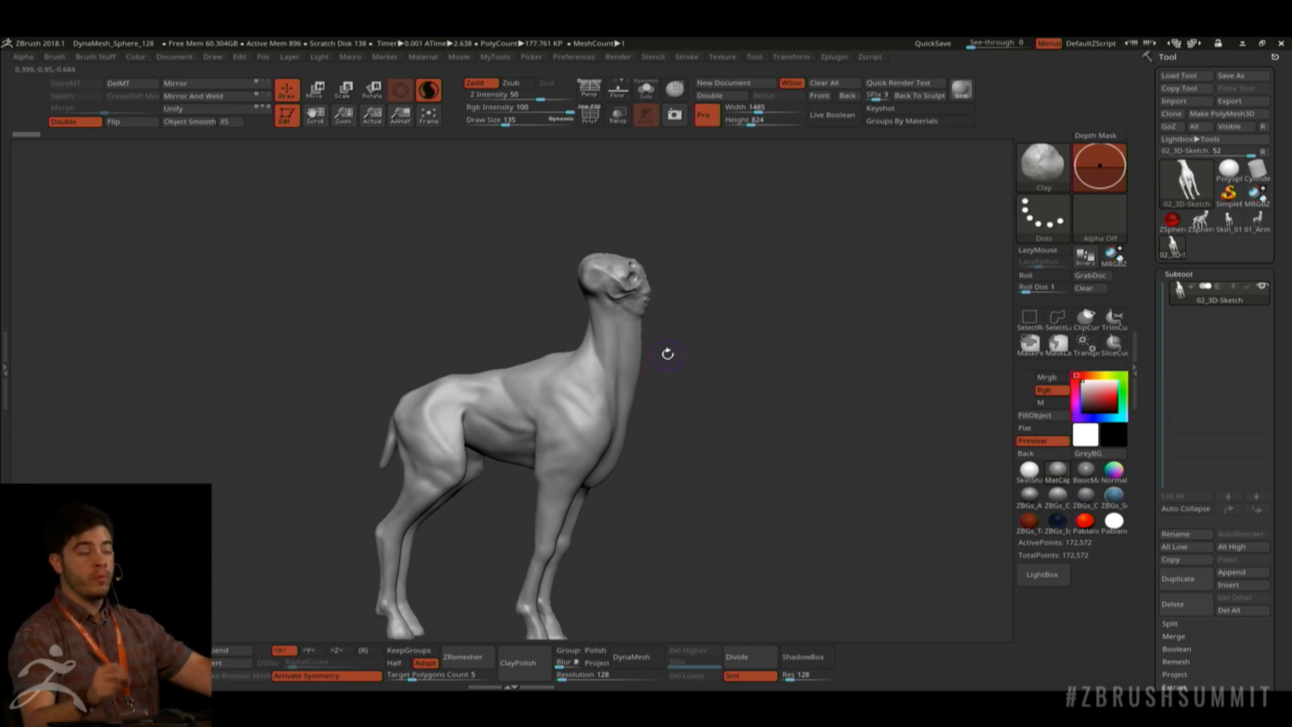
pyautogui.moveTo(749, 346); pyautogui.dragTo(781, 357)
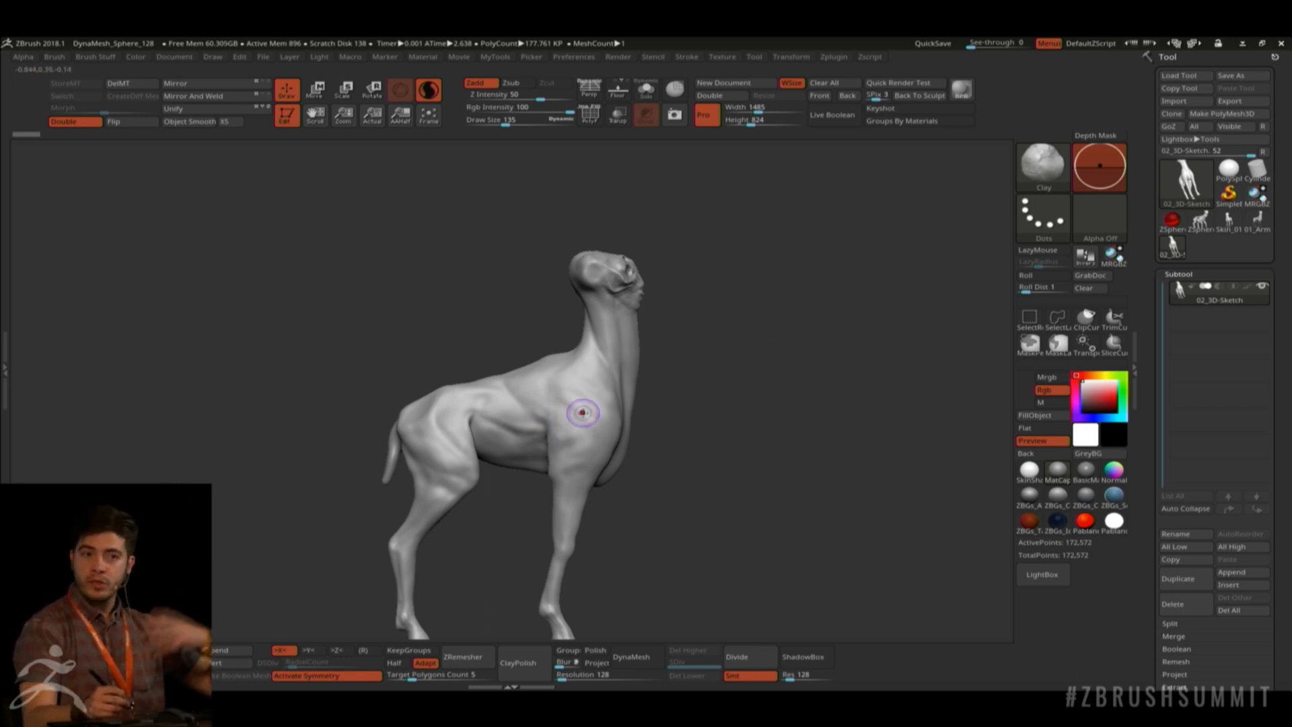
pyautogui.moveTo(737, 439); pyautogui.dragTo(753, 355)
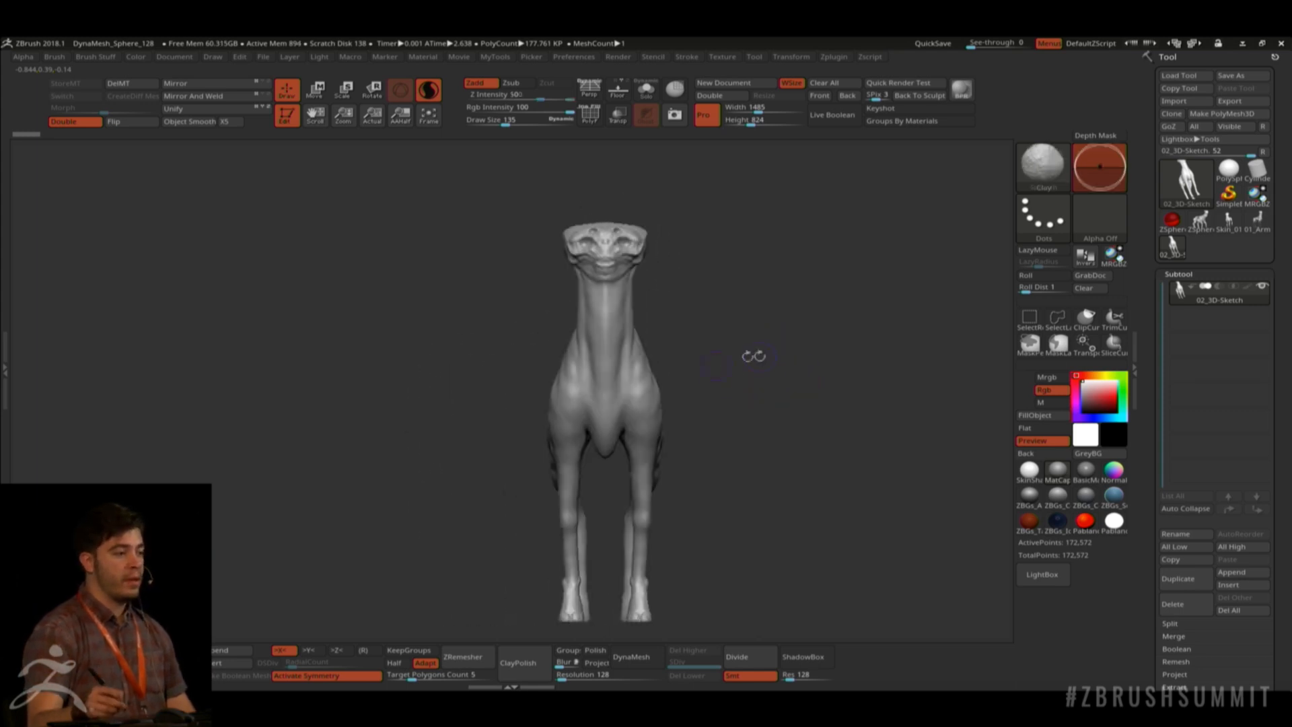
# Append a PolySphere as a new subtool, make it active, and switch to the Move gizmo.
pyautogui.click(228, 663)
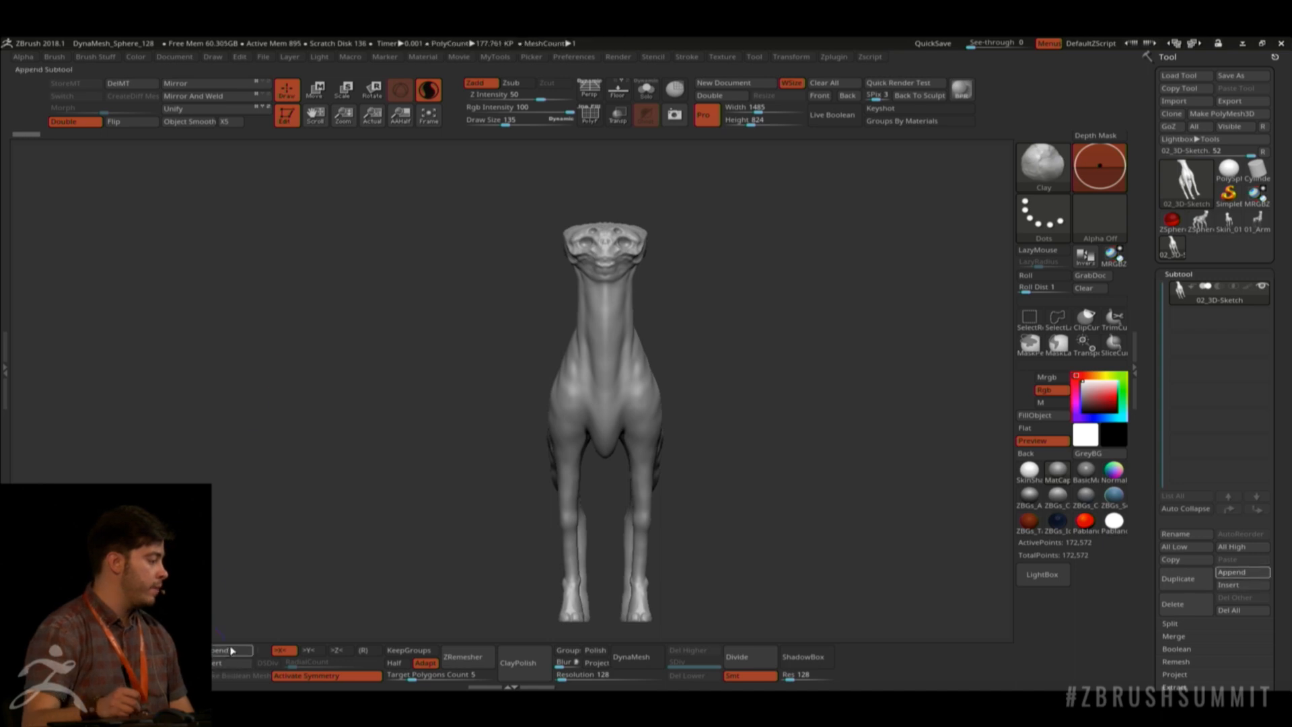
pyautogui.click(226, 663)
pyautogui.click(275, 391)
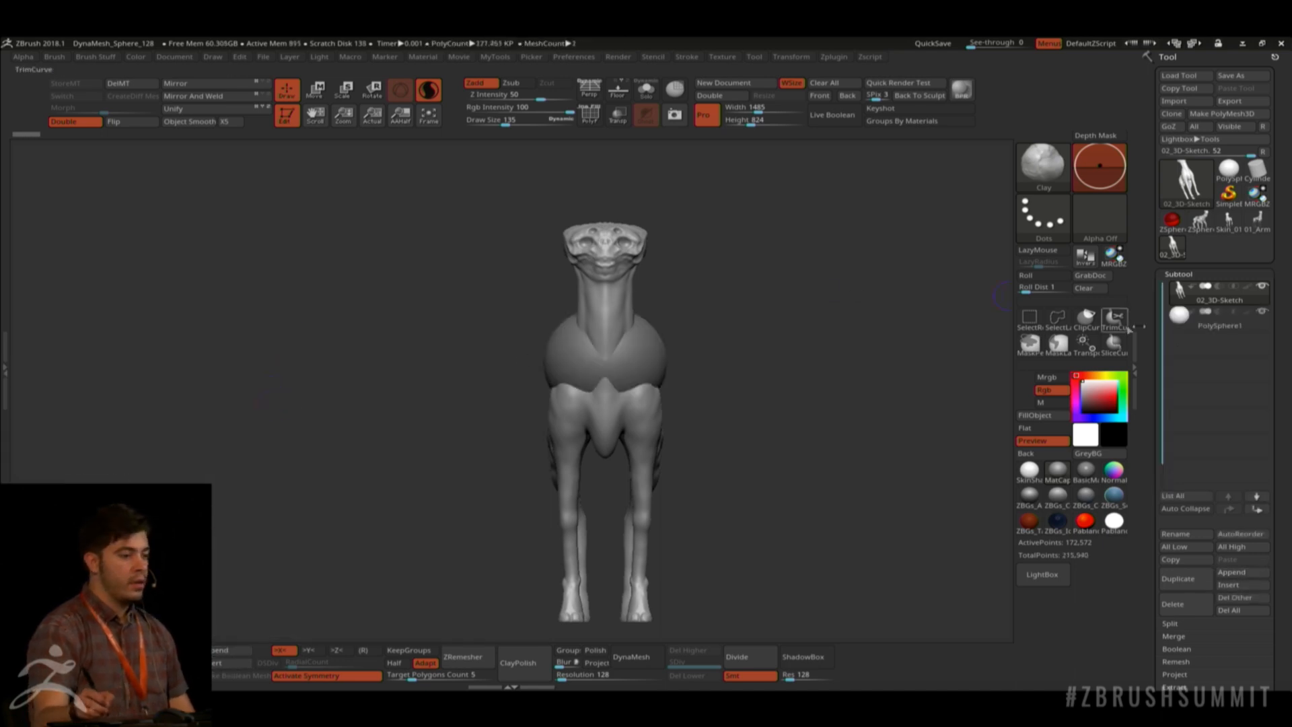
pyautogui.click(1213, 325)
pyautogui.keyDown('alt'); pyautogui.moveTo(786, 359); pyautogui.dragTo(609, 234); pyautogui.keyUp('alt')
pyautogui.press('w')
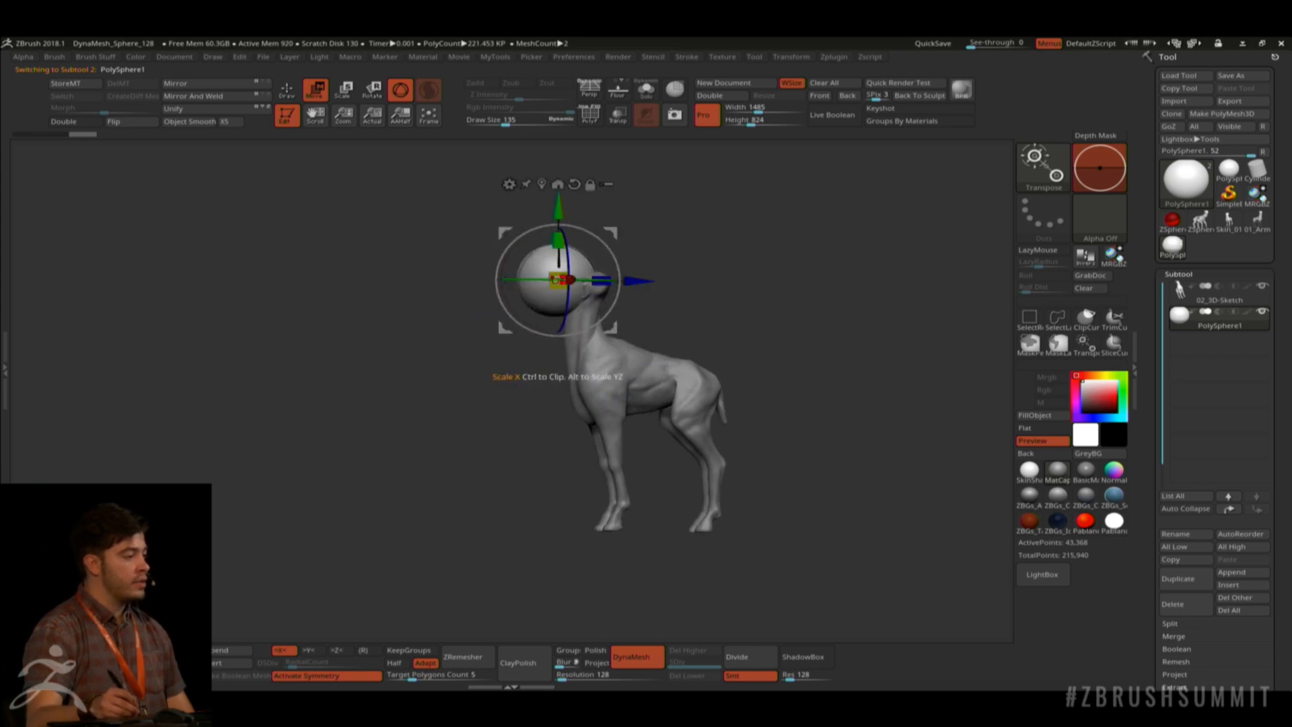
# Try to position the sphere with the gizmo while symmetry is active.
pyautogui.moveTo(673, 323); pyautogui.dragTo(704, 324)
pyautogui.moveTo(559, 279); pyautogui.dragTo(523, 283)
pyautogui.moveTo(722, 230); pyautogui.dragTo(710, 458)
pyautogui.moveTo(741, 329); pyautogui.dragTo(738, 335)
pyautogui.hotkey('ctrl', 'z')
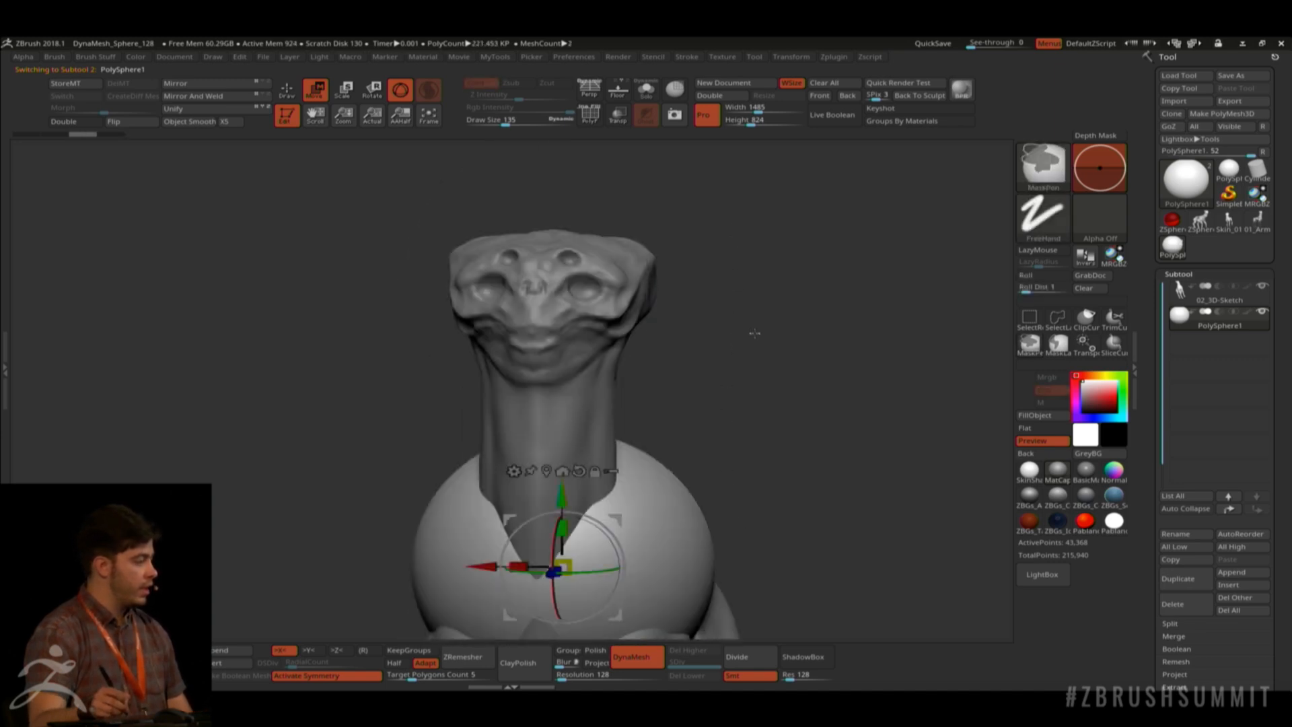
# Turn off symmetry and fit the scaled-down sphere into one of the large eye sockets as an eyeball.
pyautogui.press('x')
pyautogui.moveTo(617, 522); pyautogui.dragTo(477, 230)
pyautogui.moveTo(424, 276); pyautogui.dragTo(557, 353)
pyautogui.moveTo(613, 222); pyautogui.dragTo(707, 225)
pyautogui.moveTo(482, 323)
pyautogui.keyDown('alt'); pyautogui.mouseDown()
pyautogui.moveTo(490, 371)
pyautogui.moveTo(438, 385)
pyautogui.mouseUp(); pyautogui.keyUp('alt')
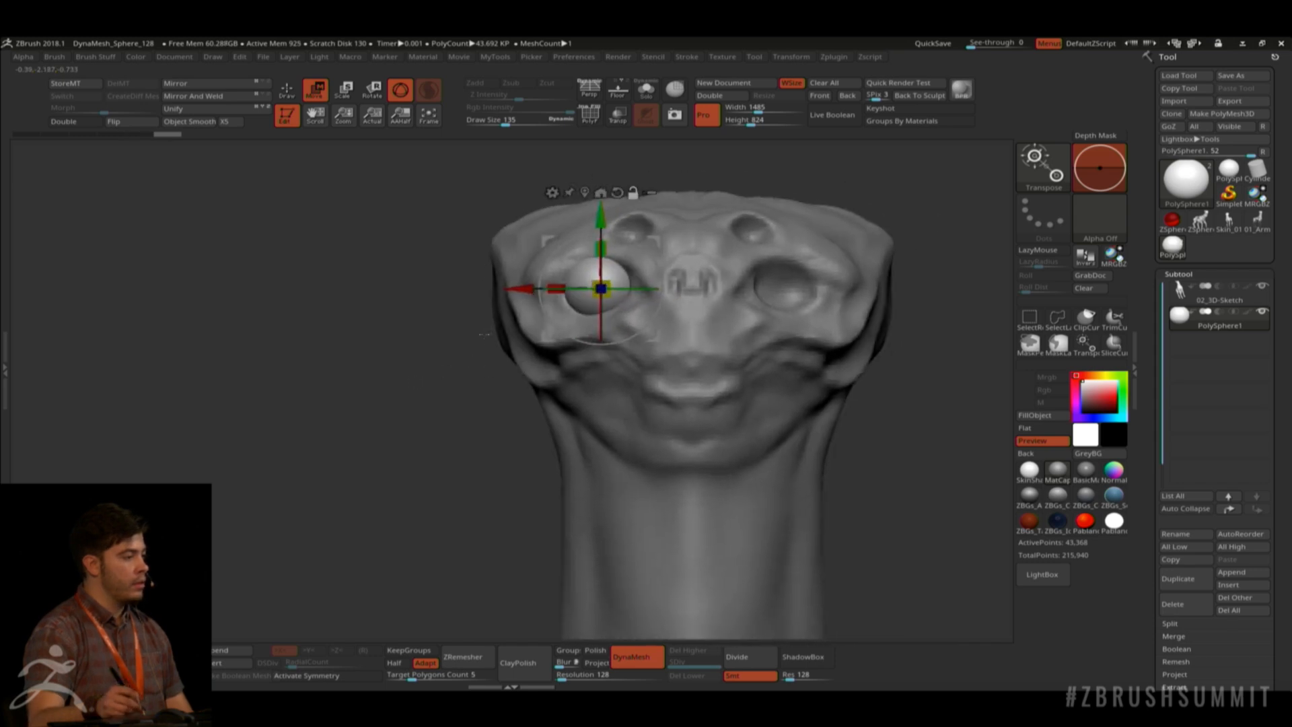
# Activate the 02_3D-Sketch subtool and select the Move brush with Draw Size 79.
pyautogui.press('q')
pyautogui.click(1208, 304)
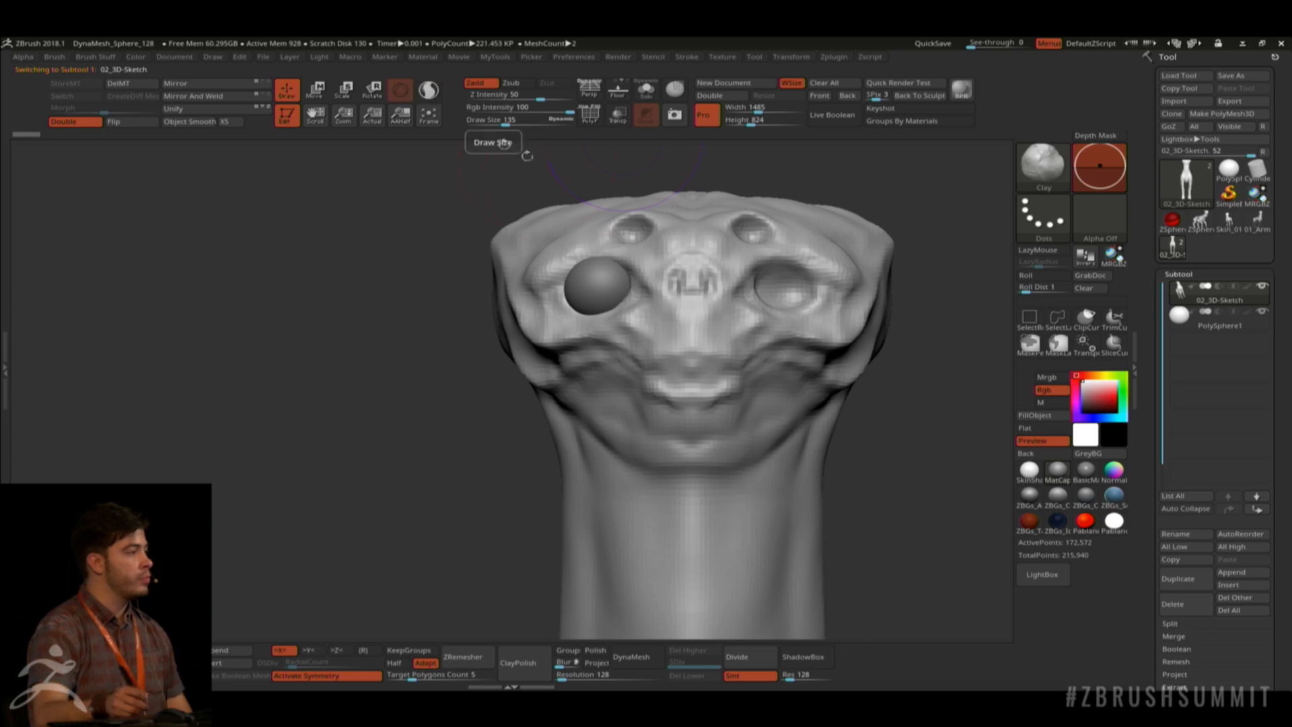
pyautogui.press('b')
pyautogui.press('m')
pyautogui.press('v')
pyautogui.press('space')
# Reshape the eye socket rims around the eyeball with the Move brush.
pyautogui.moveTo(630, 264)
pyautogui.mouseDown()
pyautogui.moveTo(592, 261)
pyautogui.moveTo(627, 272)
pyautogui.mouseUp()
pyautogui.moveTo(640, 277)
pyautogui.mouseDown()
pyautogui.moveTo(650, 292)
pyautogui.moveTo(612, 306)
pyautogui.moveTo(562, 308)
pyautogui.moveTo(564, 290)
pyautogui.mouseUp()
pyautogui.moveTo(565, 278); pyautogui.dragTo(575, 262)
pyautogui.moveTo(584, 256); pyautogui.dragTo(565, 283)
pyautogui.keyDown('alt'); pyautogui.moveTo(470, 419); pyautogui.dragTo(427, 202); pyautogui.keyUp('alt')
pyautogui.moveTo(739, 265); pyautogui.dragTo(412, 193)
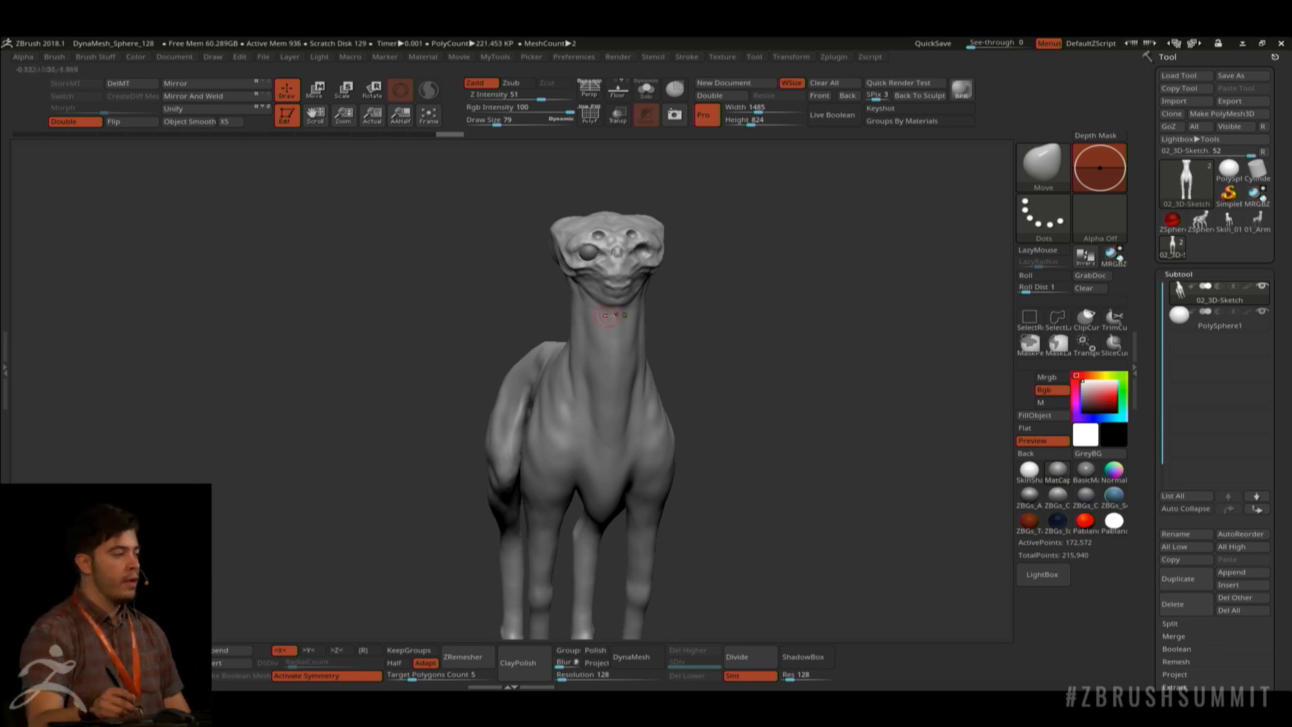
# Duplicate the 02_3D-Sketch subtool and delete the unwanted copy.
pyautogui.moveTo(705, 315); pyautogui.dragTo(685, 316)
pyautogui.click(1178, 579)
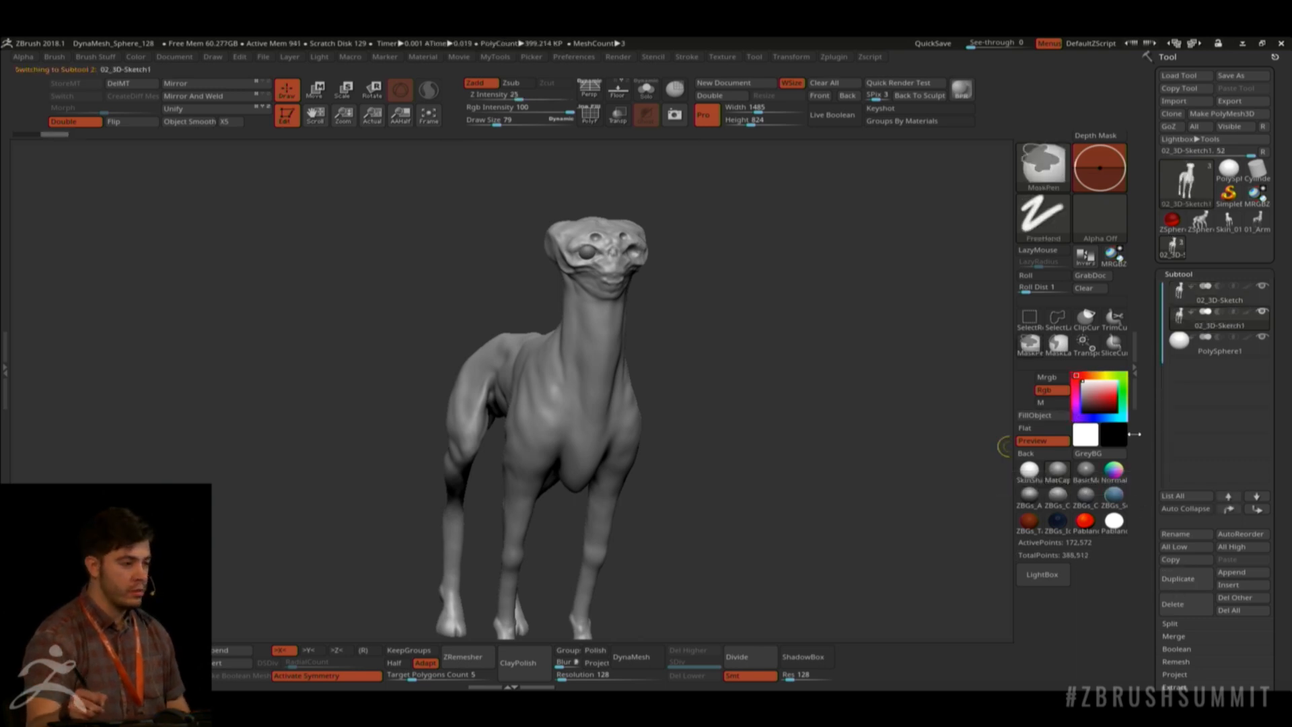
pyautogui.click(1194, 609)
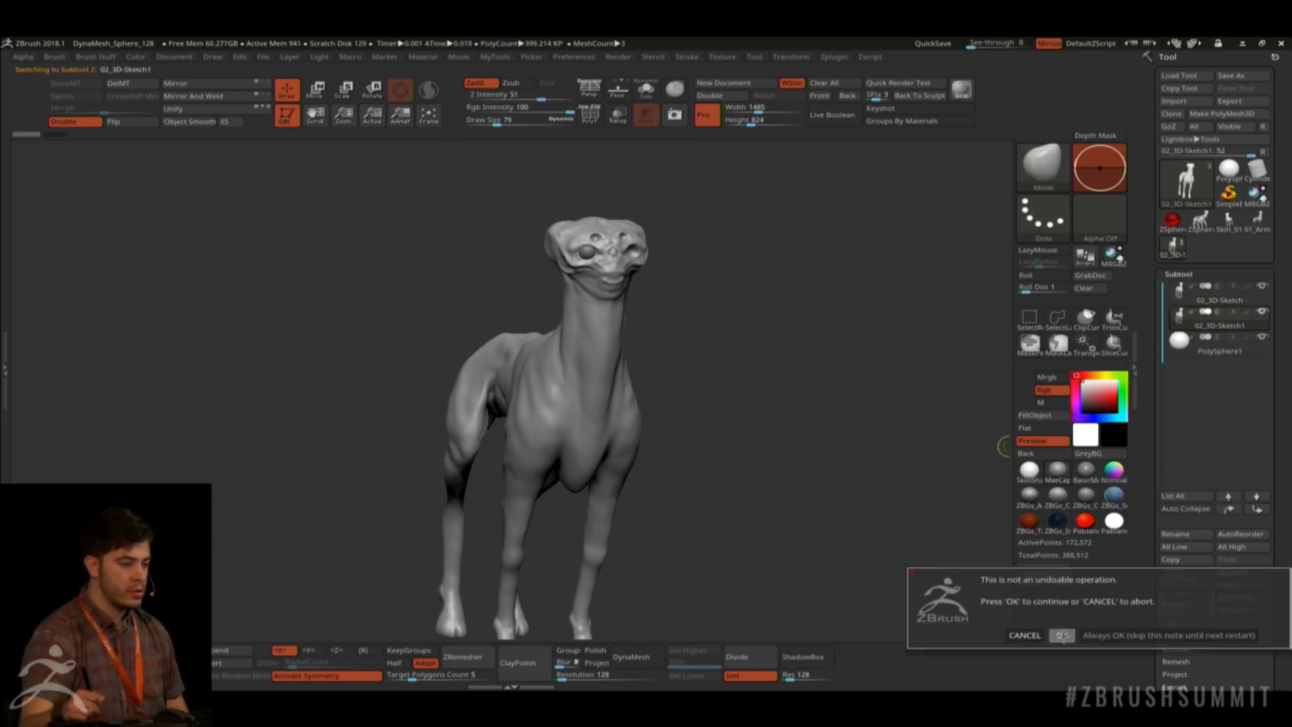
pyautogui.click(1062, 636)
# Duplicate the eyeball sphere and mirror the copy into the opposite eye socket.
pyautogui.click(1182, 584)
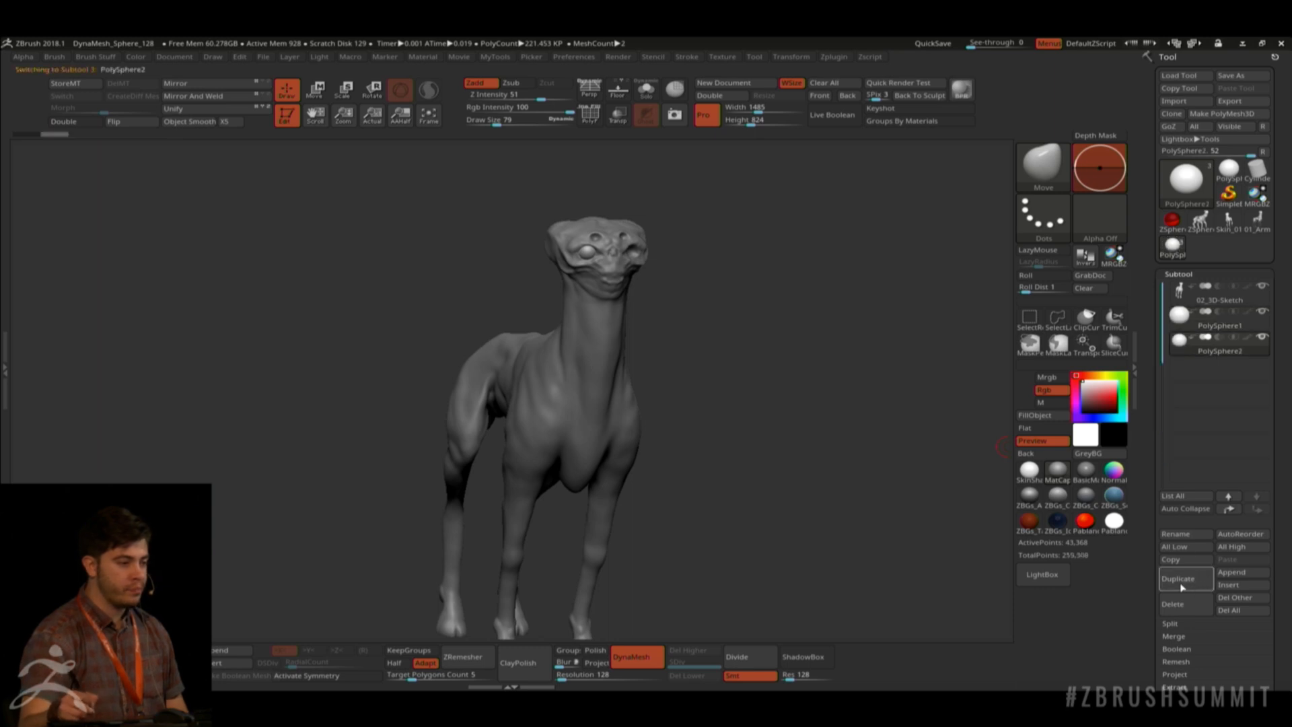
pyautogui.keyDown('shift'); pyautogui.moveTo(692, 314); pyautogui.dragTo(619, 309); pyautogui.keyUp('shift')
pyautogui.click(227, 86)
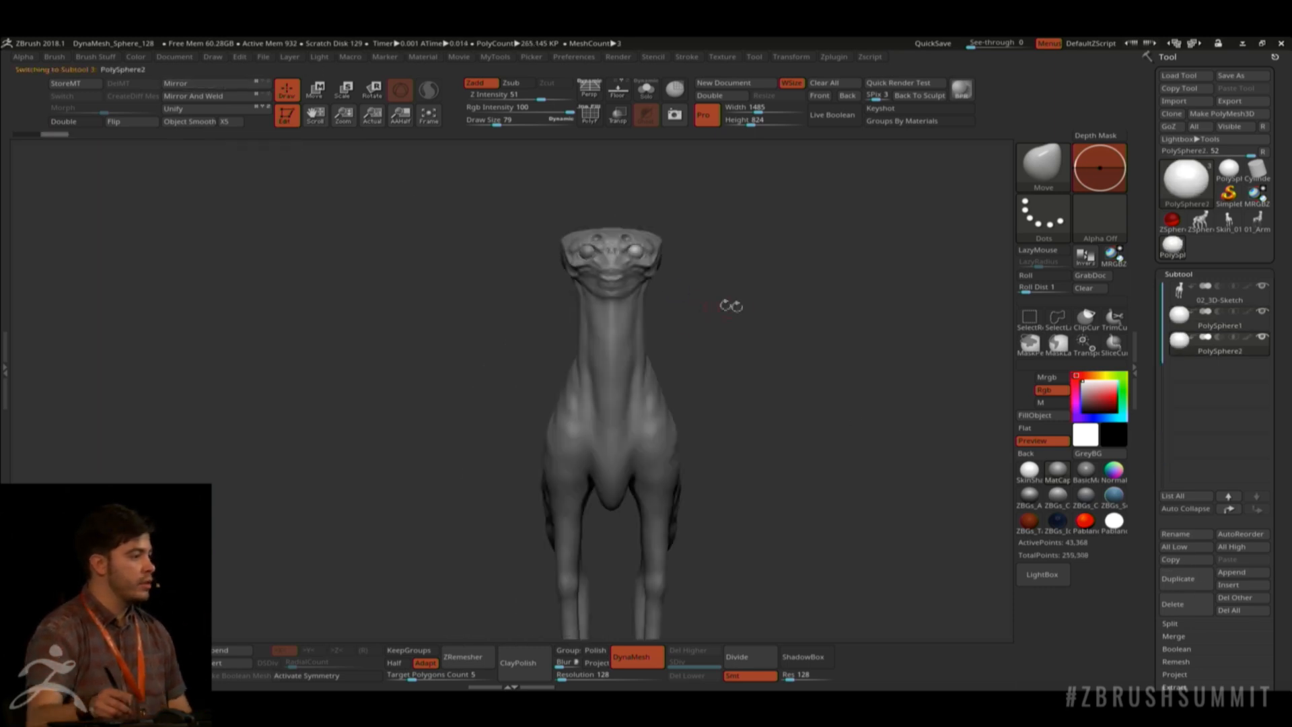
# Make the 02_3D-Sketch subtool active again and check the creature with both eyes from the front.
pyautogui.keyDown('alt'); pyautogui.moveTo(731, 306); pyautogui.dragTo(704, 351); pyautogui.keyUp('alt')
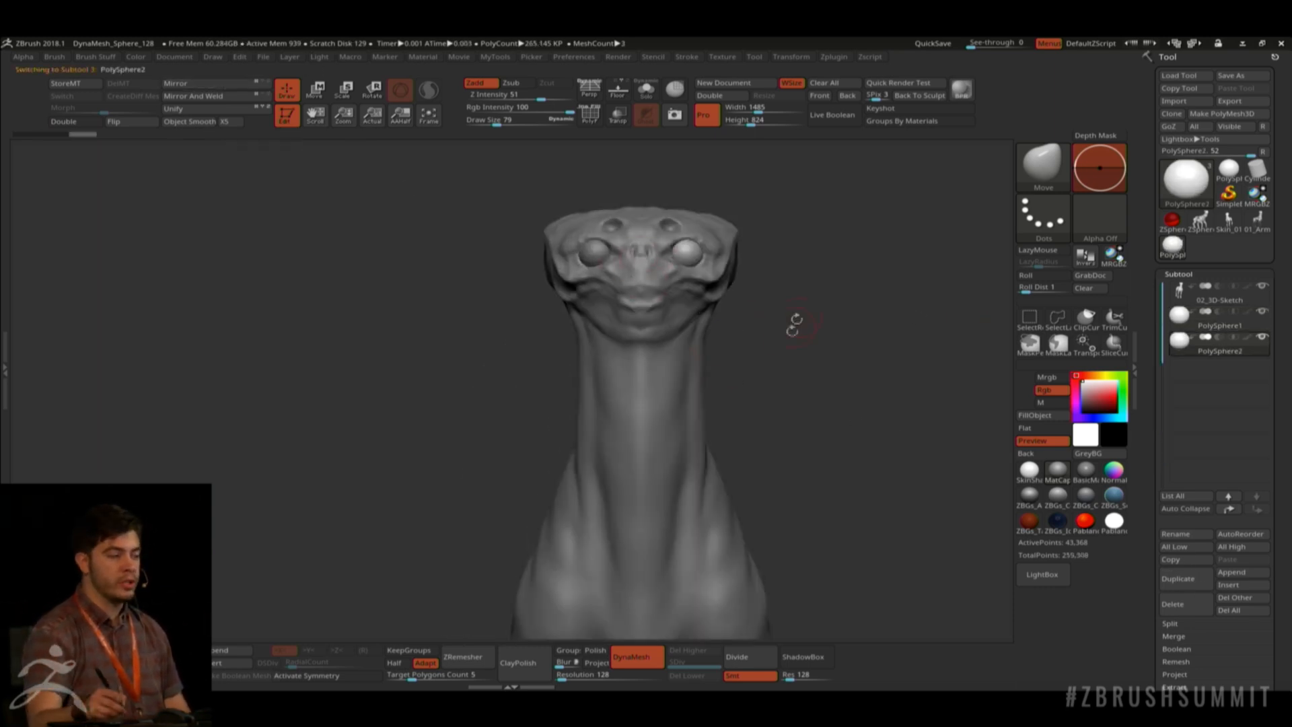
pyautogui.moveTo(795, 323)
pyautogui.mouseDown()
pyautogui.moveTo(836, 388)
pyautogui.moveTo(832, 336)
pyautogui.moveTo(786, 332)
pyautogui.mouseUp()
pyautogui.click(1211, 293)
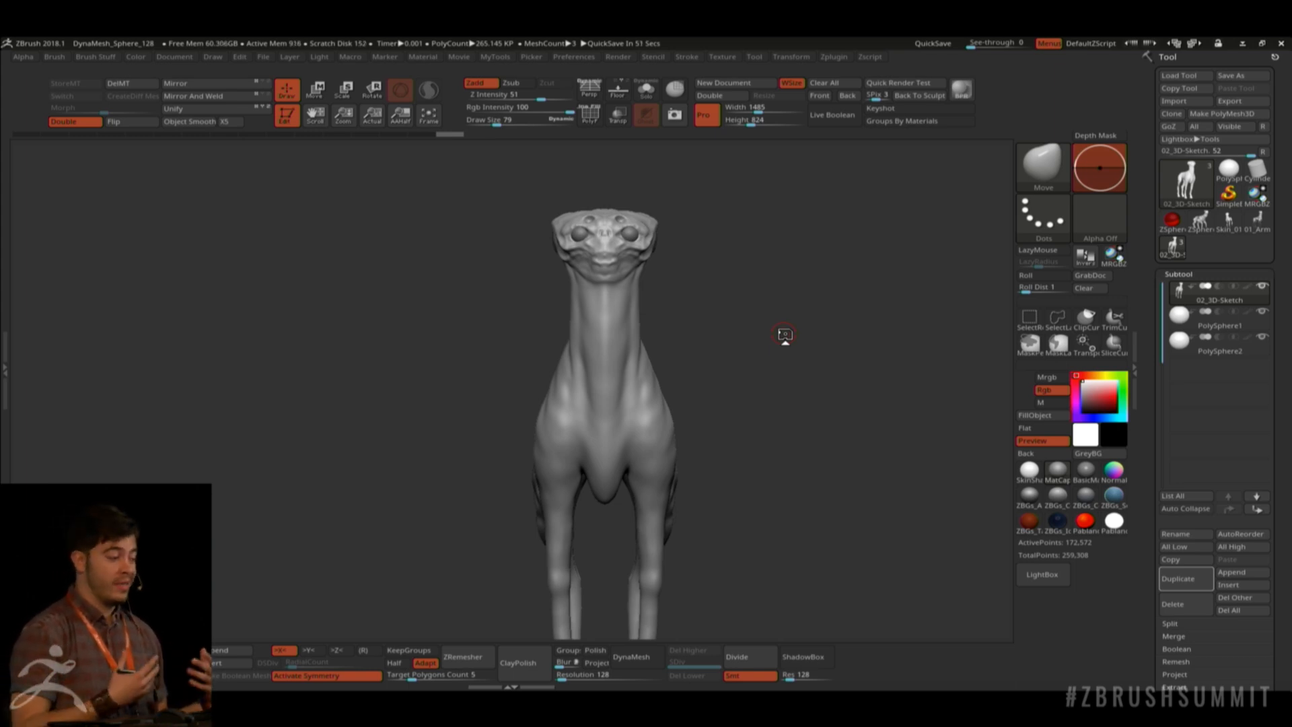
pyautogui.moveTo(683, 297); pyautogui.dragTo(709, 303)
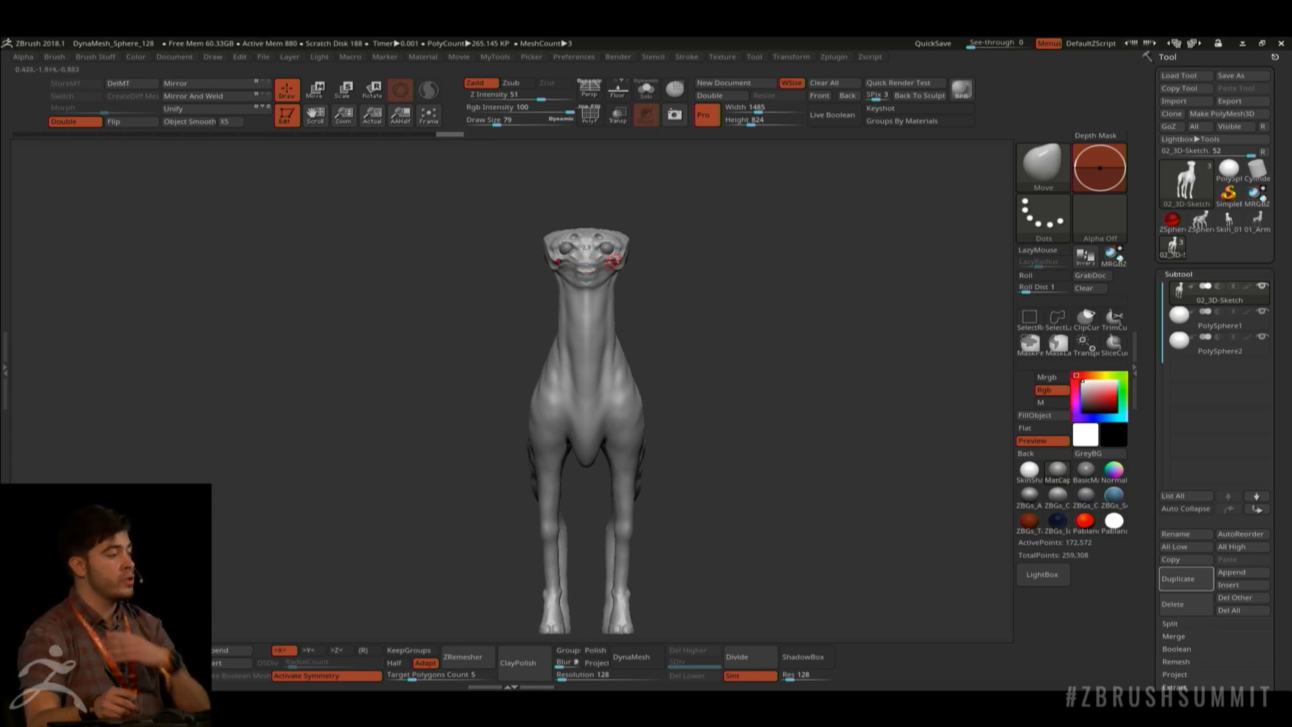
# Switch to the Cylinder3D primitive and convert it to a PolyMesh3D.
pyautogui.moveTo(637, 214); pyautogui.dragTo(709, 274)
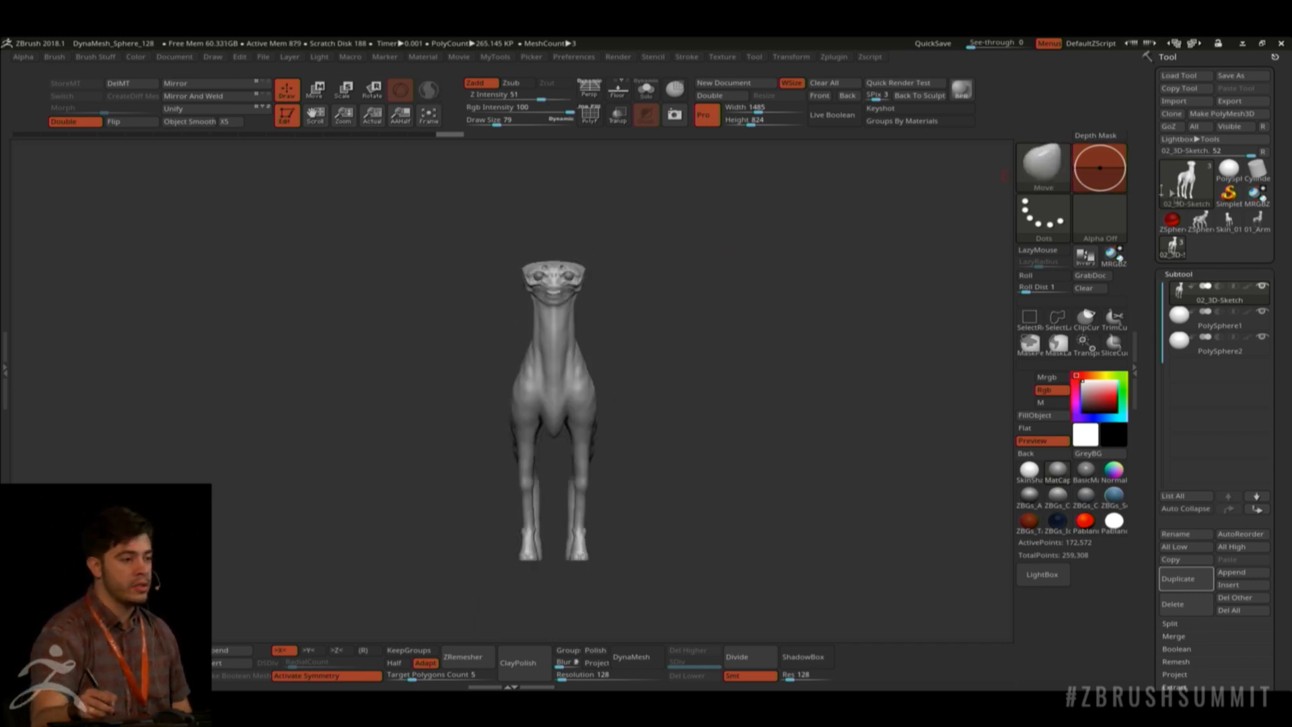
pyautogui.click(1256, 170)
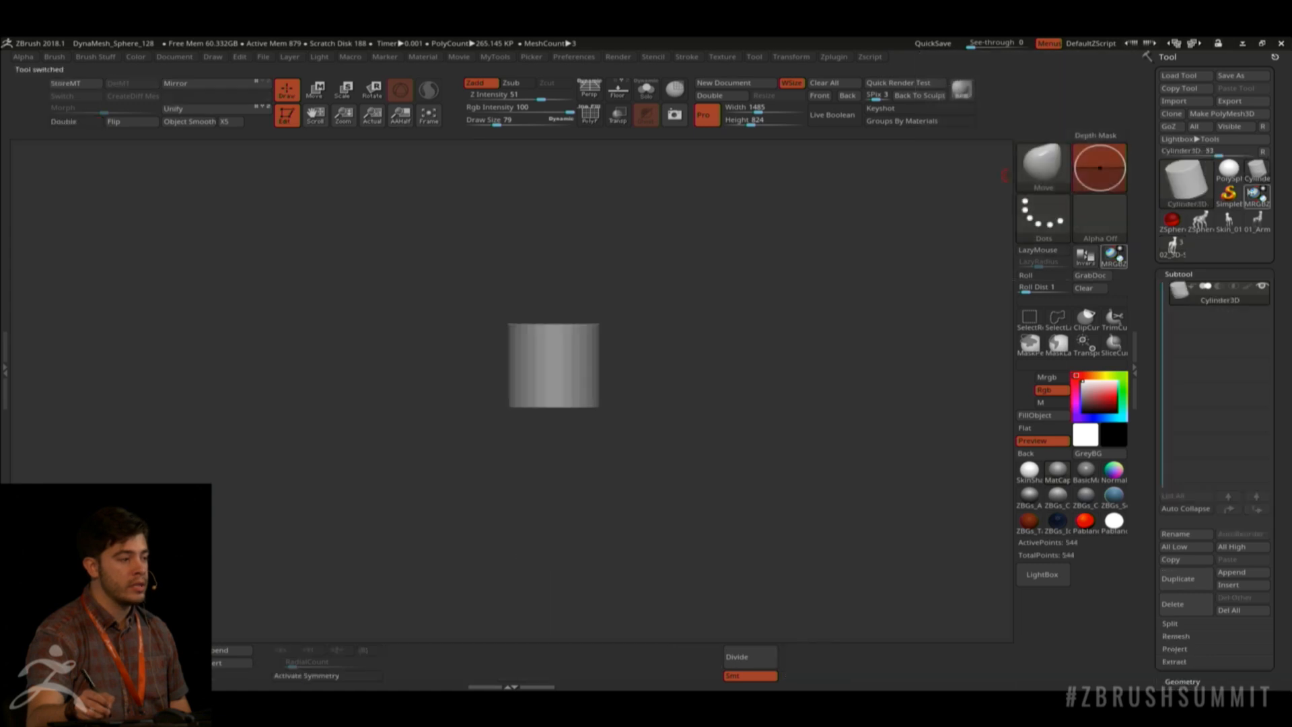
pyautogui.click(1226, 117)
pyautogui.keyDown('alt'); pyautogui.moveTo(680, 418); pyautogui.dragTo(701, 375); pyautogui.keyUp('alt')
# Stretch the cylinder along its length, slim it into a long thin rod and check its polygon wireframe.
pyautogui.press('w')
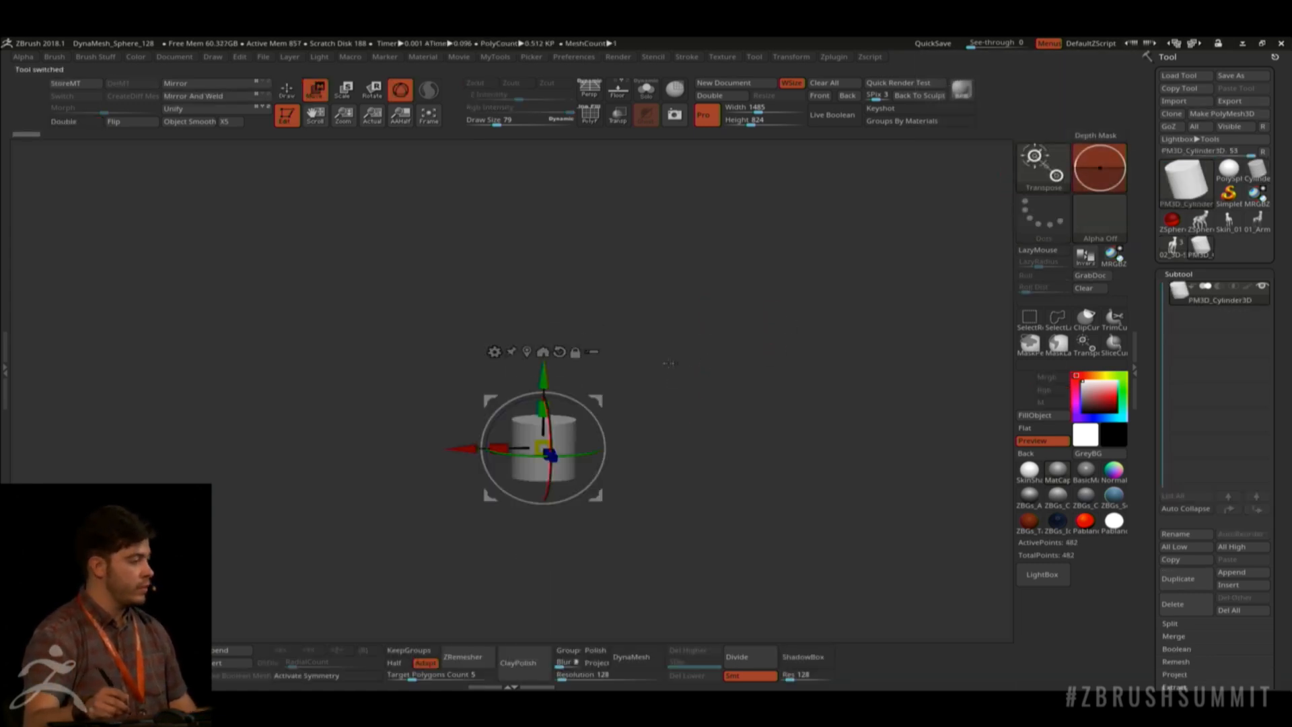
pyautogui.moveTo(525, 412); pyautogui.dragTo(568, 238)
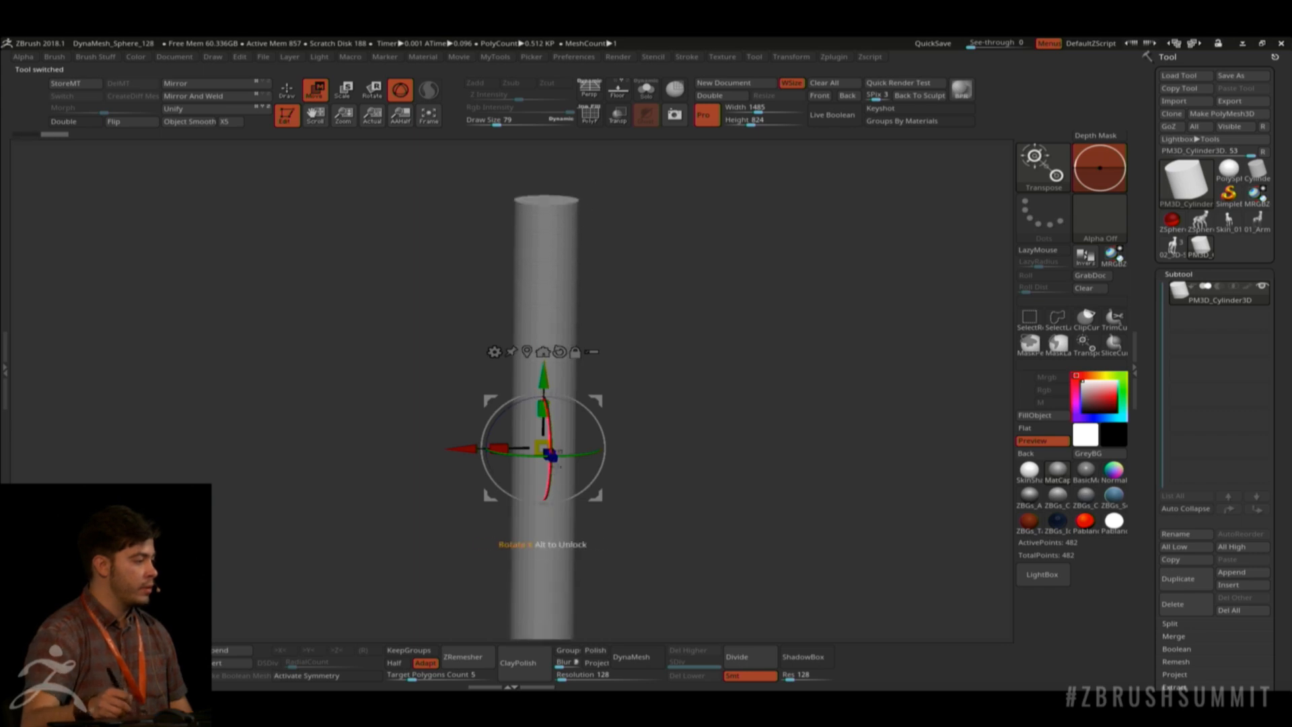
pyautogui.moveTo(542, 447); pyautogui.dragTo(591, 528)
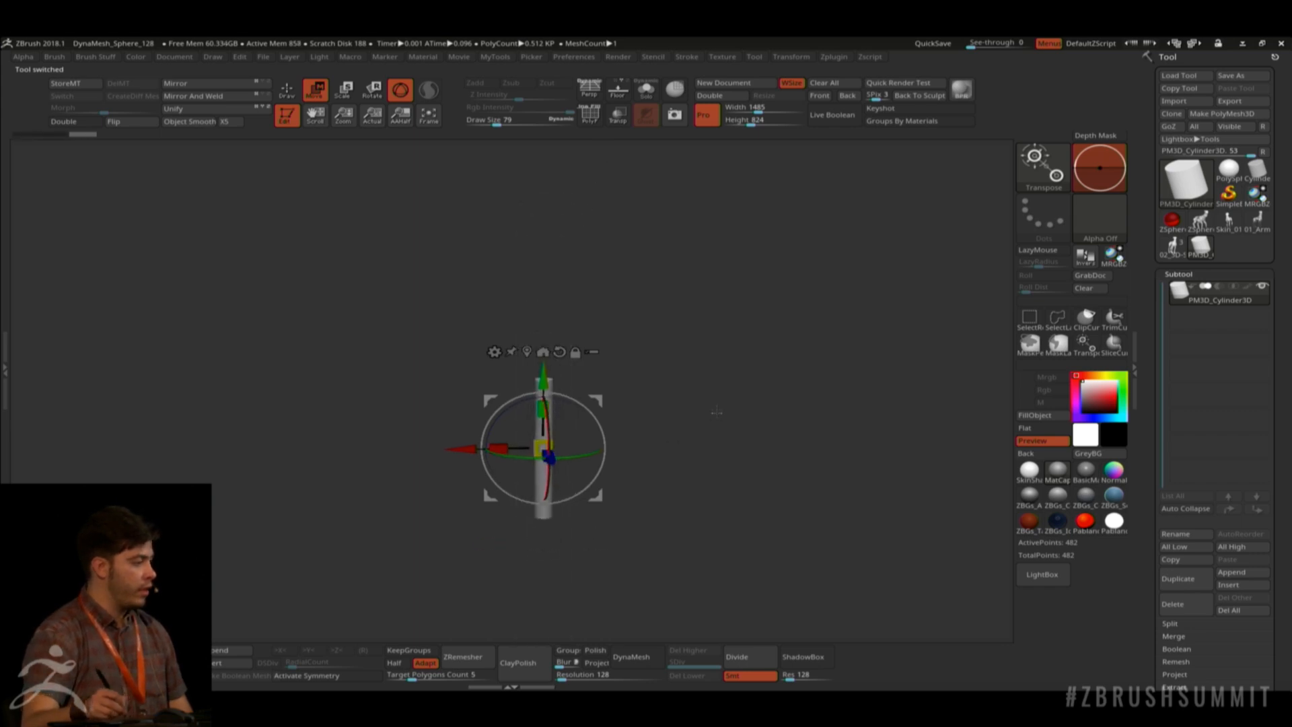
pyautogui.moveTo(715, 409); pyautogui.dragTo(673, 412)
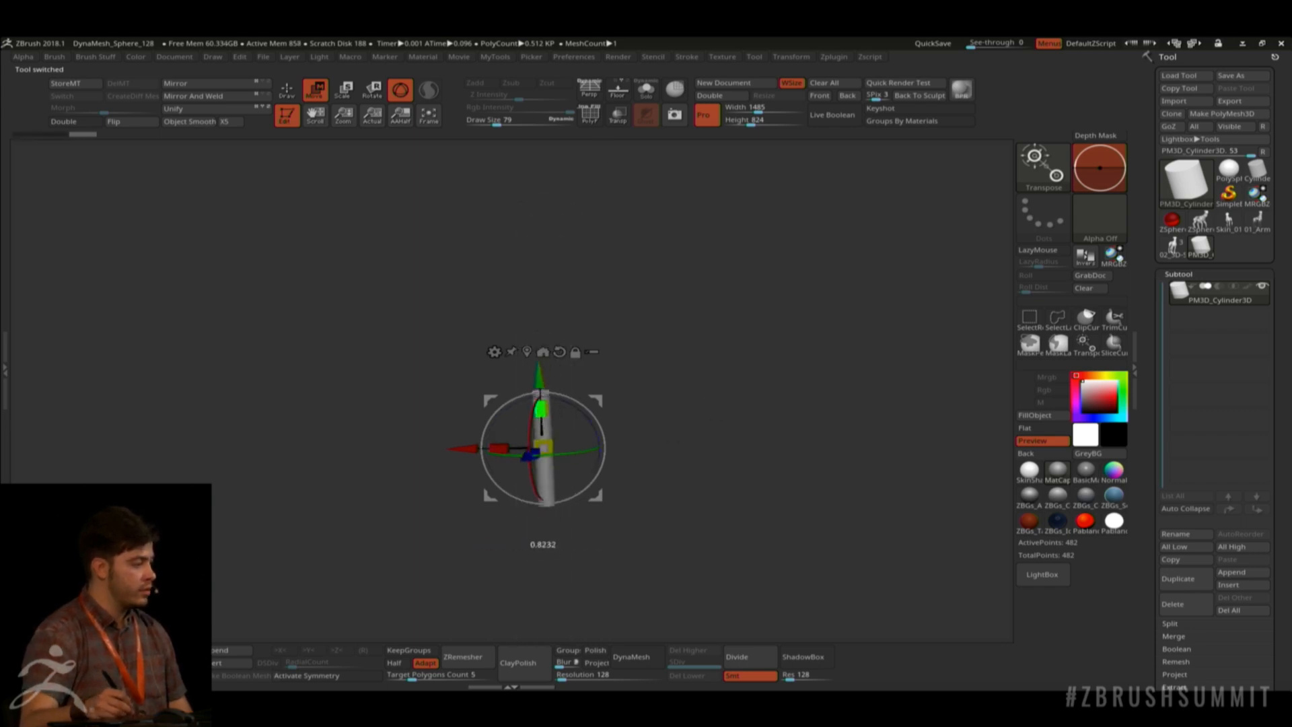
pyautogui.press('q')
pyautogui.moveTo(712, 372)
pyautogui.mouseDown()
pyautogui.moveTo(690, 357)
pyautogui.moveTo(699, 393)
pyautogui.mouseUp()
pyautogui.hotkey('shift', 'f')
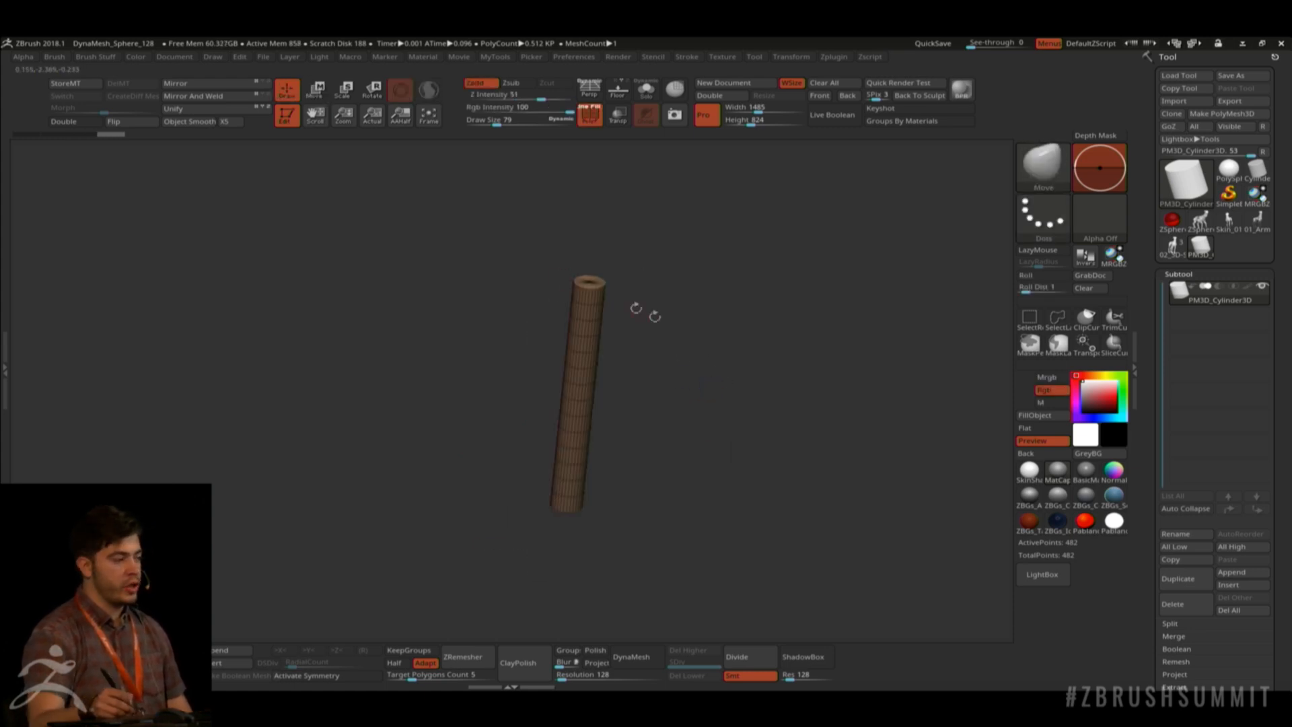
pyautogui.moveTo(635, 307); pyautogui.dragTo(536, 267)
pyautogui.hotkey('shift', 'f')
pyautogui.keyDown('ctrl'); pyautogui.moveTo(632, 300); pyautogui.dragTo(675, 333, button='right'); pyautogui.keyUp('ctrl')
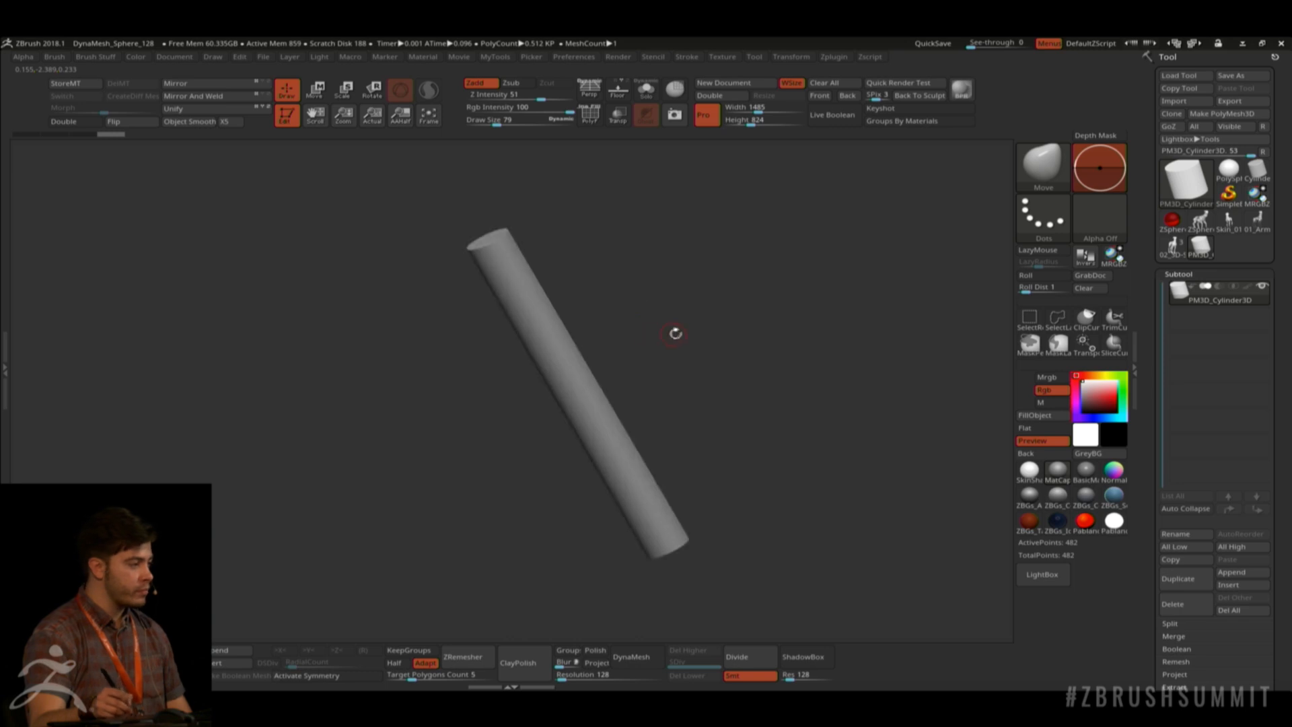
# Turn on radial symmetry around the Y axis only, with a radial count of 16.
pyautogui.click(308, 674)
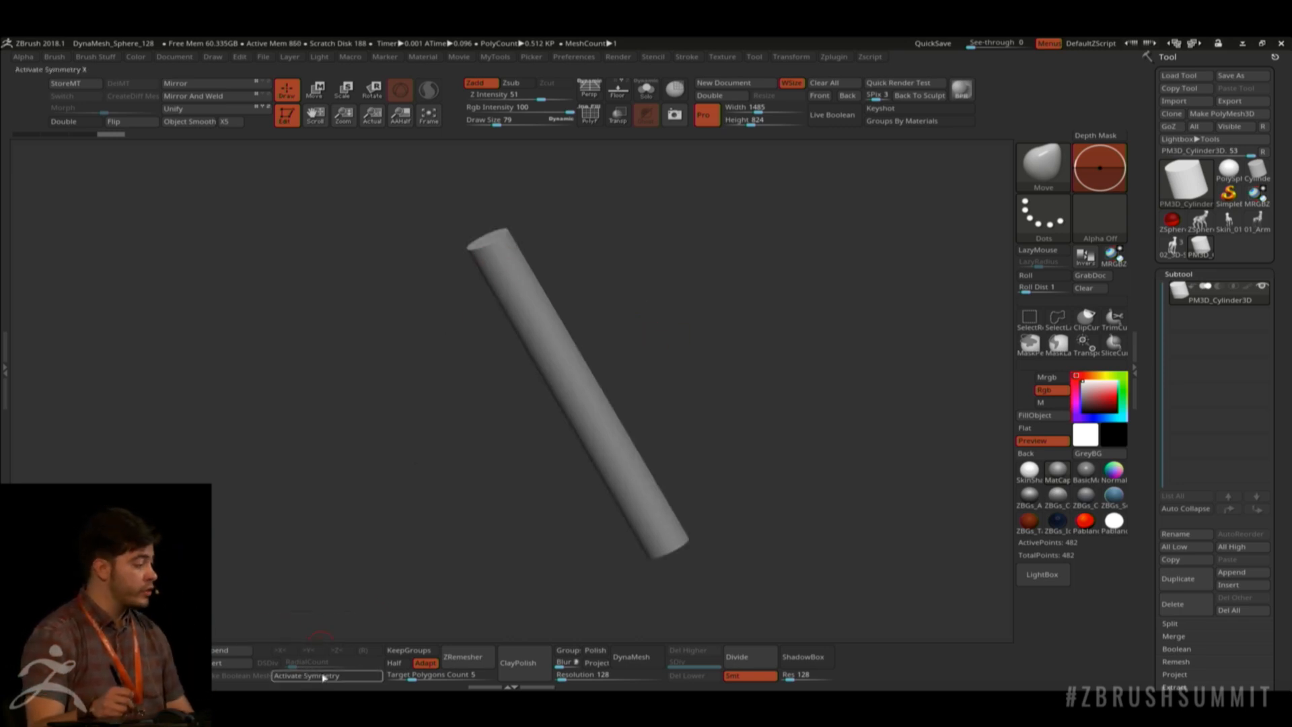
pyautogui.click(363, 651)
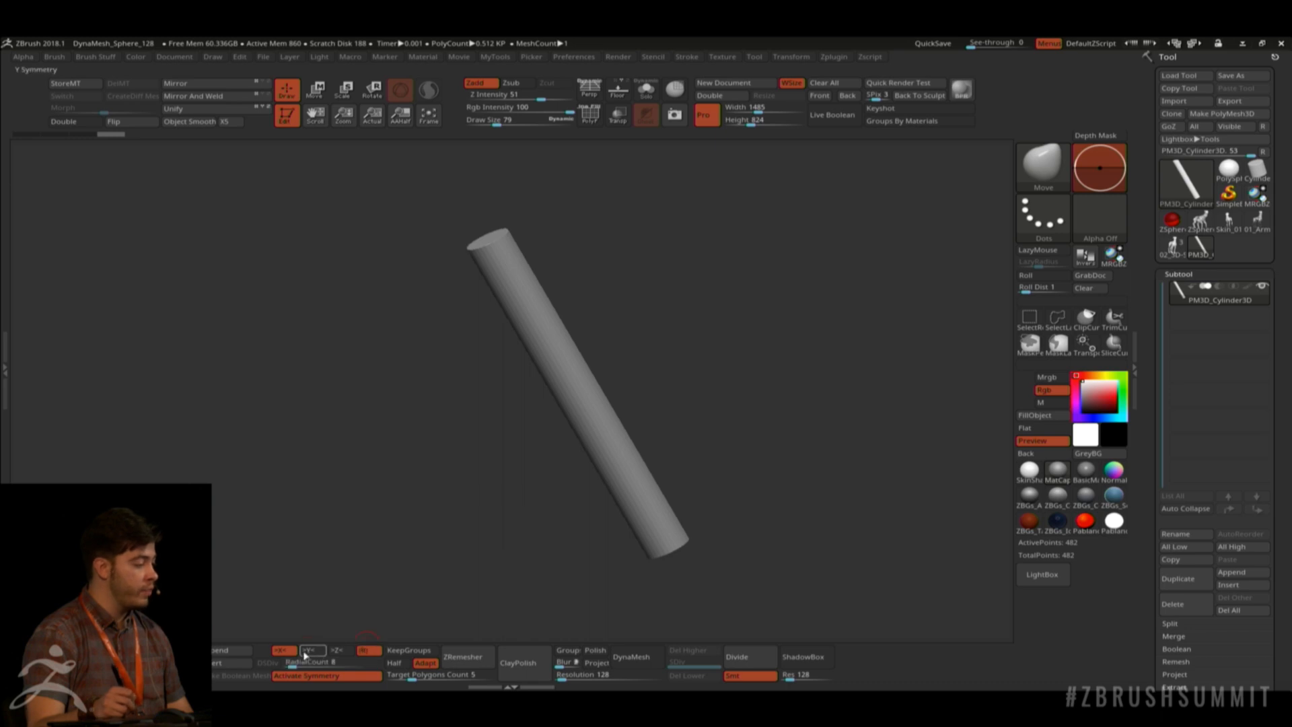
pyautogui.click(309, 650)
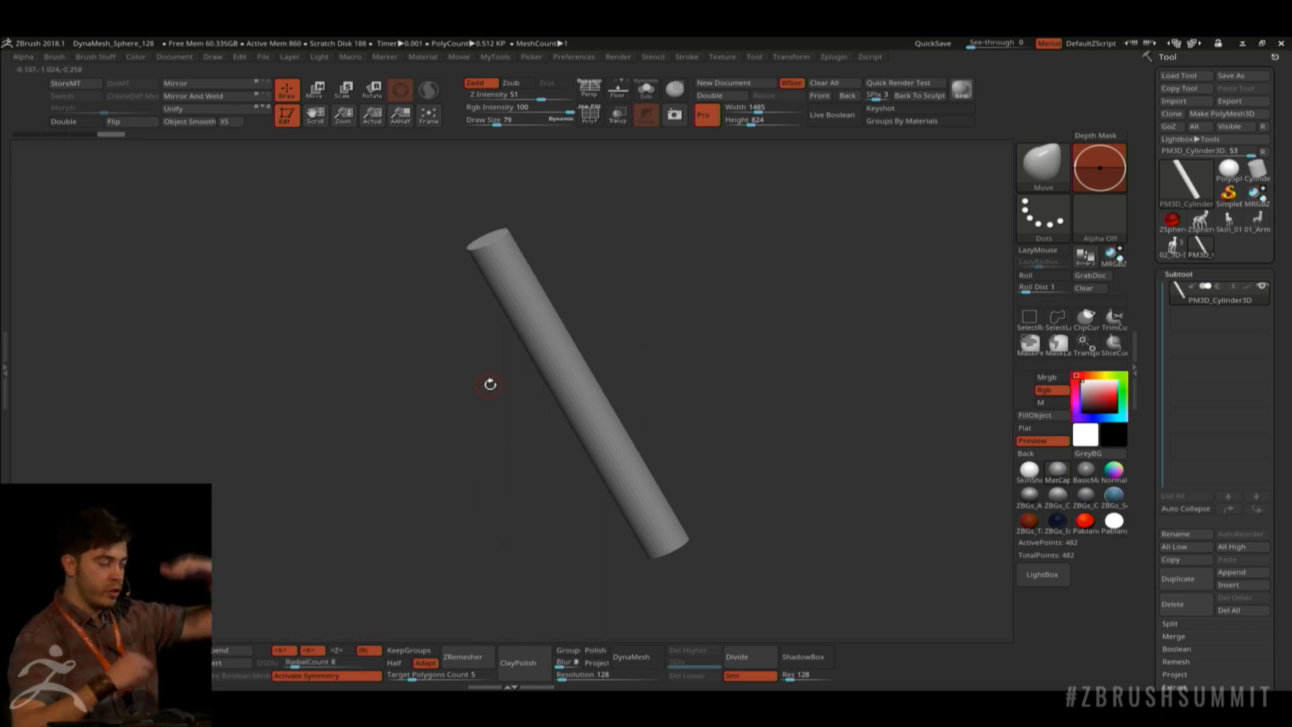
pyautogui.click(286, 652)
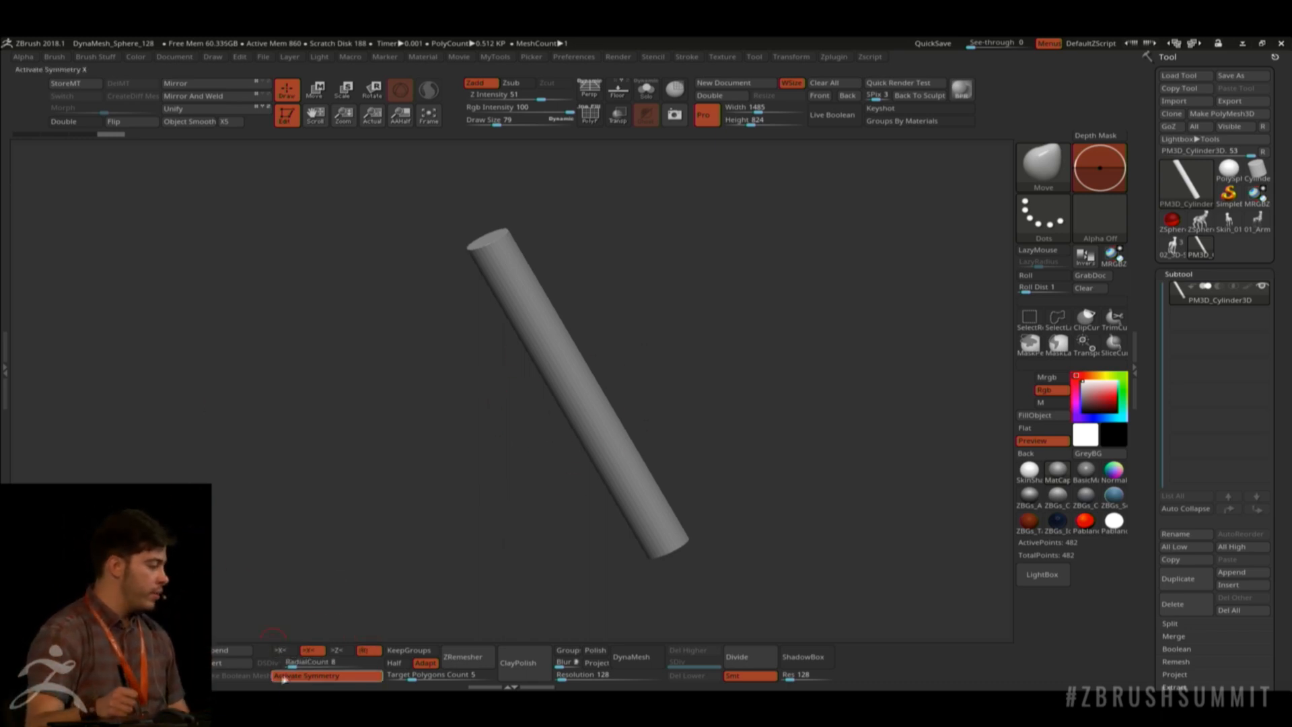
pyautogui.click(300, 661)
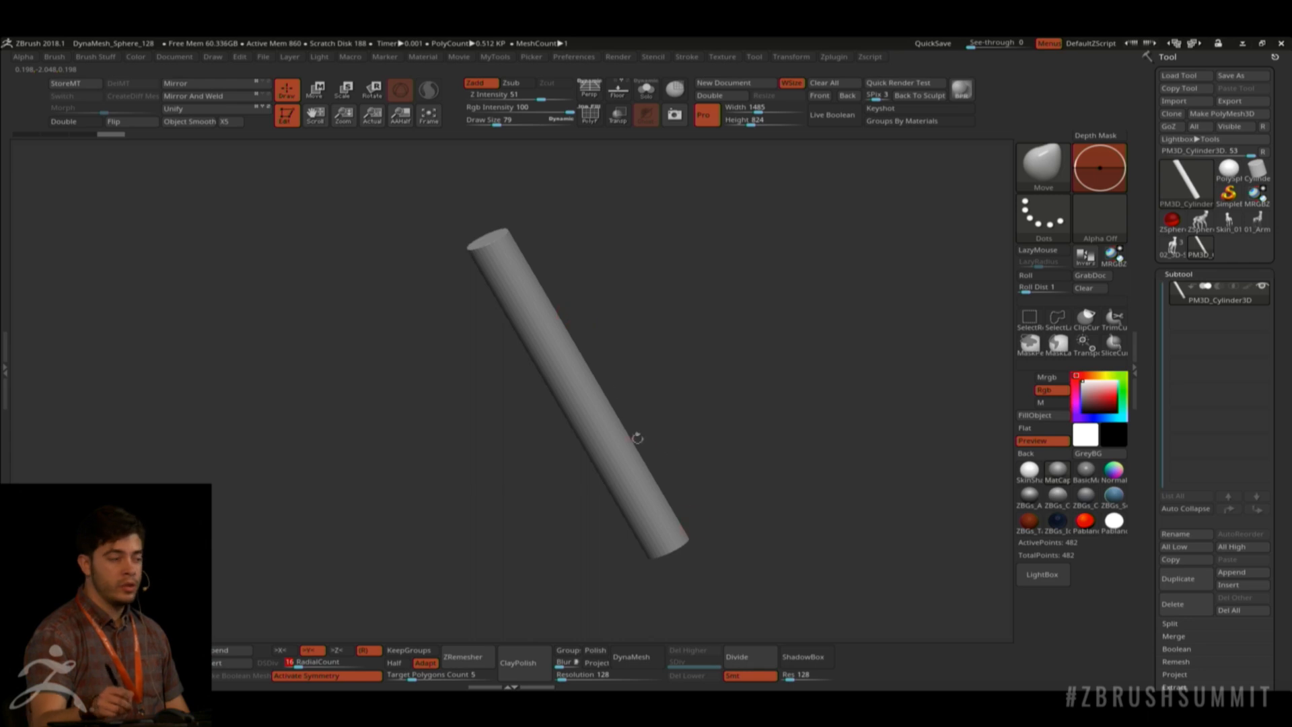
# Set the draw size to 116, choose the Standard brush and enable Sculptris Pro mode.
pyautogui.moveTo(673, 331)
pyautogui.keyDown('shift'); pyautogui.mouseDown()
pyautogui.moveTo(683, 329)
pyautogui.moveTo(672, 300)
pyautogui.moveTo(657, 323)
pyautogui.moveTo(666, 302)
pyautogui.moveTo(652, 285)
pyautogui.mouseUp(); pyautogui.keyUp('shift')
pyautogui.press('space')
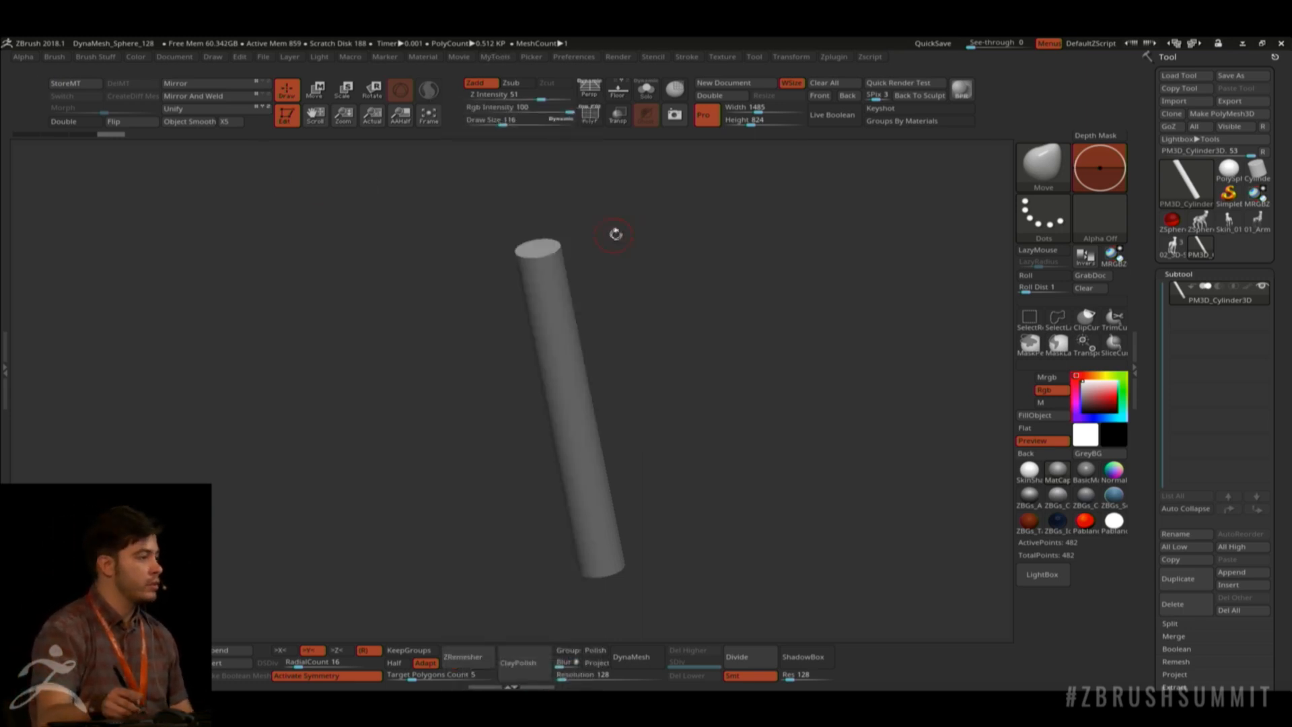
pyautogui.press('2')
pyautogui.press('1')
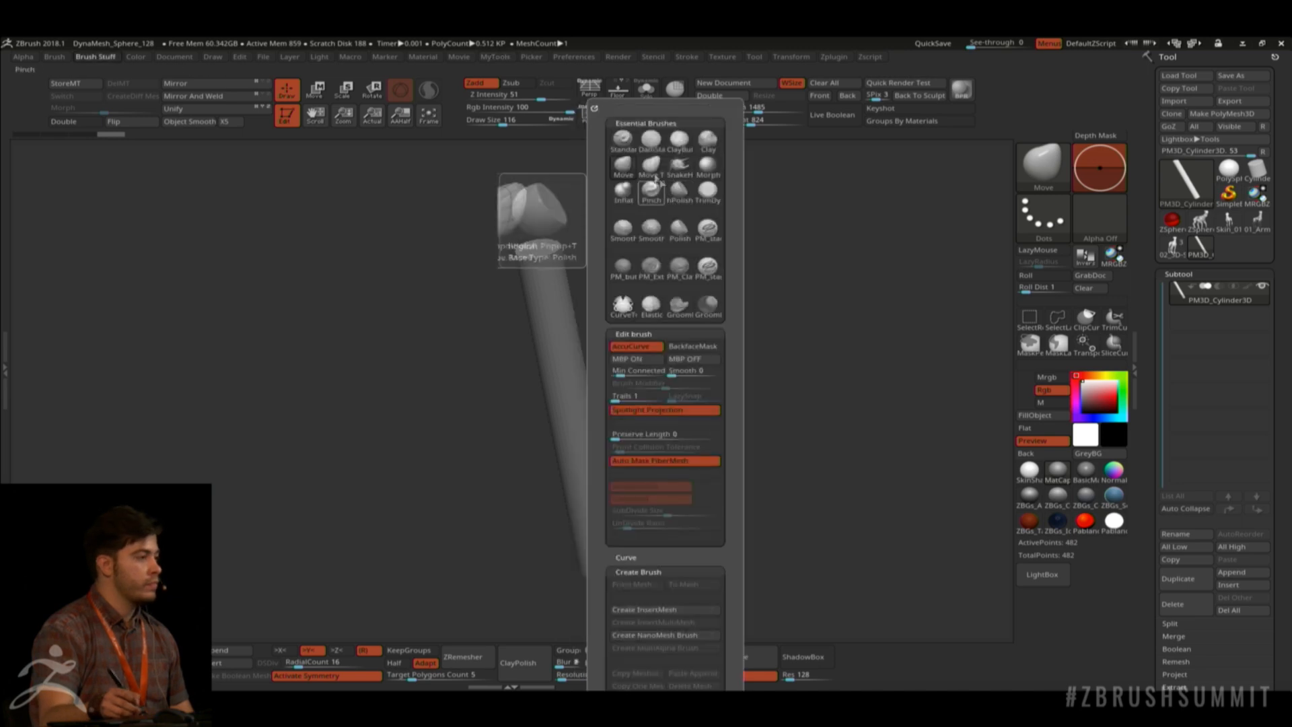
pyautogui.click(623, 140)
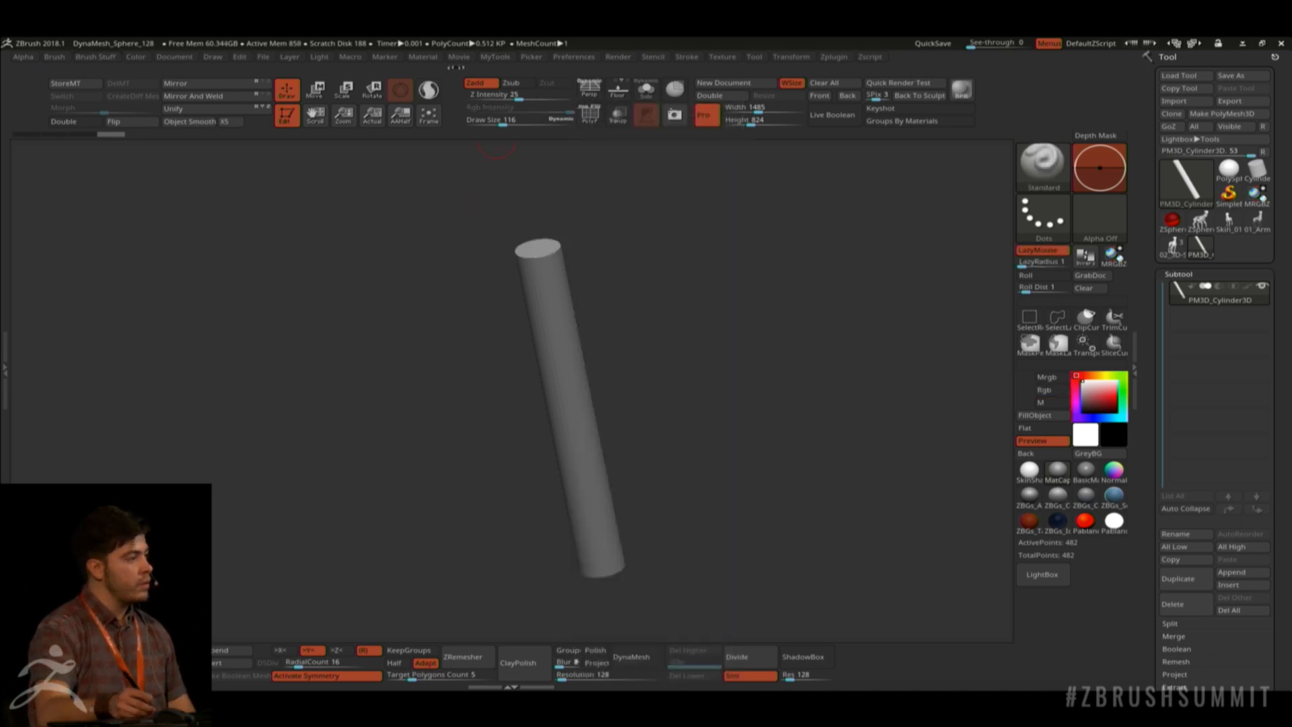
pyautogui.click(434, 96)
# Smooth the whole rod at draw size 156 in Sculptris Pro mode to refine its mesh and round its ends.
pyautogui.moveTo(614, 217)
pyautogui.mouseDown()
pyautogui.moveTo(684, 306)
pyautogui.moveTo(641, 205)
pyautogui.moveTo(618, 289)
pyautogui.mouseUp()
pyautogui.keyDown('alt'); pyautogui.moveTo(628, 241); pyautogui.dragTo(636, 254); pyautogui.keyUp('alt')
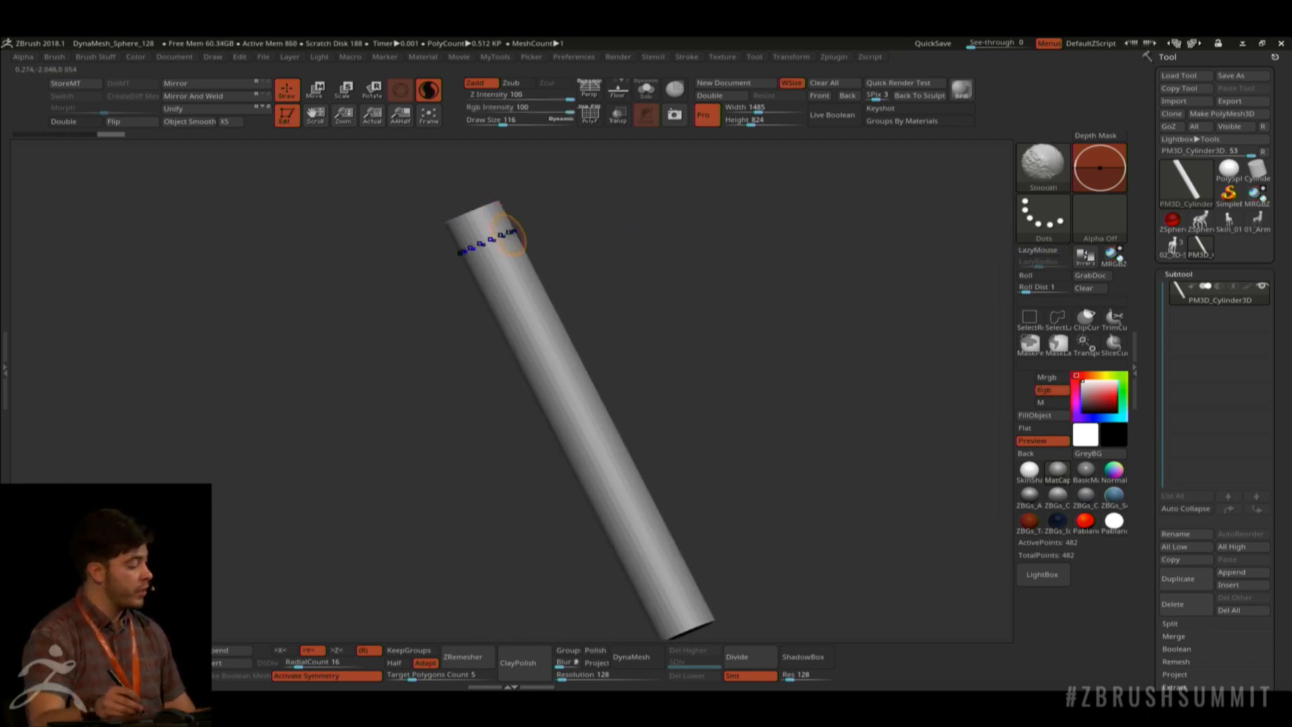
pyautogui.hotkey('shift', 'f')
pyautogui.press('space')
pyautogui.moveTo(605, 236); pyautogui.dragTo(611, 236)
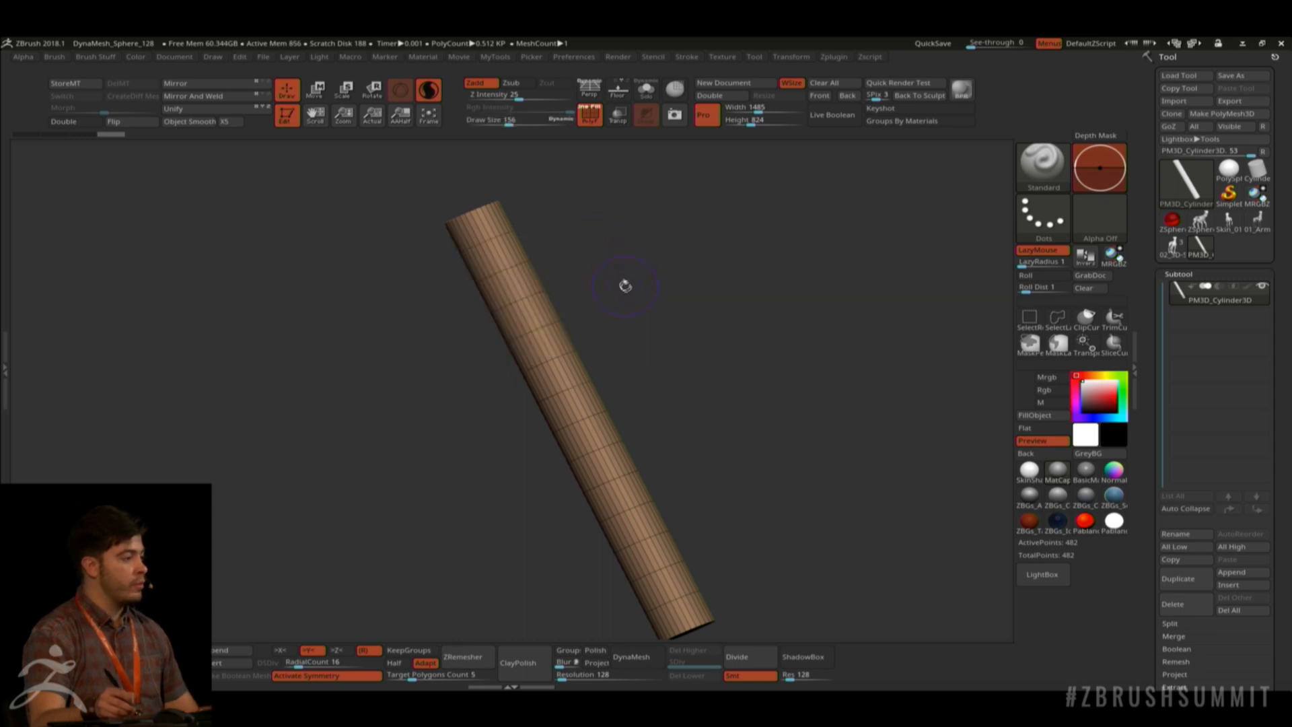
pyautogui.moveTo(624, 285)
pyautogui.keyDown('alt'); pyautogui.mouseDown()
pyautogui.moveTo(607, 251)
pyautogui.moveTo(619, 263)
pyautogui.mouseUp(); pyautogui.keyUp('alt')
pyautogui.moveTo(508, 296)
pyautogui.keyDown('shift'); pyautogui.mouseDown()
pyautogui.moveTo(519, 289)
pyautogui.moveTo(587, 432)
pyautogui.moveTo(629, 557)
pyautogui.mouseUp(); pyautogui.keyUp('shift')
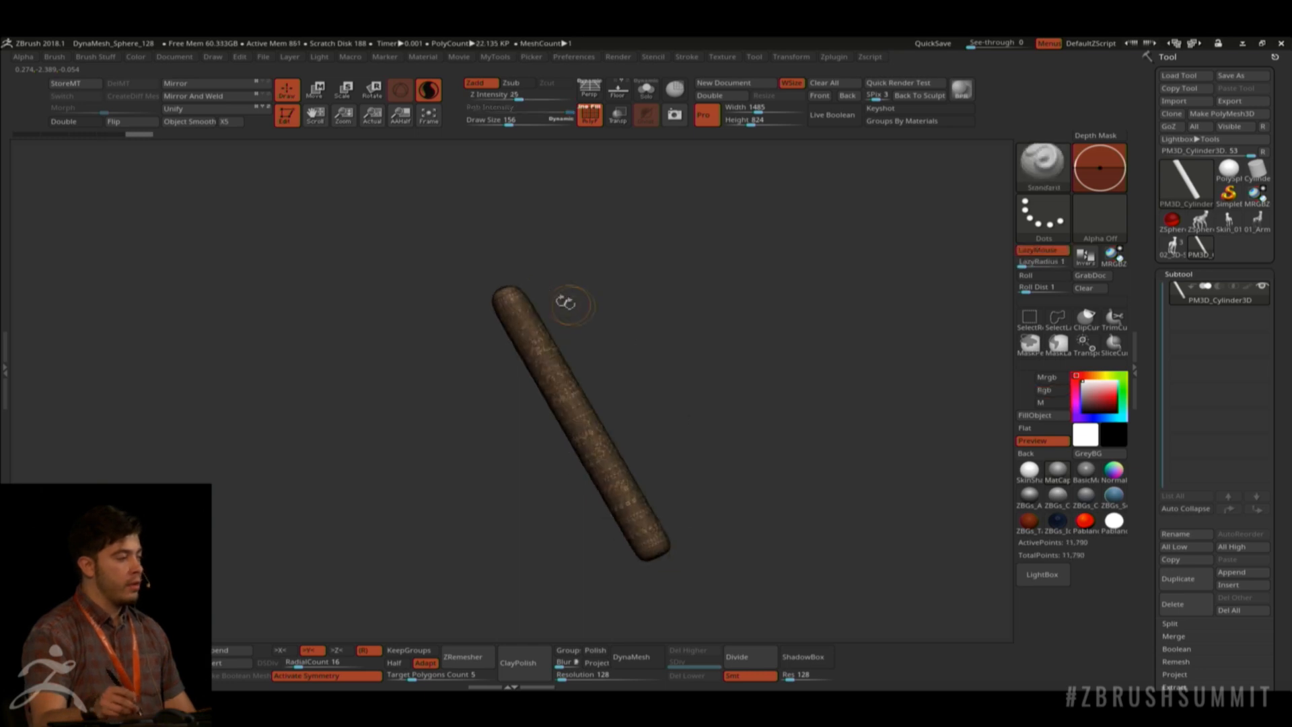
pyautogui.moveTo(568, 300)
pyautogui.keyDown('shift'); pyautogui.mouseDown()
pyautogui.moveTo(593, 326)
pyautogui.moveTo(647, 342)
pyautogui.mouseUp(); pyautogui.keyUp('shift')
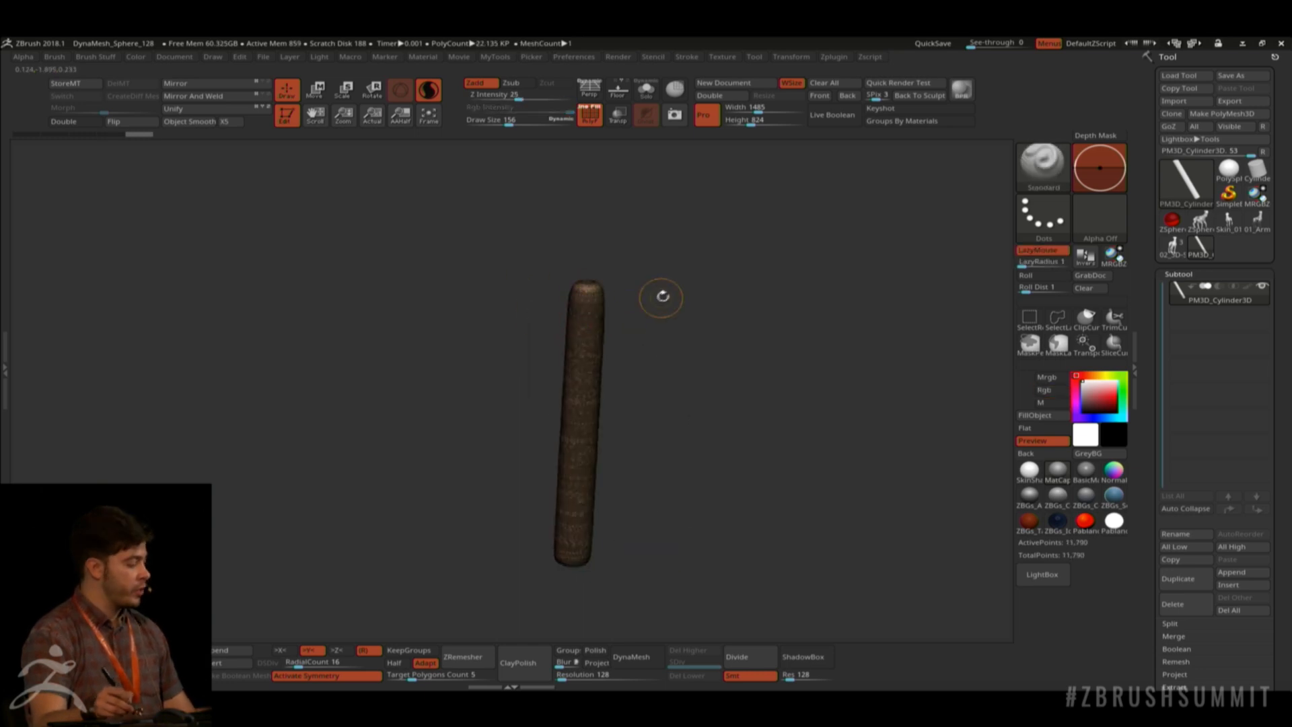
# Hide the wireframe, reduce the draw size to 29 and raise the first ring ridges below the rod's rounded tip.
pyautogui.hotkey('shift', 'f')
pyautogui.moveTo(662, 295)
pyautogui.mouseDown()
pyautogui.moveTo(686, 314)
pyautogui.moveTo(661, 259)
pyautogui.moveTo(684, 294)
pyautogui.mouseUp()
pyautogui.keyDown('alt'); pyautogui.moveTo(663, 250); pyautogui.dragTo(658, 410); pyautogui.keyUp('alt')
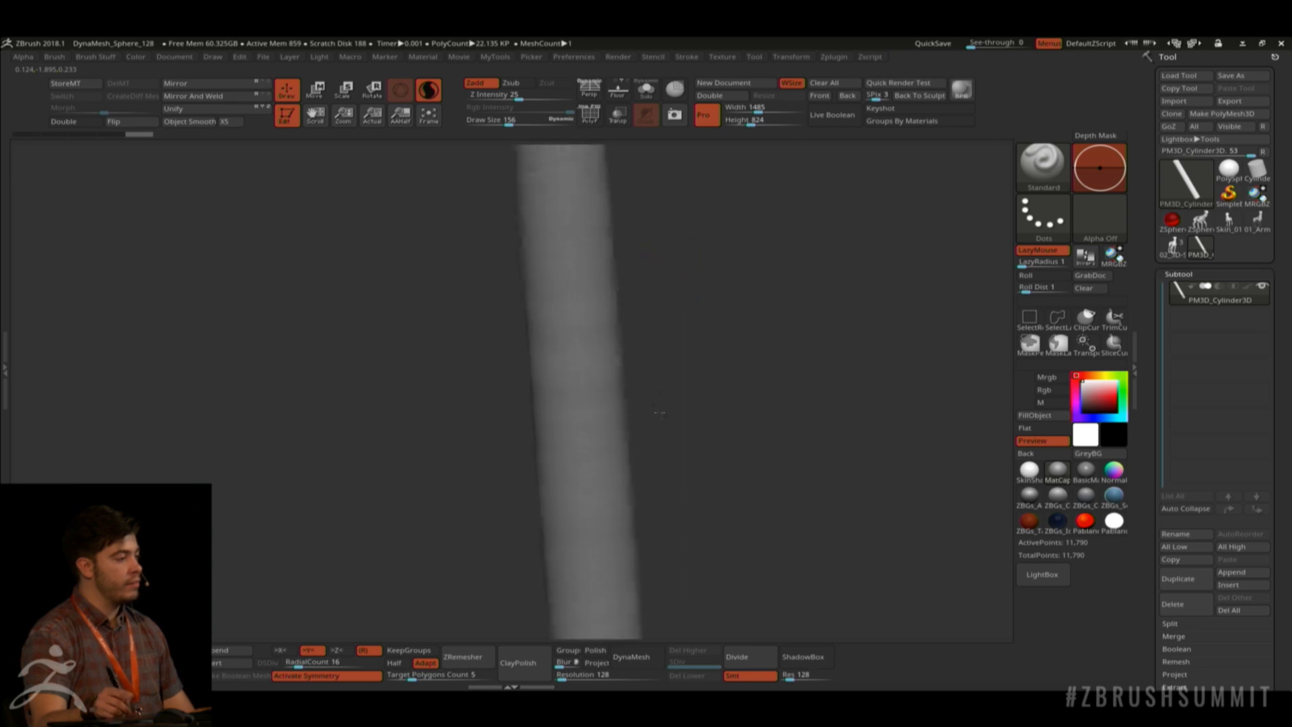
pyautogui.keyDown('alt'); pyautogui.moveTo(754, 158); pyautogui.dragTo(667, 322); pyautogui.keyUp('alt')
pyautogui.moveTo(670, 233)
pyautogui.keyDown('alt'); pyautogui.mouseDown()
pyautogui.moveTo(704, 317)
pyautogui.moveTo(629, 358)
pyautogui.mouseUp(); pyautogui.keyUp('alt')
pyautogui.press('space')
pyautogui.moveTo(687, 288); pyautogui.dragTo(665, 287)
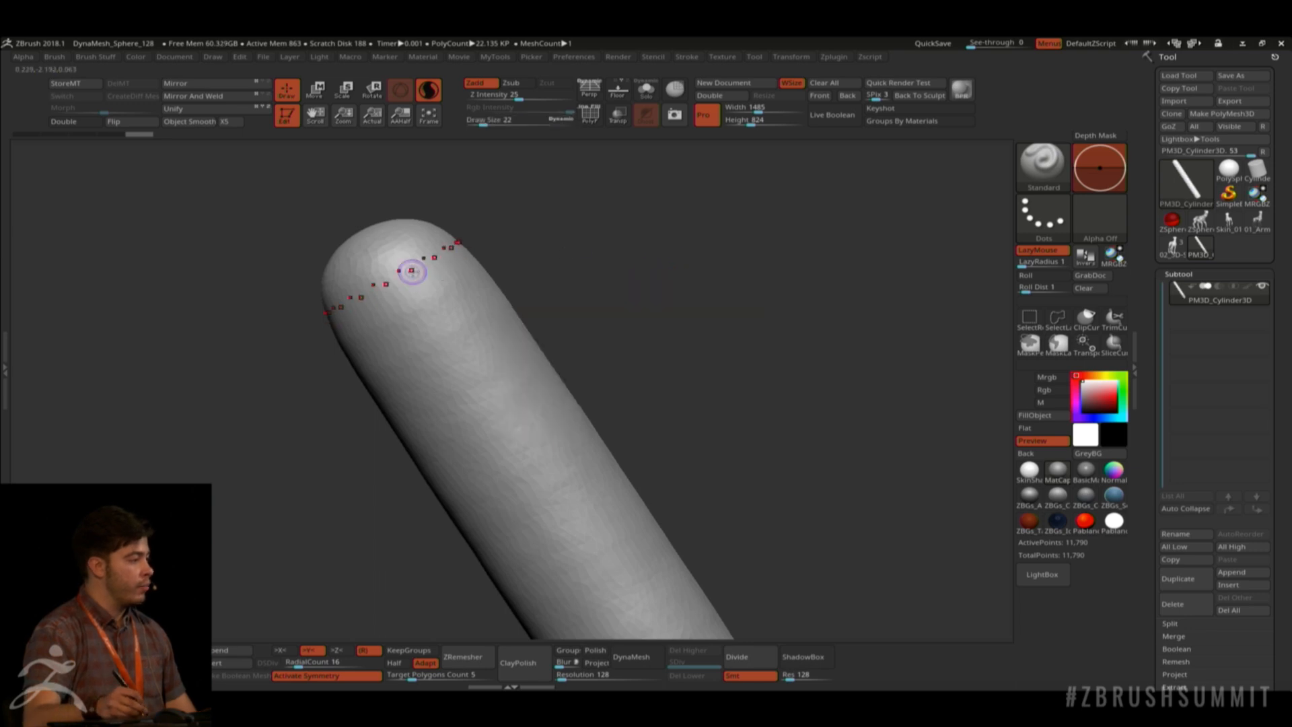
pyautogui.press('space')
pyautogui.moveTo(416, 271)
pyautogui.mouseDown()
pyautogui.moveTo(412, 257)
pyautogui.moveTo(401, 271)
pyautogui.moveTo(434, 281)
pyautogui.moveTo(445, 329)
pyautogui.moveTo(460, 322)
pyautogui.moveTo(487, 366)
pyautogui.mouseUp()
# Continue the closely spaced ring ridges down the upper part of the rod with the Standard brush.
pyautogui.keyDown('alt'); pyautogui.moveTo(592, 357); pyautogui.dragTo(559, 267); pyautogui.keyUp('alt')
pyautogui.moveTo(460, 308)
pyautogui.mouseDown()
pyautogui.moveTo(484, 297)
pyautogui.moveTo(486, 321)
pyautogui.moveTo(497, 316)
pyautogui.mouseUp()
pyautogui.moveTo(474, 358)
pyautogui.mouseDown()
pyautogui.moveTo(499, 344)
pyautogui.moveTo(529, 391)
pyautogui.mouseUp()
pyautogui.keyDown('alt'); pyautogui.moveTo(626, 397); pyautogui.dragTo(592, 293); pyautogui.keyUp('alt')
pyautogui.moveTo(489, 327)
pyautogui.mouseDown()
pyautogui.moveTo(516, 314)
pyautogui.moveTo(572, 372)
pyautogui.mouseUp()
pyautogui.moveTo(559, 408); pyautogui.dragTo(587, 394)
pyautogui.keyDown('alt'); pyautogui.moveTo(683, 382); pyautogui.dragTo(613, 302); pyautogui.keyUp('alt')
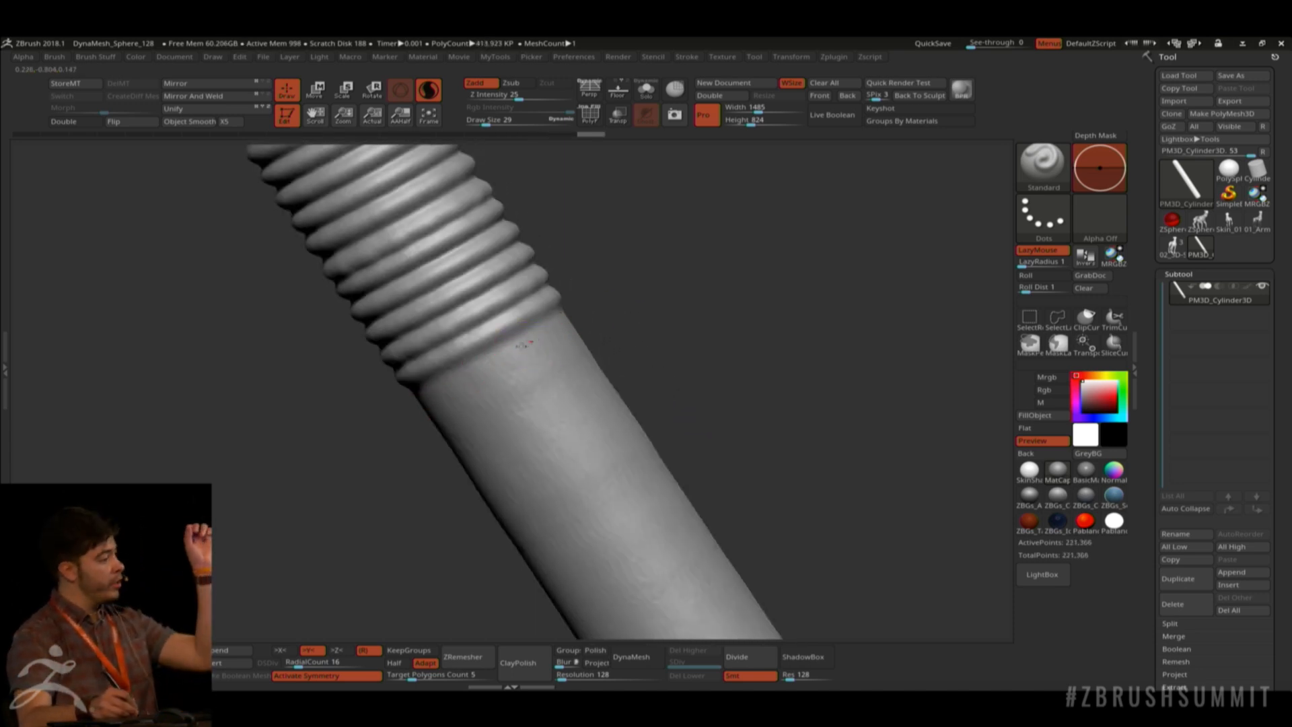
pyautogui.moveTo(529, 348); pyautogui.dragTo(555, 334)
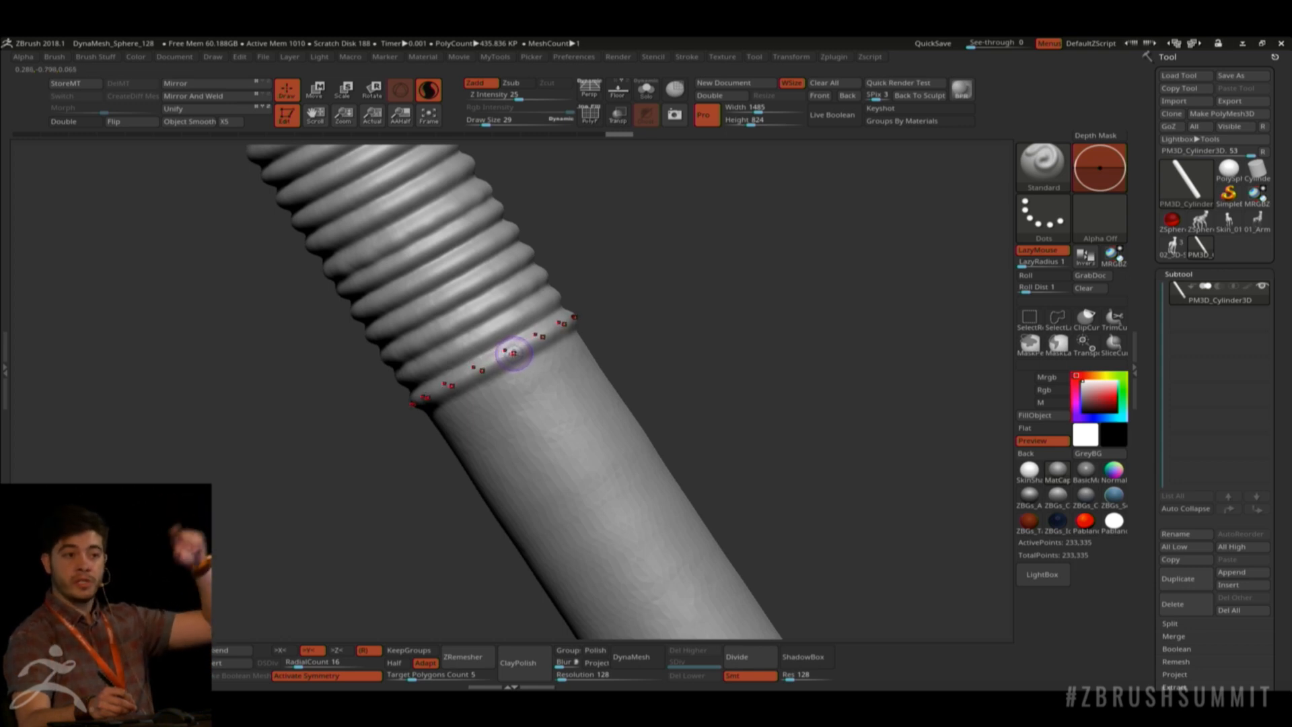
pyautogui.moveTo(529, 378)
pyautogui.mouseDown()
pyautogui.moveTo(554, 364)
pyautogui.moveTo(584, 408)
pyautogui.moveTo(524, 469)
pyautogui.mouseUp()
# Add more parallel ring ridges around the middle section of the rod.
pyautogui.keyDown('alt'); pyautogui.moveTo(722, 438); pyautogui.dragTo(714, 315); pyautogui.keyUp('alt')
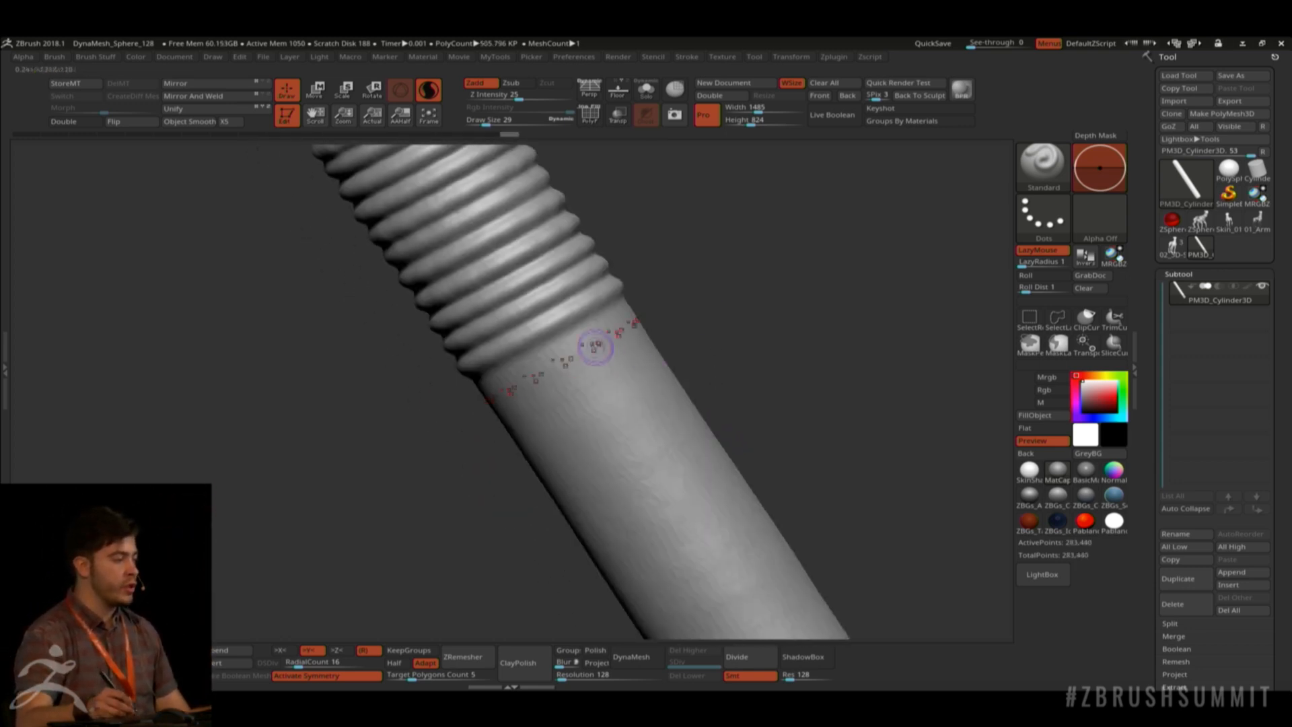
pyautogui.moveTo(598, 336); pyautogui.dragTo(504, 382)
pyautogui.moveTo(609, 353); pyautogui.dragTo(520, 400)
pyautogui.moveTo(620, 377); pyautogui.dragTo(533, 423)
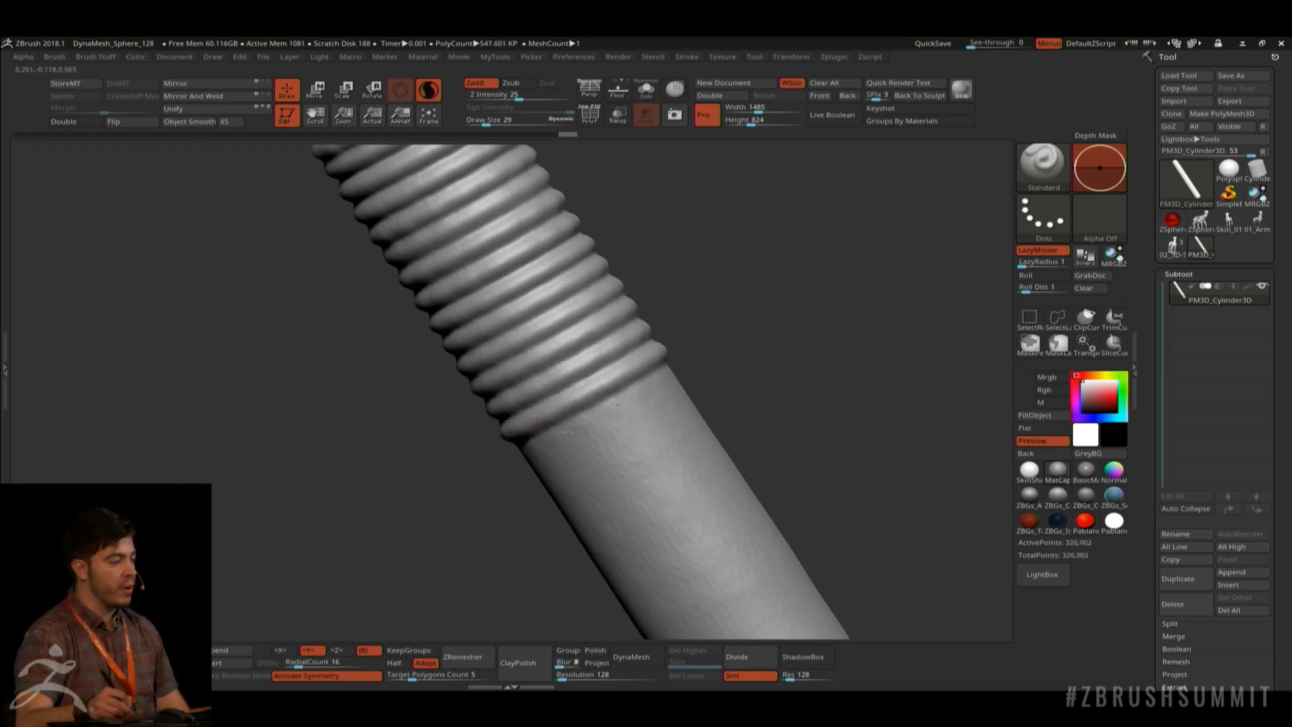
pyautogui.moveTo(634, 398)
pyautogui.mouseDown()
pyautogui.moveTo(548, 444)
pyautogui.moveTo(563, 467)
pyautogui.mouseUp()
pyautogui.moveTo(664, 450); pyautogui.dragTo(577, 497)
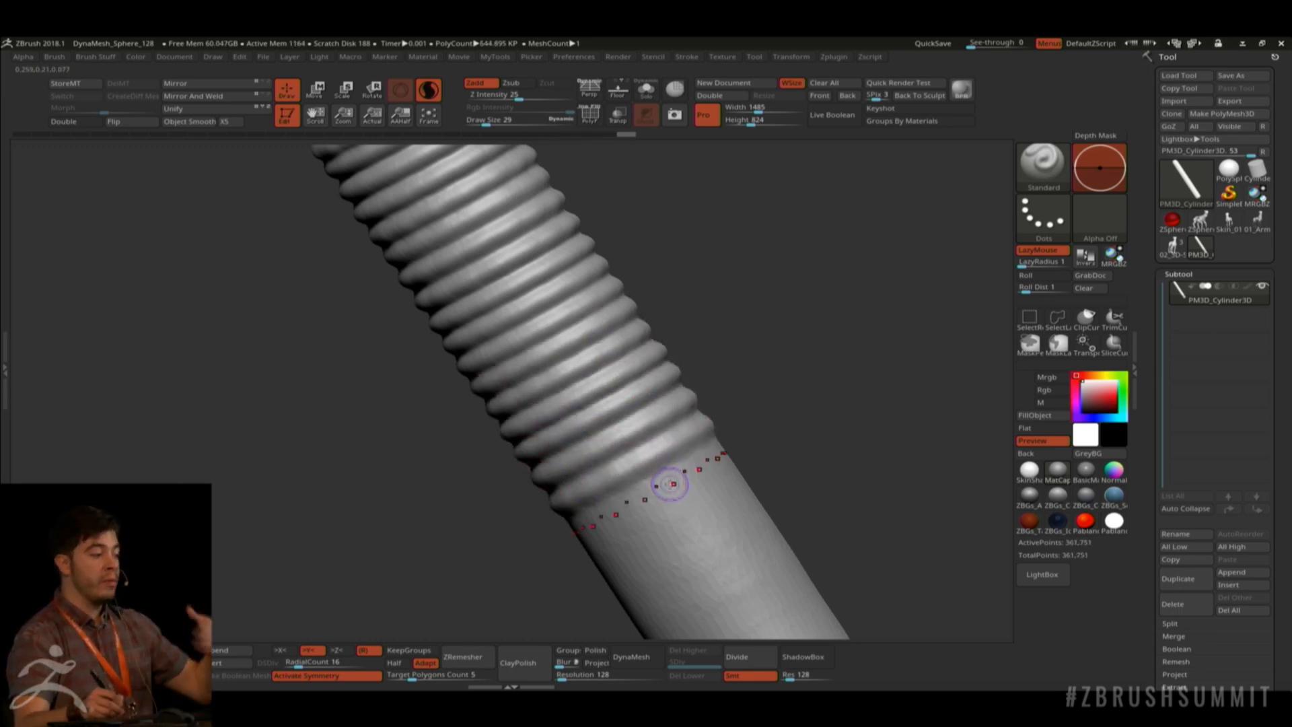
pyautogui.moveTo(676, 481); pyautogui.dragTo(595, 527)
pyautogui.moveTo(674, 516)
pyautogui.mouseDown()
pyautogui.moveTo(602, 556)
pyautogui.moveTo(615, 572)
pyautogui.mouseUp()
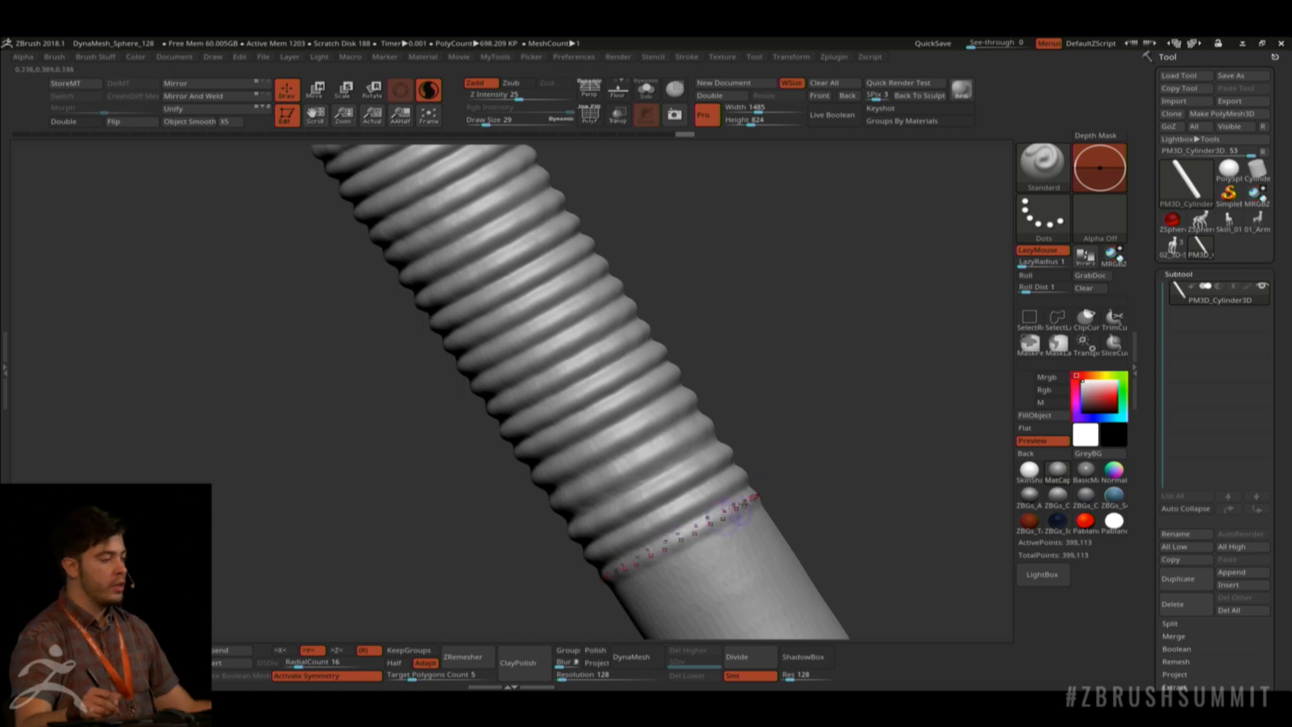
# Extend the ring ridges along the smooth lower section of the rod.
pyautogui.keyDown('alt'); pyautogui.moveTo(821, 482); pyautogui.dragTo(807, 395); pyautogui.keyUp('alt')
pyautogui.moveTo(753, 452); pyautogui.dragTo(616, 494)
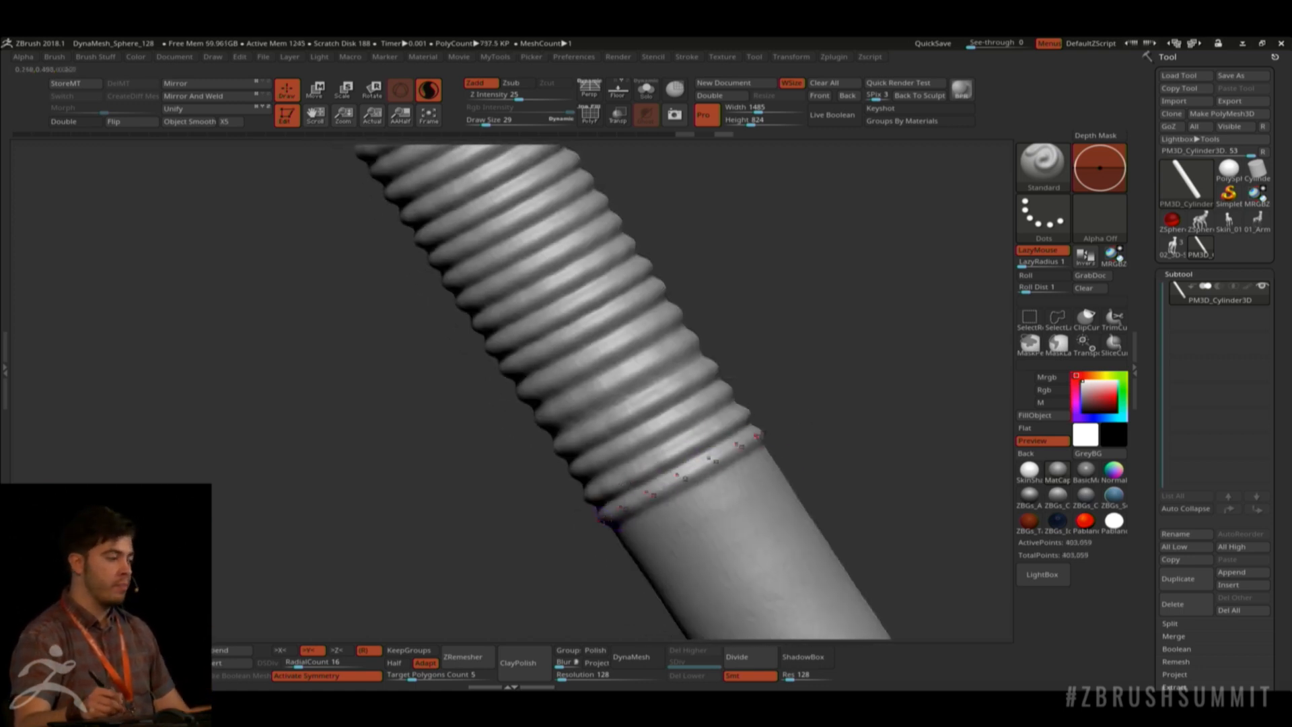
pyautogui.moveTo(775, 467)
pyautogui.mouseDown()
pyautogui.moveTo(642, 542)
pyautogui.moveTo(802, 456)
pyautogui.moveTo(776, 368)
pyautogui.mouseUp()
pyautogui.moveTo(727, 434); pyautogui.dragTo(646, 471)
pyautogui.moveTo(737, 461)
pyautogui.mouseDown()
pyautogui.moveTo(684, 490)
pyautogui.moveTo(731, 550)
pyautogui.mouseUp()
pyautogui.moveTo(869, 470)
pyautogui.keyDown('alt'); pyautogui.mouseDown()
pyautogui.moveTo(817, 370)
pyautogui.moveTo(753, 348)
pyautogui.mouseUp(); pyautogui.keyUp('alt')
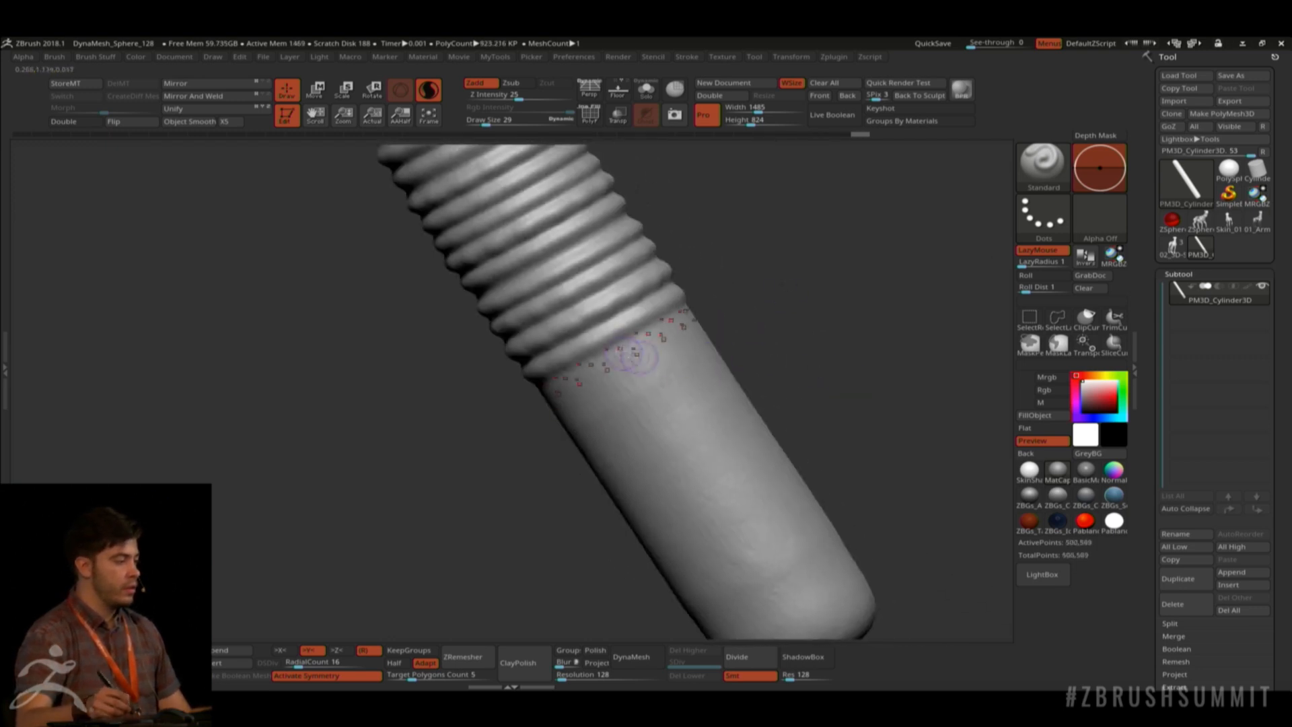
pyautogui.moveTo(650, 357); pyautogui.dragTo(586, 390)
pyautogui.moveTo(663, 378); pyautogui.dragTo(564, 431)
pyautogui.moveTo(680, 407); pyautogui.dragTo(588, 456)
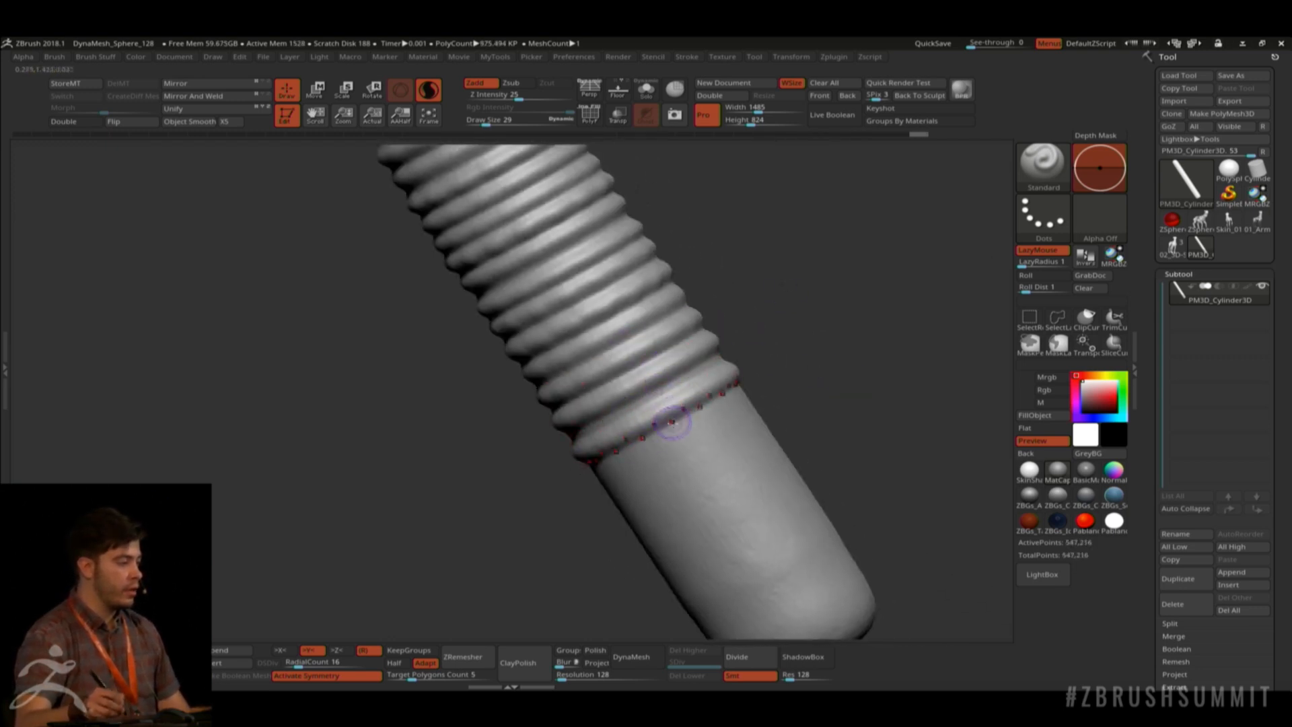
# Undo the last ridge stroke, complete the rings down to the rod's lower rounded end and undo the surplus stroke.
pyautogui.hotkey('ctrl', 'z')
pyautogui.moveTo(676, 401)
pyautogui.mouseDown()
pyautogui.moveTo(582, 450)
pyautogui.moveTo(666, 435)
pyautogui.moveTo(759, 609)
pyautogui.moveTo(750, 595)
pyautogui.mouseUp()
pyautogui.keyDown('alt'); pyautogui.moveTo(899, 532); pyautogui.dragTo(846, 403); pyautogui.keyUp('alt')
pyautogui.moveTo(771, 474)
pyautogui.mouseDown()
pyautogui.moveTo(731, 496)
pyautogui.moveTo(731, 477)
pyautogui.moveTo(743, 497)
pyautogui.mouseUp()
pyautogui.hotkey('ctrl', 'z')
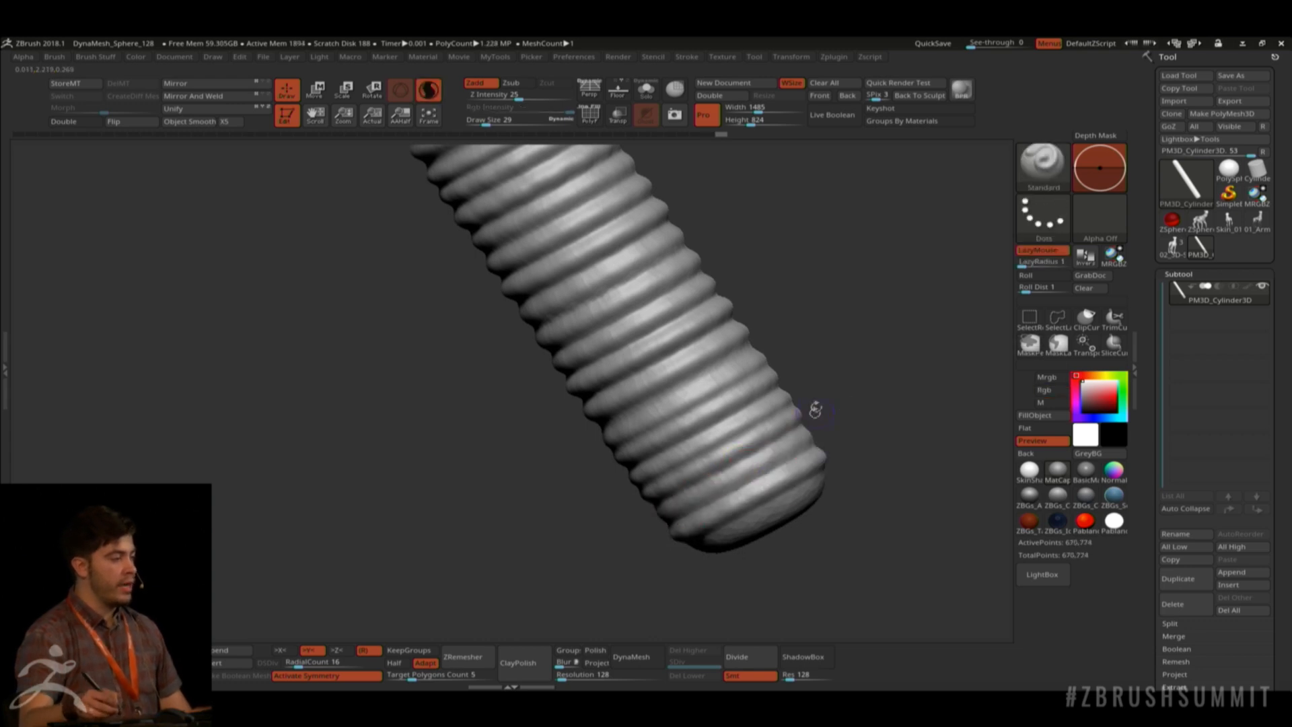
# Carve the grooves between the ring ridges on the rod's lower section with the DamStandard brush.
pyautogui.keyDown('alt'); pyautogui.moveTo(816, 409); pyautogui.dragTo(801, 493); pyautogui.keyUp('alt')
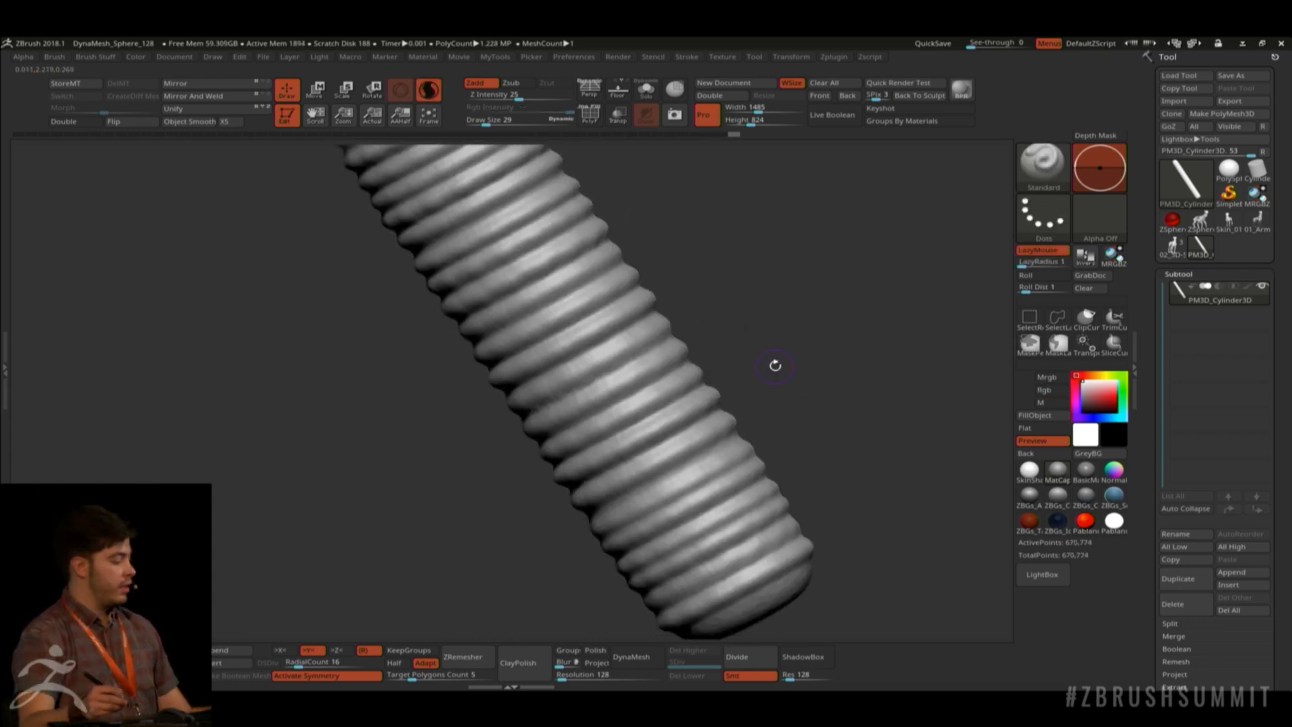
pyautogui.press('b')
pyautogui.click(765, 141)
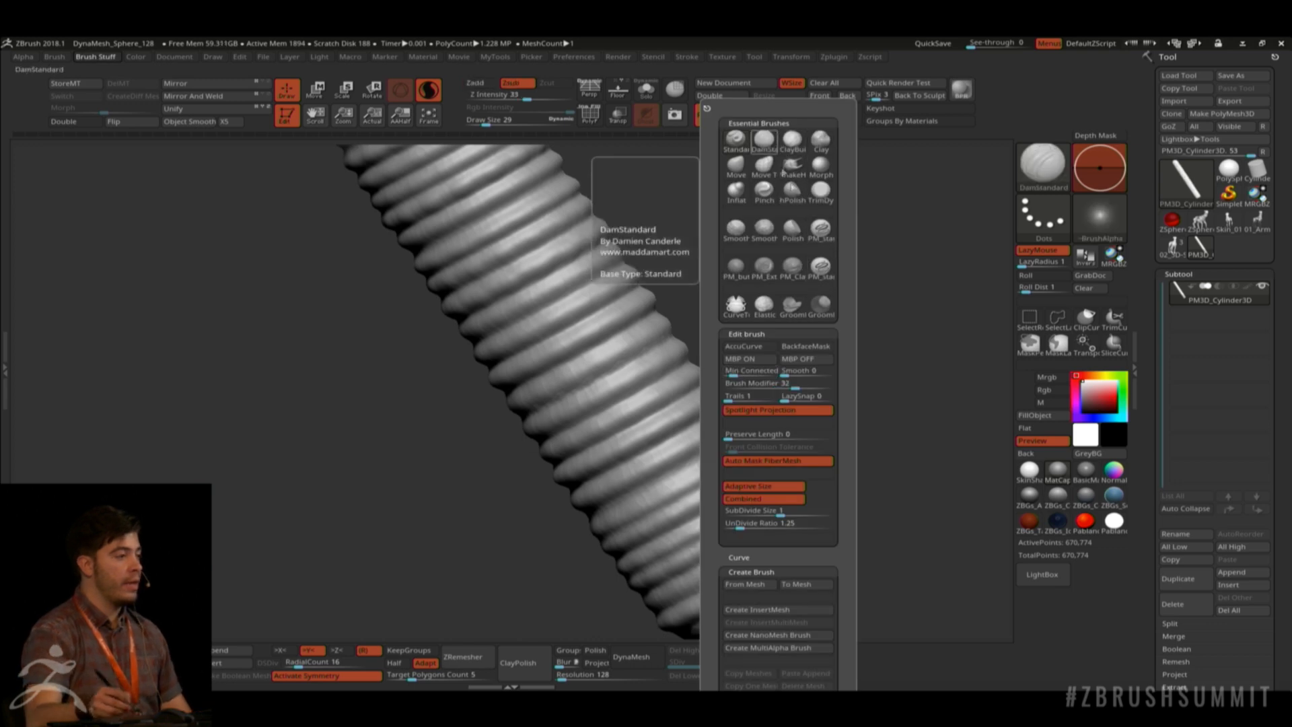
pyautogui.moveTo(770, 553); pyautogui.dragTo(736, 574)
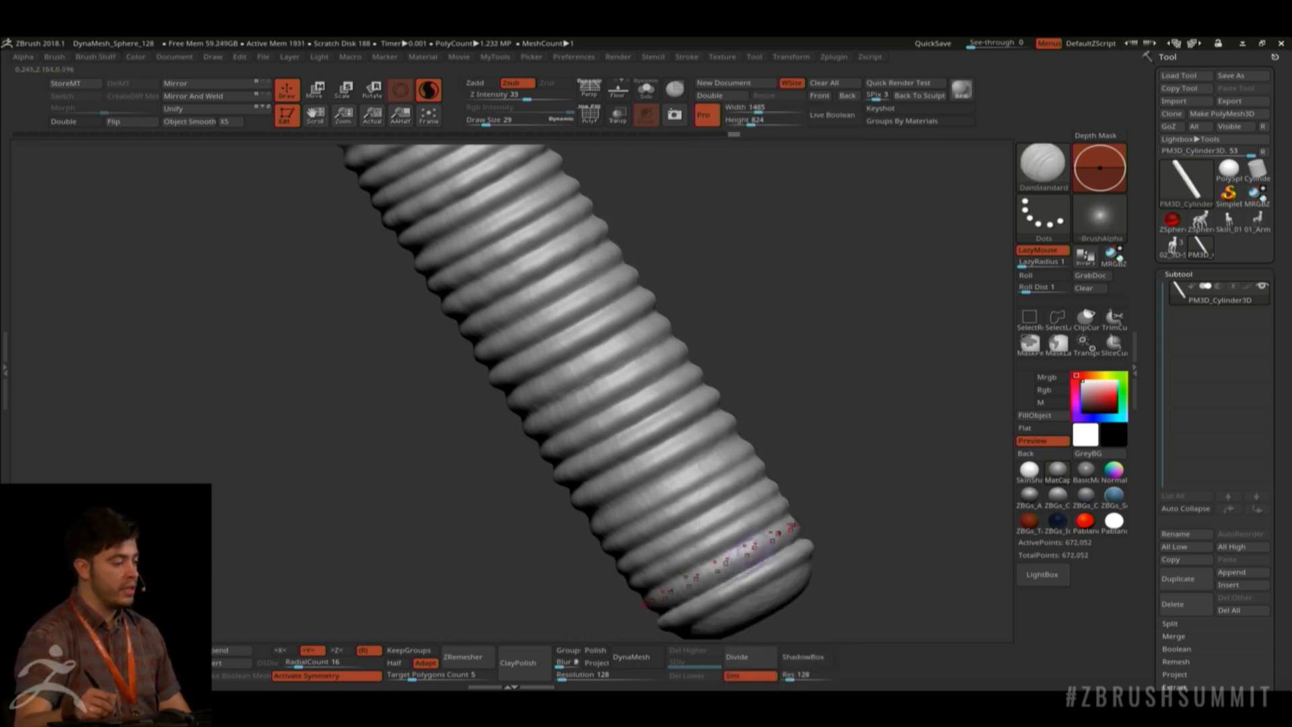
pyautogui.moveTo(626, 578)
pyautogui.mouseDown()
pyautogui.moveTo(779, 496)
pyautogui.moveTo(704, 536)
pyautogui.moveTo(679, 501)
pyautogui.moveTo(691, 468)
pyautogui.moveTo(665, 480)
pyautogui.mouseUp()
pyautogui.moveTo(685, 427)
pyautogui.mouseDown()
pyautogui.moveTo(656, 442)
pyautogui.moveTo(651, 416)
pyautogui.moveTo(632, 425)
pyautogui.moveTo(614, 405)
pyautogui.mouseUp()
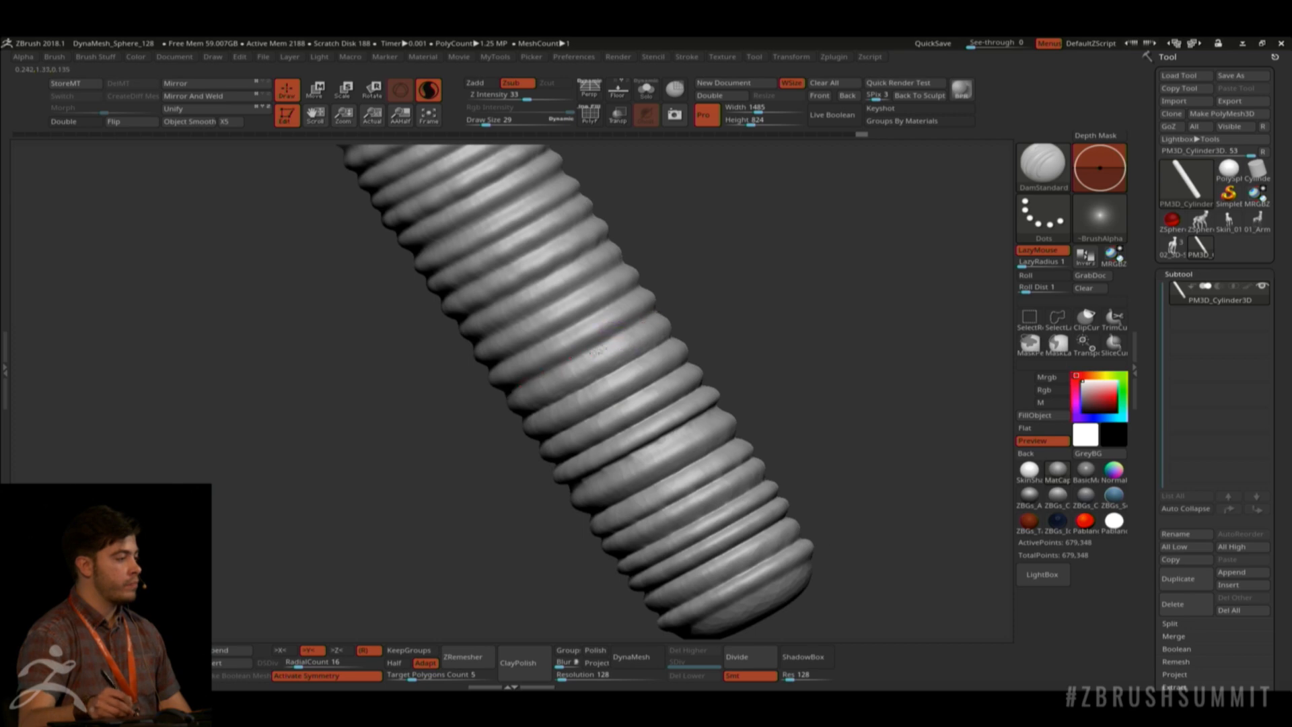
pyautogui.moveTo(596, 352); pyautogui.dragTo(588, 357)
pyautogui.moveTo(603, 312); pyautogui.dragTo(576, 326)
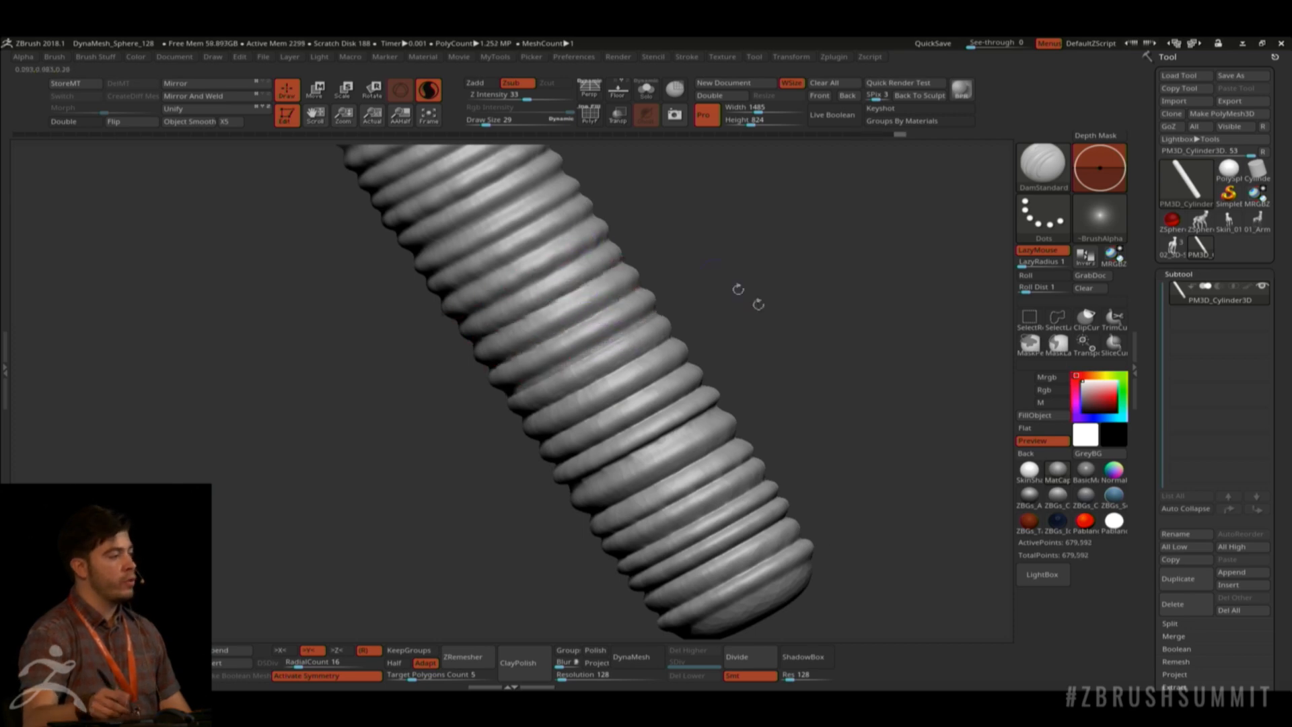
# Choose the Standard brush for the whole rod and replace the radial Y symmetry with plain X symmetry.
pyautogui.keyDown('alt'); pyautogui.moveTo(738, 290); pyautogui.dragTo(663, 389); pyautogui.keyUp('alt')
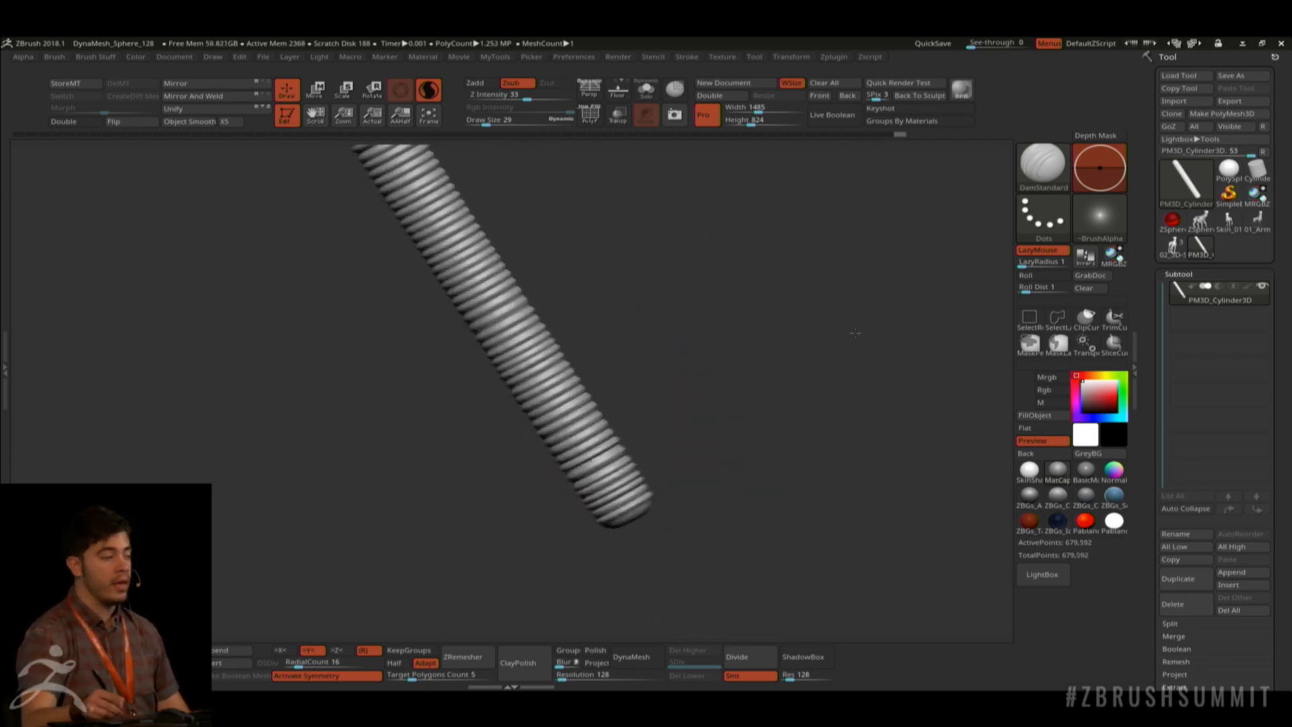
pyautogui.keyDown('shift'); pyautogui.moveTo(856, 333); pyautogui.dragTo(735, 451); pyautogui.keyUp('shift')
pyautogui.keyDown('alt'); pyautogui.moveTo(735, 451); pyautogui.dragTo(702, 371); pyautogui.keyUp('alt')
pyautogui.keyDown('alt'); pyautogui.moveTo(626, 386); pyautogui.dragTo(635, 340); pyautogui.keyUp('alt')
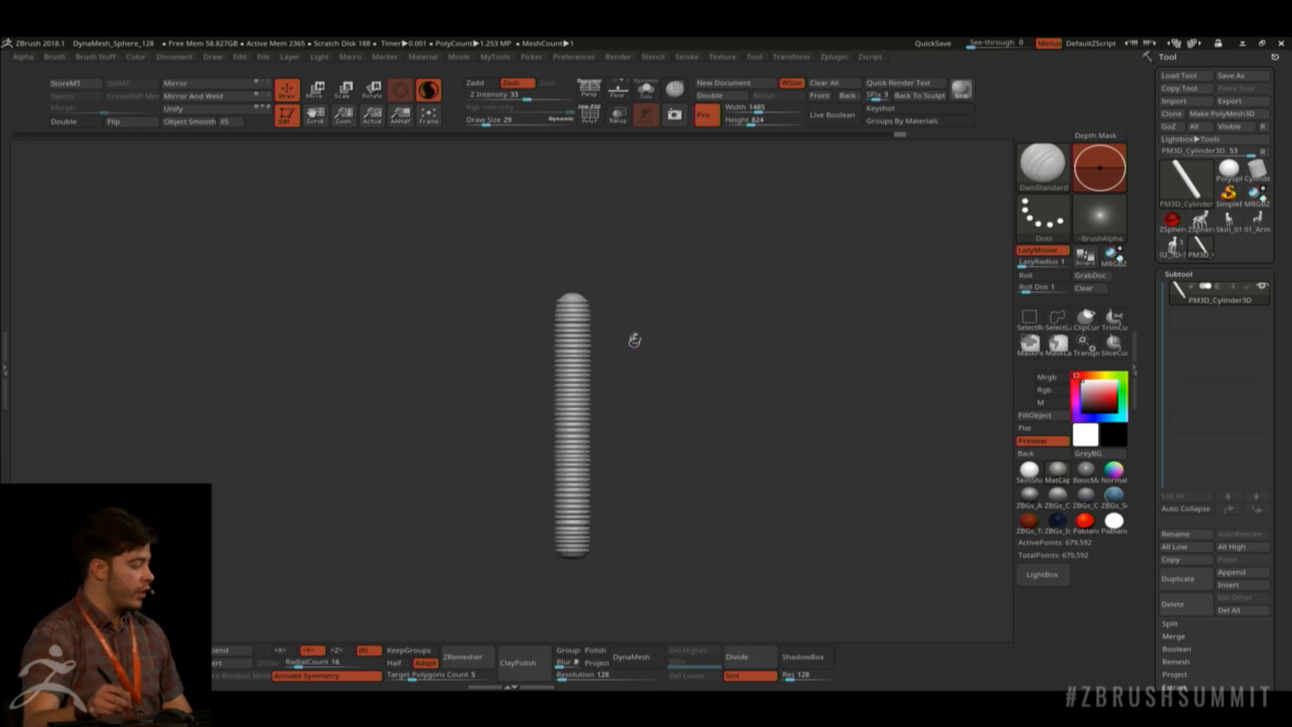
pyautogui.press('b')
pyautogui.hotkey('ctrl', 'b')
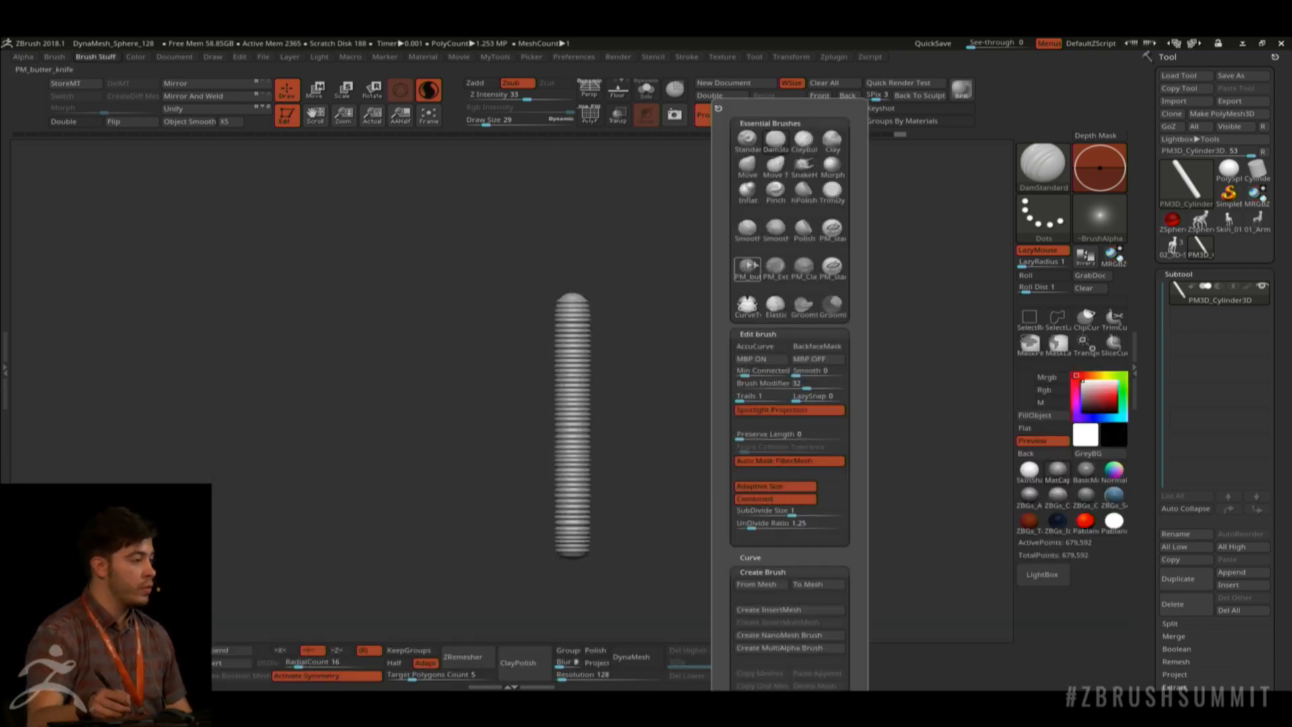
pyautogui.click(747, 139)
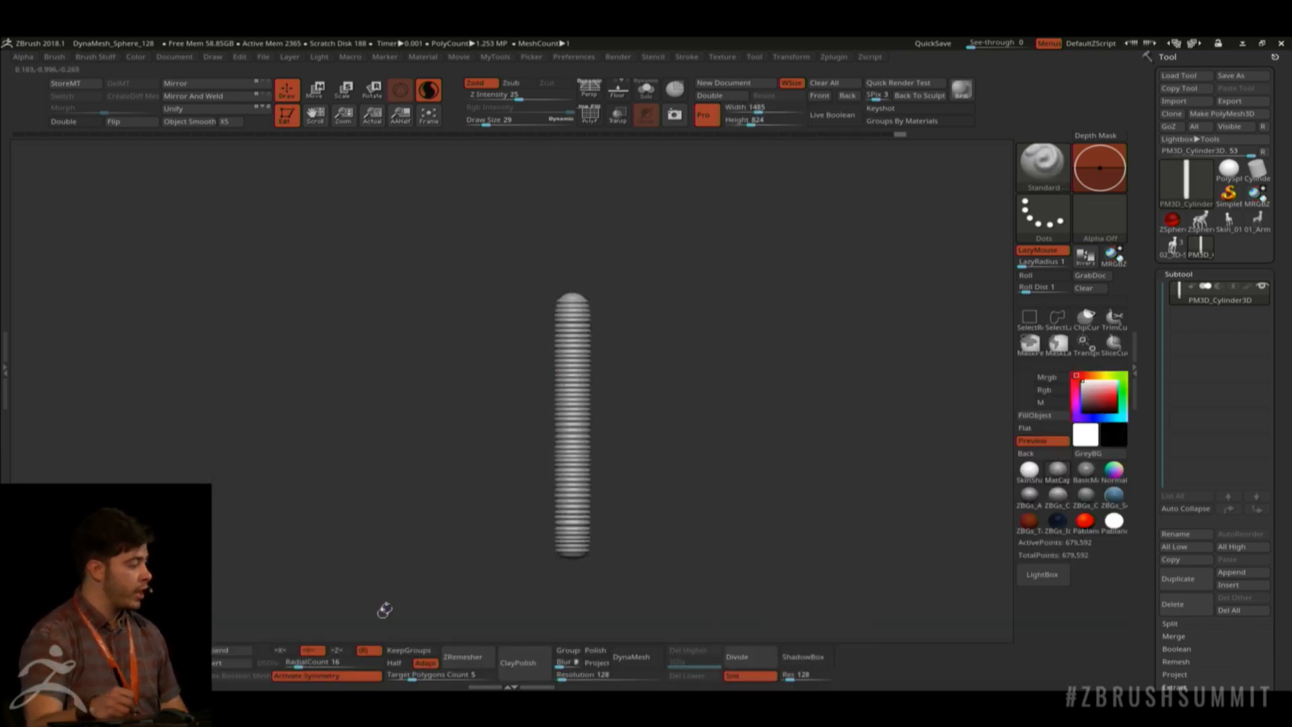
pyautogui.click(367, 651)
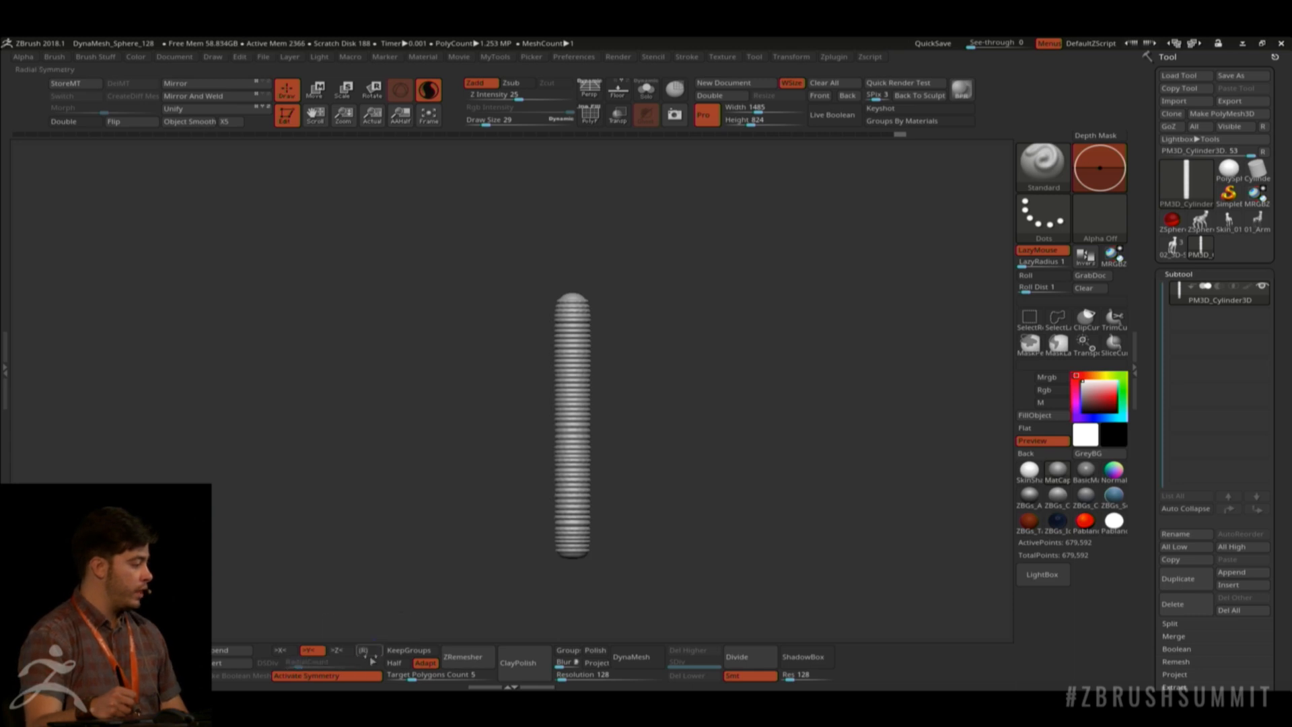
pyautogui.click(288, 651)
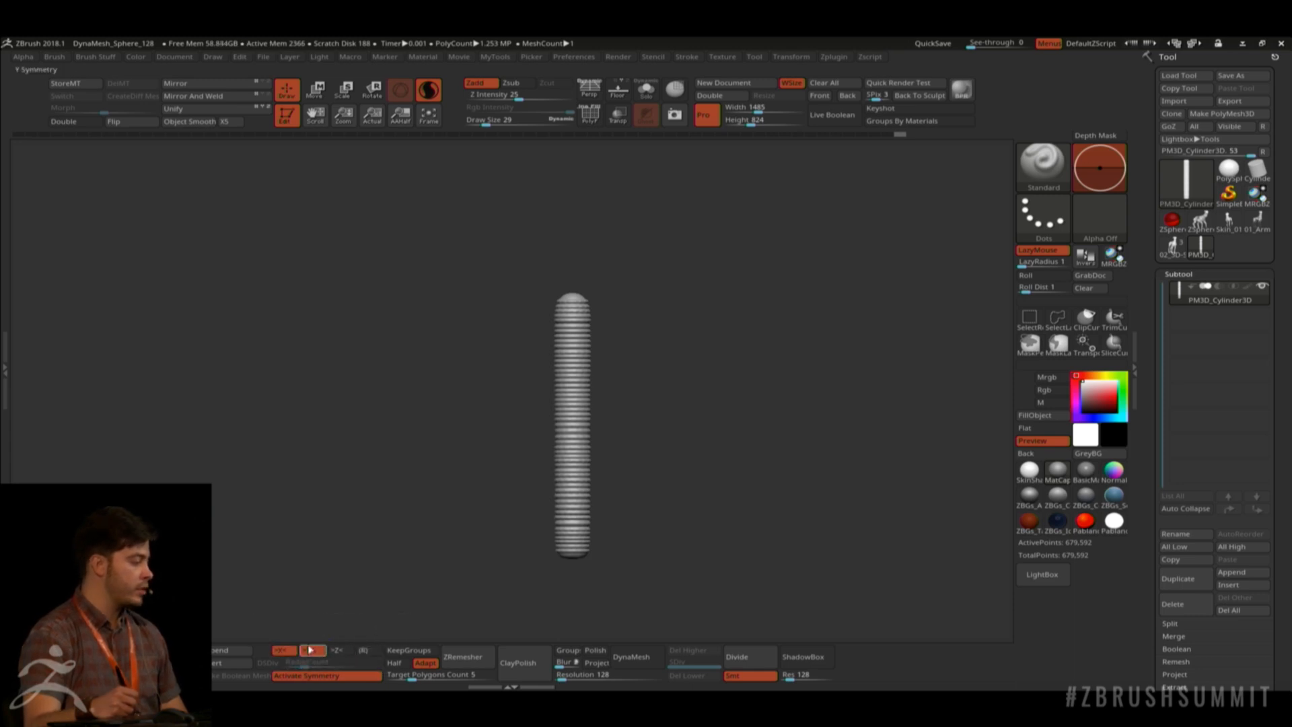
# With Sculptris Pro off, set the Standard brush's draw size to 166 and stroke broadly along the ridged rod.
pyautogui.moveTo(660, 403); pyautogui.dragTo(585, 410)
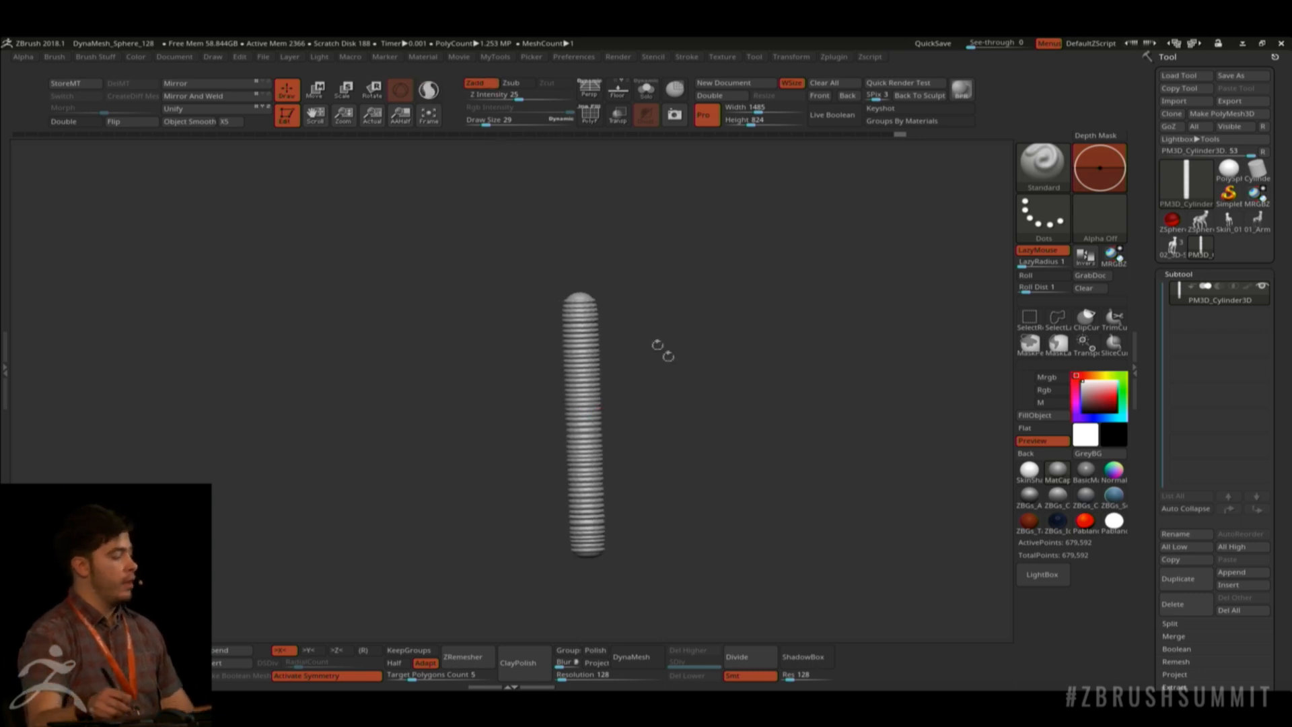
pyautogui.keyDown('shift'); pyautogui.moveTo(659, 348); pyautogui.dragTo(704, 393); pyautogui.keyUp('shift')
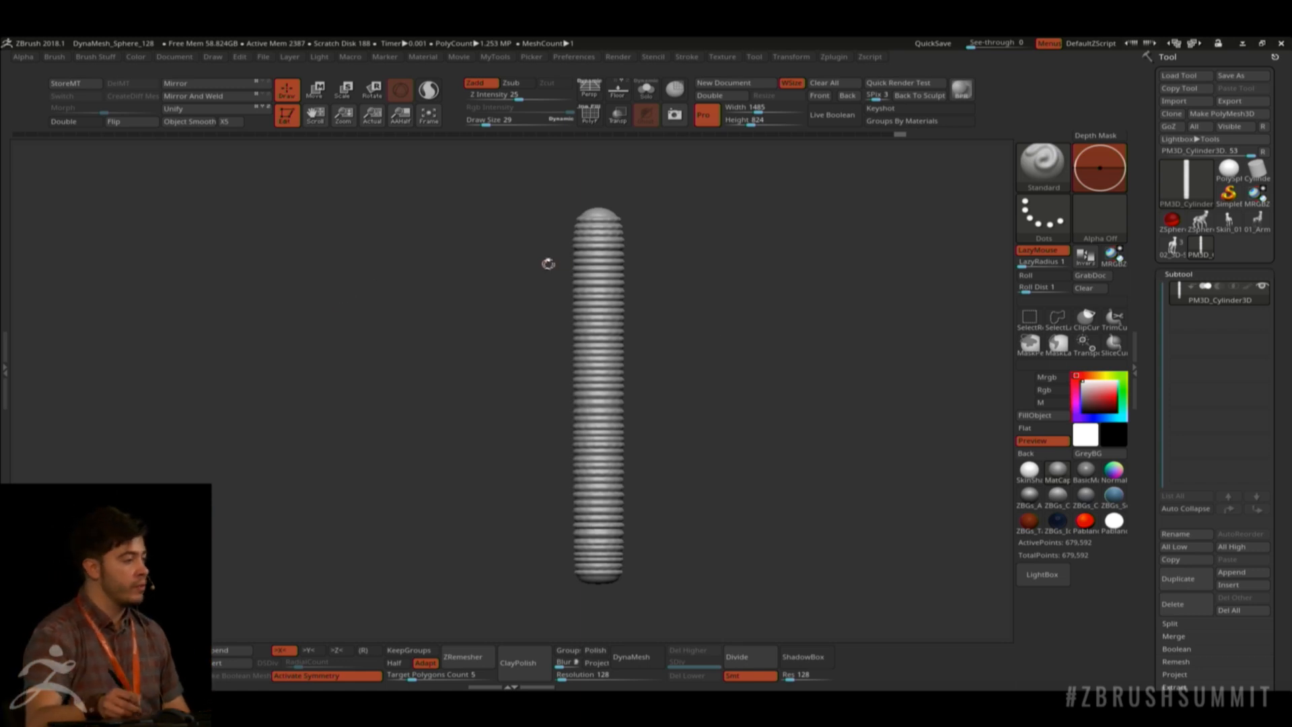
pyautogui.press('space')
pyautogui.moveTo(623, 260)
pyautogui.mouseDown()
pyautogui.moveTo(737, 299)
pyautogui.moveTo(704, 327)
pyautogui.moveTo(651, 339)
pyautogui.moveTo(718, 298)
pyautogui.mouseUp()
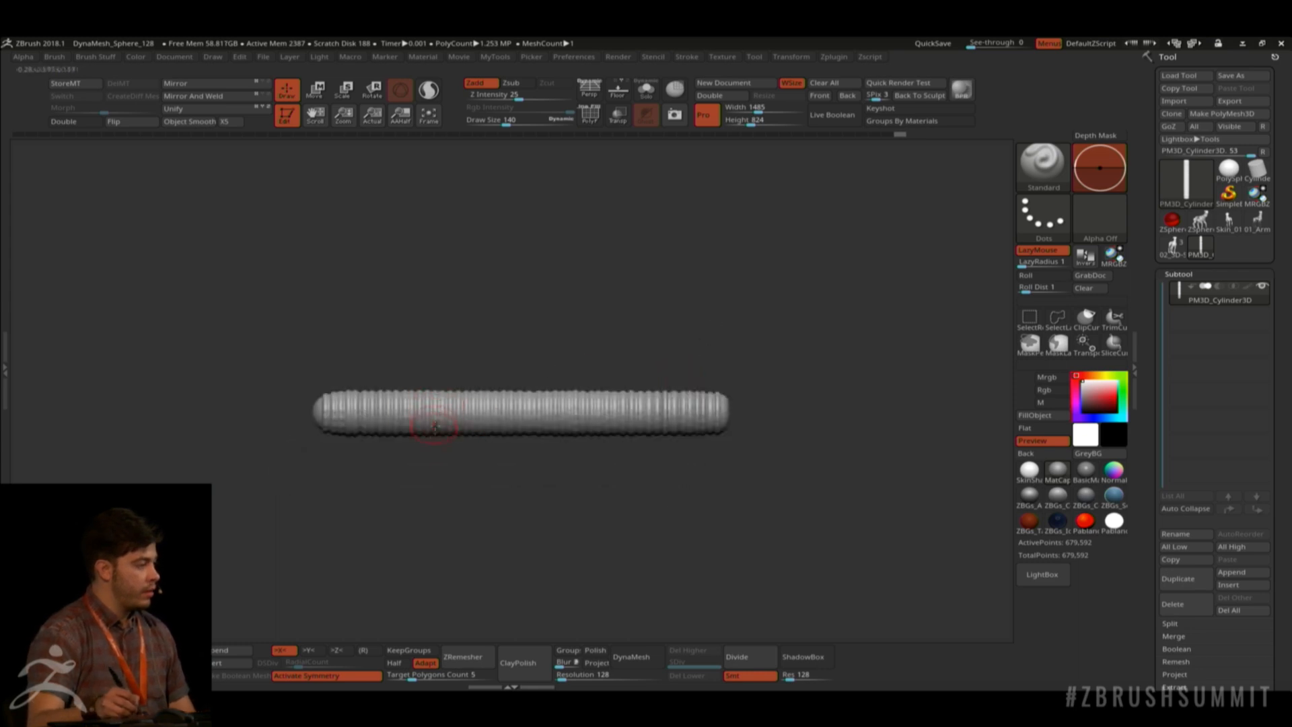
pyautogui.moveTo(482, 330); pyautogui.dragTo(461, 470)
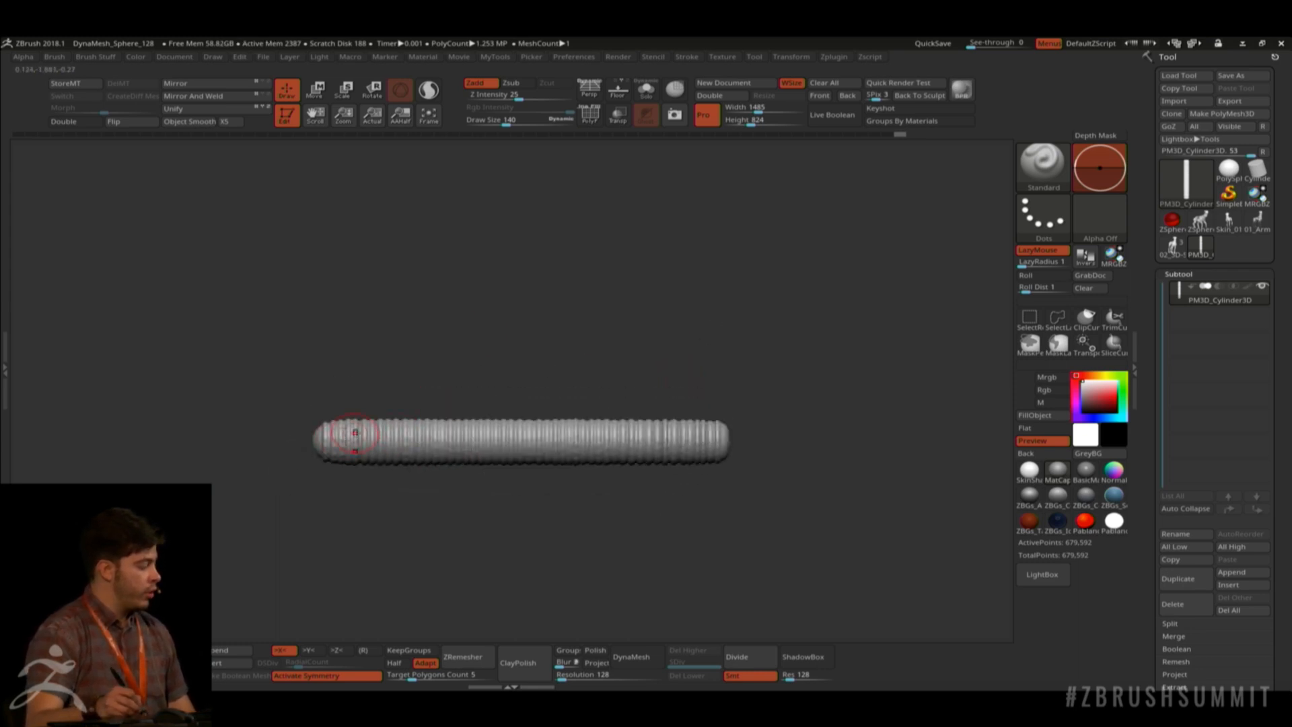
pyautogui.press('space')
pyautogui.moveTo(356, 434); pyautogui.dragTo(727, 436)
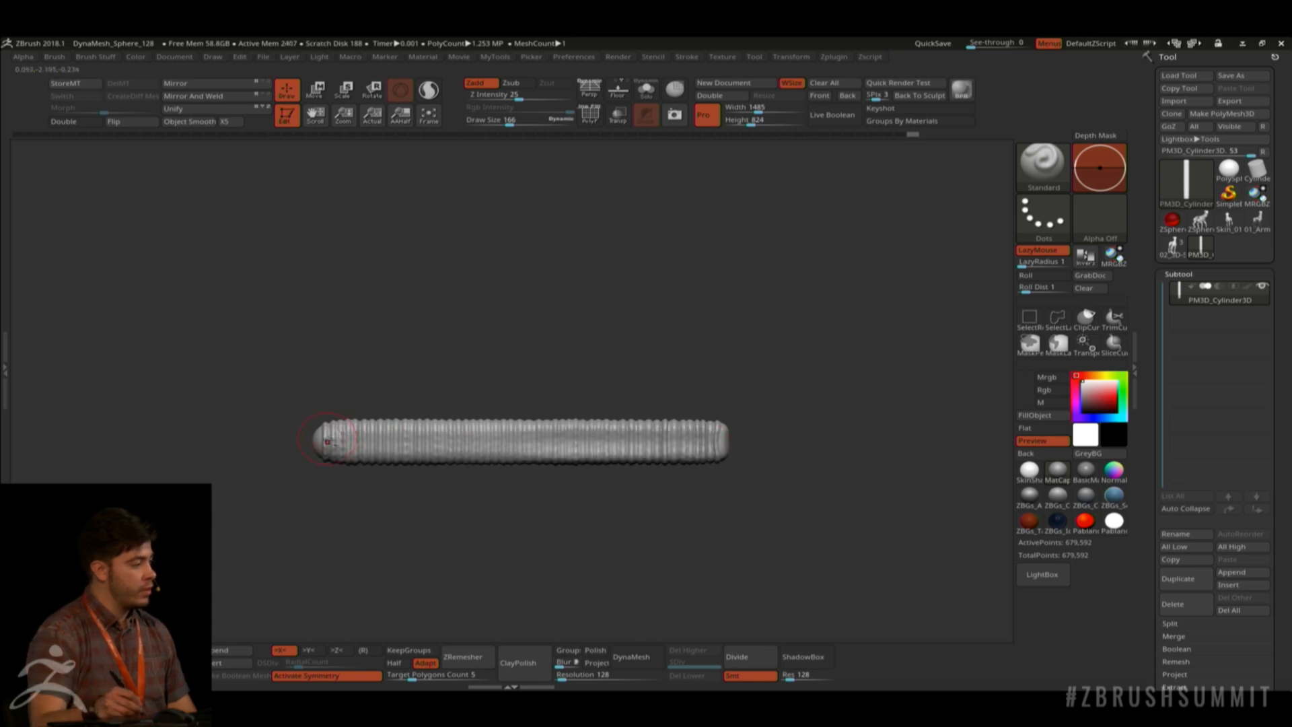
pyautogui.moveTo(327, 441)
pyautogui.mouseDown()
pyautogui.moveTo(629, 438)
pyautogui.moveTo(337, 437)
pyautogui.moveTo(531, 437)
pyautogui.mouseUp()
pyautogui.press('ctrl')
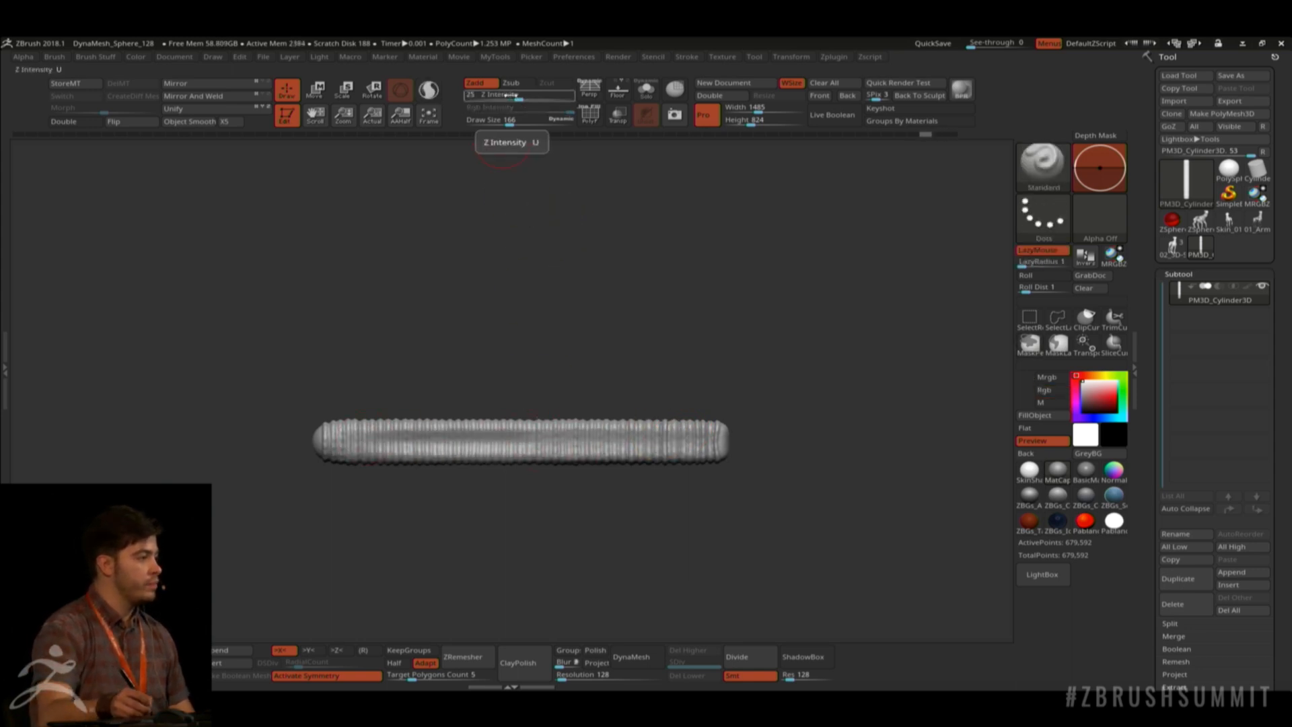
# Lower the brush's Z Intensity to 7 and shape subtle undulations along the rod with broad strokes.
pyautogui.moveTo(519, 95); pyautogui.dragTo(494, 96)
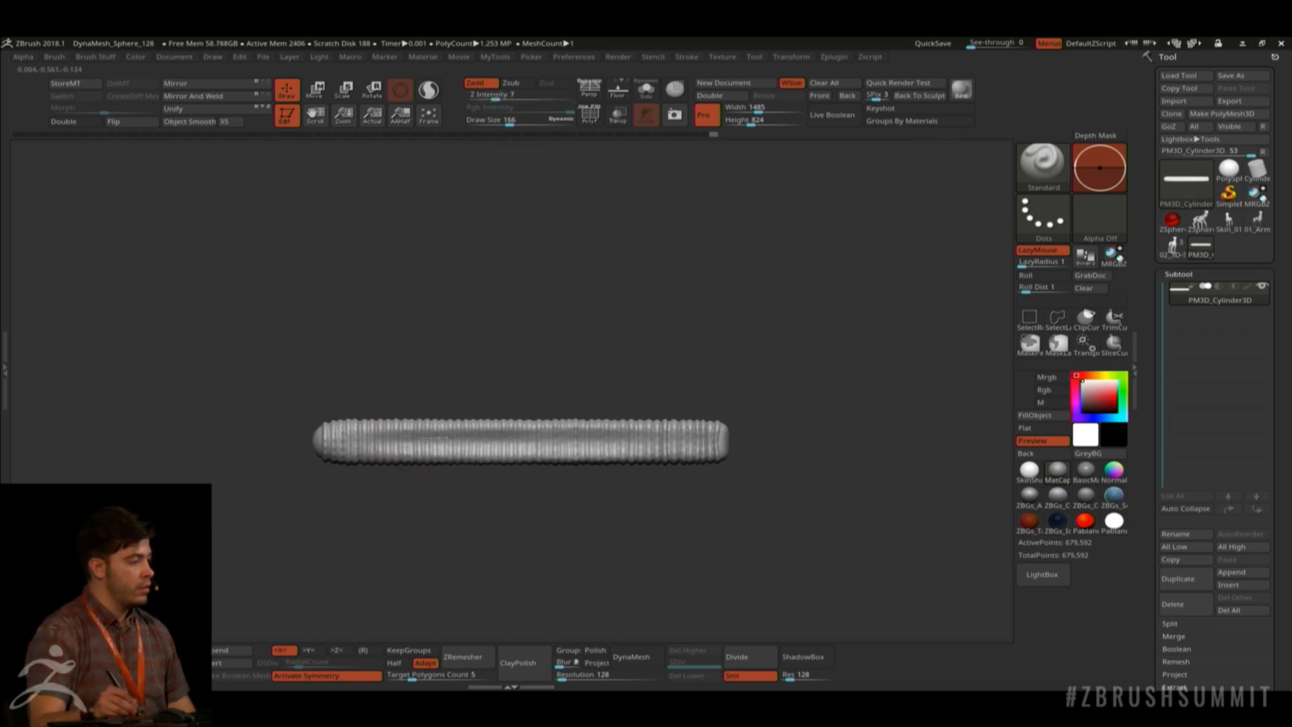
pyautogui.moveTo(535, 411); pyautogui.dragTo(623, 385)
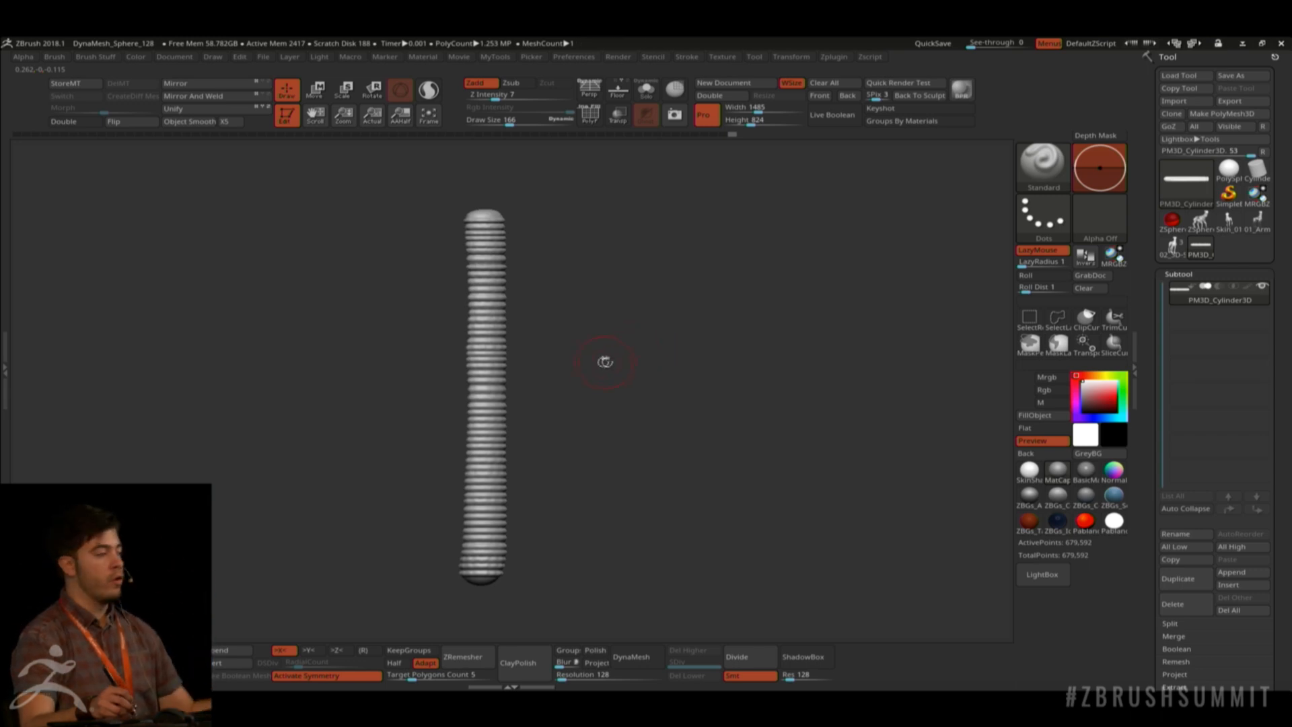
pyautogui.moveTo(605, 361); pyautogui.dragTo(656, 369)
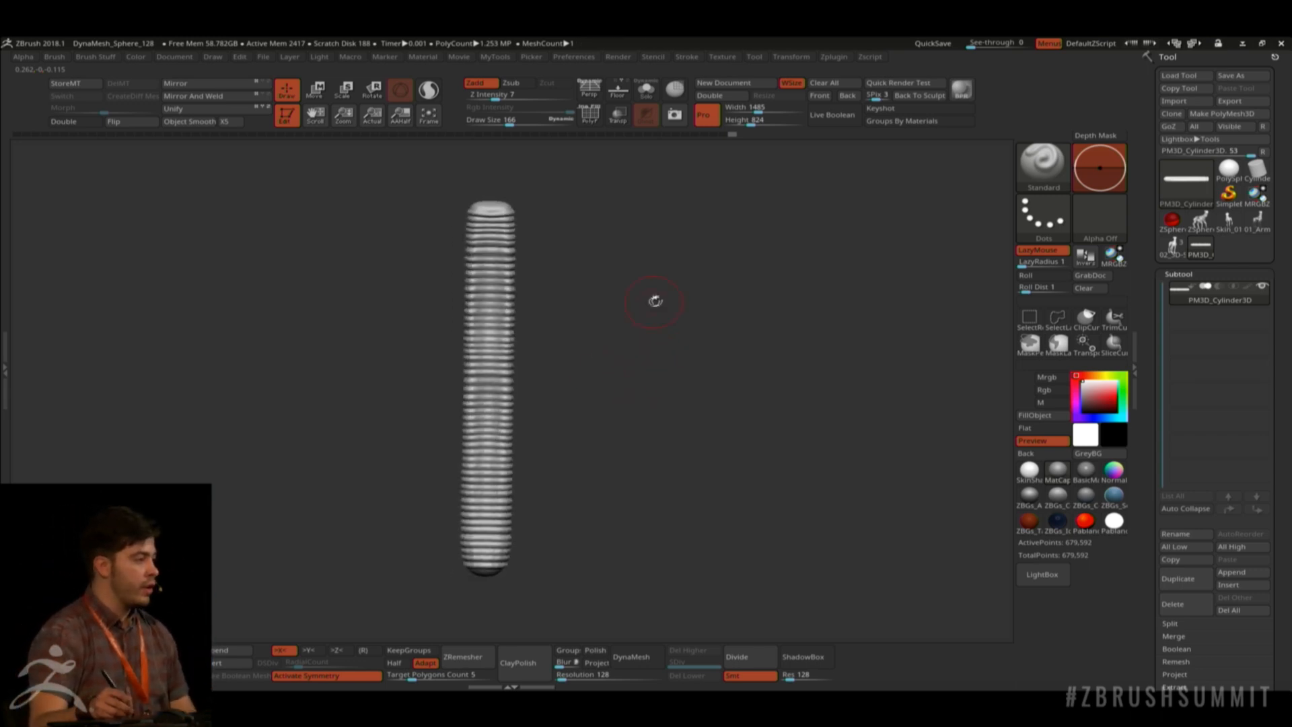
# Show the rod's polygon wireframe and reduce its mesh with the 20k preset of Decimation Master.
pyautogui.press('f')
pyautogui.hotkey('shift', 'f')
pyautogui.moveTo(550, 314); pyautogui.dragTo(628, 333)
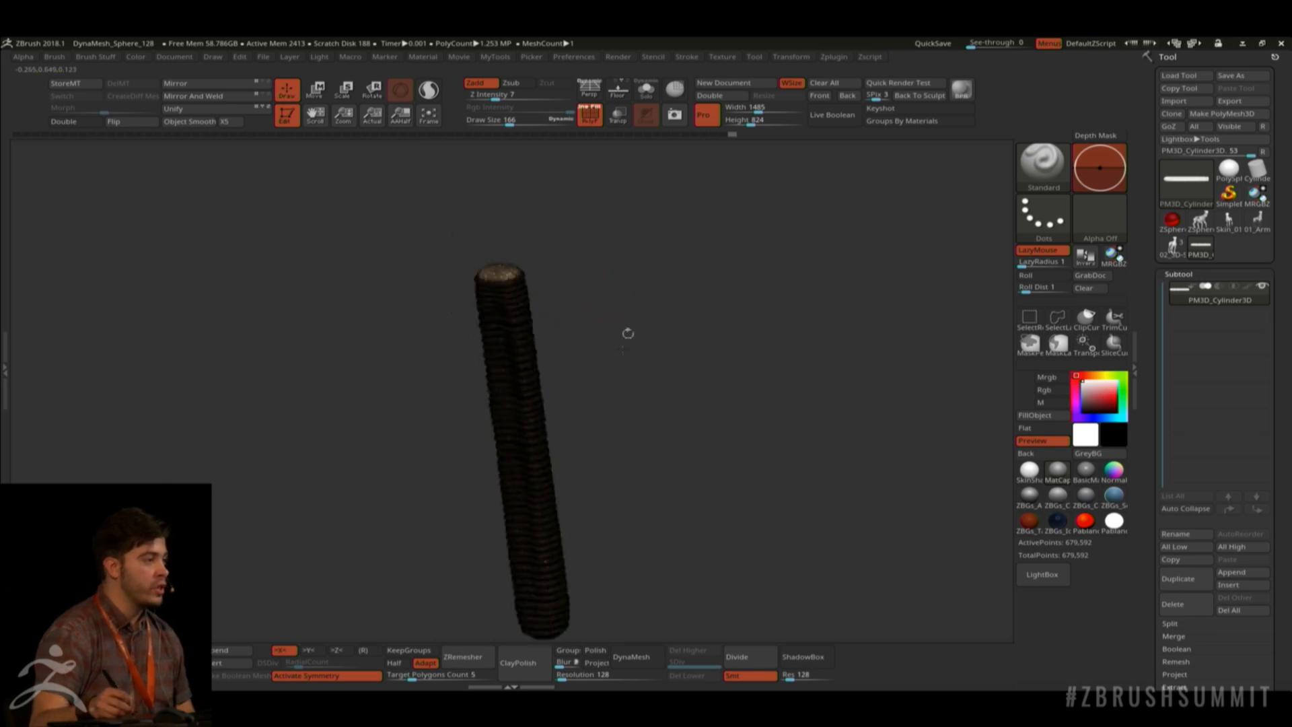
pyautogui.click(836, 57)
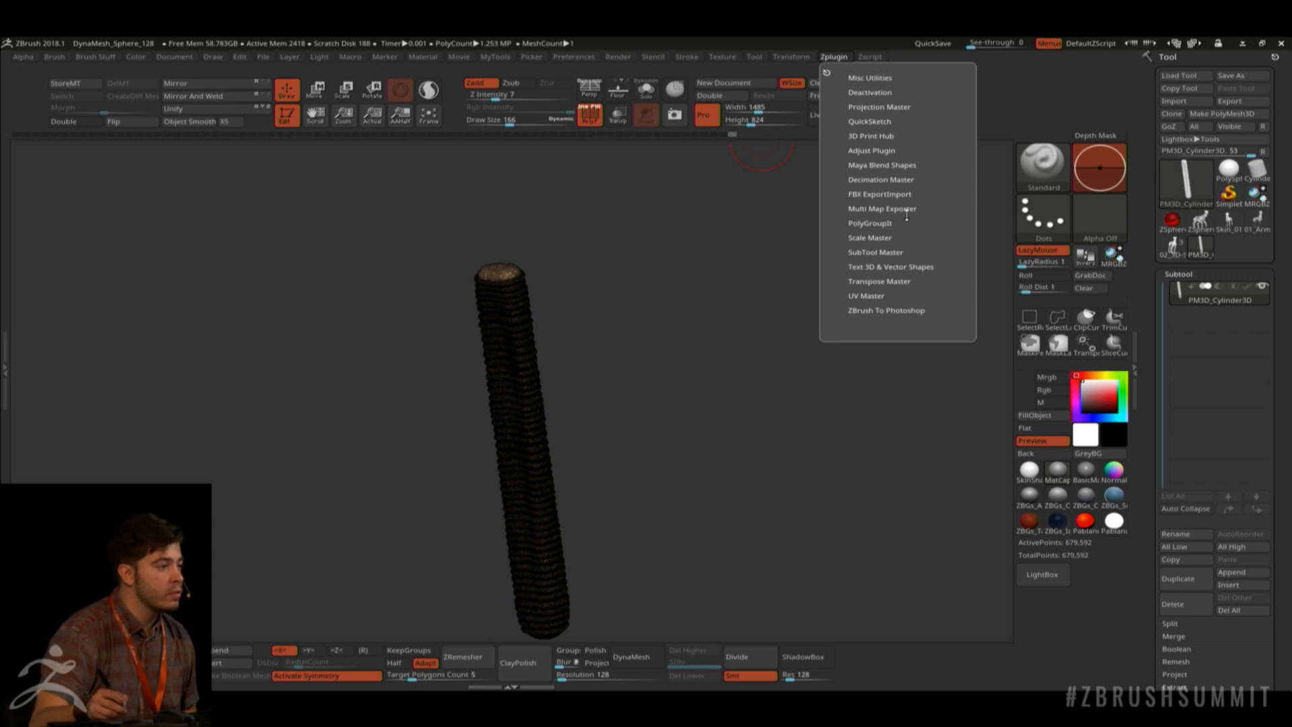
pyautogui.click(876, 178)
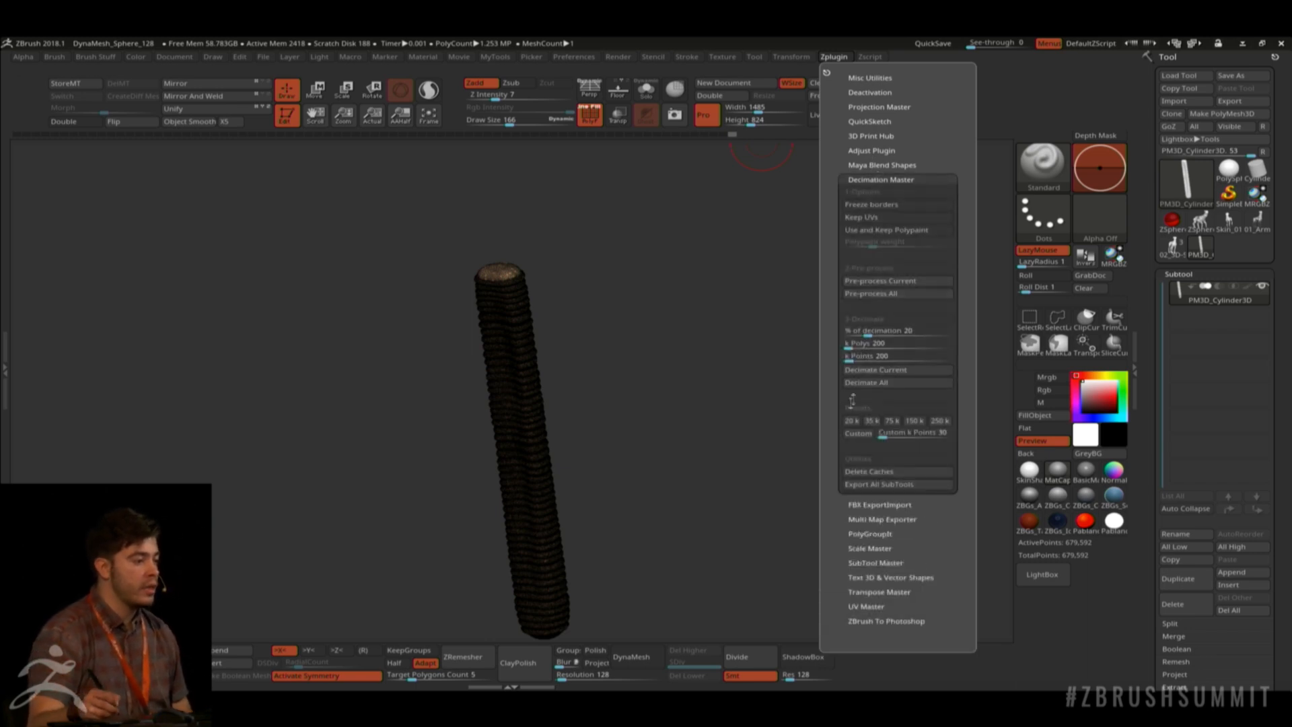
pyautogui.click(852, 421)
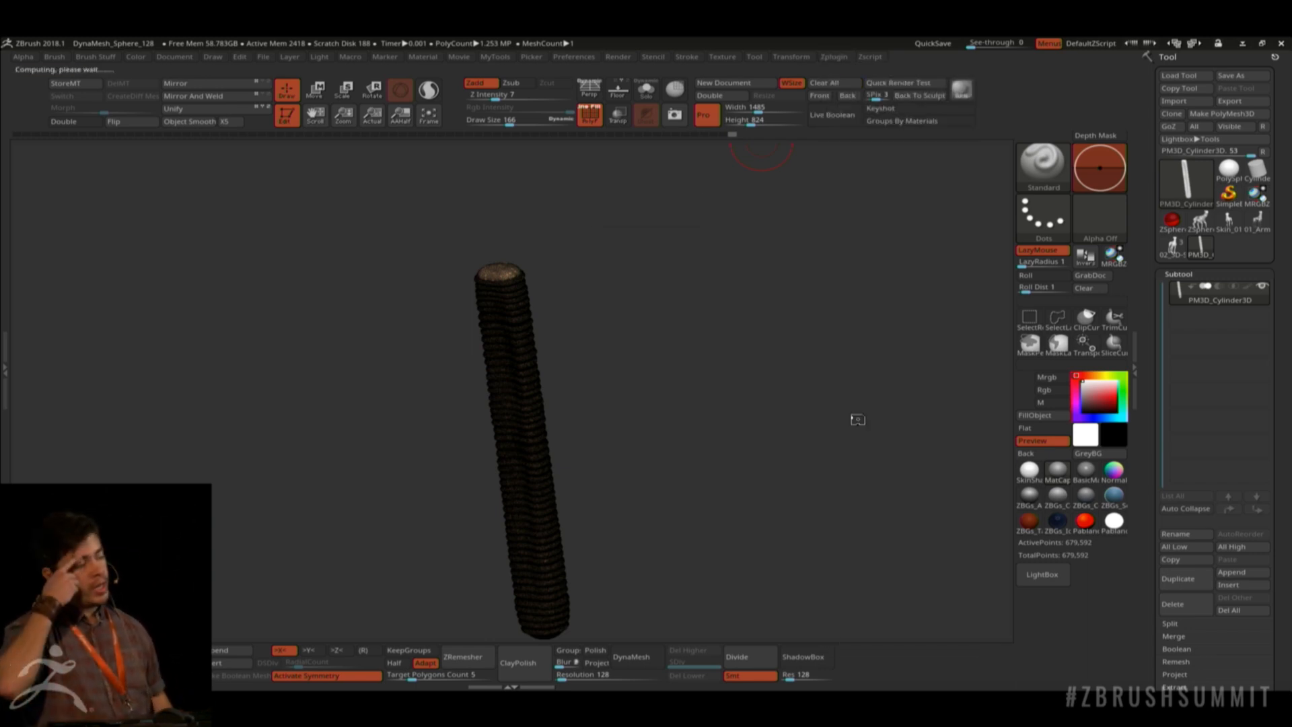
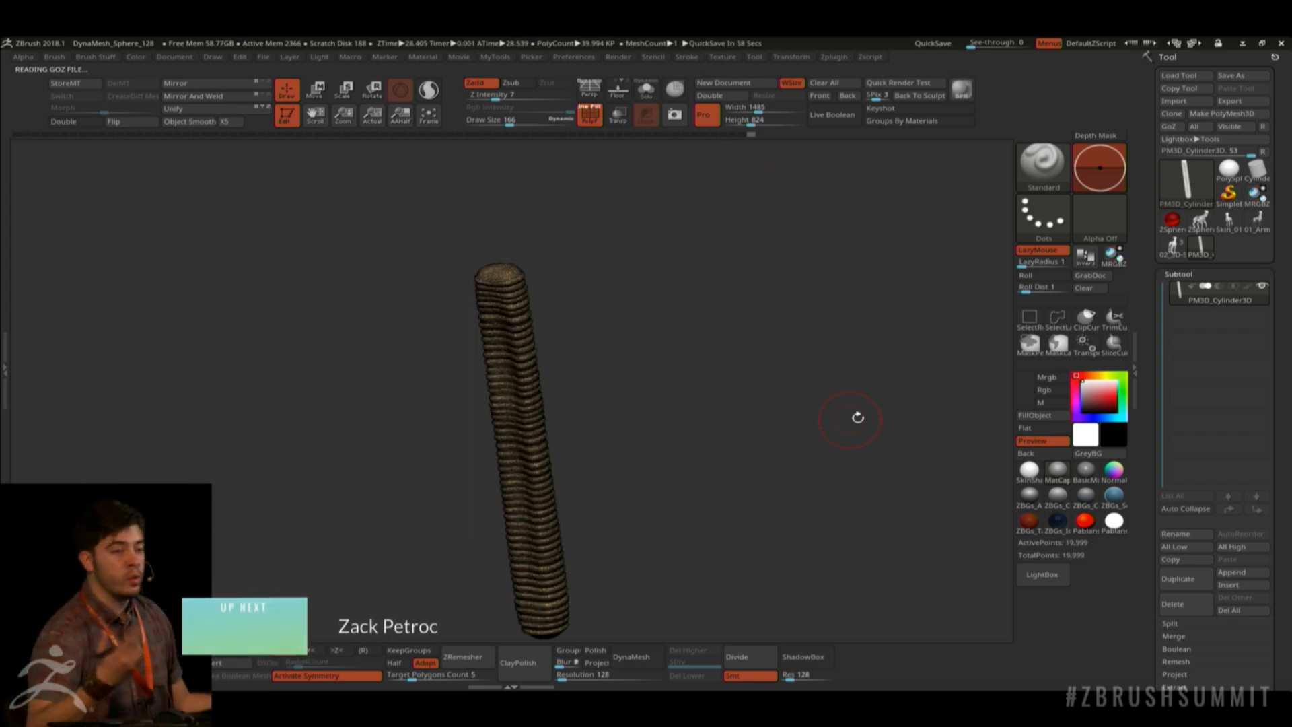
# Copy the decimated rod subtool and paste it into the 02_3D-Sketch creature, with the wireframe hidden.
pyautogui.moveTo(361, 291); pyautogui.dragTo(666, 340)
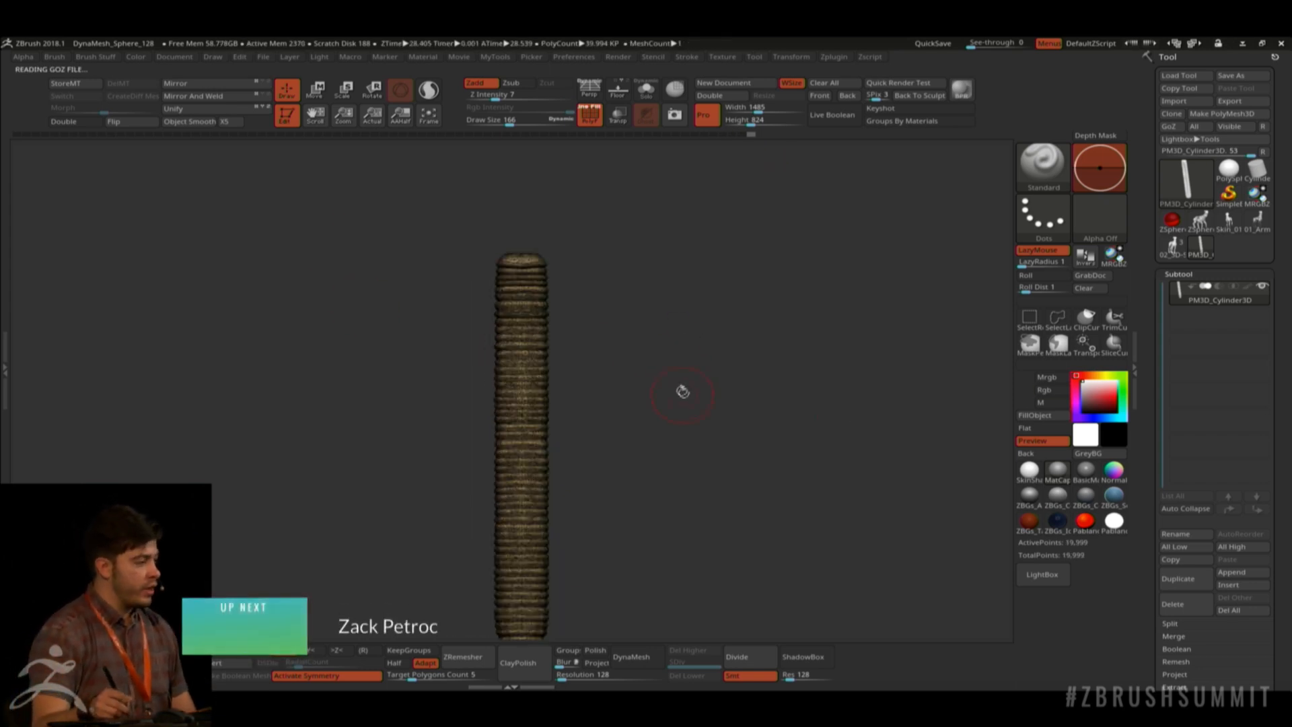
pyautogui.moveTo(680, 390); pyautogui.dragTo(656, 369)
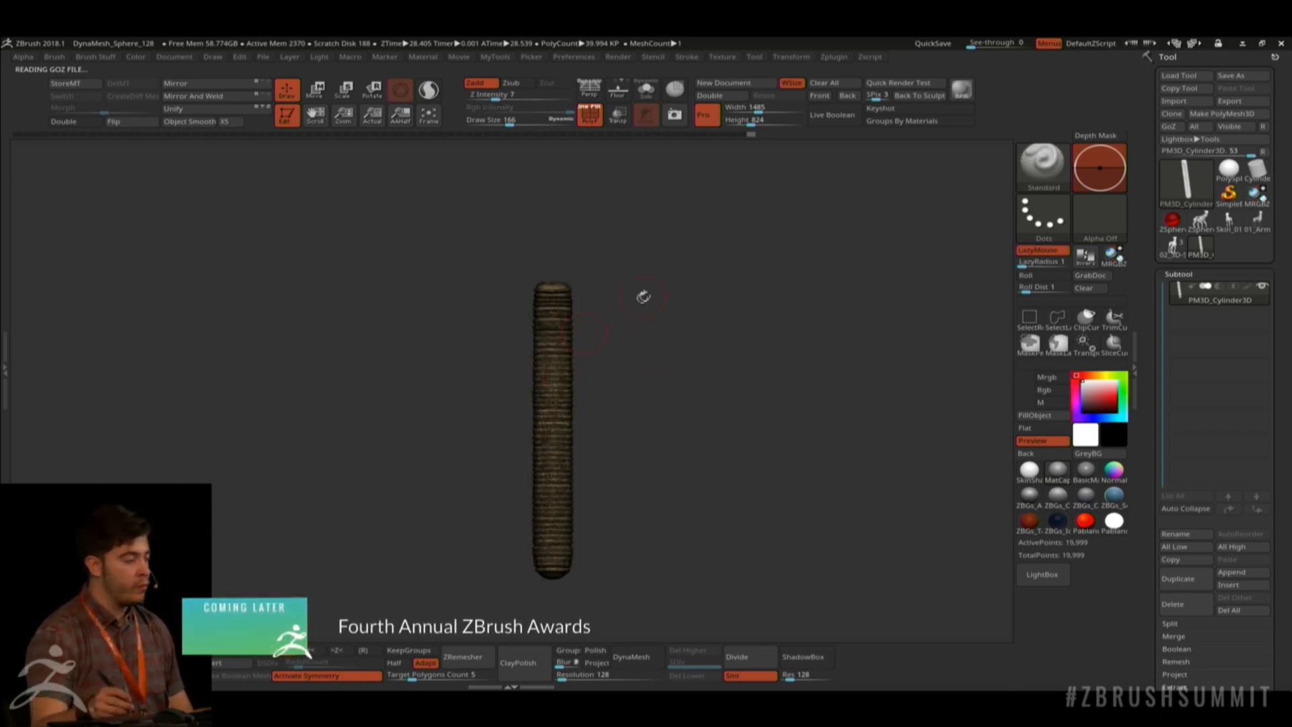
pyautogui.moveTo(643, 296); pyautogui.dragTo(644, 358)
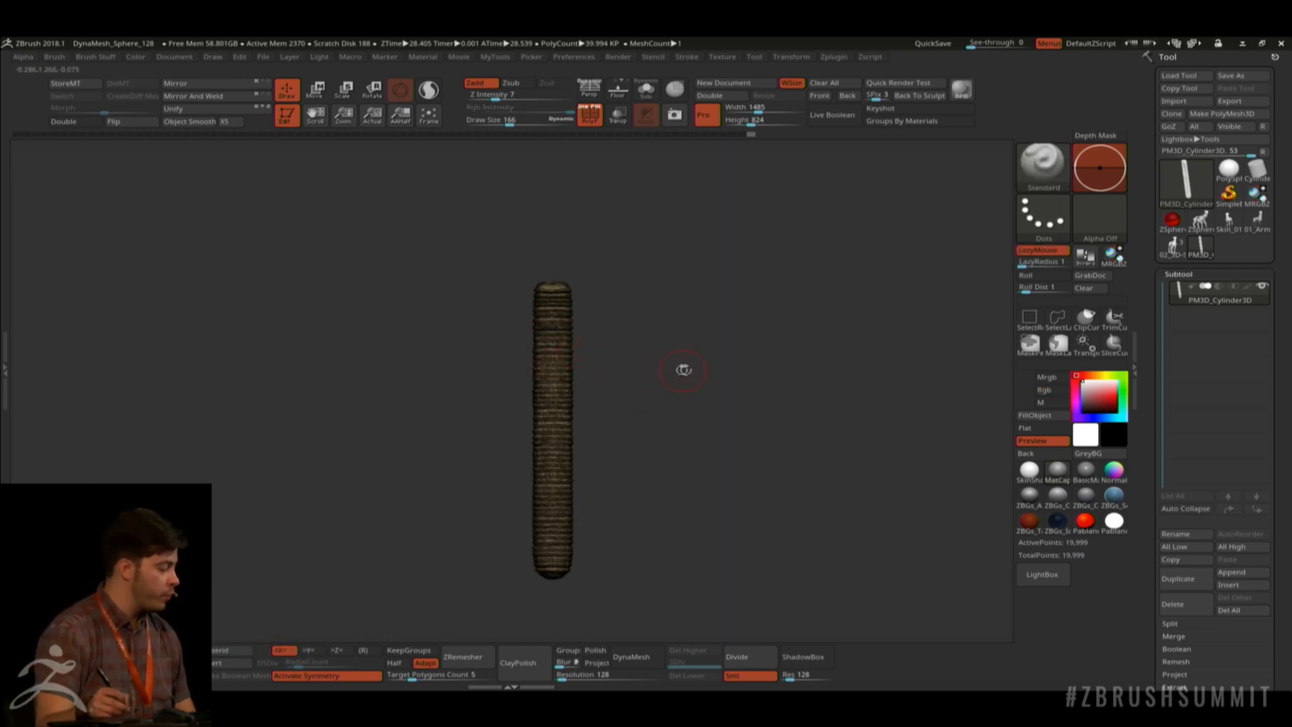
pyautogui.click(1189, 561)
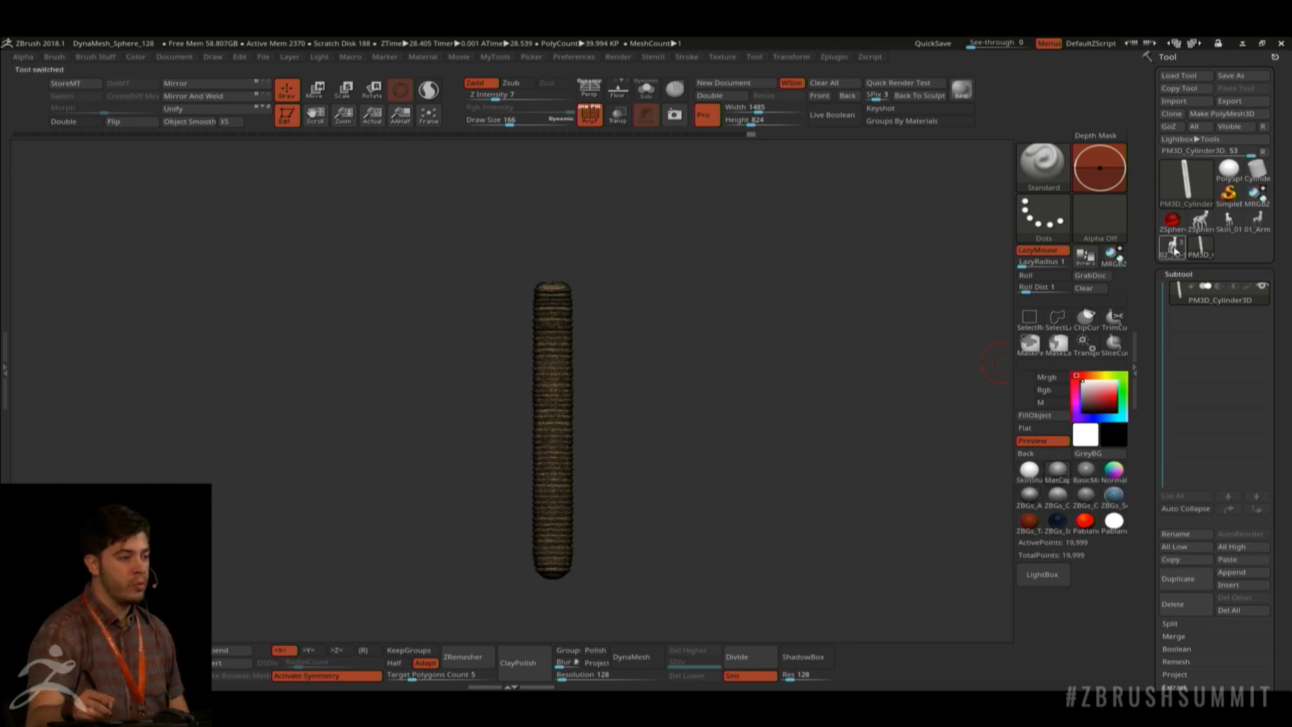
pyautogui.click(1175, 251)
pyautogui.moveTo(771, 438)
pyautogui.mouseDown()
pyautogui.moveTo(837, 252)
pyautogui.moveTo(811, 260)
pyautogui.moveTo(737, 345)
pyautogui.moveTo(756, 366)
pyautogui.moveTo(735, 283)
pyautogui.mouseUp()
pyautogui.hotkey('shift', 'f')
pyautogui.keyDown('alt'); pyautogui.moveTo(767, 402); pyautogui.dragTo(745, 227); pyautogui.keyUp('alt')
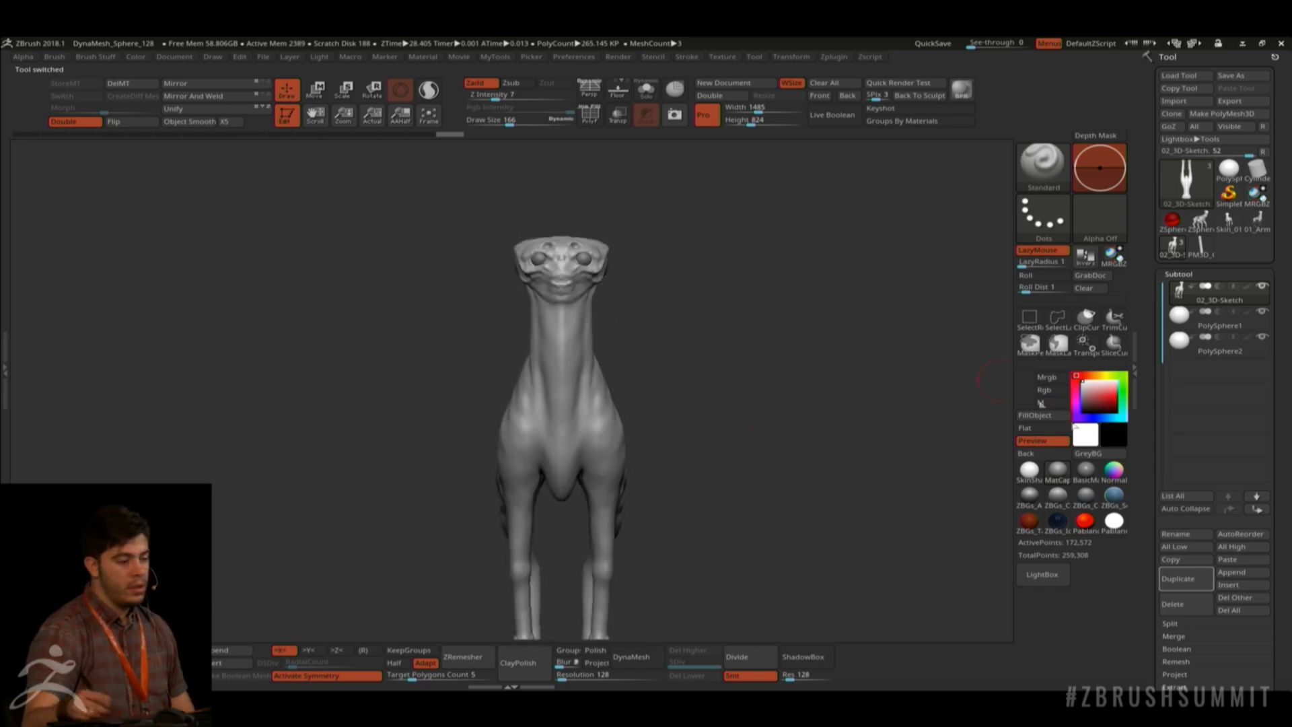
pyautogui.click(1243, 559)
# With symmetry off, move the rod above one side of the creature's head and set its gizmo pivot at the rod's lower end.
pyautogui.press('w')
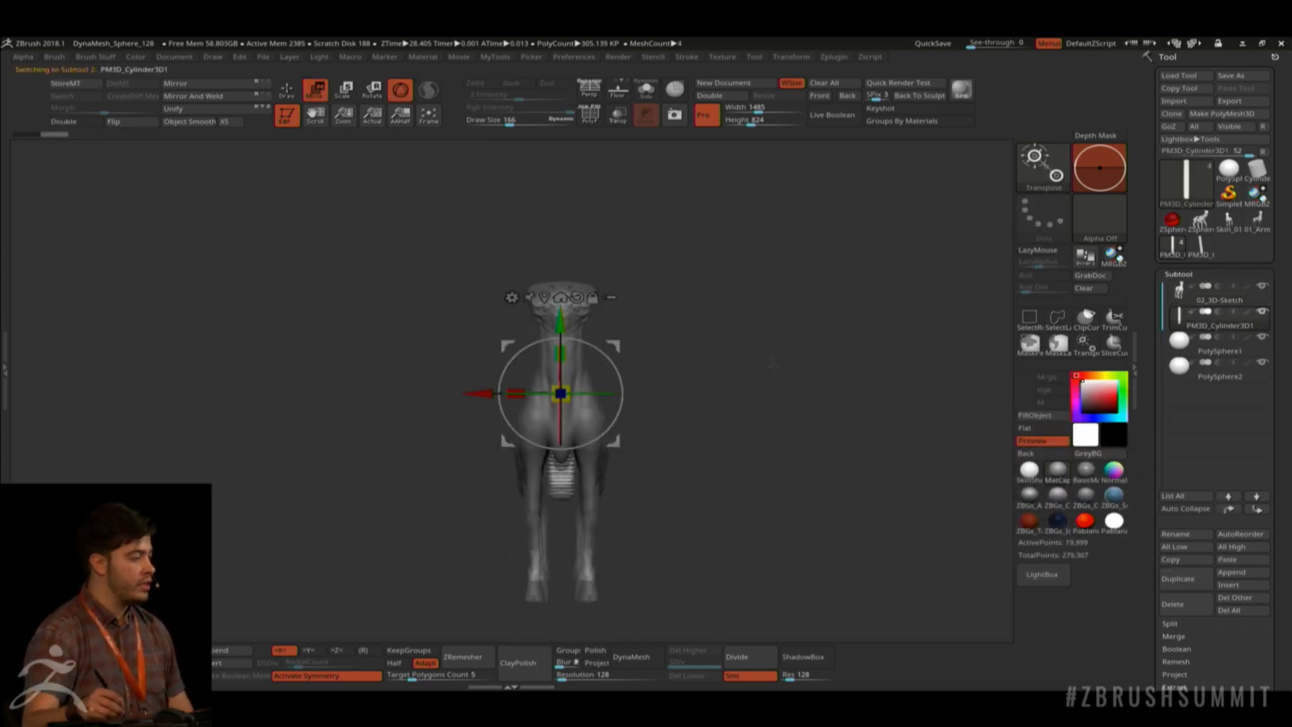
pyautogui.keyDown('alt'); pyautogui.moveTo(774, 364); pyautogui.dragTo(707, 360); pyautogui.keyUp('alt')
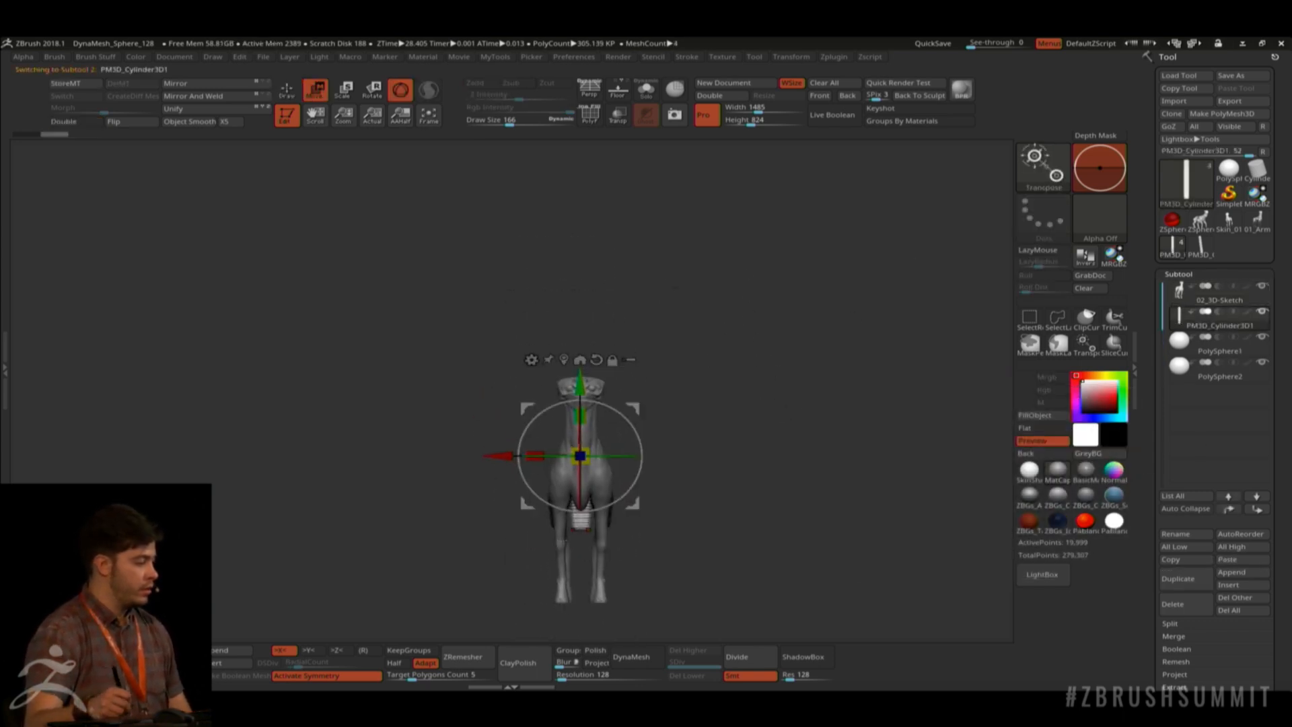
pyautogui.press('x')
pyautogui.moveTo(580, 456); pyautogui.dragTo(532, 330)
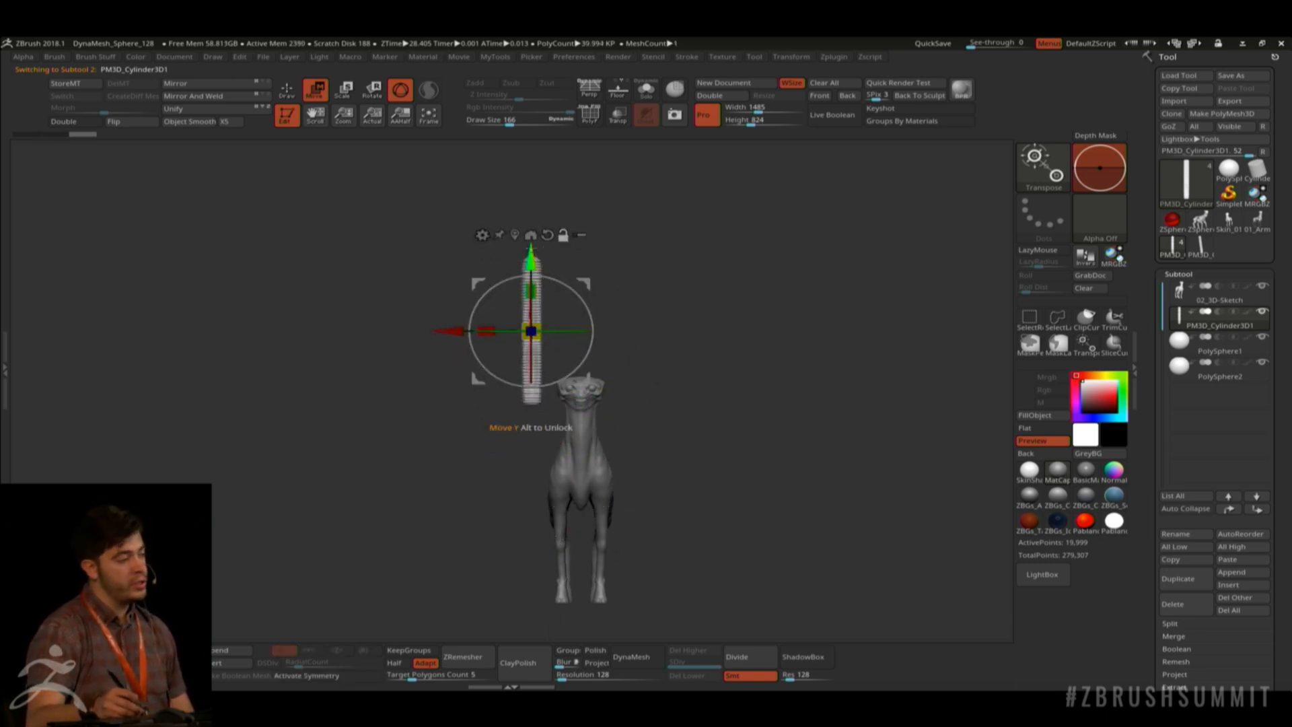
pyautogui.moveTo(531, 259)
pyautogui.keyDown('alt'); pyautogui.mouseDown()
pyautogui.moveTo(531, 404)
pyautogui.moveTo(531, 303)
pyautogui.moveTo(531, 331)
pyautogui.mouseUp(); pyautogui.keyUp('alt')
pyautogui.moveTo(531, 403); pyautogui.dragTo(535, 399)
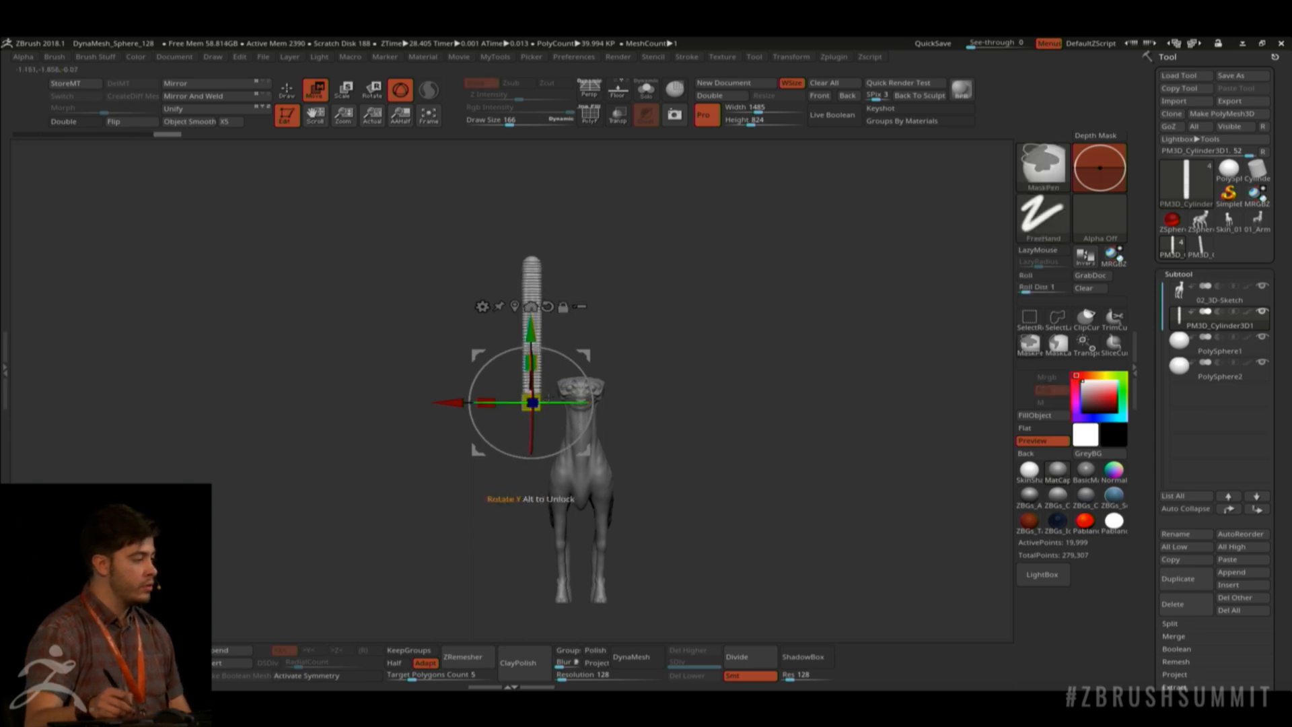
pyautogui.hotkey('ctrl', 'z')
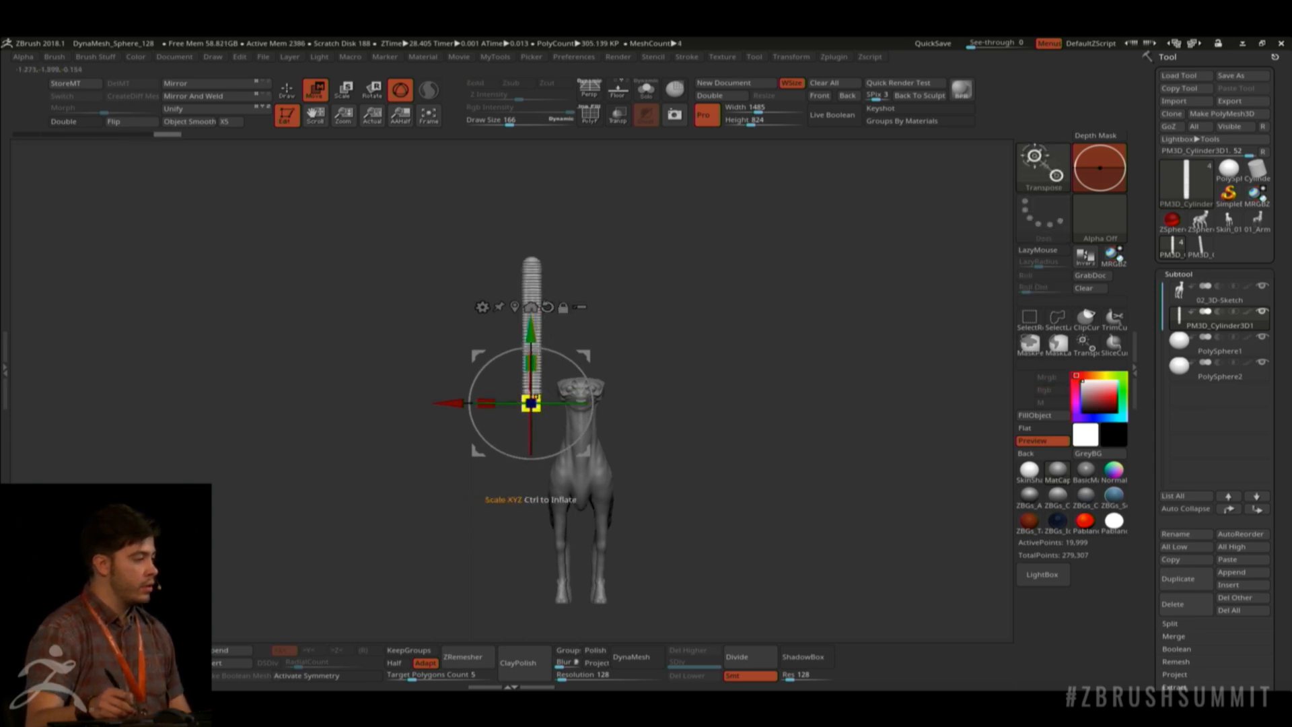
# Scale the rod uniformly and line up its base with the side of the creature's head from above.
pyautogui.moveTo(531, 402); pyautogui.dragTo(537, 389)
pyautogui.moveTo(592, 354); pyautogui.dragTo(612, 340)
pyautogui.moveTo(727, 215); pyautogui.dragTo(693, 488)
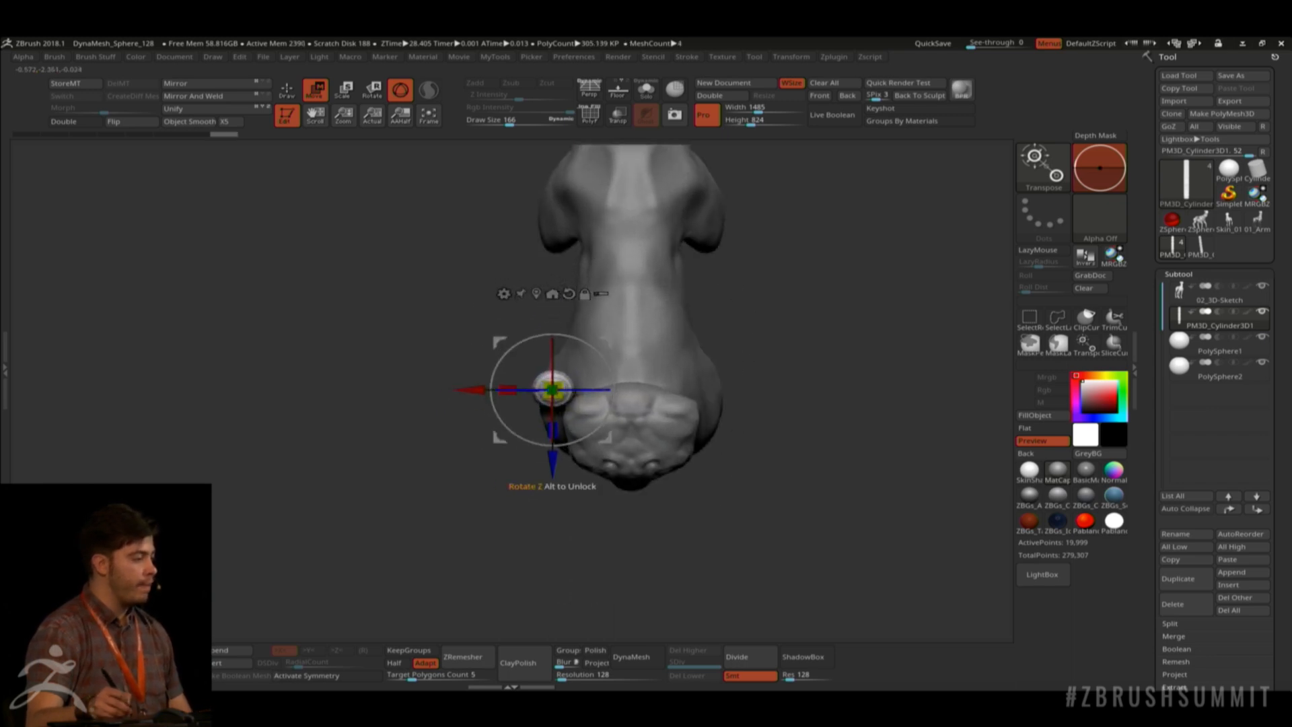
pyautogui.moveTo(608, 381); pyautogui.dragTo(515, 396)
pyautogui.moveTo(605, 343); pyautogui.dragTo(616, 399)
# Rotate the rod to nearly horizontal so it extends outward, and seat its base against the side of the head.
pyautogui.moveTo(814, 404); pyautogui.dragTo(768, 266)
pyautogui.moveTo(593, 370); pyautogui.dragTo(543, 439)
pyautogui.moveTo(601, 372); pyautogui.dragTo(638, 357)
pyautogui.moveTo(700, 317); pyautogui.dragTo(784, 311)
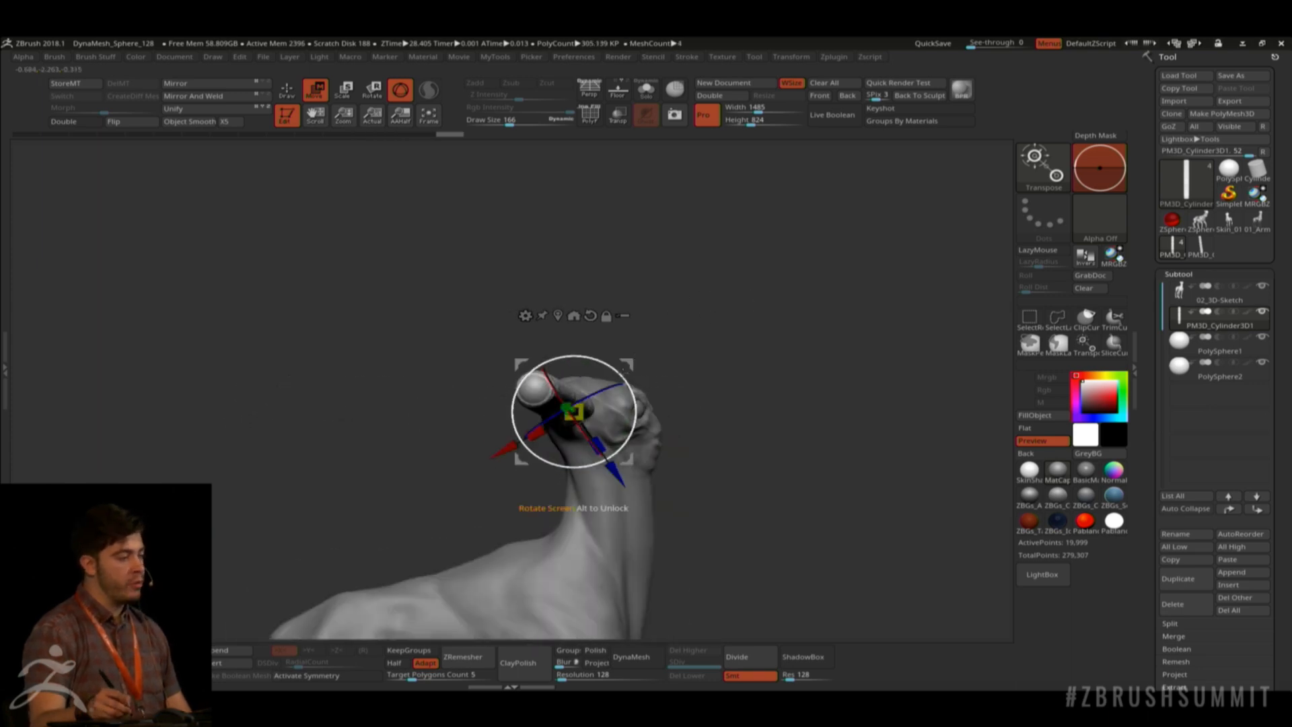
pyautogui.moveTo(627, 367); pyautogui.dragTo(630, 361)
pyautogui.moveTo(764, 295); pyautogui.dragTo(681, 297)
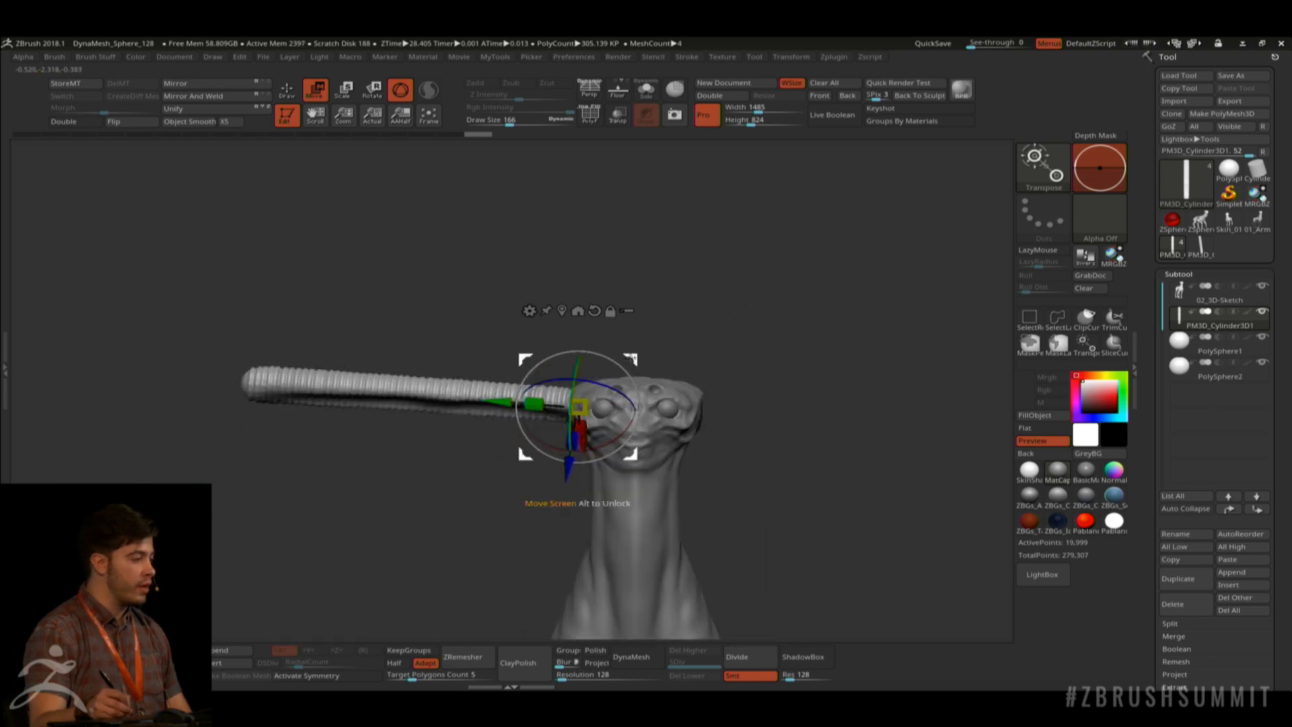
pyautogui.moveTo(633, 360)
pyautogui.mouseDown()
pyautogui.moveTo(802, 296)
pyautogui.moveTo(838, 367)
pyautogui.moveTo(825, 294)
pyautogui.mouseUp()
pyautogui.press('q')
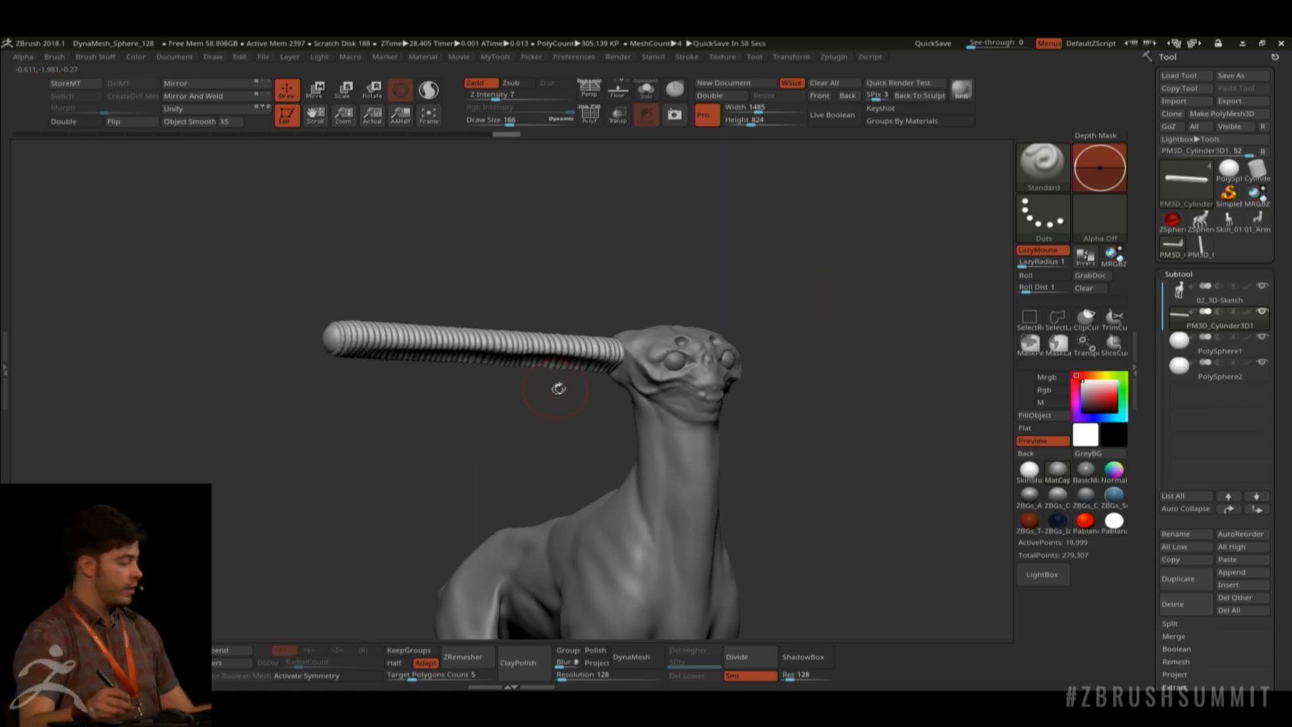
pyautogui.moveTo(720, 269); pyautogui.dragTo(698, 274)
pyautogui.keyDown('alt'); pyautogui.moveTo(801, 375); pyautogui.dragTo(756, 362); pyautogui.keyUp('alt')
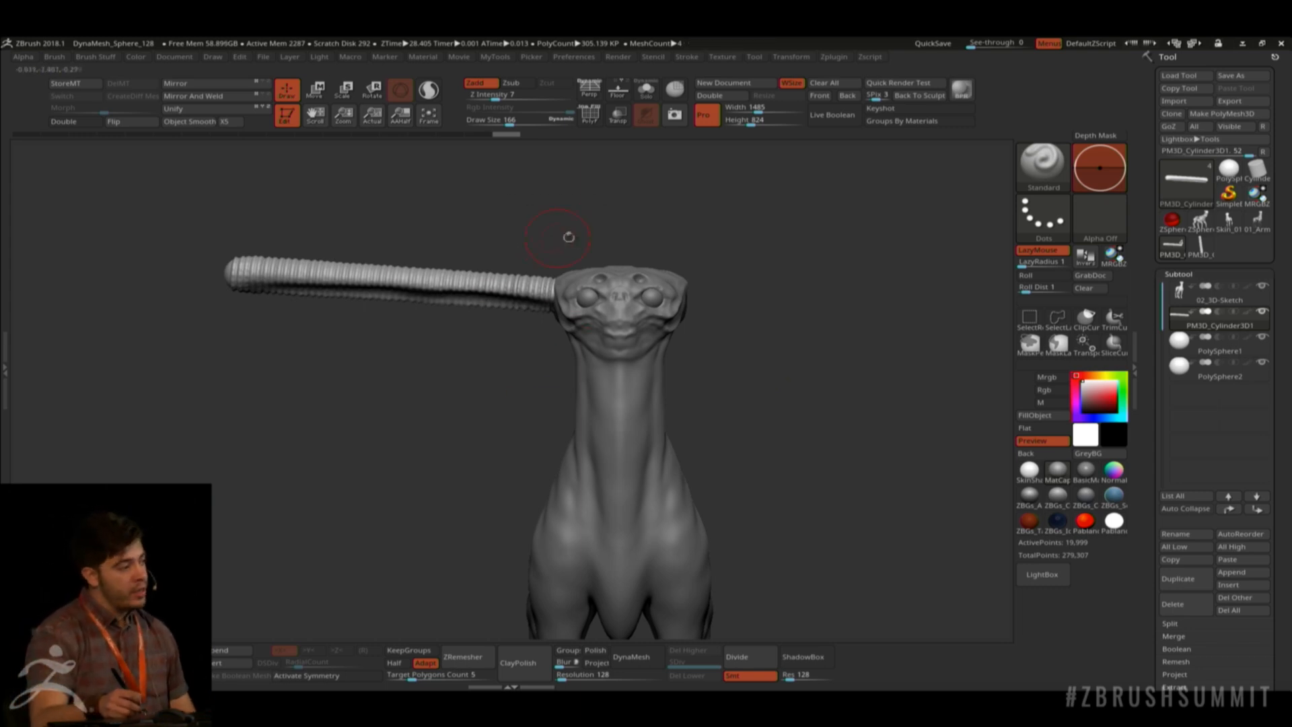
# Apply the Bend Curve deformer to the rod, isolate it in Solo and align the curve axis with its length.
pyautogui.press('w')
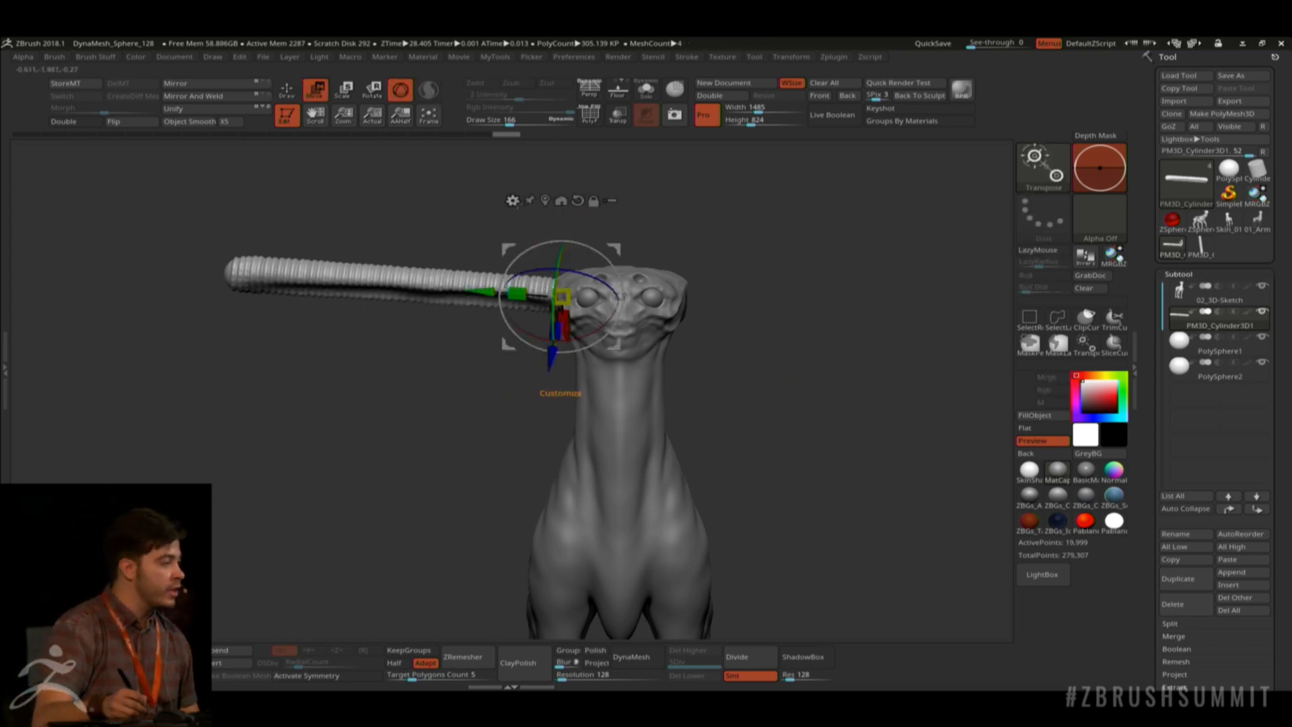
pyautogui.click(513, 201)
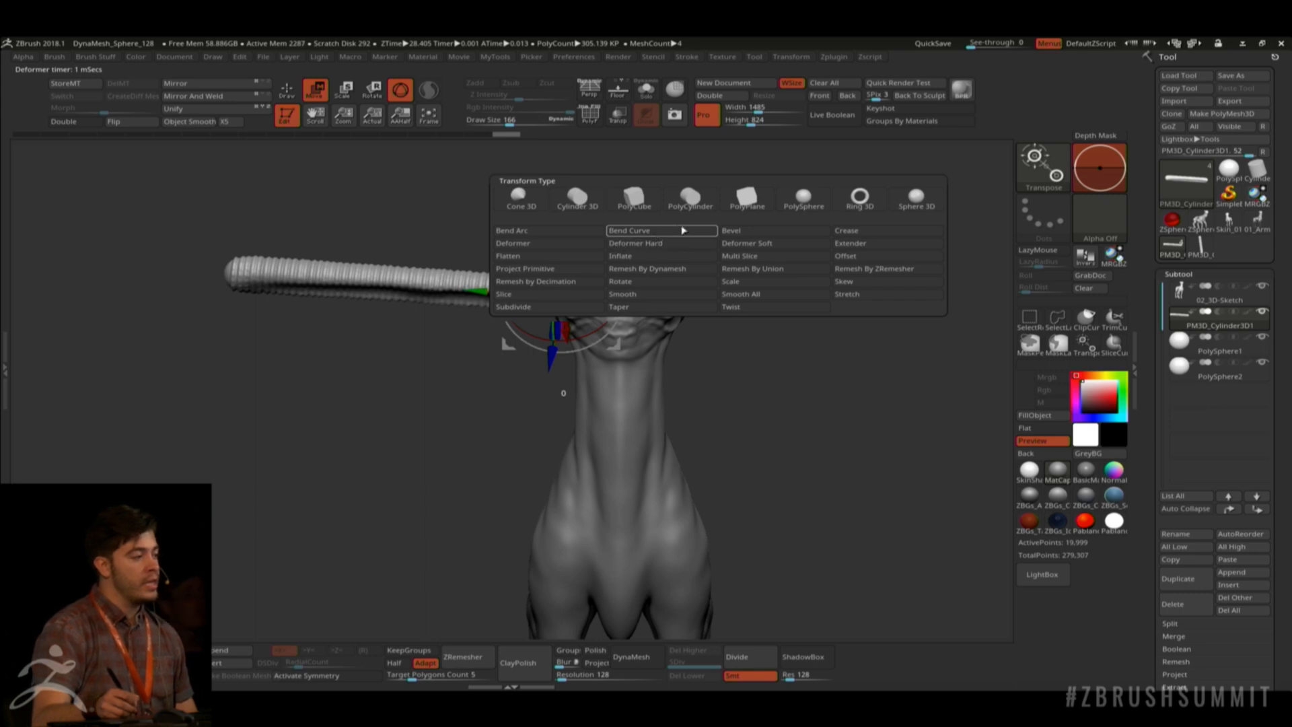
pyautogui.moveTo(547, 196); pyautogui.dragTo(418, 280)
pyautogui.hotkey('alt', 's')
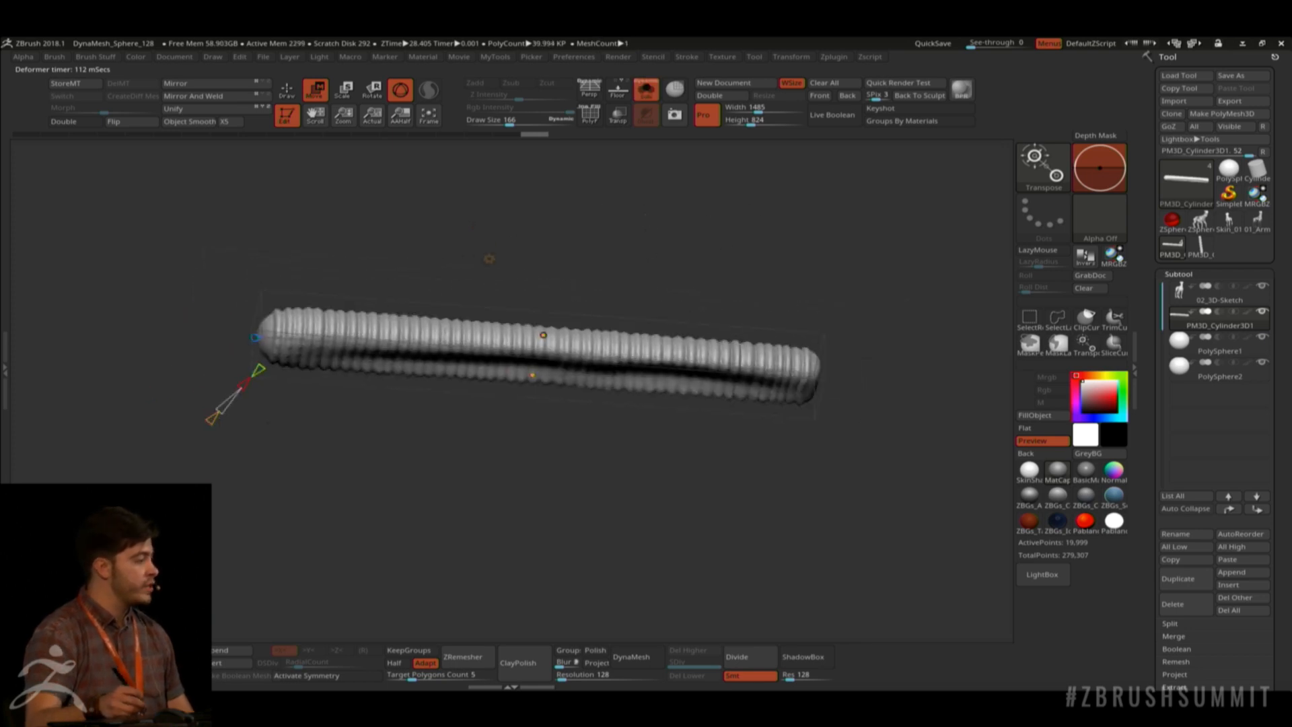
pyautogui.moveTo(267, 423); pyautogui.dragTo(276, 421)
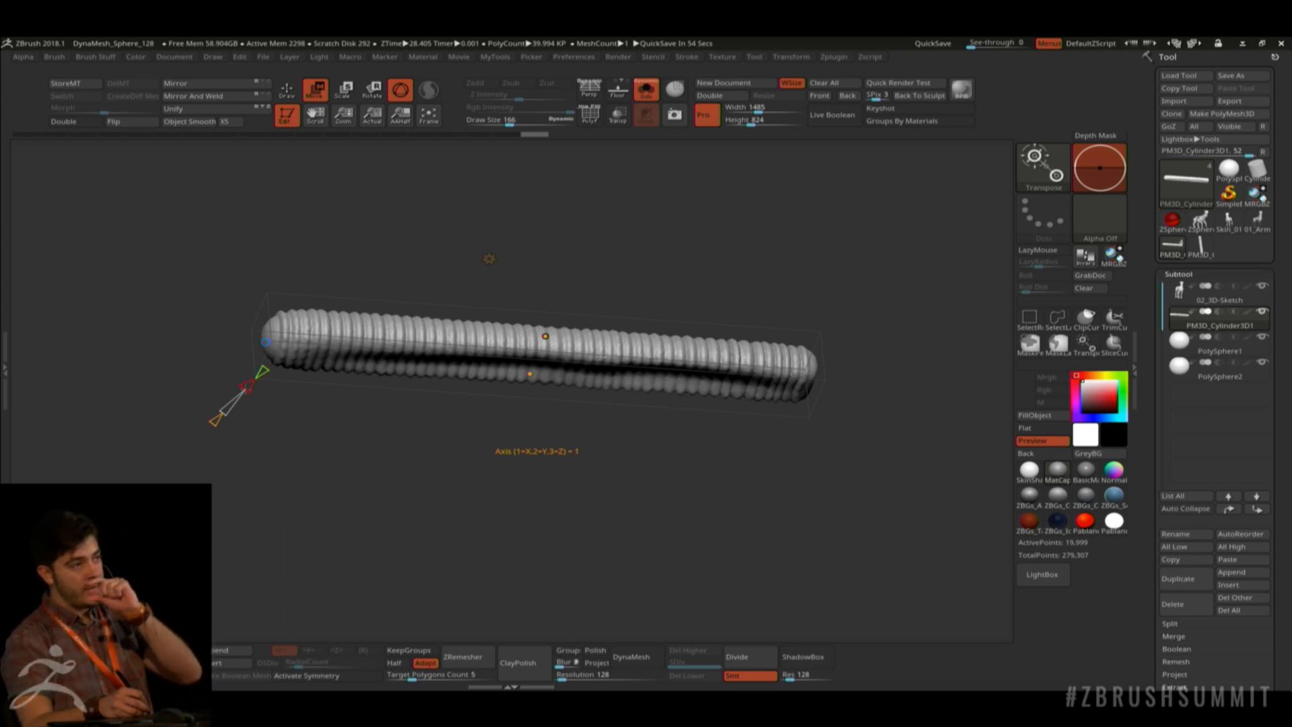
pyautogui.moveTo(247, 388); pyautogui.dragTo(235, 407)
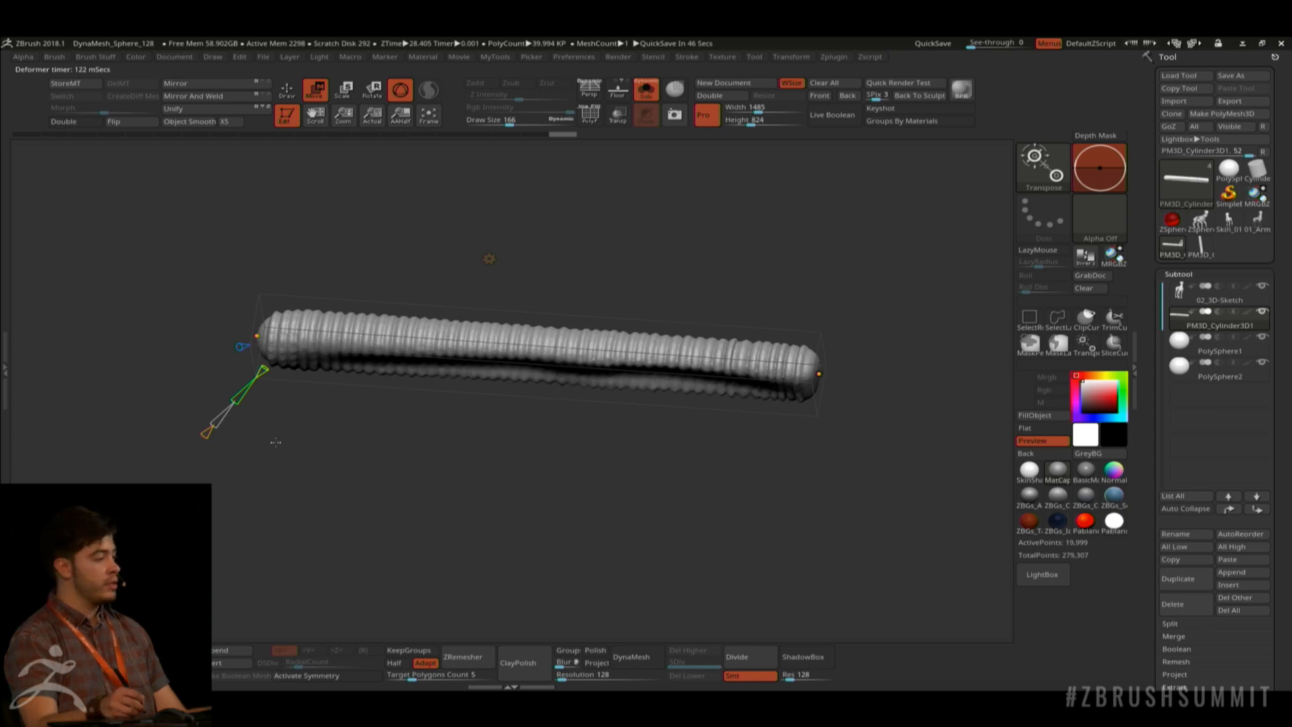
# Raise the bend curve's resolution to five control points along the rod and show the whole creature again.
pyautogui.moveTo(204, 435); pyautogui.dragTo(202, 437)
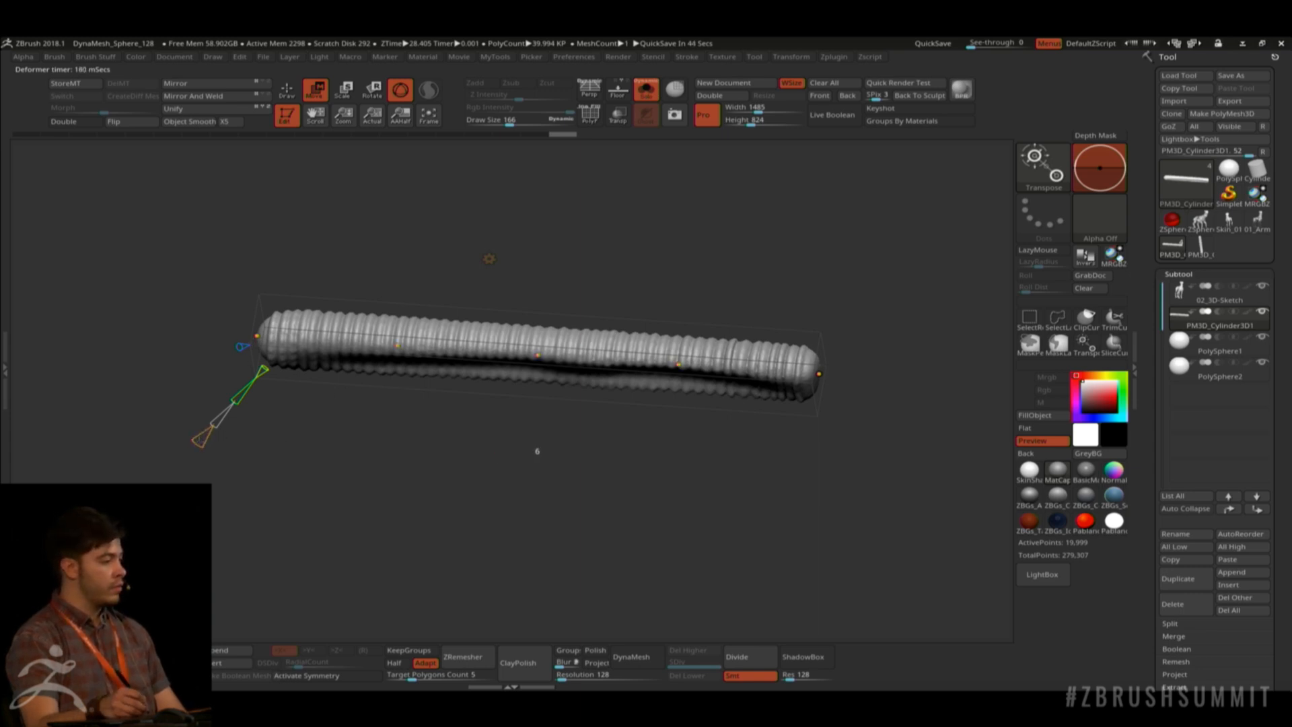
pyautogui.moveTo(201, 440); pyautogui.dragTo(207, 442)
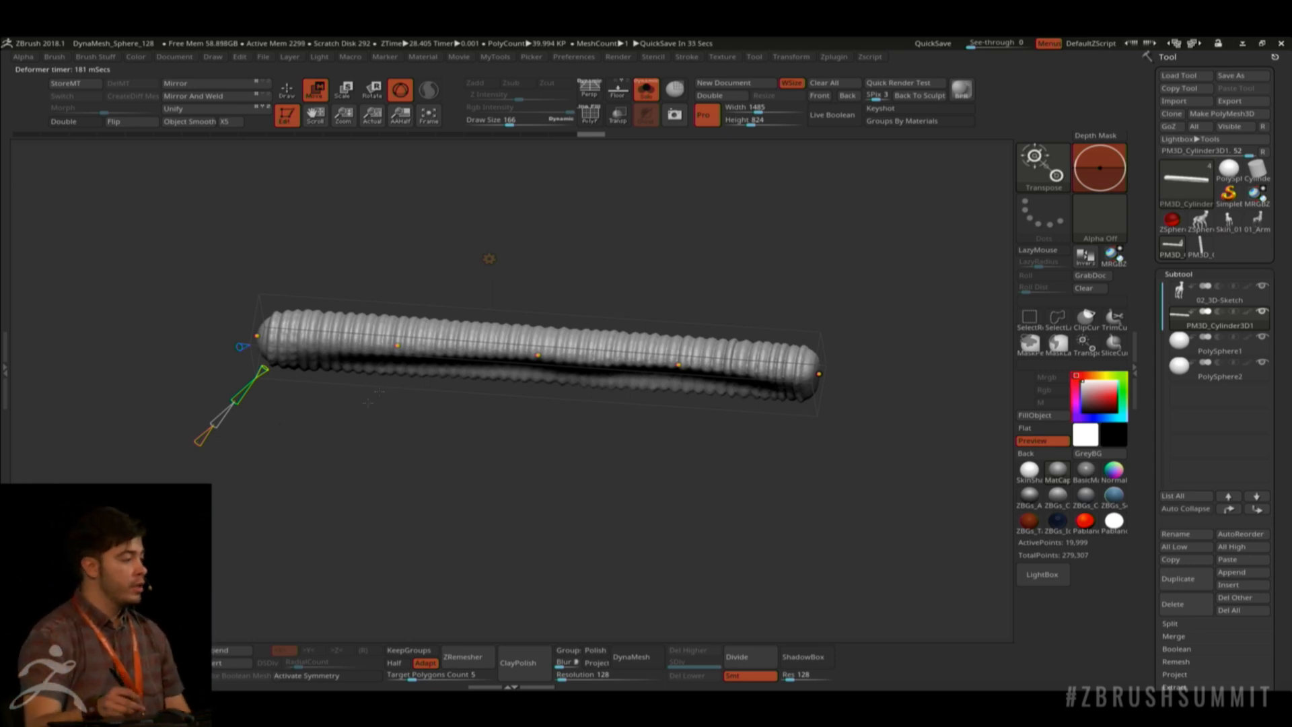
pyautogui.moveTo(407, 423); pyautogui.dragTo(395, 424)
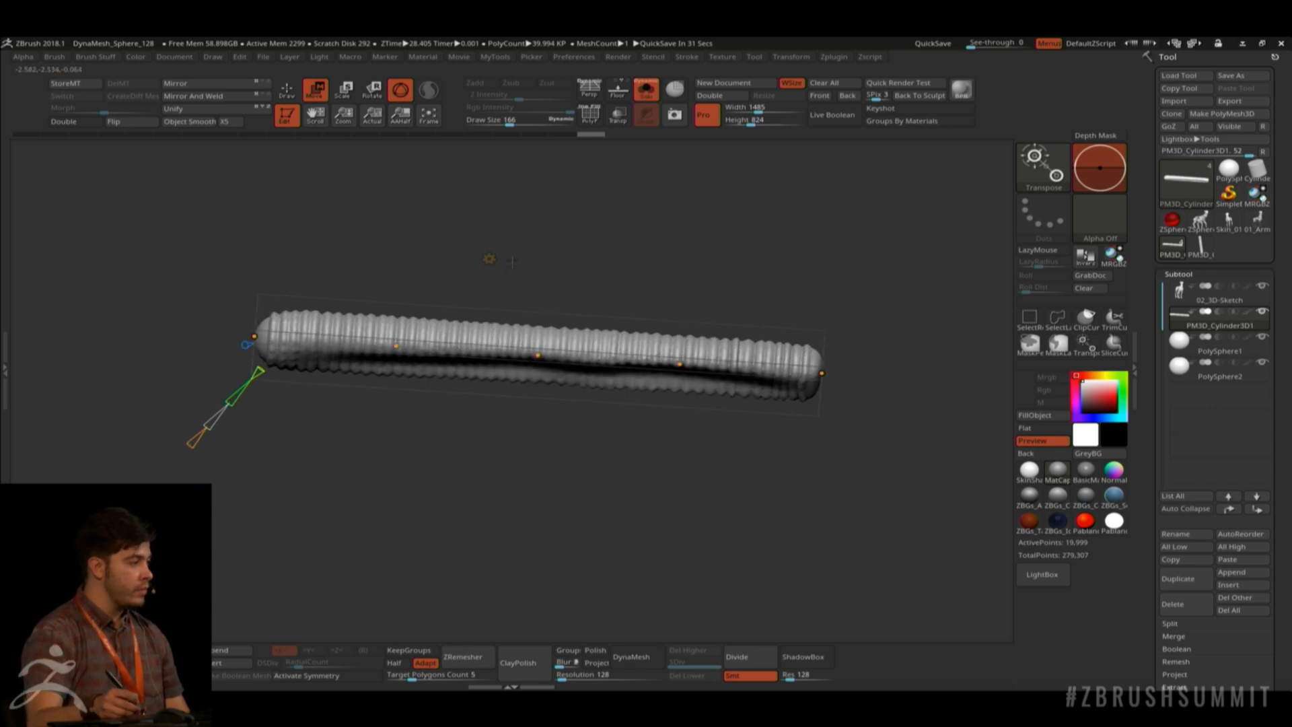
pyautogui.hotkey('shift', 'alt', 's')
pyautogui.keyDown('ctrl'); pyautogui.moveTo(614, 335); pyautogui.dragTo(510, 351, button='right'); pyautogui.keyUp('ctrl')
pyautogui.moveTo(386, 344); pyautogui.dragTo(388, 315, button='right')
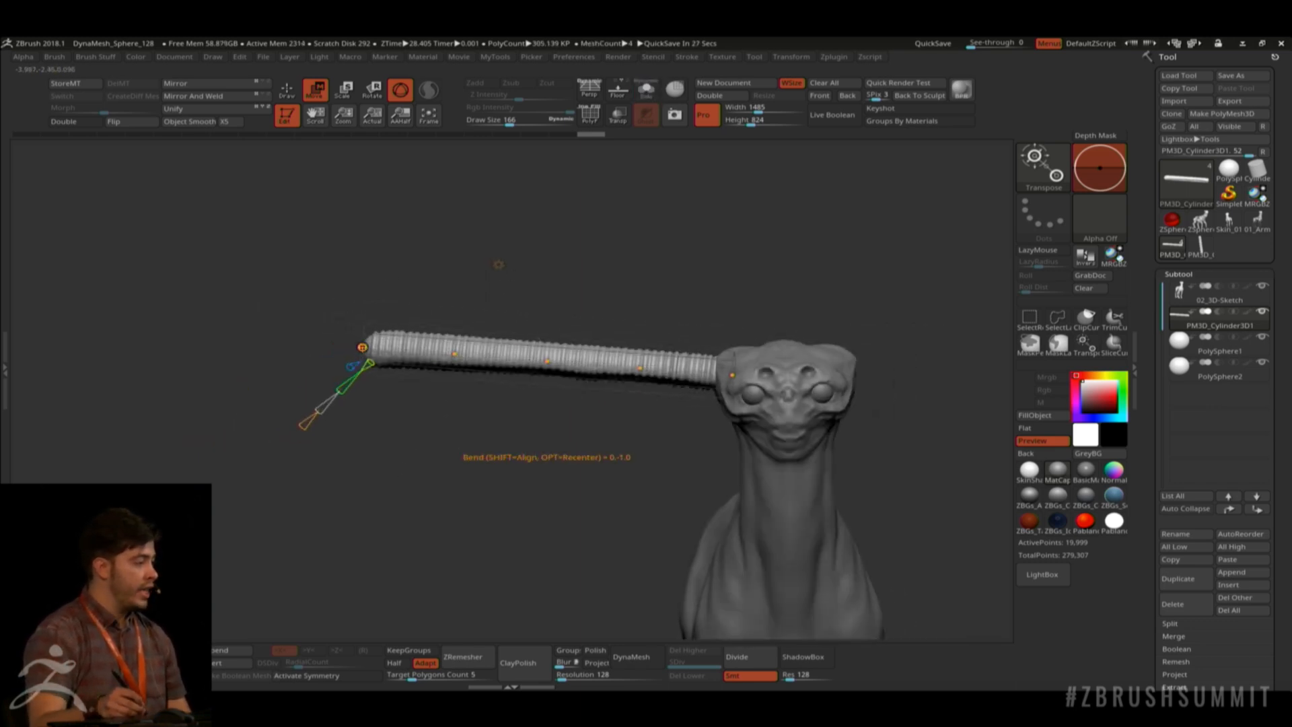
# Bend the rod with its control points into a horn arching outward and down, its tip curling back toward the neck.
pyautogui.moveTo(362, 347); pyautogui.dragTo(549, 457)
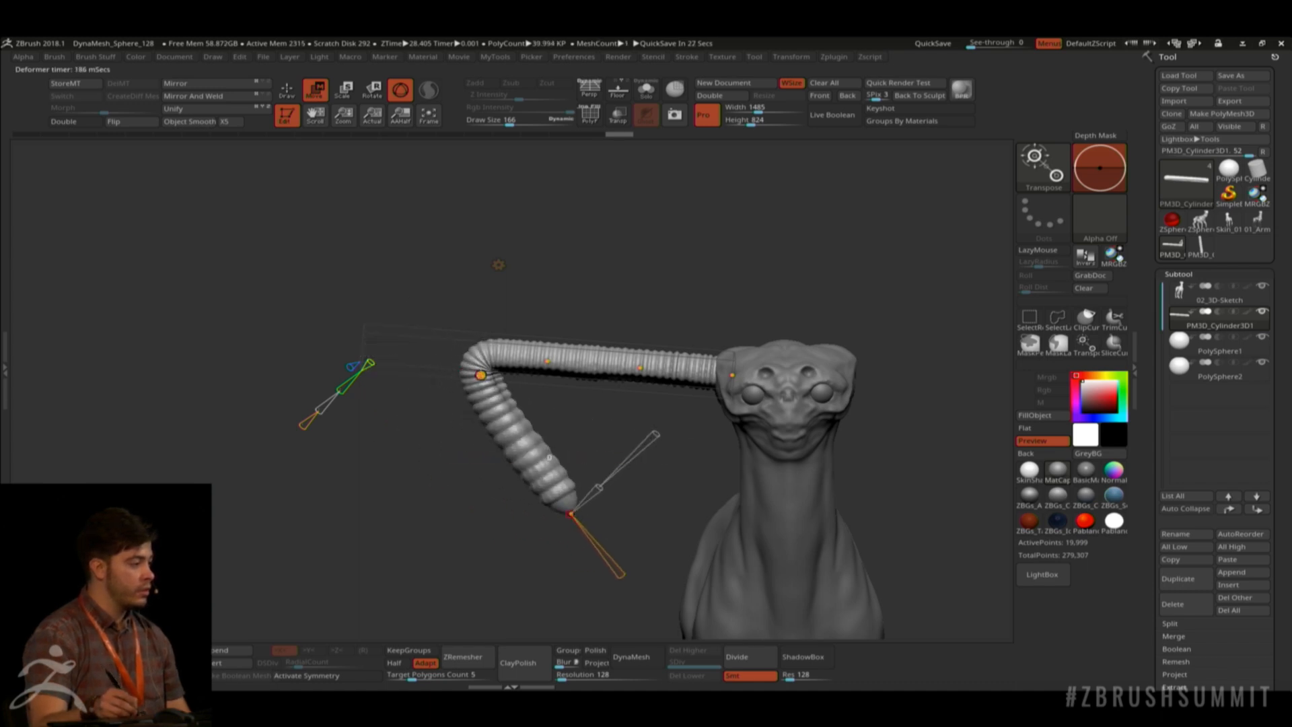
pyautogui.moveTo(481, 374); pyautogui.dragTo(600, 404)
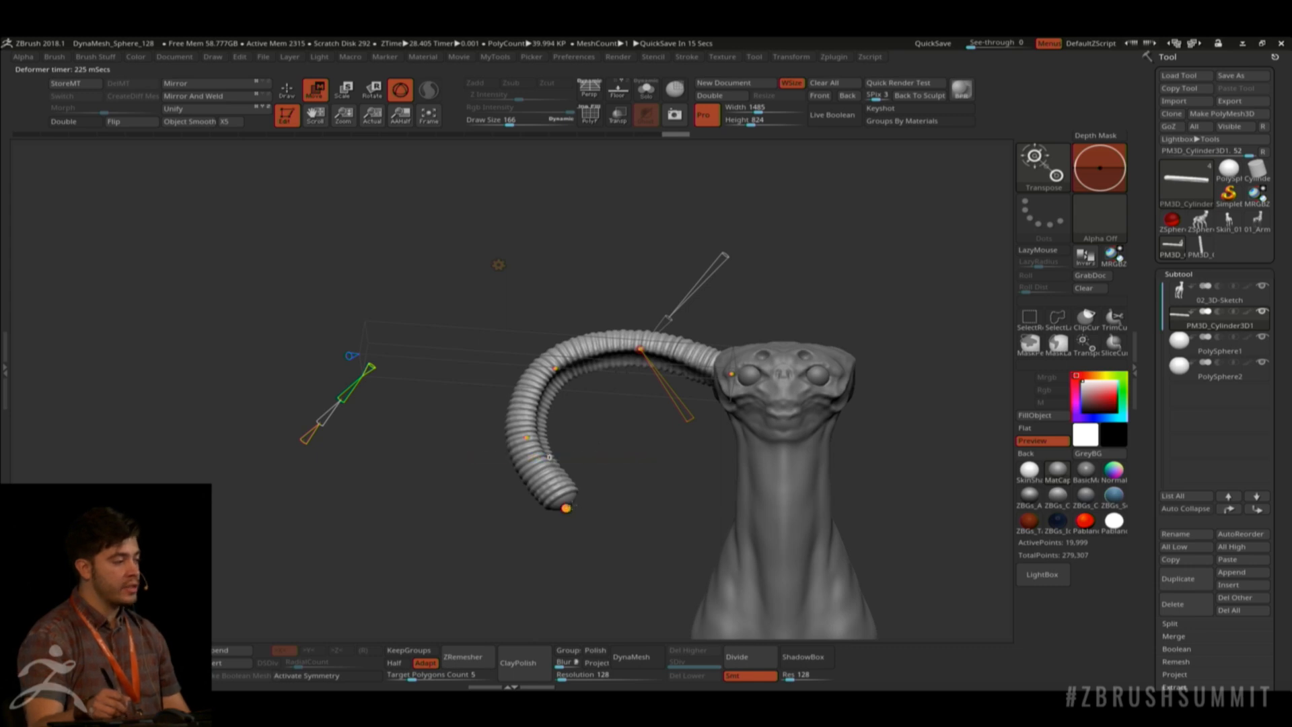
pyautogui.moveTo(607, 496); pyautogui.dragTo(634, 406)
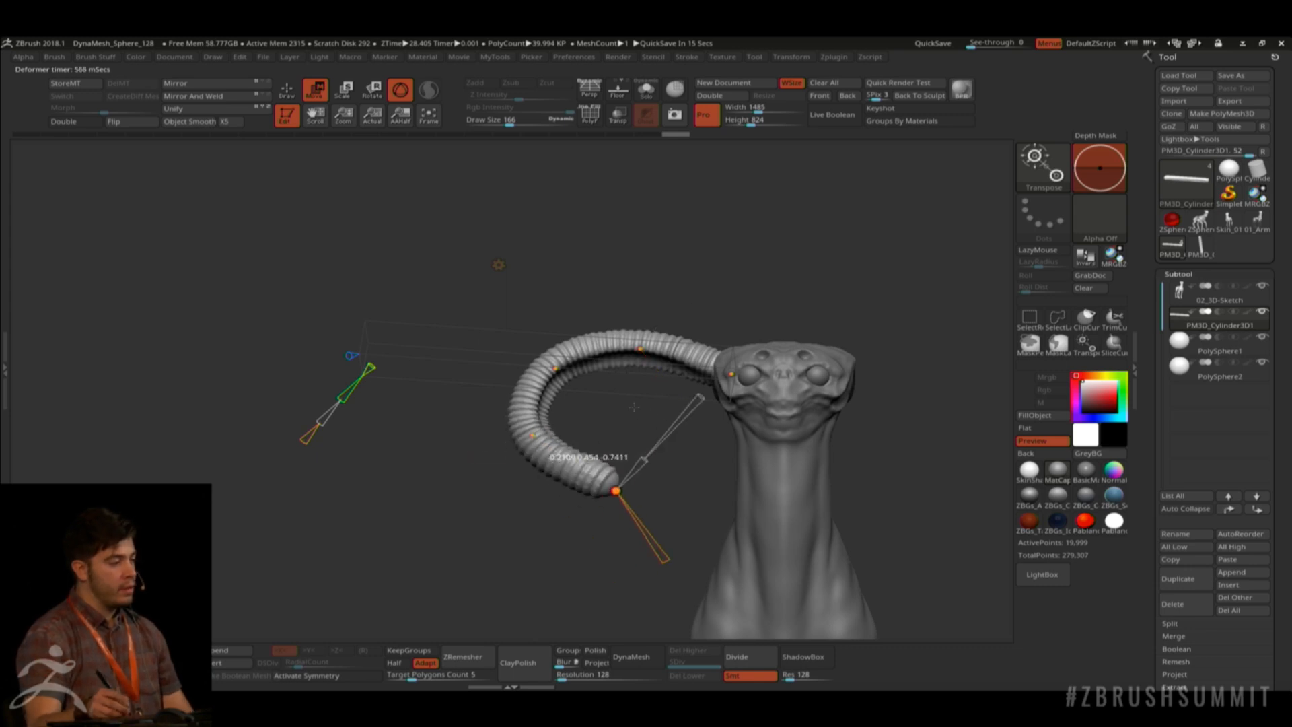
pyautogui.moveTo(616, 491); pyautogui.dragTo(666, 477)
pyautogui.keyDown('alt'); pyautogui.moveTo(666, 478); pyautogui.dragTo(656, 509); pyautogui.keyUp('alt')
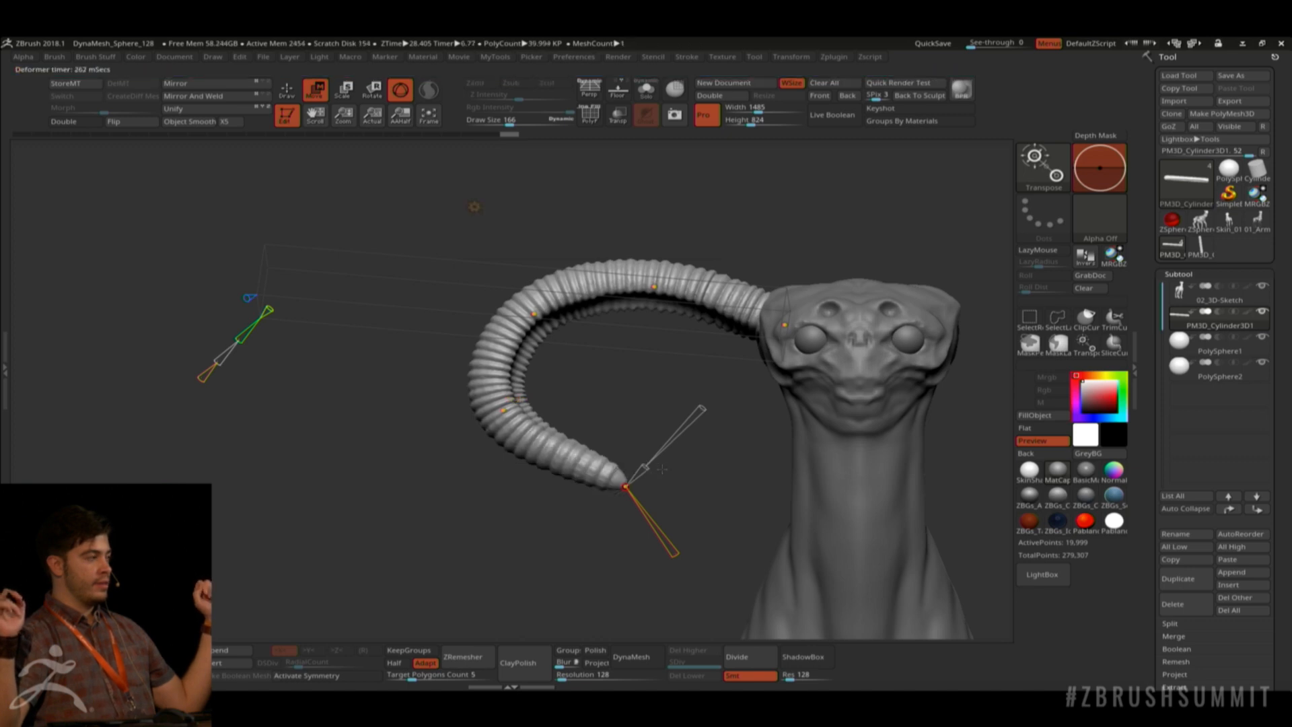
# Taper the horn toward a pointed tip by scaling down the curve at the last two control points.
pyautogui.moveTo(663, 470); pyautogui.dragTo(691, 459)
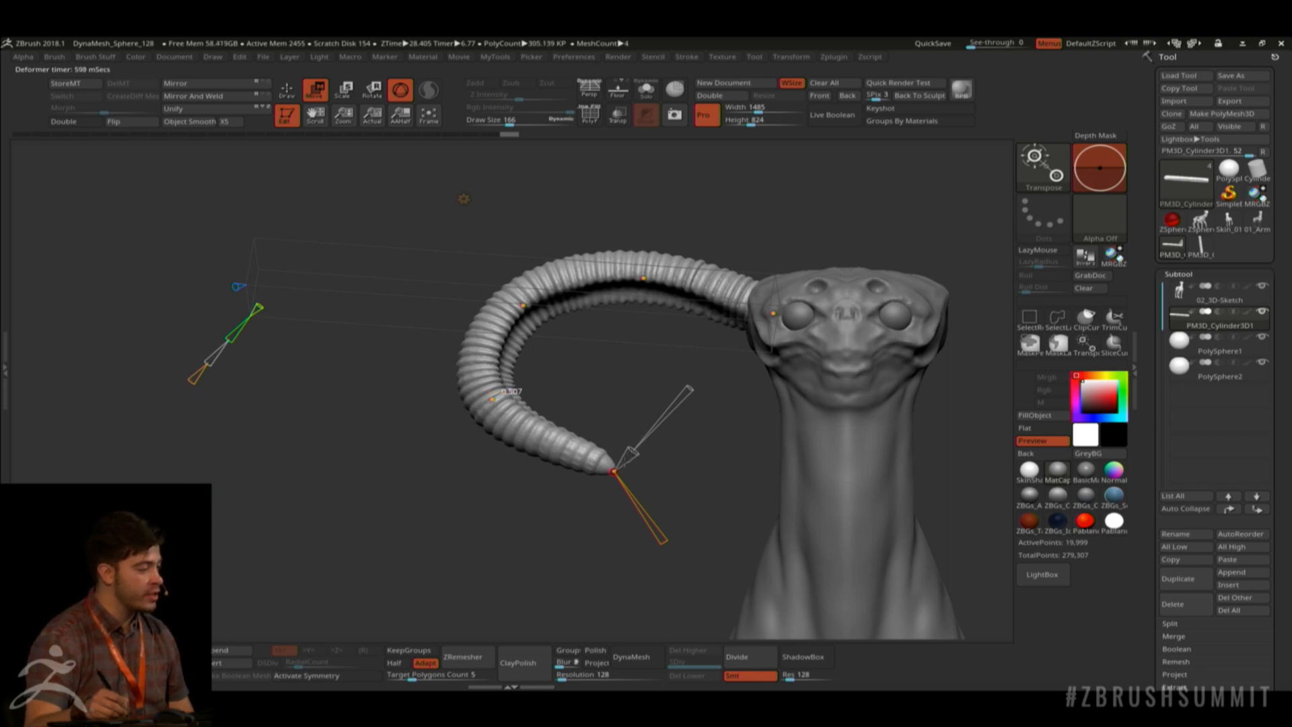
pyautogui.moveTo(689, 389); pyautogui.dragTo(686, 394)
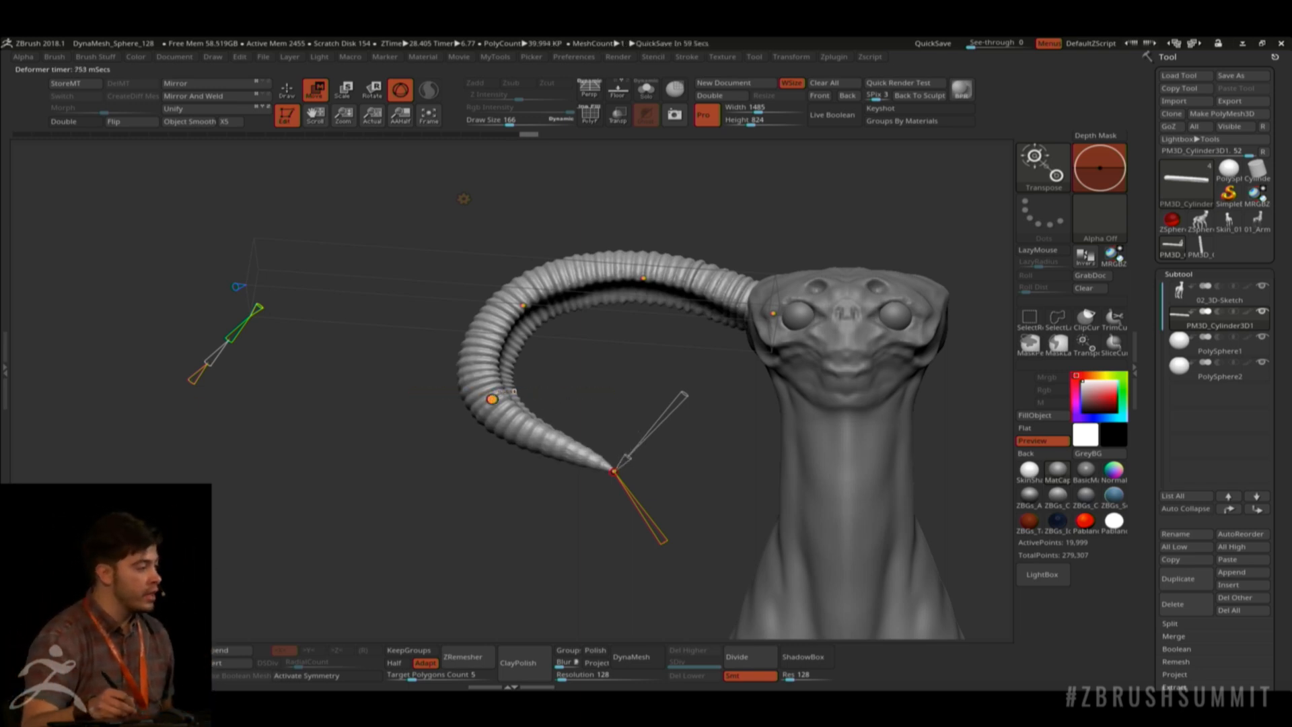
pyautogui.click(491, 399)
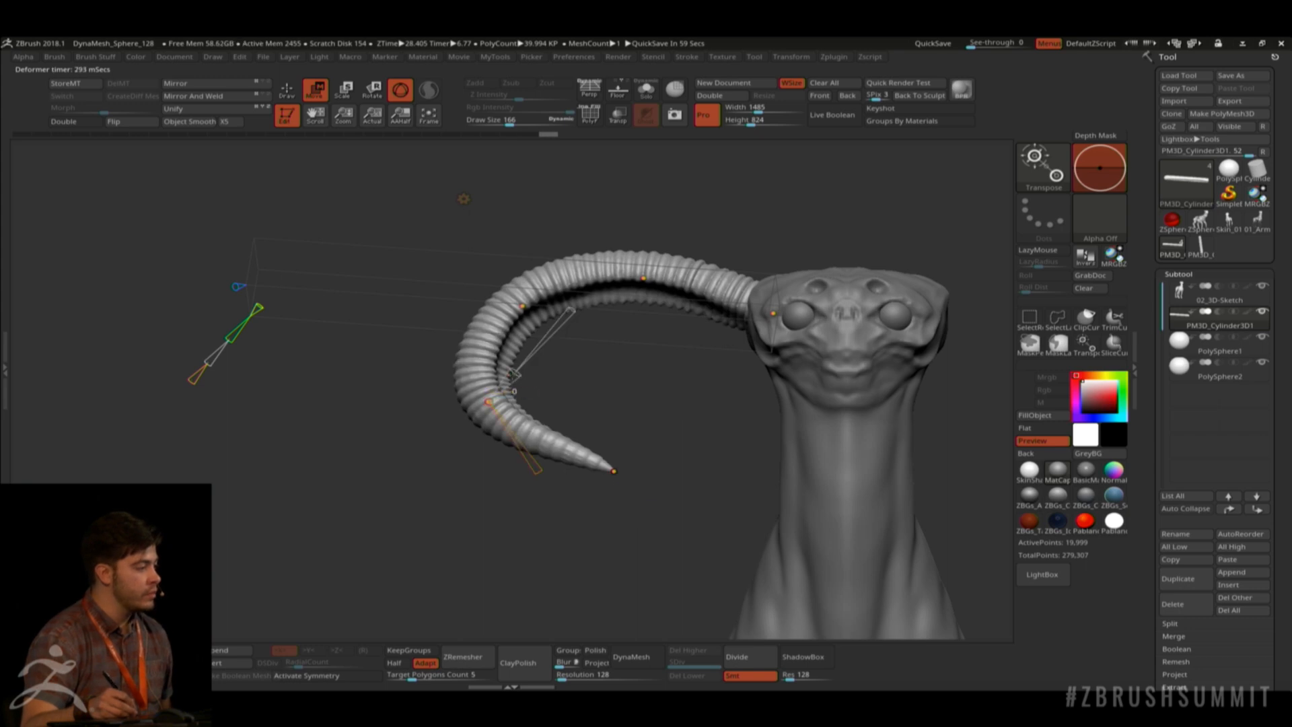
pyautogui.moveTo(511, 373); pyautogui.dragTo(584, 358)
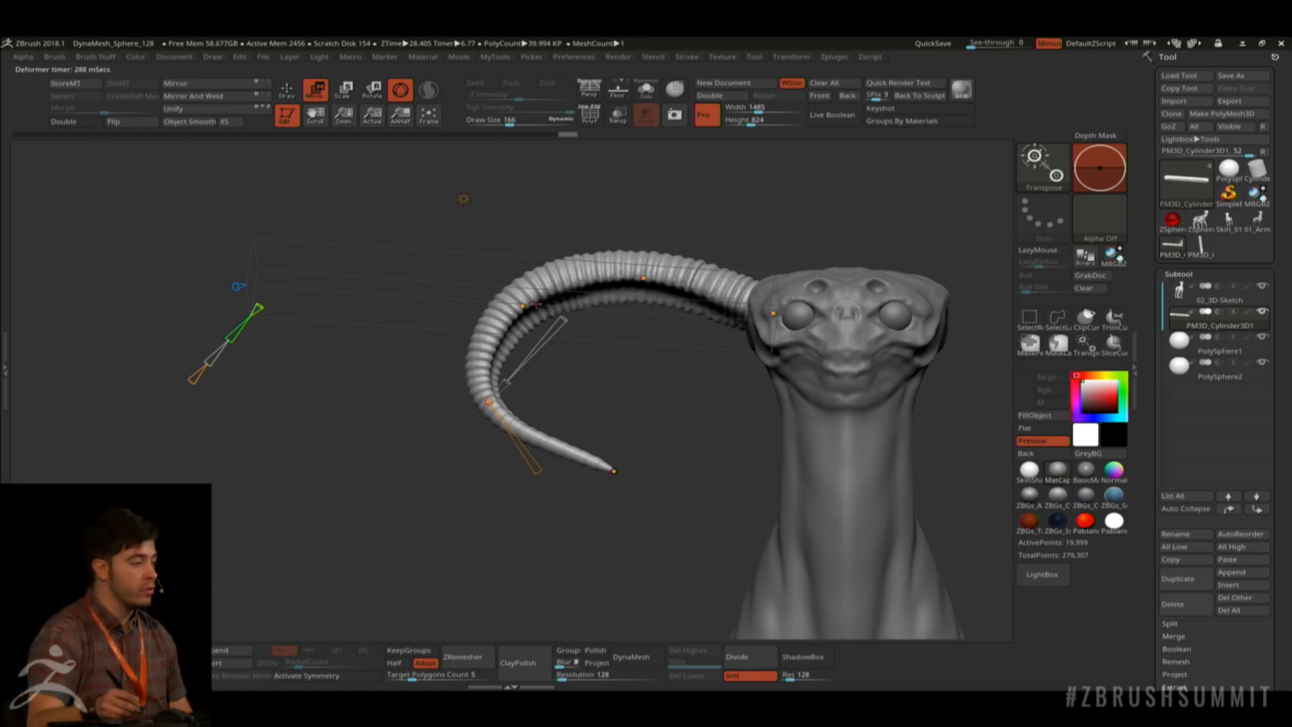
pyautogui.moveTo(522, 305); pyautogui.dragTo(523, 306)
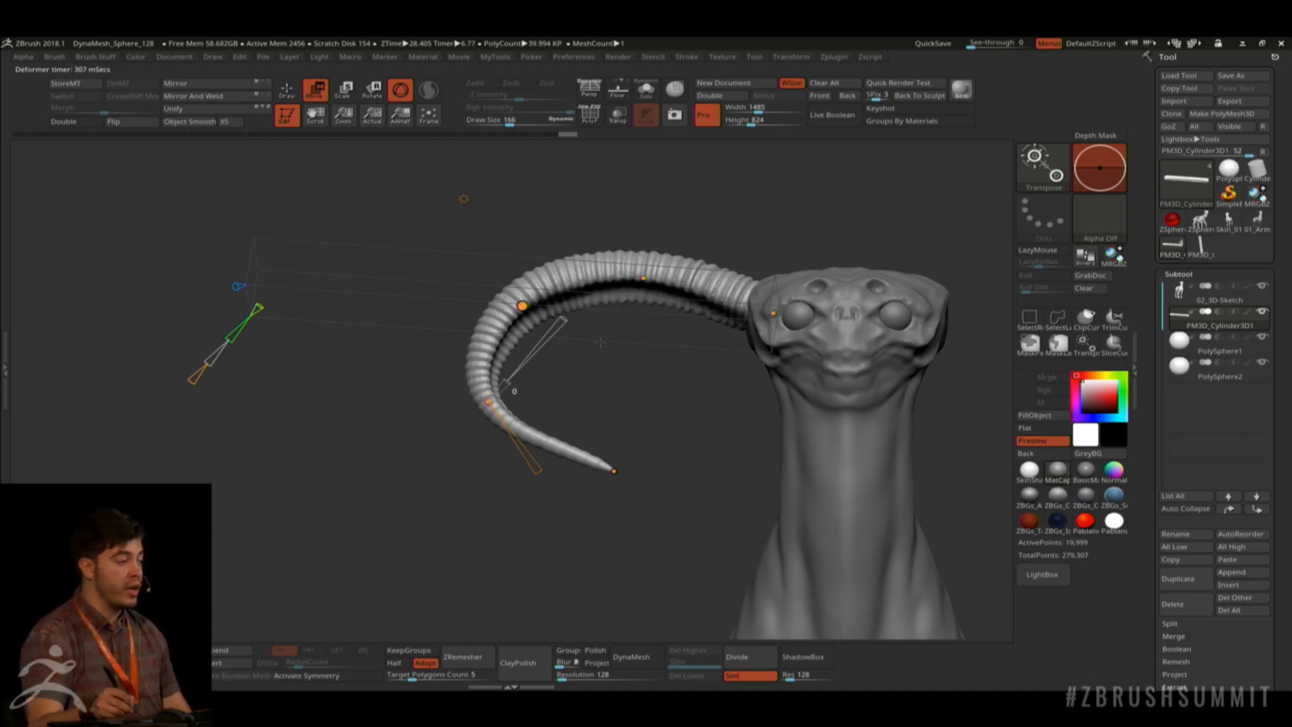
# Pull the horn's tip forward beneath the head, refine its curl from the side and front, and accept the deformation.
pyautogui.moveTo(600, 342); pyautogui.dragTo(711, 405)
pyautogui.hotkey('ctrl', 'z')
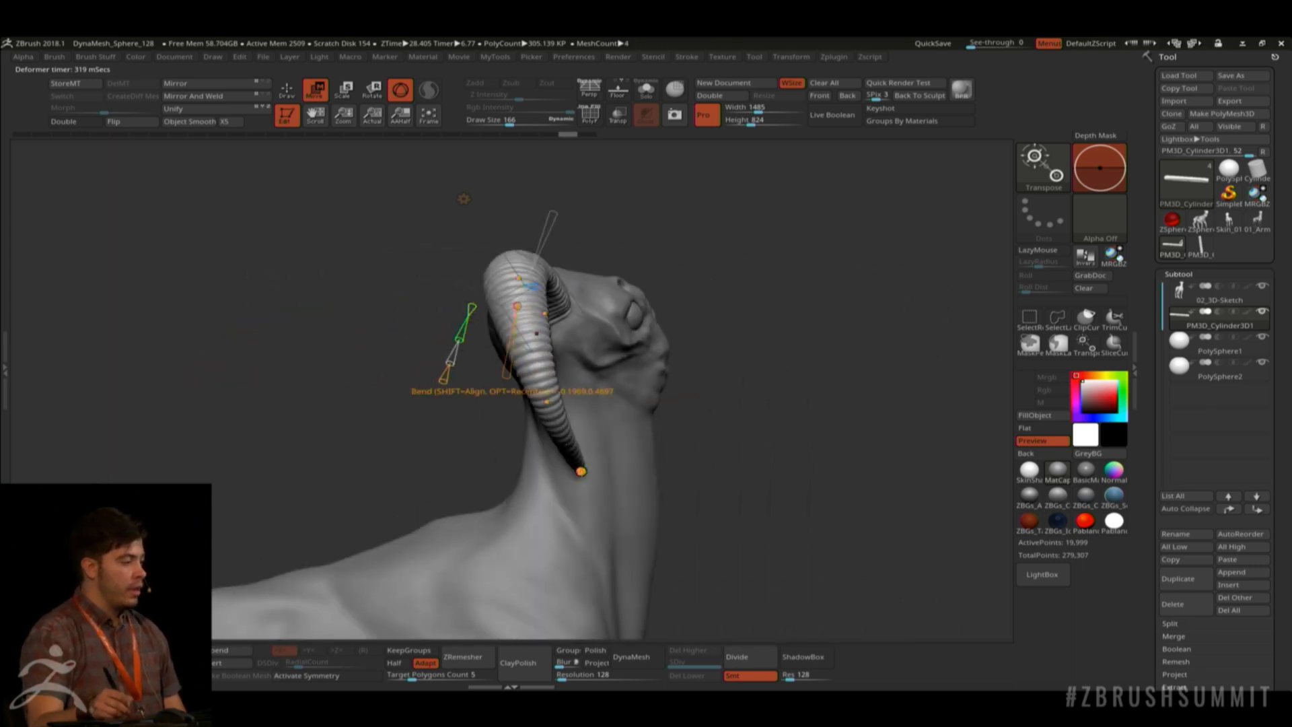
pyautogui.moveTo(582, 471); pyautogui.dragTo(581, 471)
pyautogui.moveTo(639, 438); pyautogui.dragTo(675, 404)
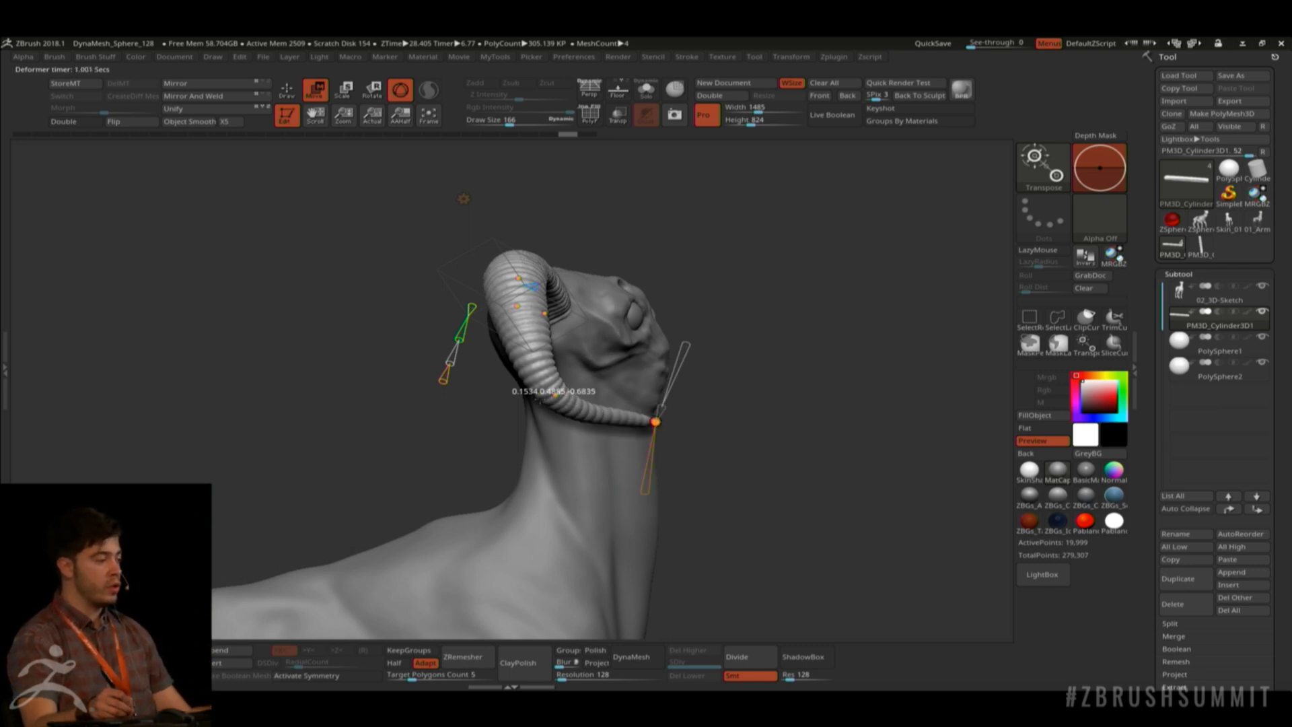
pyautogui.moveTo(655, 422); pyautogui.dragTo(597, 408)
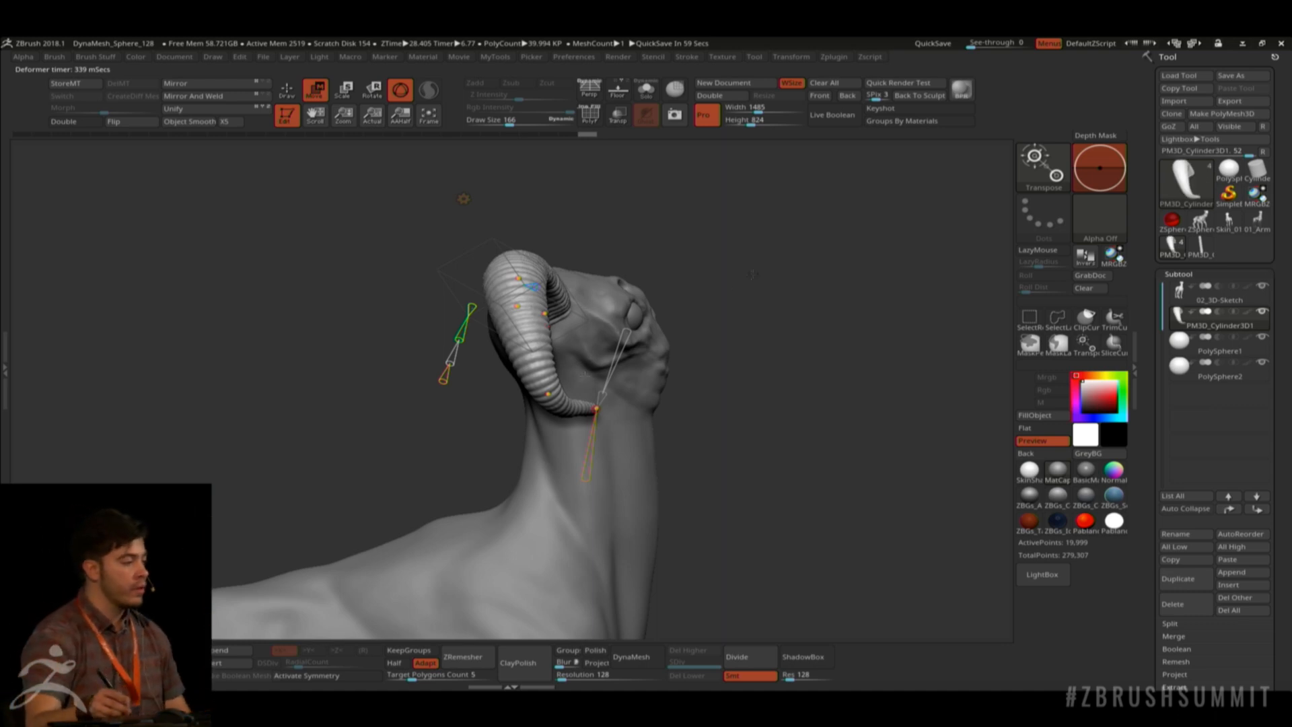
pyautogui.moveTo(752, 274); pyautogui.dragTo(679, 277)
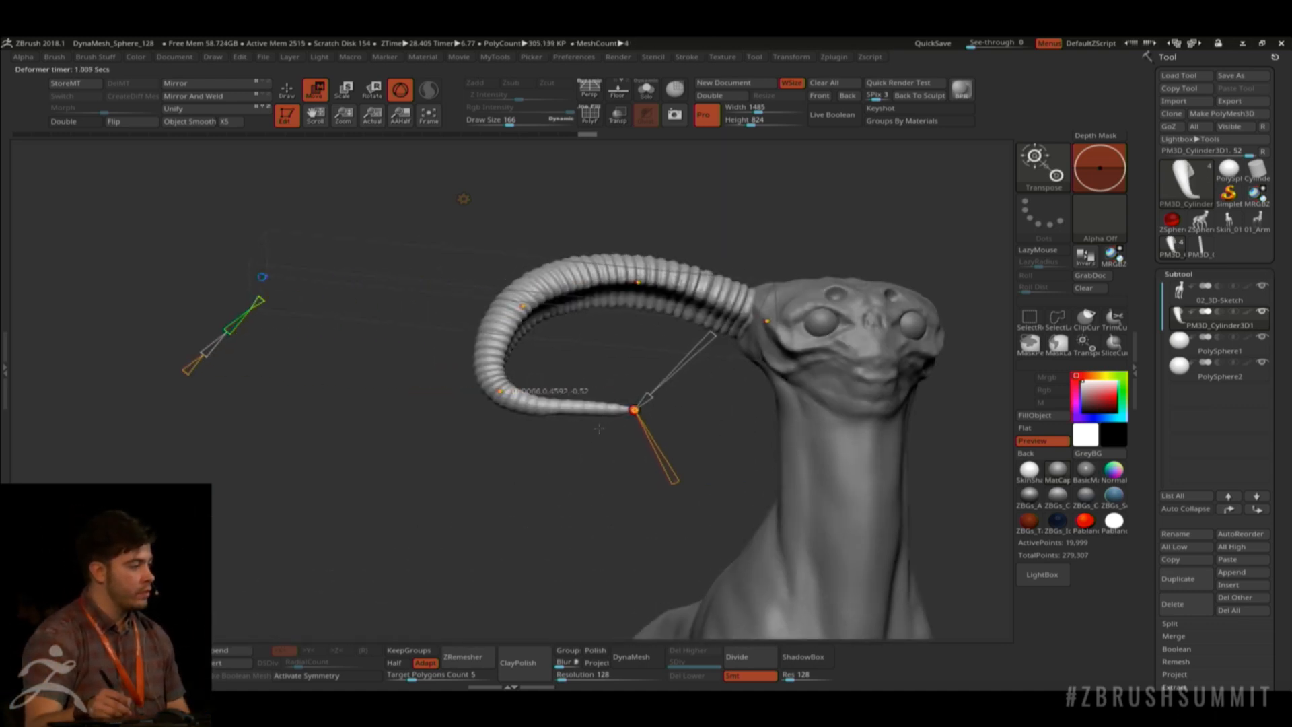
pyautogui.moveTo(634, 409); pyautogui.dragTo(587, 440)
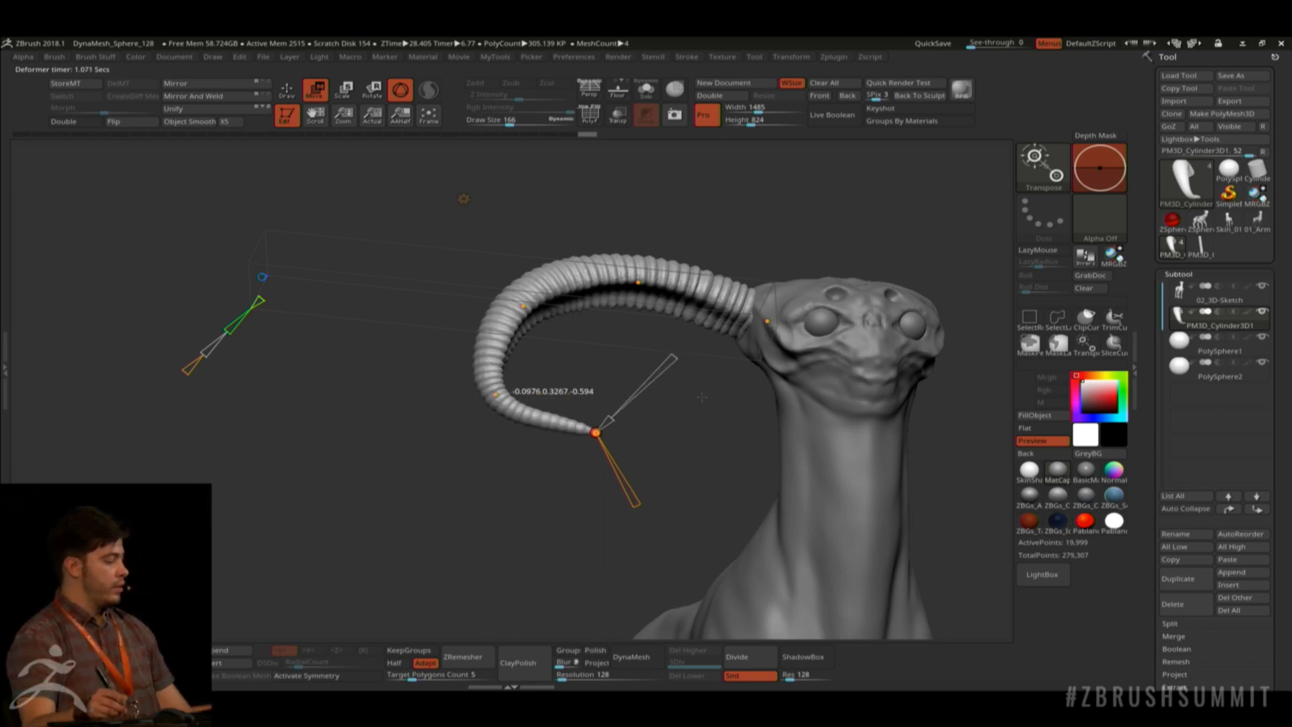
pyautogui.moveTo(696, 430); pyautogui.dragTo(597, 346)
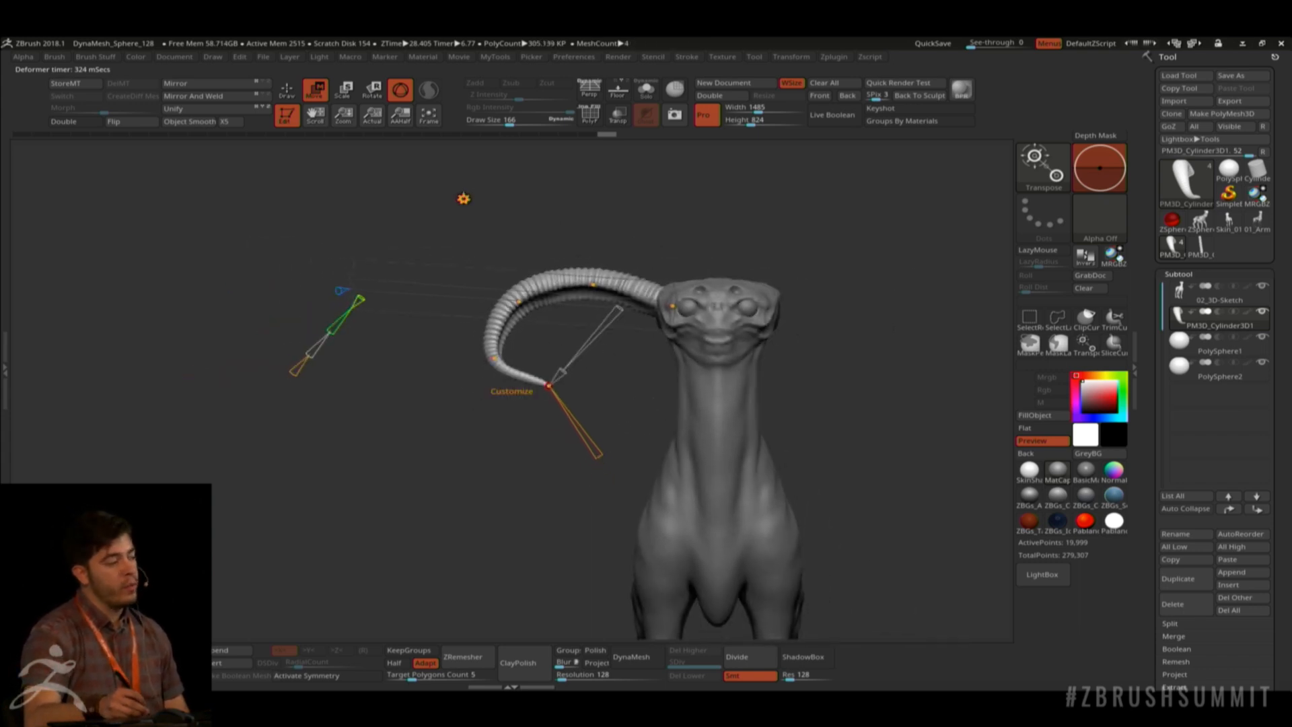
pyautogui.click(463, 199)
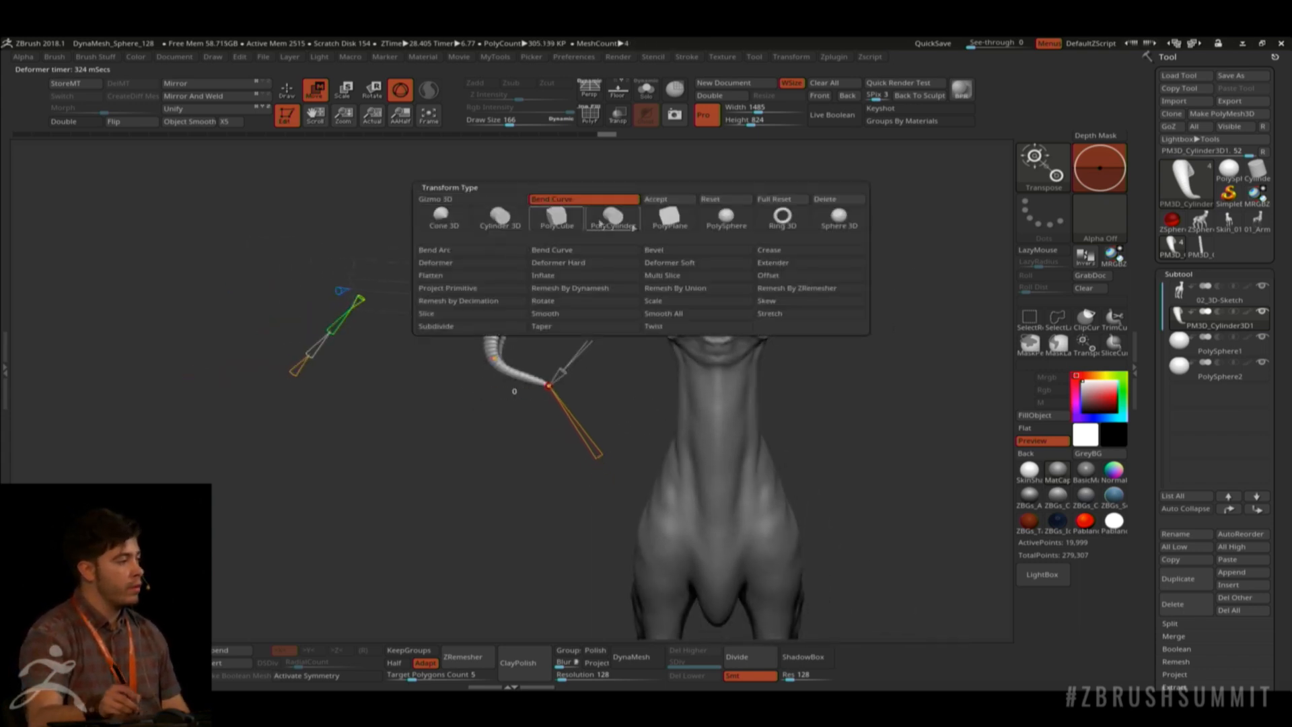
pyautogui.click(664, 199)
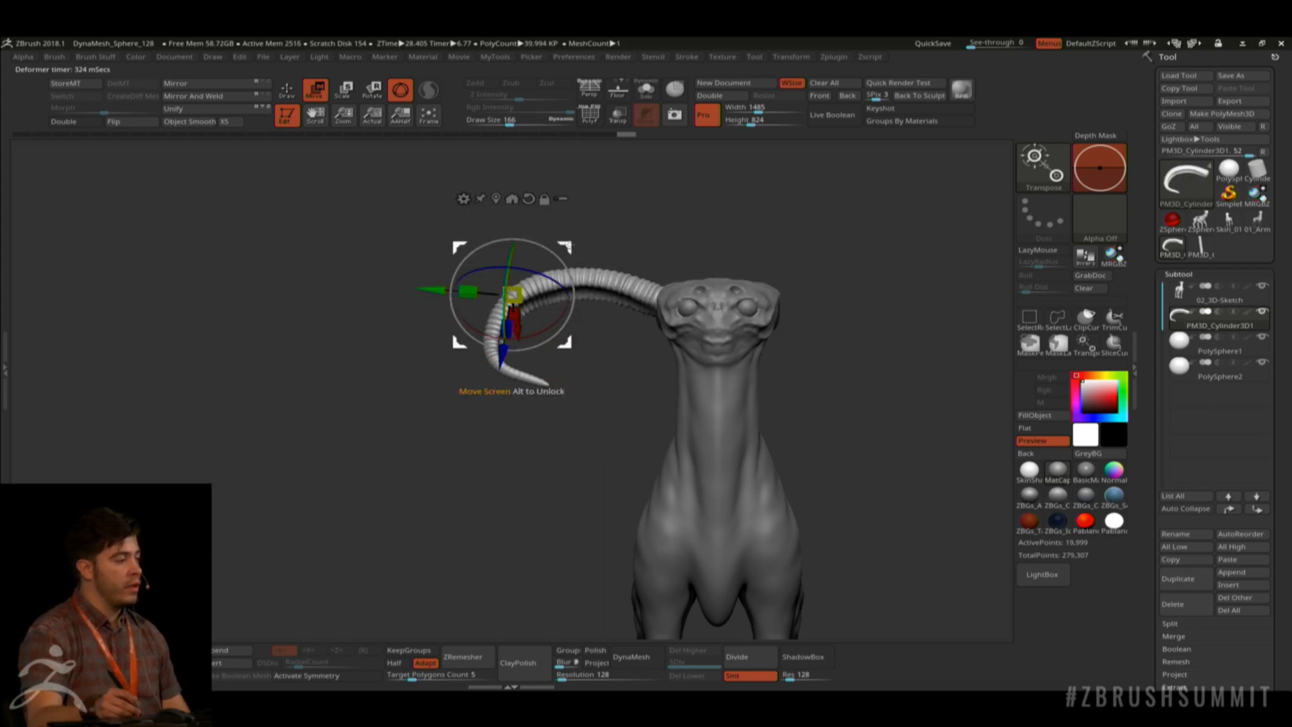
# Move the horn closer to the head and set its gizmo pivot at the horn's base.
pyautogui.moveTo(570, 247); pyautogui.dragTo(617, 259)
pyautogui.moveTo(650, 182); pyautogui.dragTo(629, 209)
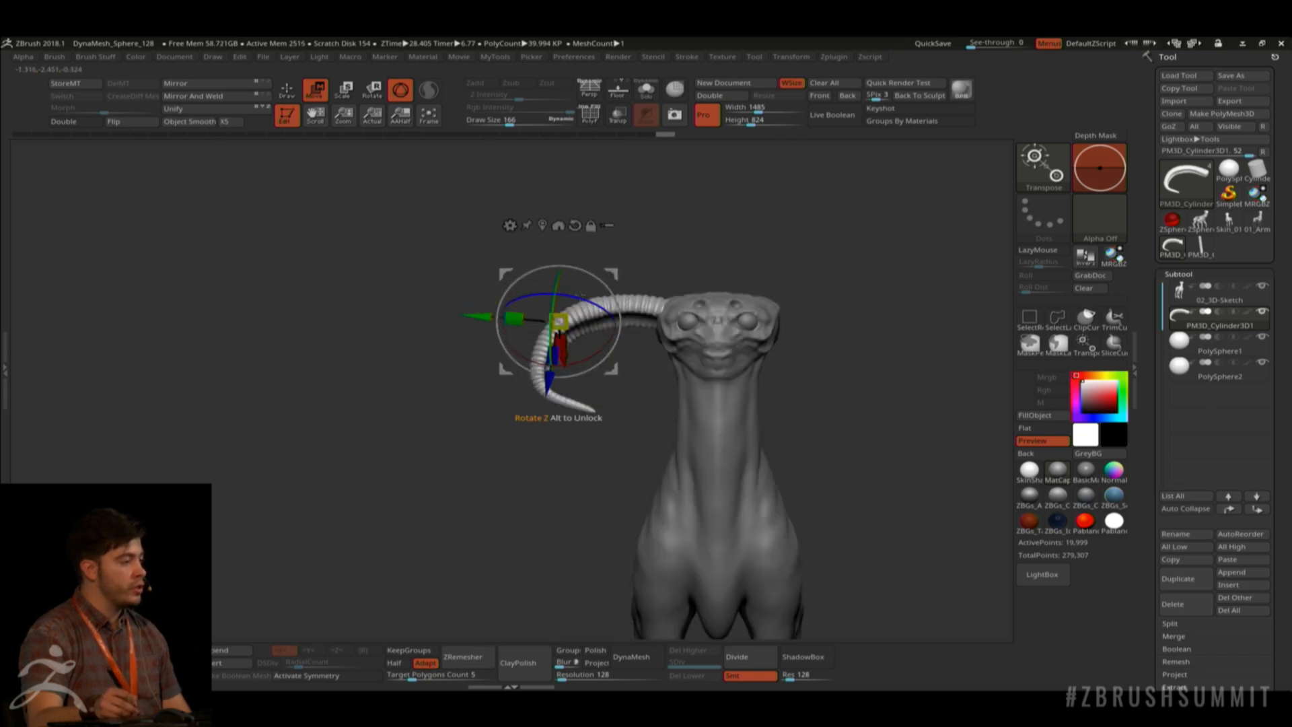
pyautogui.moveTo(612, 274); pyautogui.dragTo(699, 259)
pyautogui.moveTo(784, 236); pyautogui.dragTo(719, 249)
pyautogui.moveTo(724, 202); pyautogui.dragTo(687, 271)
pyautogui.moveTo(739, 296); pyautogui.dragTo(822, 277)
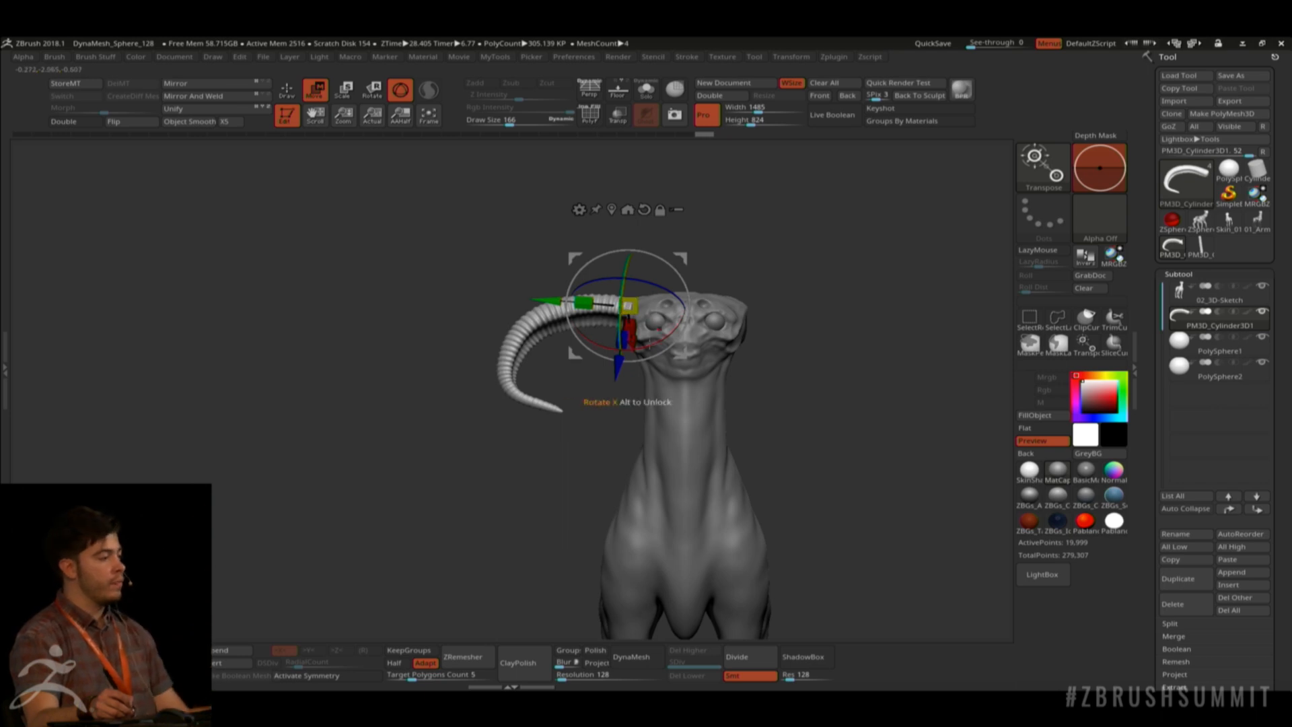
# Rotate the horn downward about its base so the tip swings toward the neck, and fine-tune its position on the head.
pyautogui.moveTo(649, 344); pyautogui.dragTo(686, 309)
pyautogui.moveTo(686, 253); pyautogui.dragTo(684, 259)
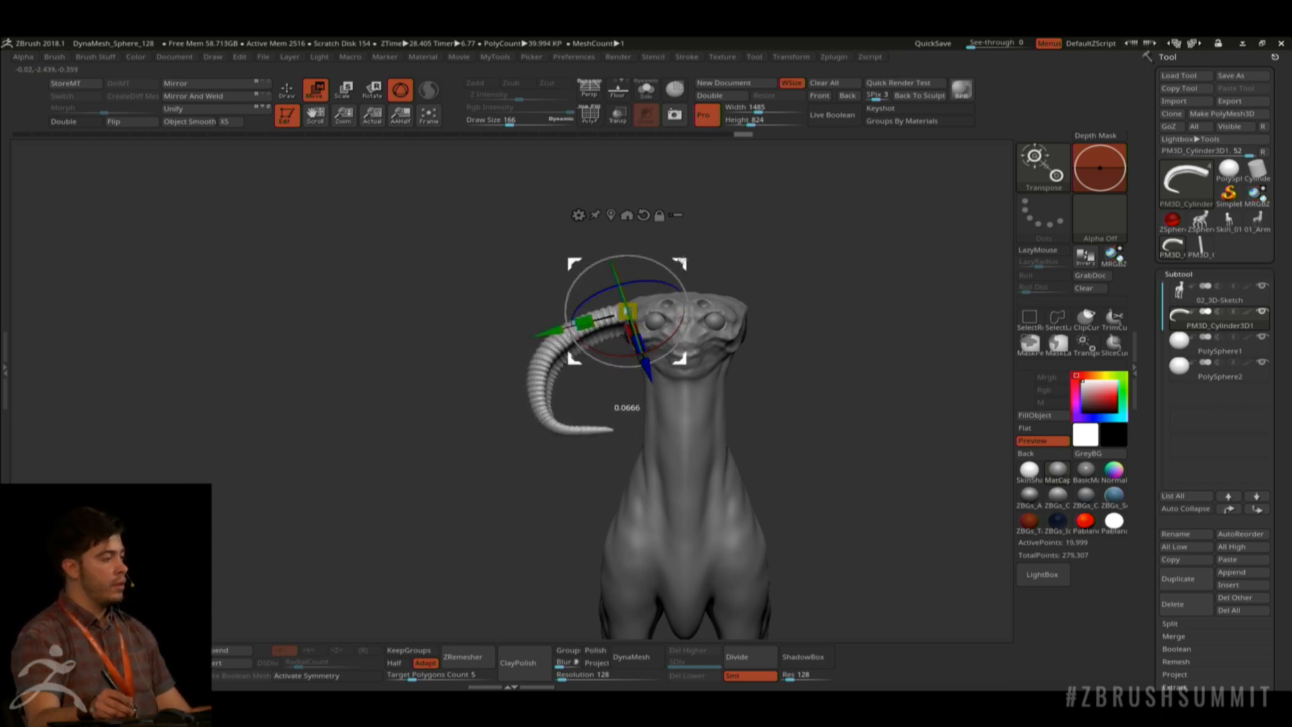
pyautogui.press('q')
pyautogui.keyDown('alt'); pyautogui.moveTo(833, 288); pyautogui.dragTo(783, 283); pyautogui.keyUp('alt')
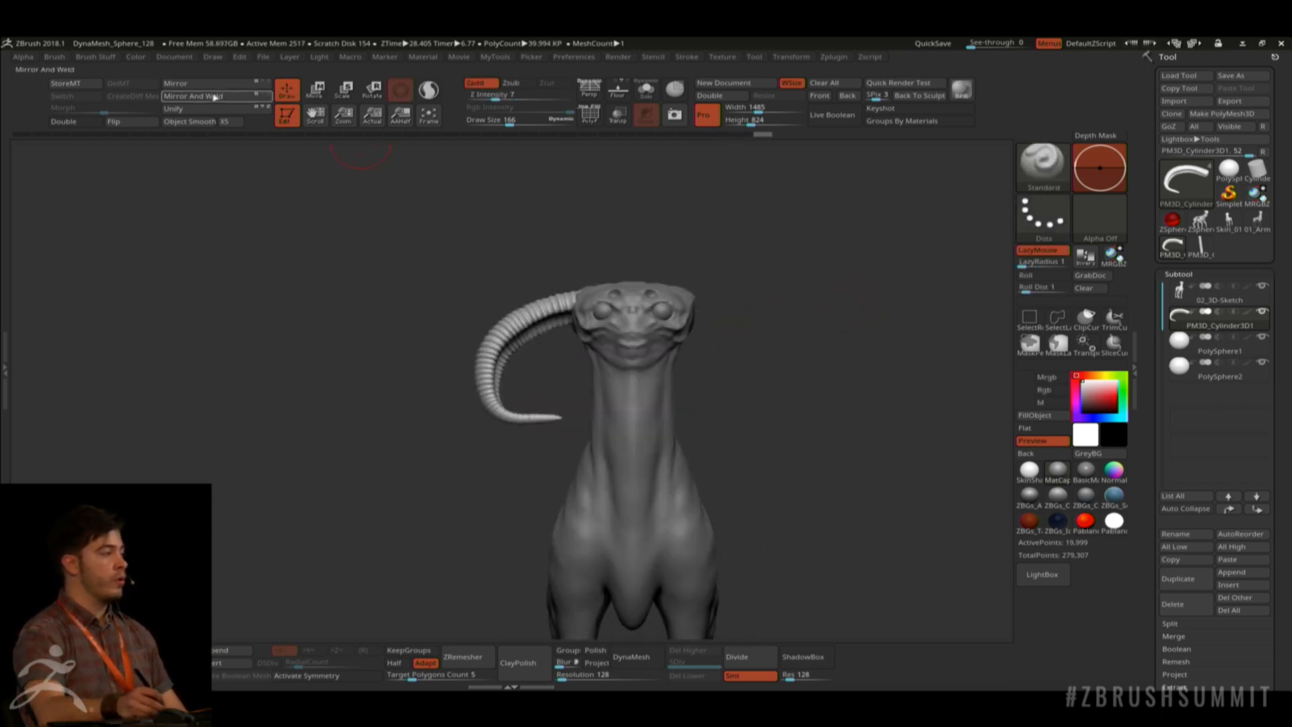
# Mirror and weld the curved horn so the creature's head carries a matching pair.
pyautogui.click(214, 96)
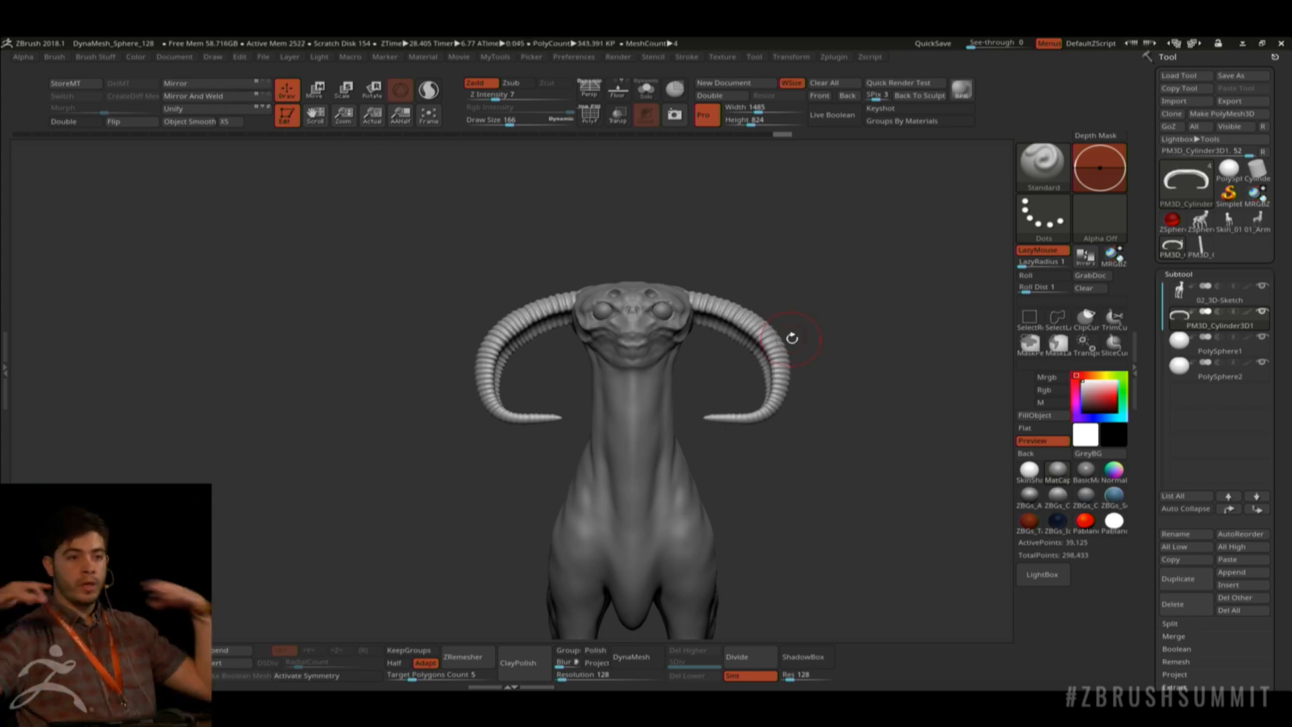
pyautogui.keyDown('alt'); pyautogui.moveTo(865, 314); pyautogui.dragTo(812, 286); pyautogui.keyUp('alt')
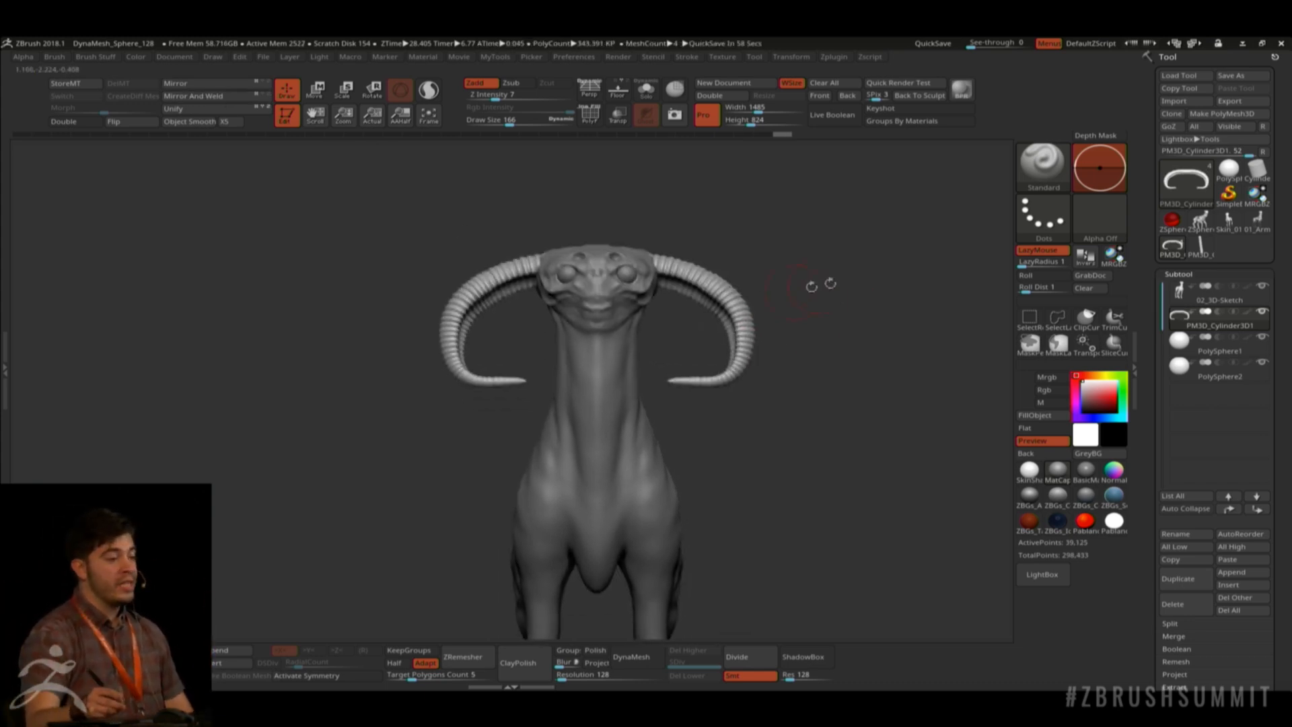
pyautogui.moveTo(1224, 301)
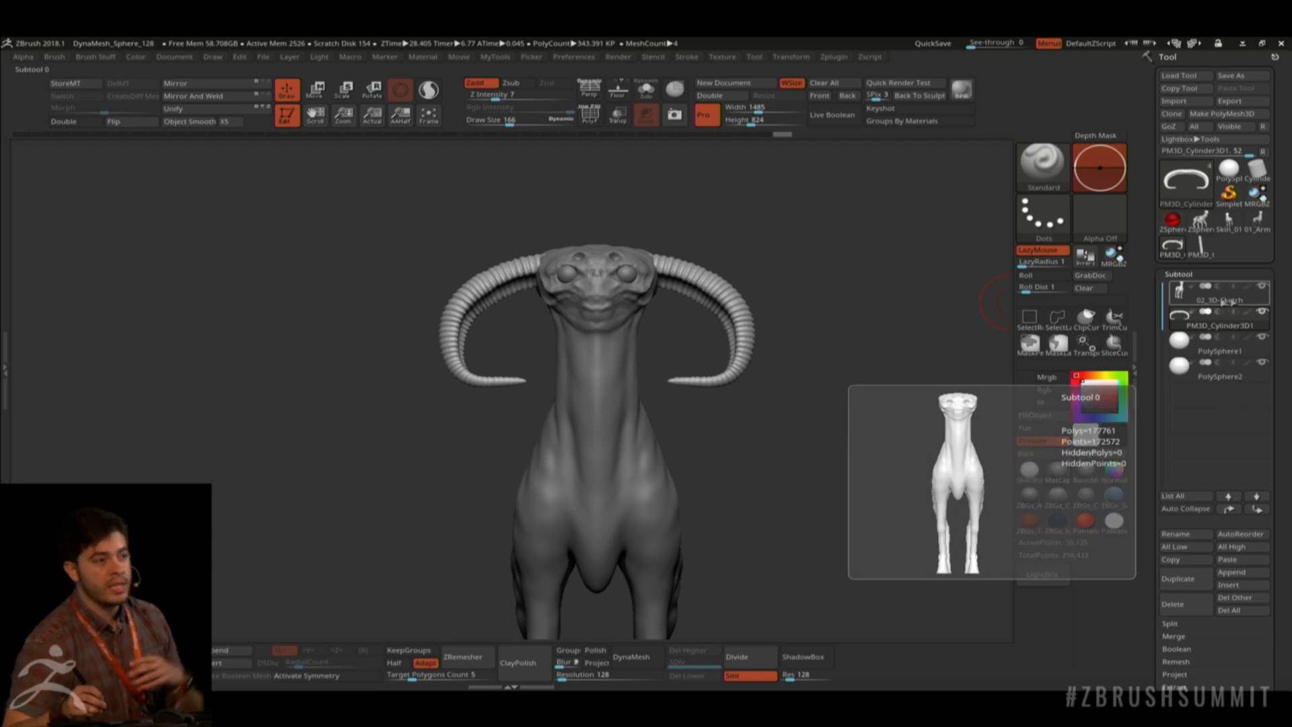
pyautogui.keyDown('alt'); pyautogui.moveTo(831, 286); pyautogui.dragTo(832, 258); pyautogui.keyUp('alt')
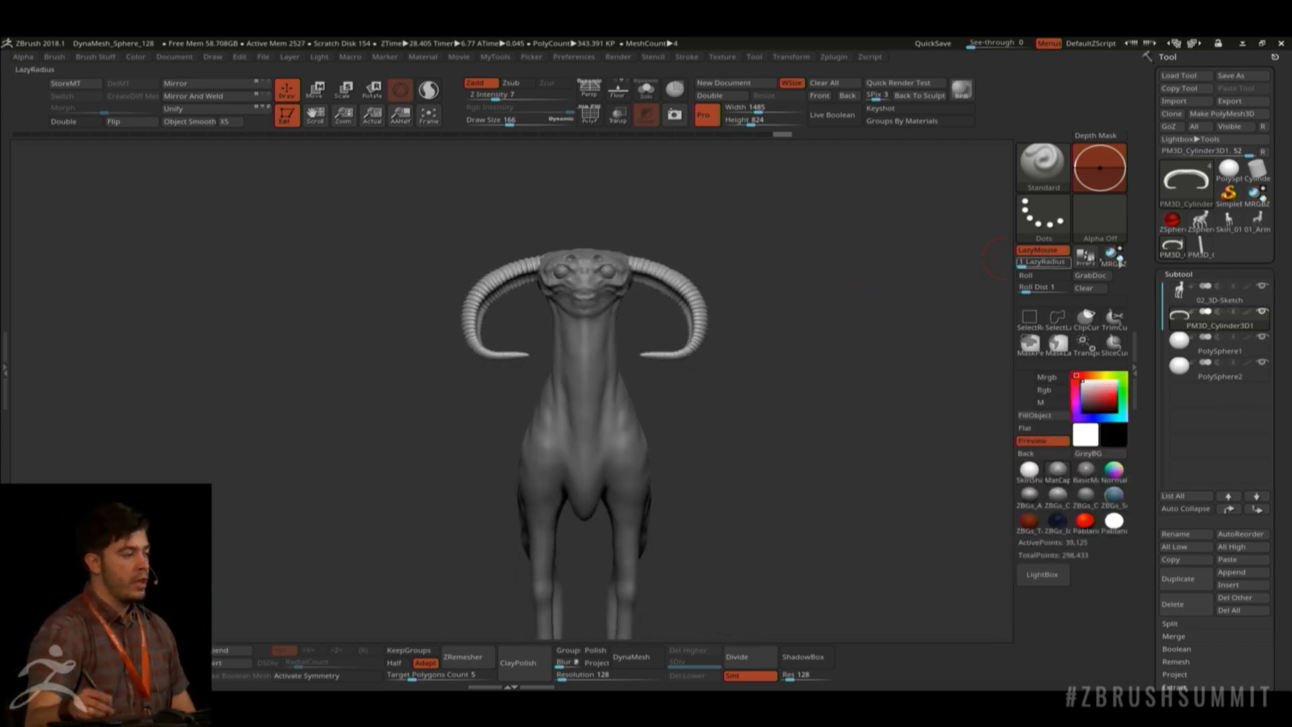
pyautogui.moveTo(1263, 322)
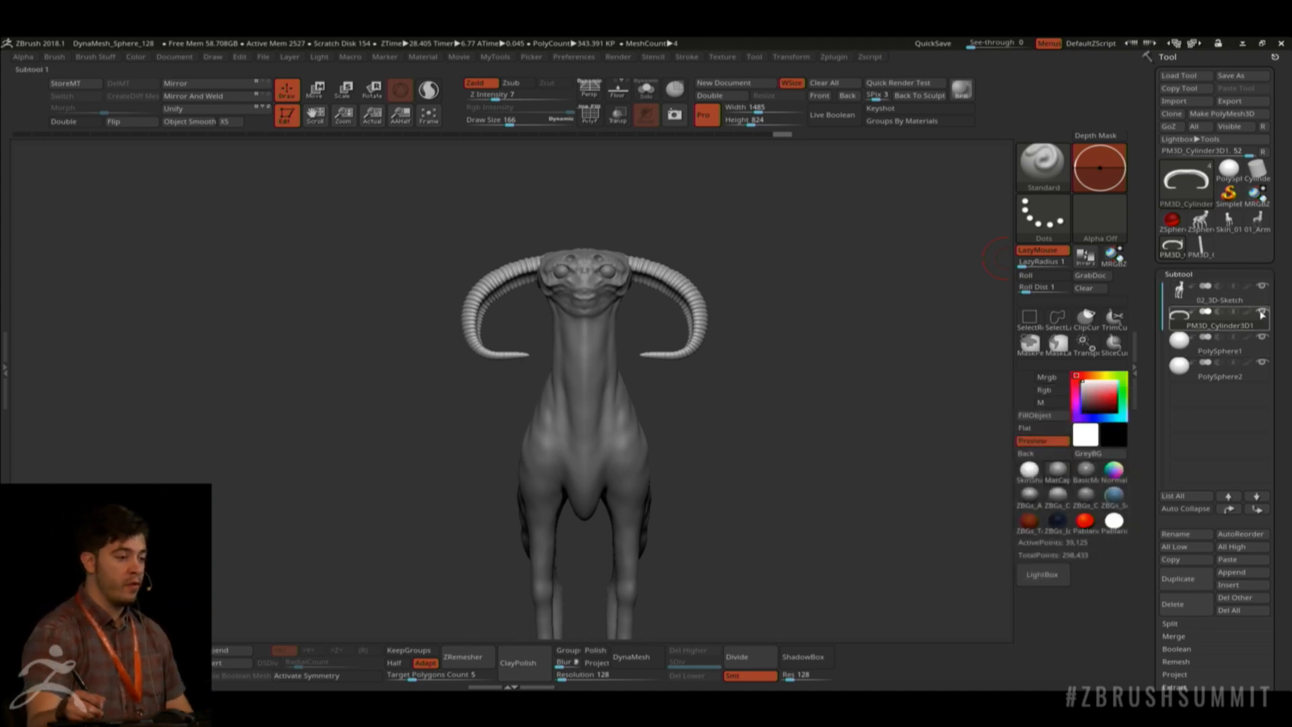
# Select the PolySphere1 eye subtool and choose the Simple_eye_MatCap material from the full material library.
pyautogui.click(1233, 346)
pyautogui.moveTo(780, 289)
pyautogui.keyDown('alt'); pyautogui.mouseDown()
pyautogui.moveTo(818, 311)
pyautogui.moveTo(799, 346)
pyautogui.mouseUp(); pyautogui.keyUp('alt')
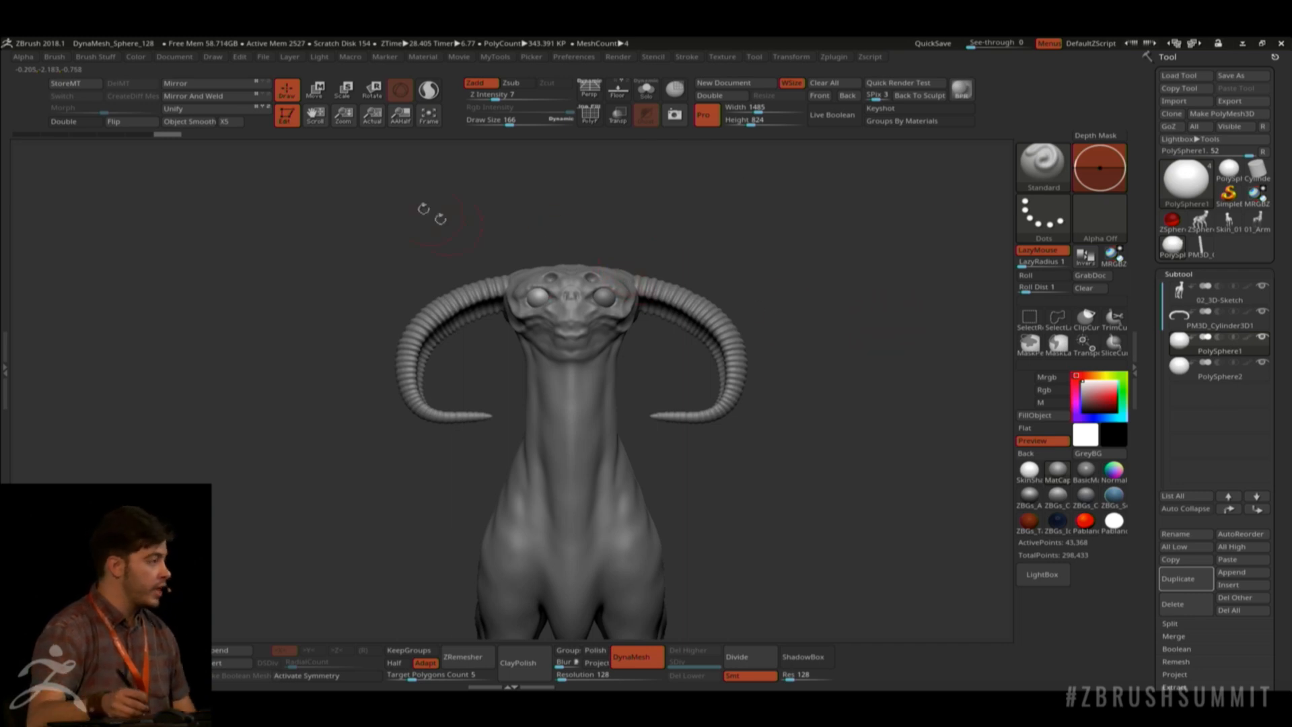
pyautogui.click(423, 56)
pyautogui.click(450, 164)
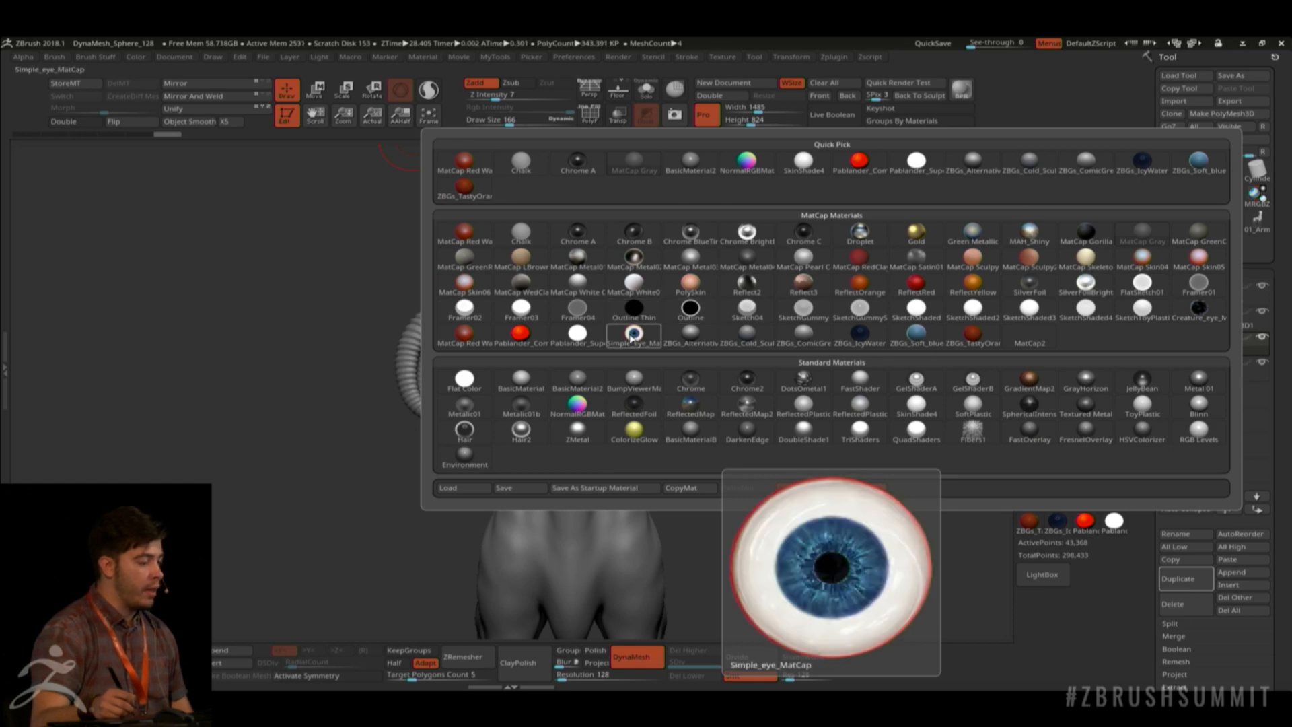
pyautogui.click(633, 334)
pyautogui.moveTo(788, 248); pyautogui.dragTo(868, 256)
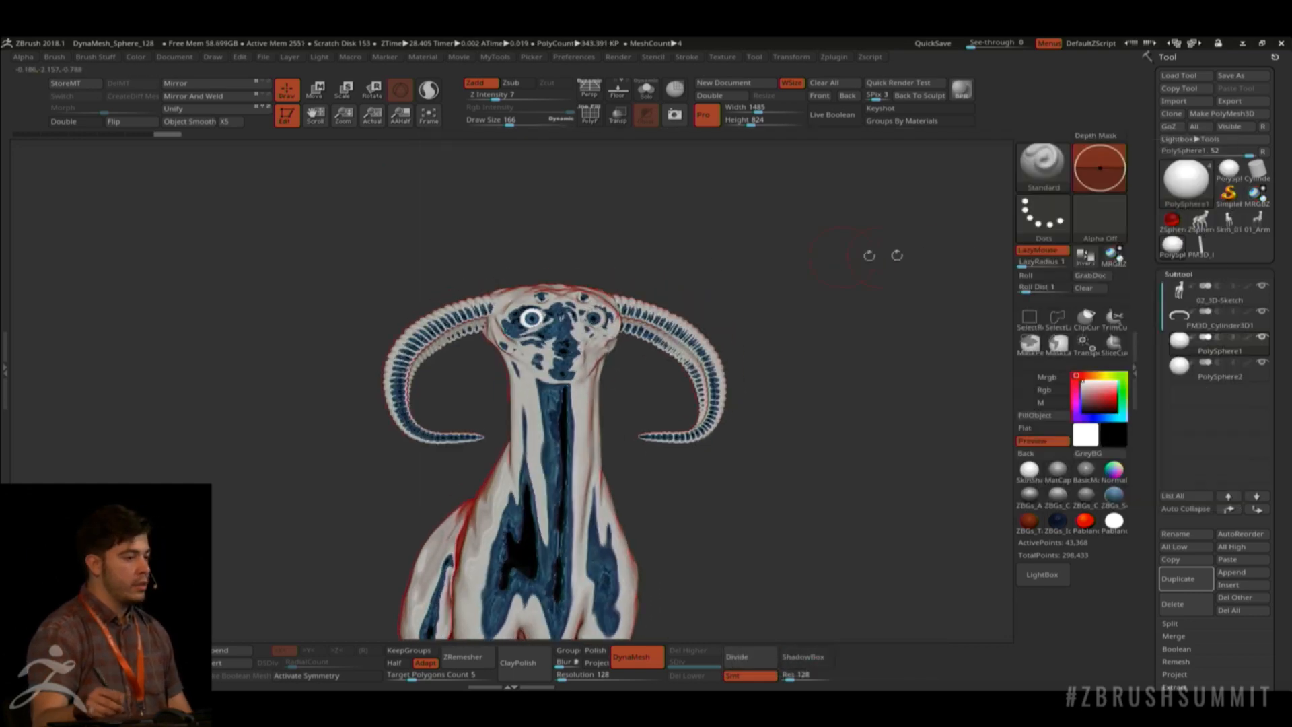
# Fill the 02_3D-Sketch body and the PM3D_Cylinder3D1 horns with MatCap Gray in material-only mode.
pyautogui.click(1214, 295)
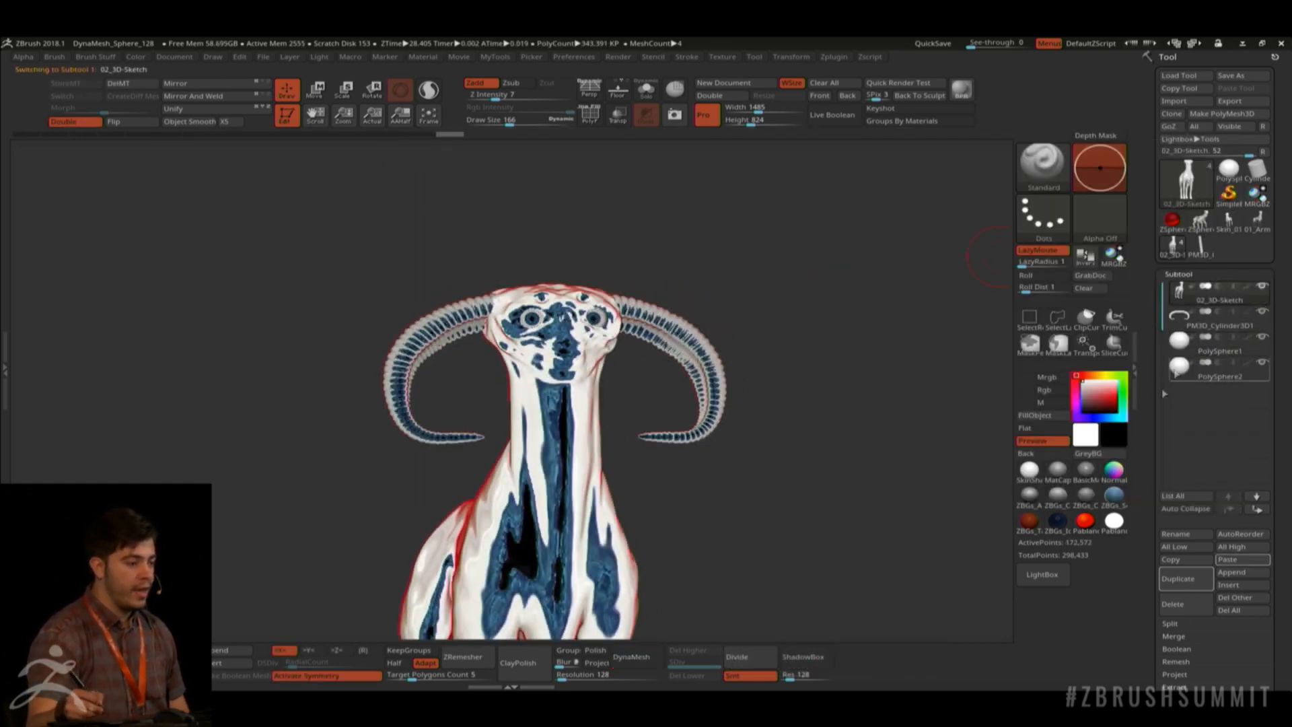
pyautogui.click(1057, 474)
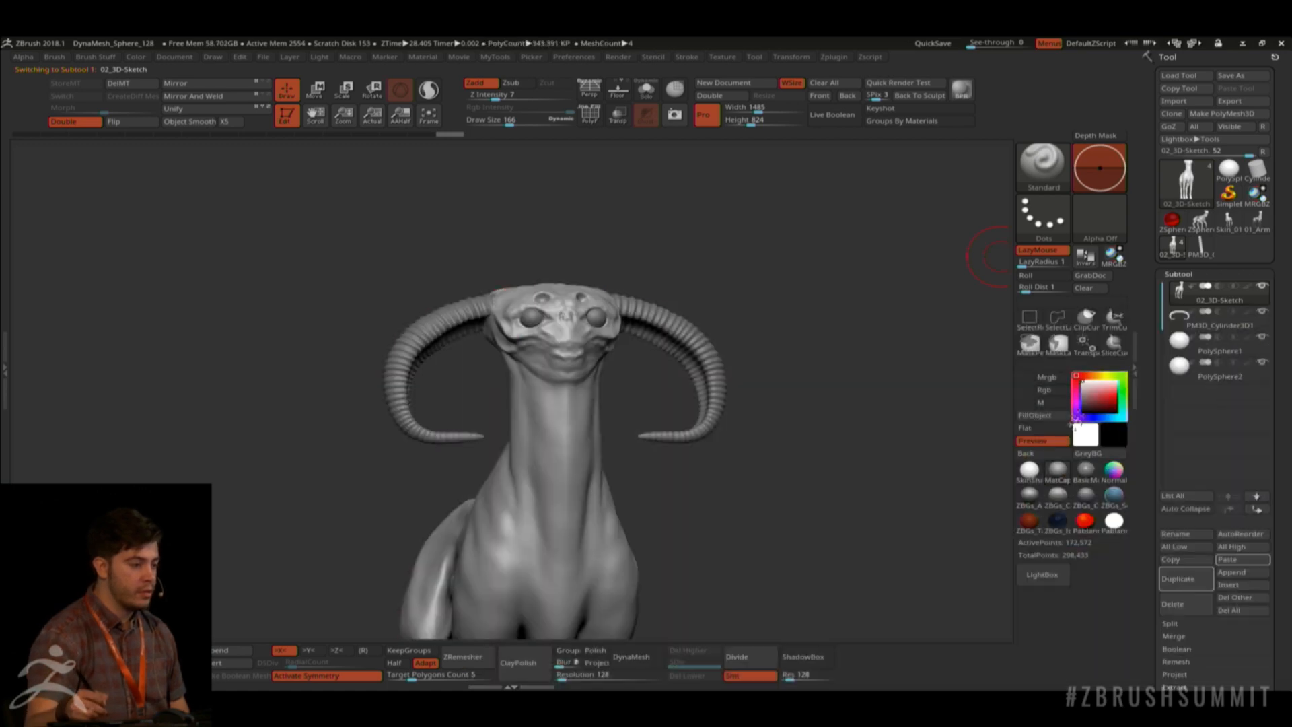
pyautogui.click(1043, 402)
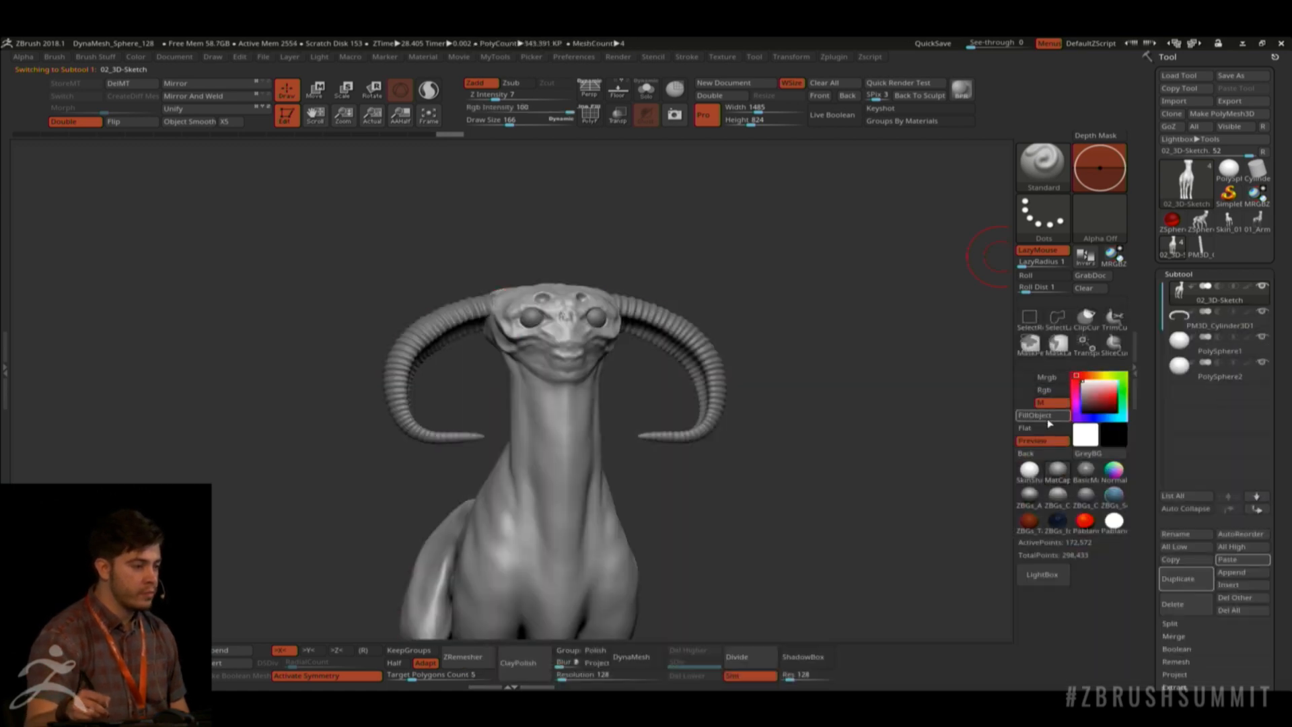
pyautogui.press('Down')
pyautogui.click(1046, 416)
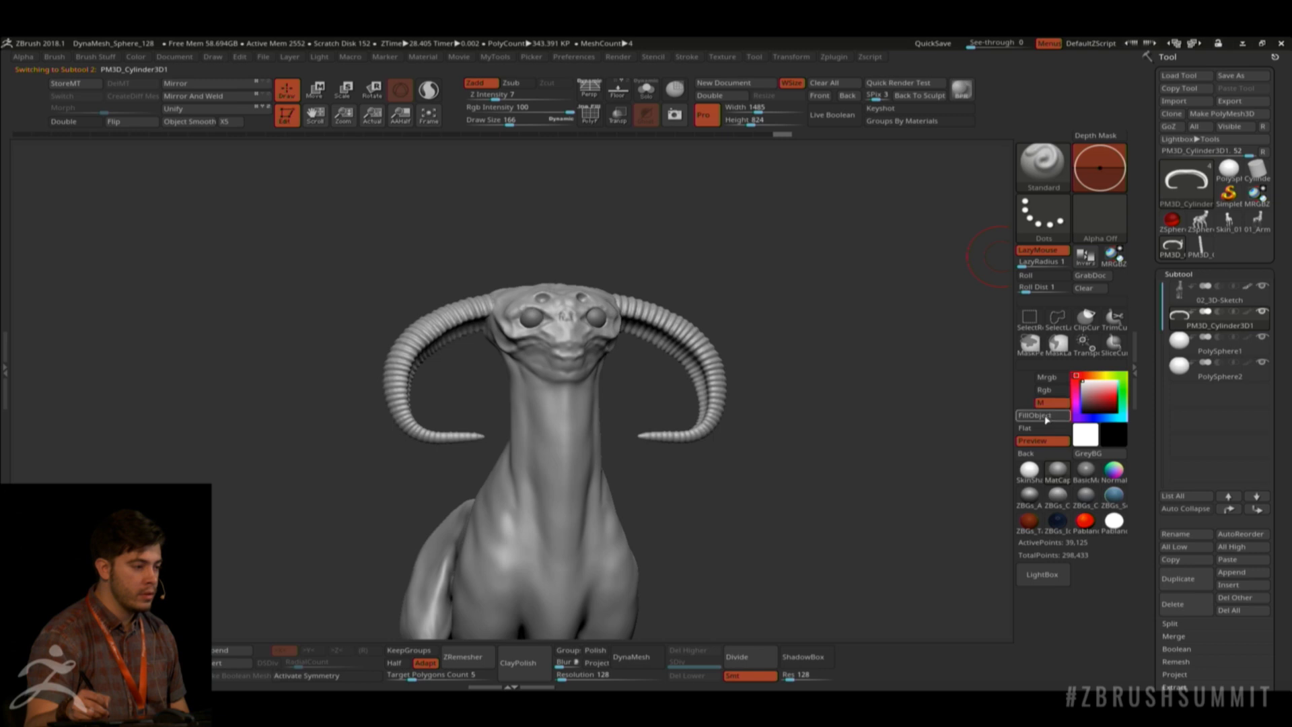
pyautogui.press('Down')
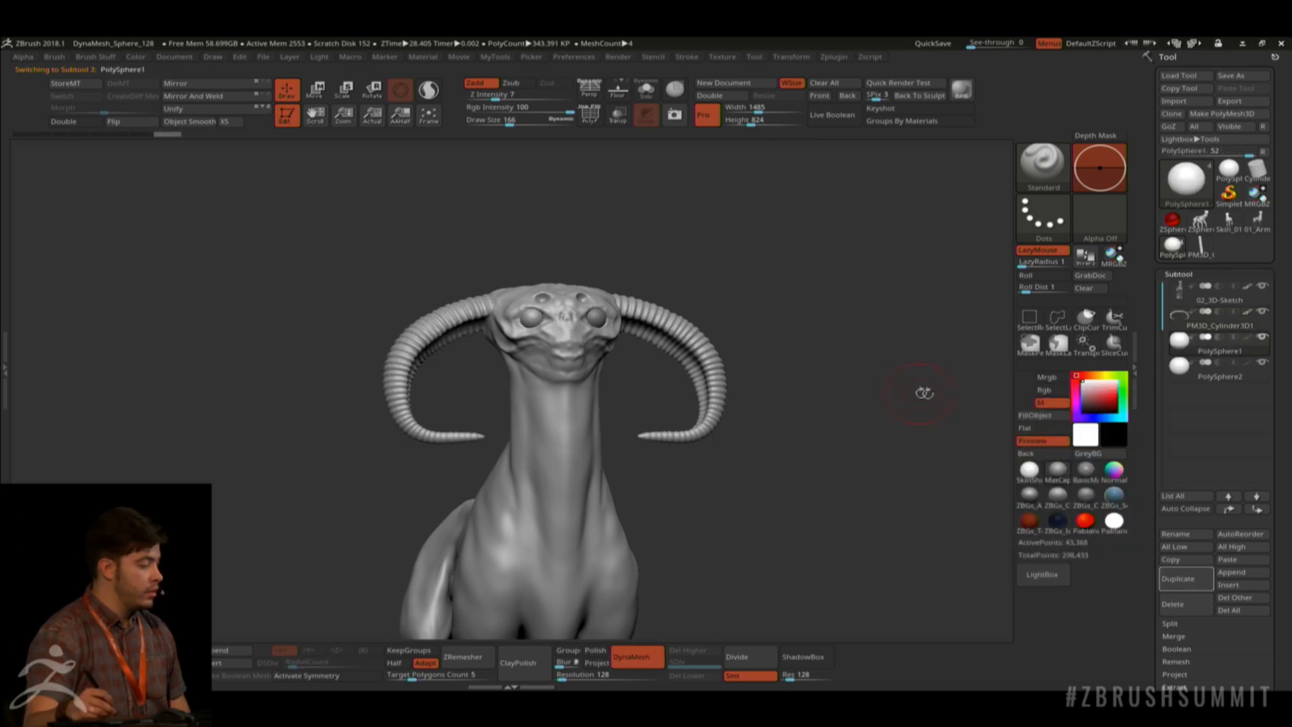
# Assign Simple_eye_MatCap to the PolySphere1 eyes and subdivide them once.
pyautogui.click(423, 57)
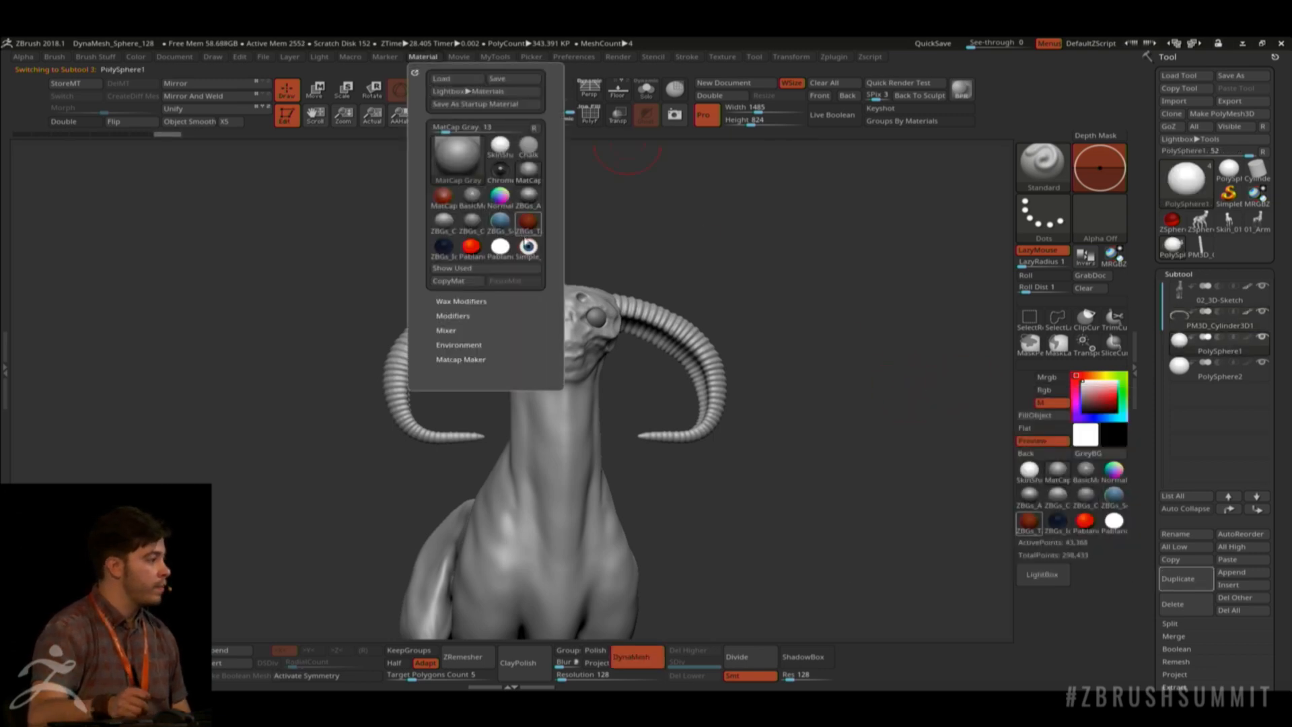
pyautogui.click(527, 245)
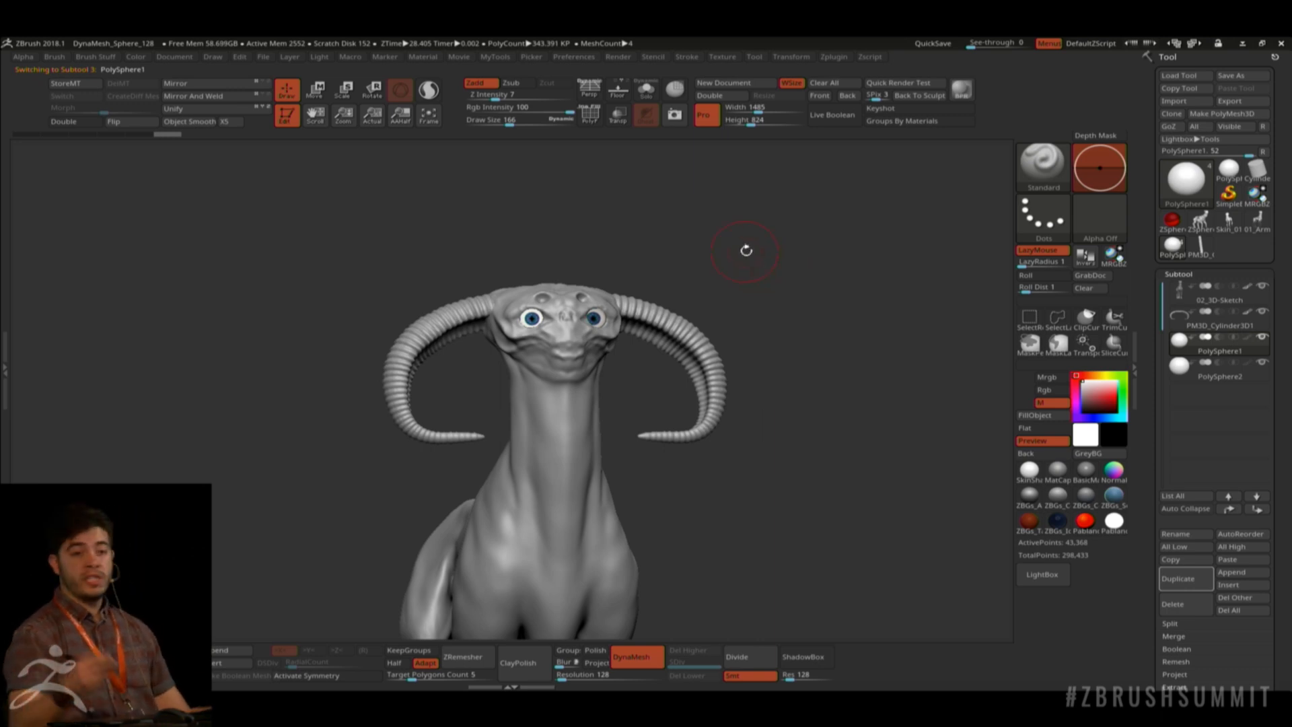
pyautogui.hotkey('ctrl', 'd')
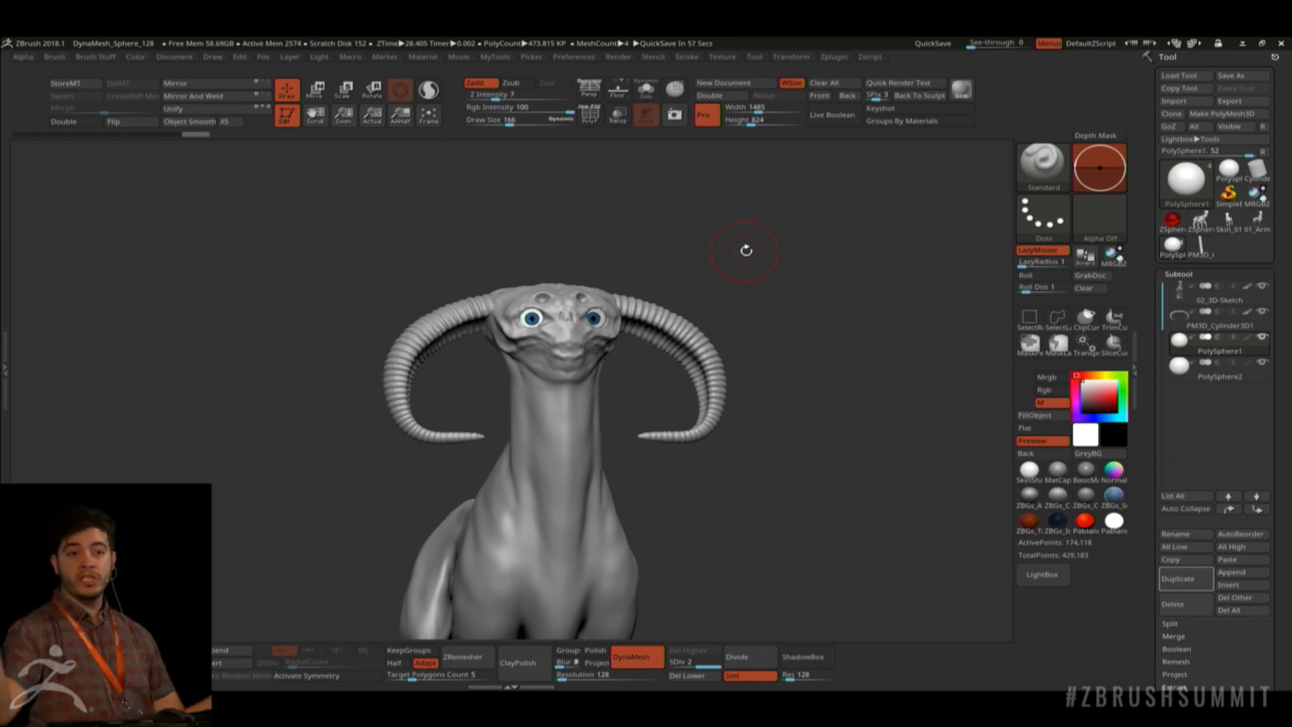
# Isolate the eye subtool in Solo mode for a close-up and set the draw size to 36.
pyautogui.moveTo(818, 267)
pyautogui.mouseDown()
pyautogui.moveTo(859, 258)
pyautogui.moveTo(853, 341)
pyautogui.moveTo(856, 276)
pyautogui.mouseUp()
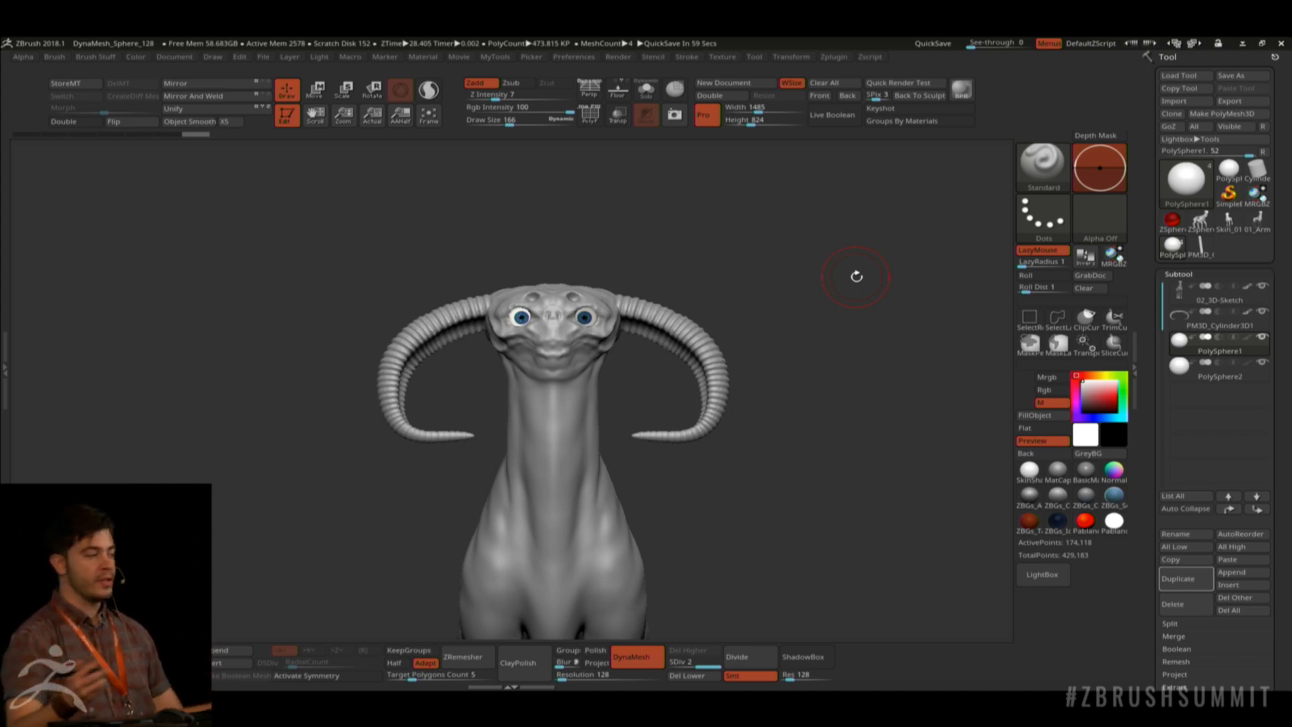
pyautogui.moveTo(787, 291)
pyautogui.keyDown('alt'); pyautogui.mouseDown()
pyautogui.moveTo(880, 254)
pyautogui.moveTo(809, 258)
pyautogui.moveTo(831, 273)
pyautogui.moveTo(803, 258)
pyautogui.moveTo(756, 354)
pyautogui.moveTo(737, 335)
pyautogui.moveTo(752, 390)
pyautogui.mouseUp(); pyautogui.keyUp('alt')
pyautogui.click(646, 90)
pyautogui.keyDown('alt'); pyautogui.moveTo(821, 311); pyautogui.dragTo(751, 294); pyautogui.keyUp('alt')
pyautogui.press('space')
pyautogui.click(755, 291)
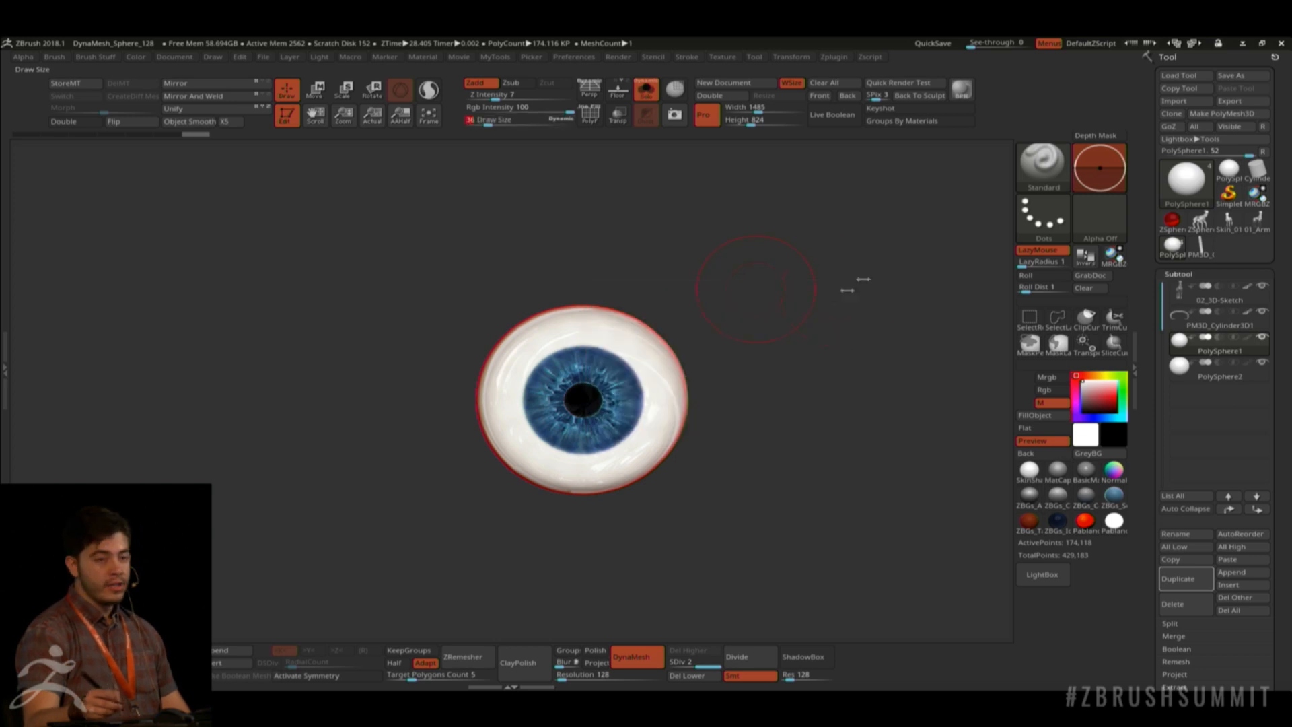
pyautogui.keyDown('alt'); pyautogui.moveTo(811, 328); pyautogui.dragTo(730, 265); pyautogui.keyUp('alt')
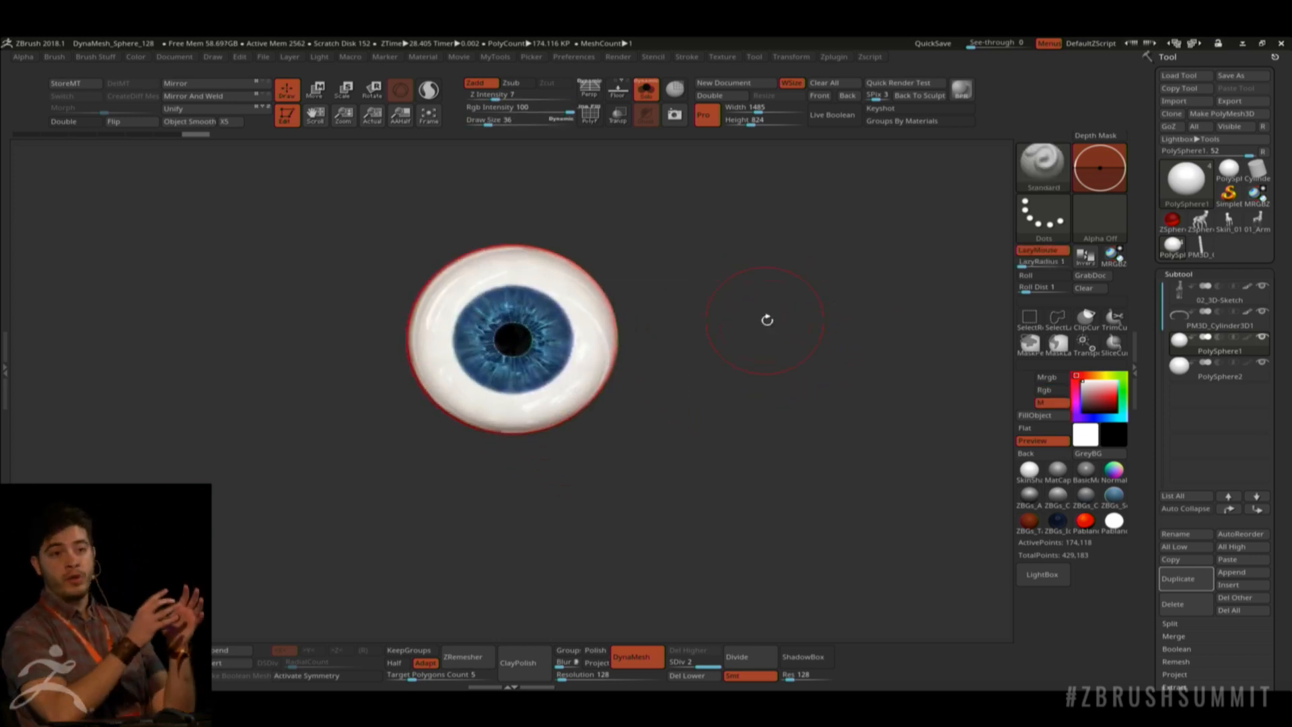
# Dock the Material palette beside the canvas and expand the modifiers of Simple_eye_MatCap.
pyautogui.click(422, 58)
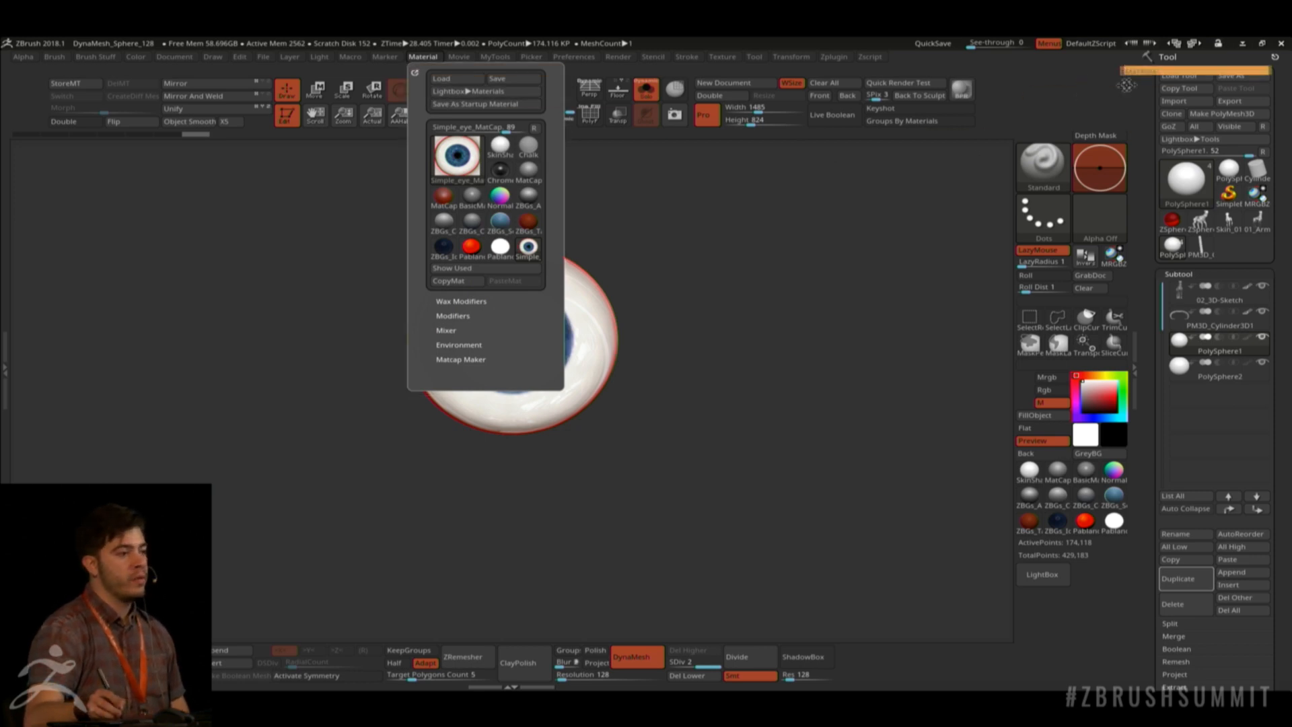
pyautogui.moveTo(1127, 85); pyautogui.dragTo(1138, 76)
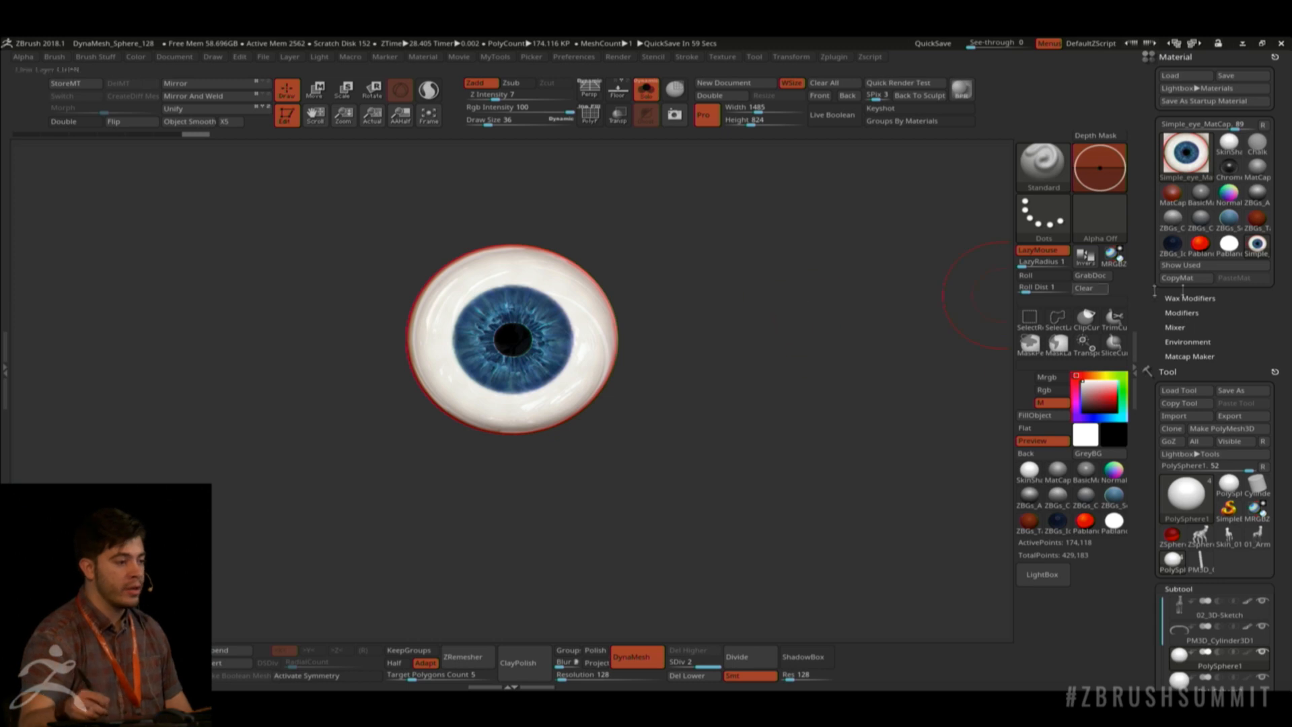
pyautogui.press('shift')
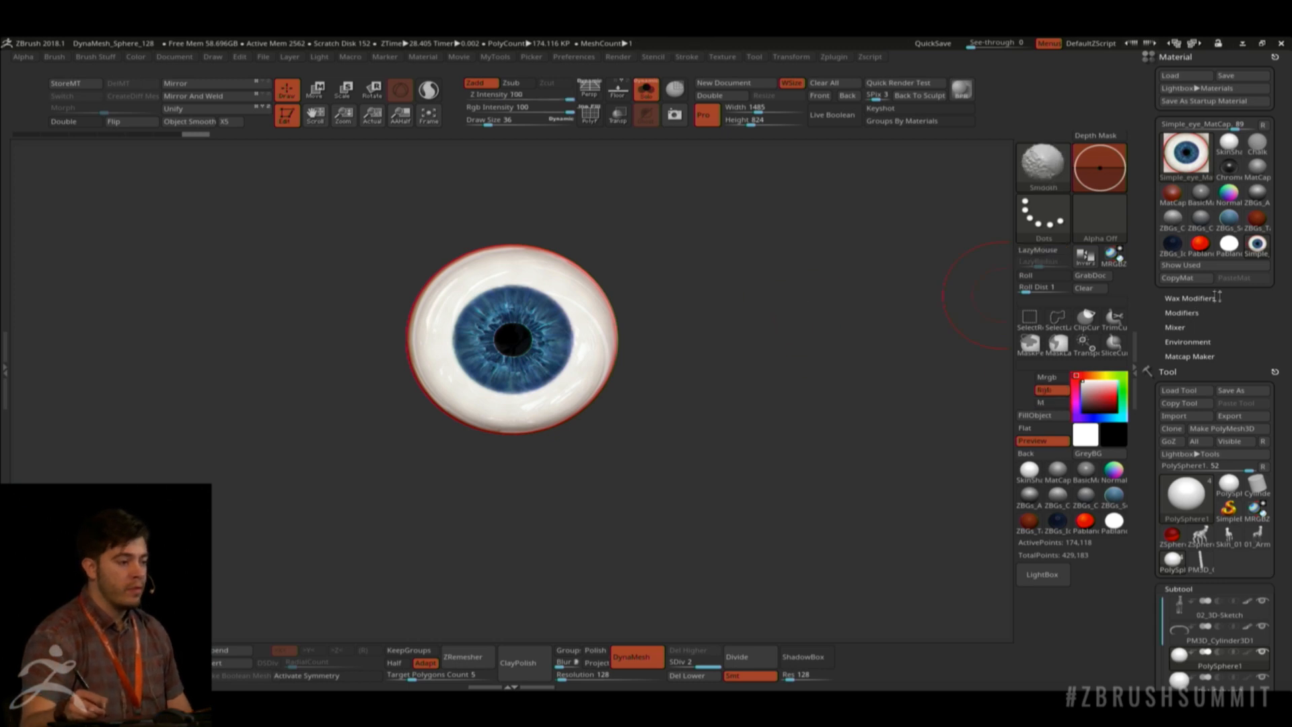
pyautogui.click(1182, 312)
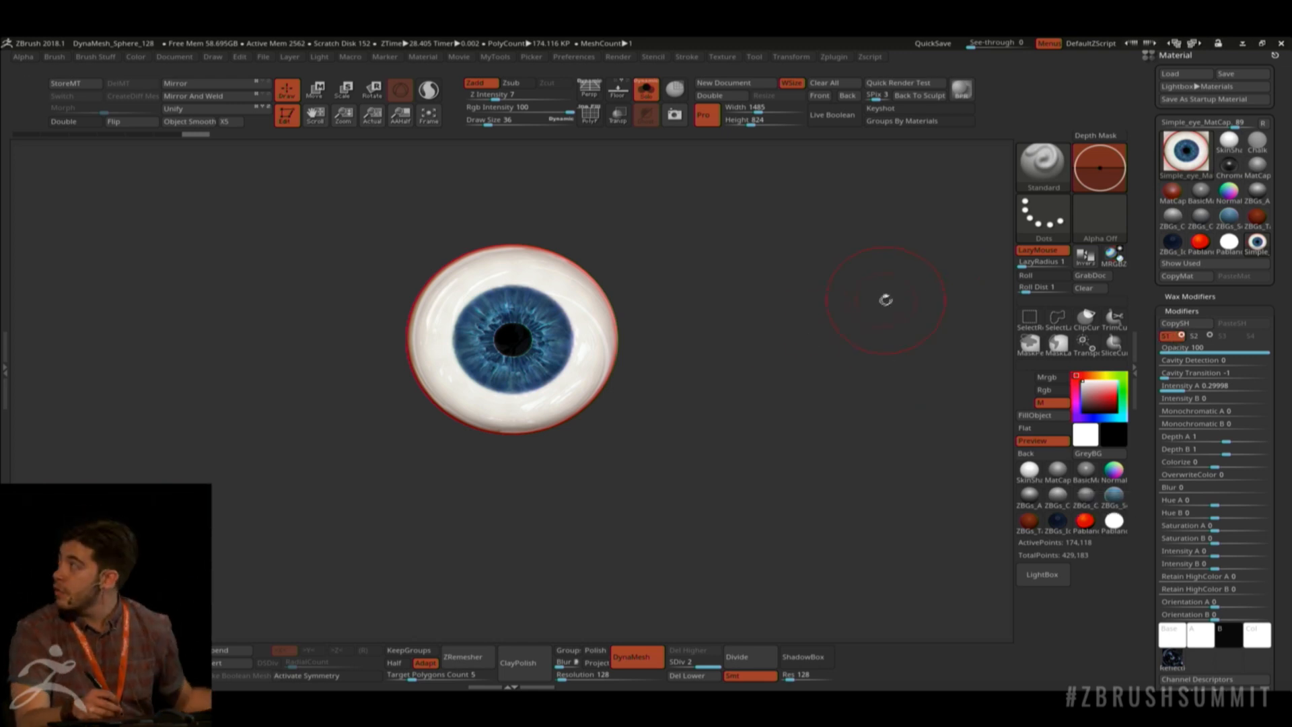
# Set the first shader's Intensity A to about 2.59 and toggle that shader off and on to compare its reflections.
pyautogui.moveTo(846, 312); pyautogui.dragTo(827, 314)
pyautogui.moveTo(1191, 388); pyautogui.dragTo(1237, 388)
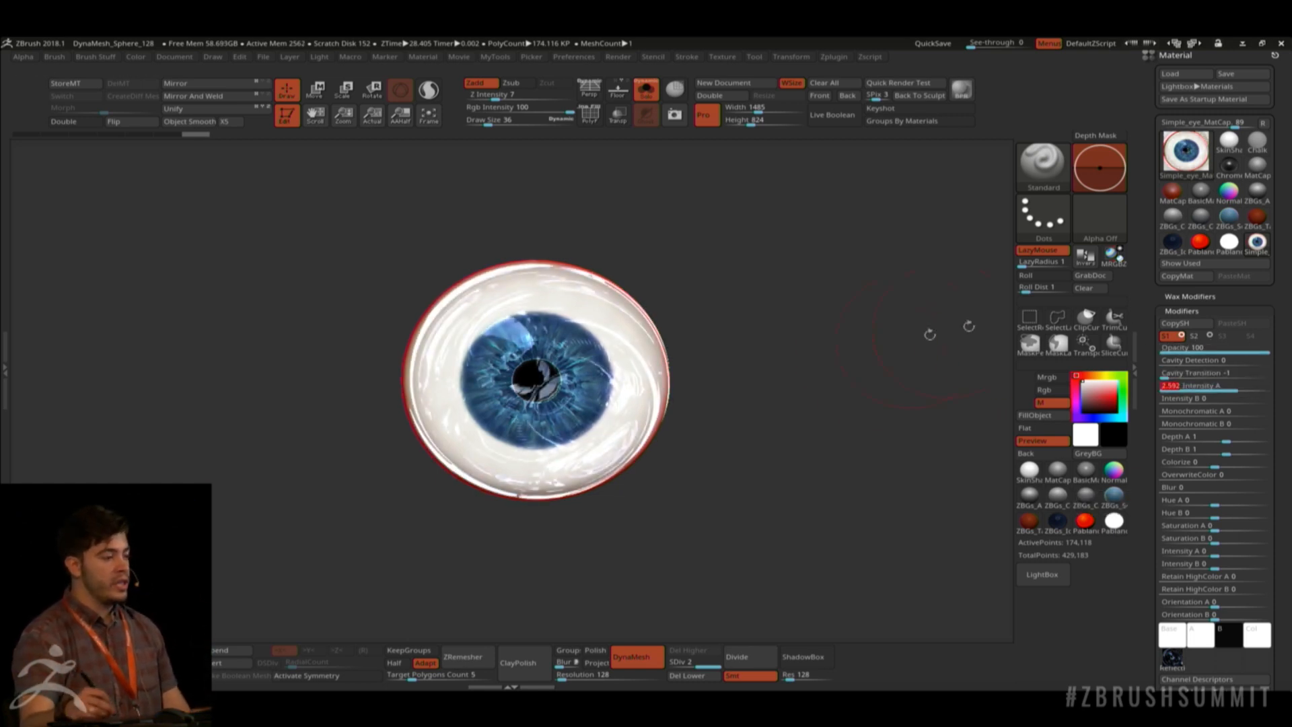
pyautogui.click(1182, 336)
pyautogui.click(1182, 337)
pyautogui.click(1182, 336)
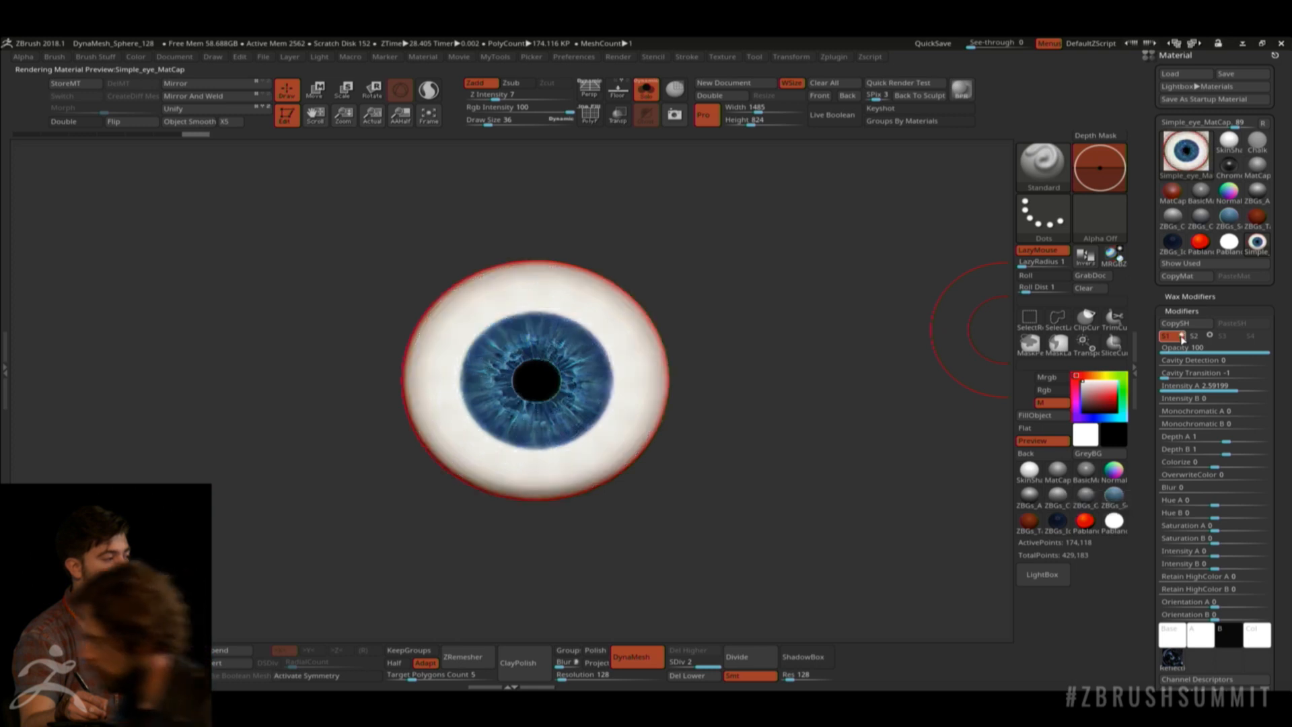
pyautogui.click(1182, 336)
# Examine the second shader's settings and eye texture, switching between both shaders of the material to compare them.
pyautogui.click(1194, 335)
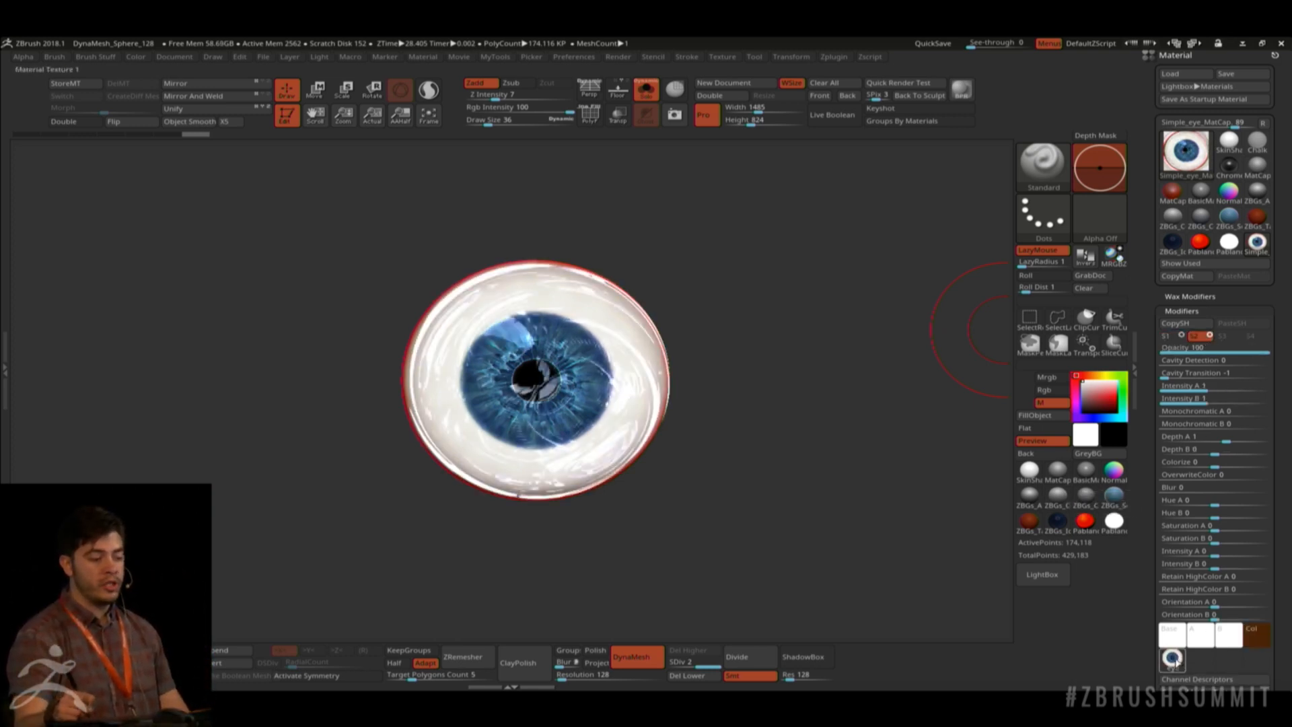
pyautogui.moveTo(1178, 661)
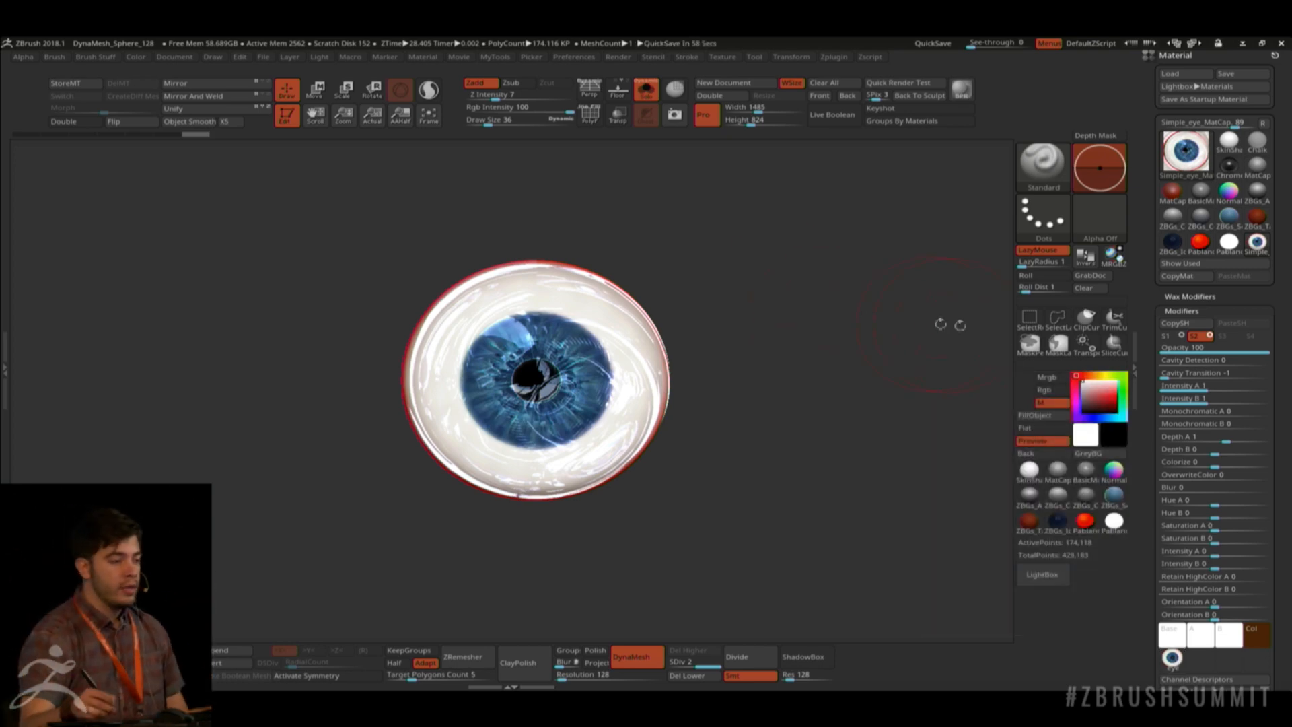
pyautogui.click(1171, 336)
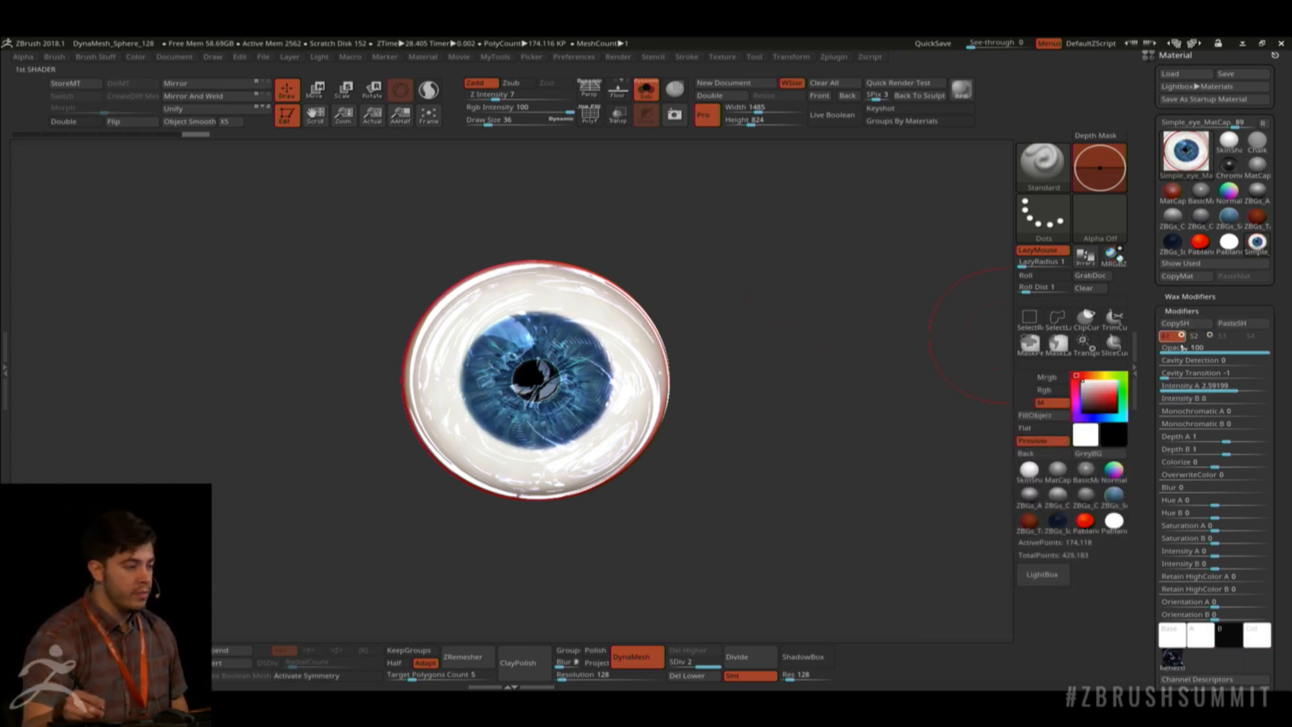
pyautogui.click(1200, 335)
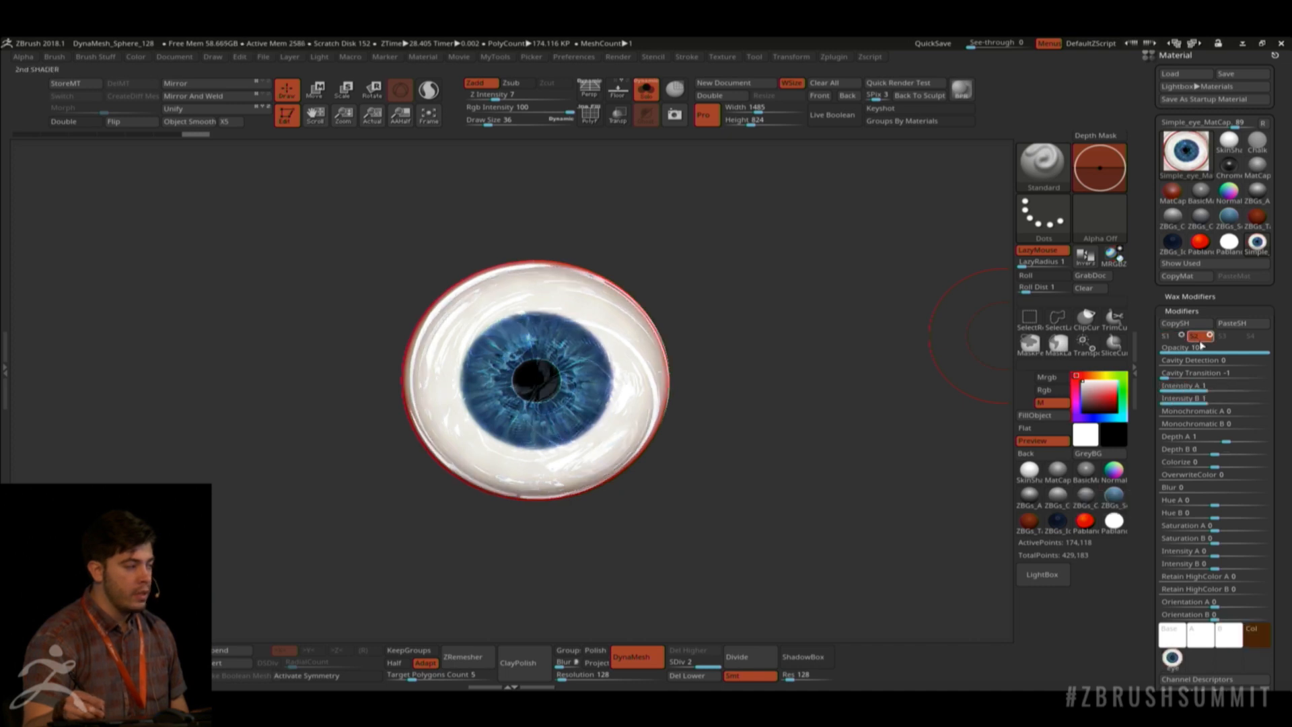
# Try several Depth A strengths on the eye material's second shader, ending at 0.14592.
pyautogui.moveTo(1171, 659)
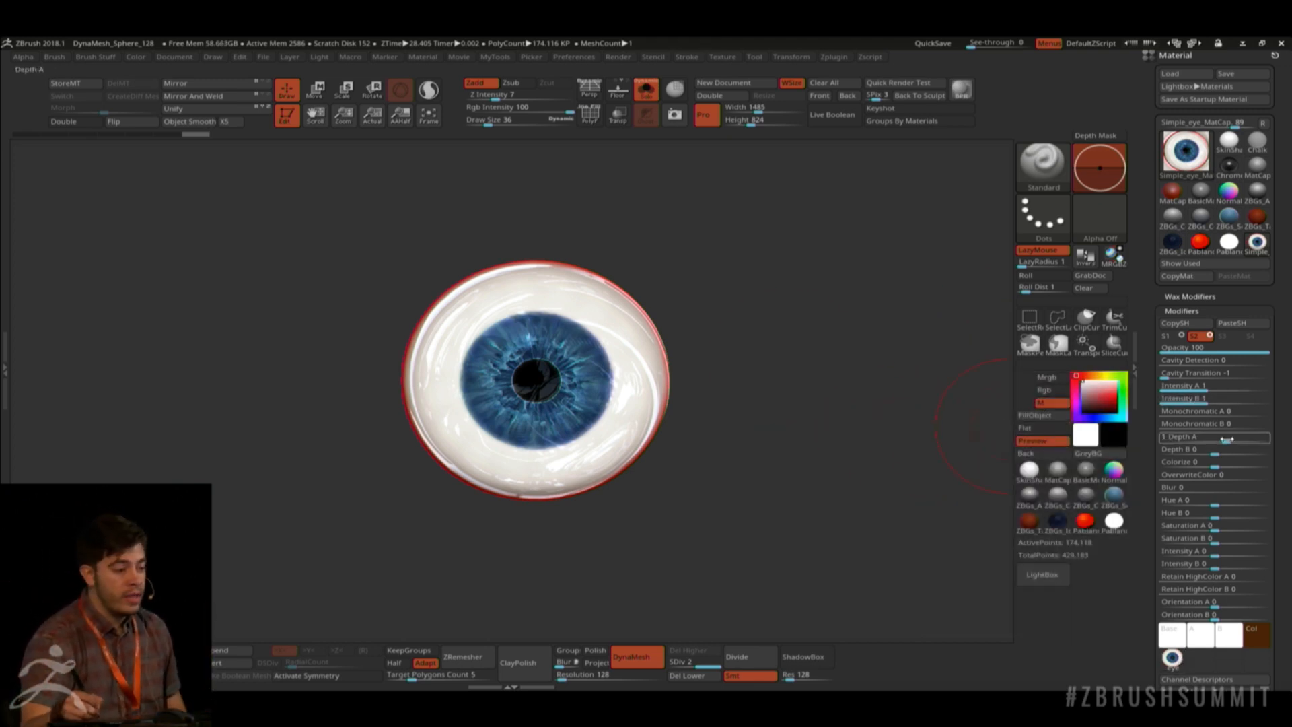
pyautogui.moveTo(1227, 440)
pyautogui.mouseDown()
pyautogui.moveTo(1269, 439)
pyautogui.moveTo(1233, 439)
pyautogui.moveTo(1254, 443)
pyautogui.mouseUp()
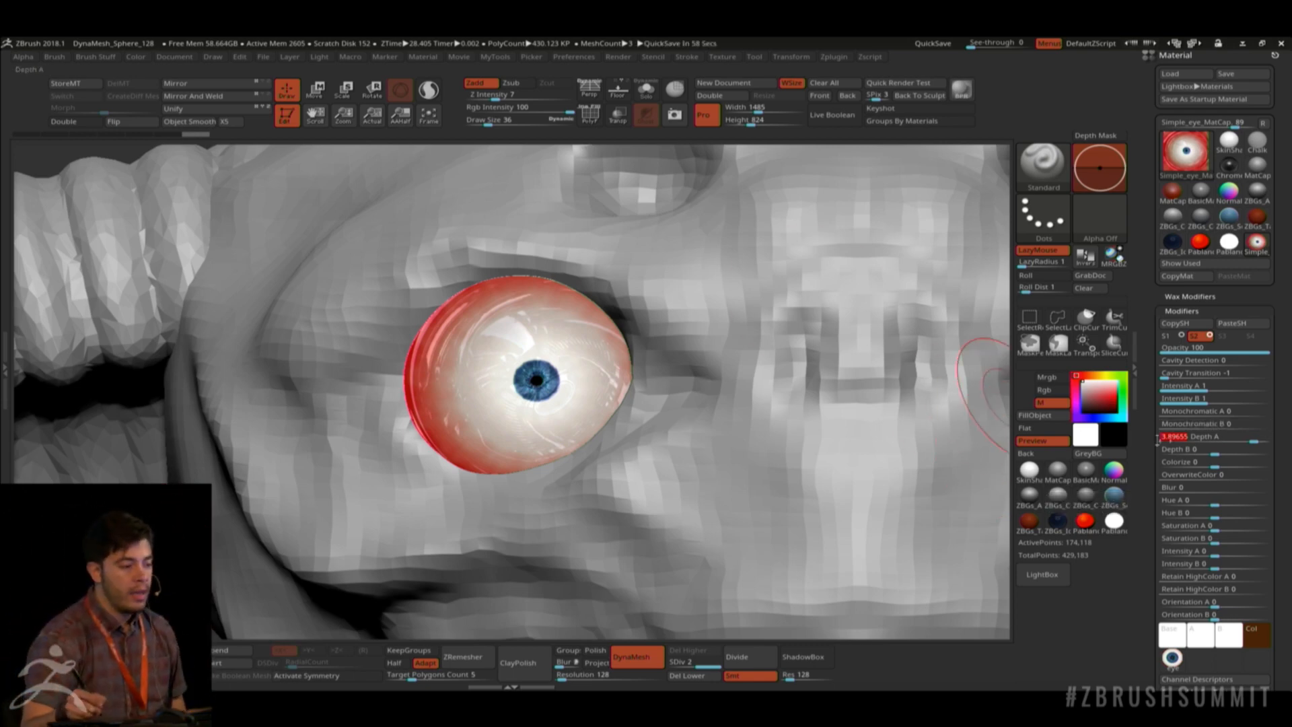
pyautogui.moveTo(1254, 439); pyautogui.dragTo(1226, 441)
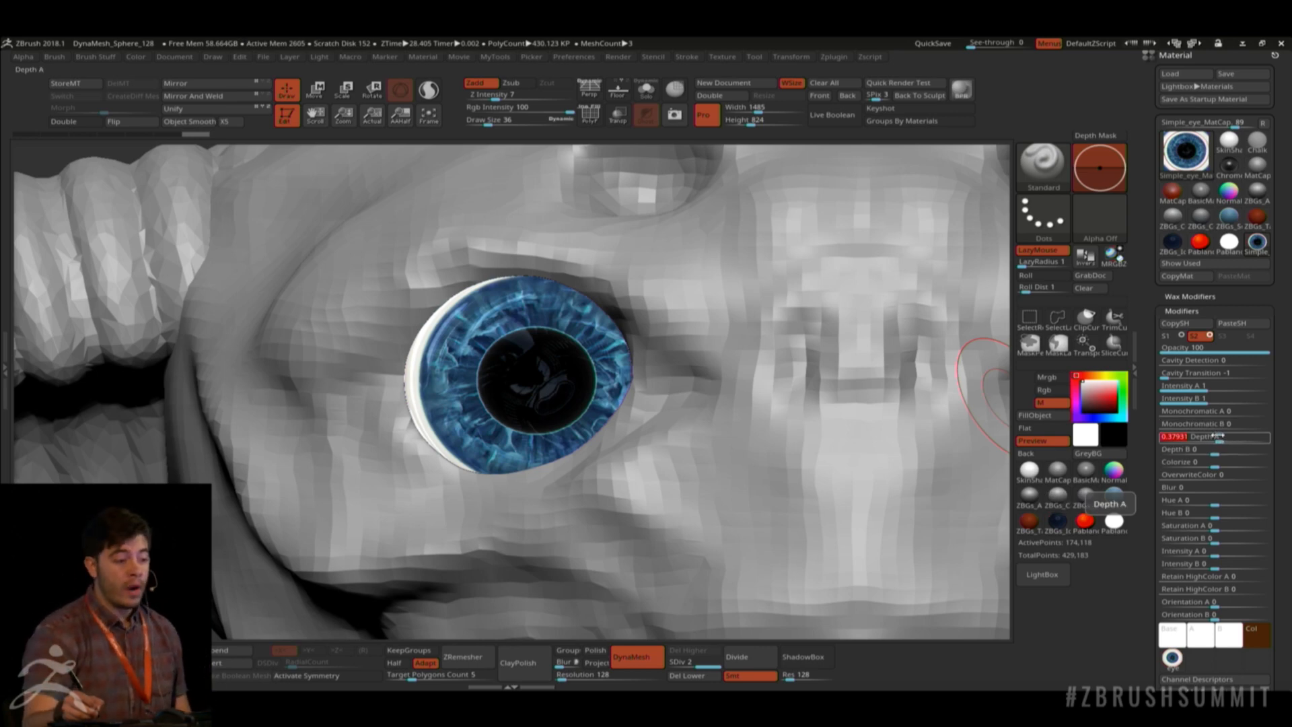
pyautogui.moveTo(1218, 431)
pyautogui.mouseDown()
pyautogui.moveTo(1193, 433)
pyautogui.moveTo(1223, 435)
pyautogui.mouseUp()
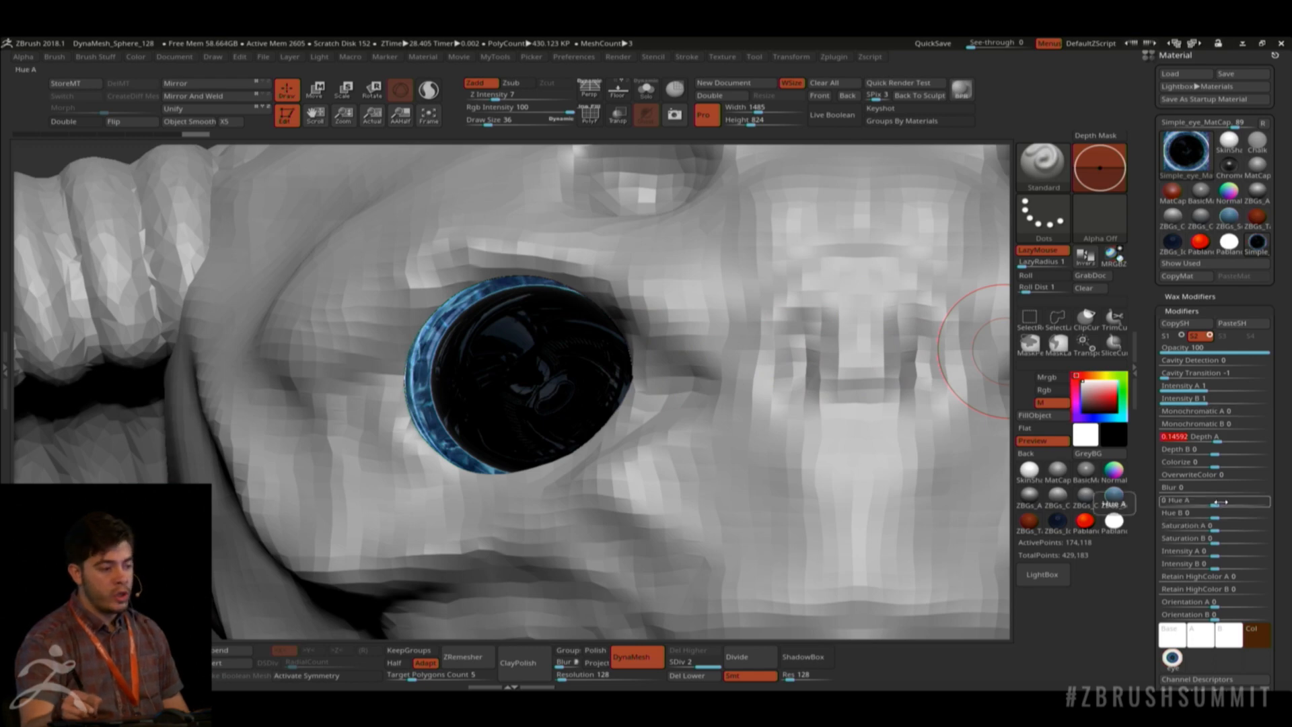
# Recolor the eye material with Hue A 0.39654, Saturation A 0.26895, Colorize 1 and a pale green Col color.
pyautogui.moveTo(1203, 500); pyautogui.dragTo(1226, 523)
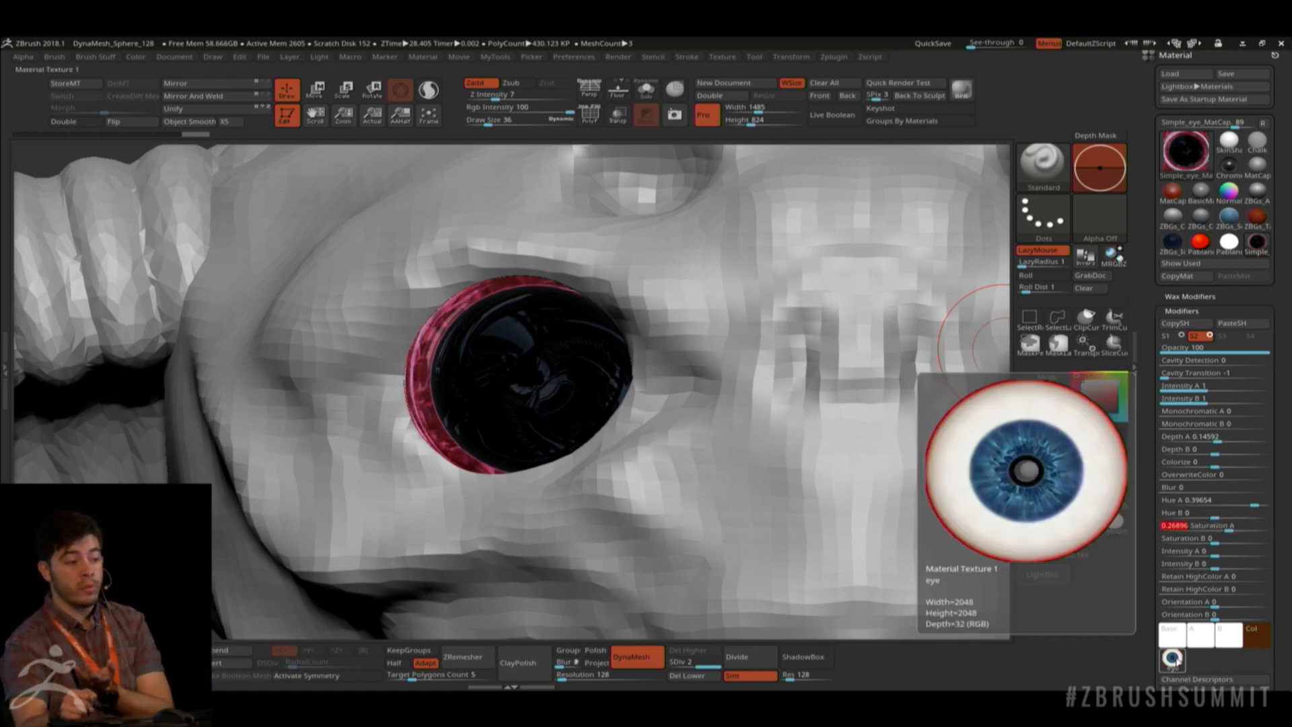
pyautogui.click(1256, 635)
pyautogui.moveTo(1146, 550); pyautogui.dragTo(1179, 566)
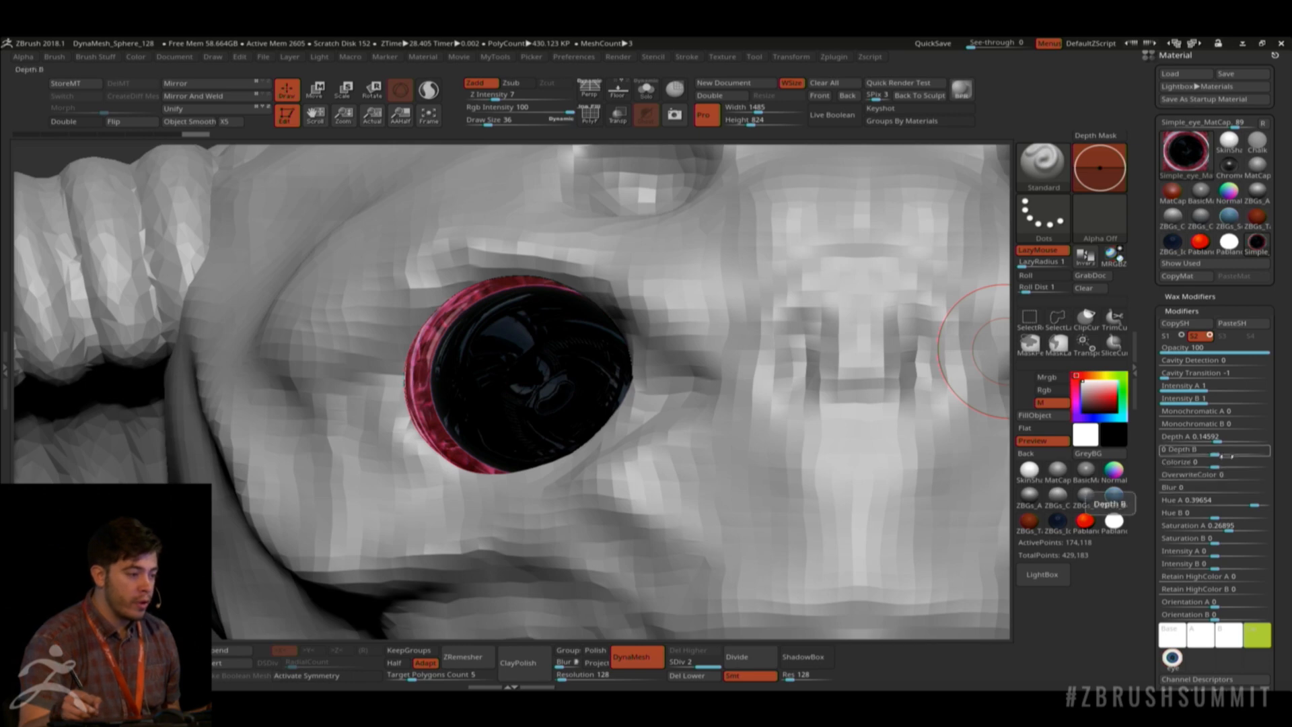
pyautogui.moveTo(1225, 462); pyautogui.dragTo(1250, 465)
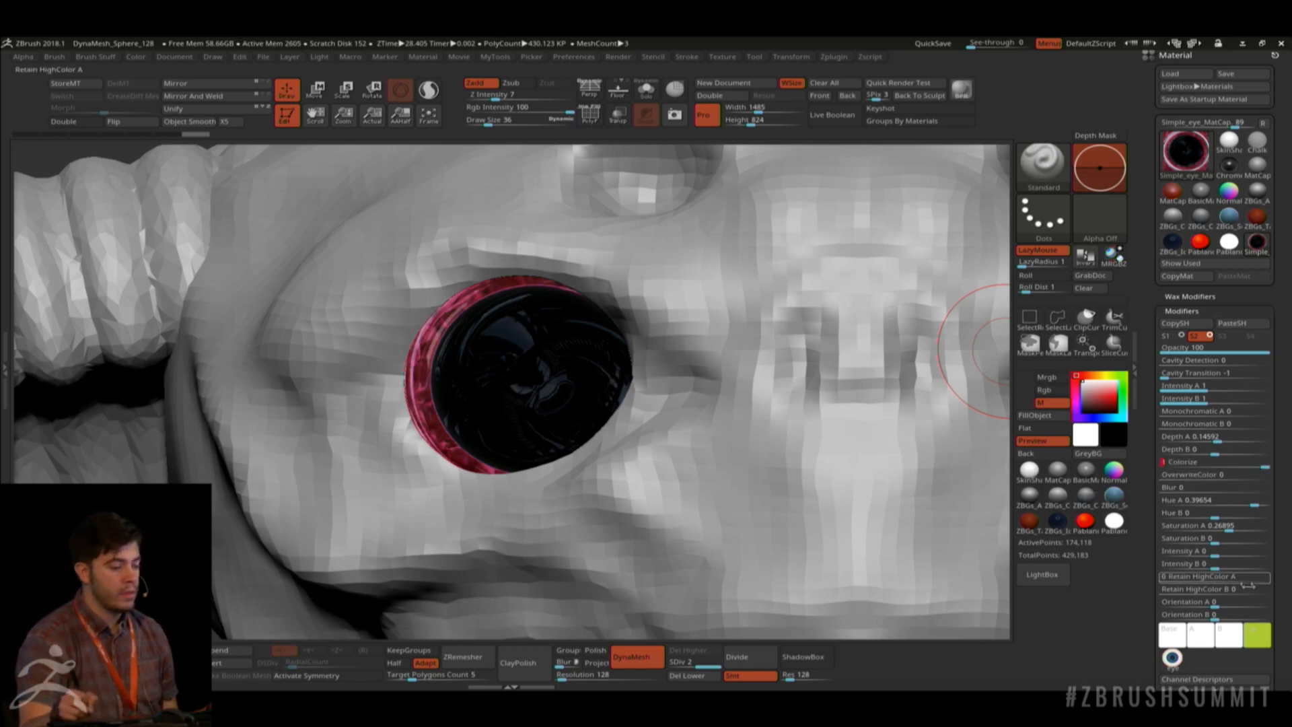
pyautogui.click(1258, 635)
pyautogui.moveTo(1179, 568); pyautogui.dragTo(1119, 533)
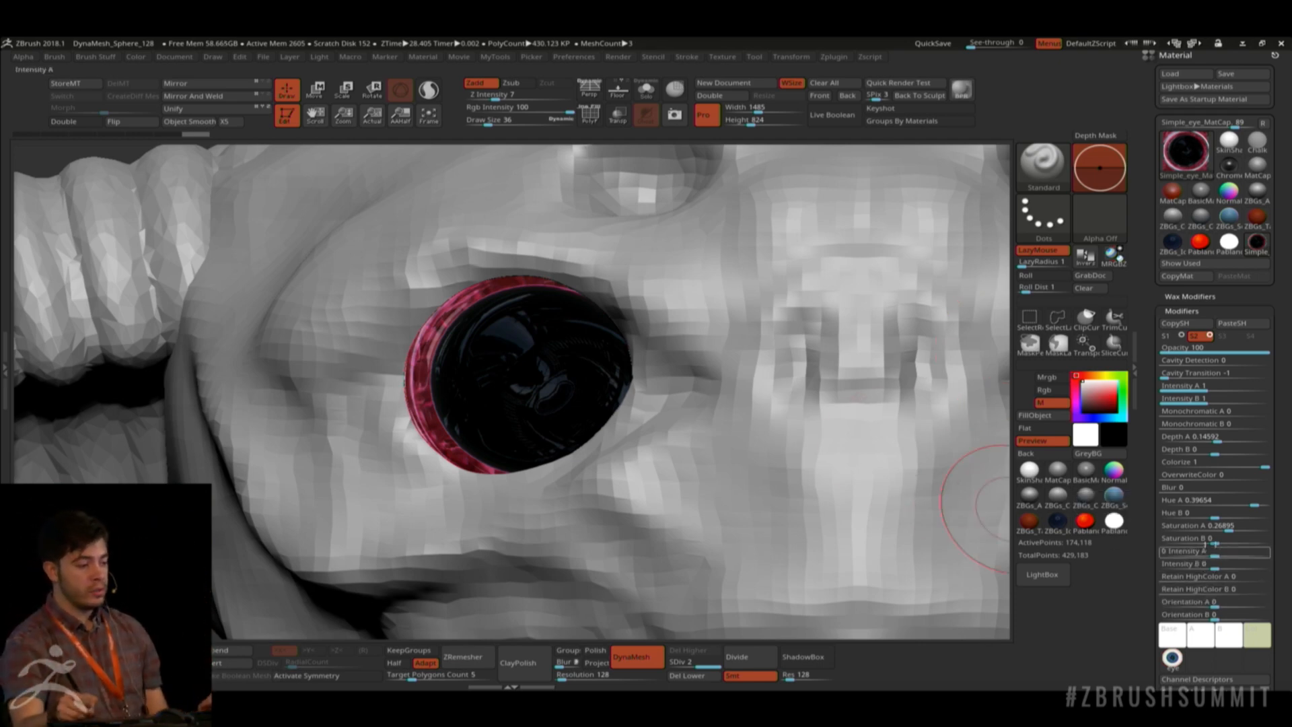
# Set the eye material's Depth A to 0.44827 and its Orientation A to 117.93103.
pyautogui.moveTo(1222, 438); pyautogui.dragTo(1220, 439)
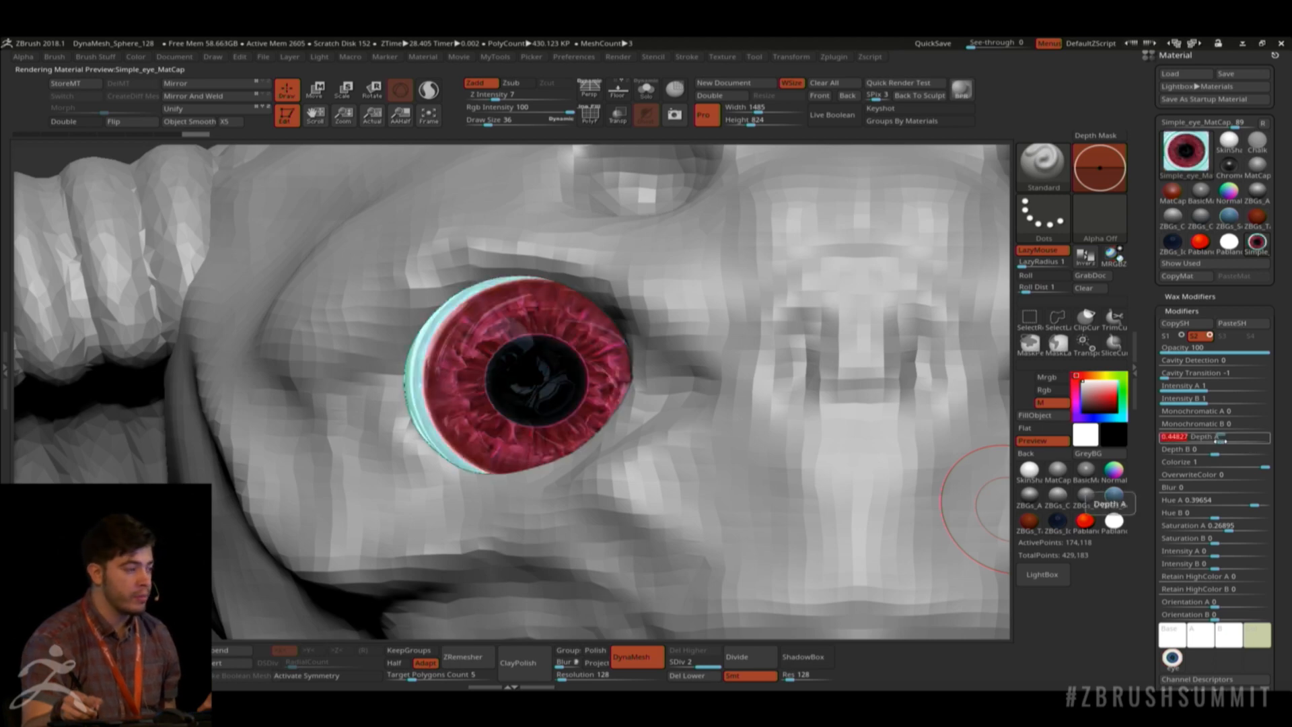
pyautogui.moveTo(1215, 603); pyautogui.dragTo(1246, 611)
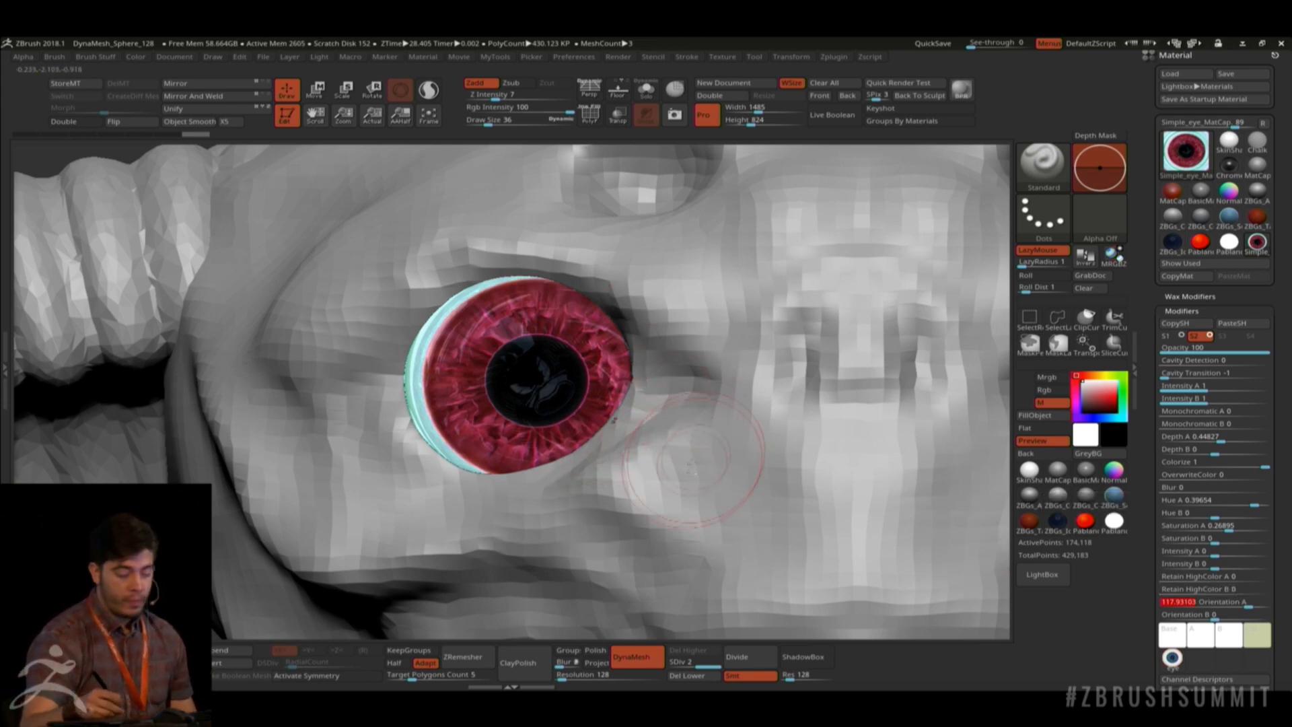
pyautogui.keyDown('ctrl'); pyautogui.moveTo(680, 438); pyautogui.dragTo(663, 357, button='right'); pyautogui.keyUp('ctrl')
pyautogui.keyDown('alt'); pyautogui.moveTo(885, 414); pyautogui.dragTo(755, 357, button='right'); pyautogui.keyUp('alt')
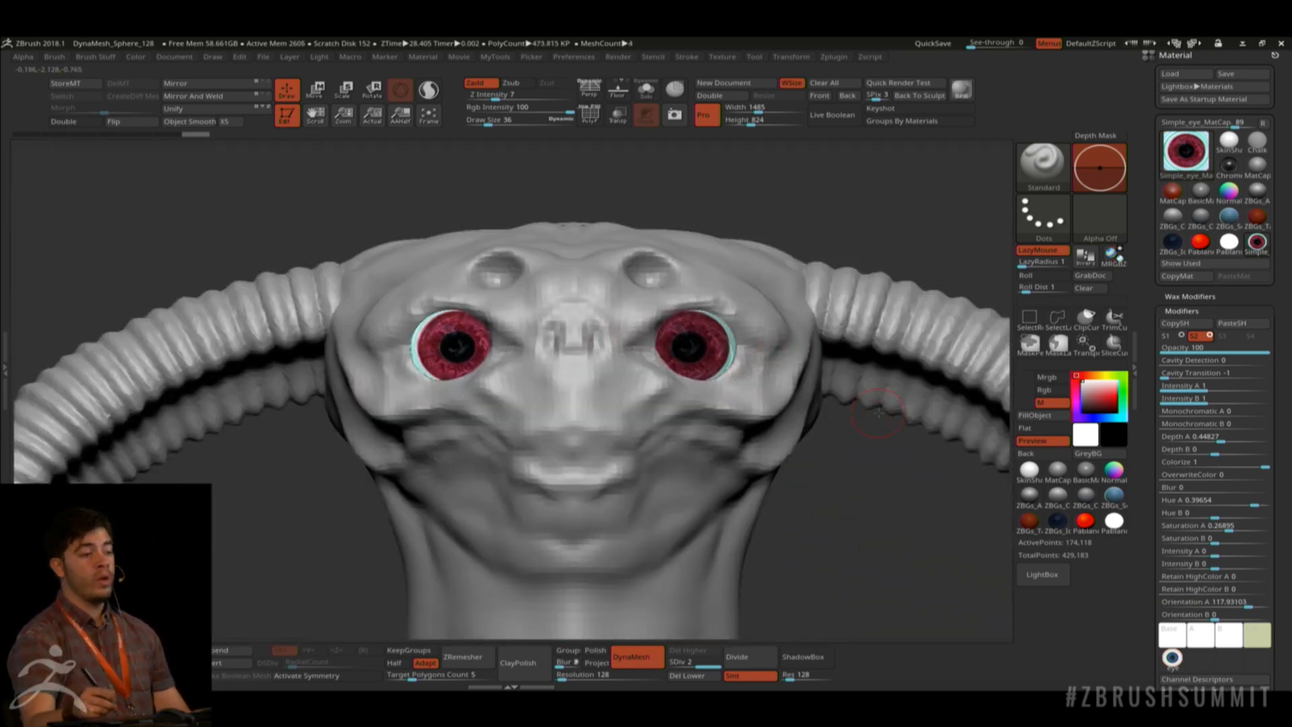
pyautogui.scroll(-5, 1197, 562)
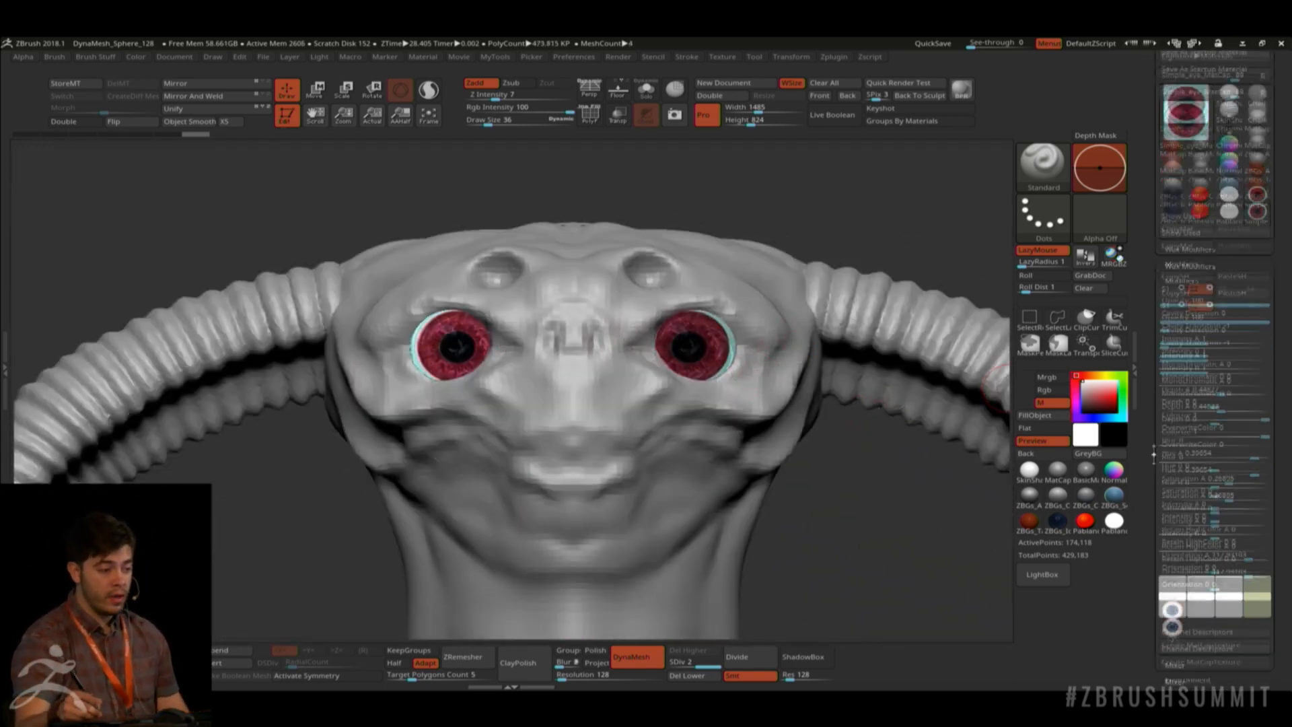
pyautogui.click(1216, 498)
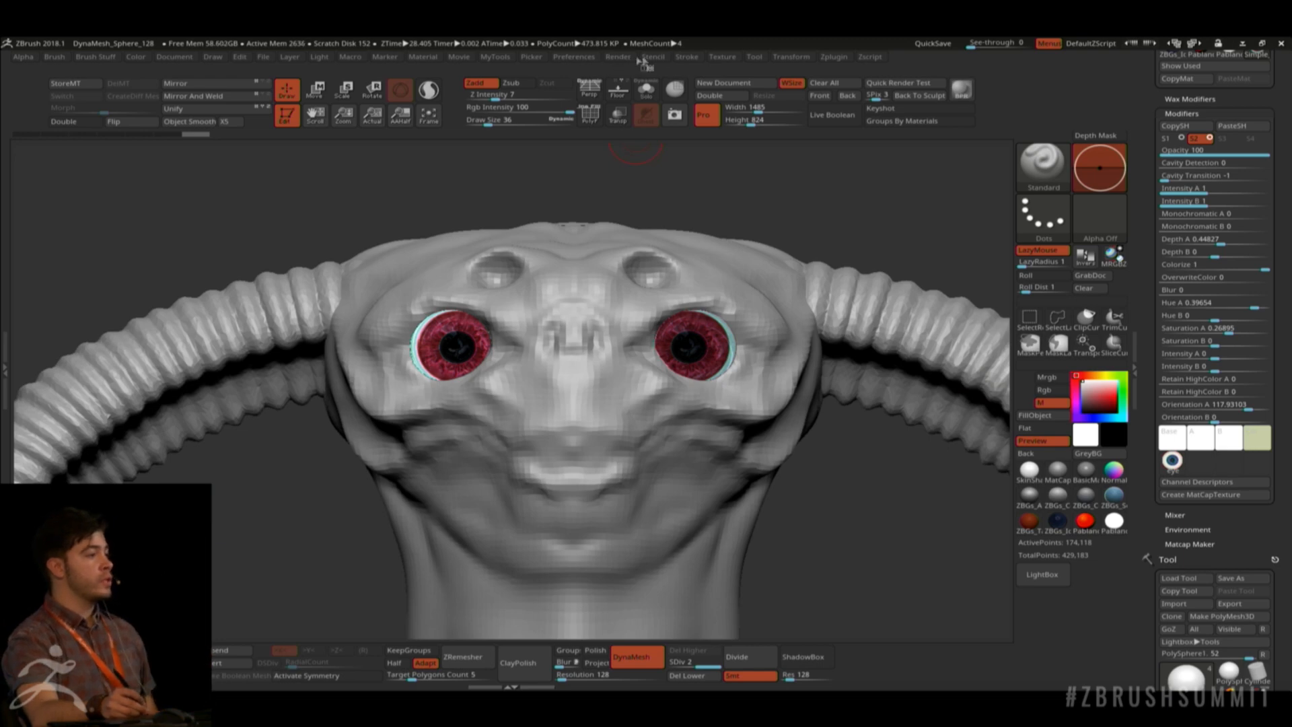
pyautogui.click(719, 57)
pyautogui.moveTo(740, 230)
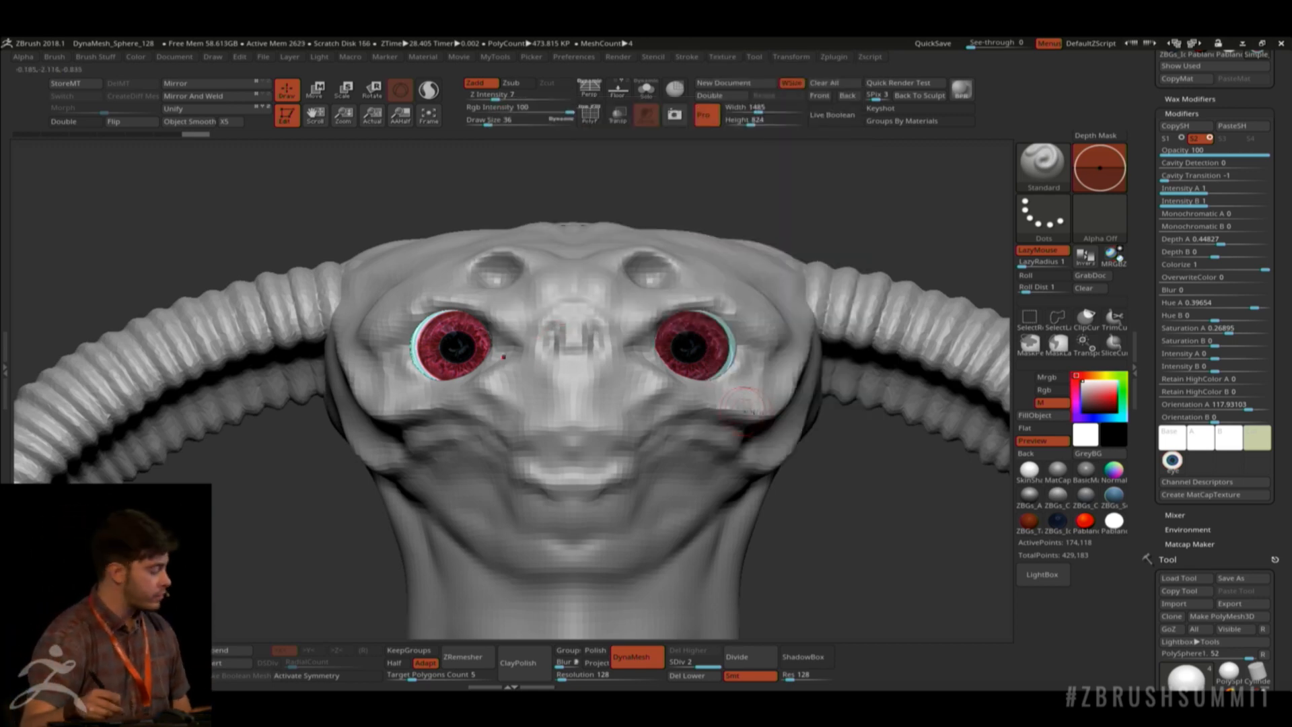
# Switch the creature's eyes from the eye material to the plain gray MatCap material.
pyautogui.keyDown('alt'); pyautogui.moveTo(873, 501); pyautogui.dragTo(823, 467); pyautogui.keyUp('alt')
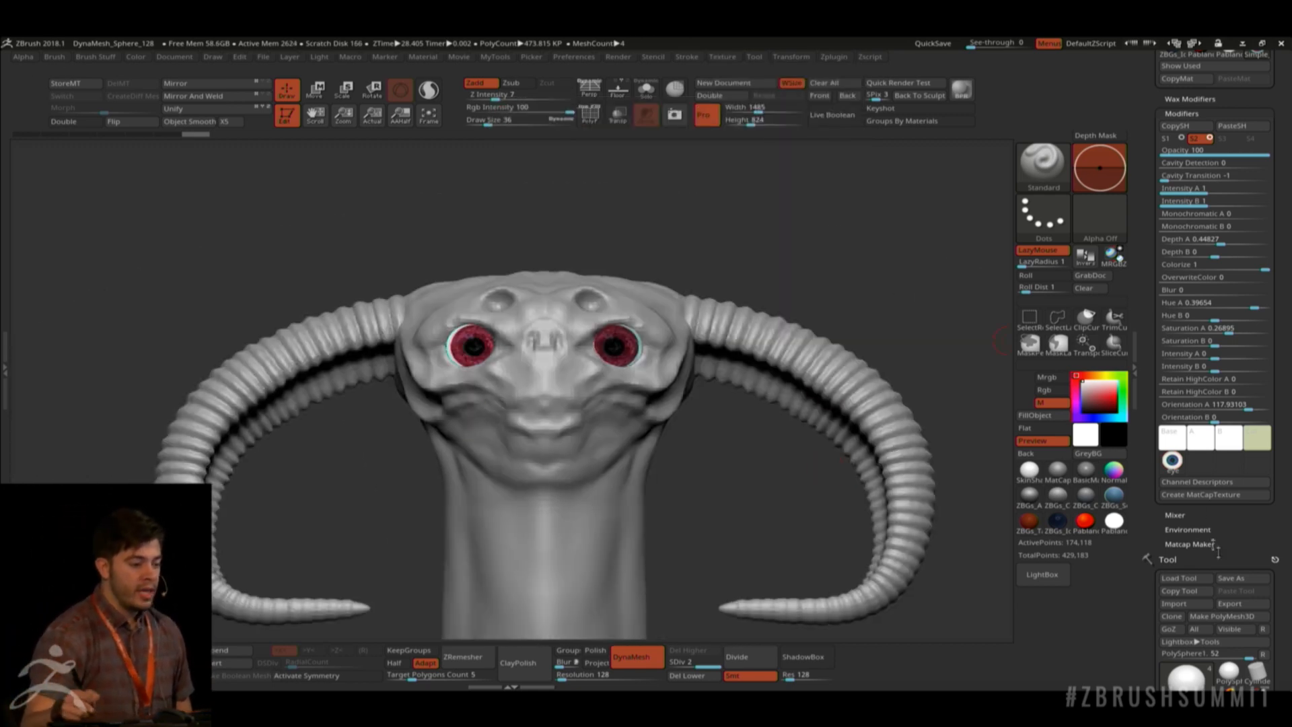
pyautogui.moveTo(1214, 522); pyautogui.dragTo(1214, 61)
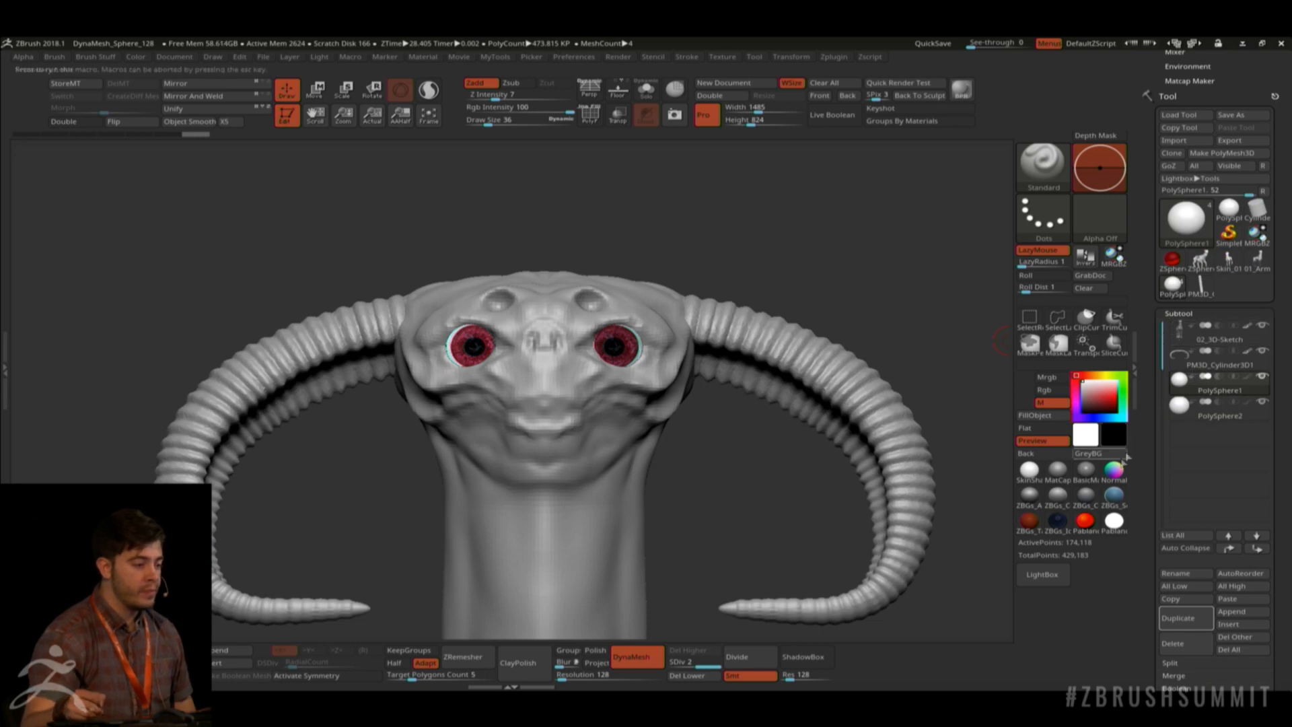
pyautogui.click(1059, 474)
pyautogui.moveTo(839, 212); pyautogui.dragTo(848, 259)
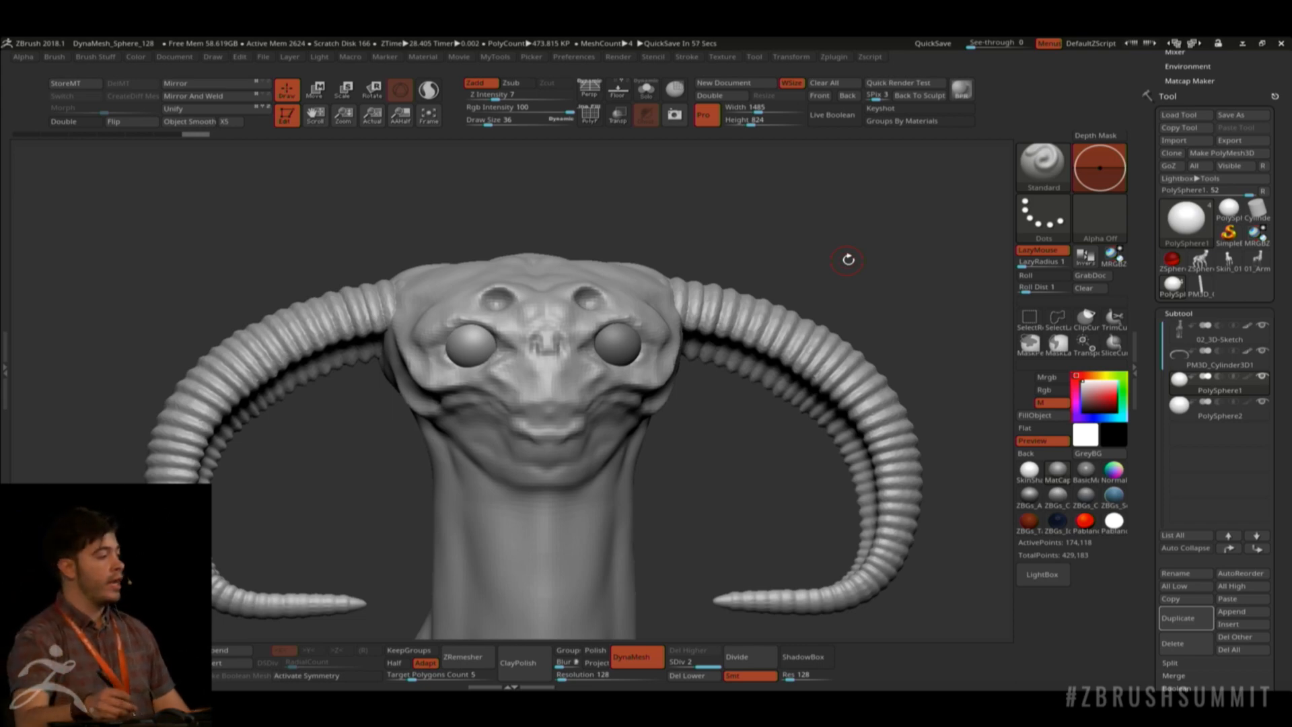
# Isolate the PolySphere1 eyeball and duplicate it, keeping the original as the active subtool.
pyautogui.hotkey('alt', 's')
pyautogui.hotkey('alt', 's')
pyautogui.hotkey('alt', 's')
pyautogui.keyDown('alt'); pyautogui.moveTo(633, 389); pyautogui.dragTo(717, 407); pyautogui.keyUp('alt')
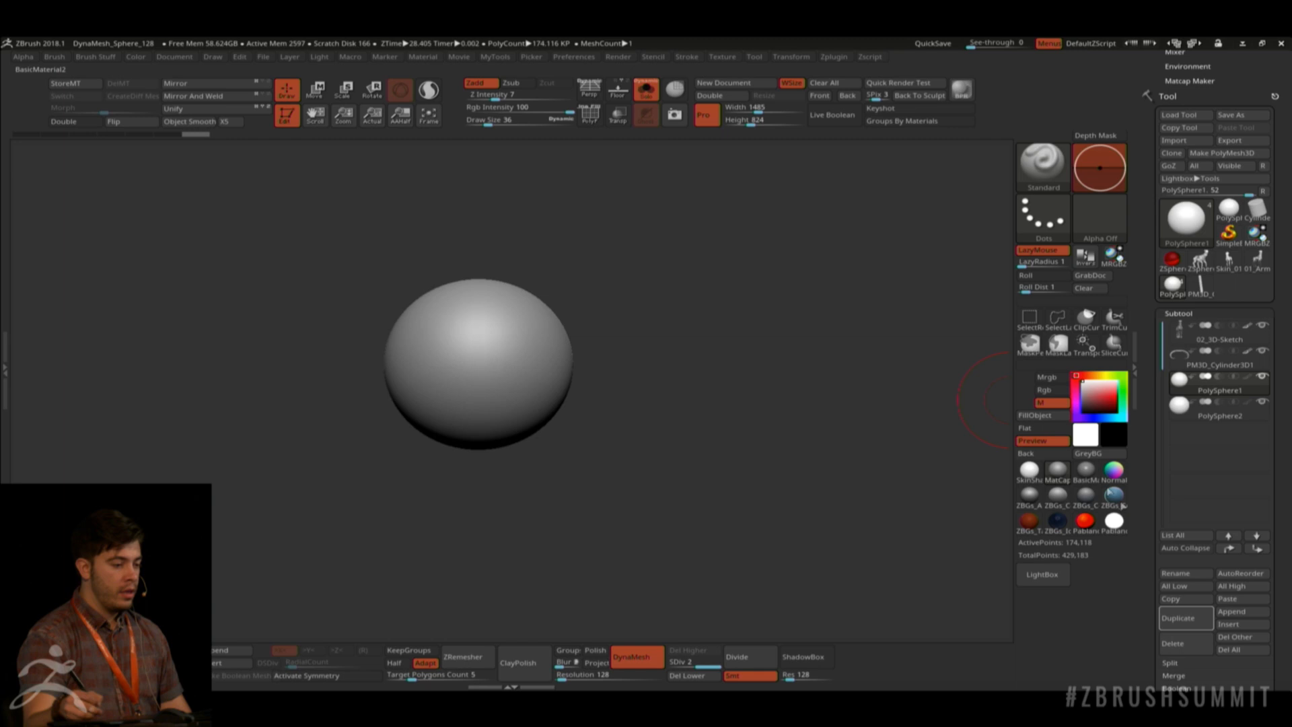
pyautogui.click(1202, 630)
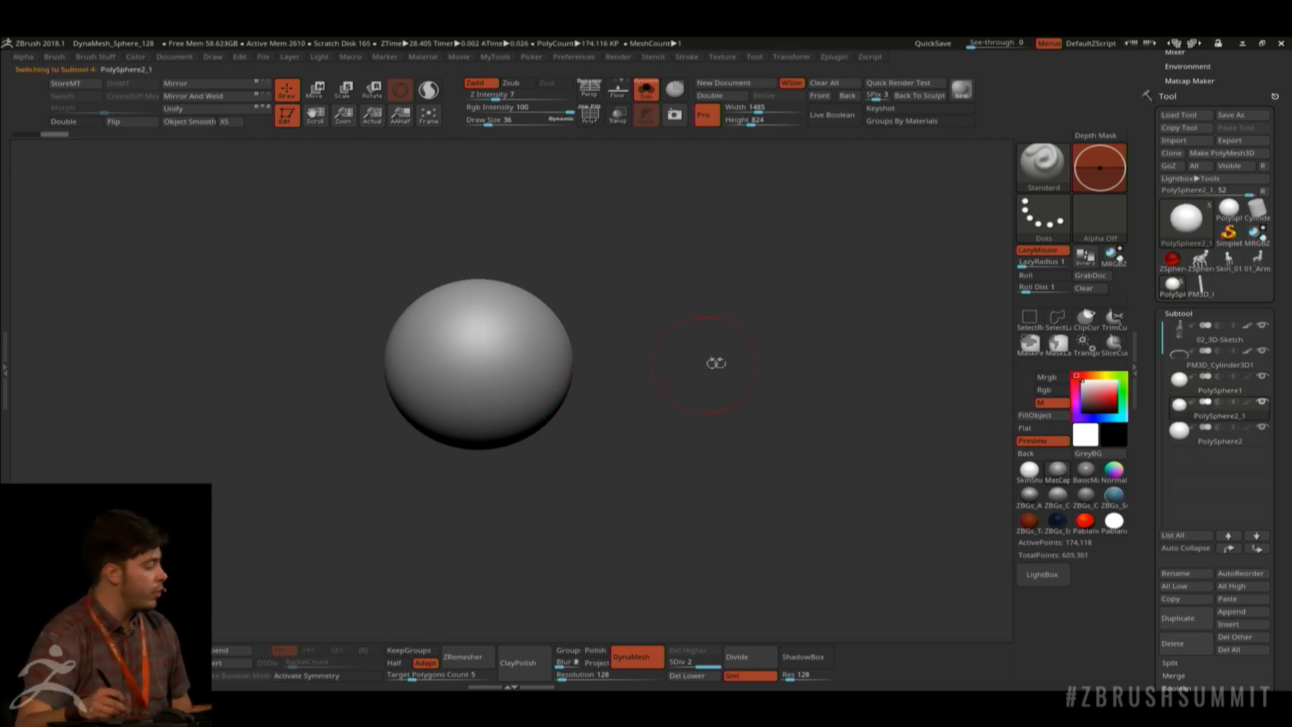
pyautogui.press('Up')
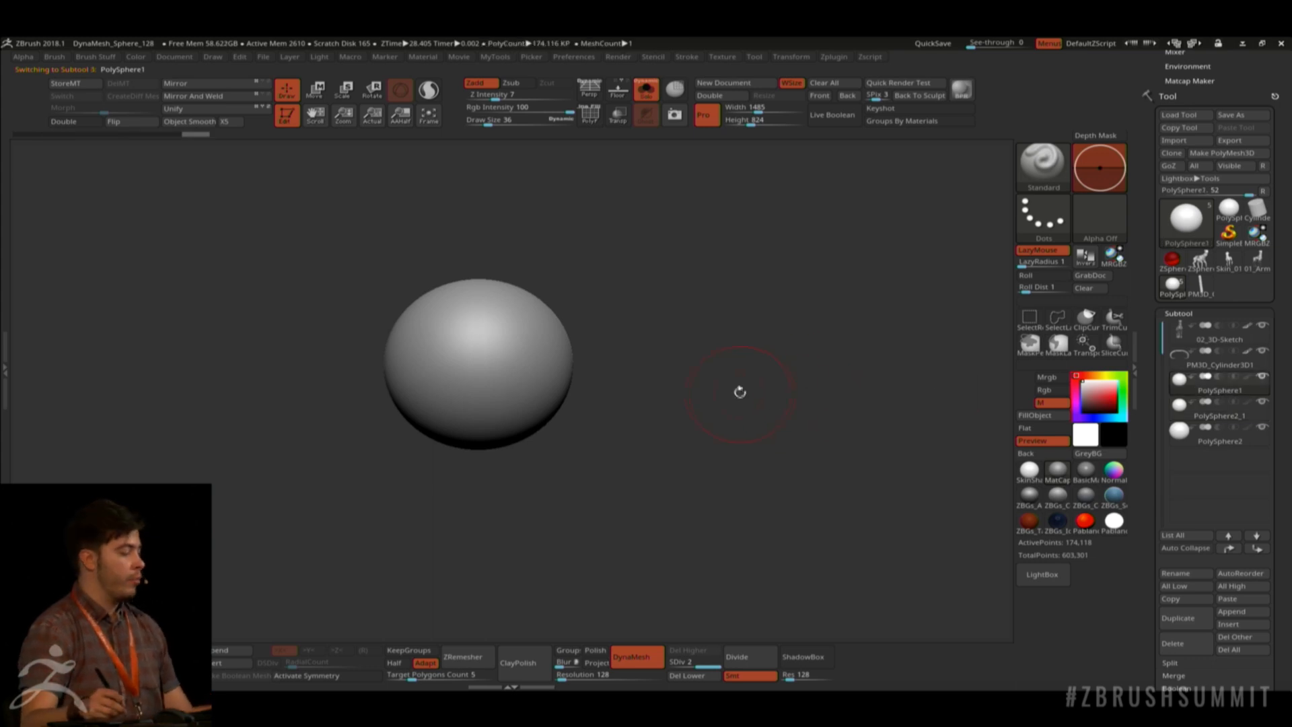
# Delete the eyeball's lower subdivision levels and start the Project Primitive deformer on it.
pyautogui.press('w')
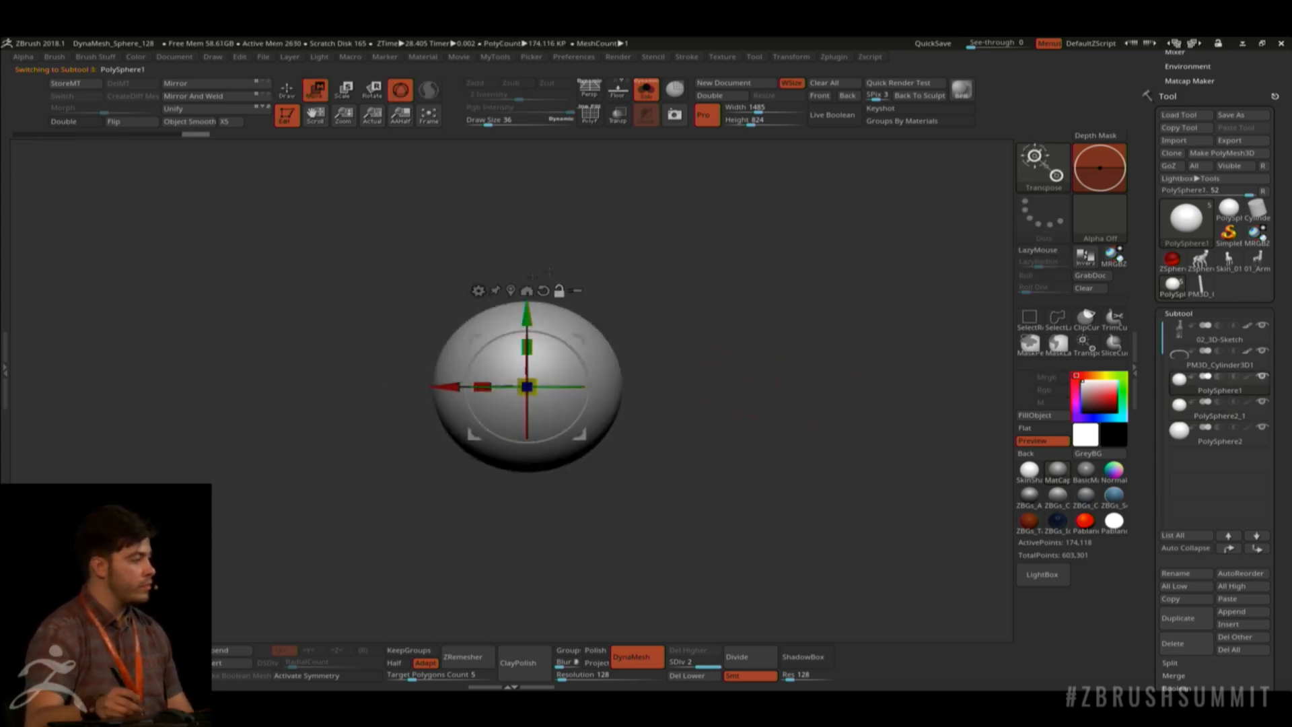
pyautogui.click(478, 291)
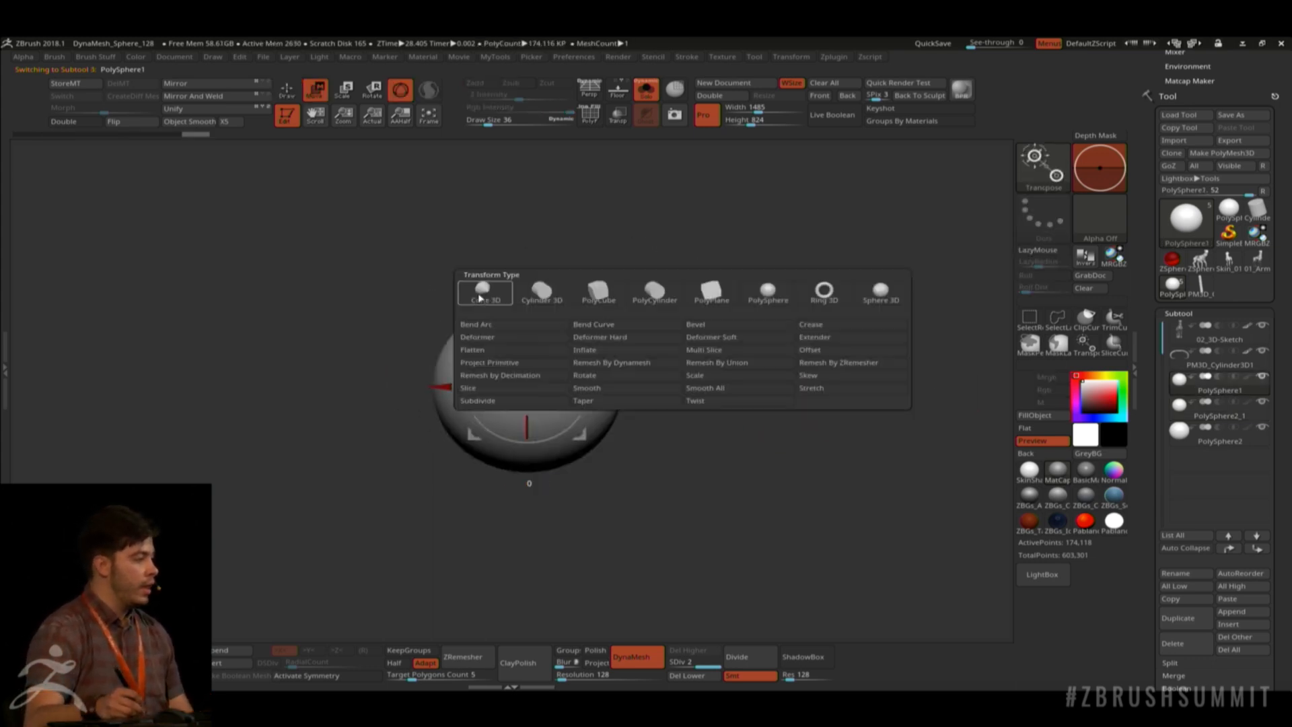
pyautogui.click(528, 375)
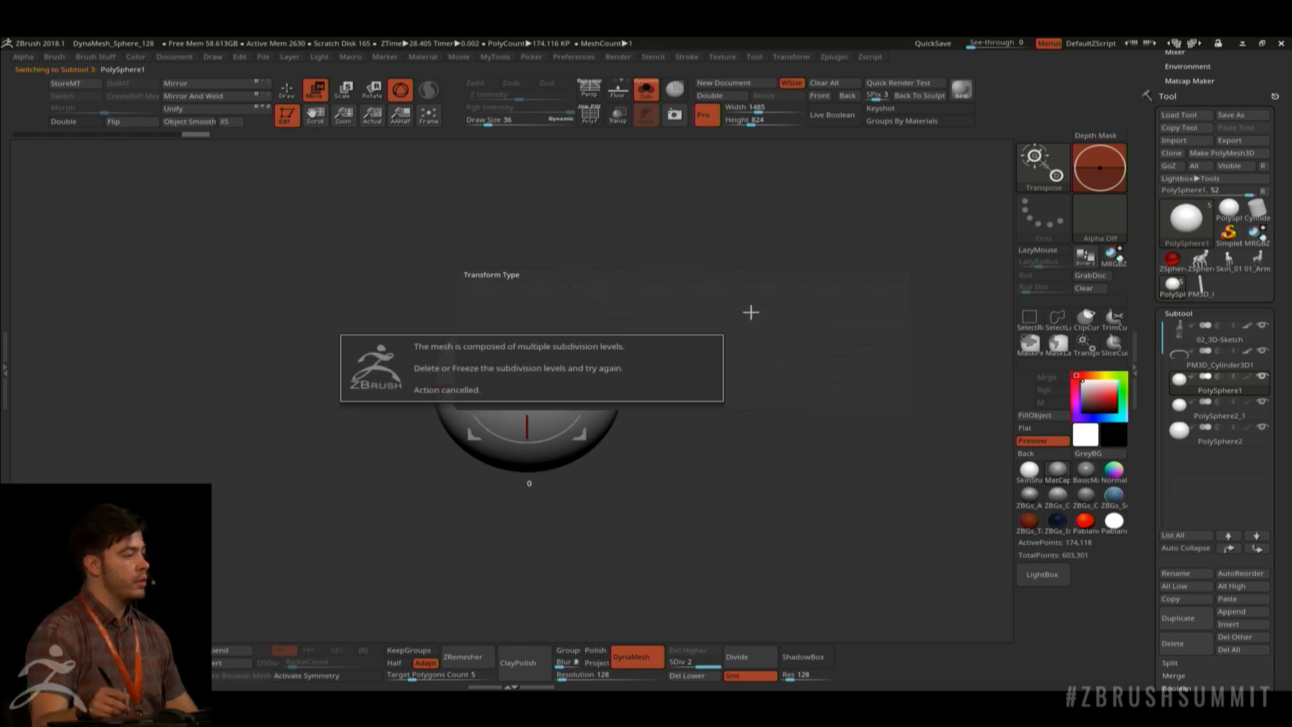
pyautogui.click(690, 675)
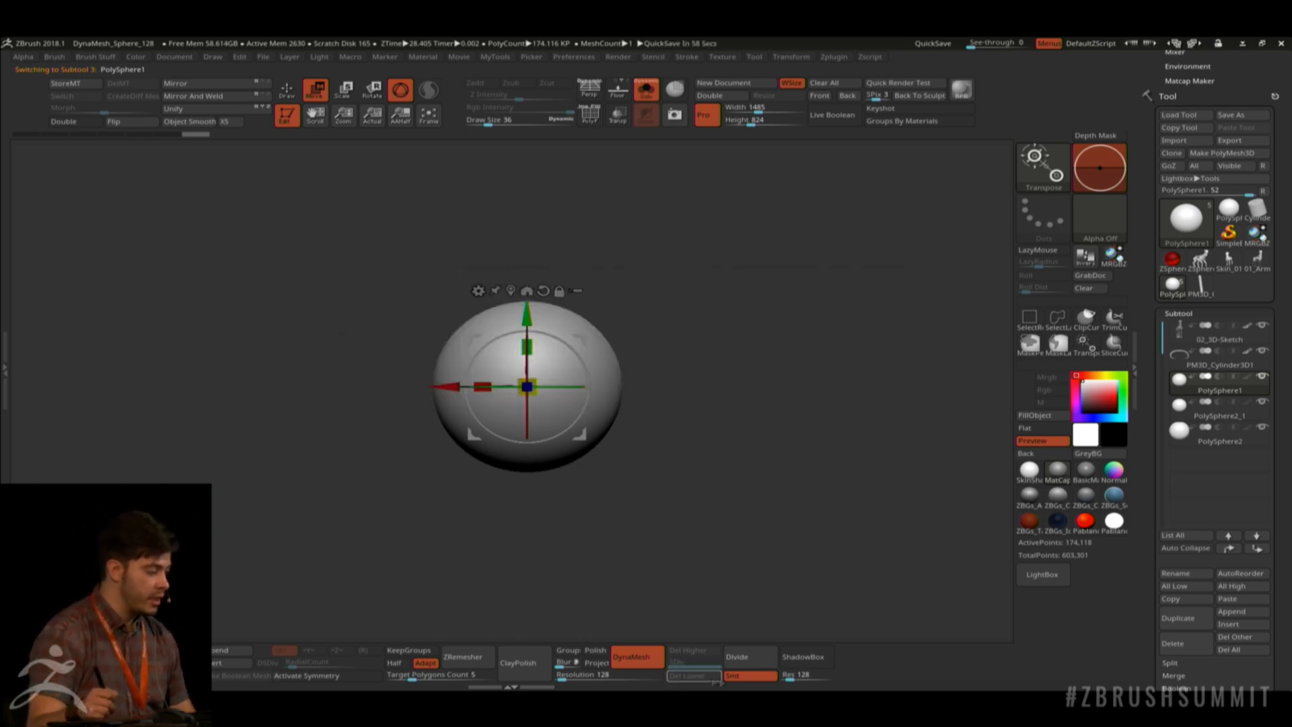
pyautogui.click(479, 290)
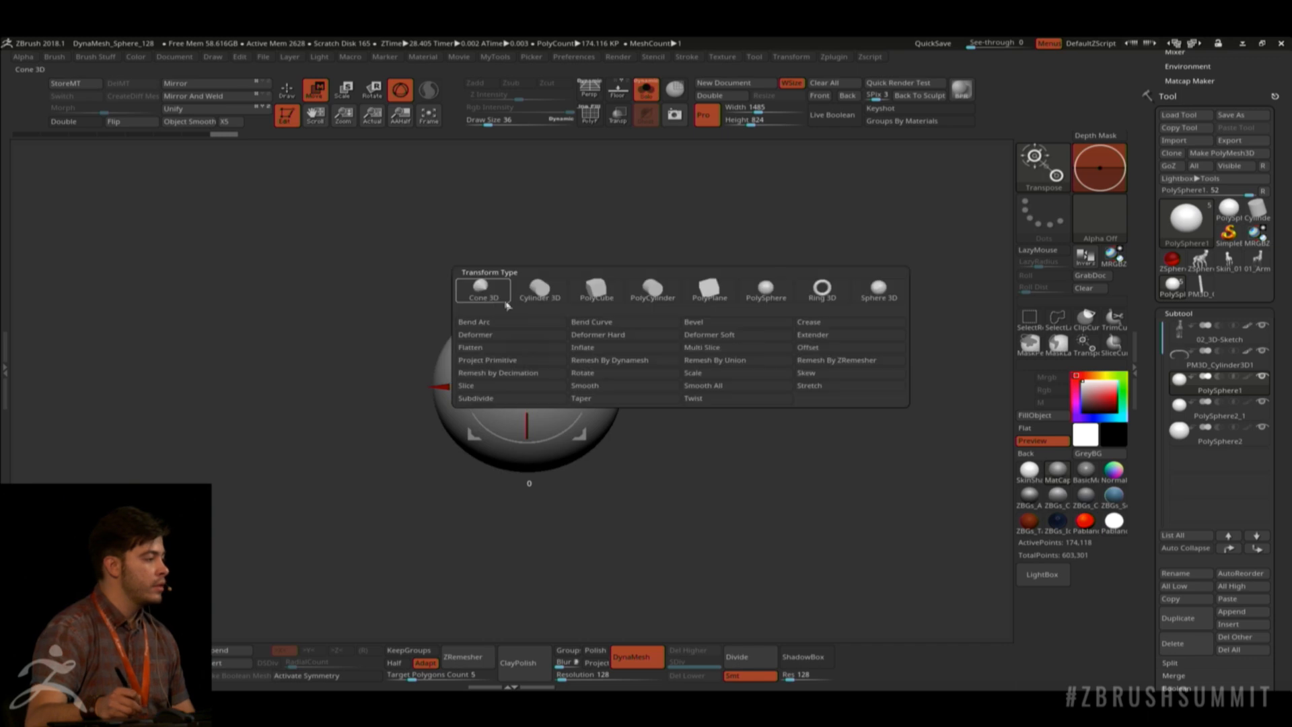
pyautogui.click(524, 363)
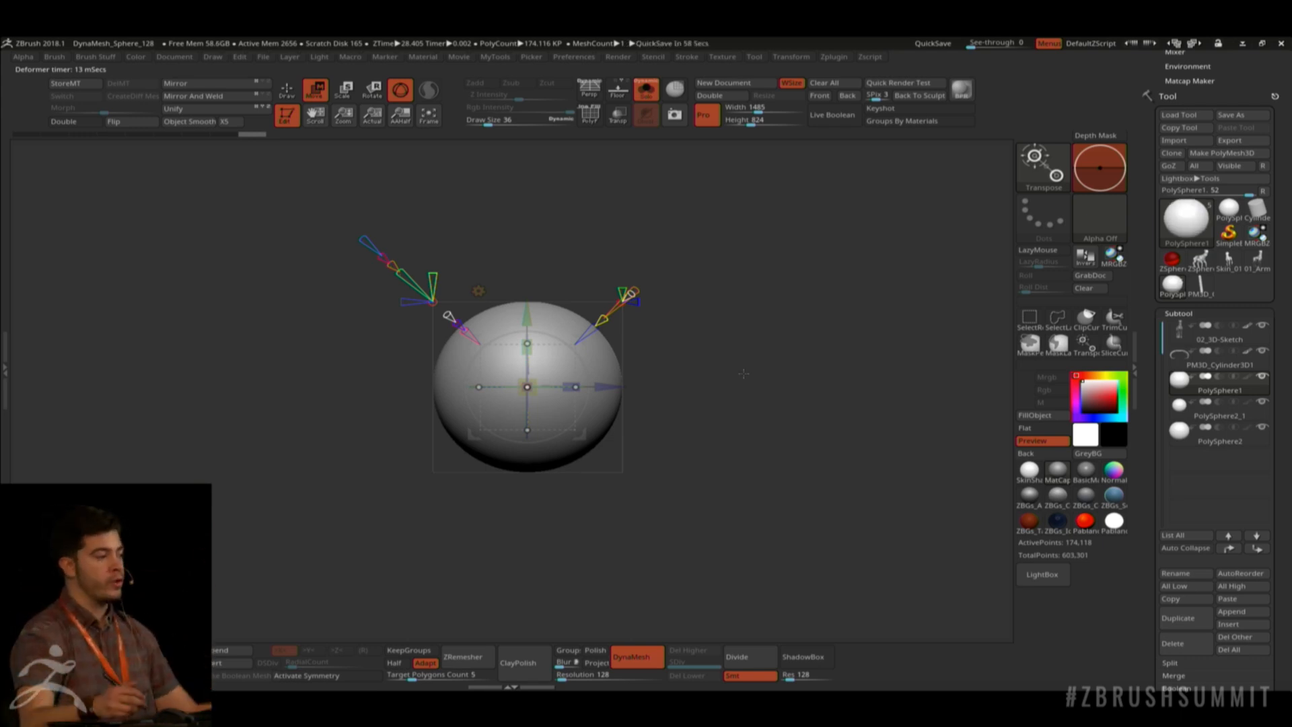
# Move the projected primitive outward through the eyeball's front to carve a round concave recess there.
pyautogui.moveTo(746, 346); pyautogui.dragTo(700, 350)
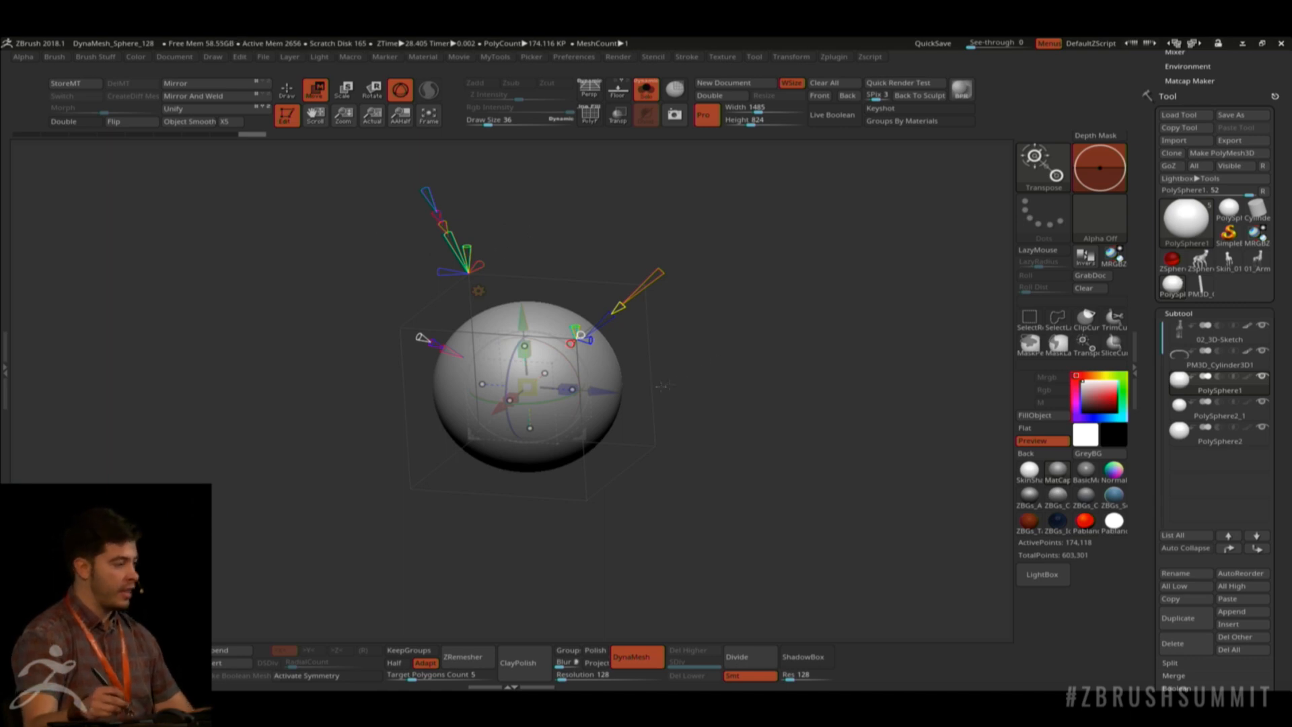
pyautogui.keyDown('shift'); pyautogui.moveTo(664, 386); pyautogui.dragTo(750, 394); pyautogui.keyUp('shift')
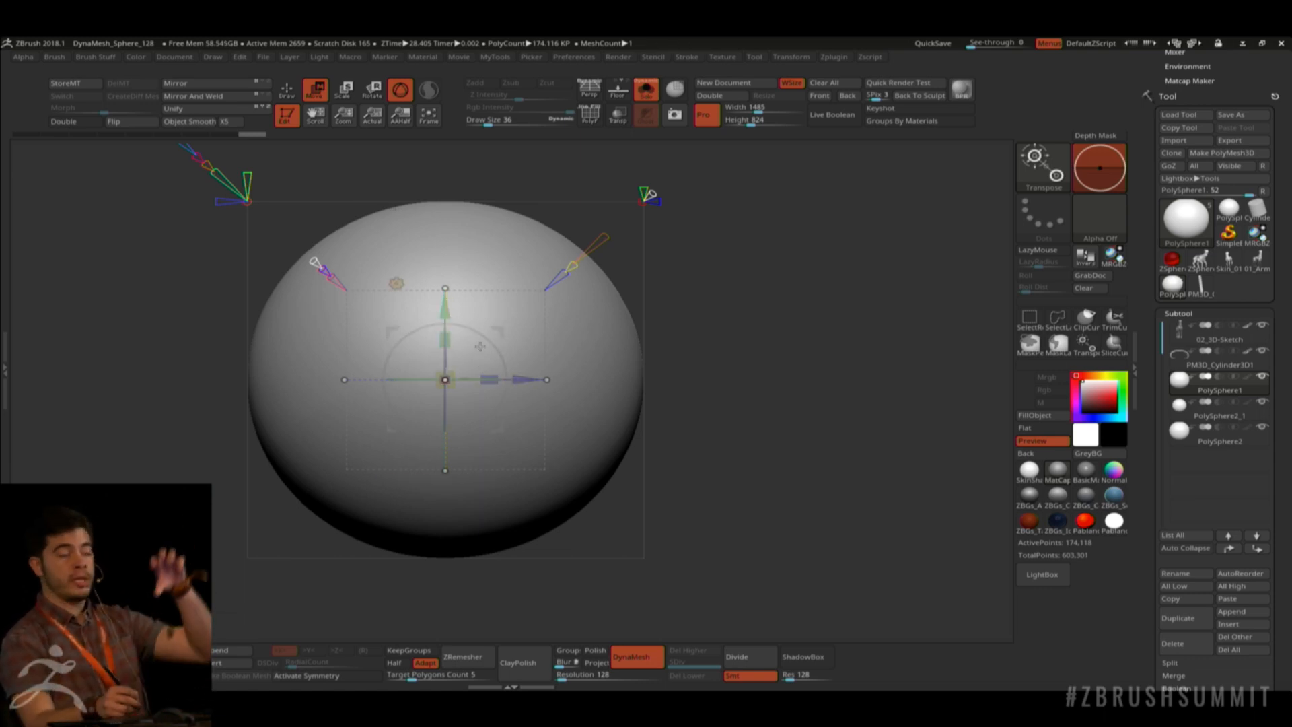
pyautogui.moveTo(518, 379); pyautogui.dragTo(676, 381)
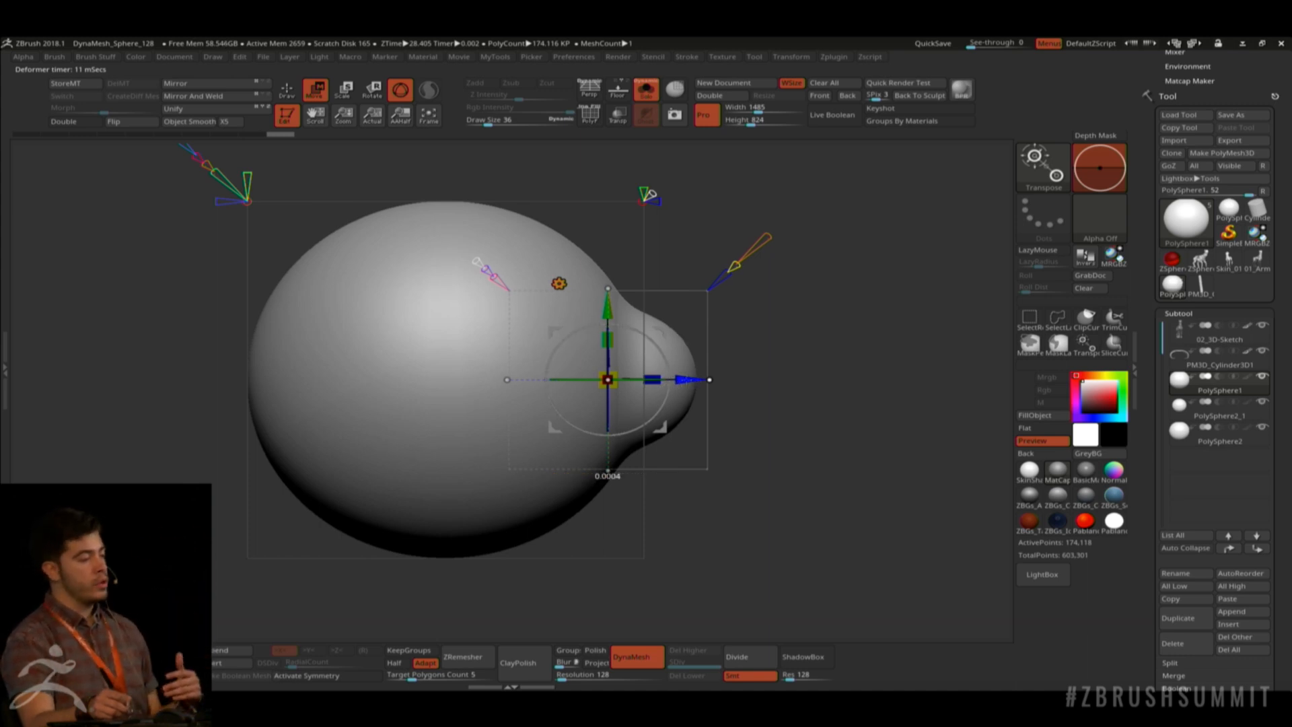
pyautogui.moveTo(652, 380); pyautogui.dragTo(736, 379)
pyautogui.moveTo(946, 345); pyautogui.dragTo(807, 355)
pyautogui.moveTo(719, 388); pyautogui.dragTo(739, 390)
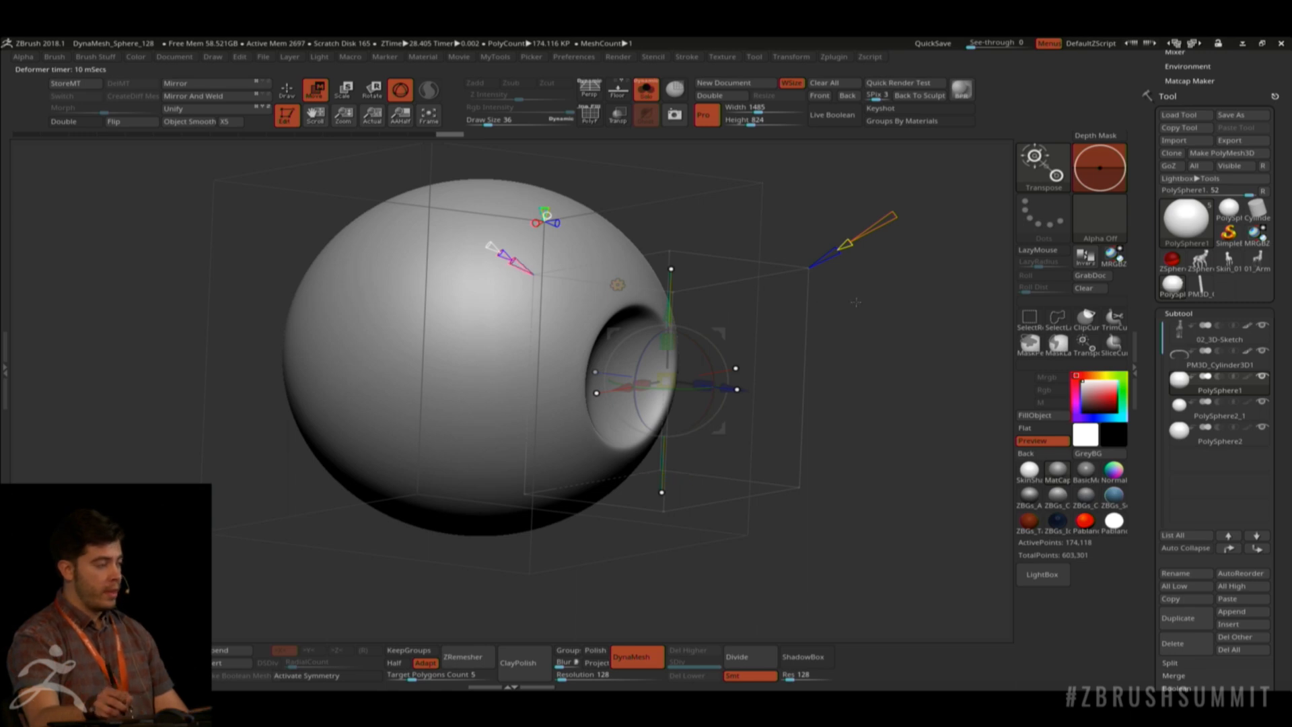
# Try a Blend of 0 on the projected recess and restore the previous blend.
pyautogui.keyDown('alt'); pyautogui.moveTo(867, 296); pyautogui.dragTo(825, 317); pyautogui.keyUp('alt')
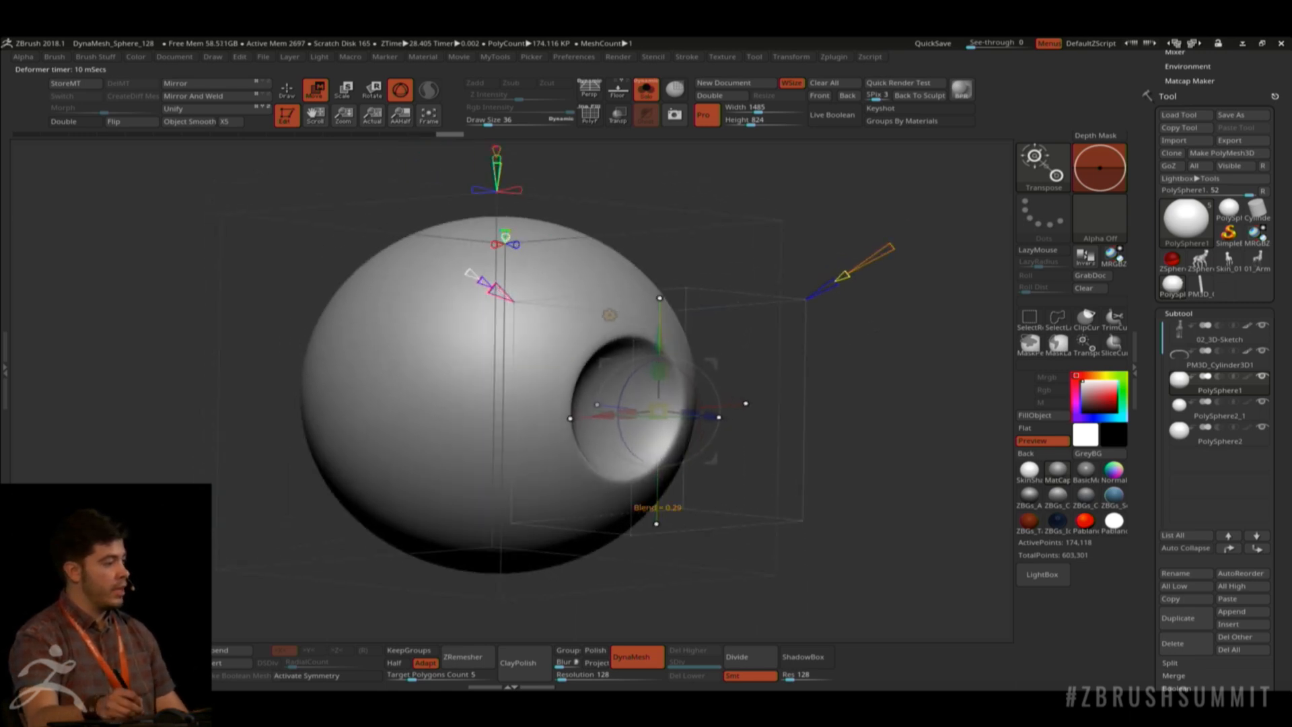
pyautogui.moveTo(657, 523); pyautogui.dragTo(656, 524)
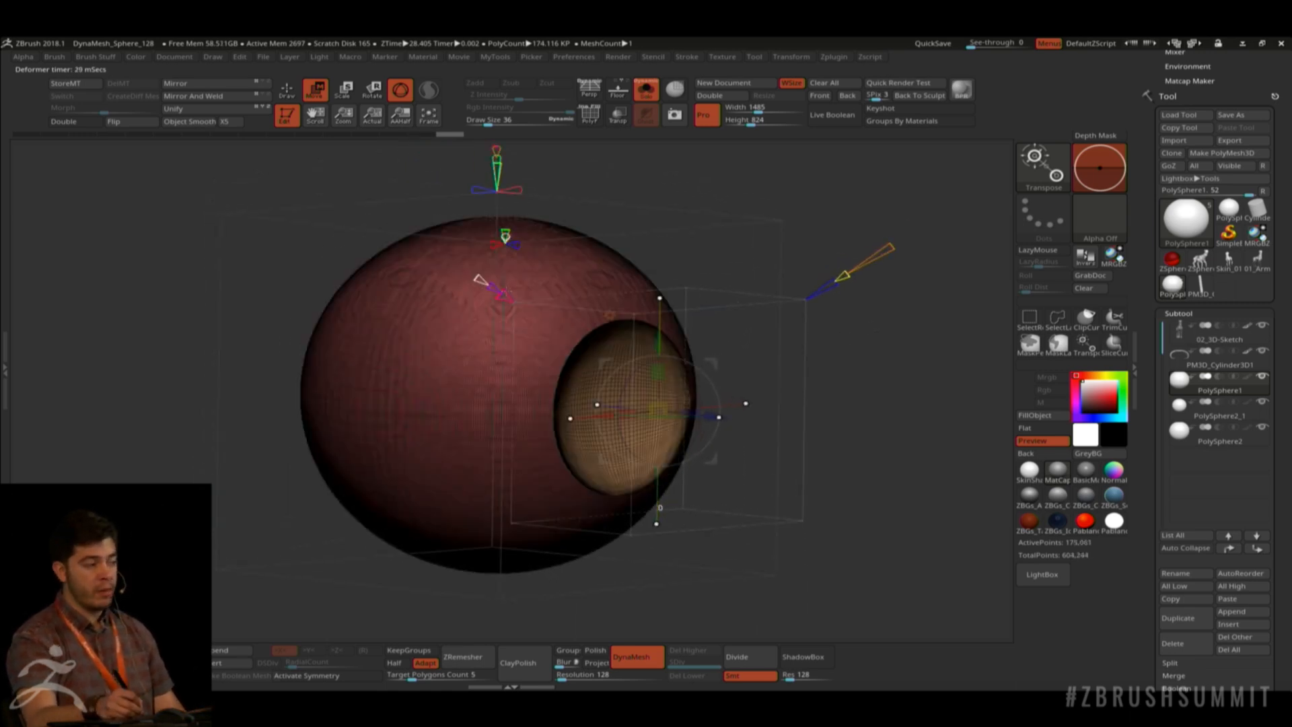
pyautogui.moveTo(507, 293); pyautogui.dragTo(499, 291)
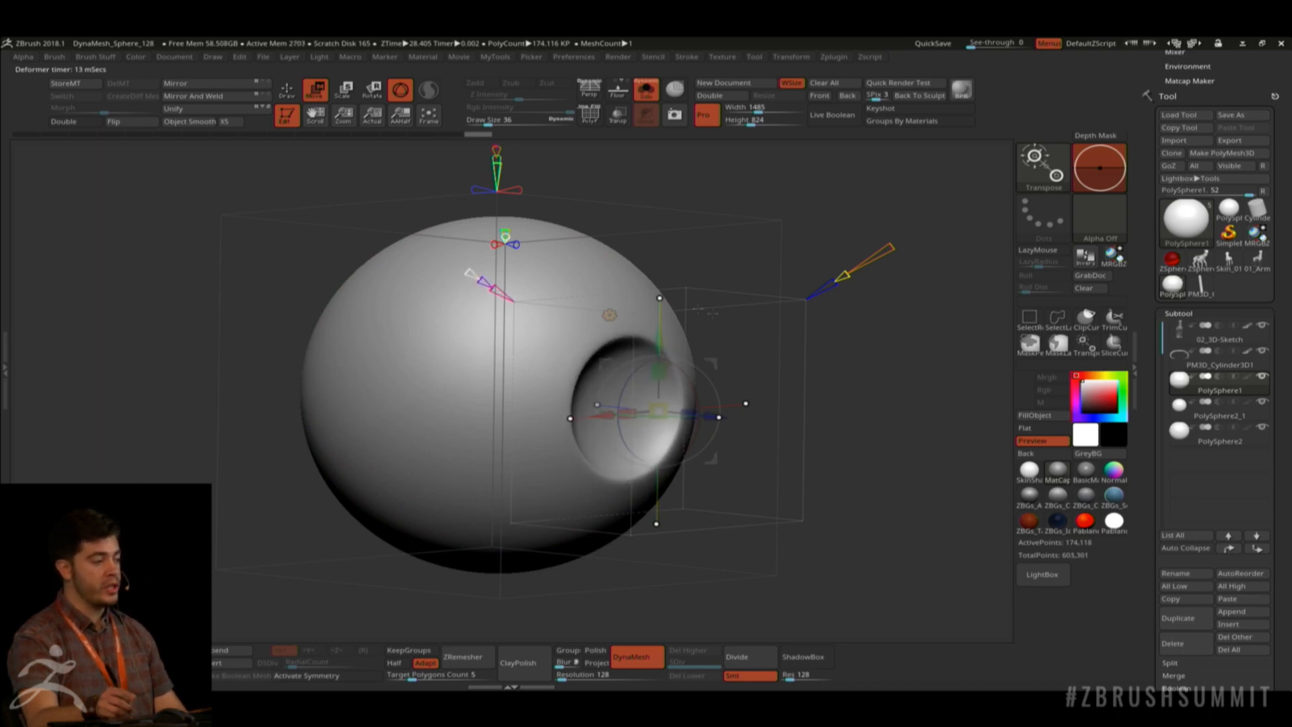
pyautogui.moveTo(892, 361); pyautogui.dragTo(842, 371)
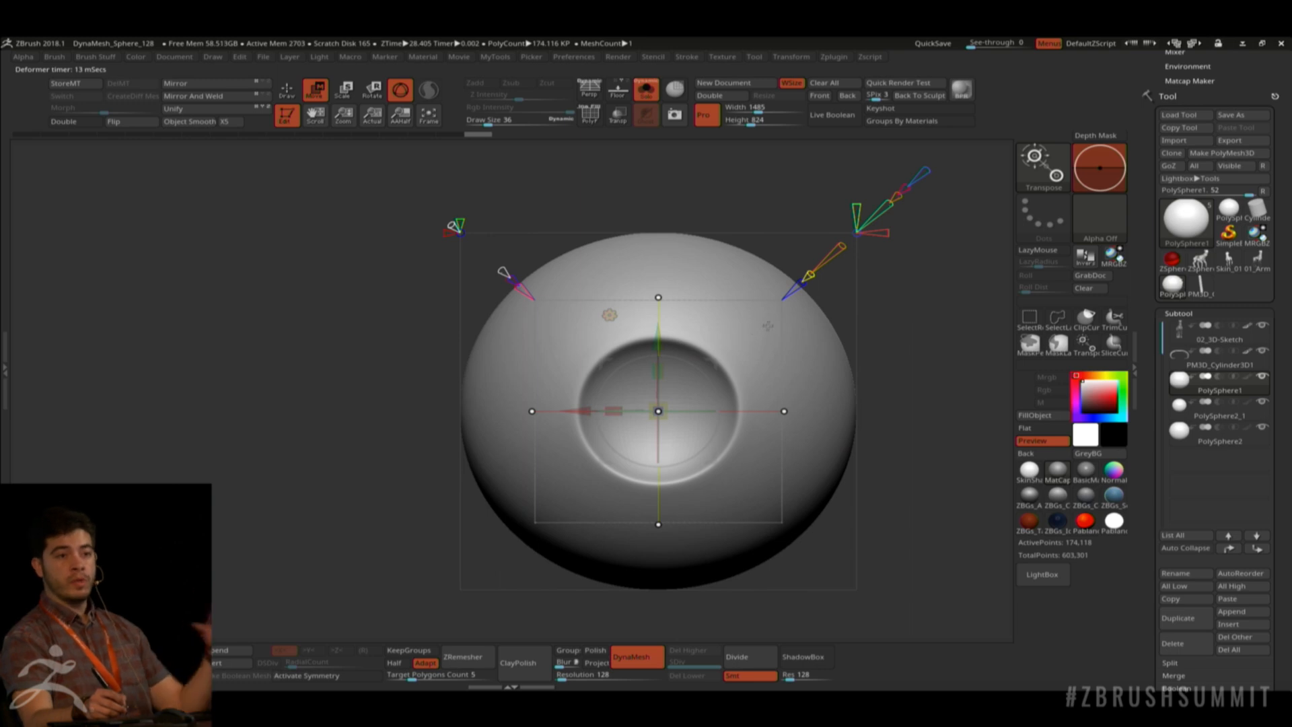
pyautogui.moveTo(843, 295); pyautogui.dragTo(872, 317)
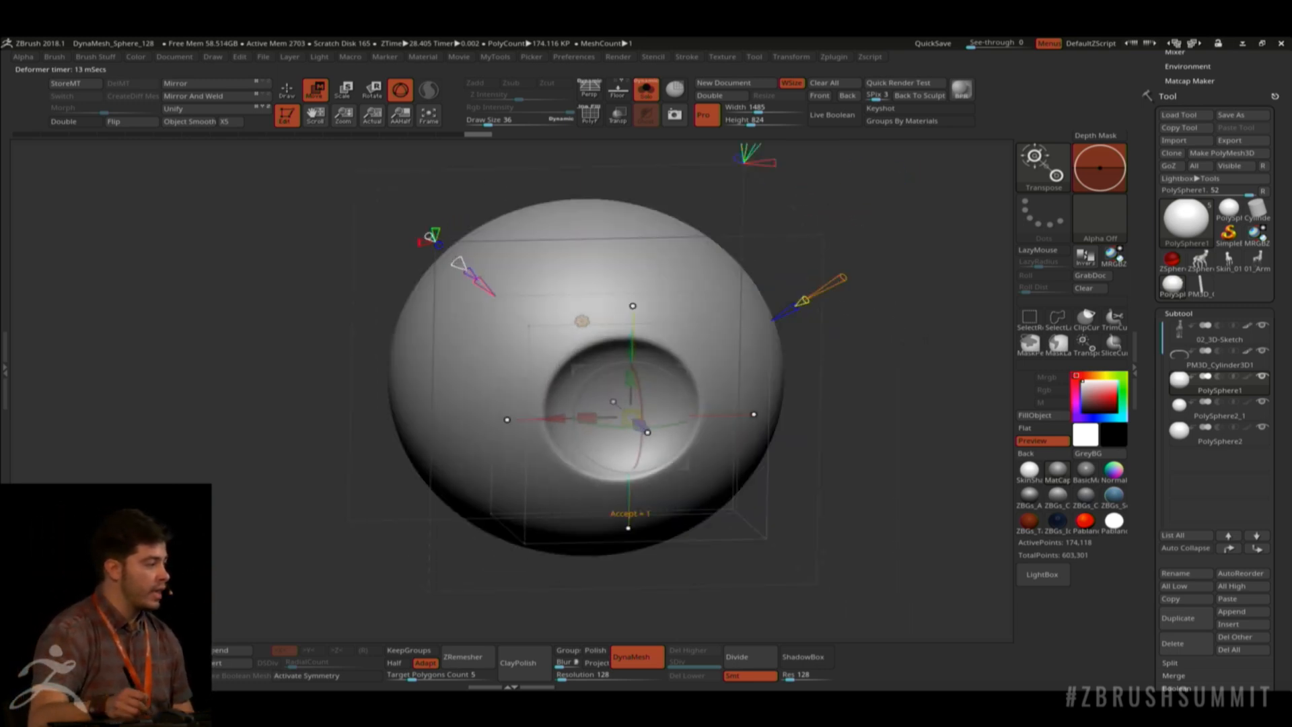
# Accept the projected recess and start a fresh projected primitive at the eyeball's center.
pyautogui.click(455, 260)
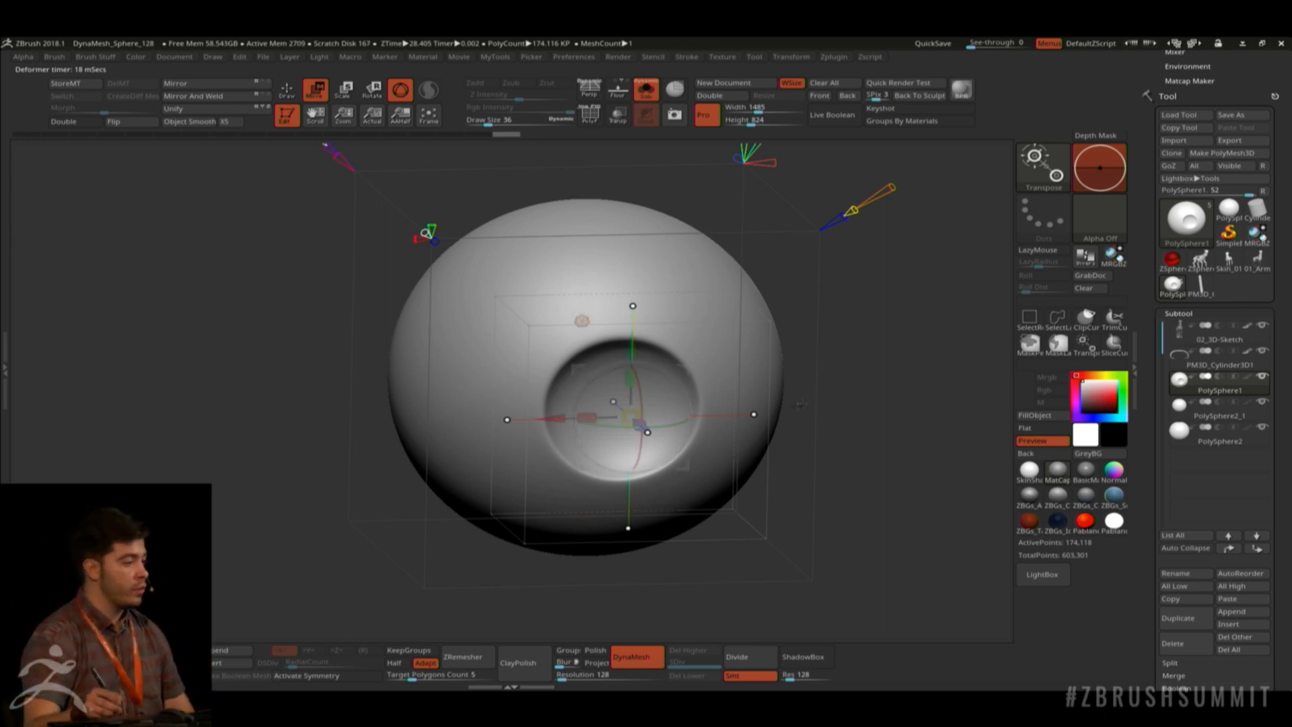
pyautogui.moveTo(799, 355); pyautogui.dragTo(888, 385)
pyautogui.click(581, 321)
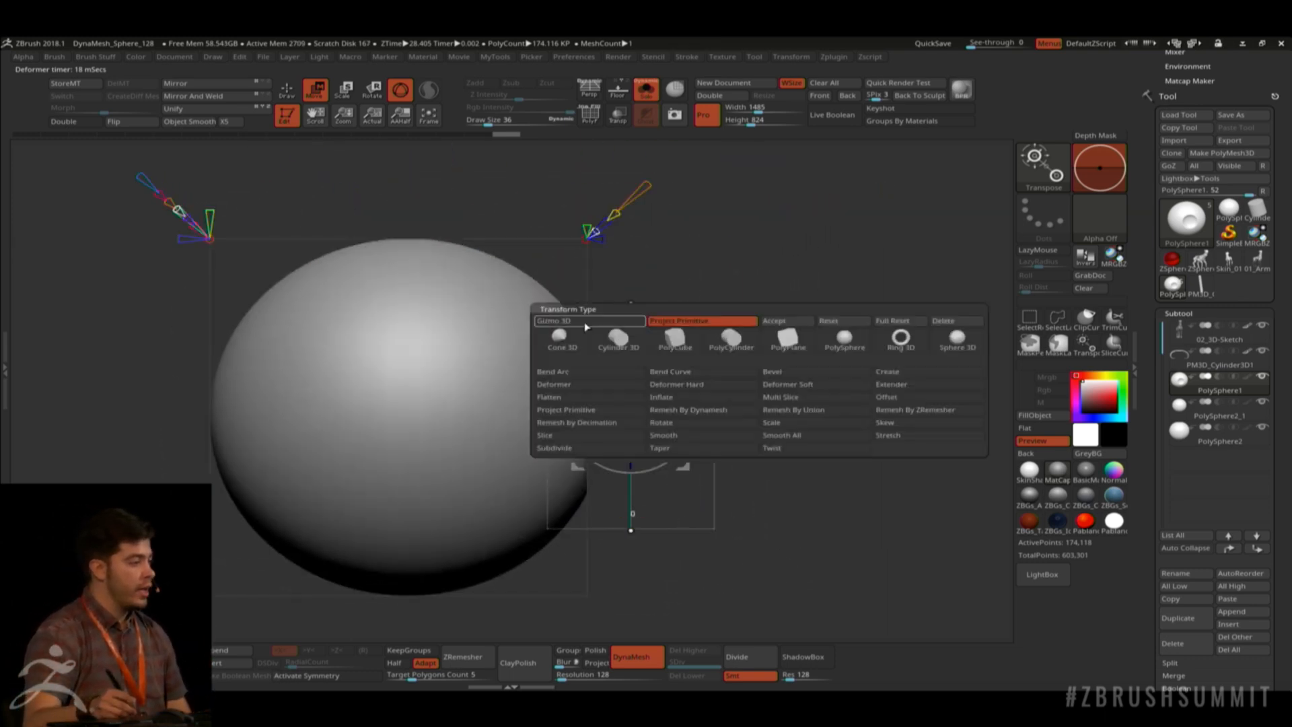
pyautogui.click(842, 333)
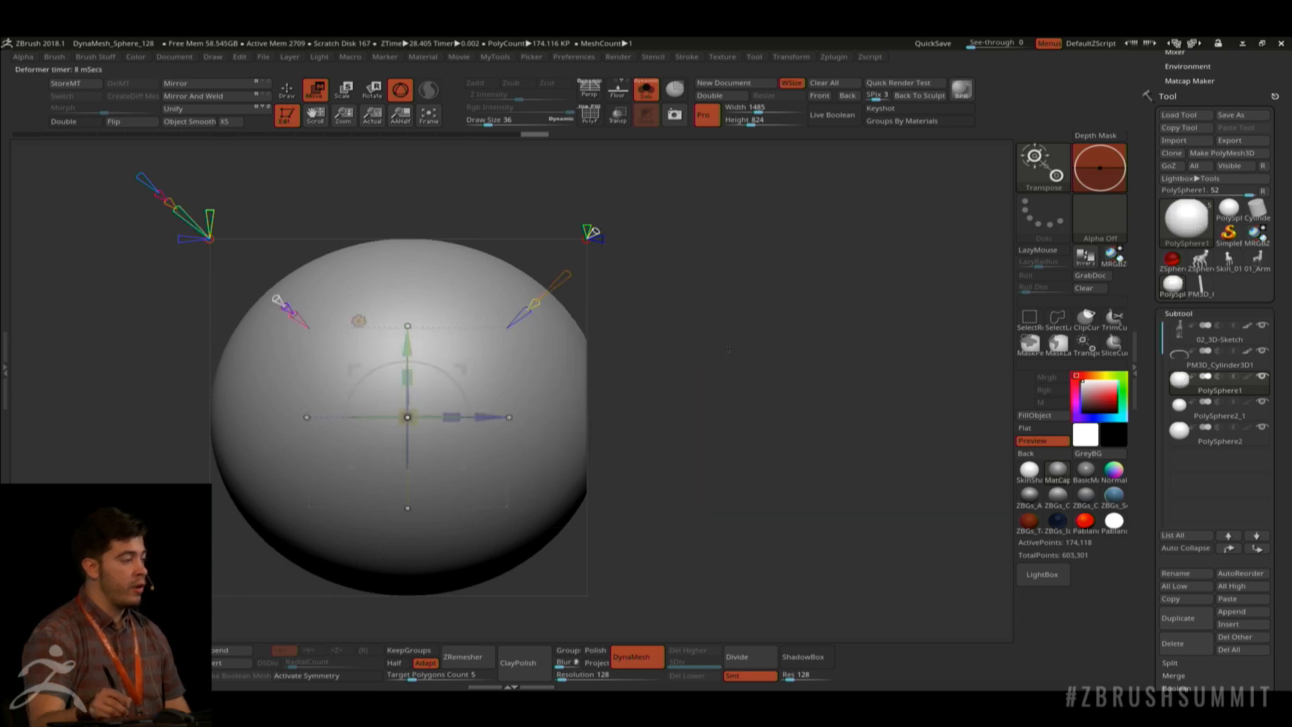
# Move the new projected primitive forward along the eye's axis to form a spherical bulge inside the round recess.
pyautogui.moveTo(728, 349); pyautogui.dragTo(574, 362)
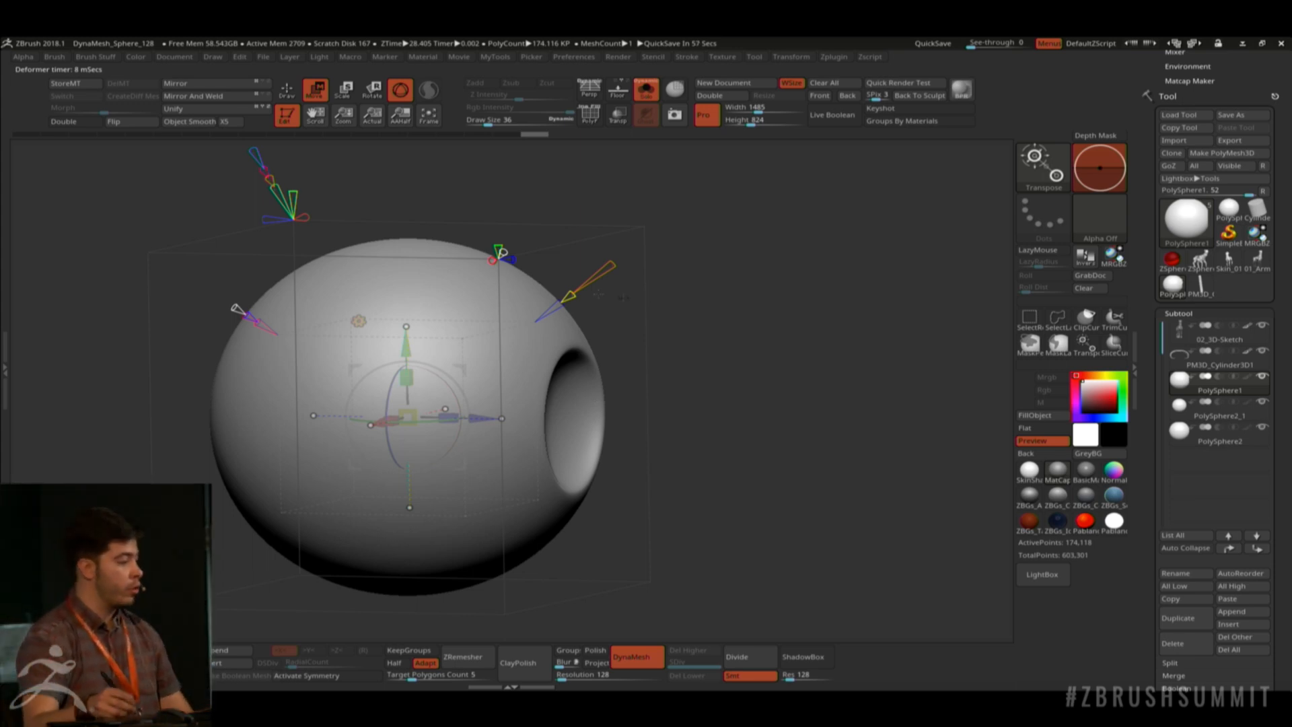
pyautogui.keyDown('shift'); pyautogui.moveTo(679, 398); pyautogui.dragTo(720, 399); pyautogui.keyUp('shift')
pyautogui.moveTo(494, 417); pyautogui.dragTo(613, 417)
pyautogui.moveTo(818, 378); pyautogui.dragTo(715, 394)
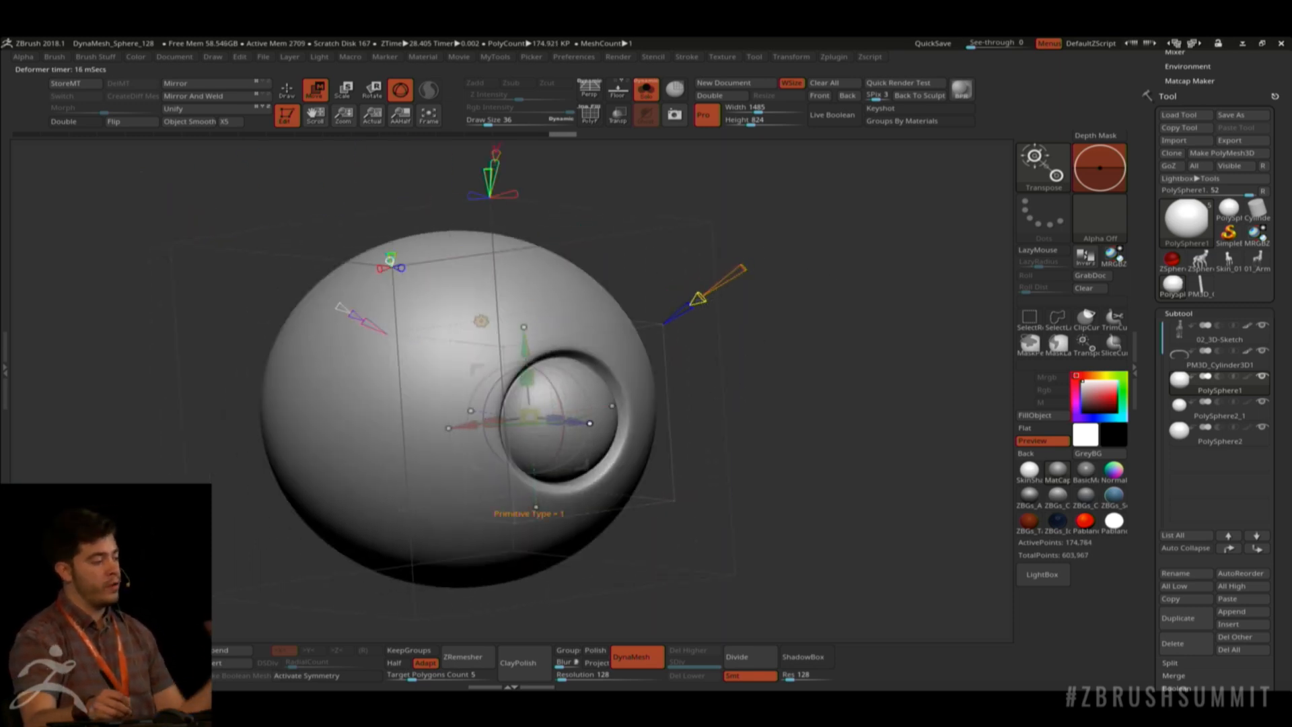
# Examine the eyeball's wireframe and polygroups around the projected bulge.
pyautogui.hotkey('shift', 'f')
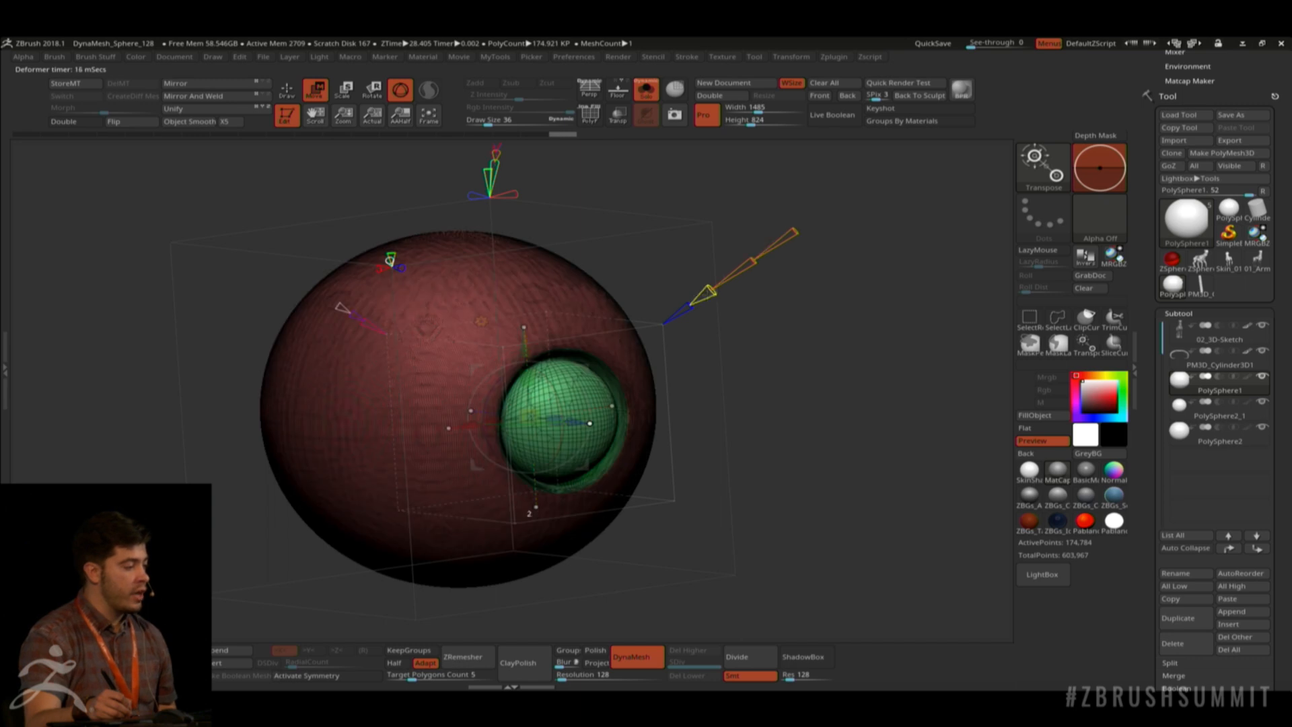
pyautogui.hotkey('shift', 'f')
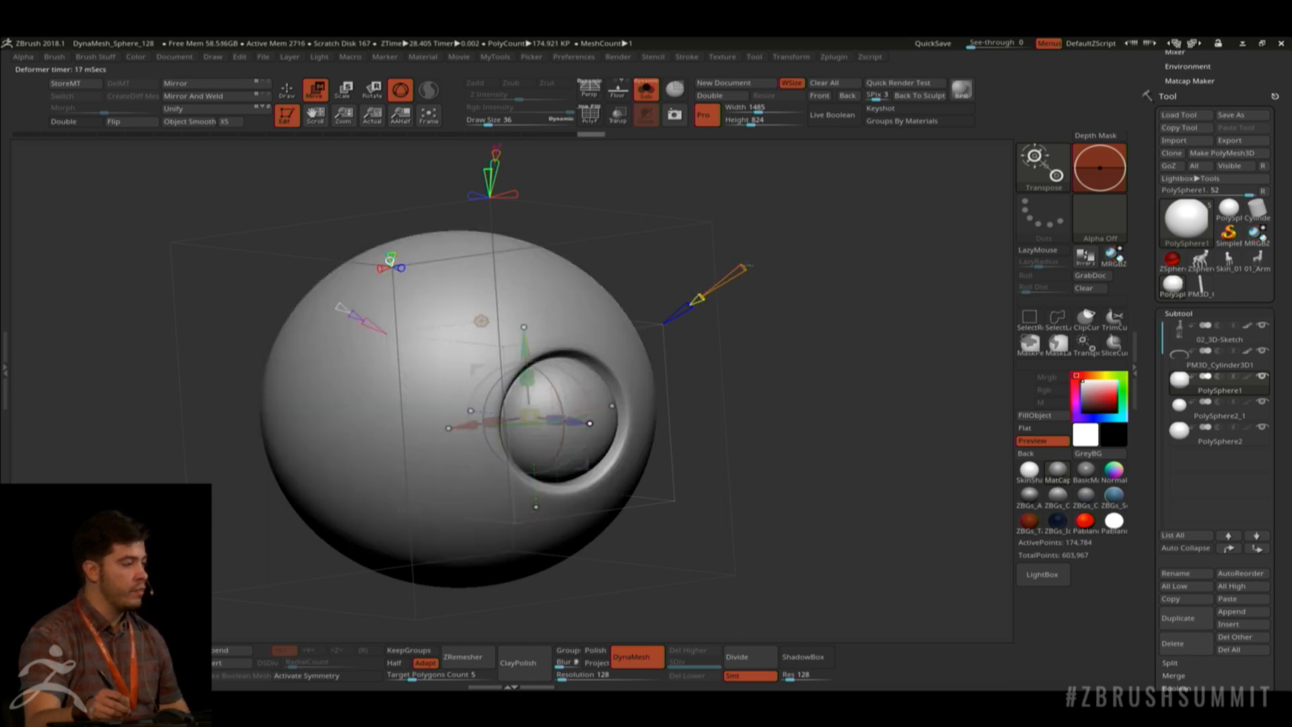
pyautogui.hotkey('shift', 'f')
pyautogui.hotkey('shift', 'f')
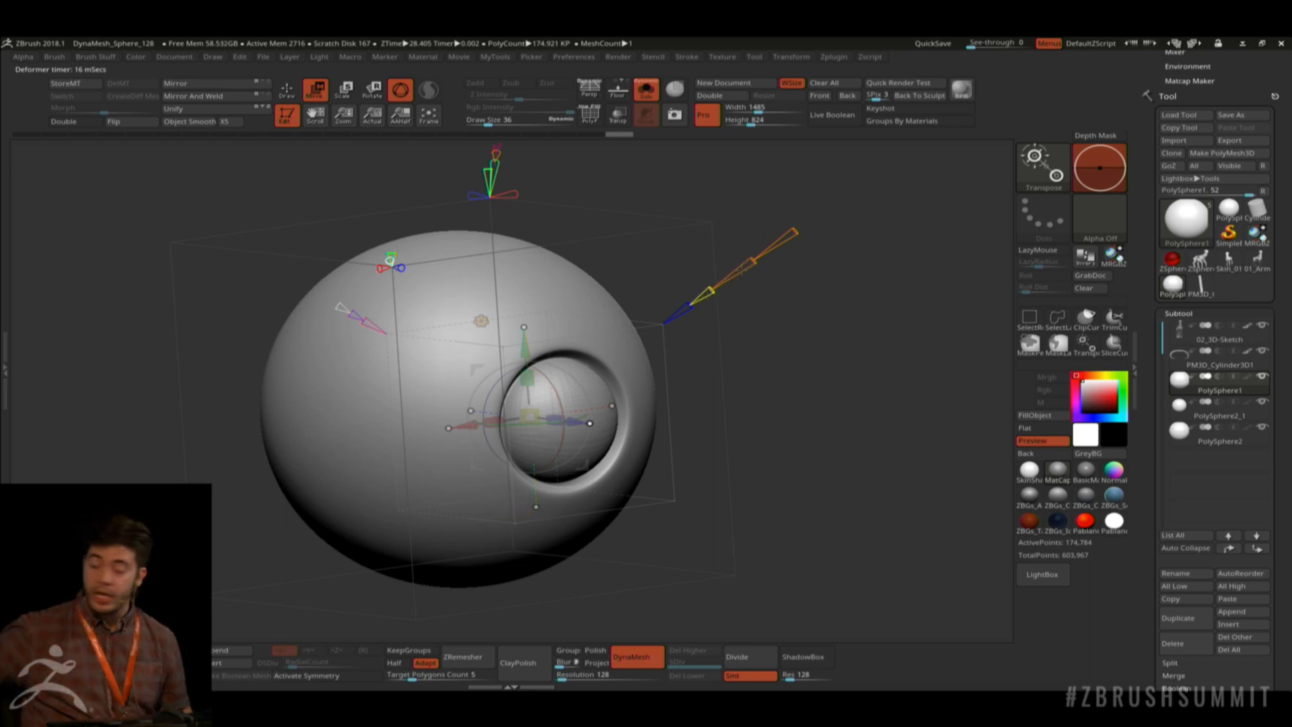
# Change the projected primitive to a flat-ended cylinder and stretch it outward well beyond the eyeball's front.
pyautogui.moveTo(733, 312); pyautogui.dragTo(819, 304)
pyautogui.moveTo(751, 269)
pyautogui.mouseDown()
pyautogui.moveTo(729, 284)
pyautogui.moveTo(755, 268)
pyautogui.mouseUp()
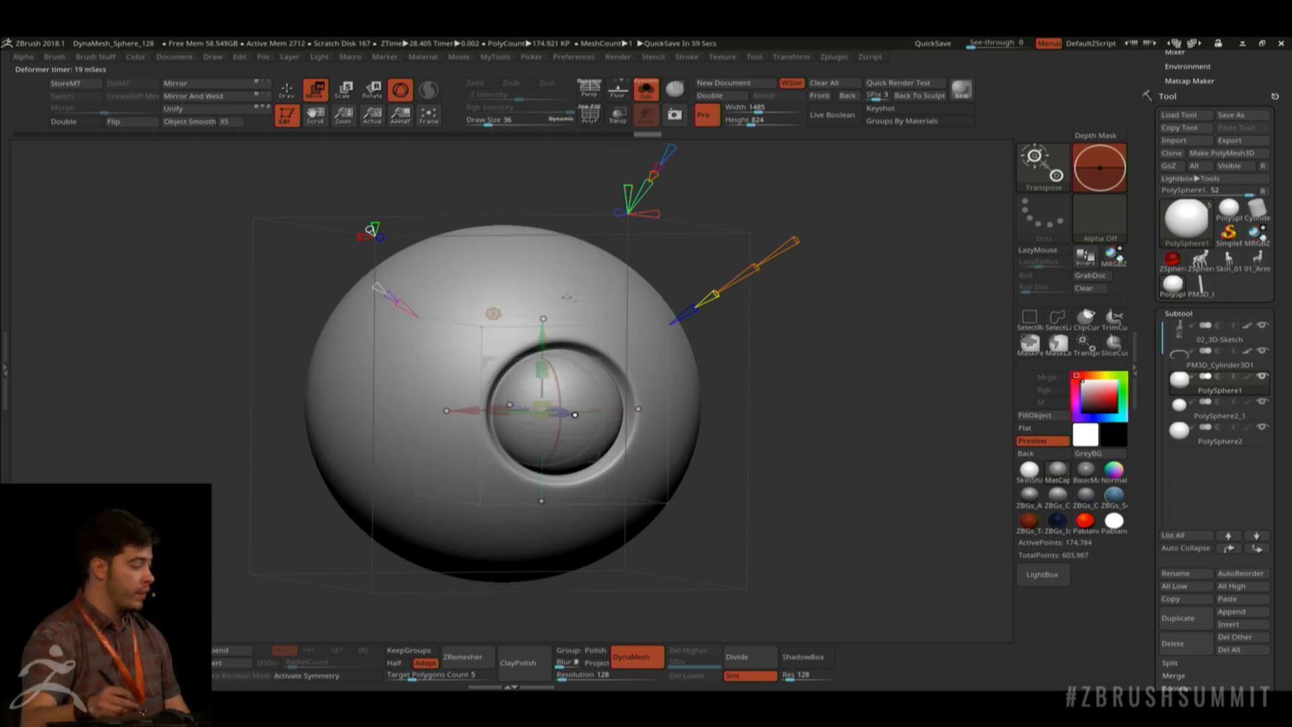
pyautogui.moveTo(675, 264); pyautogui.dragTo(744, 266)
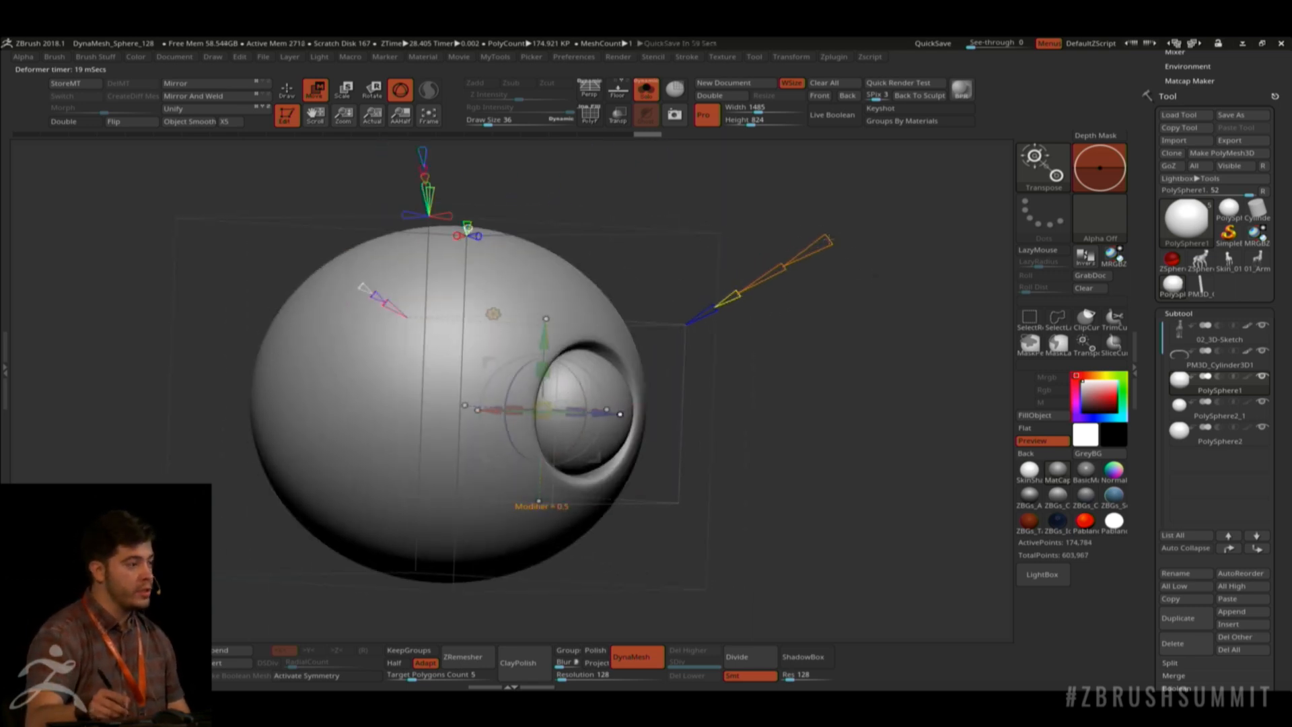
pyautogui.moveTo(824, 243); pyautogui.dragTo(791, 262)
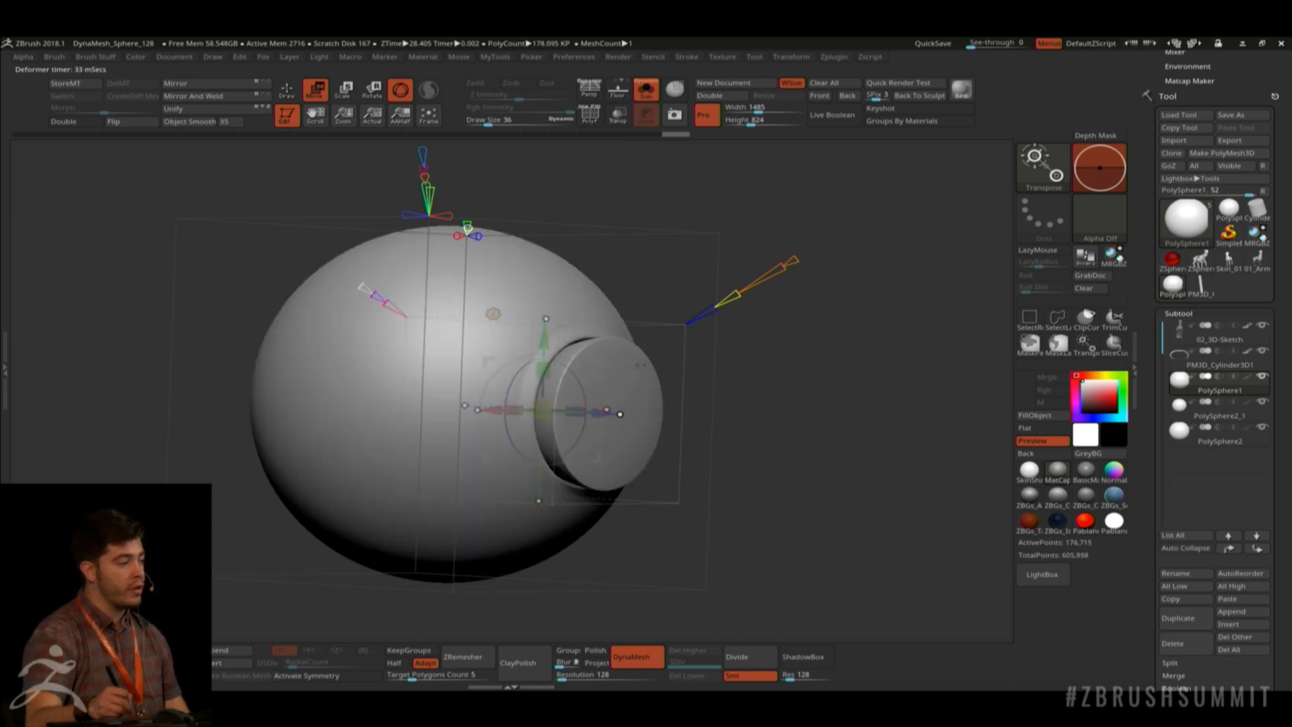
pyautogui.moveTo(799, 354); pyautogui.dragTo(791, 365)
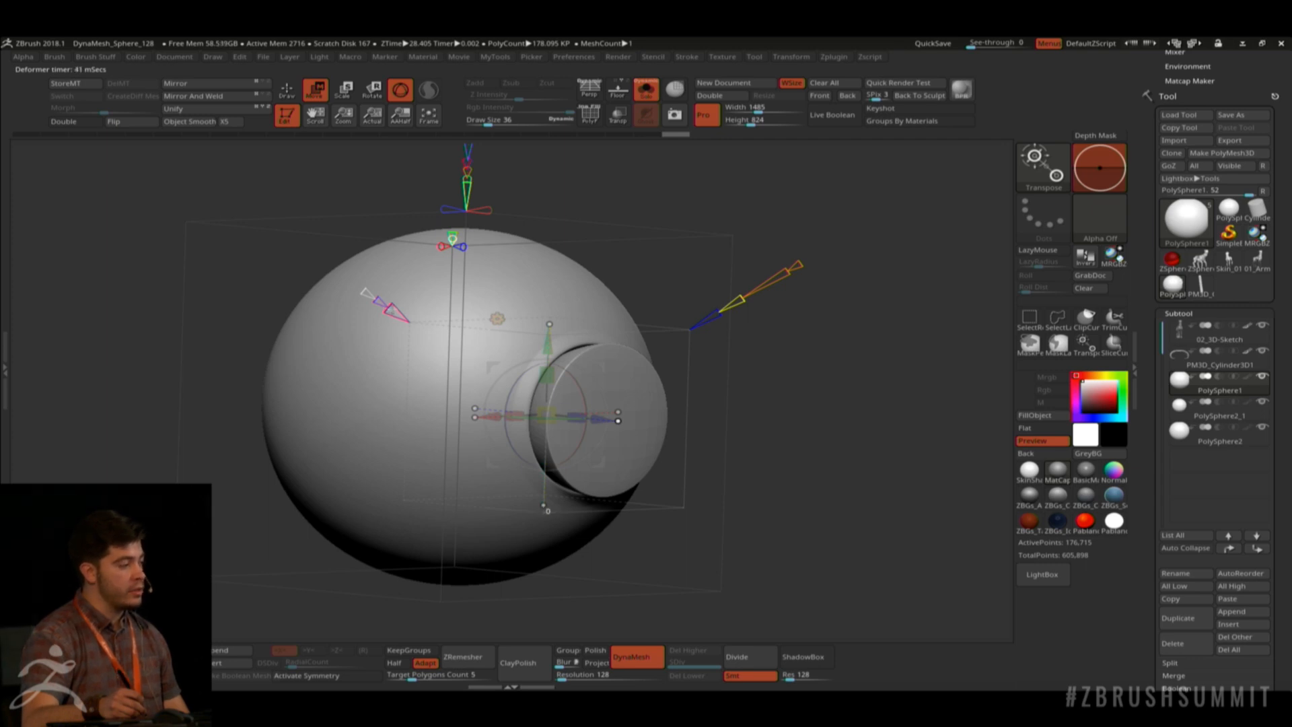
pyautogui.moveTo(390, 310); pyautogui.dragTo(401, 317)
pyautogui.moveTo(781, 394)
pyautogui.keyDown('alt'); pyautogui.mouseDown()
pyautogui.moveTo(772, 348)
pyautogui.moveTo(795, 387)
pyautogui.mouseUp(); pyautogui.keyUp('alt')
pyautogui.moveTo(604, 412); pyautogui.dragTo(697, 405)
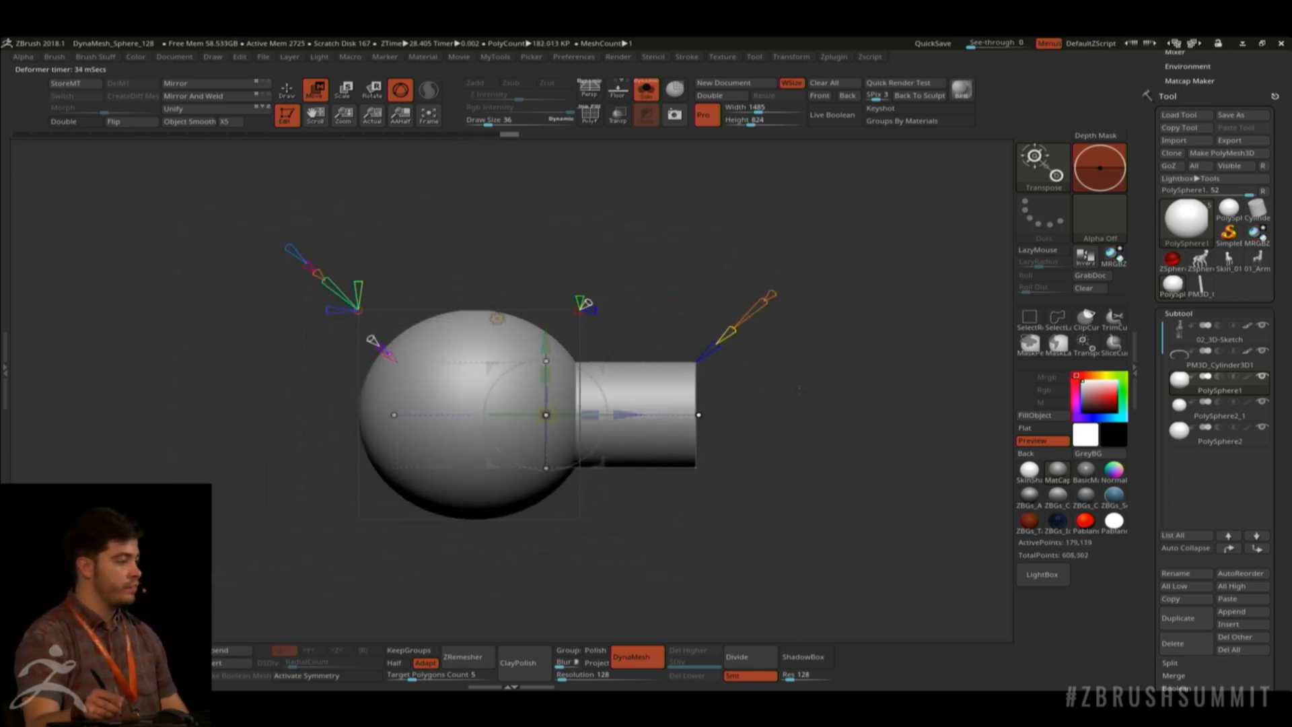
# Shrink the cylindrical primitive and reposition it along the eye's axis to carve a small pupil hole in the recess.
pyautogui.moveTo(800, 390); pyautogui.dragTo(749, 390)
pyautogui.moveTo(546, 414); pyautogui.dragTo(527, 428)
pyautogui.moveTo(719, 399); pyautogui.dragTo(765, 399)
pyautogui.moveTo(629, 412); pyautogui.dragTo(670, 414)
pyautogui.moveTo(801, 392); pyautogui.dragTo(747, 407)
pyautogui.keyDown('alt'); pyautogui.moveTo(788, 344); pyautogui.dragTo(826, 423); pyautogui.keyUp('alt')
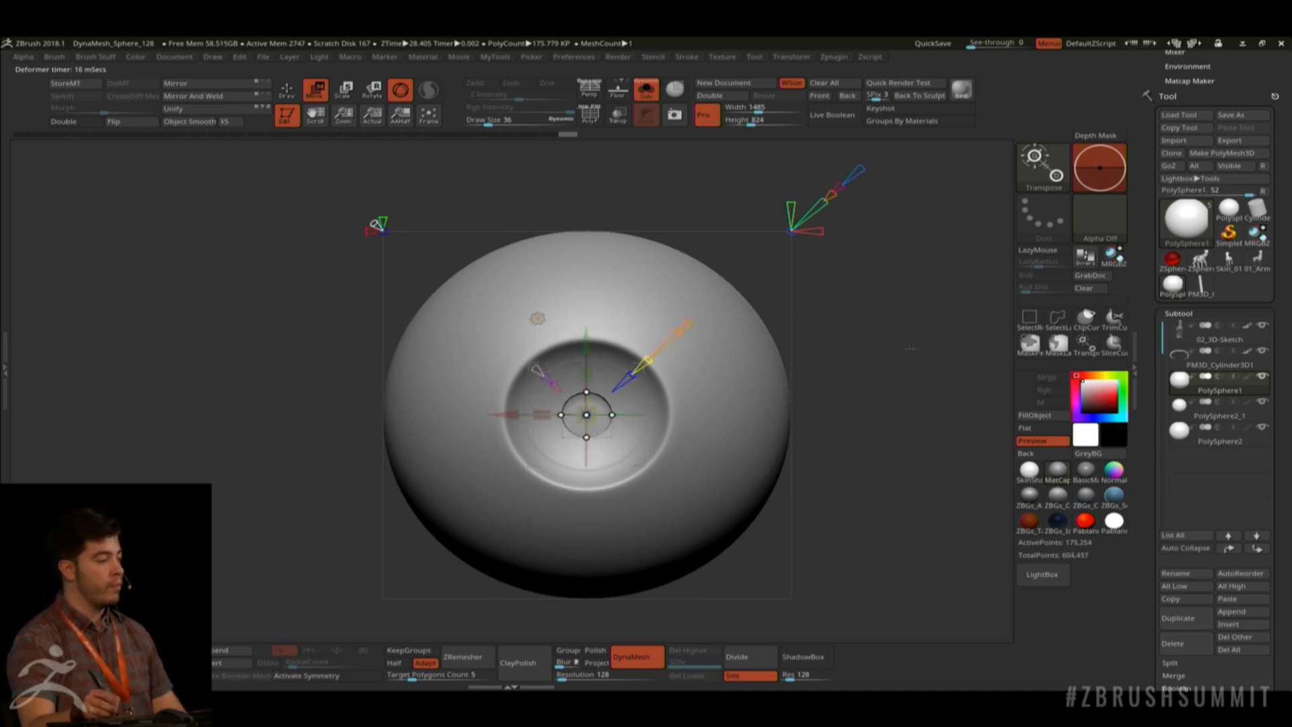
pyautogui.moveTo(798, 377); pyautogui.dragTo(838, 381)
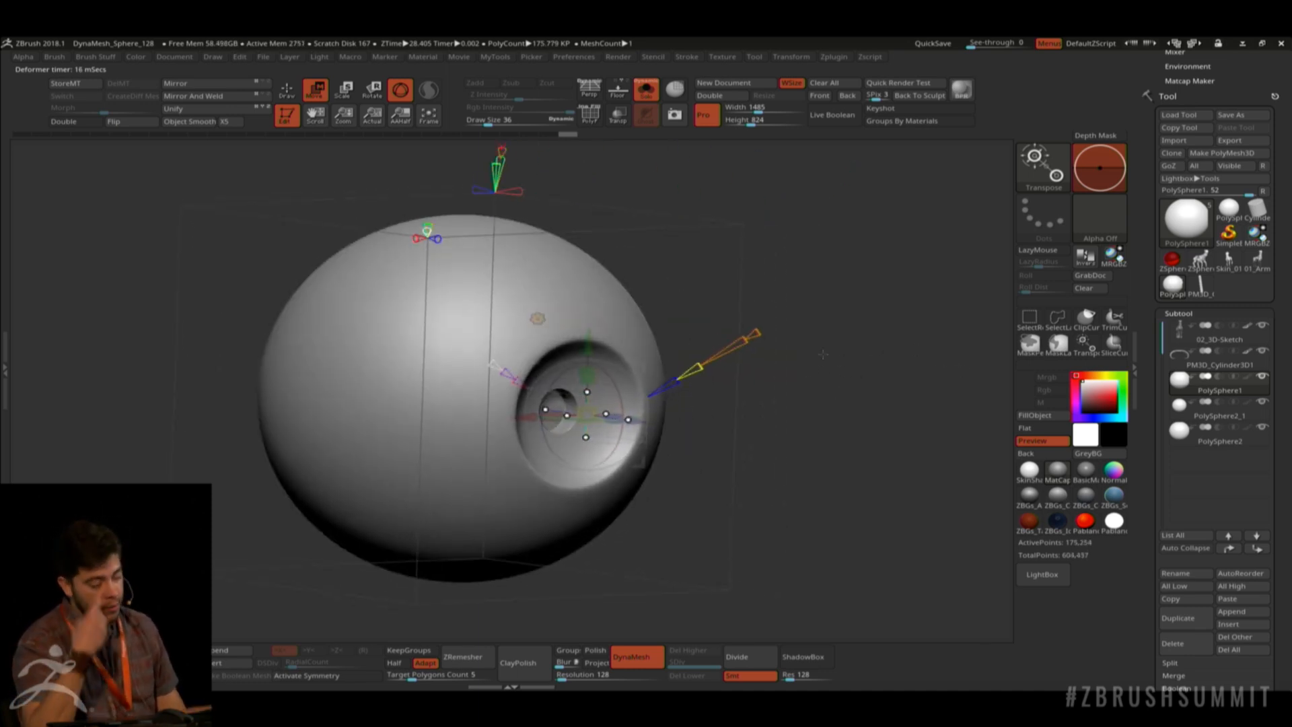
# Fine-tune the pupil primitive's shape, depth, scale and blend to refine the small hole in the recess's center.
pyautogui.click(606, 414)
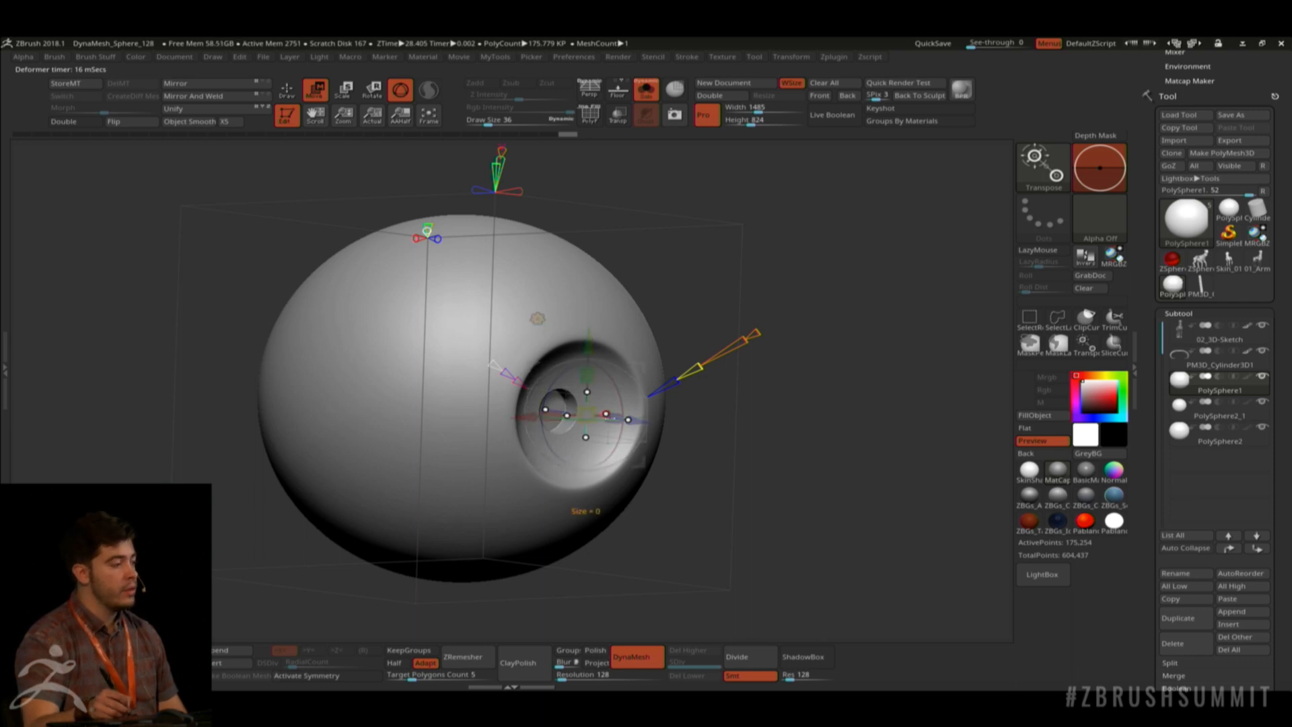
pyautogui.moveTo(834, 391); pyautogui.dragTo(808, 427)
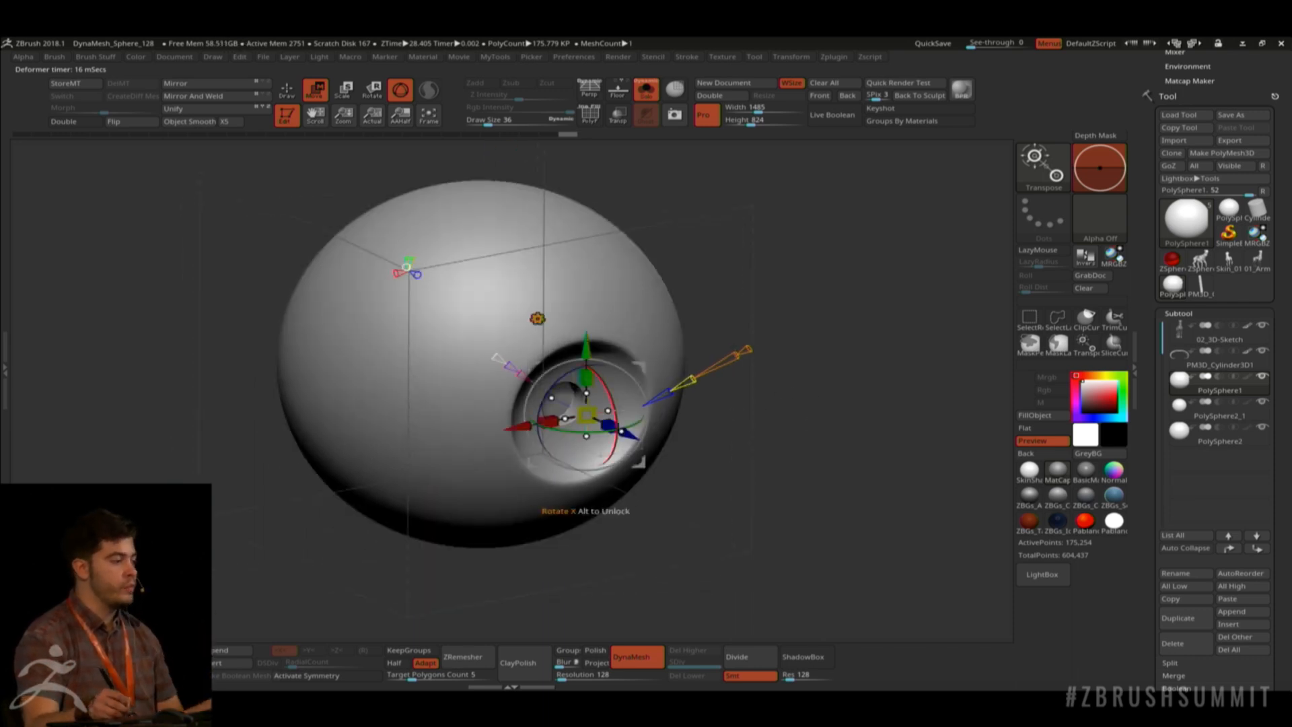
pyautogui.moveTo(685, 383); pyautogui.dragTo(704, 387)
pyautogui.moveTo(611, 437); pyautogui.dragTo(619, 442)
pyautogui.moveTo(843, 435); pyautogui.dragTo(776, 346)
pyautogui.moveTo(877, 316); pyautogui.dragTo(910, 326)
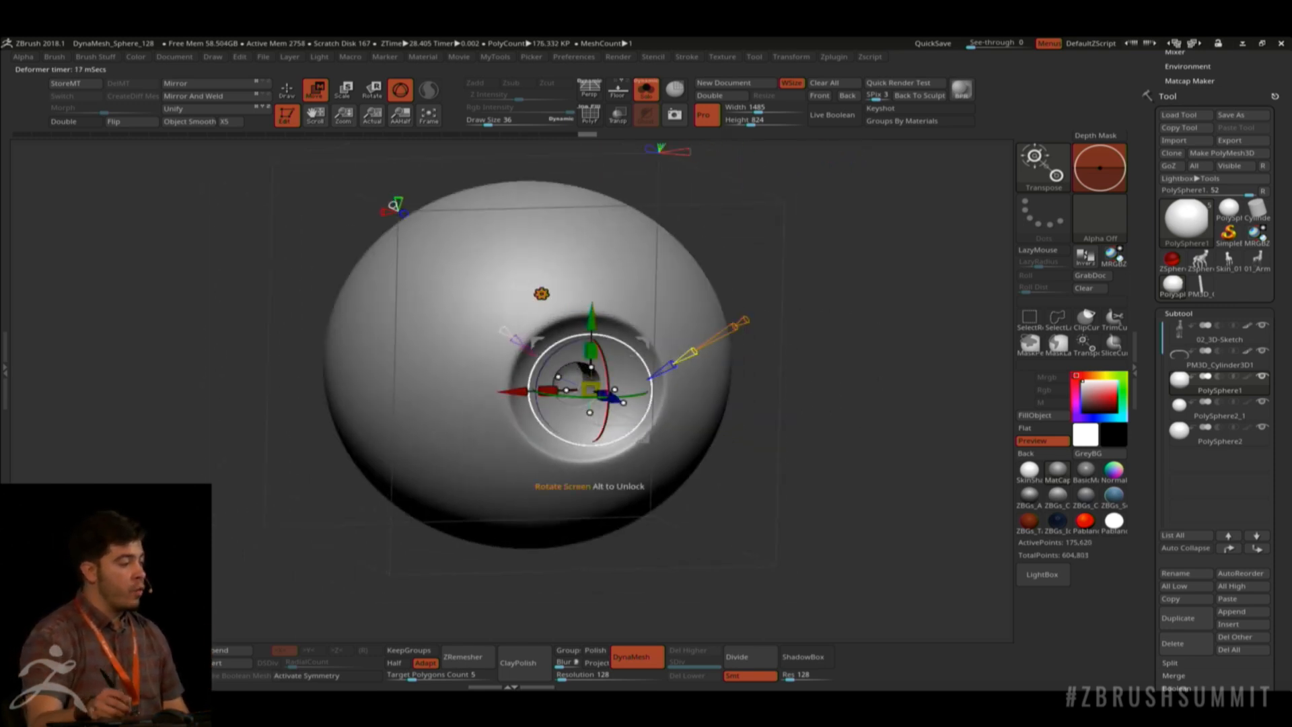
pyautogui.moveTo(589, 389); pyautogui.dragTo(598, 384)
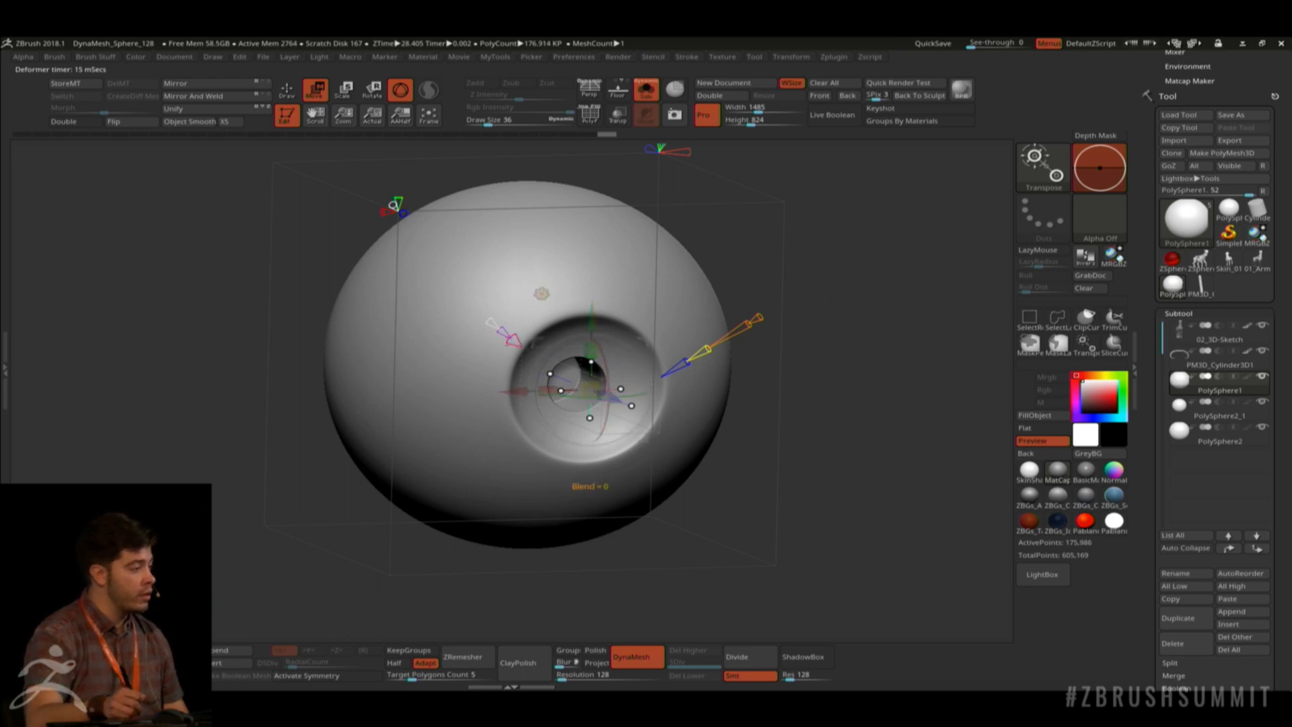
pyautogui.moveTo(513, 339); pyautogui.dragTo(506, 332)
pyautogui.keyDown('shift'); pyautogui.moveTo(900, 365); pyautogui.dragTo(865, 358); pyautogui.keyUp('shift')
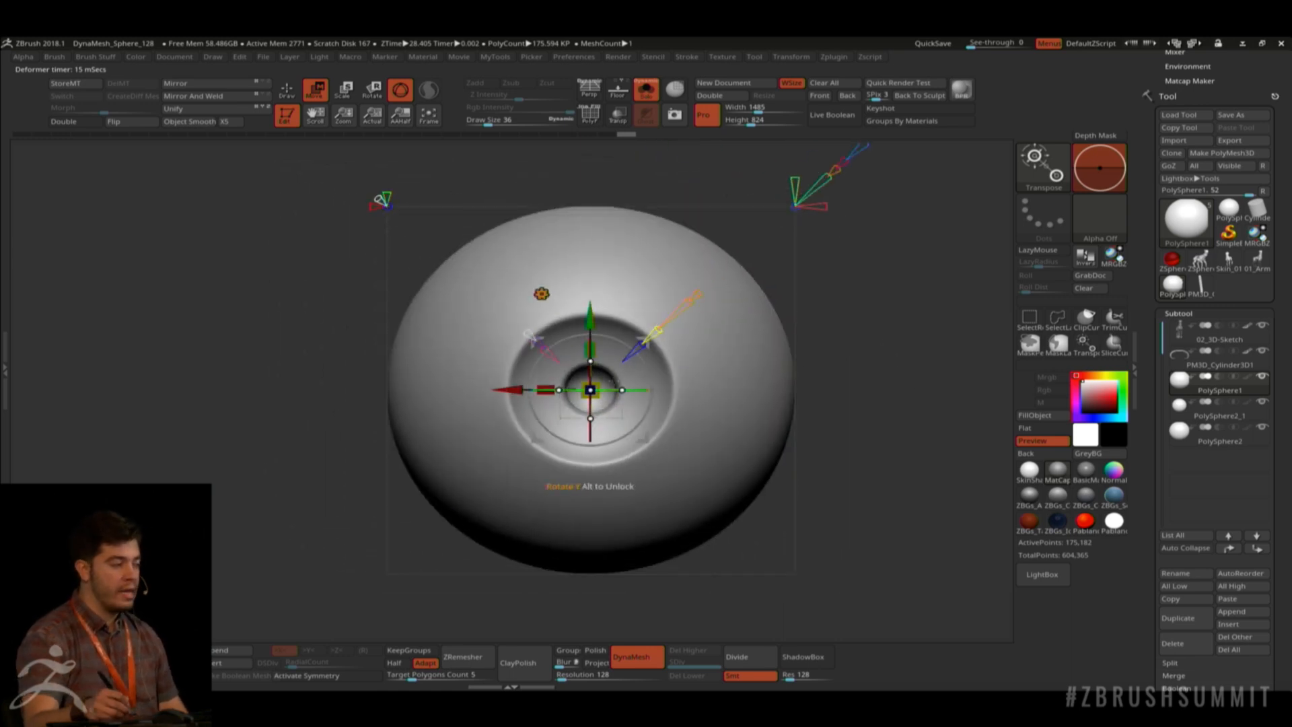
pyautogui.moveTo(590, 390); pyautogui.dragTo(594, 393)
# Accept the projected pupil hole and return to Draw mode to review the finished inner eyeball.
pyautogui.click(542, 294)
pyautogui.click(781, 296)
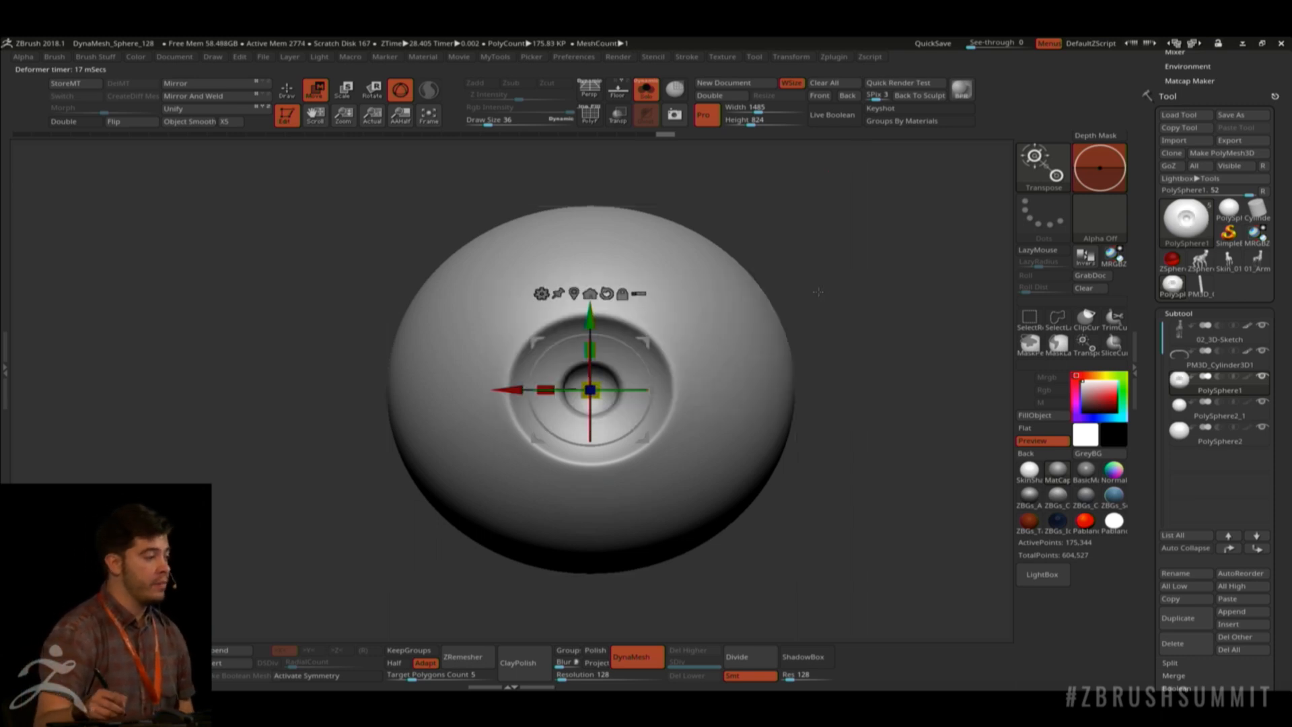
pyautogui.press('q')
pyautogui.moveTo(770, 306)
pyautogui.mouseDown()
pyautogui.moveTo(834, 308)
pyautogui.moveTo(776, 305)
pyautogui.mouseUp()
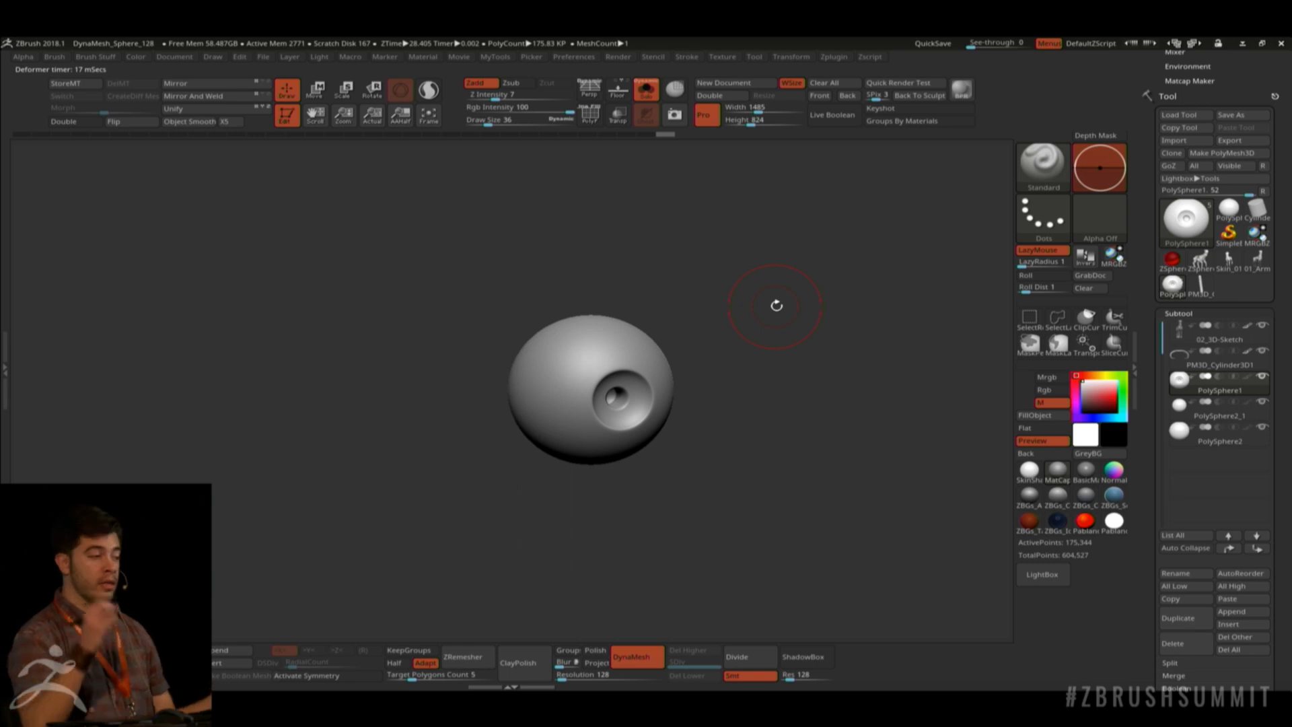
pyautogui.moveTo(737, 363); pyautogui.dragTo(696, 284)
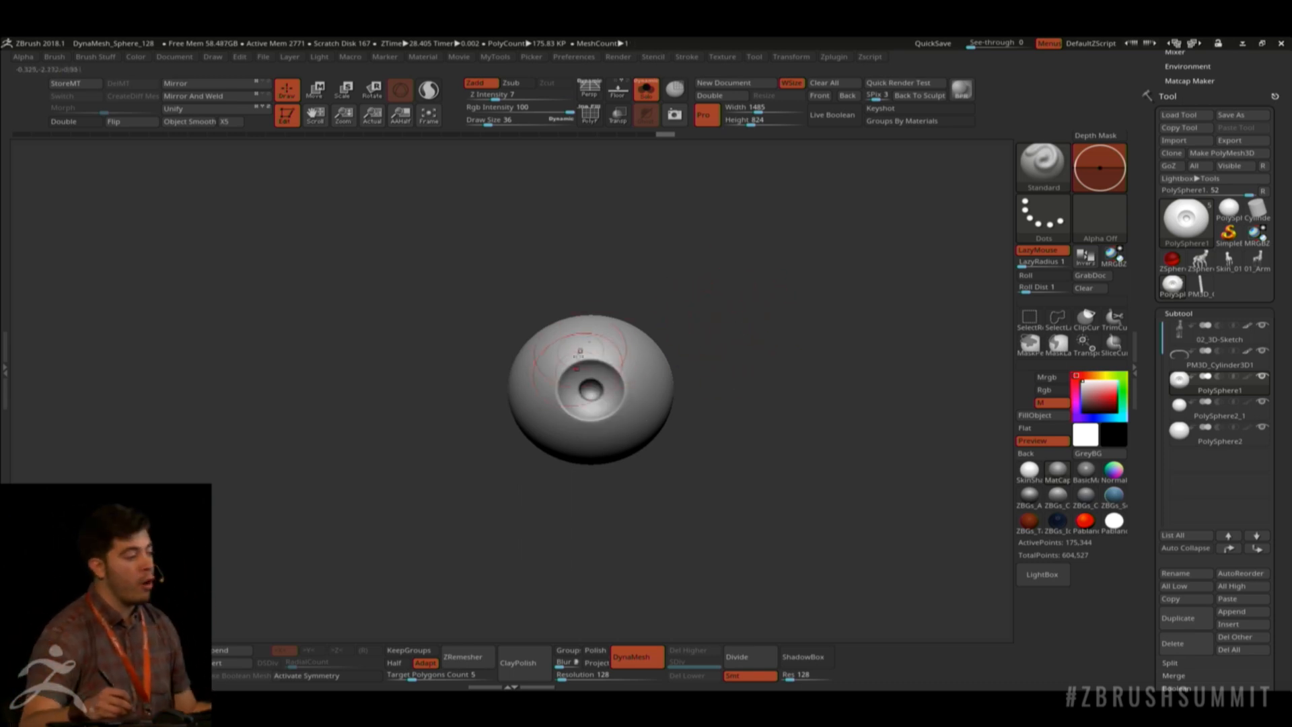
# Make the duplicate eyeball PolySphere2_1 active and show only it together with the carved PolySphere1.
pyautogui.click(1215, 418)
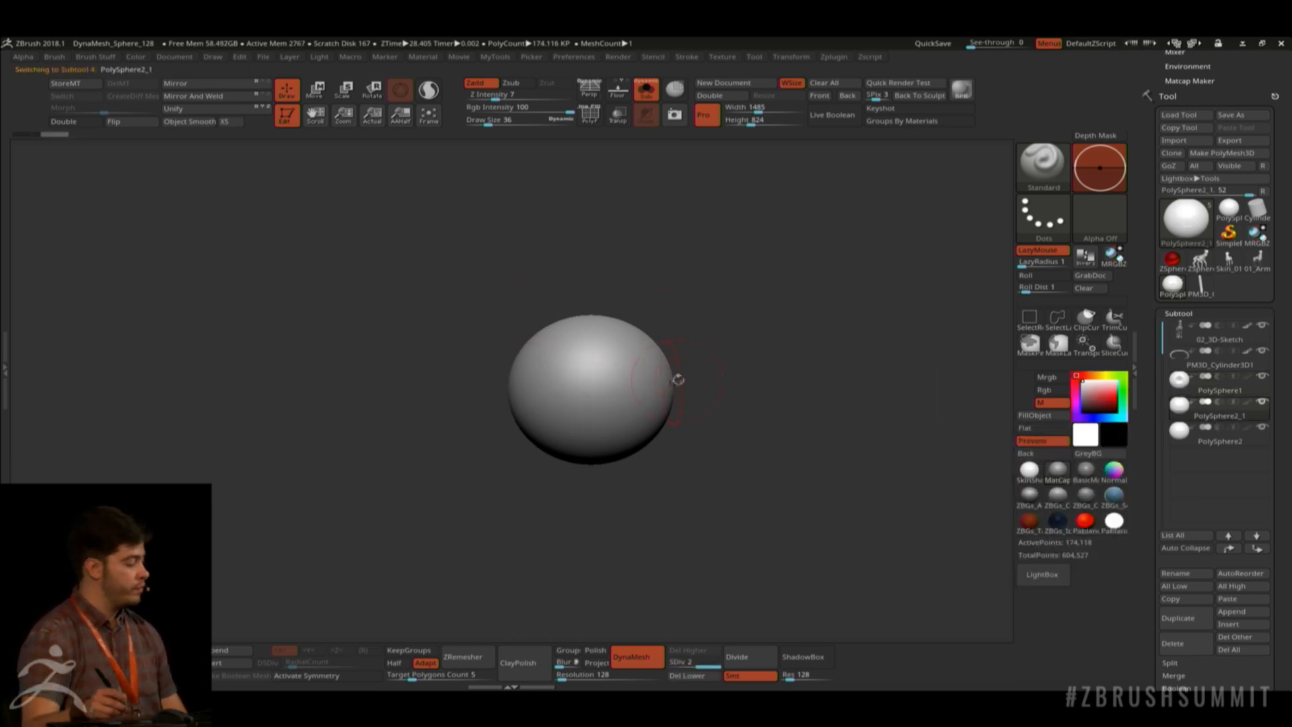
pyautogui.hotkey('shift', 's')
pyautogui.hotkey('shift', 's')
pyautogui.keyDown('alt'); pyautogui.moveTo(718, 317); pyautogui.dragTo(757, 403); pyautogui.keyUp('alt')
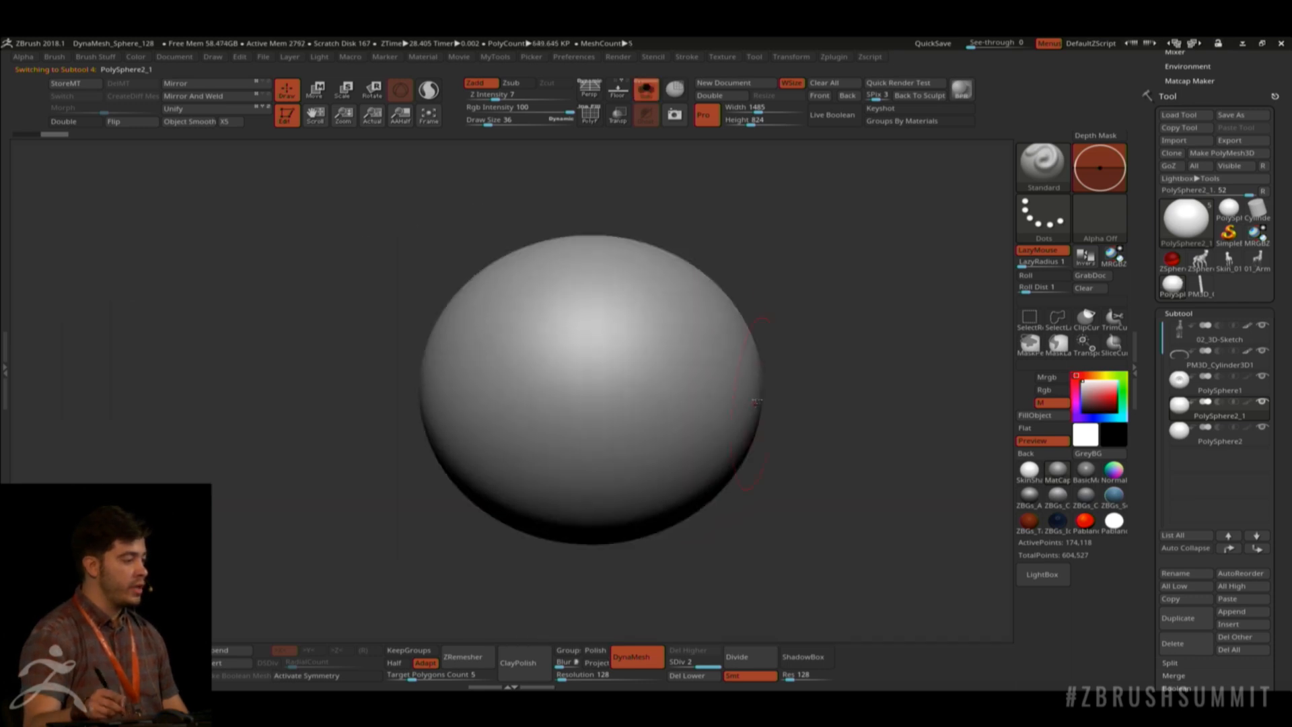
pyautogui.hotkey('shift', 's')
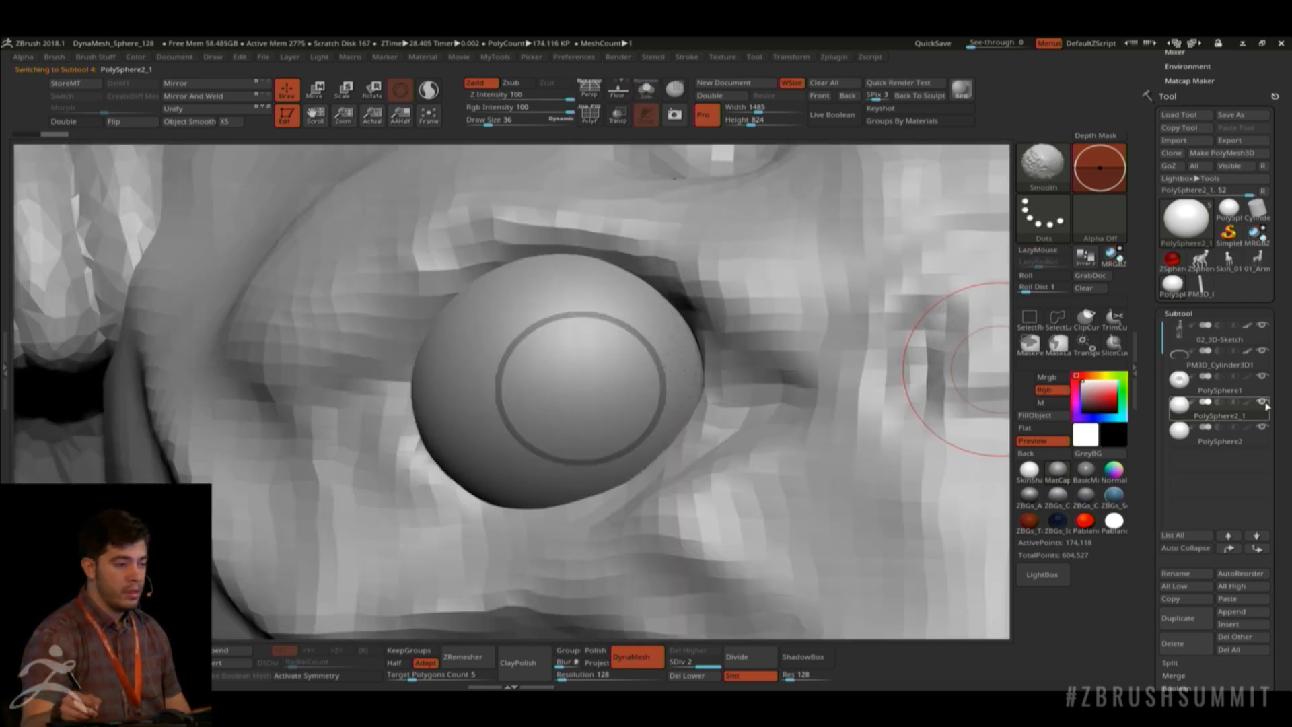
pyautogui.keyDown('shift'); pyautogui.click(1264, 402); pyautogui.keyUp('shift')
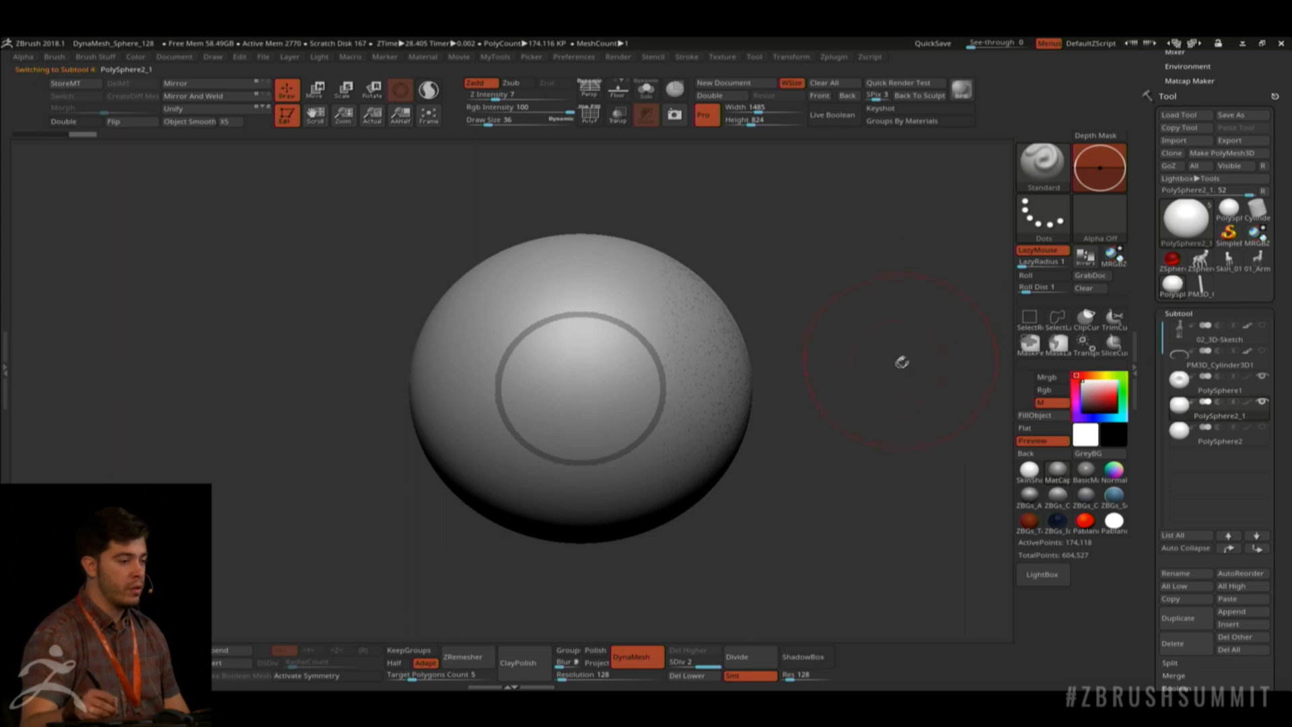
# Inflate PolySphere2_1 slightly so it encloses the carved eyeball as an outer shell.
pyautogui.moveTo(901, 363); pyautogui.dragTo(970, 367)
pyautogui.press('space')
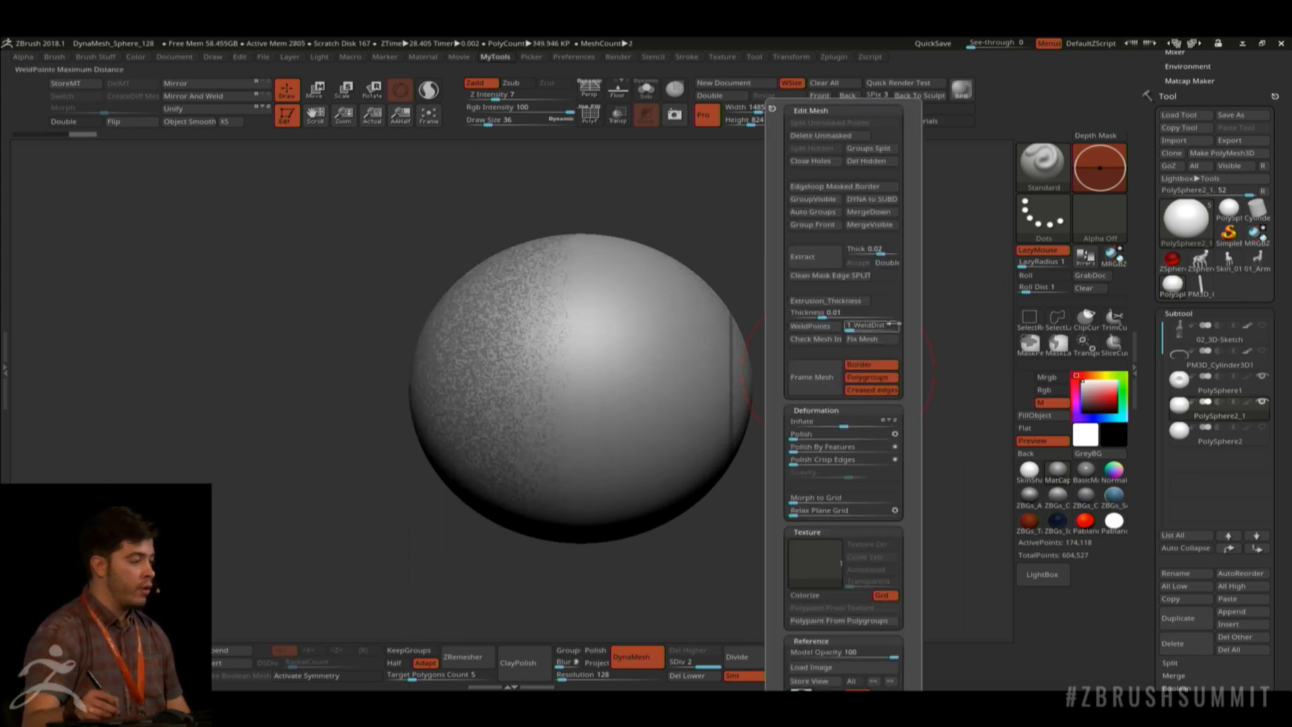
pyautogui.moveTo(844, 426); pyautogui.dragTo(846, 427)
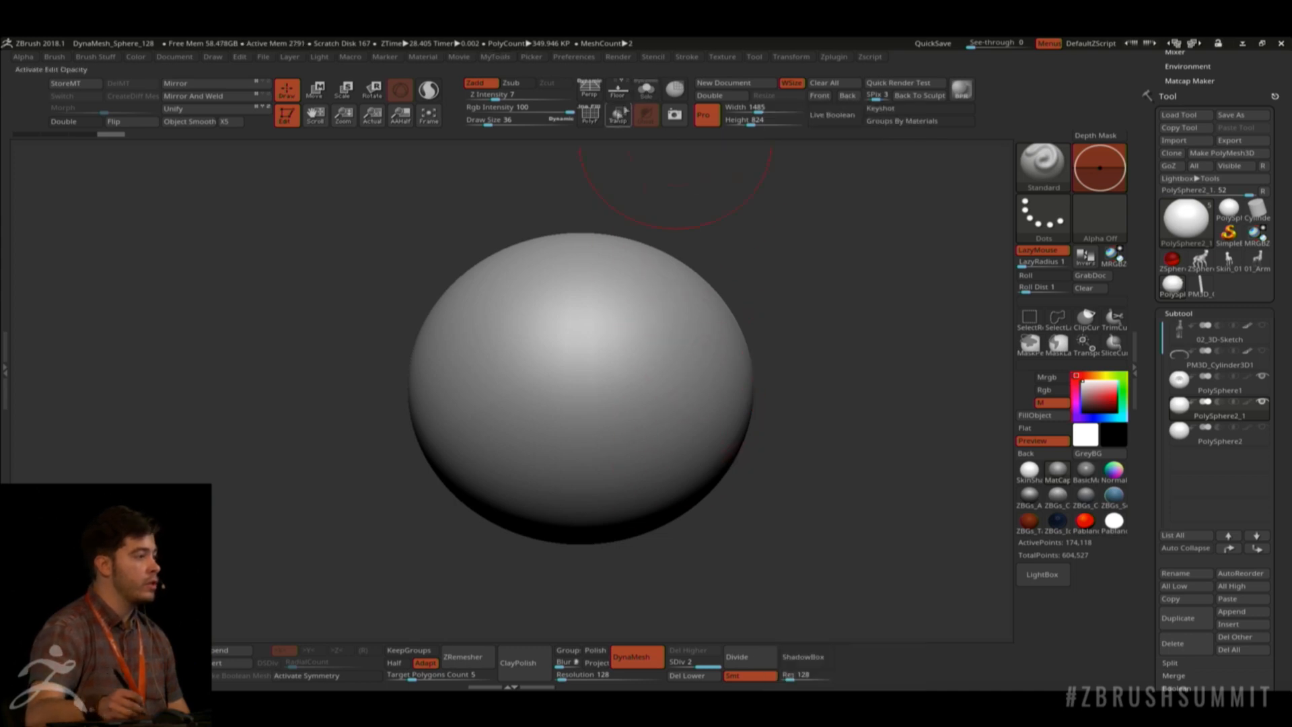
# Turn on transparency and examine the inflated shell's edge around the inner eyeball.
pyautogui.click(617, 113)
pyautogui.moveTo(836, 336)
pyautogui.keyDown('alt'); pyautogui.mouseDown()
pyautogui.moveTo(839, 369)
pyautogui.moveTo(740, 282)
pyautogui.moveTo(713, 377)
pyautogui.moveTo(671, 328)
pyautogui.moveTo(678, 378)
pyautogui.mouseUp(); pyautogui.keyUp('alt')
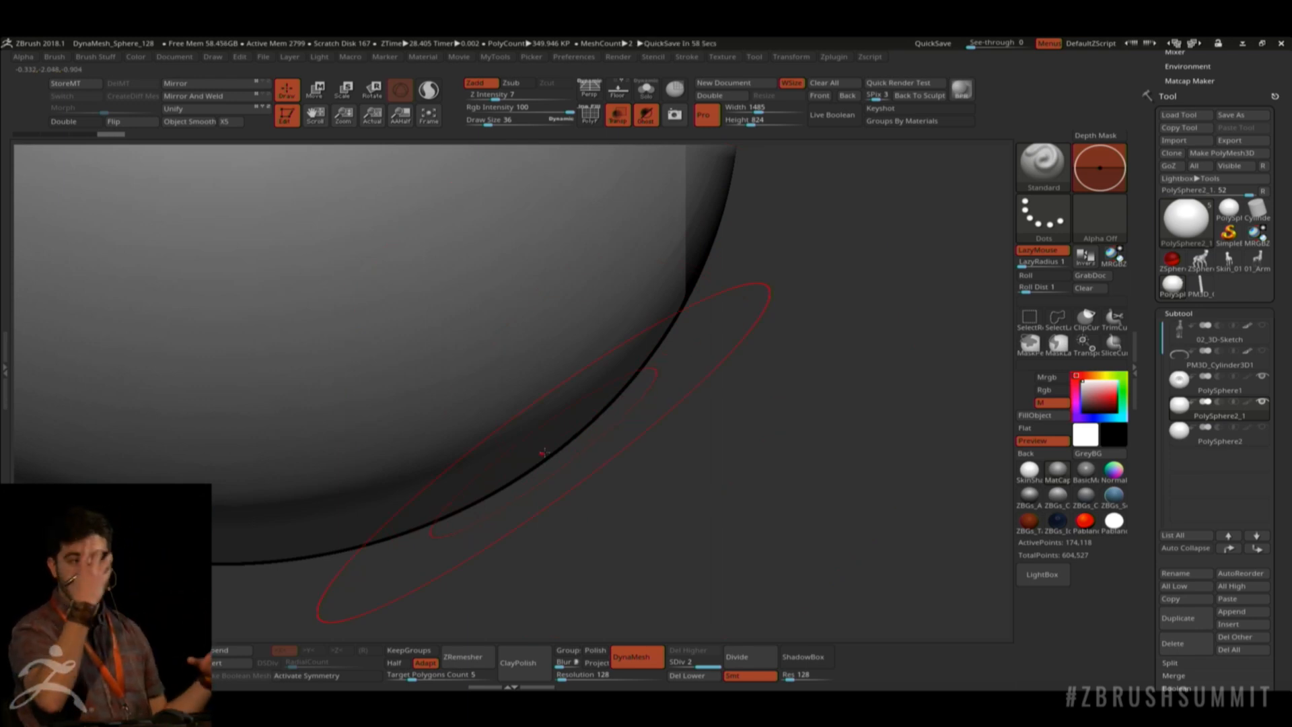
pyautogui.keyDown('alt'); pyautogui.moveTo(743, 467); pyautogui.dragTo(736, 414); pyautogui.keyUp('alt')
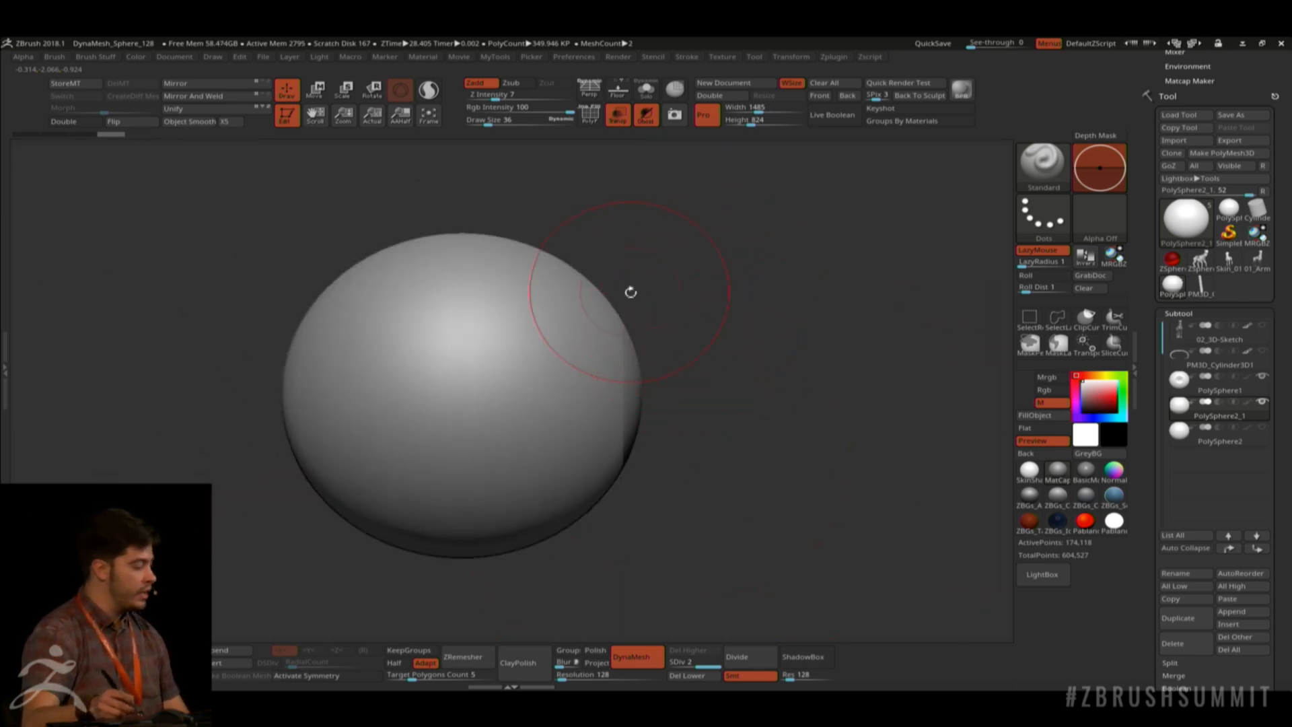
# Delete PolySphere2_1's lower subdivision levels and start the Project Primitive deformer on it.
pyautogui.press('w')
pyautogui.click(411, 300)
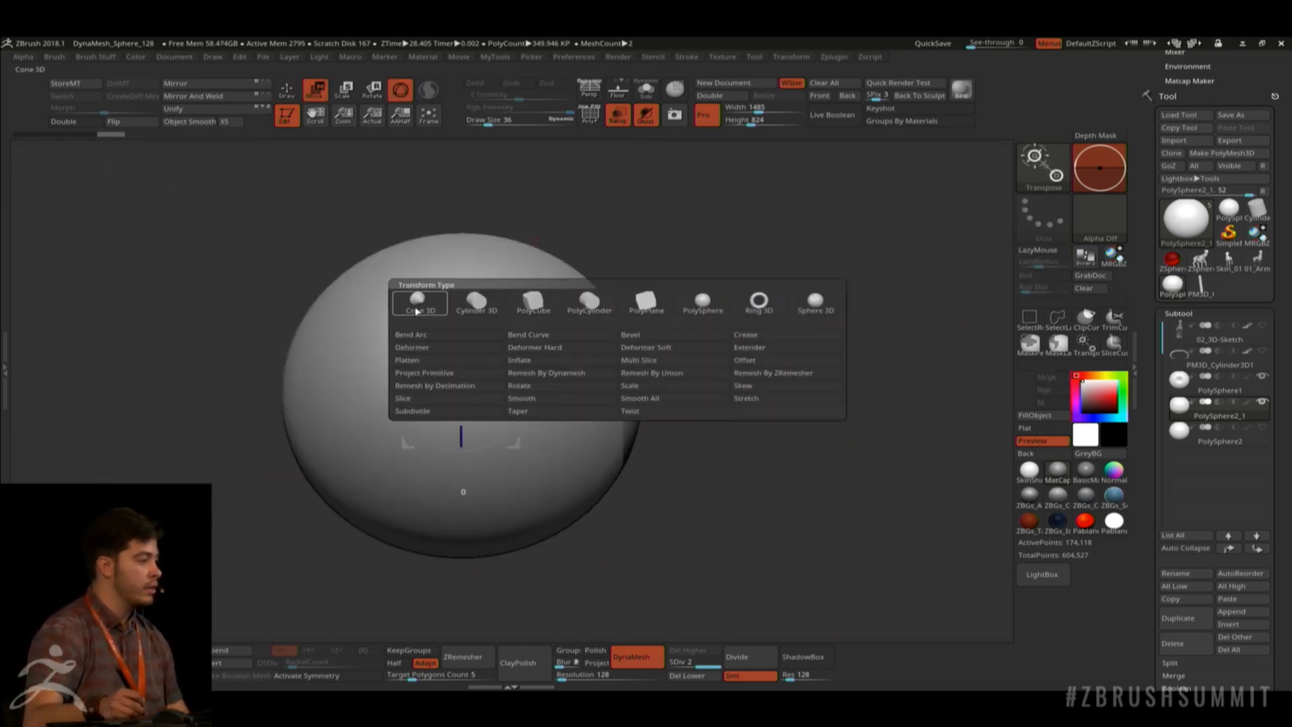
pyautogui.click(457, 373)
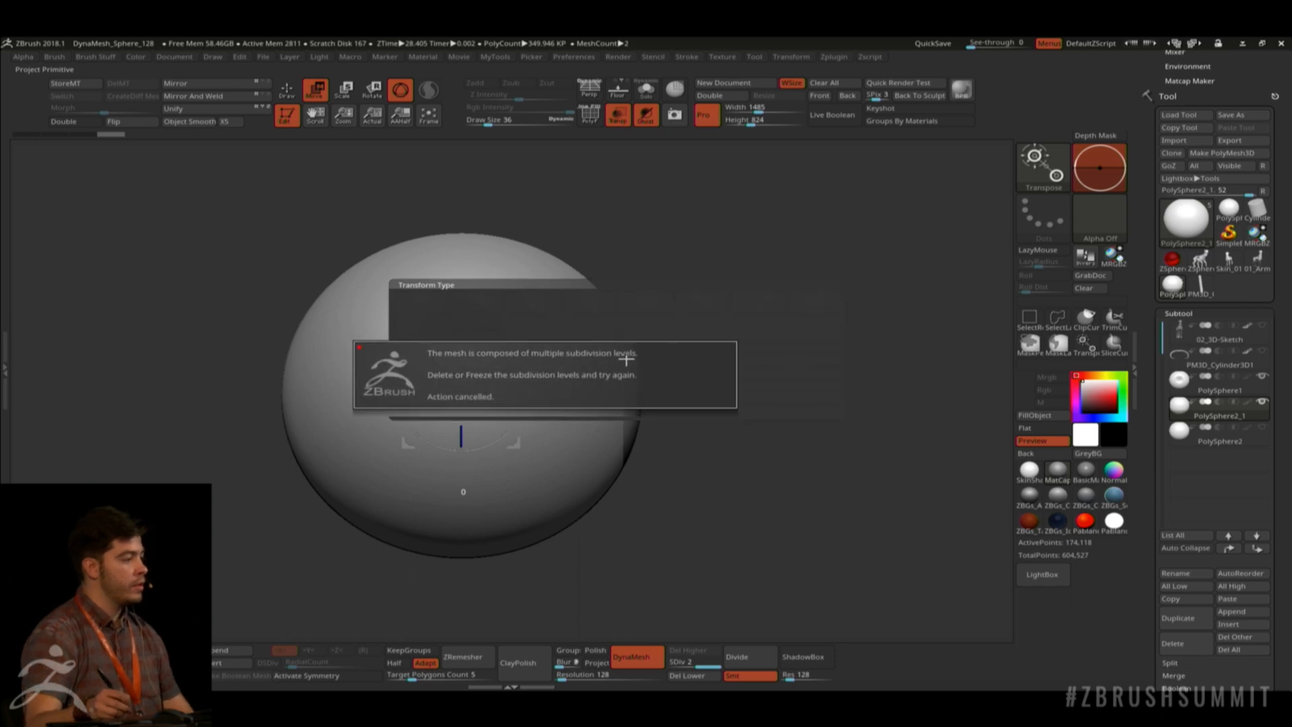
pyautogui.click(690, 676)
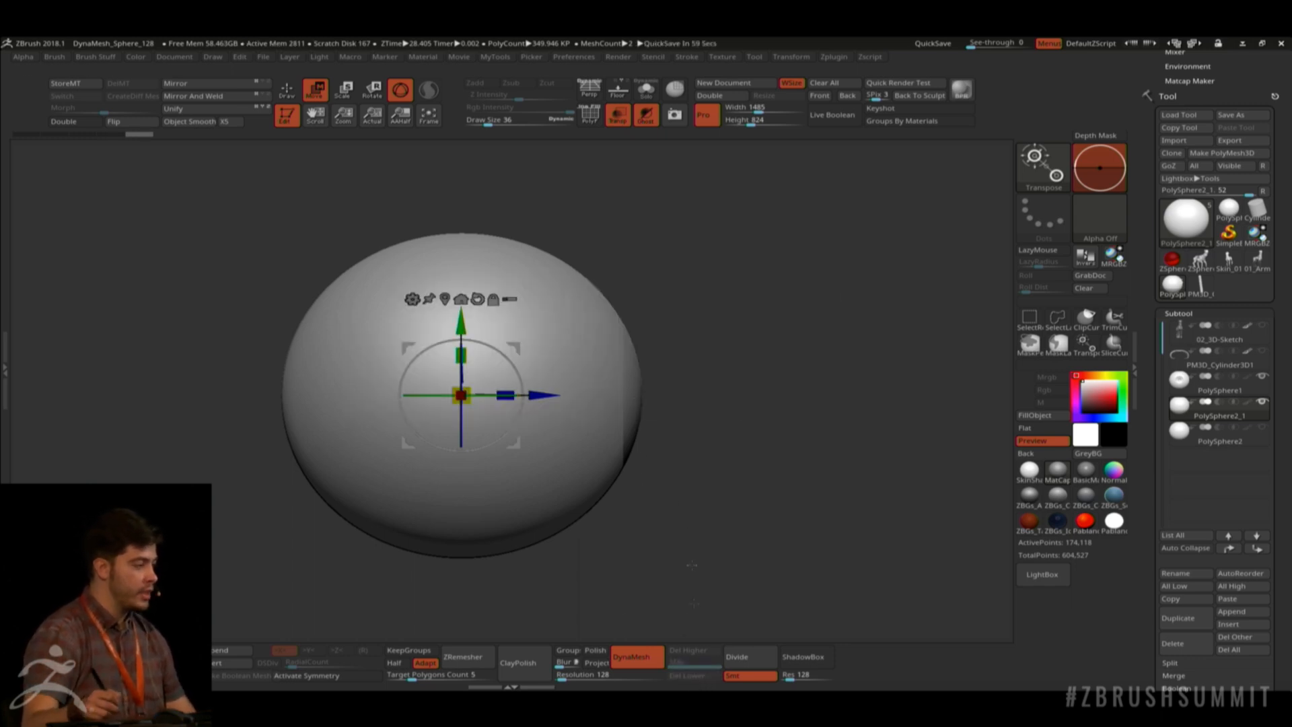
pyautogui.click(412, 299)
pyautogui.click(445, 368)
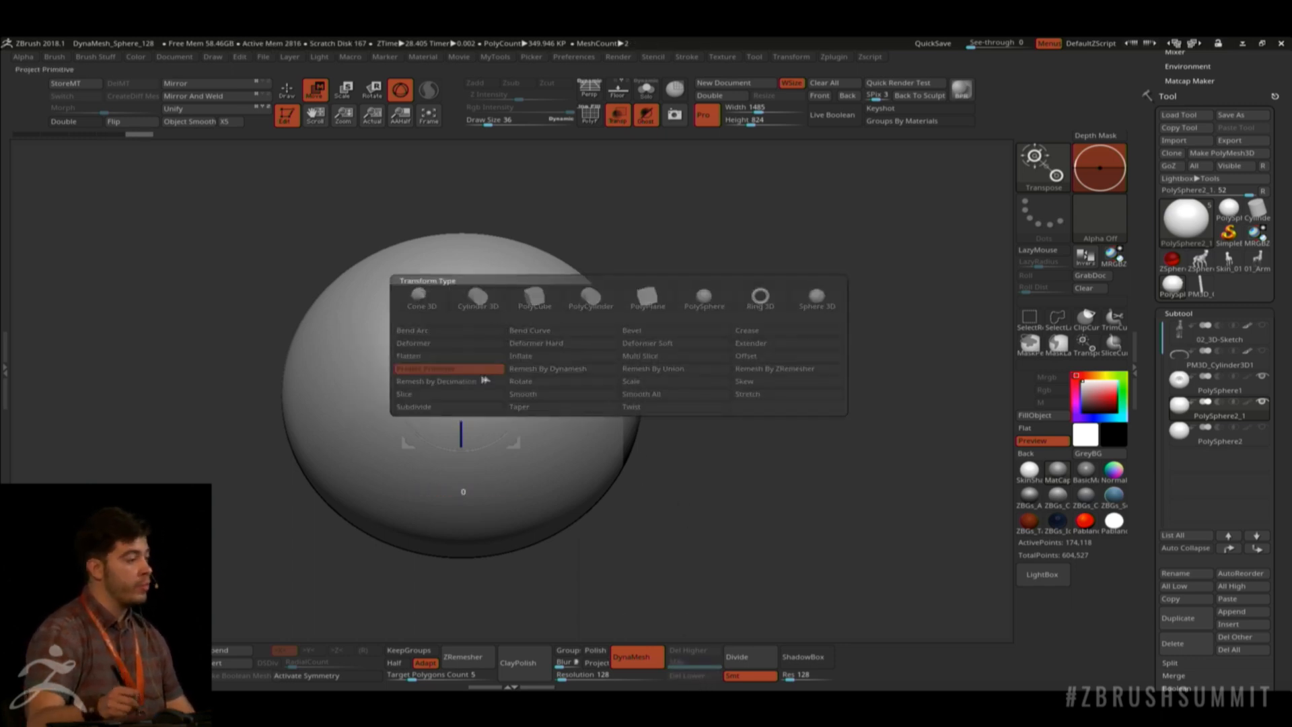
pyautogui.moveTo(539, 401); pyautogui.dragTo(671, 401)
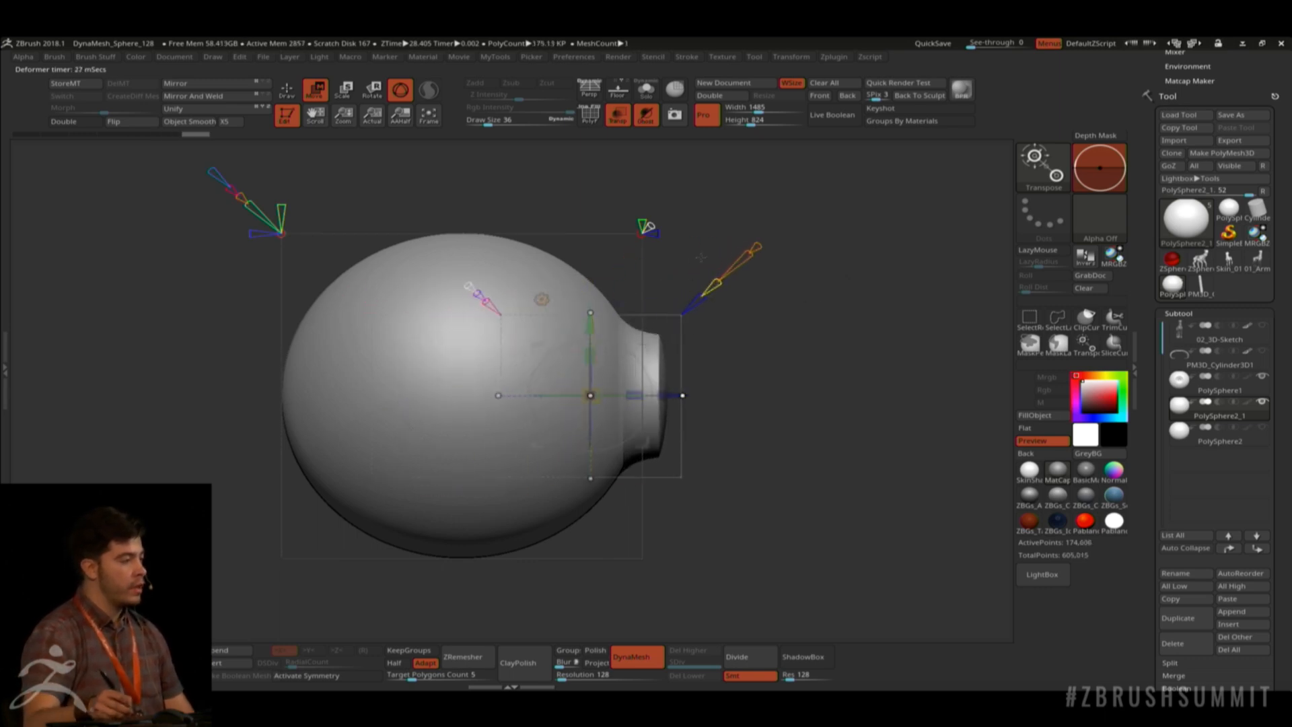
pyautogui.click(543, 298)
pyautogui.click(875, 303)
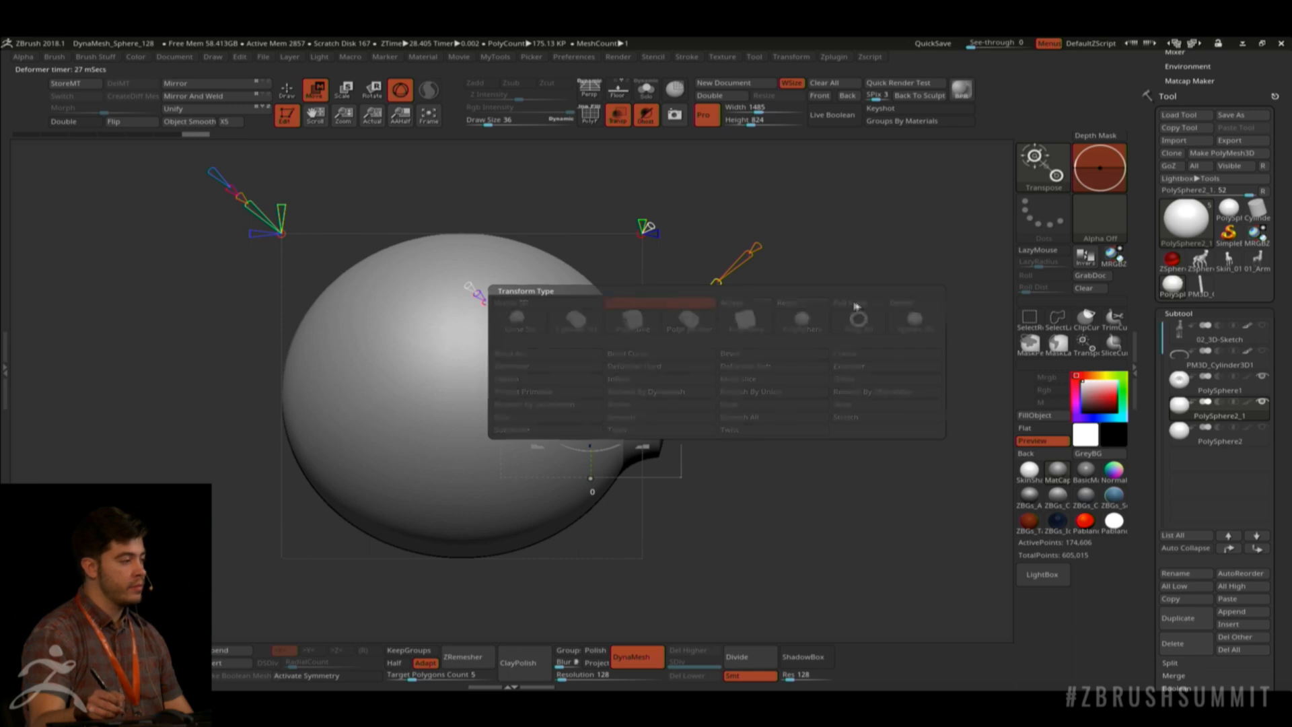
# Move the projected sphere primitive out through the front of the outer shell, then pull it back slightly to form a cornea bulge.
pyautogui.moveTo(461, 395); pyautogui.dragTo(605, 395)
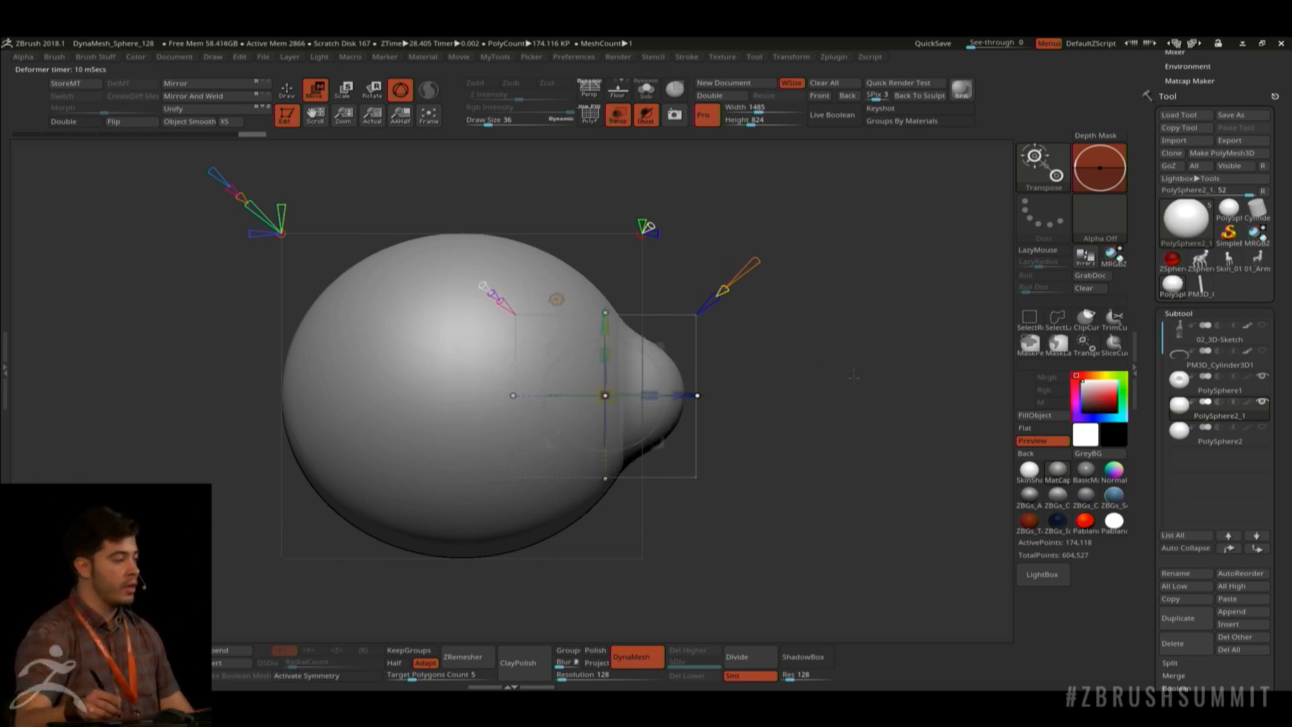
pyautogui.keyDown('ctrl'); pyautogui.moveTo(780, 316); pyautogui.dragTo(775, 362, button='right'); pyautogui.keyUp('ctrl')
pyautogui.keyDown('ctrl'); pyautogui.moveTo(632, 212); pyautogui.dragTo(692, 177, button='right'); pyautogui.keyUp('ctrl')
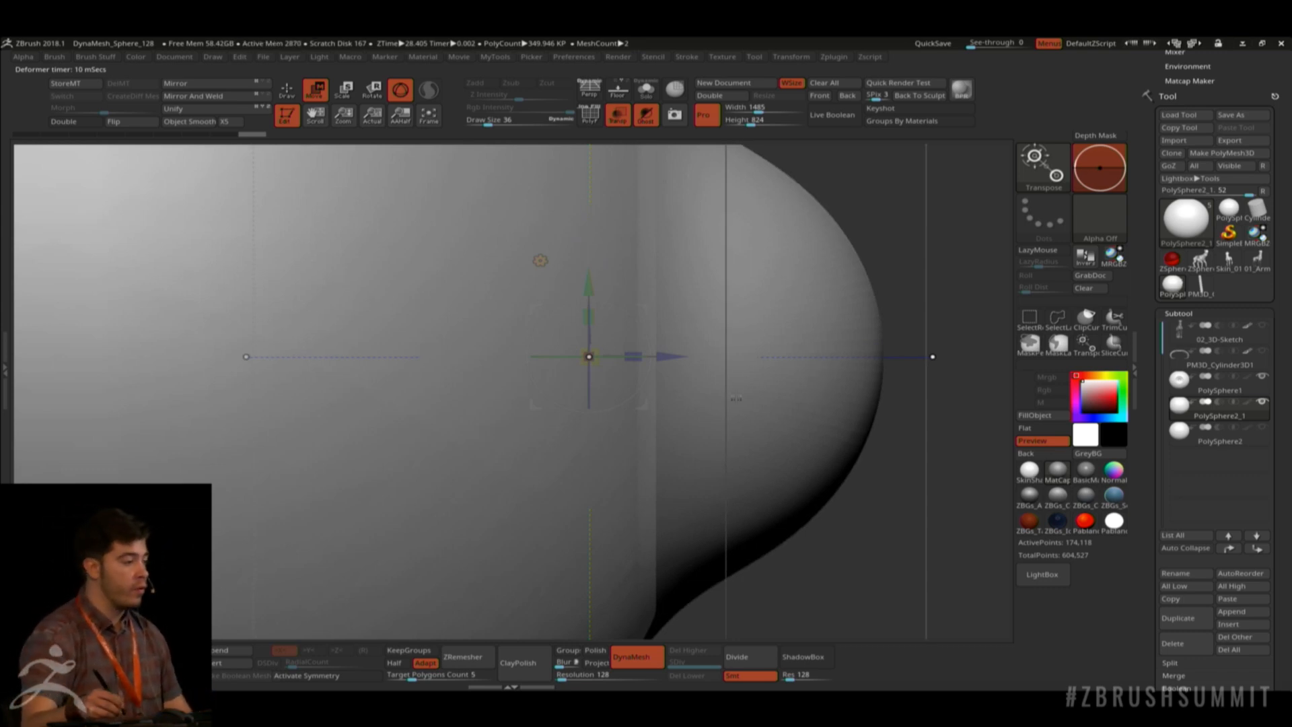
pyautogui.keyDown('ctrl'); pyautogui.moveTo(735, 398); pyautogui.dragTo(687, 318, button='right'); pyautogui.keyUp('ctrl')
pyautogui.moveTo(633, 357); pyautogui.dragTo(597, 357)
pyautogui.keyDown('alt'); pyautogui.moveTo(664, 173); pyautogui.dragTo(604, 329, button='right'); pyautogui.keyUp('alt')
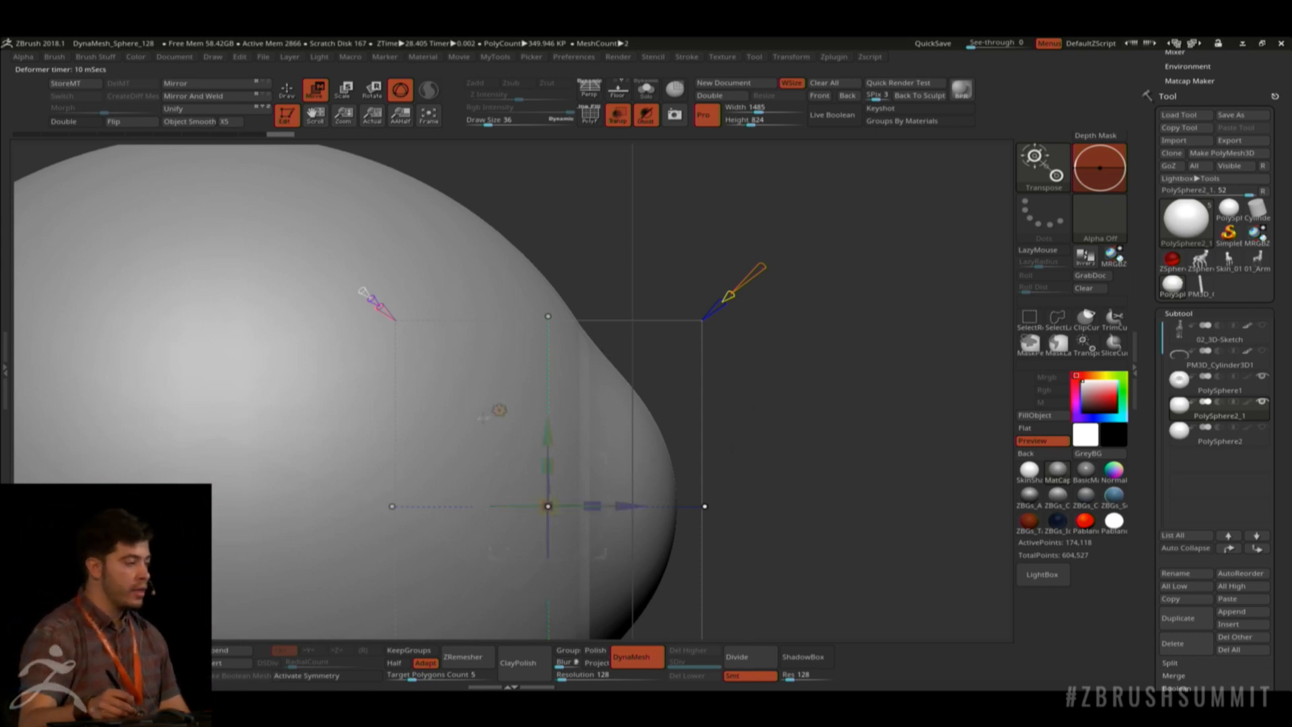
# Accept the Project Primitive deformation on the outer shell and return to Draw mode.
pyautogui.click(499, 409)
pyautogui.click(500, 409)
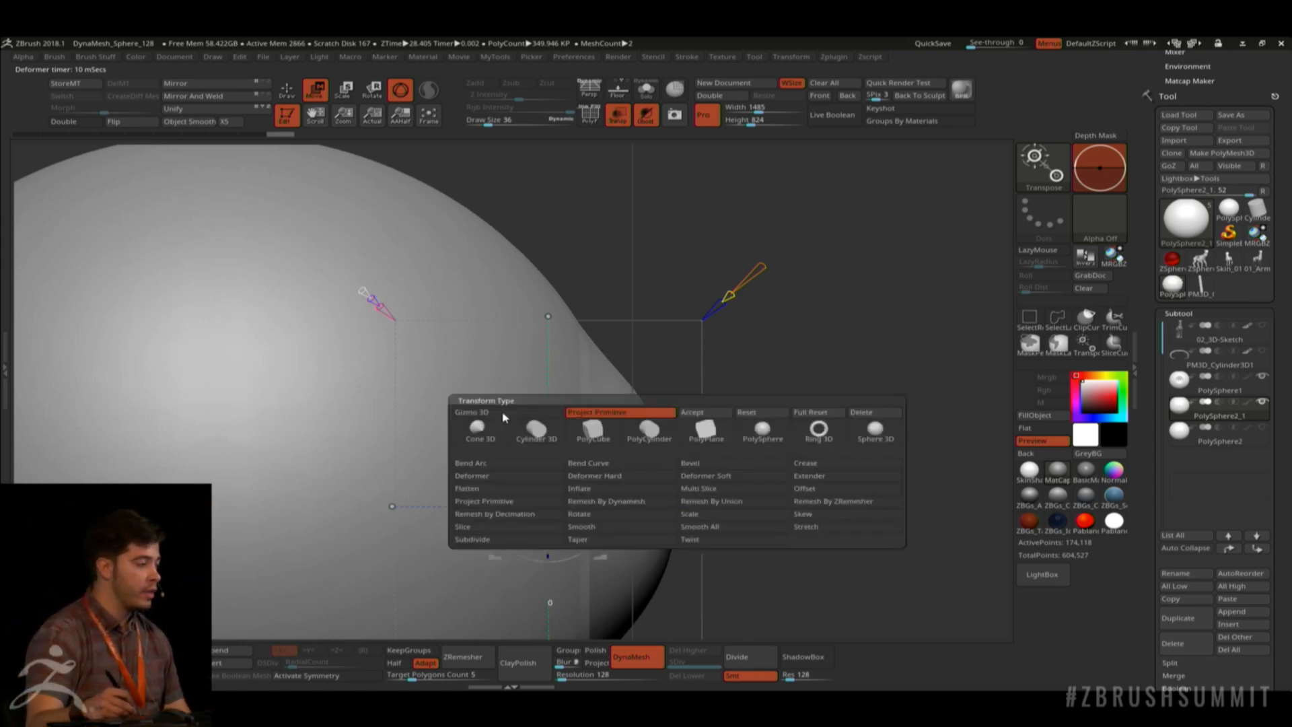
pyautogui.click(698, 413)
pyautogui.moveTo(799, 428)
pyautogui.keyDown('alt'); pyautogui.mouseDown()
pyautogui.moveTo(747, 377)
pyautogui.moveTo(780, 364)
pyautogui.moveTo(707, 379)
pyautogui.mouseUp(); pyautogui.keyUp('alt')
pyautogui.press('q')
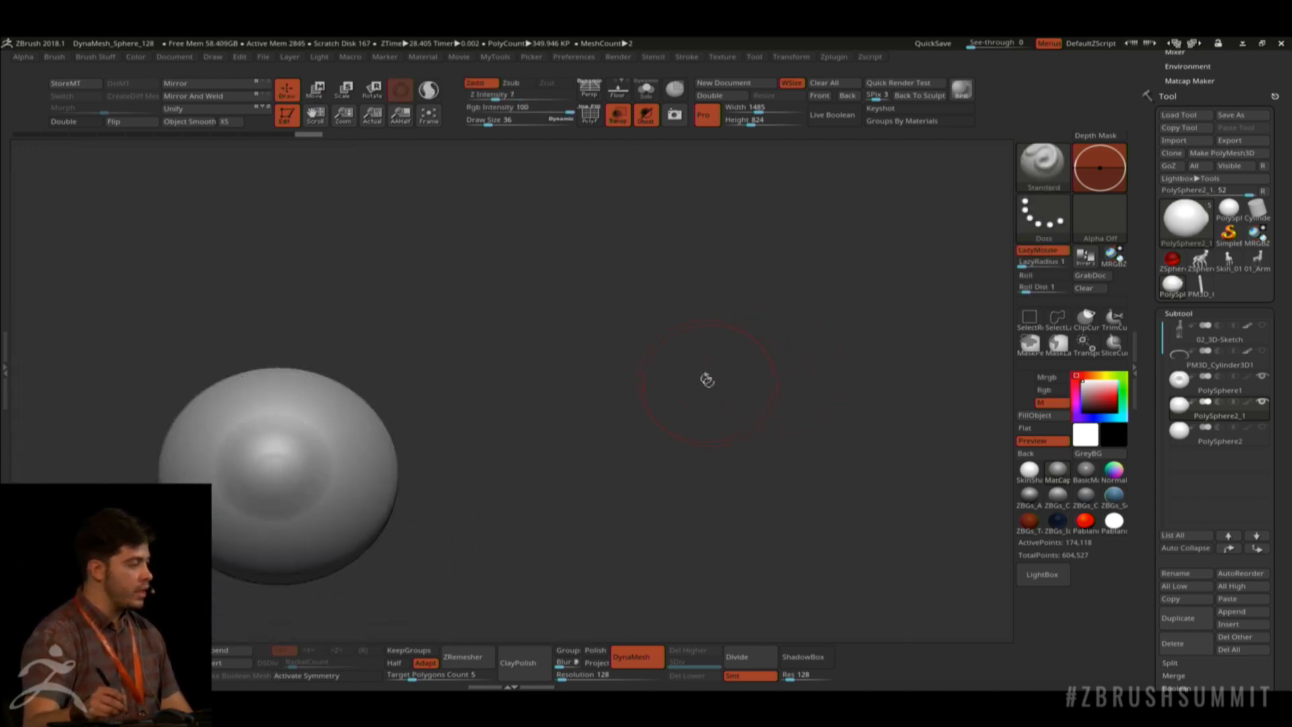
pyautogui.keyDown('alt'); pyautogui.moveTo(629, 362); pyautogui.dragTo(660, 422); pyautogui.keyUp('alt')
# Make the carved inner eyeball PolySphere1 the active subtool and turn off transparency.
pyautogui.click(1220, 387)
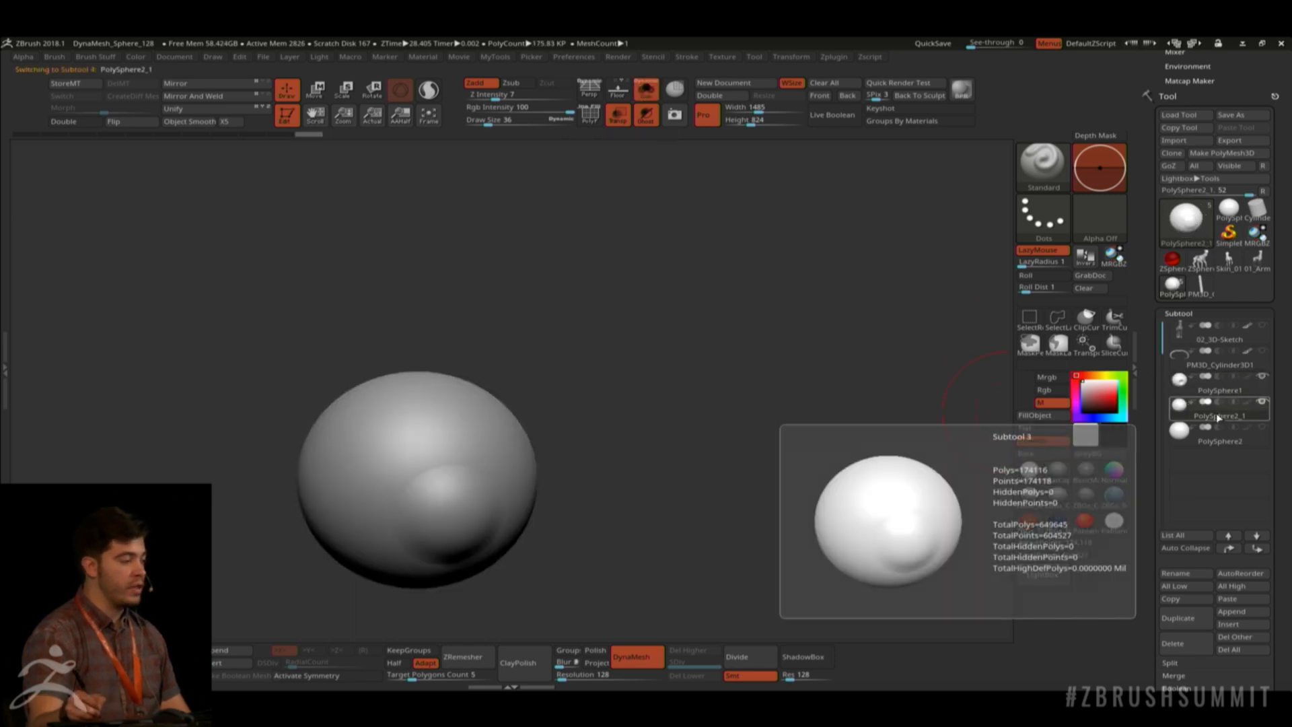
pyautogui.click(1222, 416)
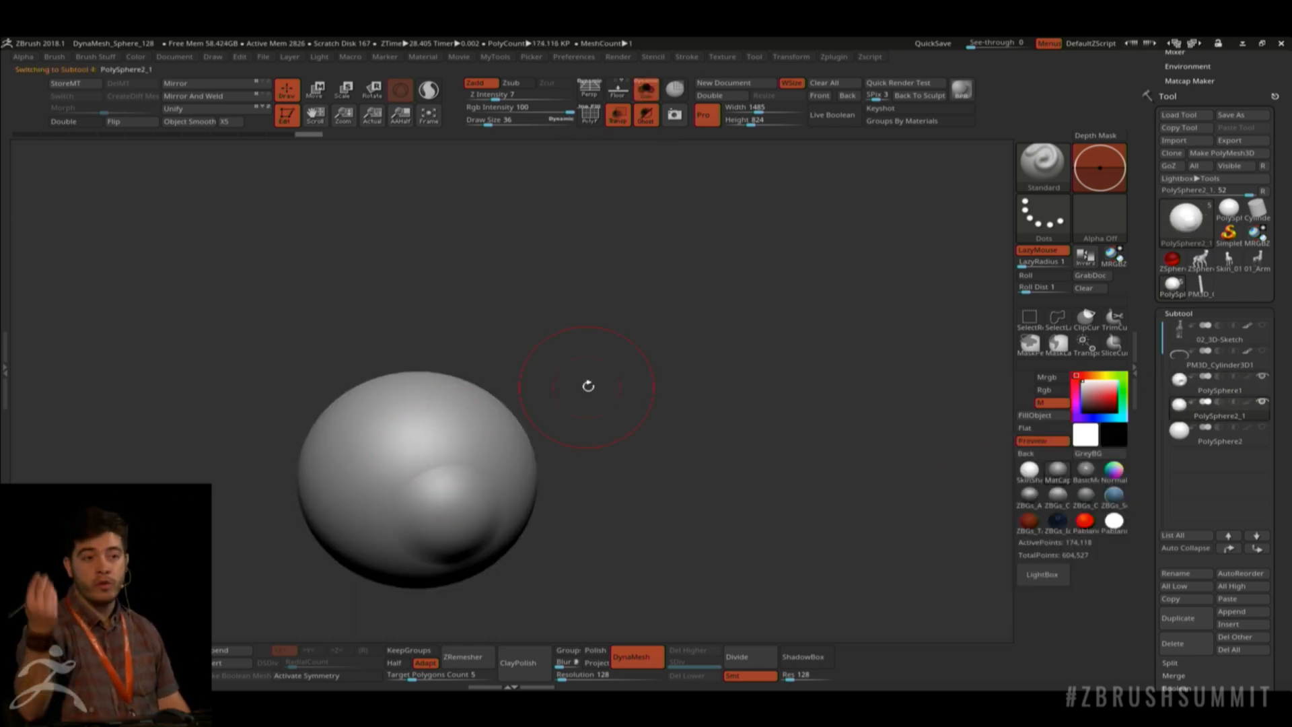
pyautogui.click(1216, 387)
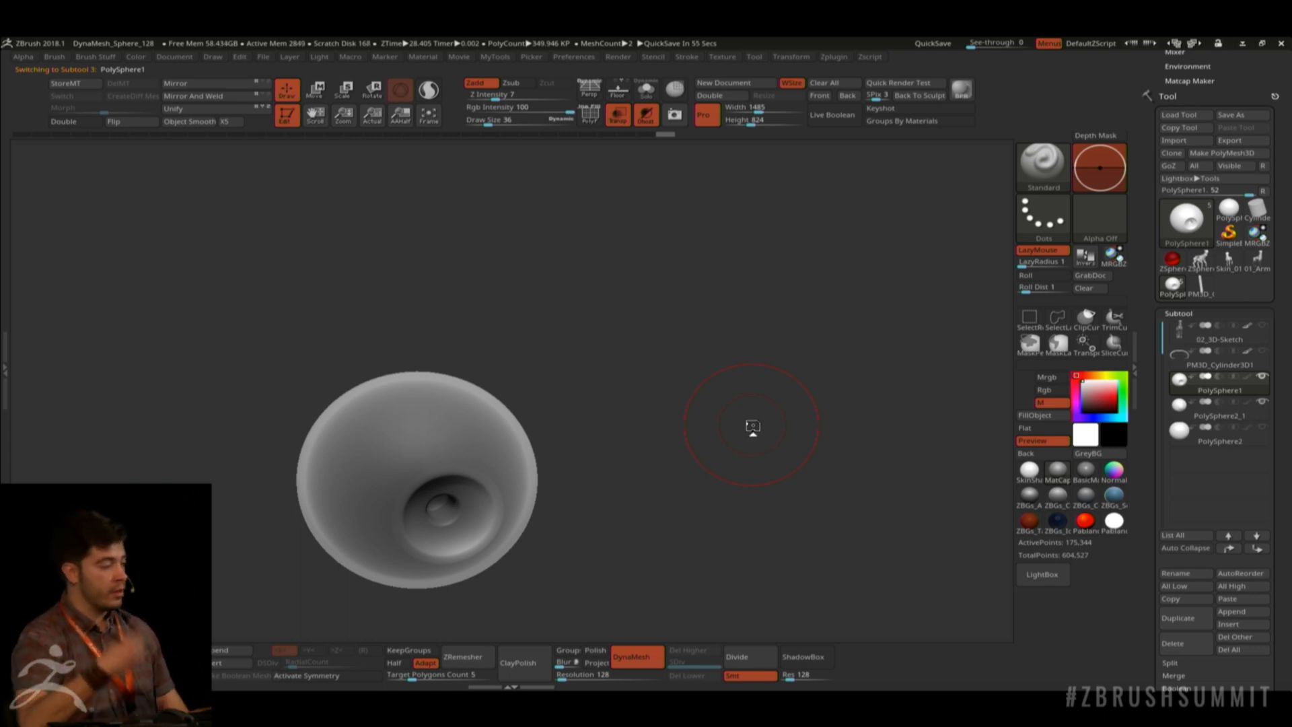
pyautogui.keyDown('shift'); pyautogui.moveTo(631, 354); pyautogui.dragTo(760, 355); pyautogui.keyUp('shift')
pyautogui.keyDown('alt'); pyautogui.moveTo(734, 398); pyautogui.dragTo(707, 359); pyautogui.keyUp('alt')
pyautogui.click(619, 115)
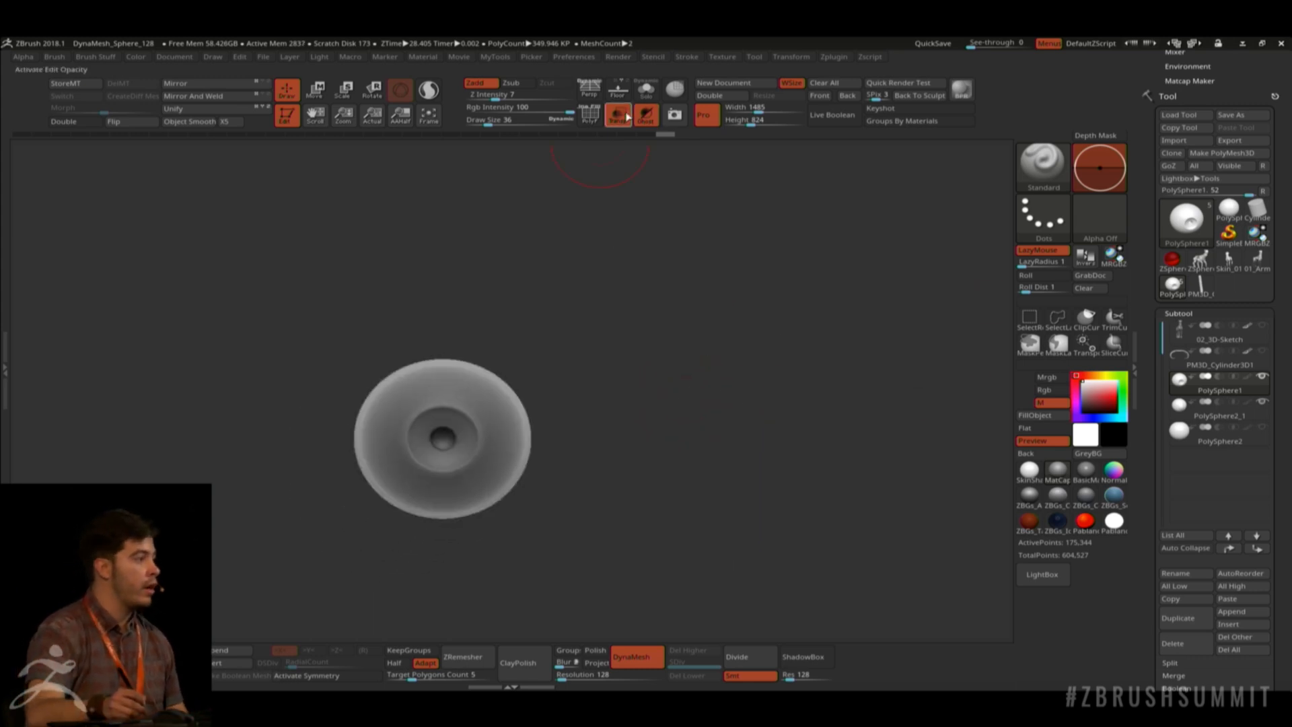
pyautogui.keyDown('alt'); pyautogui.moveTo(690, 416); pyautogui.dragTo(756, 453); pyautogui.keyUp('alt')
pyautogui.moveTo(851, 389); pyautogui.dragTo(866, 427)
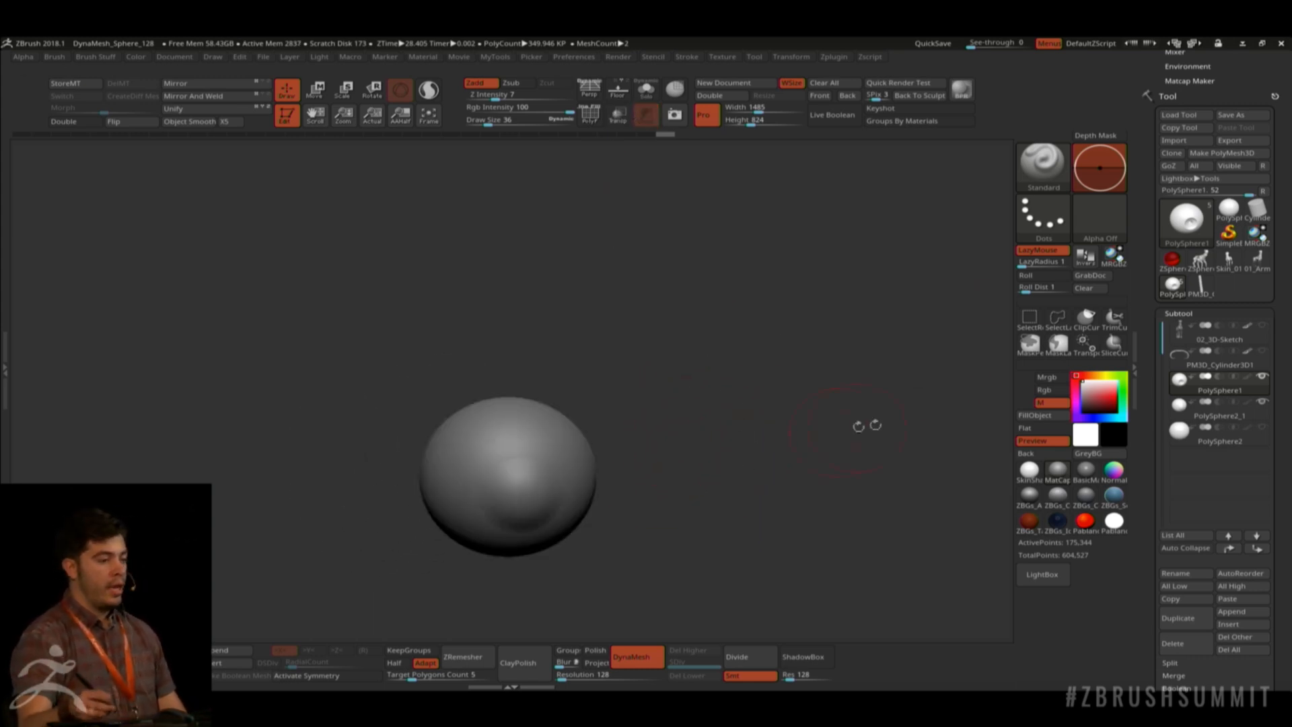
# Hide the outer shell PolySphere2_1 so that only the carved eyeball is shown.
pyautogui.click(1266, 391)
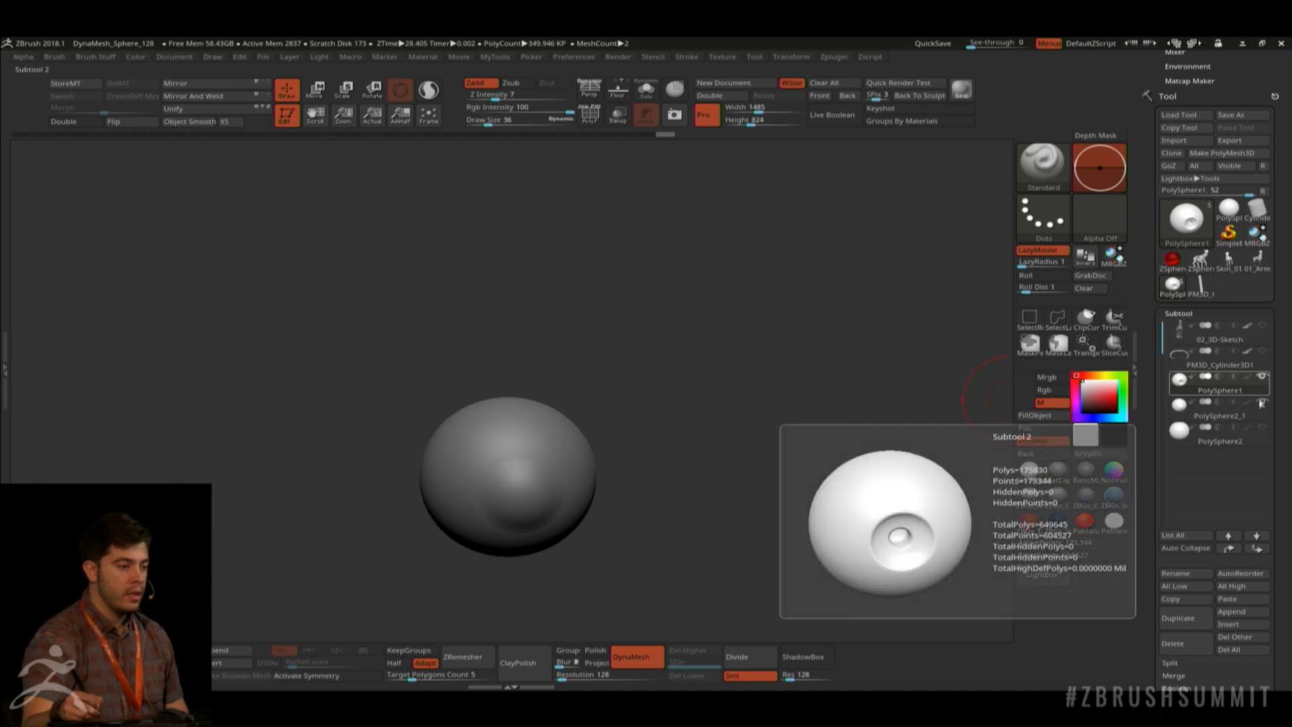
pyautogui.click(1266, 409)
pyautogui.click(1220, 344)
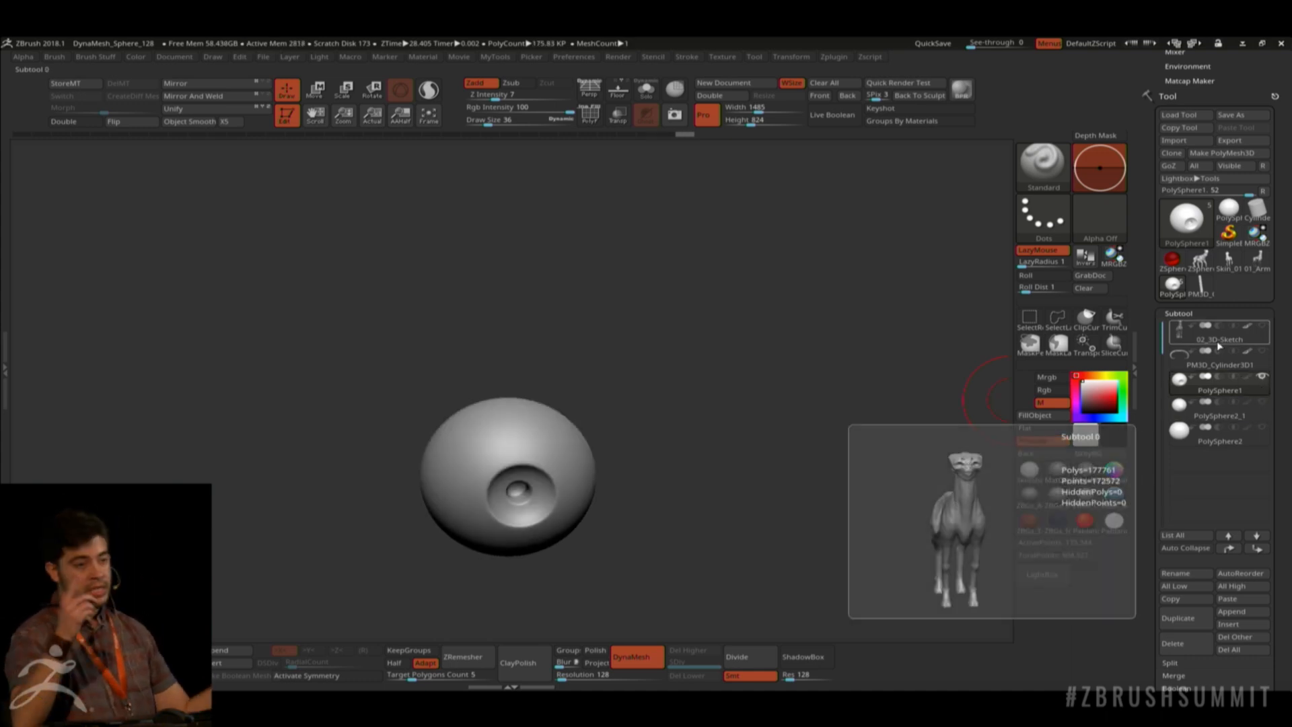
pyautogui.press('w')
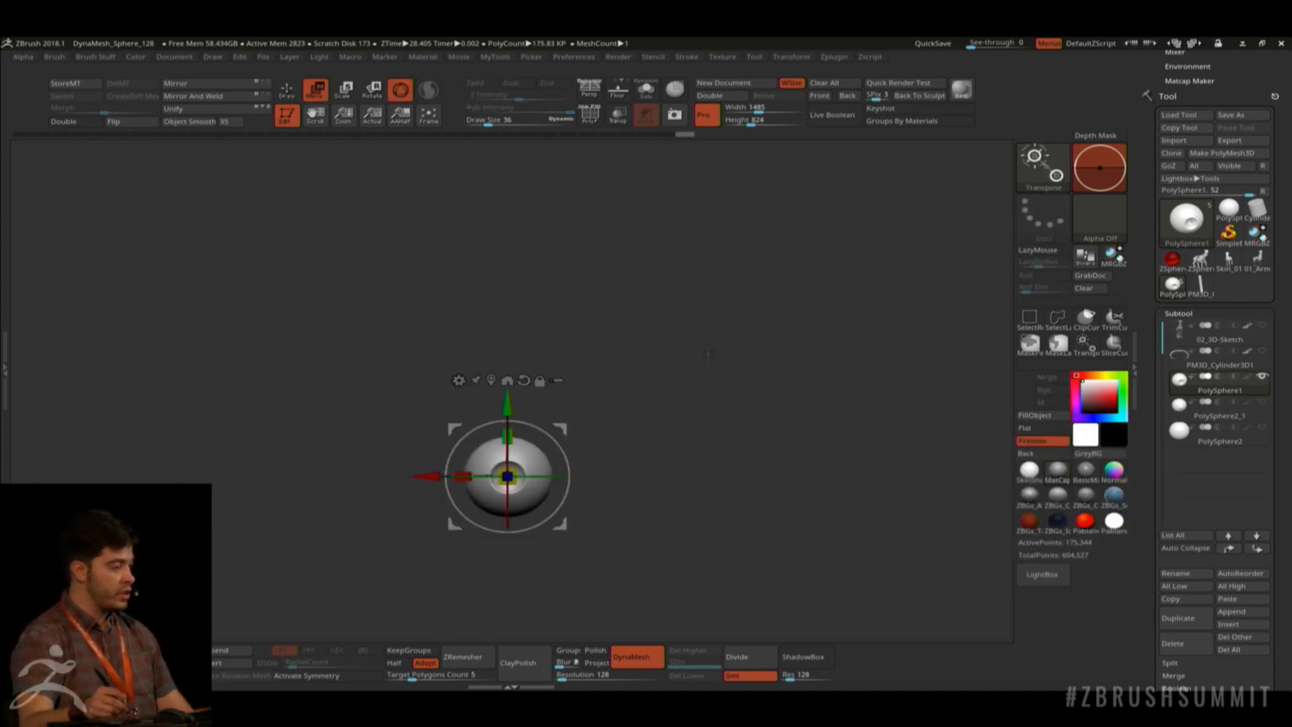
pyautogui.press('q')
pyautogui.keyDown('alt'); pyautogui.moveTo(720, 430); pyautogui.dragTo(718, 366); pyautogui.keyUp('alt')
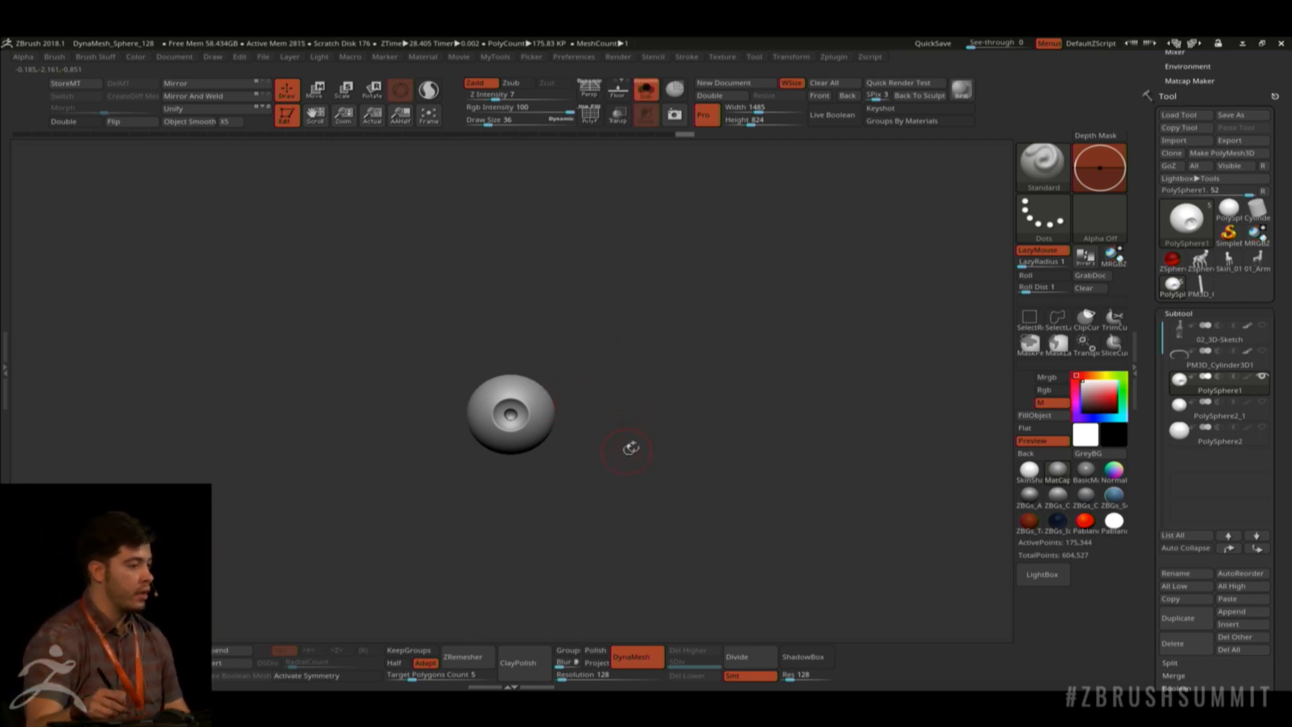
# Show all subtools of the creature again and isolate PolySphere1 with Solo.
pyautogui.press('shift')
pyautogui.keyDown('shift'); pyautogui.click(1263, 378); pyautogui.keyUp('shift')
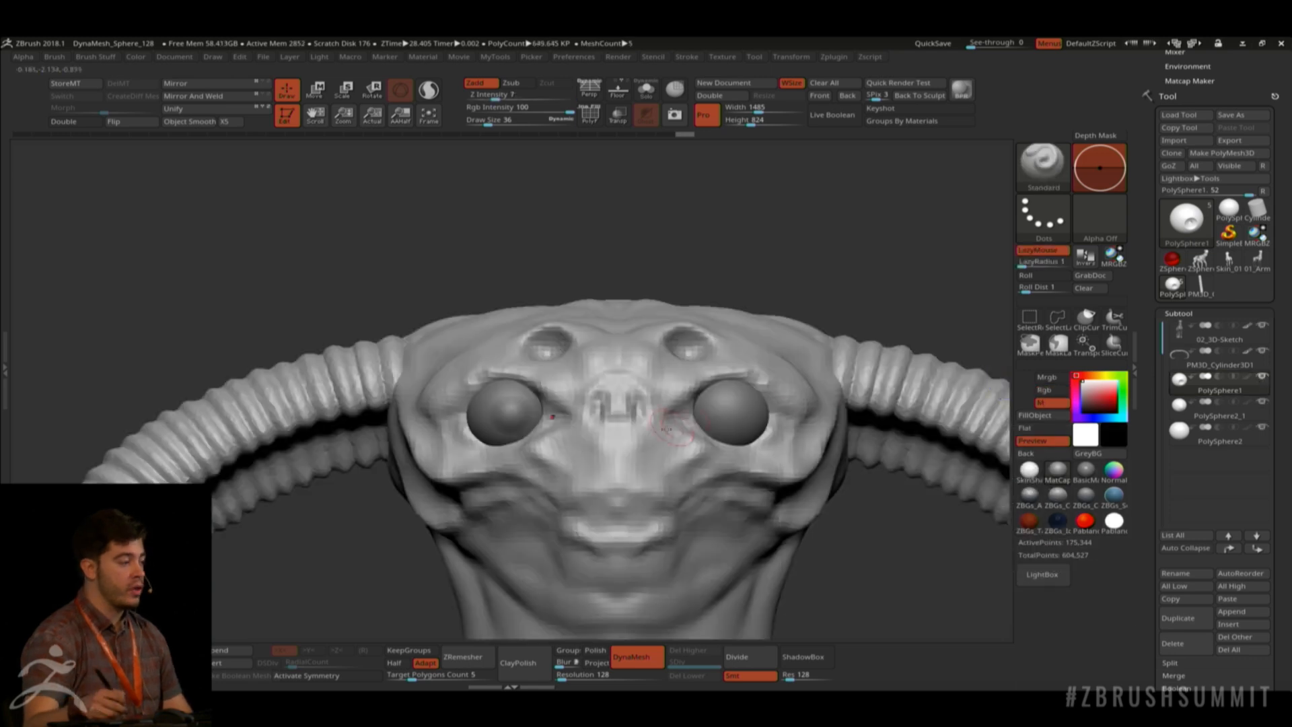
pyautogui.hotkey('alt', 's')
pyautogui.hotkey('alt', 's')
pyautogui.hotkey('alt', 's')
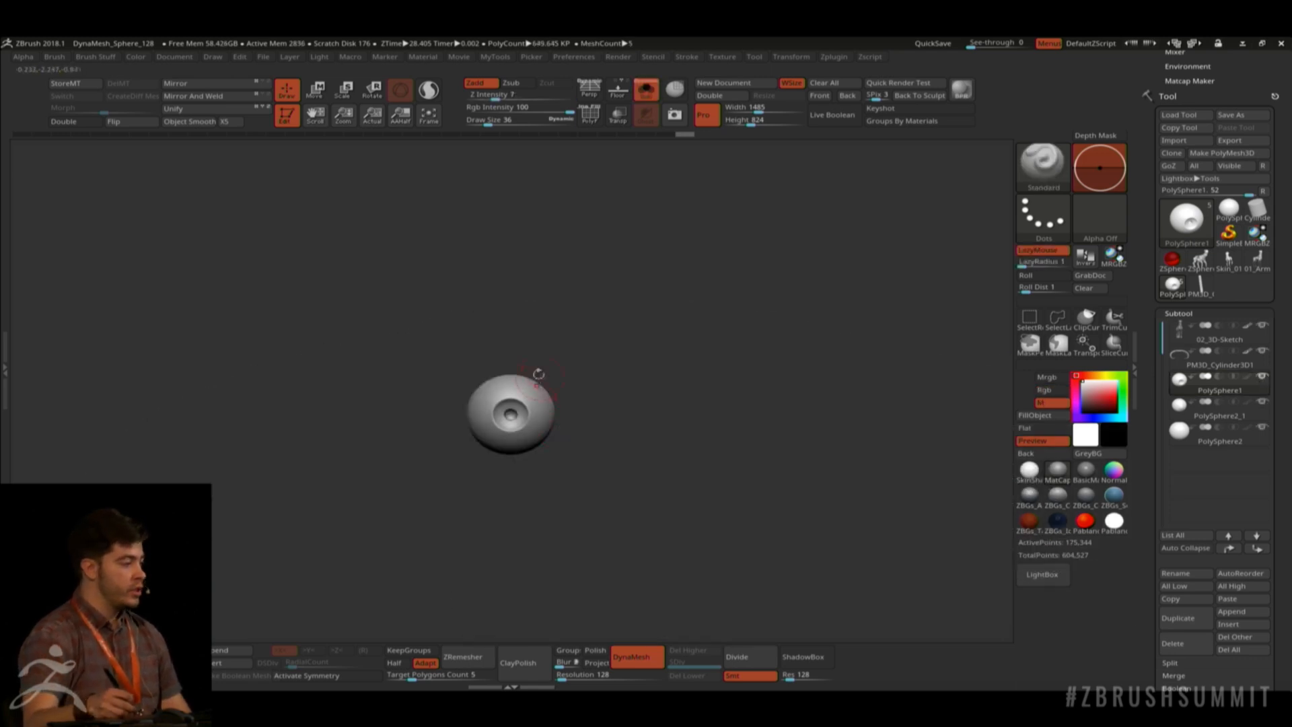
# Activate radial symmetry around the Z axis with a radial count of 8 and turn off X symmetry.
pyautogui.press('x')
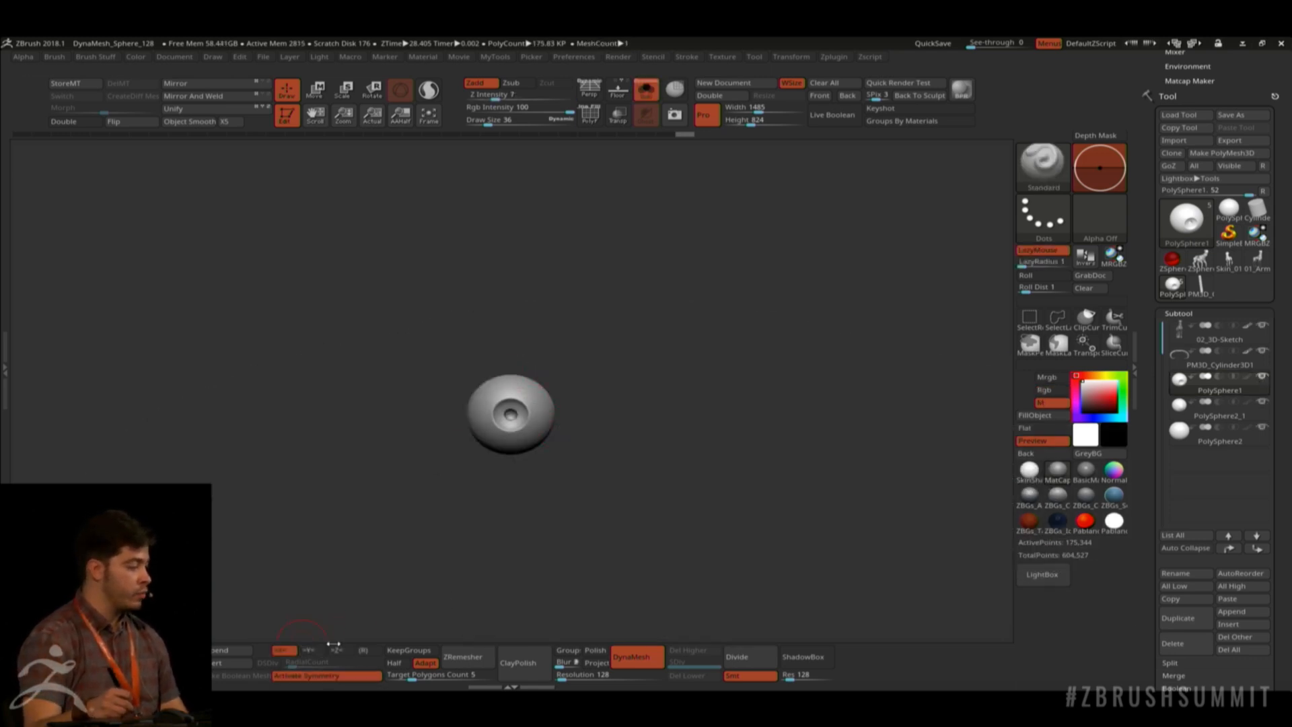
pyautogui.click(281, 650)
pyautogui.click(363, 650)
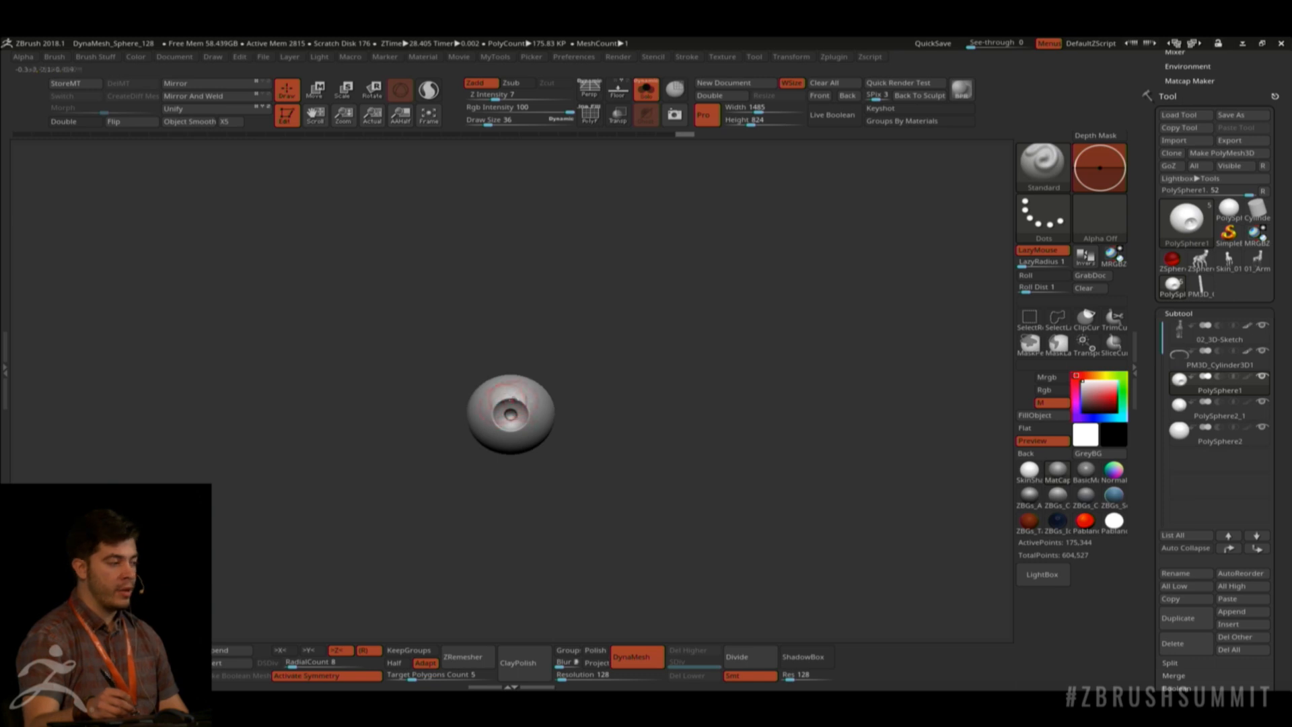
pyautogui.keyDown('alt'); pyautogui.moveTo(637, 501); pyautogui.dragTo(622, 454); pyautogui.keyUp('alt')
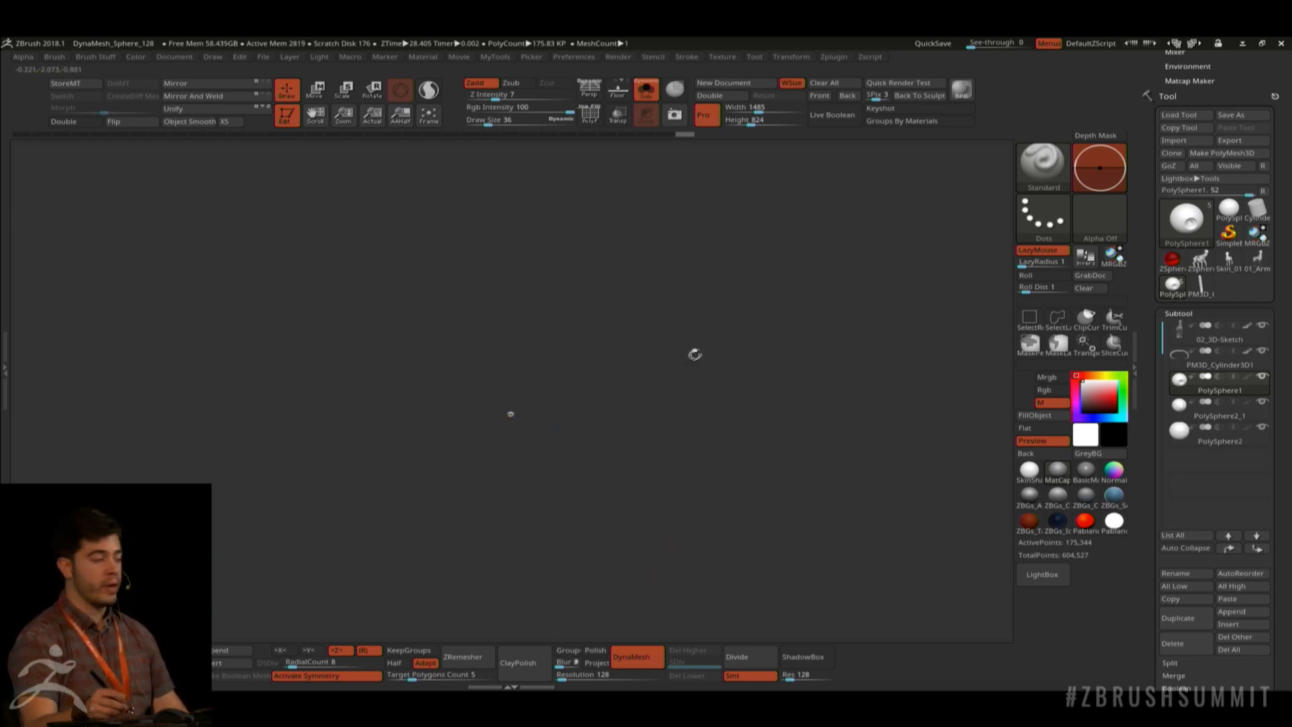
pyautogui.keyDown('alt'); pyautogui.moveTo(590, 393); pyautogui.dragTo(615, 526); pyautogui.keyUp('alt')
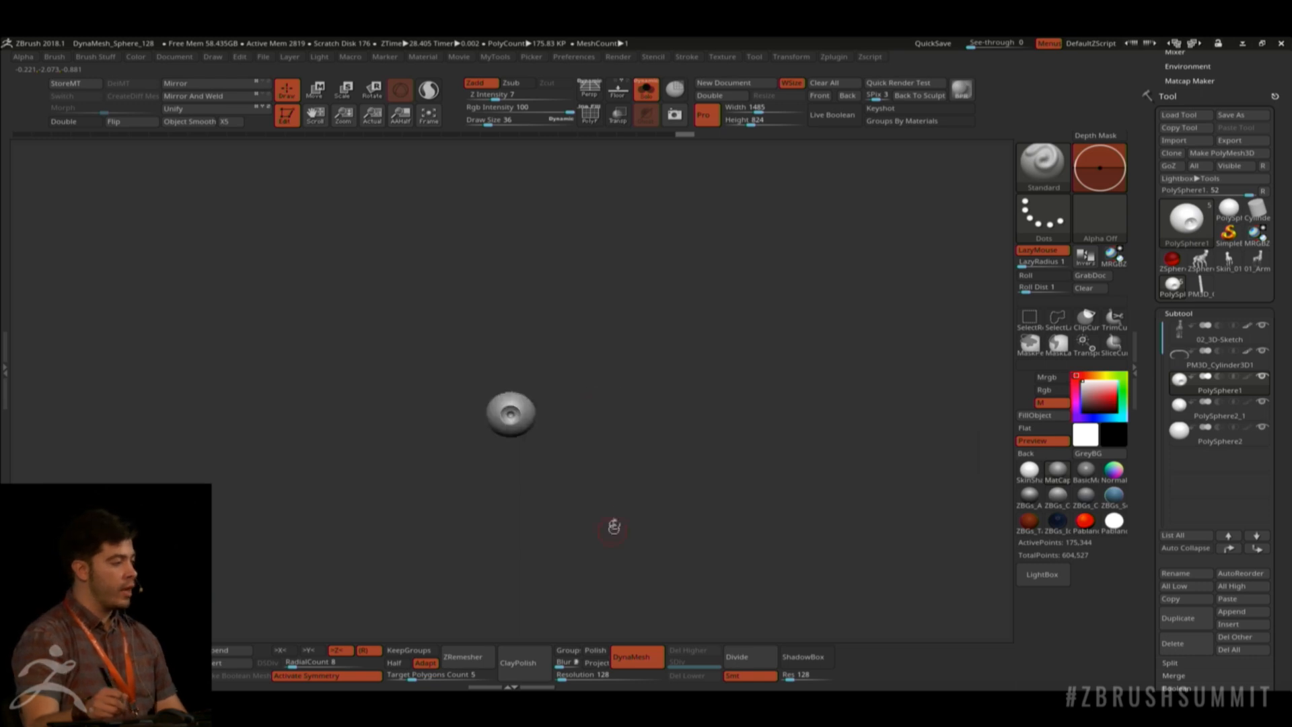
pyautogui.keyDown('alt'); pyautogui.moveTo(631, 398); pyautogui.dragTo(635, 499); pyautogui.keyUp('alt')
pyautogui.keyDown('alt'); pyautogui.moveTo(681, 397); pyautogui.dragTo(680, 297); pyautogui.keyUp('alt')
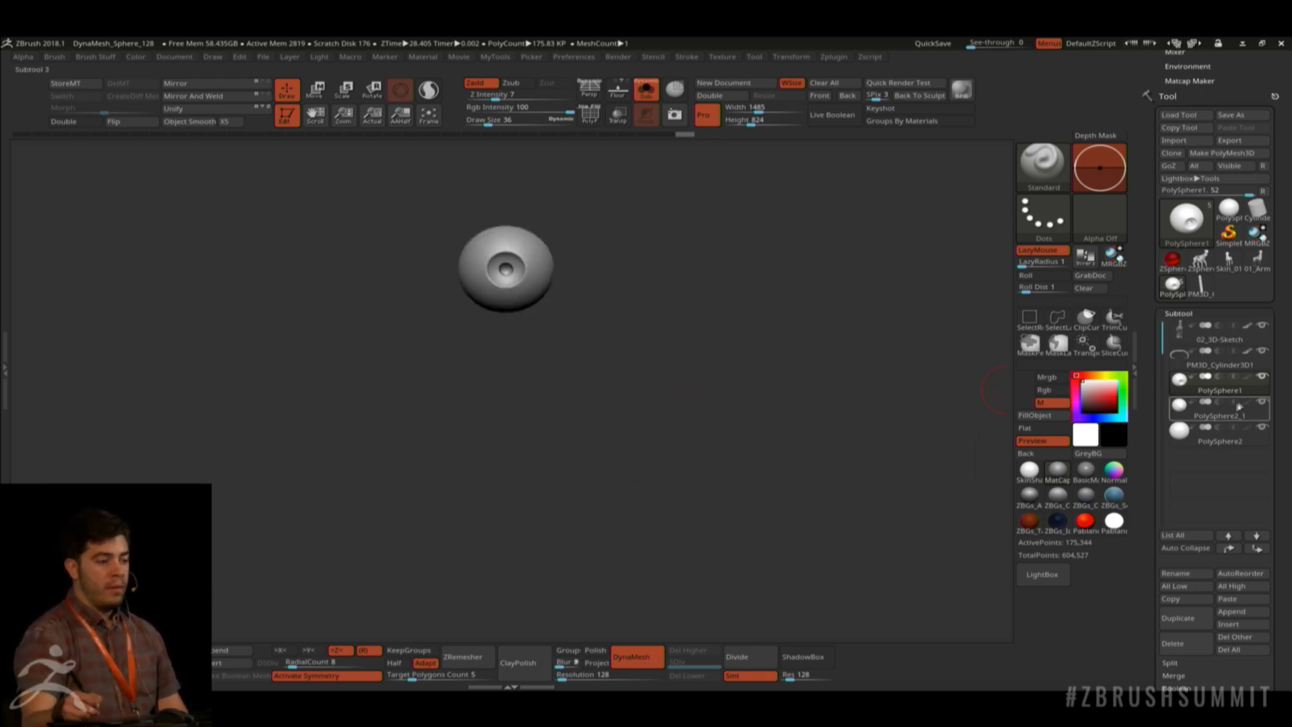
# Hide the outer shell subtool PolySphere2_1.
pyautogui.click(1263, 402)
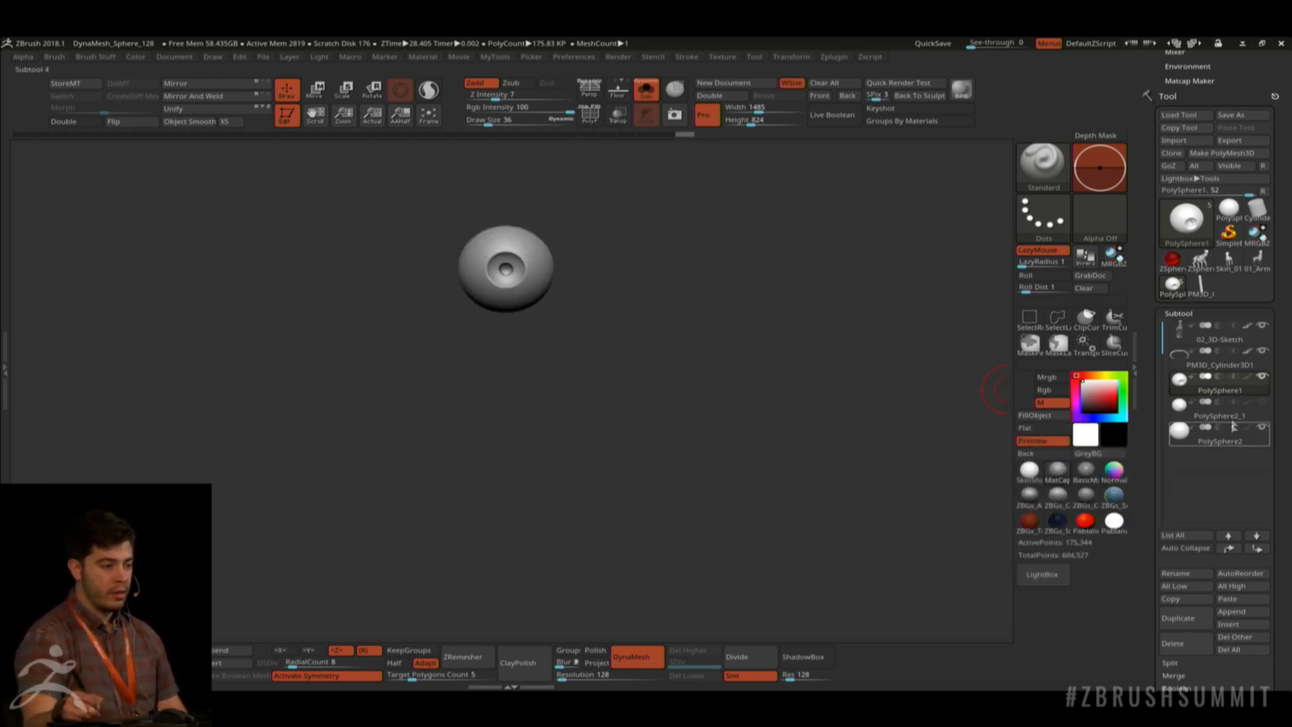
pyautogui.keyDown('alt'); pyautogui.moveTo(637, 417); pyautogui.dragTo(597, 318); pyautogui.keyUp('alt')
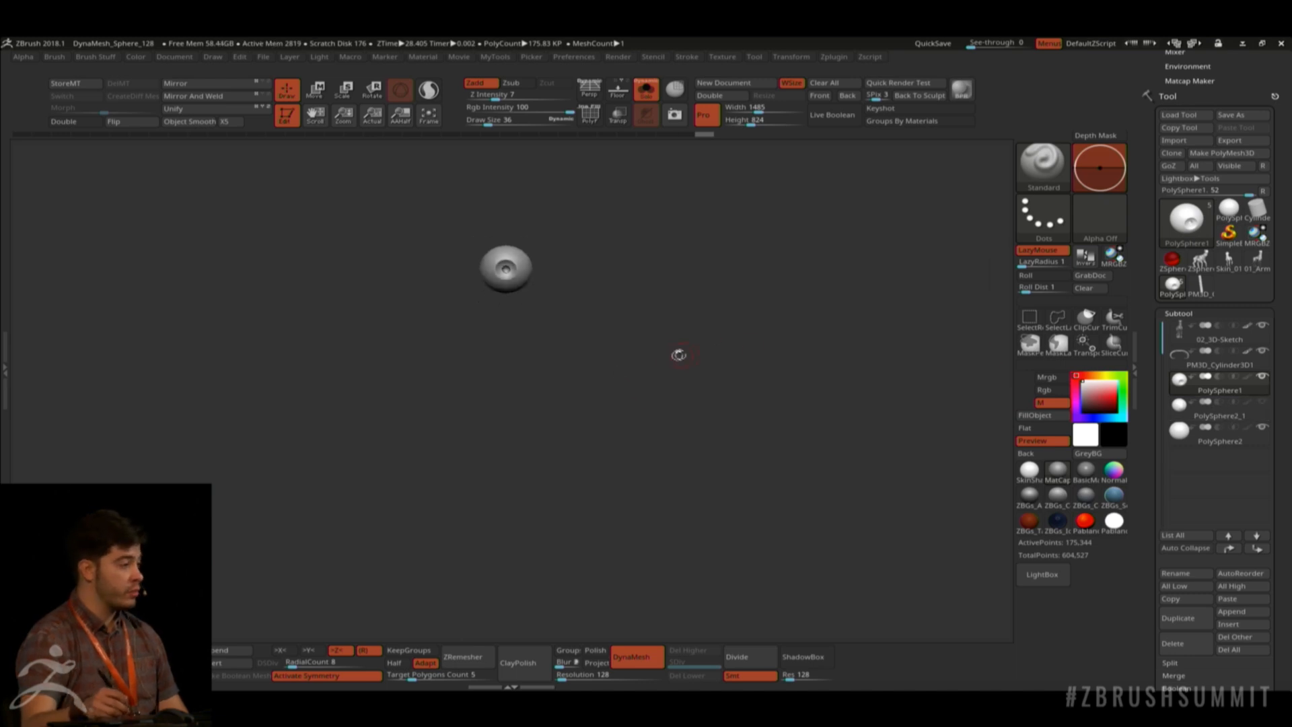
pyautogui.keyDown('alt'); pyautogui.moveTo(677, 354); pyautogui.dragTo(670, 356); pyautogui.keyUp('alt')
# Turn symmetry off and use the gizmo to move the eyeball to the world centre and reset its mesh orientation.
pyautogui.press('w')
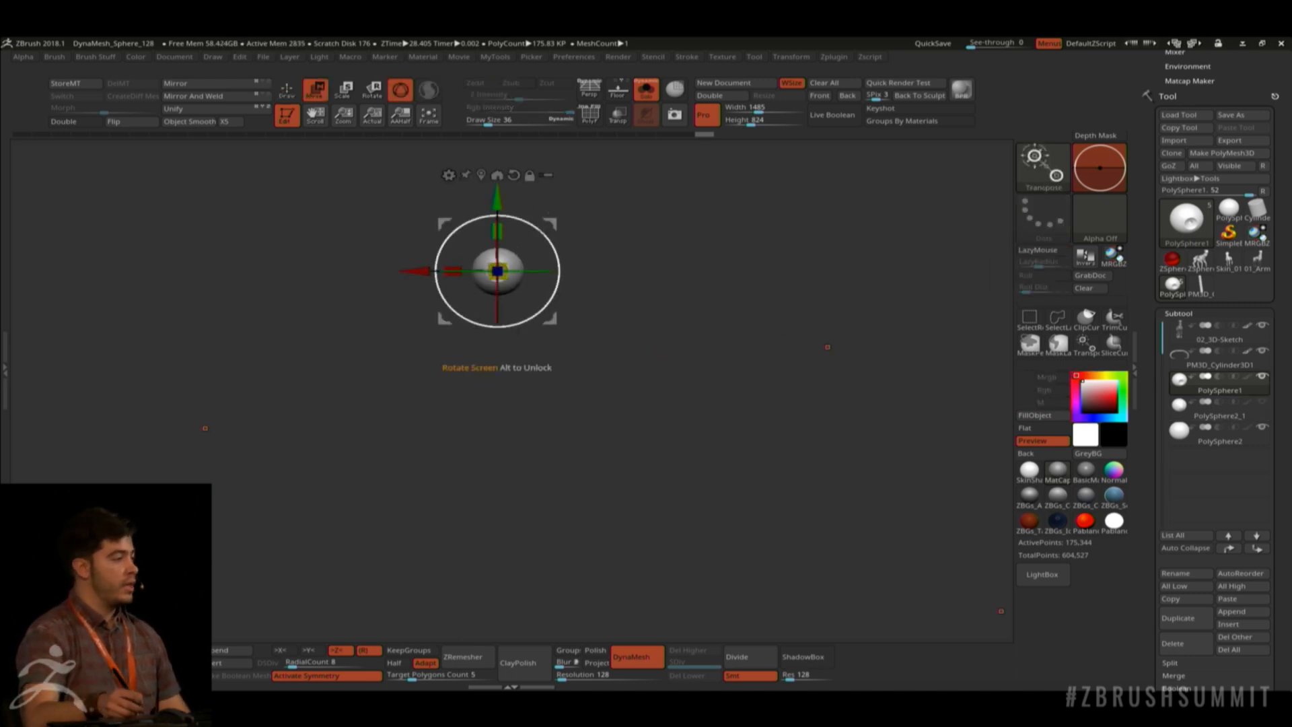
pyautogui.click(311, 677)
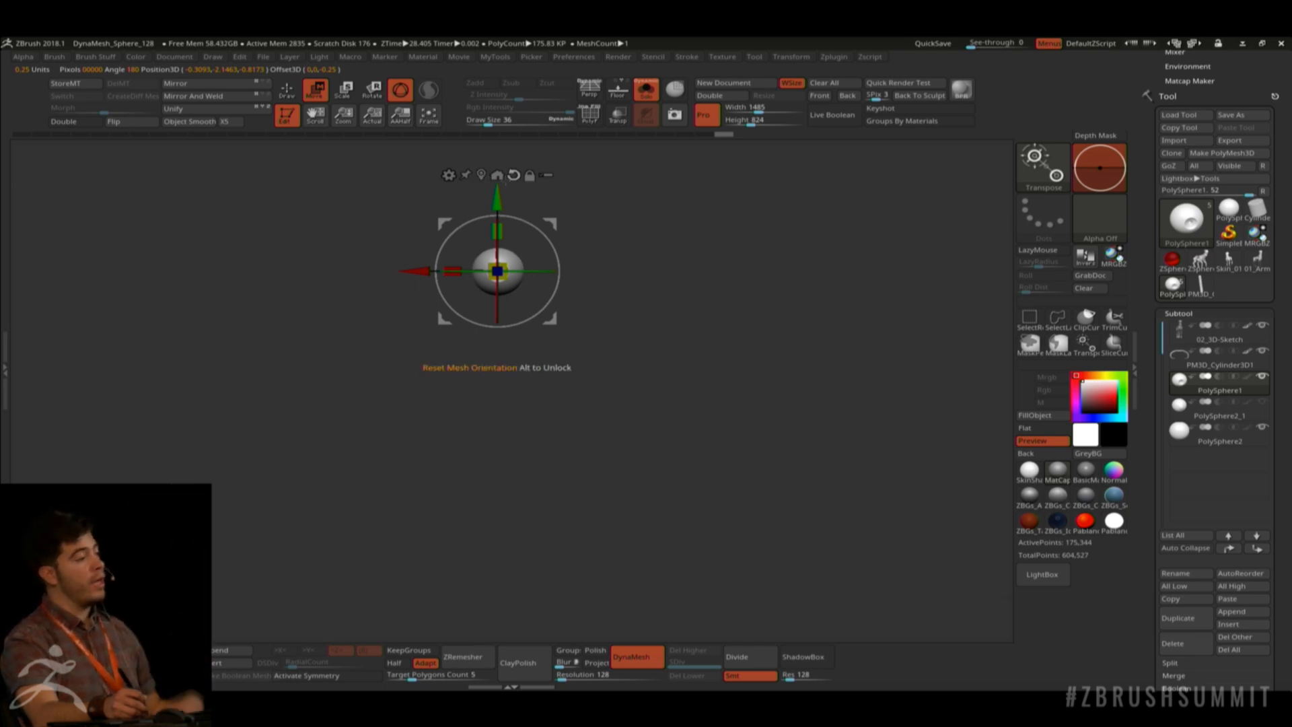
pyautogui.click(498, 175)
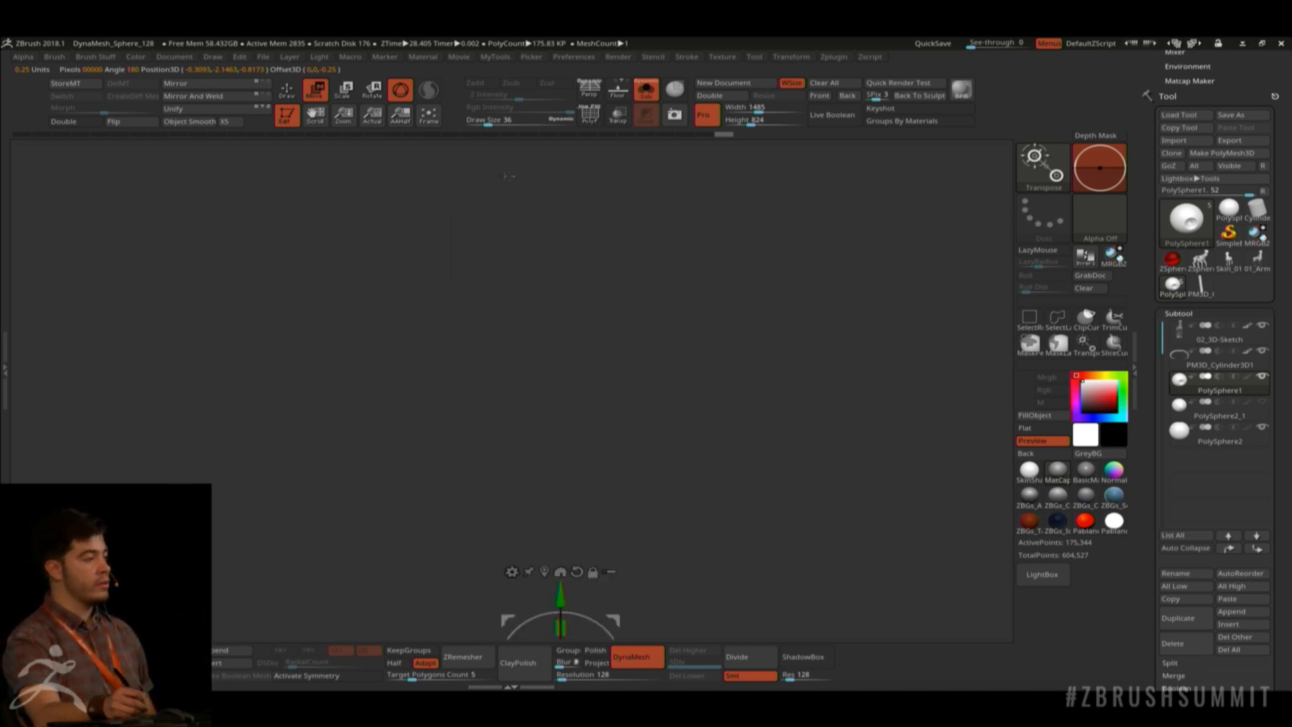
pyautogui.moveTo(703, 498)
pyautogui.keyDown('alt'); pyautogui.mouseDown()
pyautogui.moveTo(738, 339)
pyautogui.moveTo(747, 437)
pyautogui.moveTo(778, 491)
pyautogui.moveTo(815, 316)
pyautogui.moveTo(774, 427)
pyautogui.mouseUp(); pyautogui.keyUp('alt')
pyautogui.press('q')
# Reactivate the radial symmetry and set the Standard brush's draw size to 10.
pyautogui.click(328, 676)
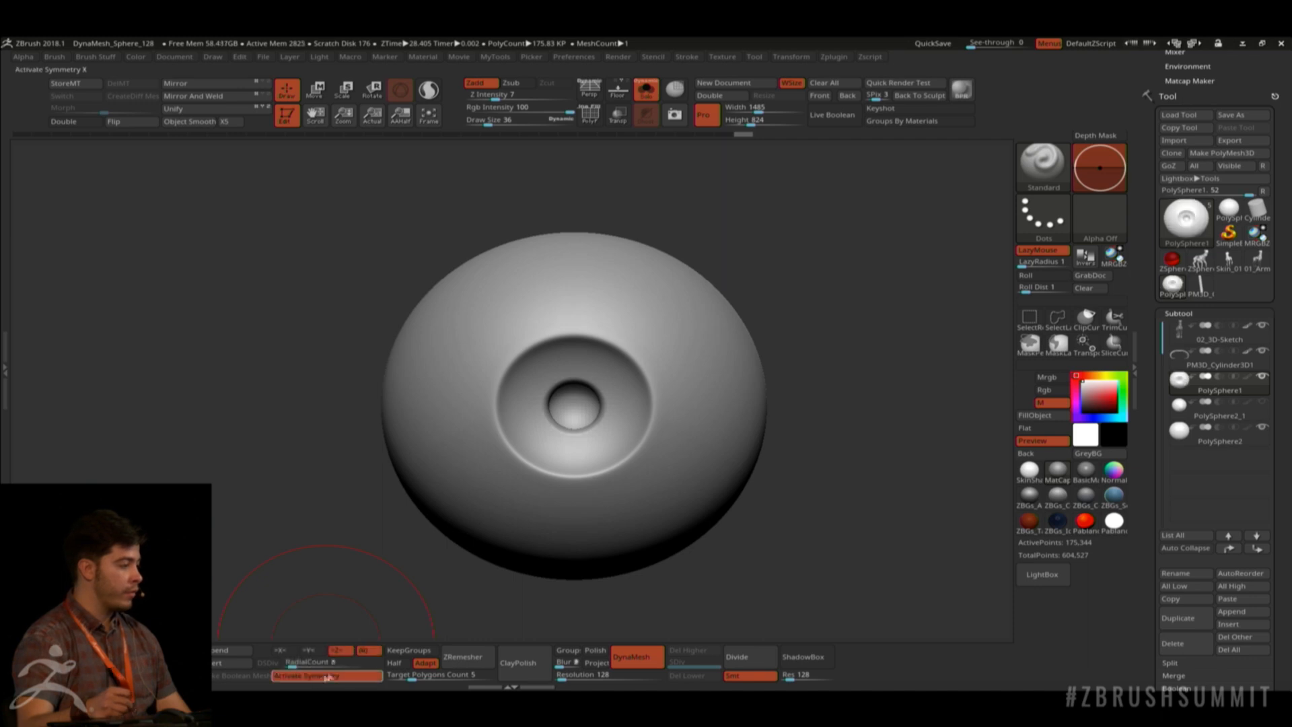
pyautogui.press('space')
pyautogui.moveTo(612, 370); pyautogui.dragTo(603, 370)
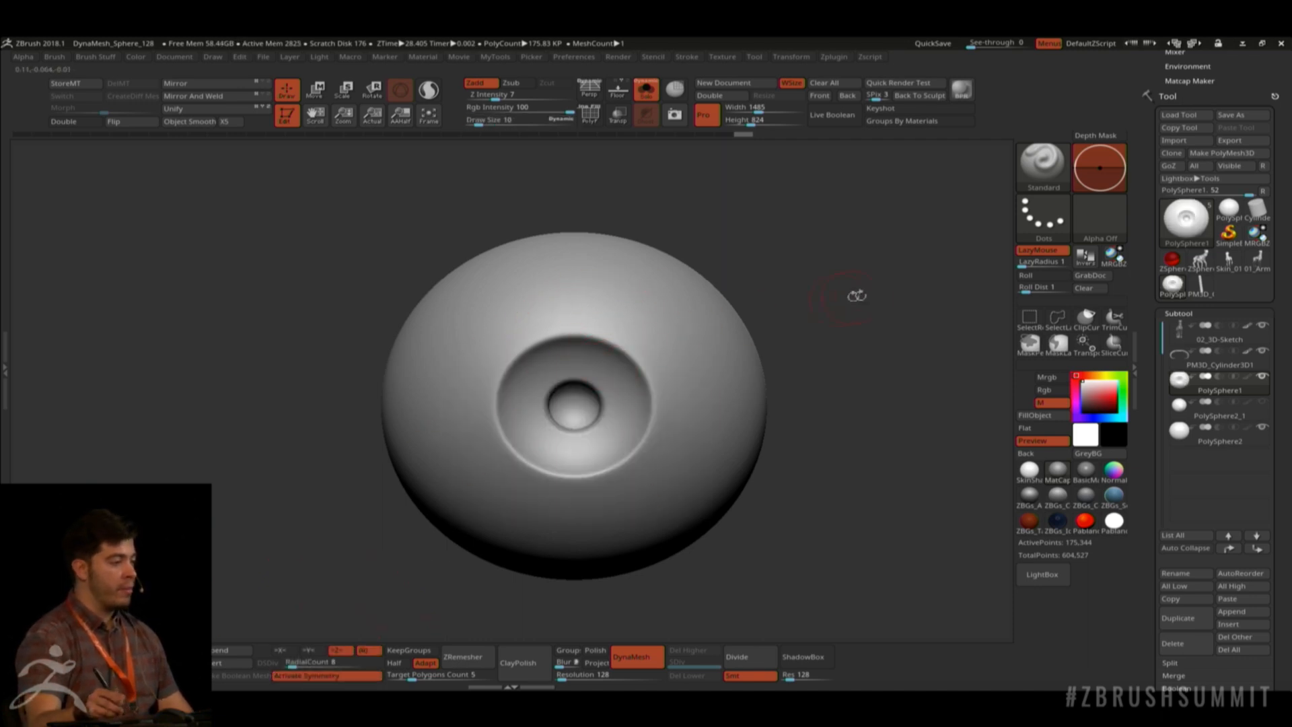
# Show the wireframe briefly to examine the mesh density around the iris recess and pupil.
pyautogui.keyDown('alt'); pyautogui.moveTo(856, 296); pyautogui.dragTo(858, 419); pyautogui.keyUp('alt')
pyautogui.keyDown('alt'); pyautogui.moveTo(685, 333); pyautogui.dragTo(653, 321, button='right'); pyautogui.keyUp('alt')
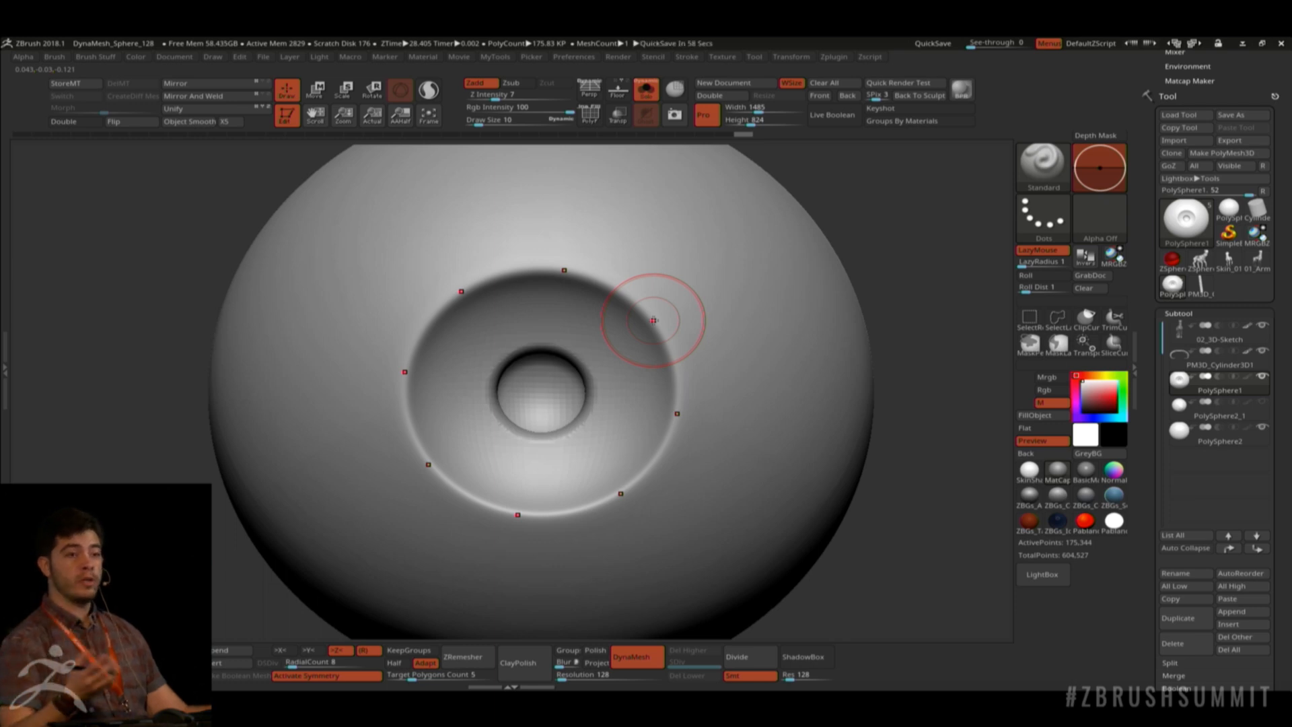
pyautogui.hotkey('shift', 'f')
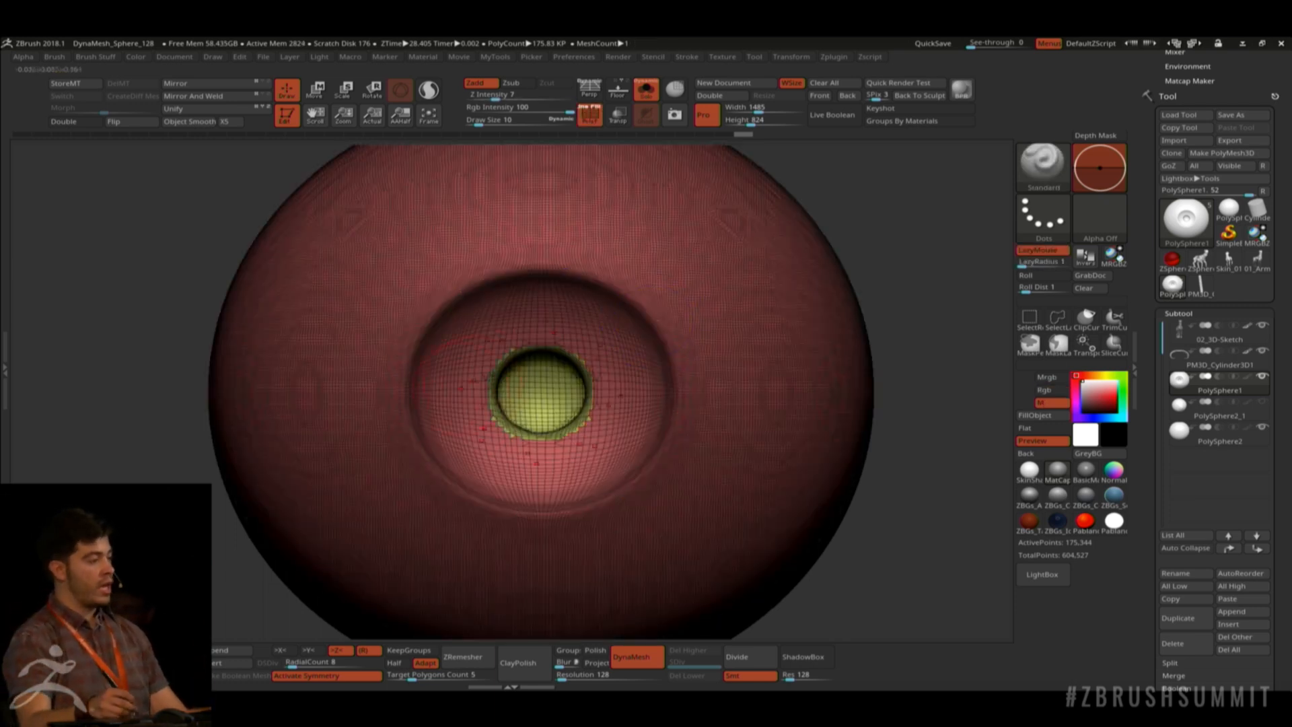
pyautogui.hotkey('shift', 'f')
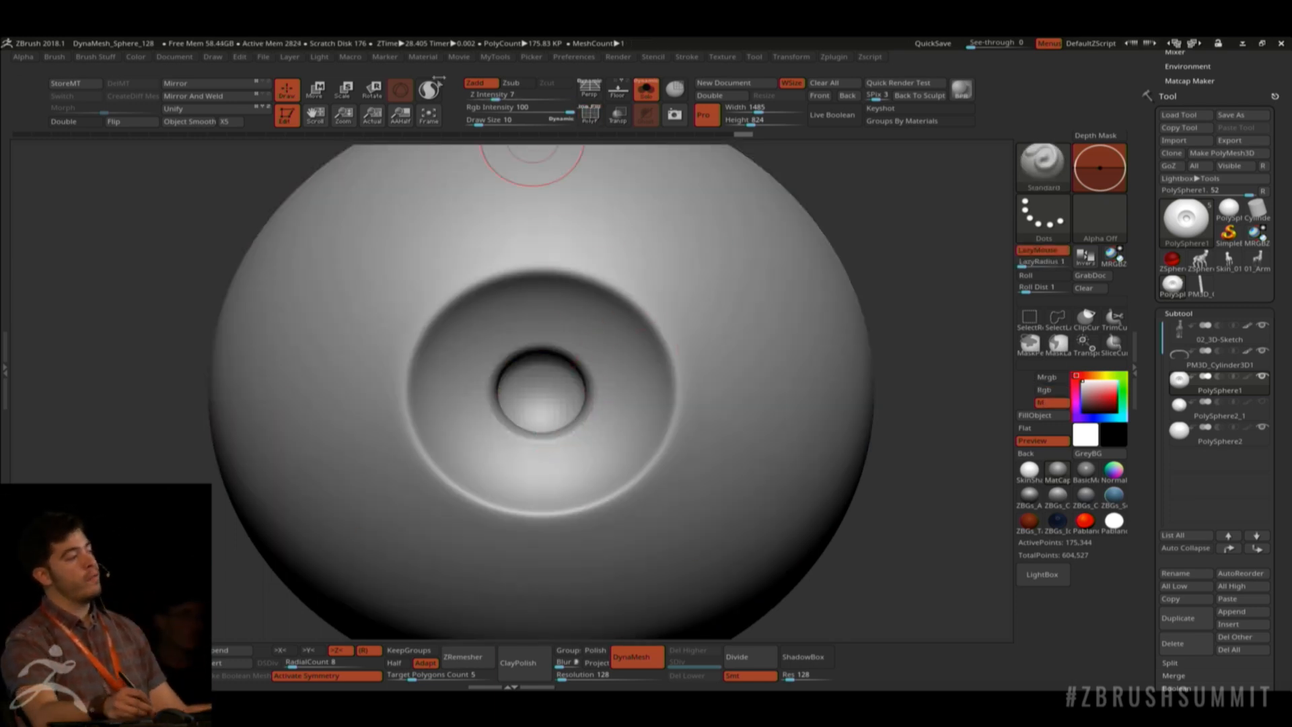
# Enable Sculptris Pro and set the Standard brush's draw size to 4.
pyautogui.click(429, 92)
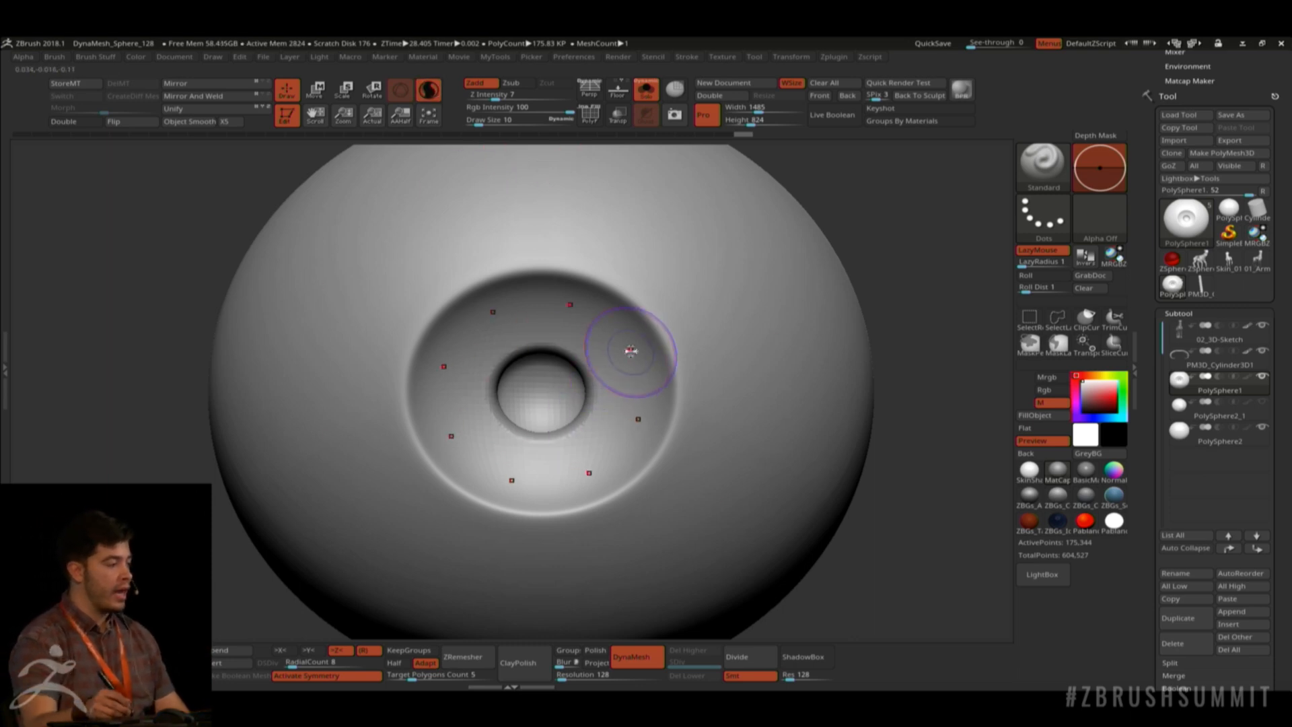
pyautogui.press('space')
pyautogui.moveTo(627, 350); pyautogui.dragTo(643, 316)
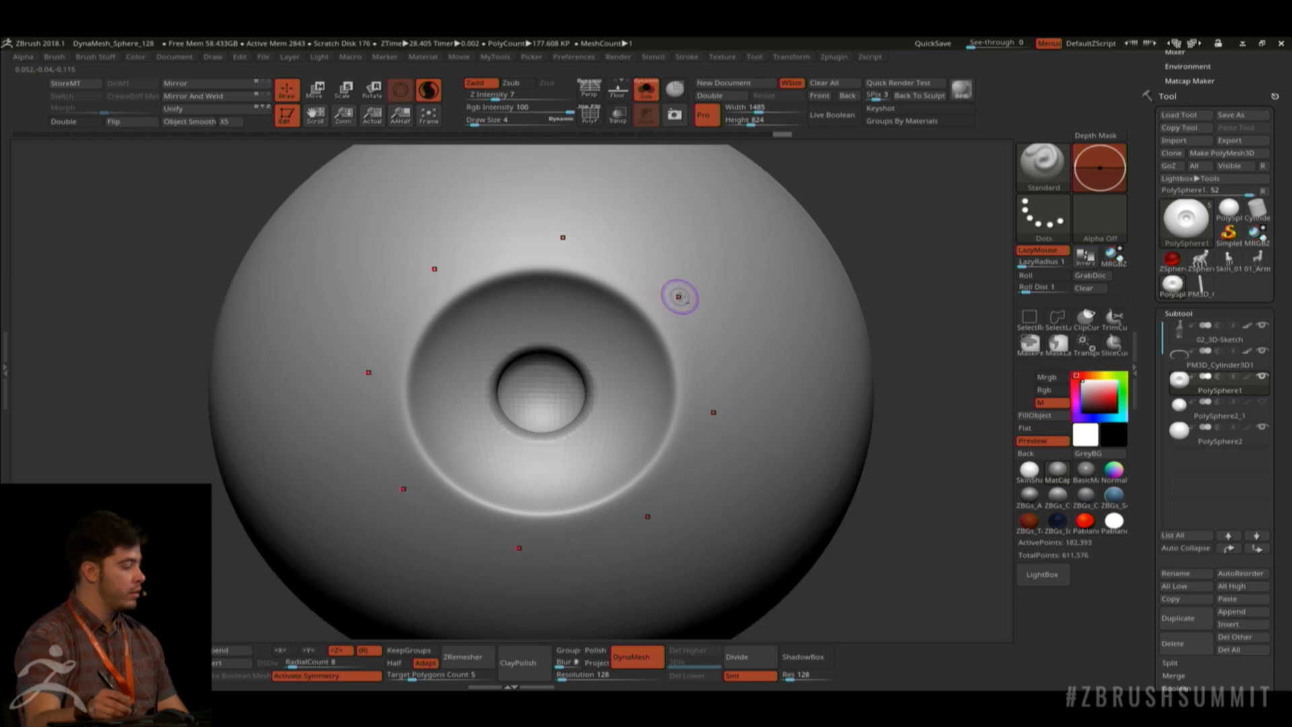
# Switch to the Clay brush, examine the tessellation of a test stroke in the iris recess, and undo the stroke.
pyautogui.press('b')
pyautogui.click(729, 139)
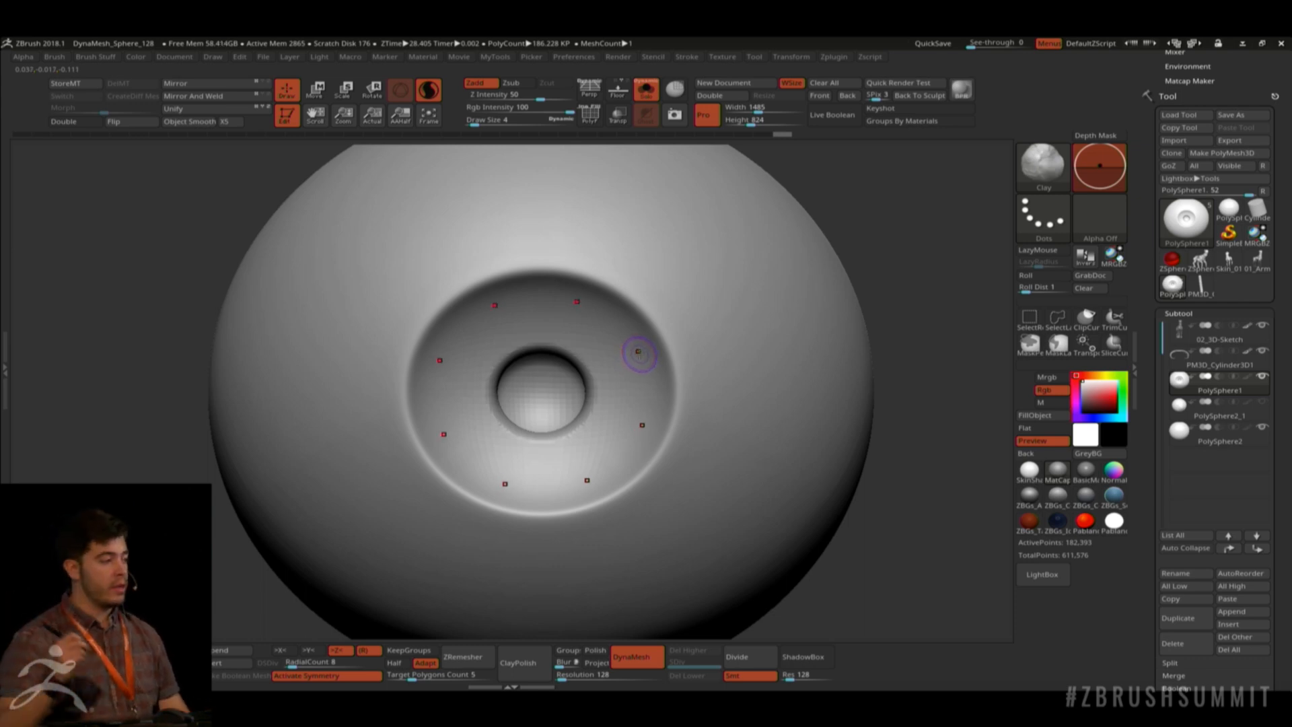
pyautogui.hotkey('shift', 'f')
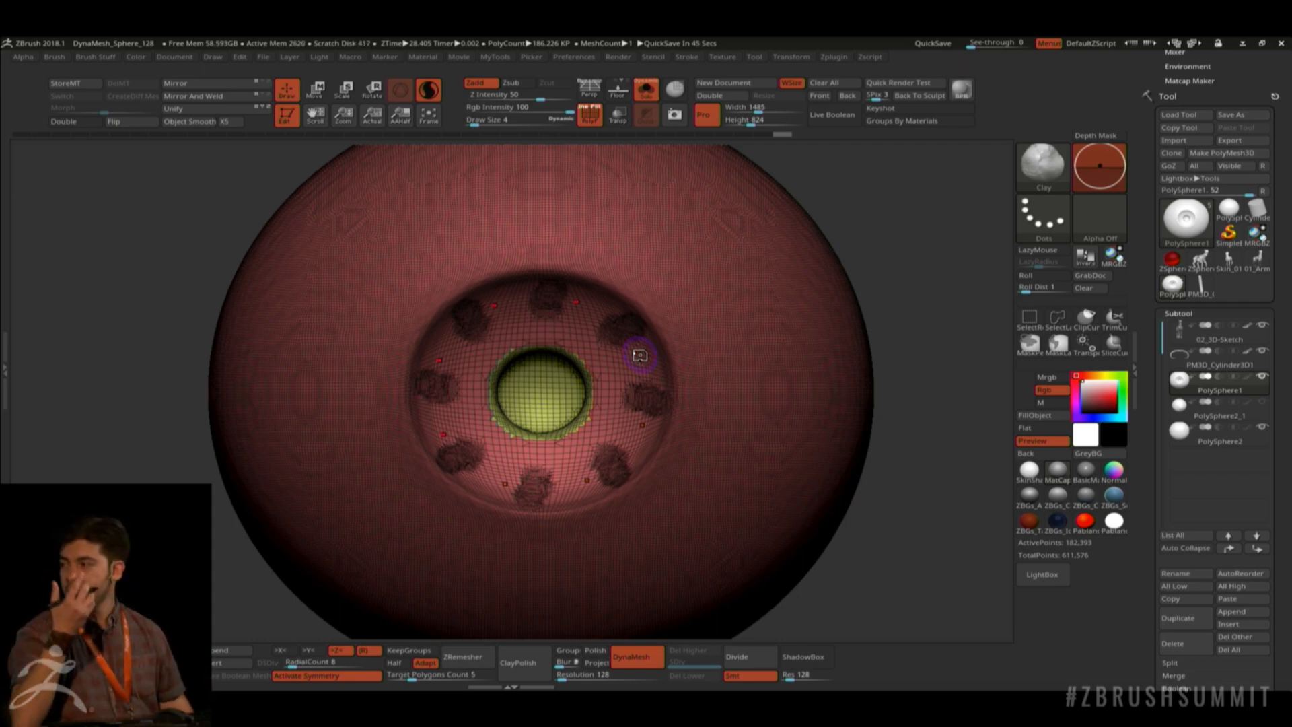
pyautogui.hotkey('shift', 'f')
pyautogui.hotkey('ctrl', 'z')
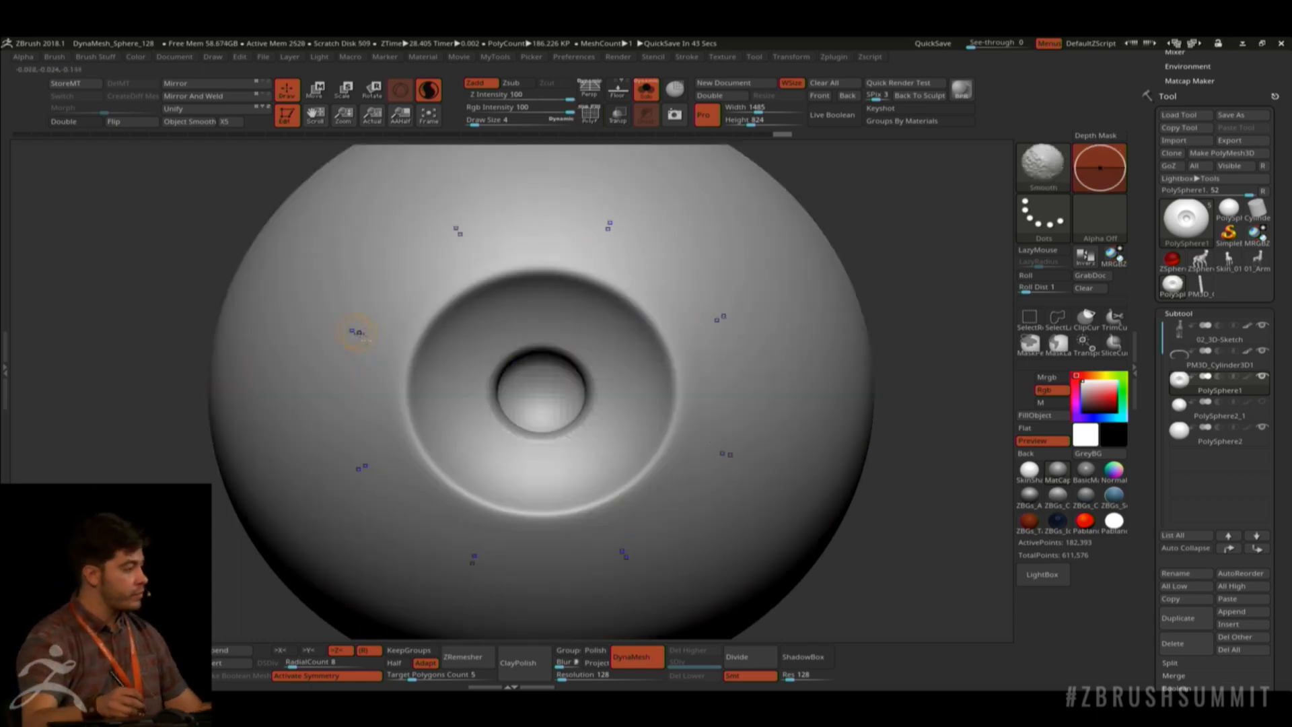
# Sculpt raised fibres radiating from the pupil across the iris recess with the Clay brush and eight-fold radial symmetry.
pyautogui.moveTo(651, 328)
pyautogui.mouseDown()
pyautogui.moveTo(629, 346)
pyautogui.moveTo(636, 332)
pyautogui.moveTo(609, 337)
pyautogui.mouseUp()
pyautogui.hotkey('ctrl', 'z')
pyautogui.moveTo(611, 388); pyautogui.dragTo(639, 399)
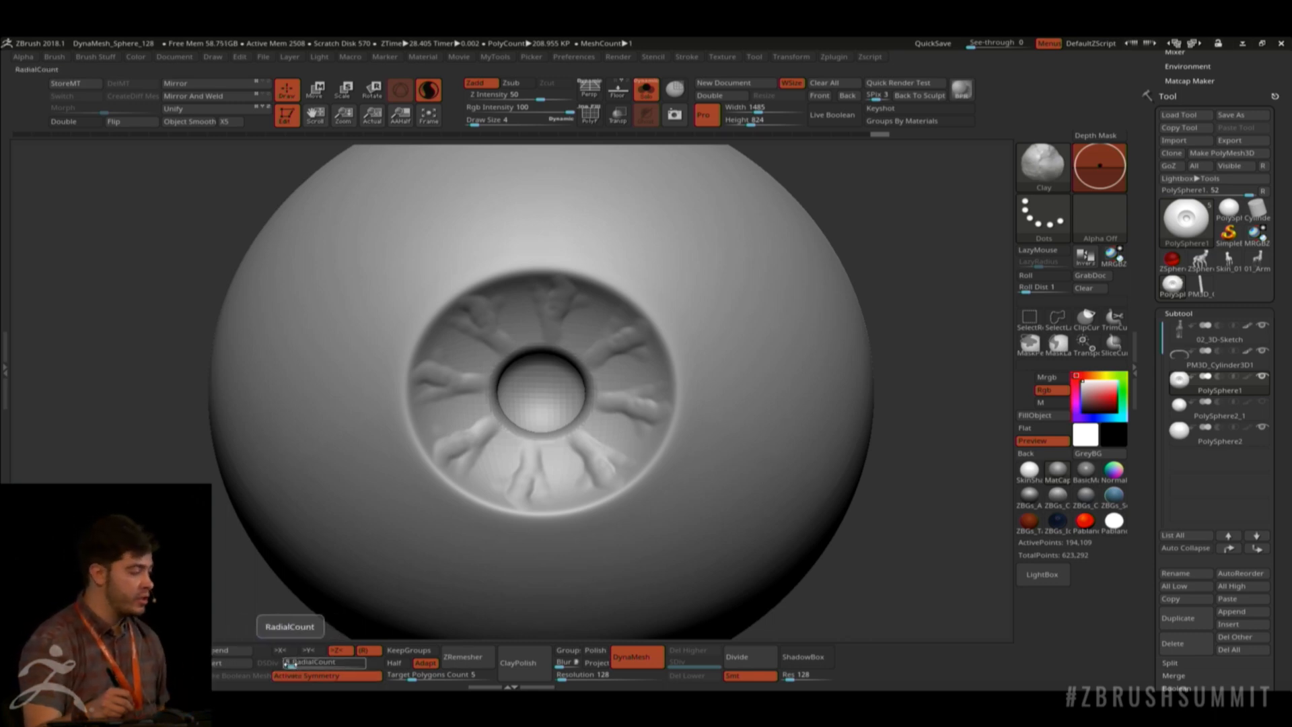
# Set the radial symmetry count to 4 and sculpt additional irregular ridges among the existing iris fibres.
pyautogui.click(292, 665)
pyautogui.write('4')
pyautogui.press('Return')
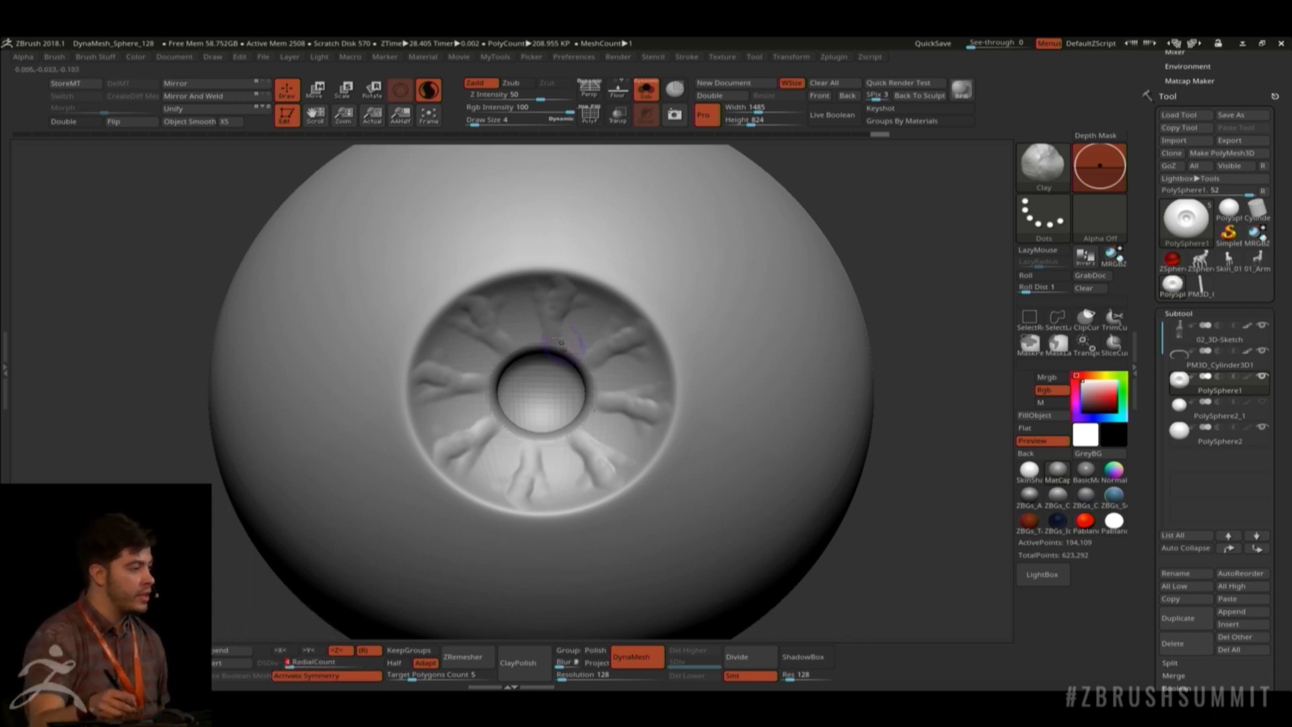
pyautogui.moveTo(635, 340); pyautogui.dragTo(581, 361)
pyautogui.click(289, 664)
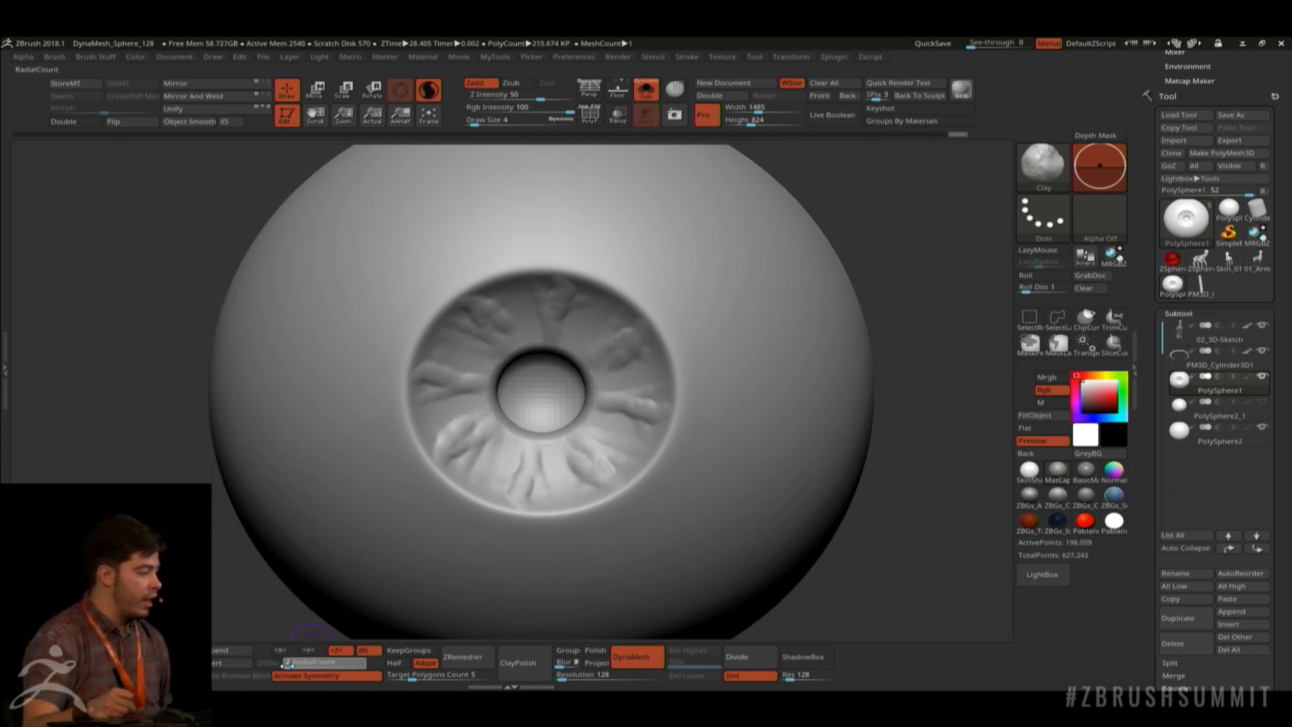
pyautogui.write('2')
pyautogui.click(289, 664)
pyautogui.write('4')
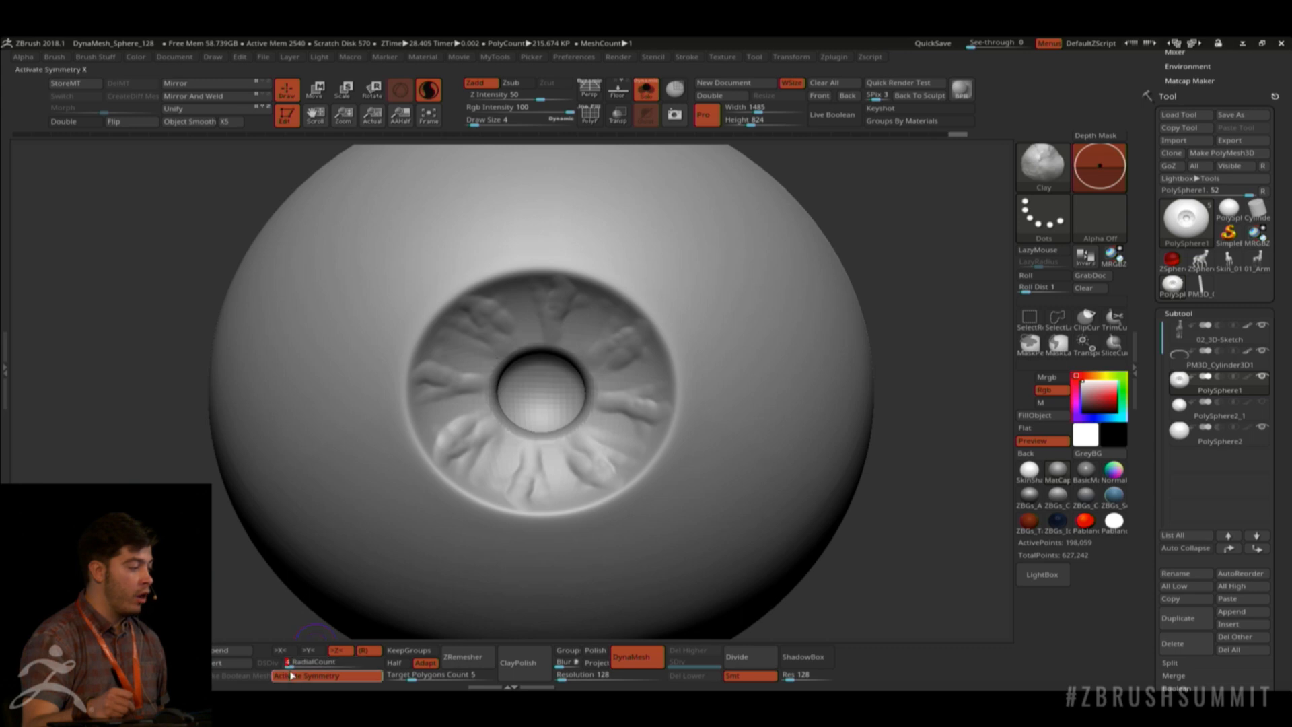
pyautogui.press('Return')
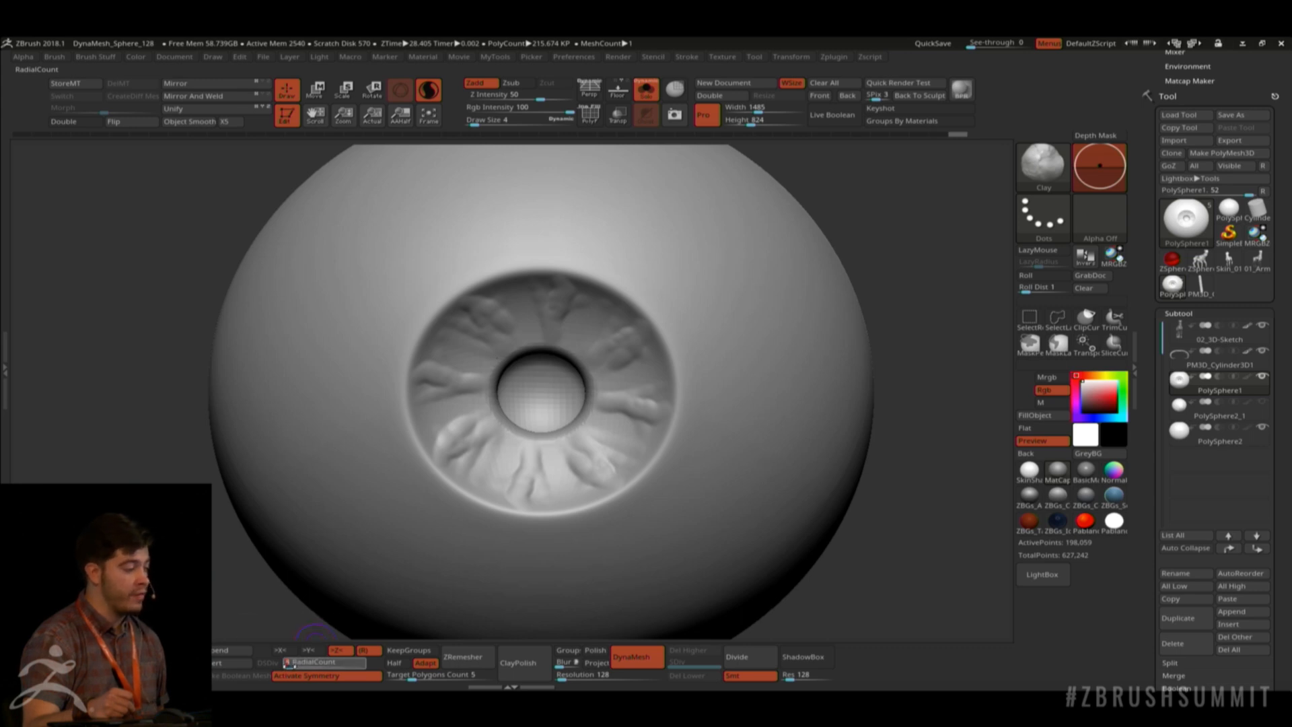
pyautogui.moveTo(597, 435)
pyautogui.mouseDown()
pyautogui.moveTo(605, 455)
pyautogui.moveTo(580, 455)
pyautogui.moveTo(597, 467)
pyautogui.moveTo(550, 464)
pyautogui.moveTo(562, 499)
pyautogui.mouseUp()
pyautogui.moveTo(529, 443); pyautogui.dragTo(499, 471)
# Leave Solo mode to show the whole creature with the eyeball, and view it from the side.
pyautogui.moveTo(903, 424)
pyautogui.keyDown('alt'); pyautogui.mouseDown()
pyautogui.moveTo(915, 379)
pyautogui.moveTo(675, 320)
pyautogui.mouseUp(); pyautogui.keyUp('alt')
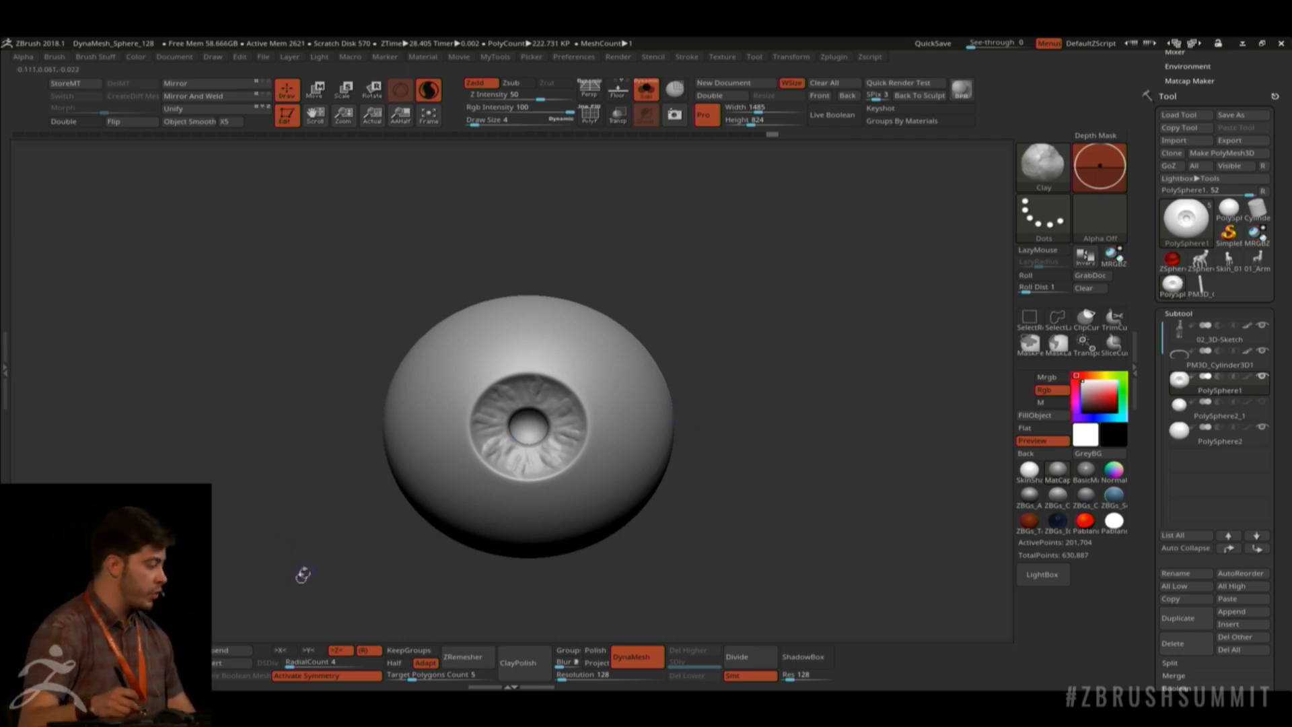
pyautogui.keyDown('alt'); pyautogui.moveTo(768, 529); pyautogui.dragTo(702, 336); pyautogui.keyUp('alt')
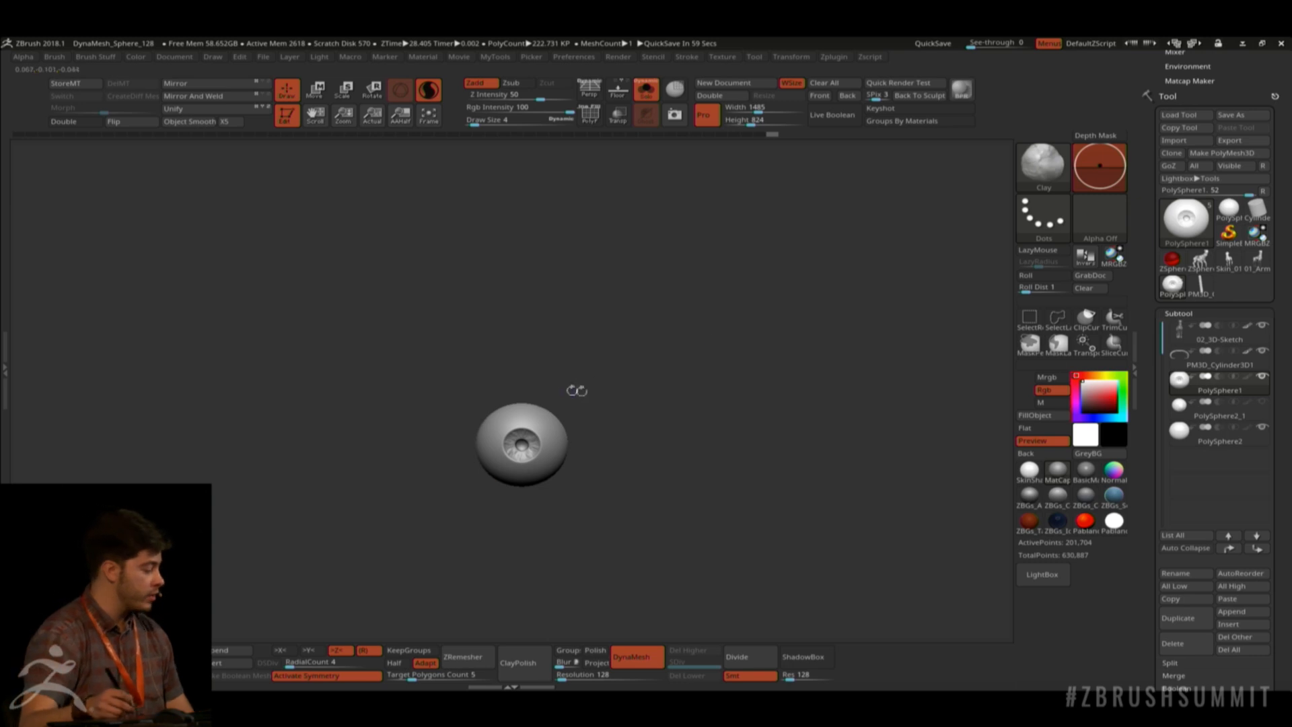
pyautogui.press('w')
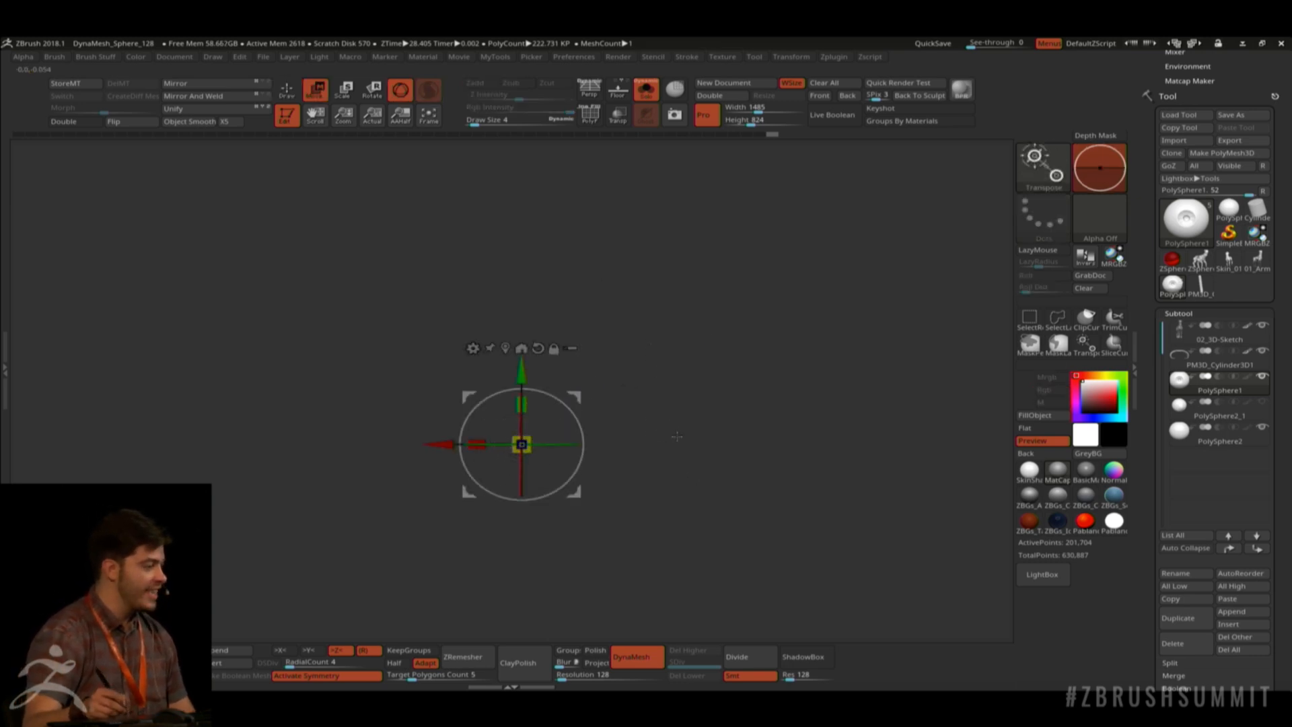
pyautogui.keyDown('alt'); pyautogui.moveTo(661, 428); pyautogui.dragTo(663, 410); pyautogui.keyUp('alt')
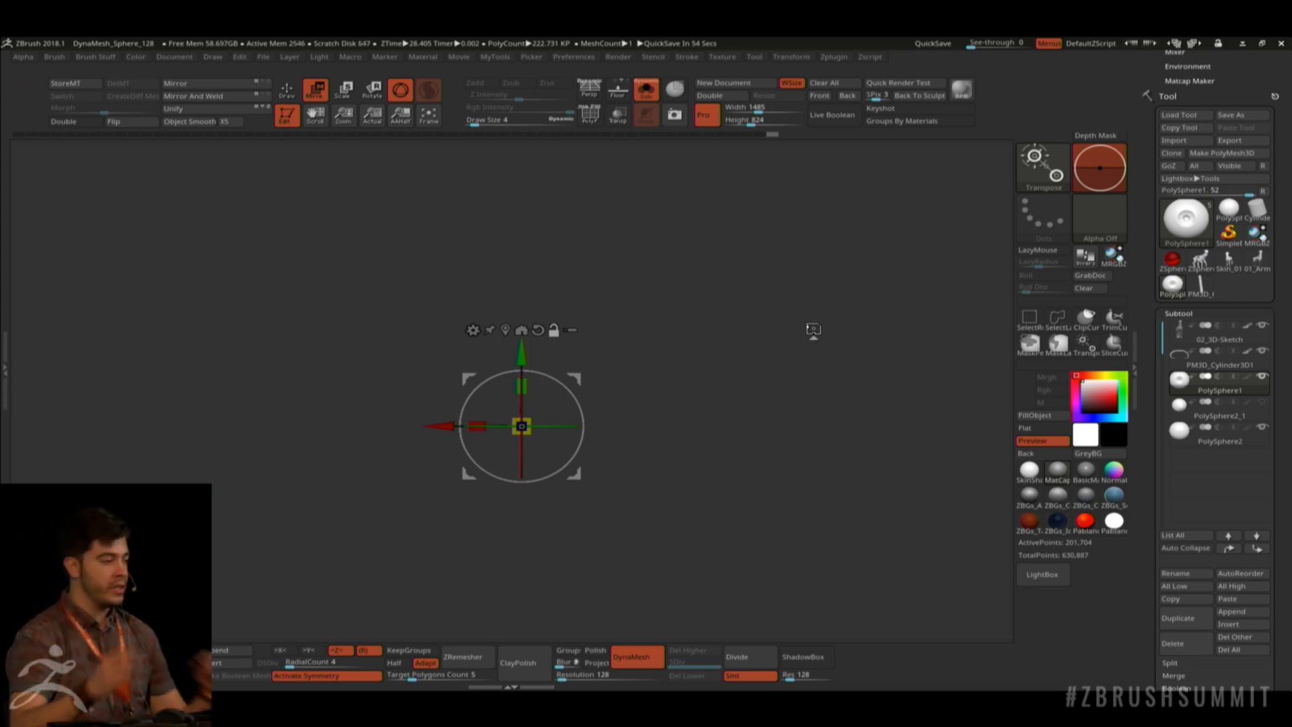
pyautogui.press('q')
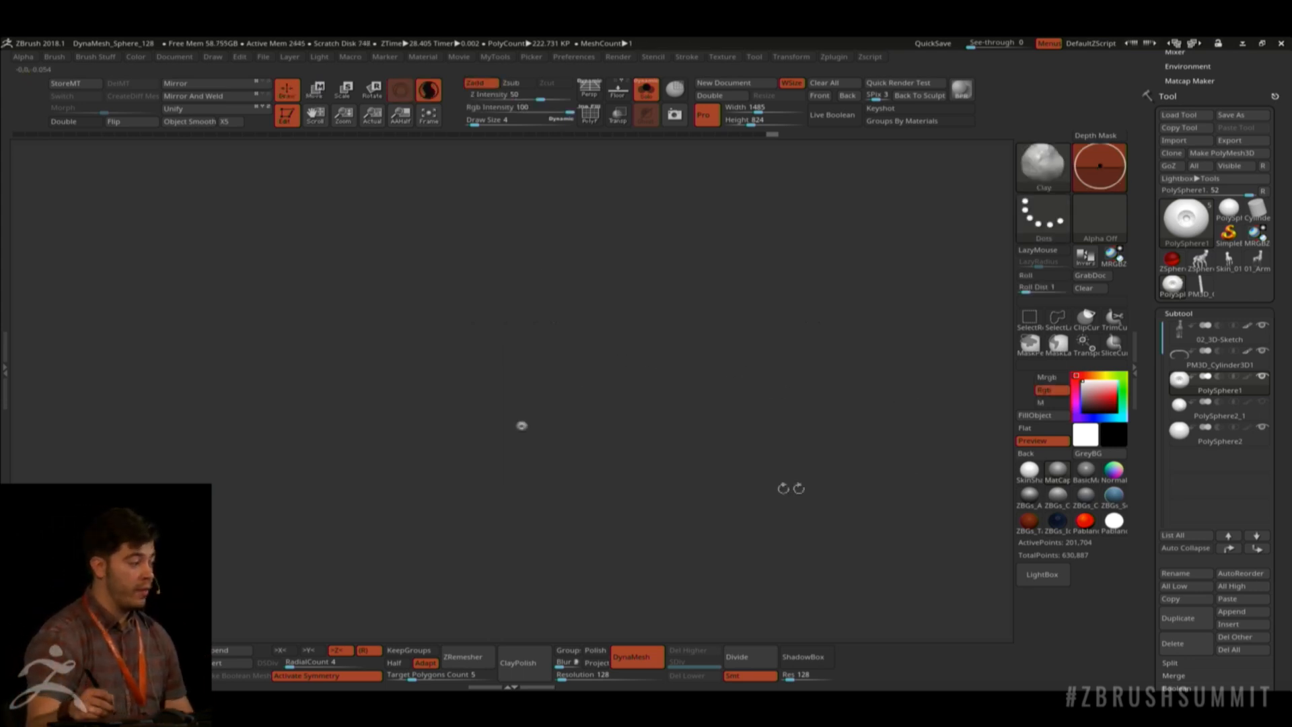
pyautogui.hotkey('alt', 'shift', 's')
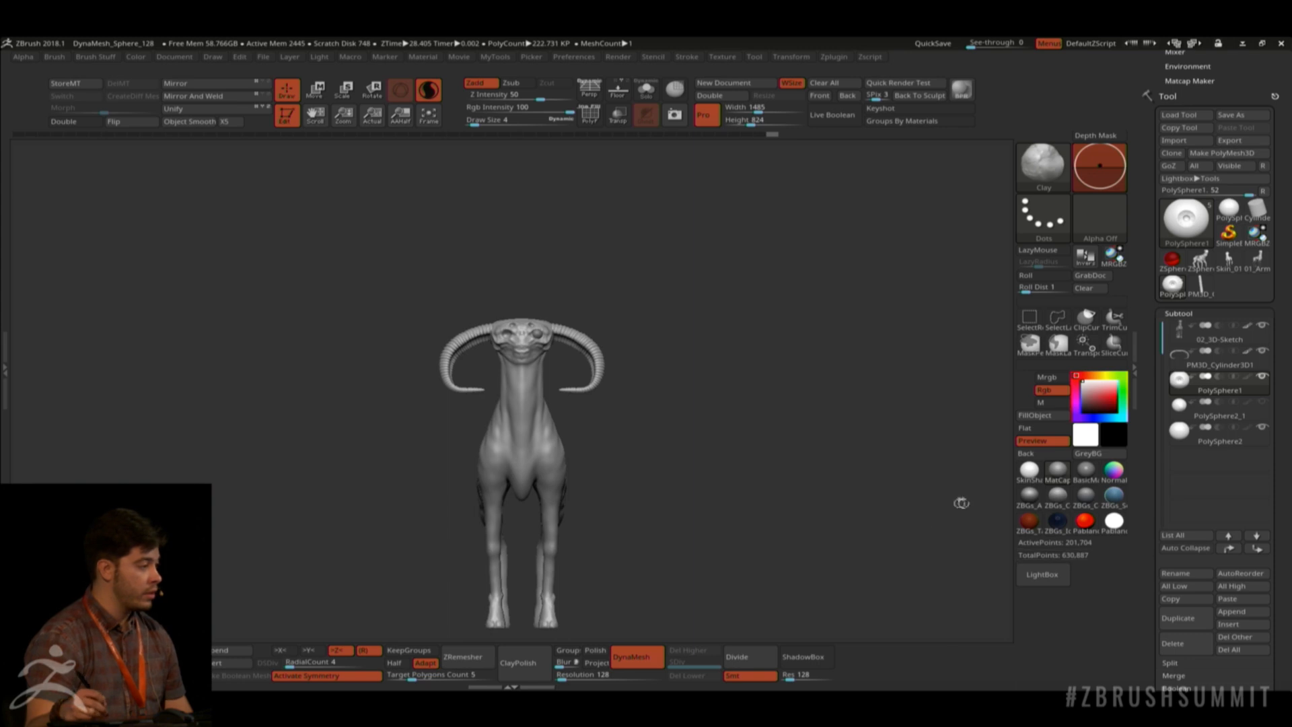
pyautogui.hotkey('alt', 'shift', 's')
pyautogui.hotkey('alt', 'shift', 's')
pyautogui.moveTo(735, 425); pyautogui.dragTo(790, 415)
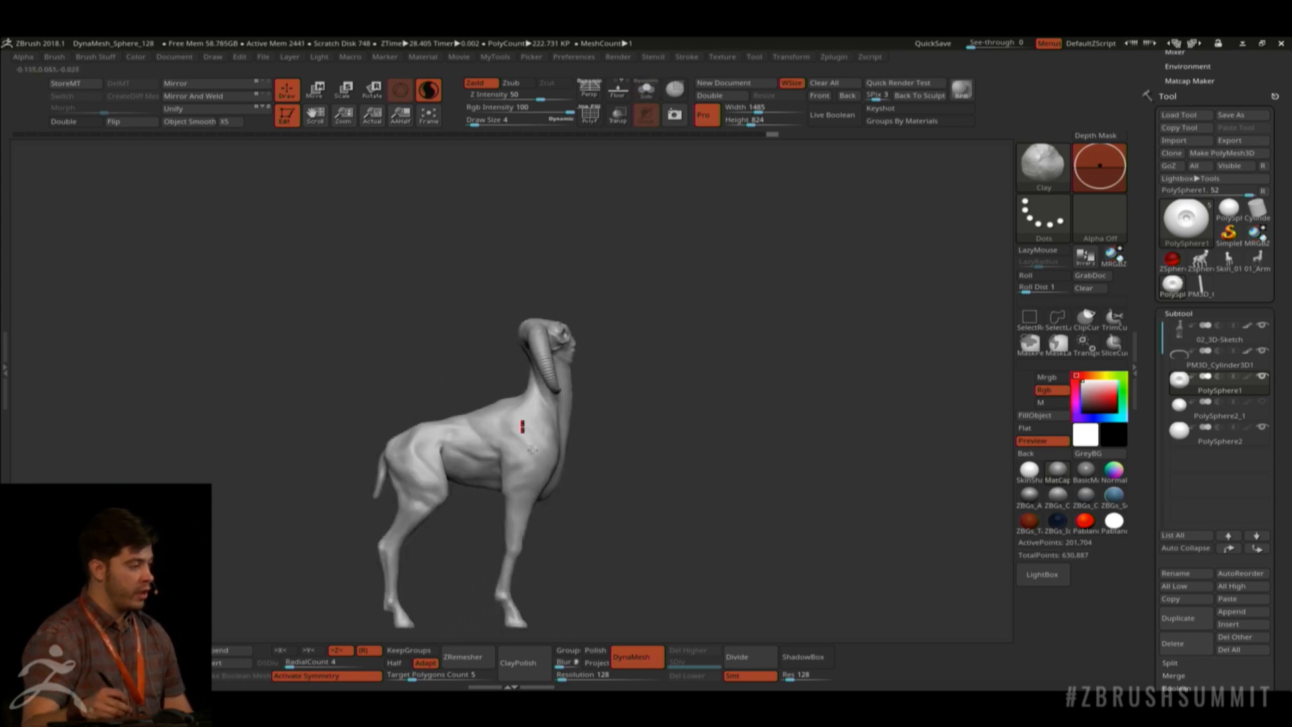
# Turn symmetry off and enable Array Mesh for the eyeball with Transpose, Lock Pos and Lock Size active.
pyautogui.click(311, 675)
pyautogui.moveTo(1145, 488); pyautogui.dragTo(1160, 351)
pyautogui.keyDown('shift'); pyautogui.click(1216, 341); pyautogui.keyUp('shift')
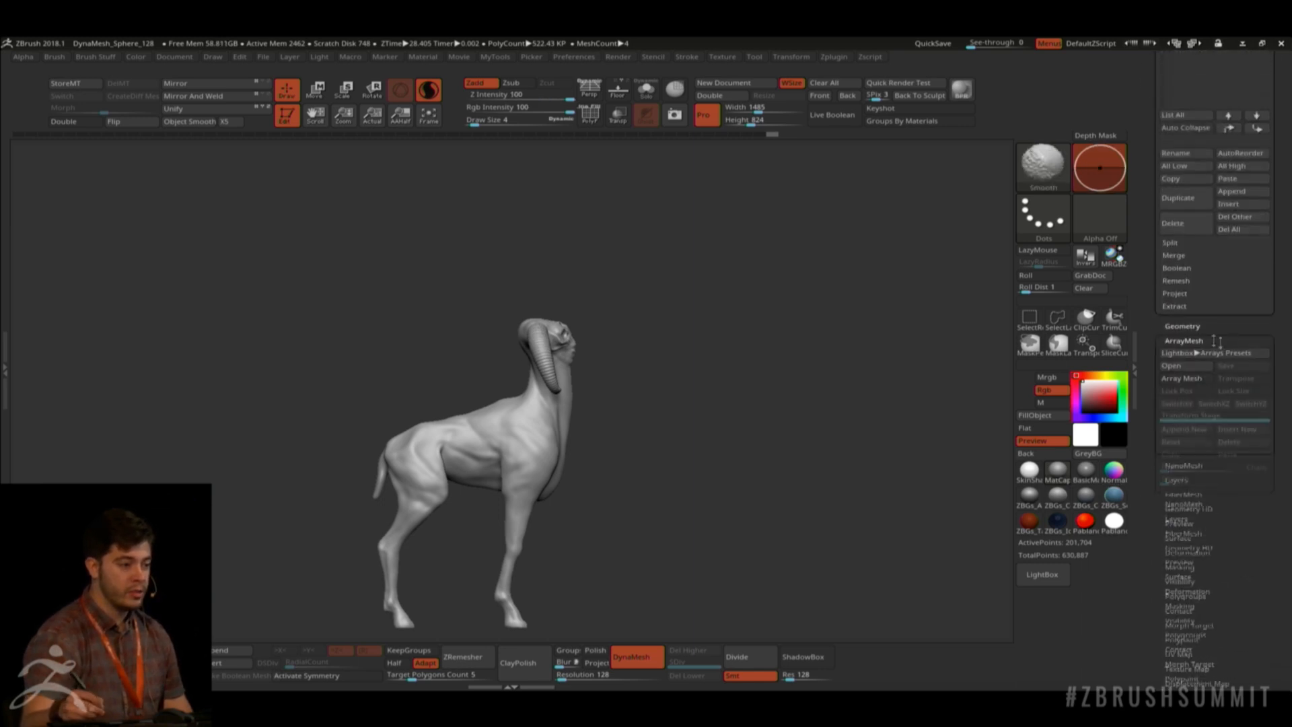
pyautogui.click(1183, 378)
pyautogui.click(1257, 381)
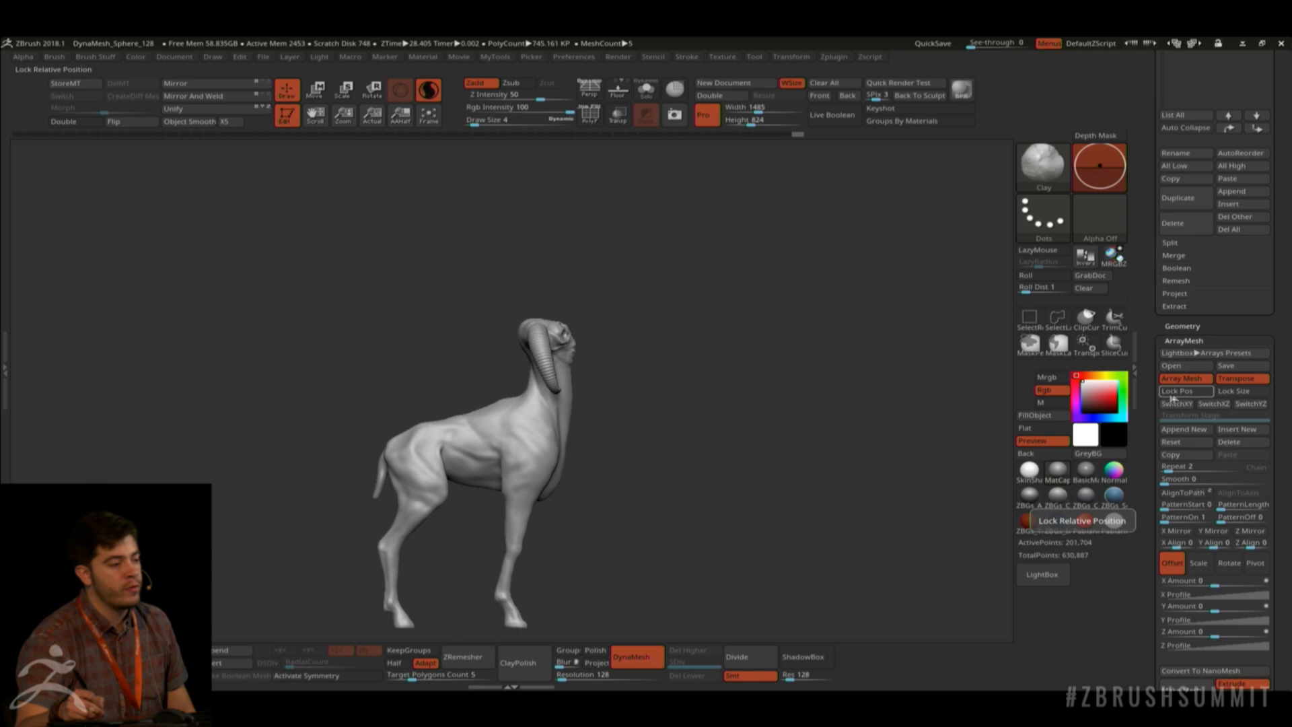
pyautogui.click(1174, 392)
pyautogui.click(1239, 391)
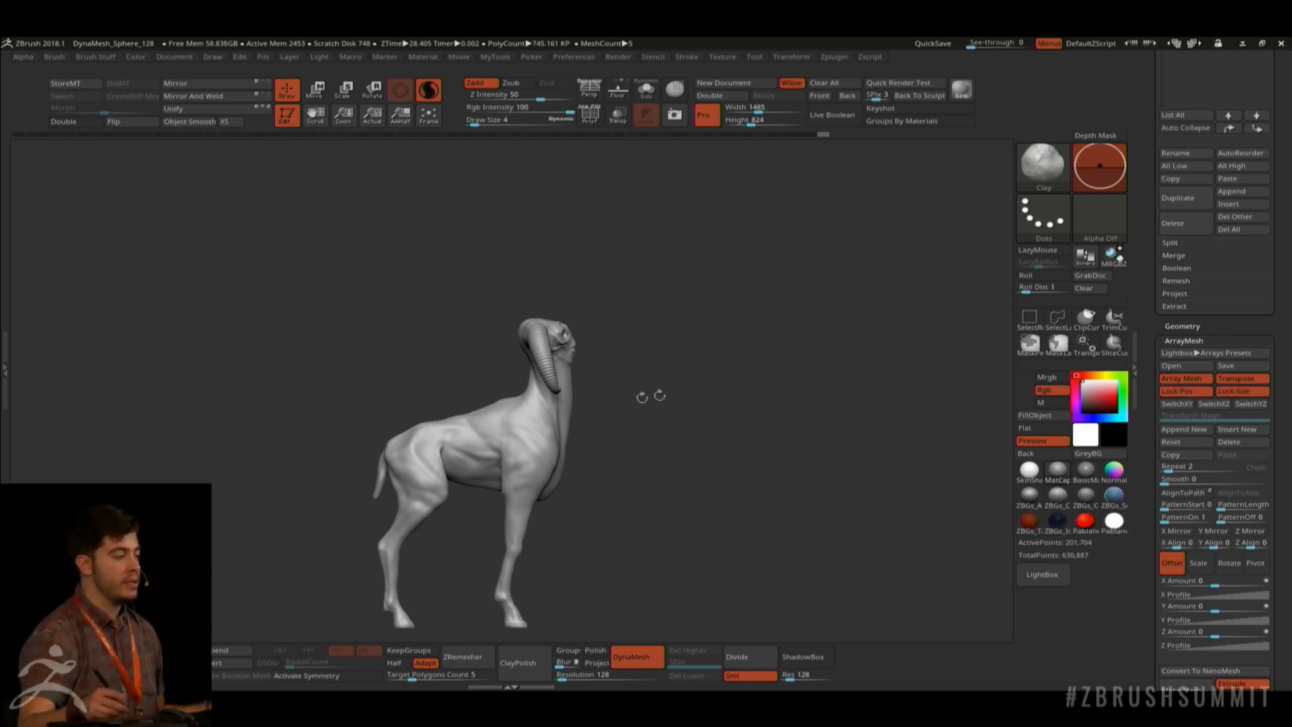
# Use the transpose line to move the array copy of the eye up to head height, about Y -17, Z -8.2.
pyautogui.press('w')
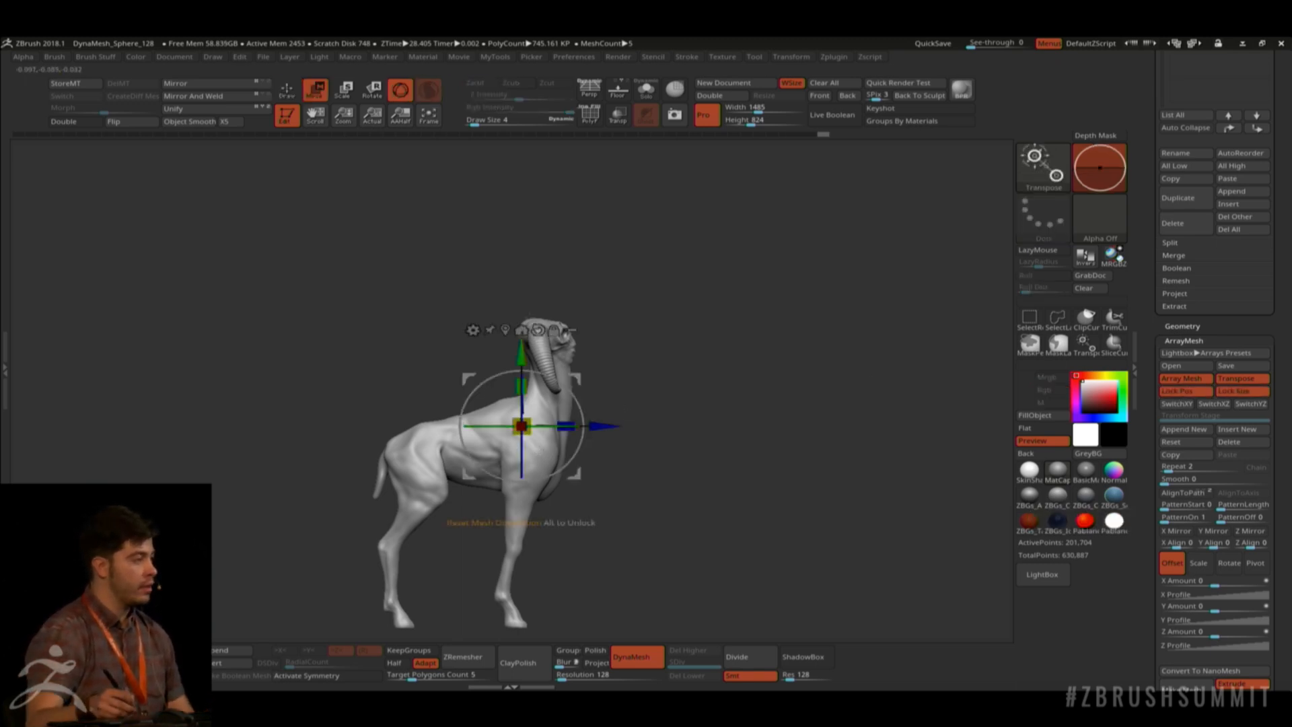
pyautogui.click(406, 96)
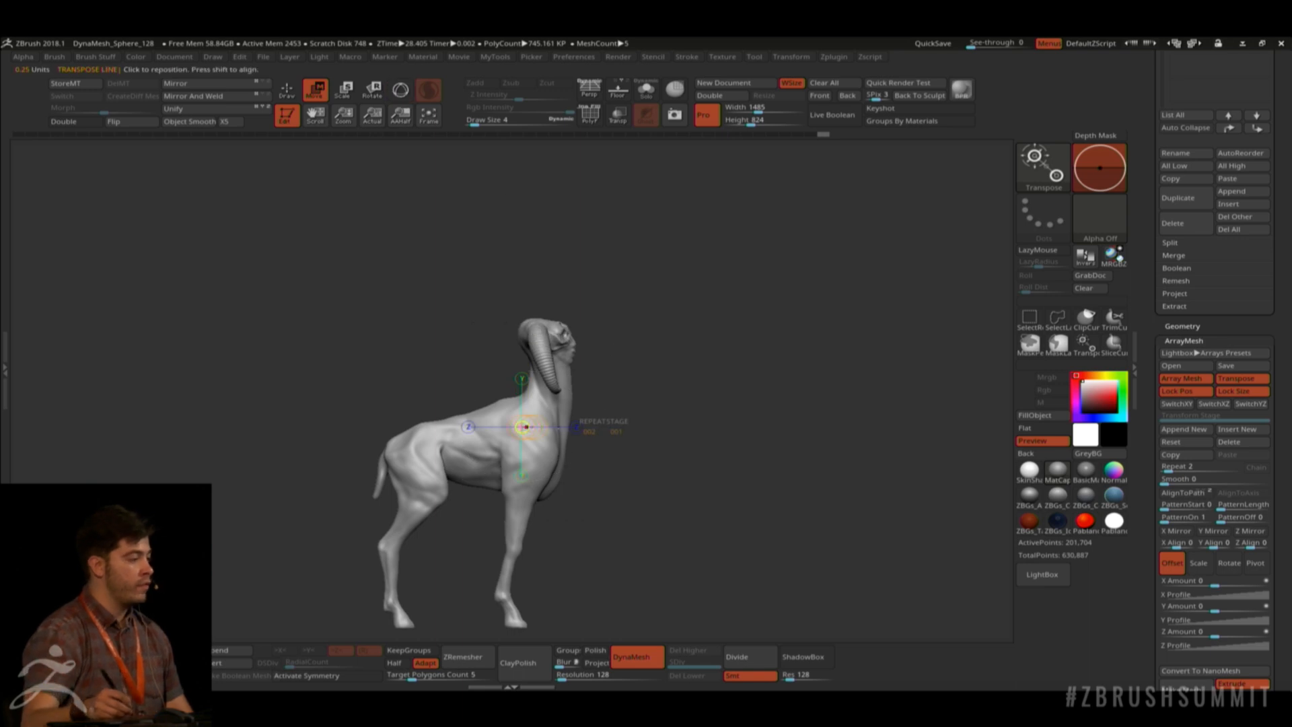
pyautogui.moveTo(528, 427); pyautogui.dragTo(677, 308)
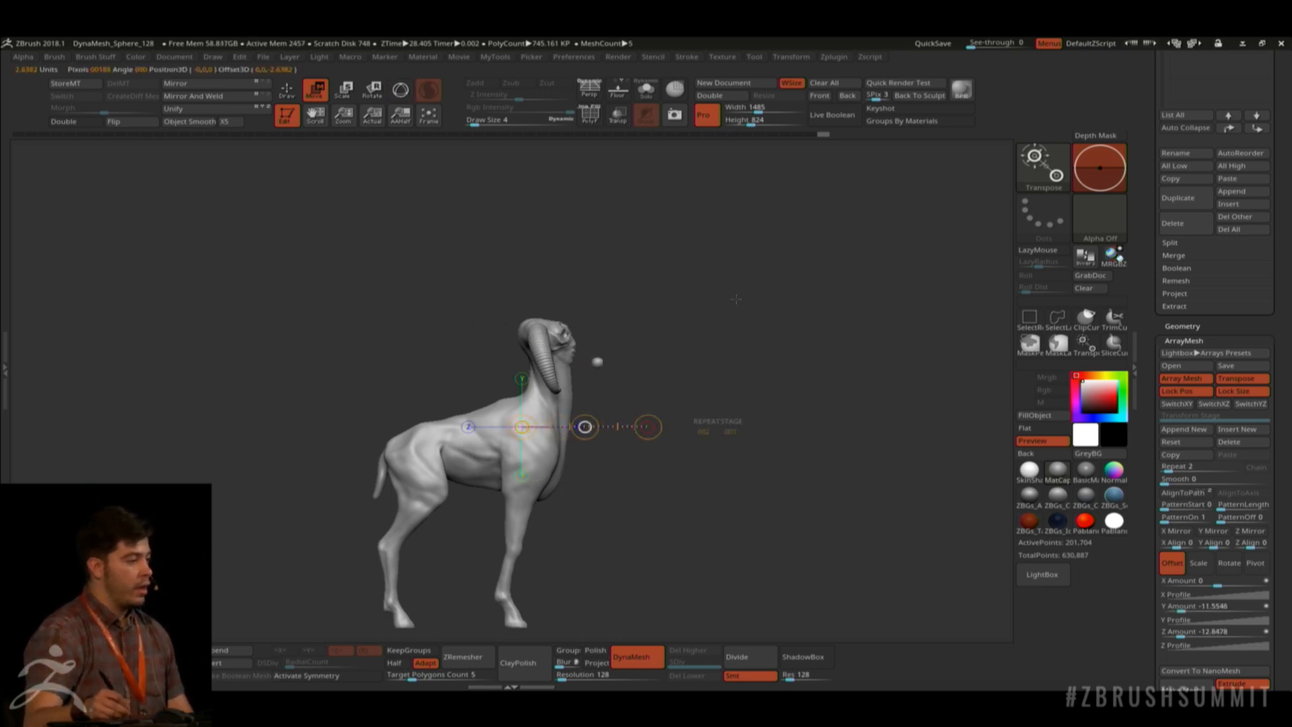
pyautogui.moveTo(753, 291); pyautogui.dragTo(679, 244)
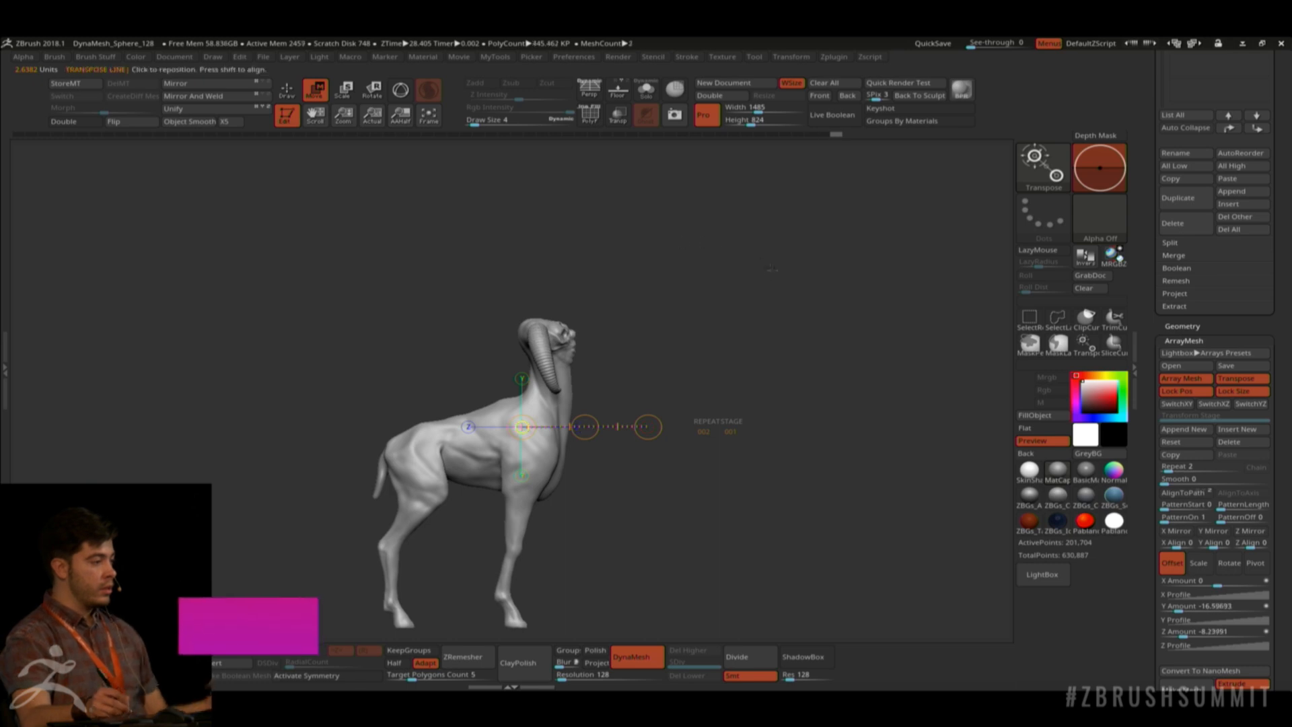
# From the front, move the array copy sideways over the creature's large eye socket, about X -2.7, Y -17.
pyautogui.moveTo(801, 283); pyautogui.dragTo(700, 293)
pyautogui.keyDown('alt'); pyautogui.moveTo(706, 337); pyautogui.dragTo(714, 472); pyautogui.keyUp('alt')
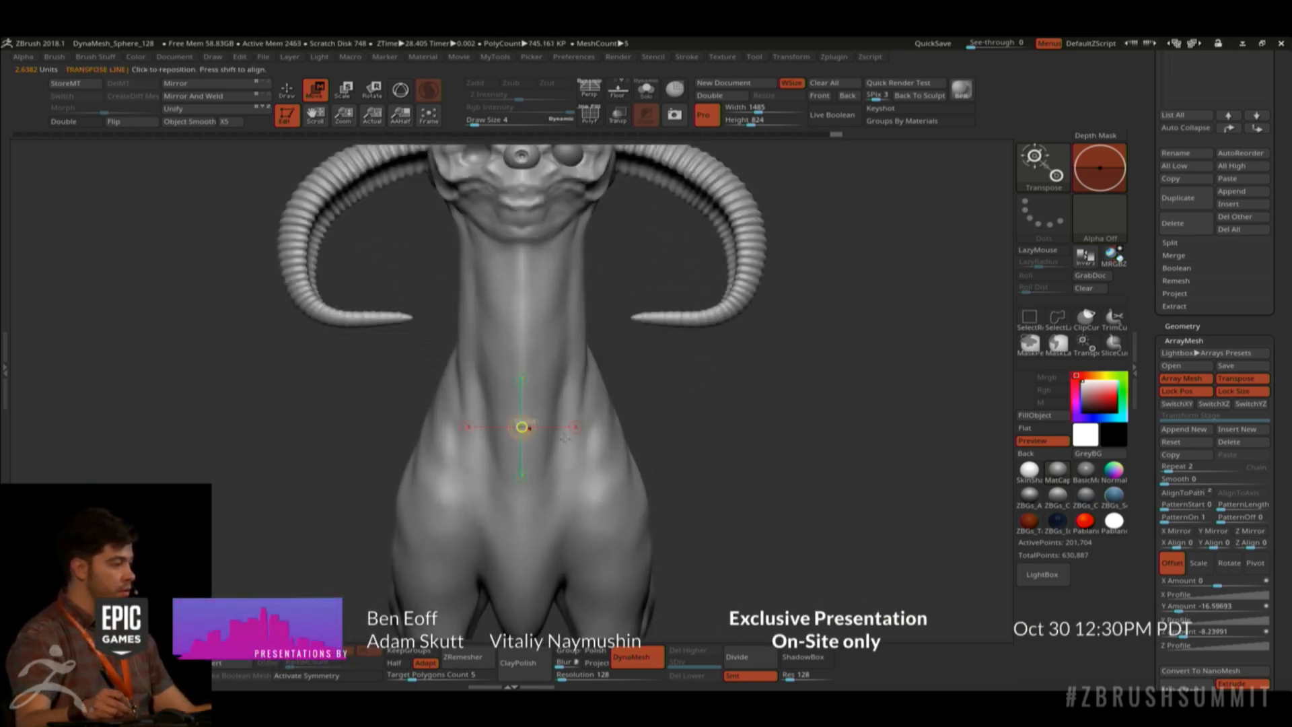
pyautogui.keyDown('alt'); pyautogui.moveTo(778, 352); pyautogui.dragTo(758, 458); pyautogui.keyUp('alt')
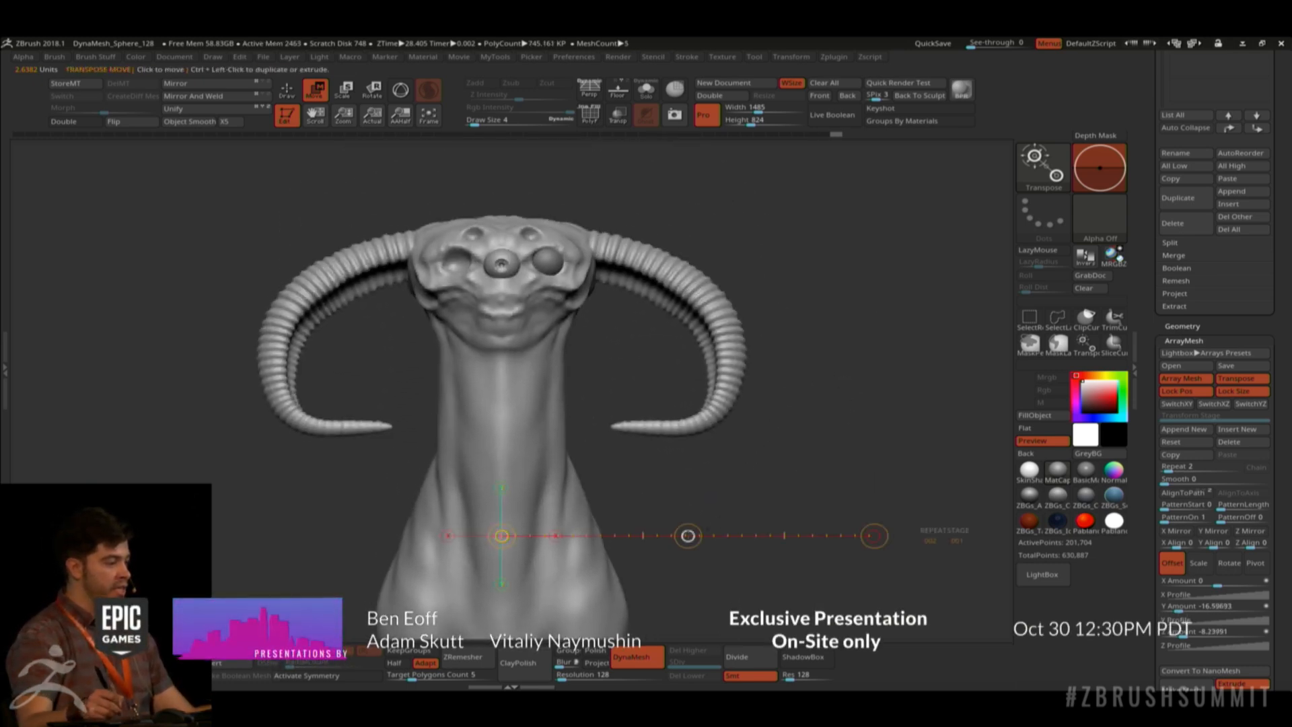
pyautogui.moveTo(688, 536); pyautogui.dragTo(589, 525)
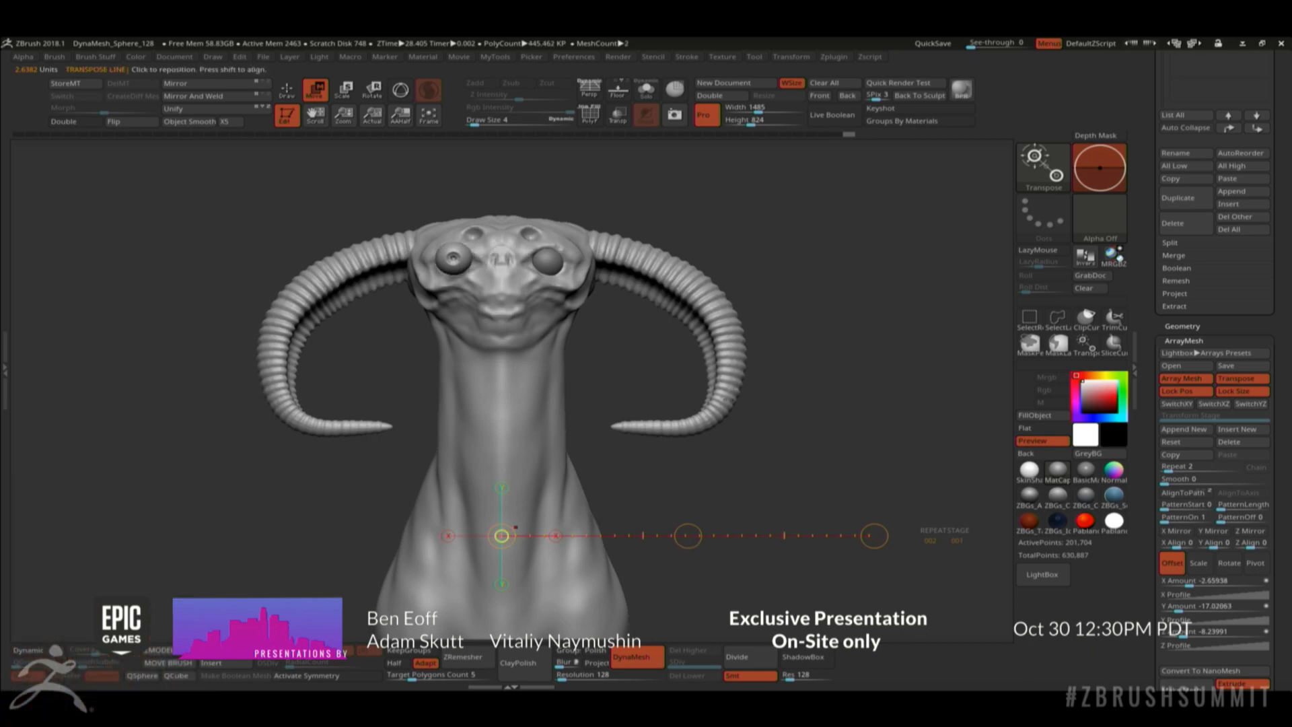
# Push the eye copy back into its socket and fine-tune its placement to about X -2.5, Y -16.8, Z -6.6.
pyautogui.moveTo(740, 464); pyautogui.dragTo(838, 464)
pyautogui.click(555, 536)
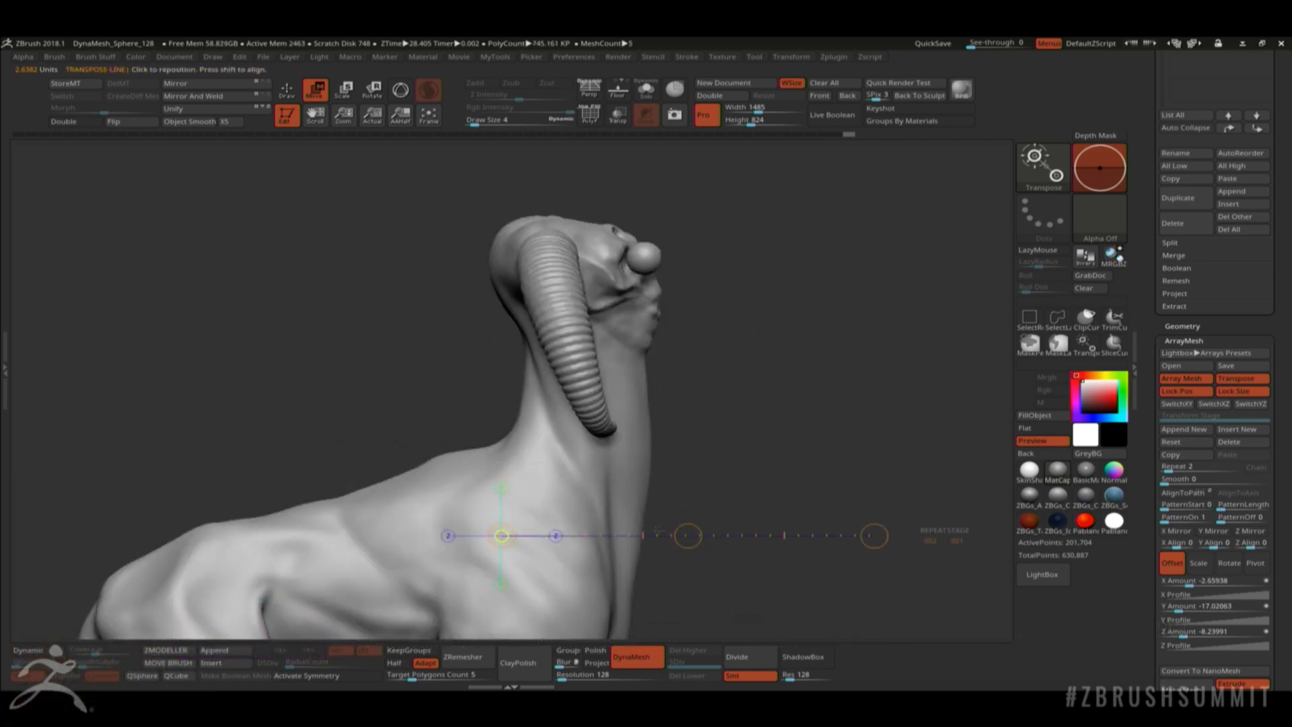
pyautogui.moveTo(688, 535); pyautogui.dragTo(636, 540)
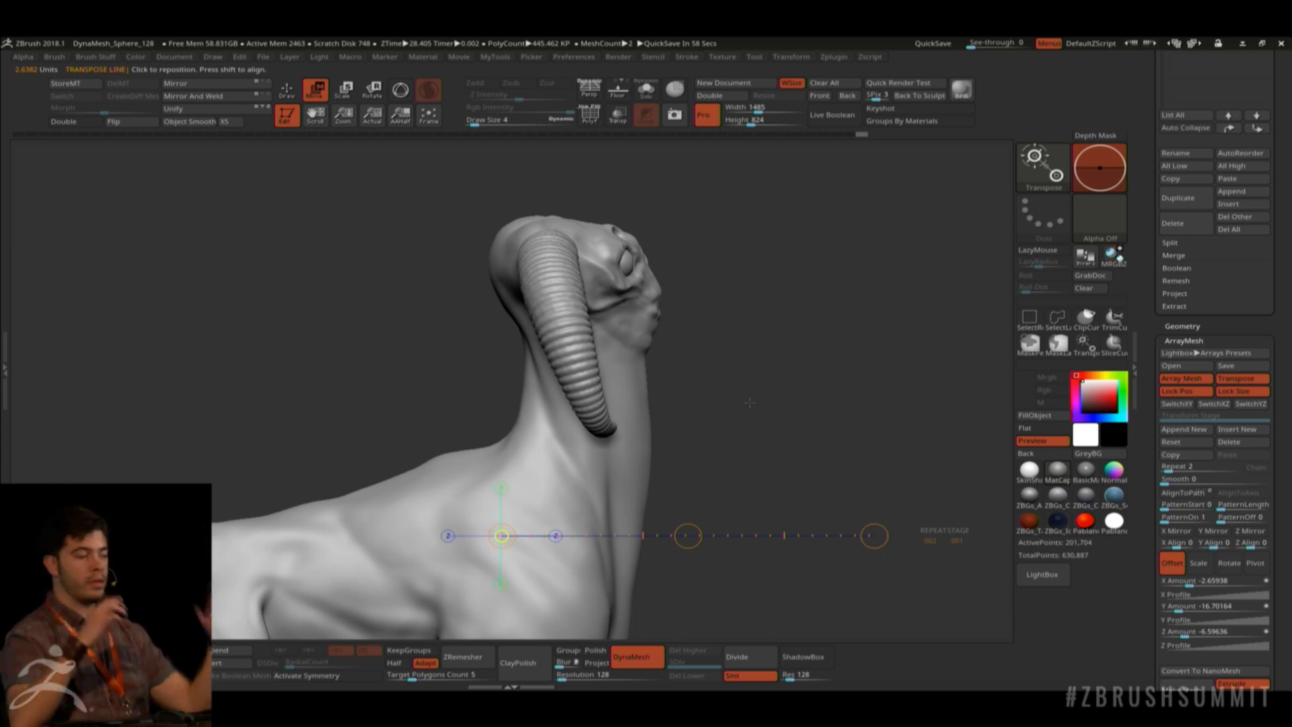
pyautogui.moveTo(749, 402)
pyautogui.keyDown('shift'); pyautogui.mouseDown()
pyautogui.moveTo(763, 378)
pyautogui.moveTo(722, 382)
pyautogui.moveTo(723, 398)
pyautogui.mouseUp(); pyautogui.keyUp('shift')
pyautogui.moveTo(555, 535); pyautogui.dragTo(874, 535)
pyautogui.moveTo(689, 536)
pyautogui.mouseDown()
pyautogui.moveTo(738, 502)
pyautogui.moveTo(735, 410)
pyautogui.moveTo(607, 471)
pyautogui.mouseUp()
# Return to Draw mode, isolate the eyeball and its array copy, and turn radial symmetry back on.
pyautogui.press('q')
pyautogui.click(723, 444)
pyautogui.click(717, 443)
pyautogui.click(686, 391)
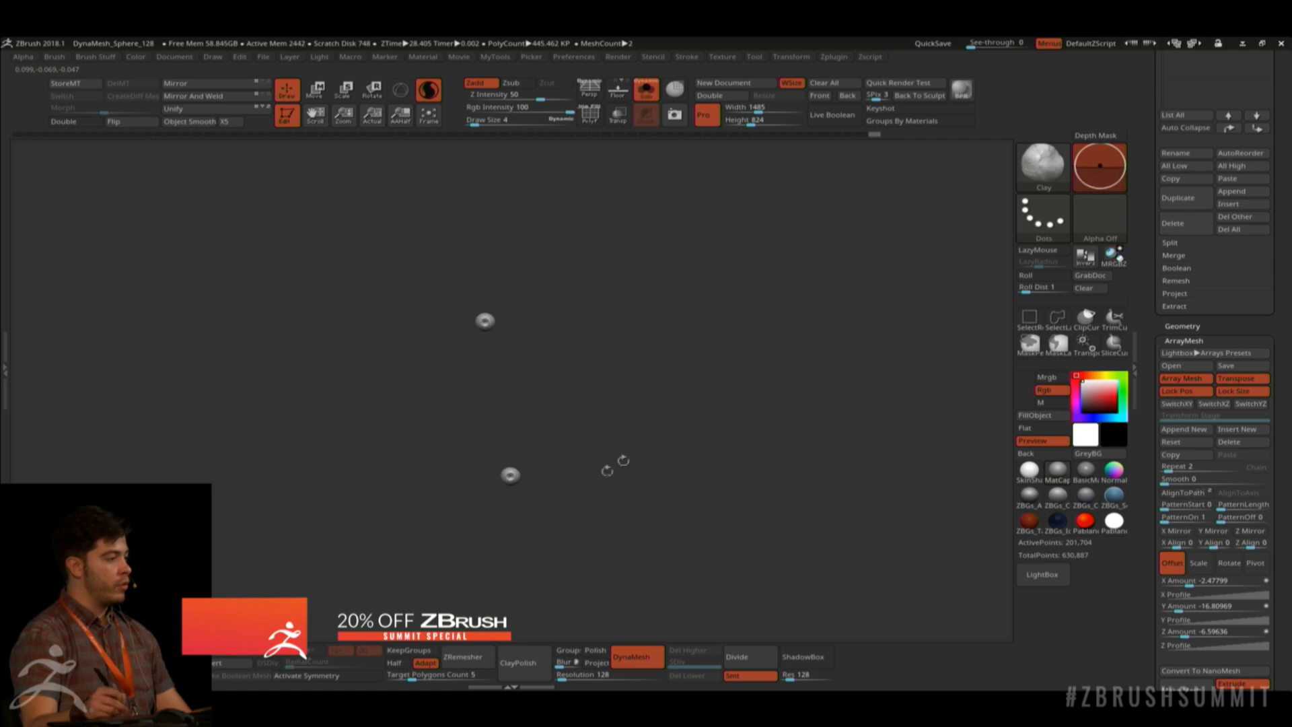
pyautogui.click(334, 678)
pyautogui.keyDown('alt'); pyautogui.moveTo(589, 397); pyautogui.dragTo(635, 438); pyautogui.keyUp('alt')
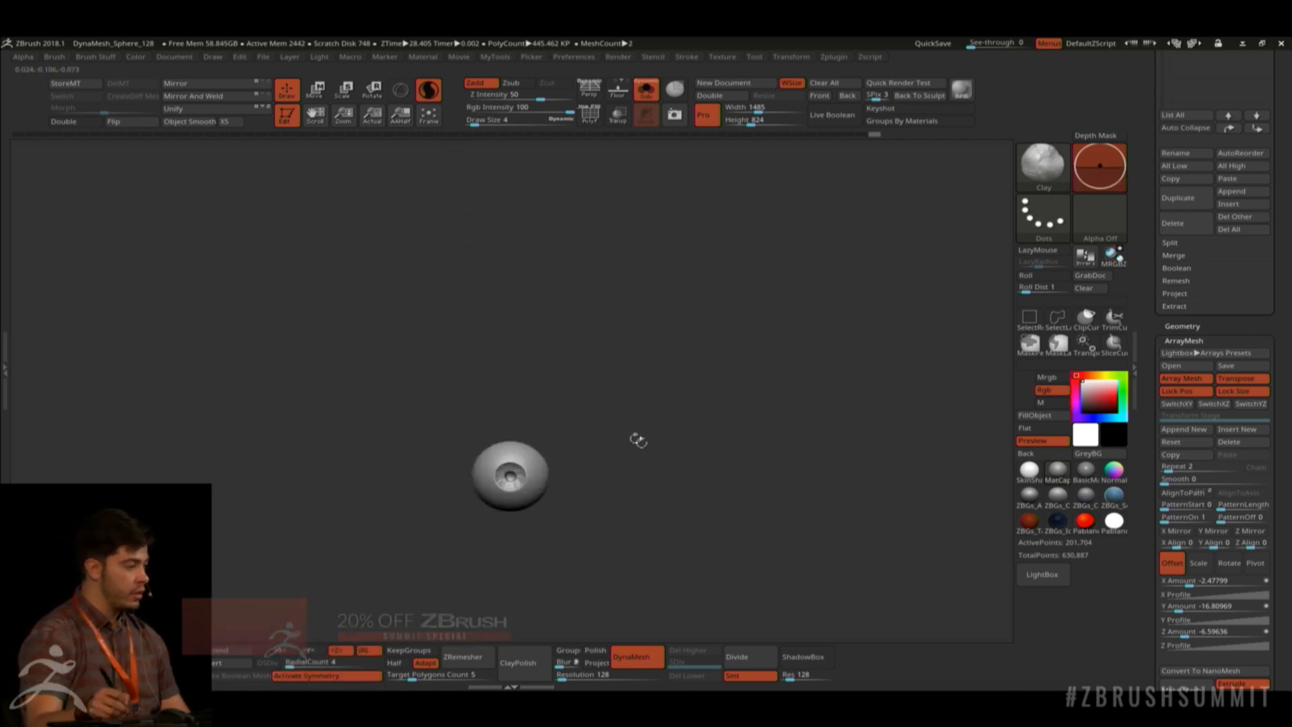
# Set the Clay brush's draw size to 22 and reshape the original eyeball with rough strokes that its array copy repeats.
pyautogui.press('space')
pyautogui.moveTo(525, 467)
pyautogui.mouseDown()
pyautogui.moveTo(583, 398)
pyautogui.moveTo(581, 510)
pyautogui.mouseUp()
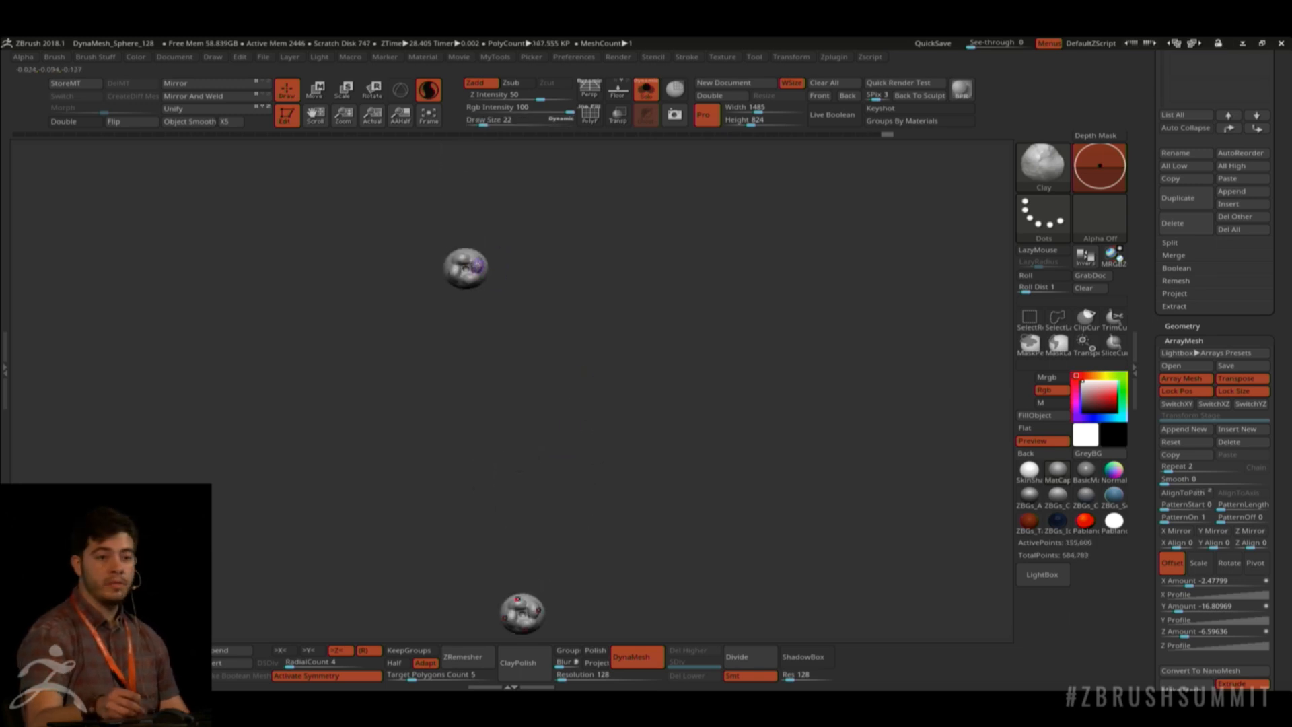
pyautogui.hotkey('alt', 's')
pyautogui.hotkey('alt', 's')
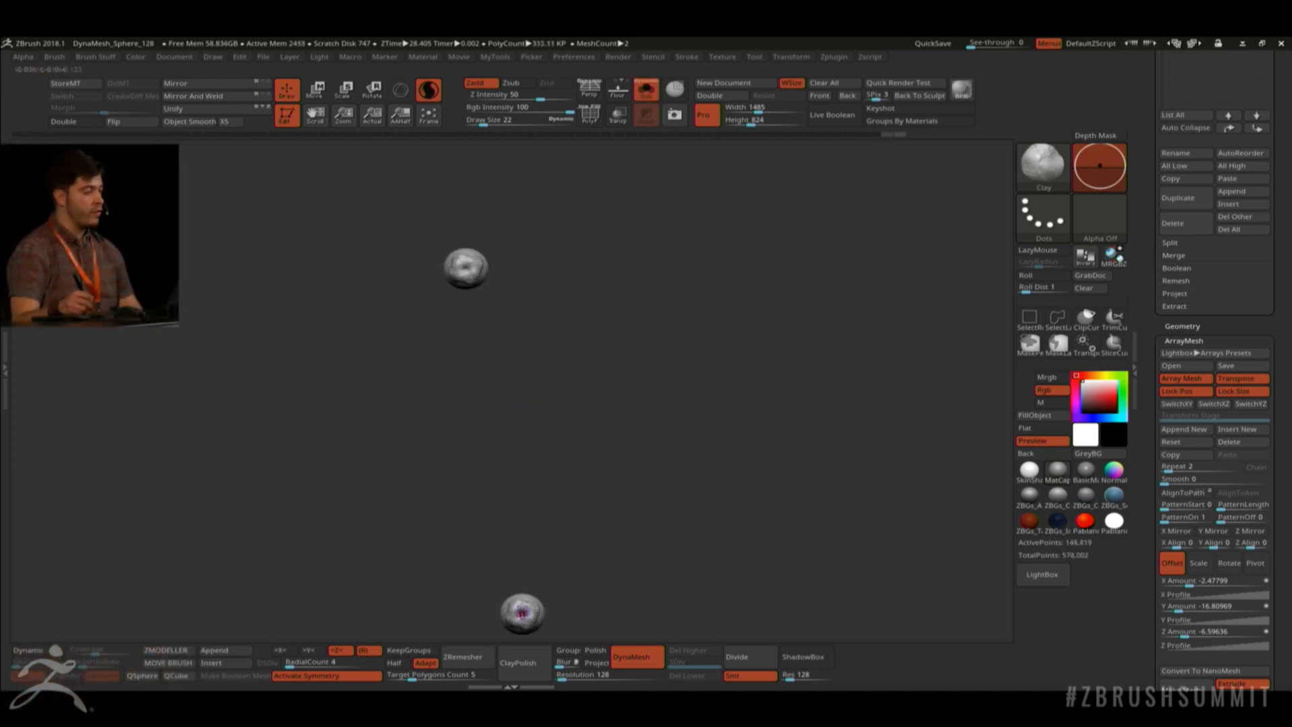
pyautogui.hotkey('alt', 's')
pyautogui.hotkey('alt', 's')
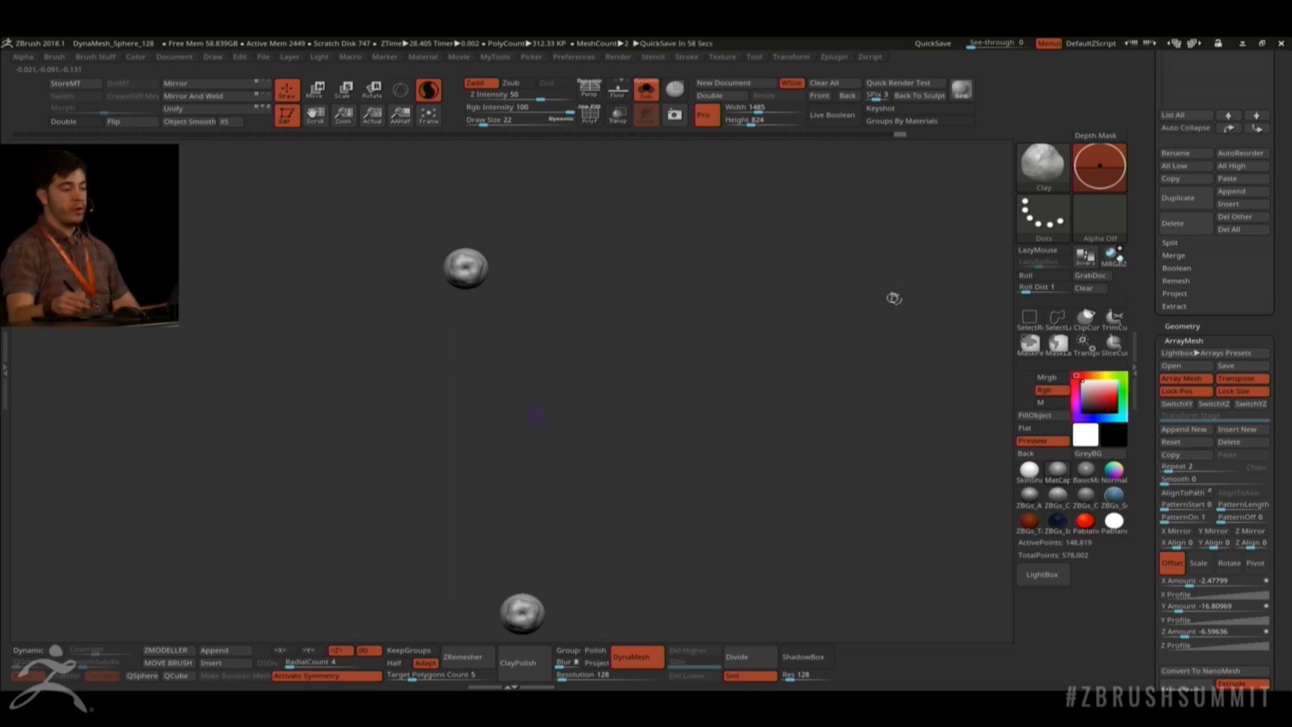
pyautogui.scroll(-2, 1164, 572)
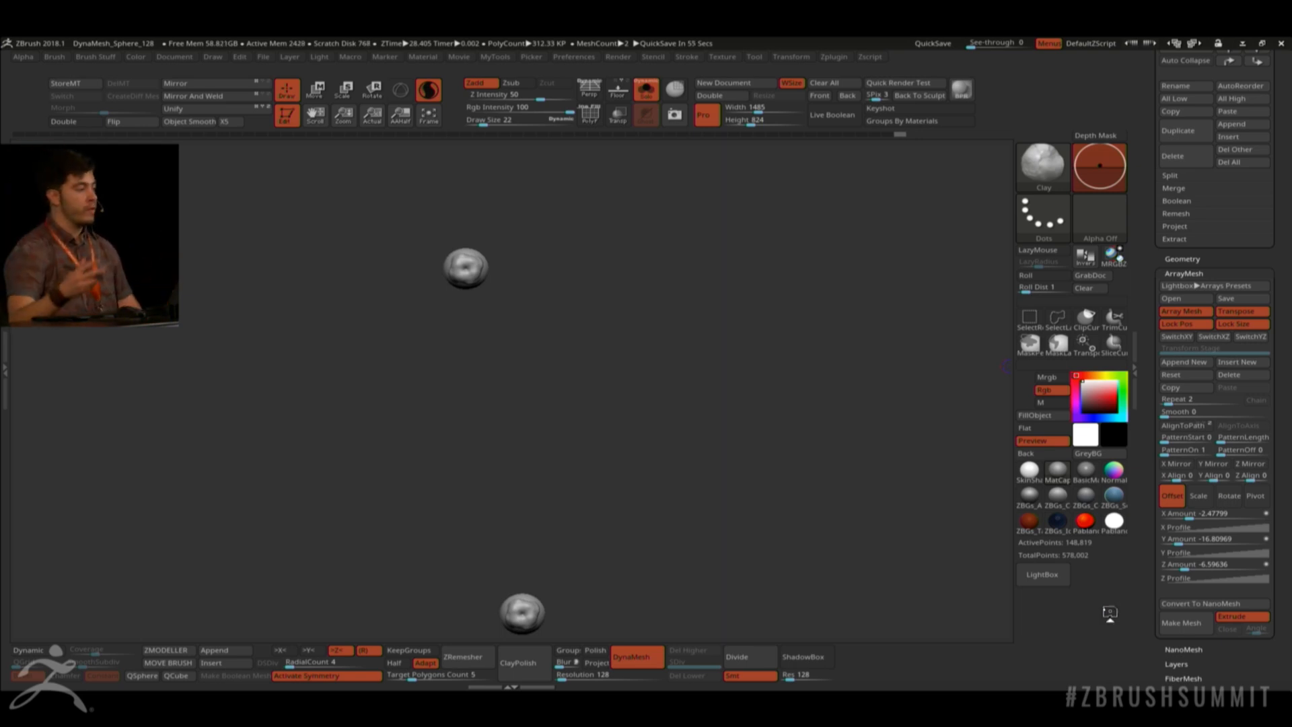
# Leave Solo mode and frame the creature's head from the front with the eye copy in its socket.
pyautogui.keyDown('alt'); pyautogui.moveTo(583, 392); pyautogui.dragTo(608, 346); pyautogui.keyUp('alt')
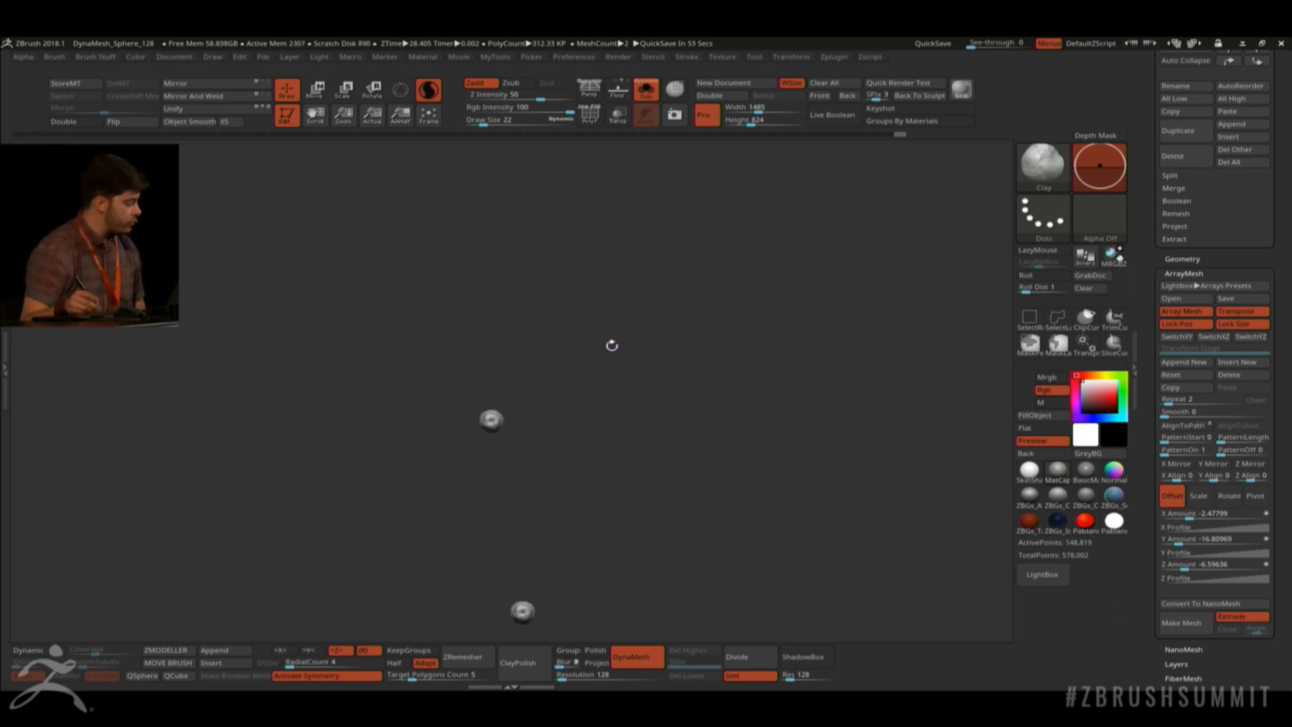
pyautogui.hotkey('alt', 's')
pyautogui.moveTo(650, 394); pyautogui.dragTo(691, 311)
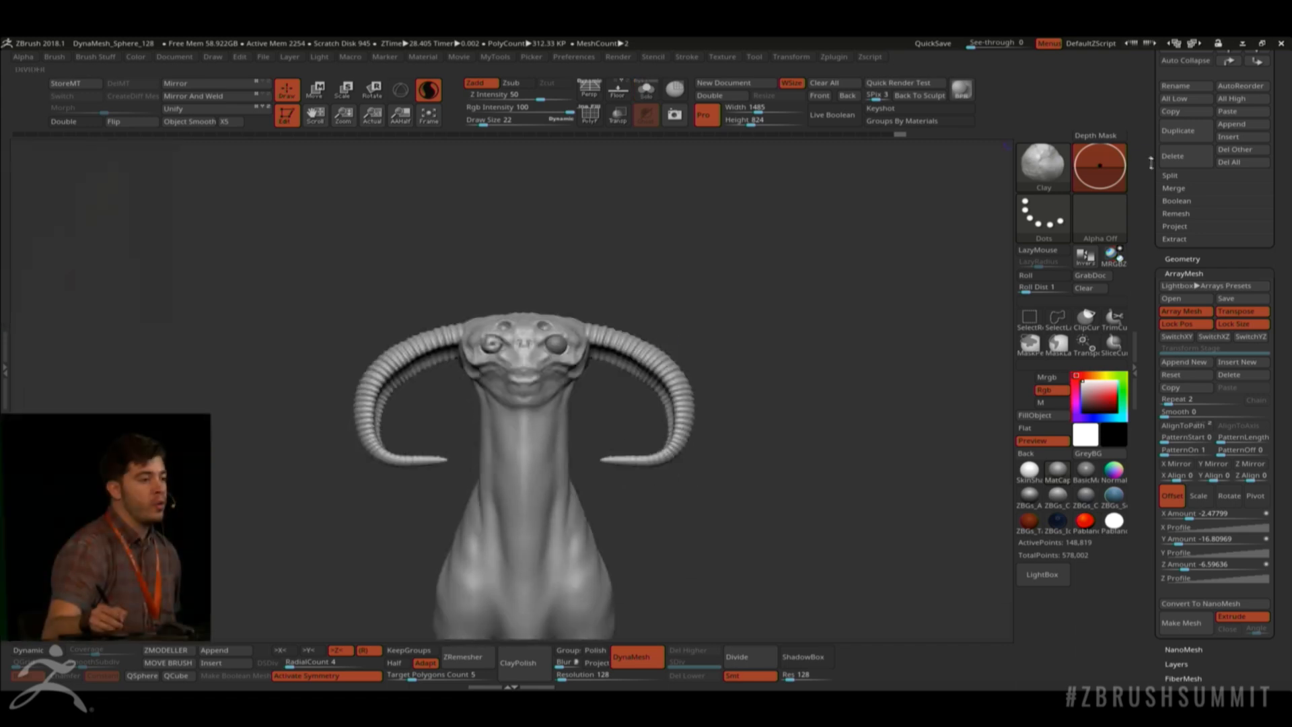
pyautogui.moveTo(1150, 164); pyautogui.dragTo(1112, 326)
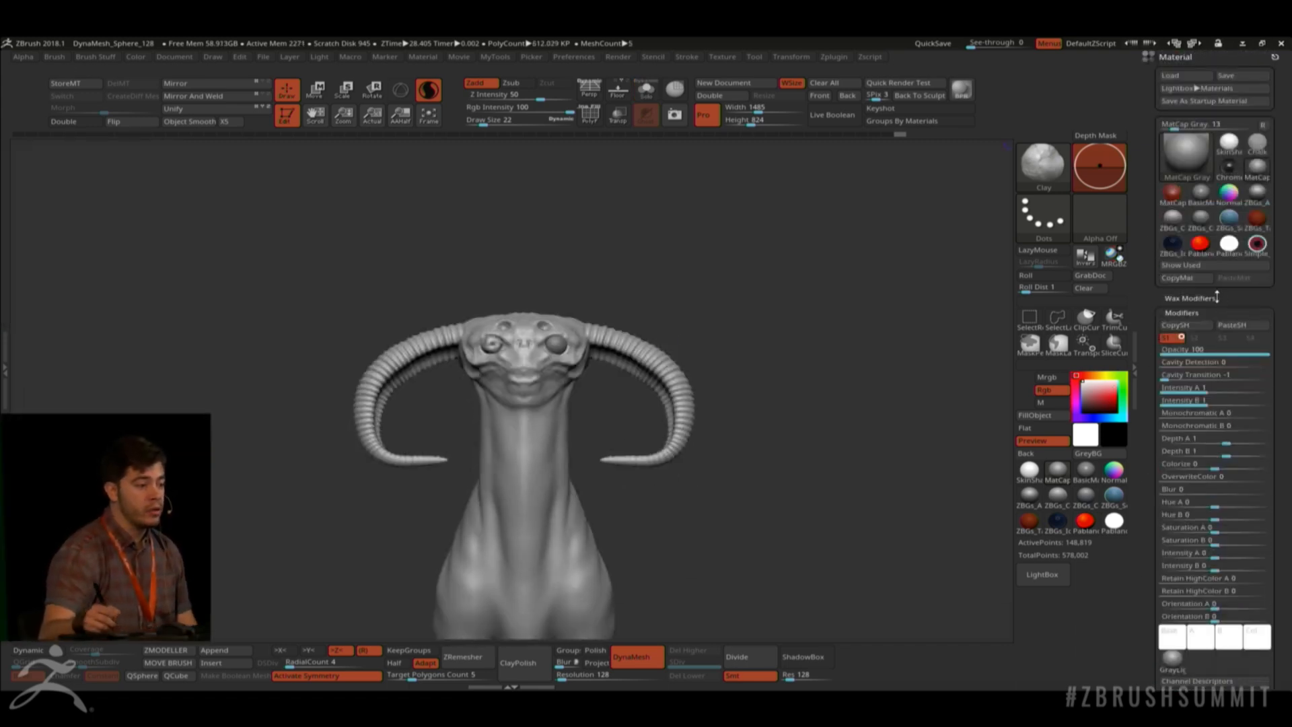
pyautogui.click(1170, 75)
pyautogui.click(369, 85)
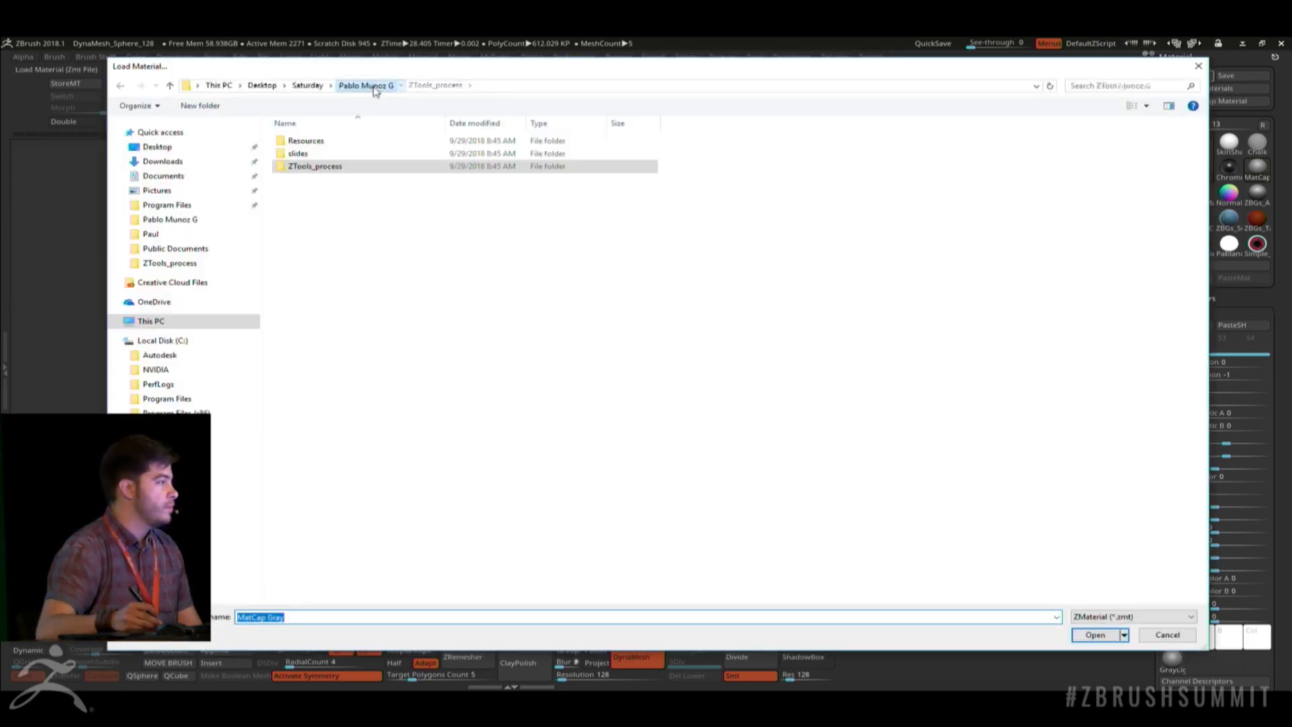
pyautogui.press('Escape')
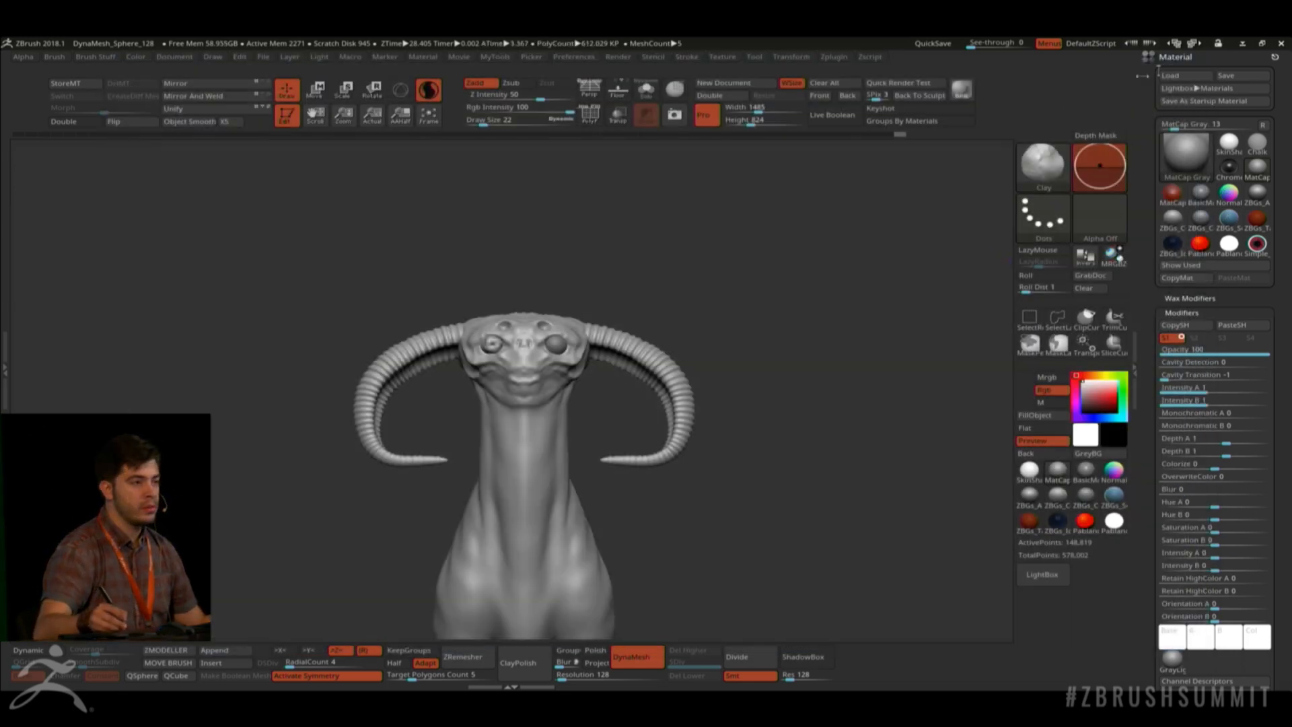
# Load the saved tool 03_Sculpting_and_details.ZTL from the ZTools_process folder.
pyautogui.click(1275, 57)
pyautogui.click(1178, 75)
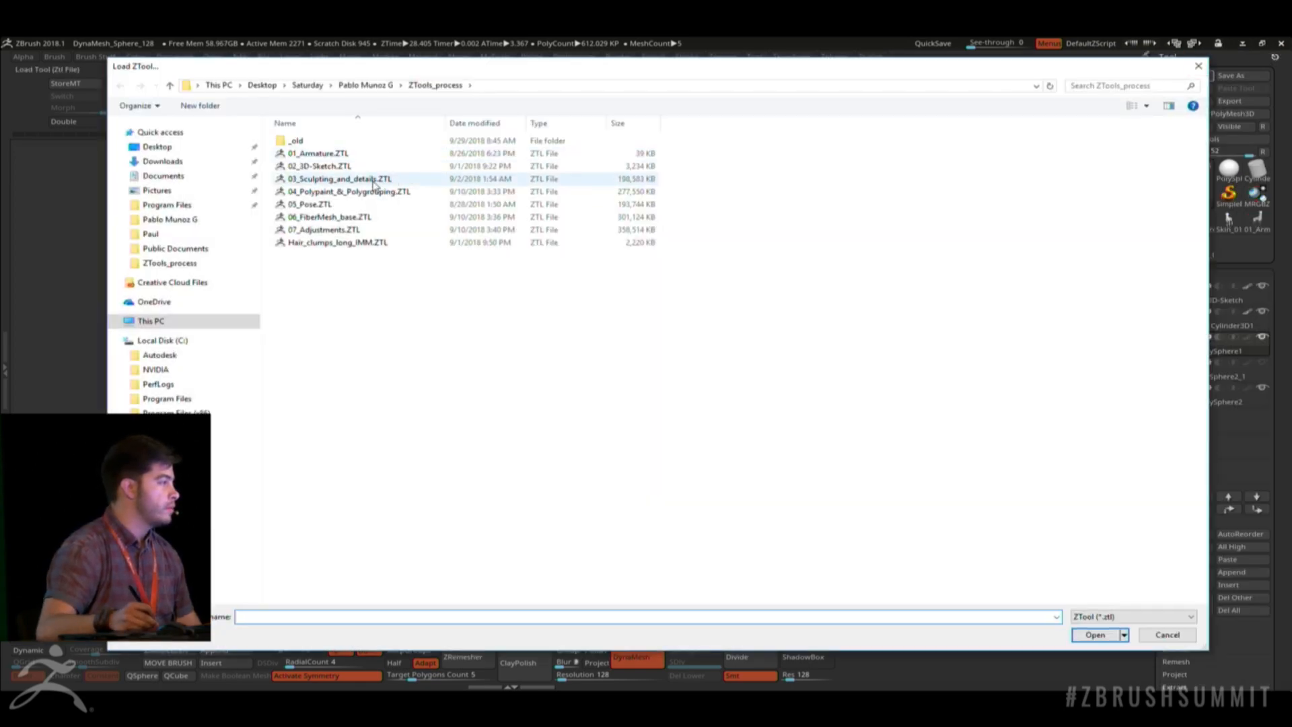
pyautogui.doubleClick(375, 180)
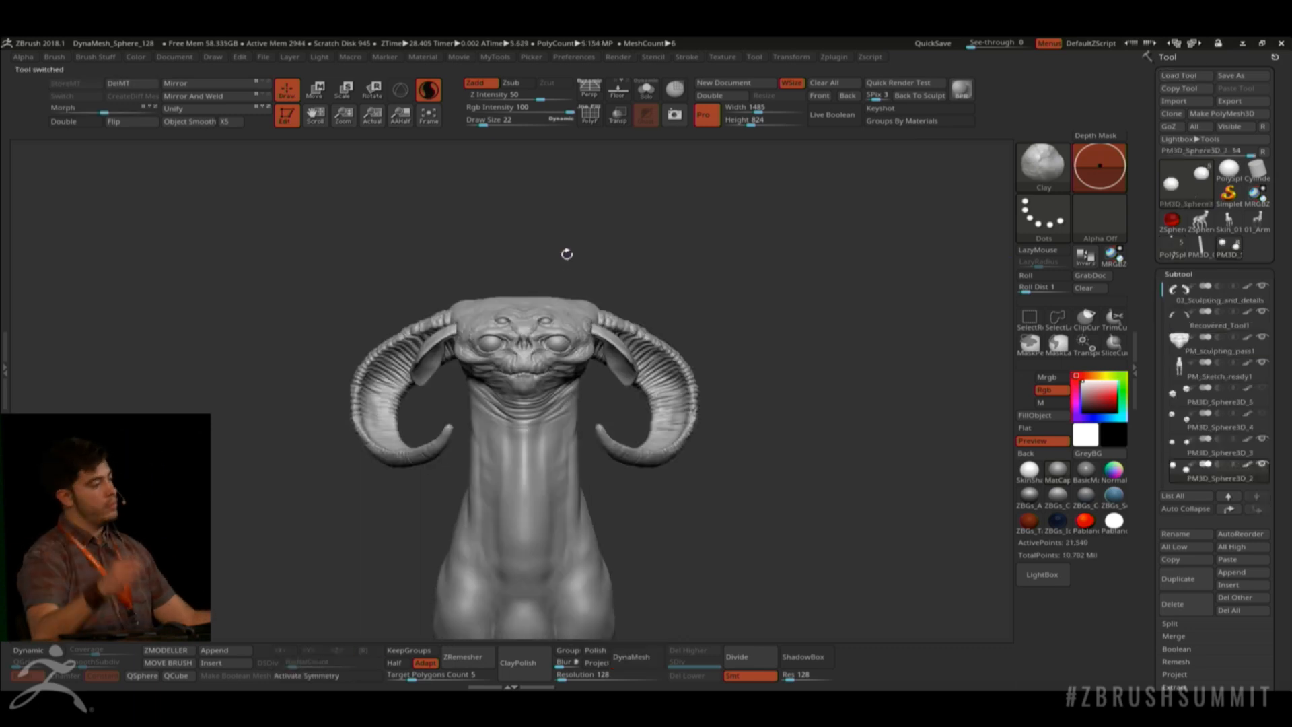
# Review the whole creature, then select the head subtool PM_sculpting_pass1 and isolate it to inspect its skin detail up close.
pyautogui.moveTo(669, 253); pyautogui.dragTo(678, 233)
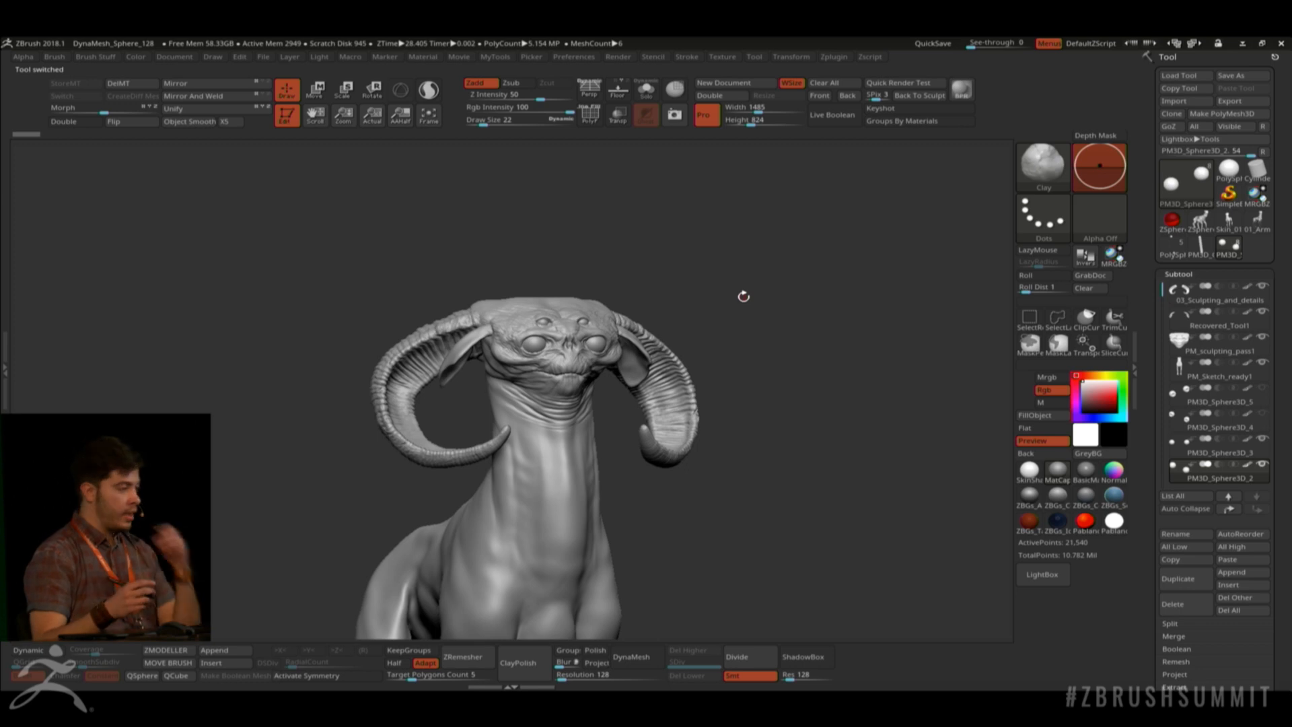
pyautogui.keyDown('alt'); pyautogui.moveTo(756, 291); pyautogui.dragTo(670, 393); pyautogui.keyUp('alt')
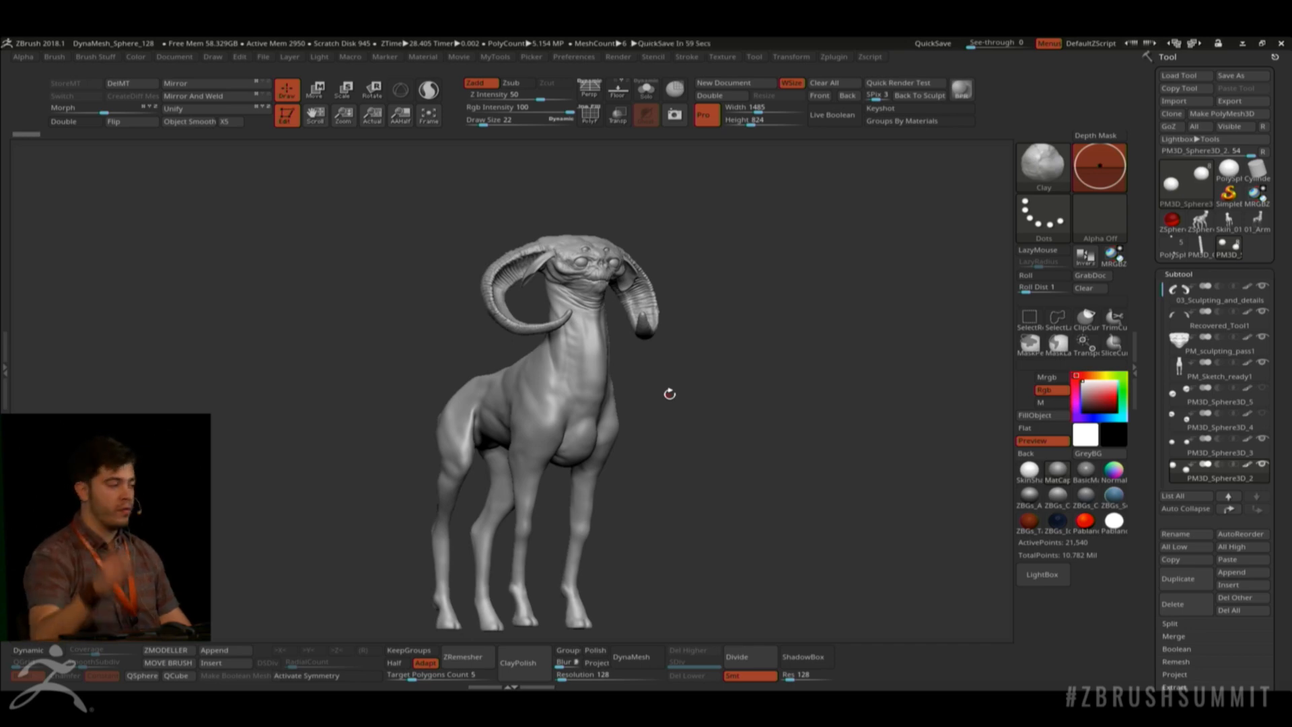
pyautogui.keyDown('alt'); pyautogui.moveTo(778, 327); pyautogui.dragTo(788, 346); pyautogui.keyUp('alt')
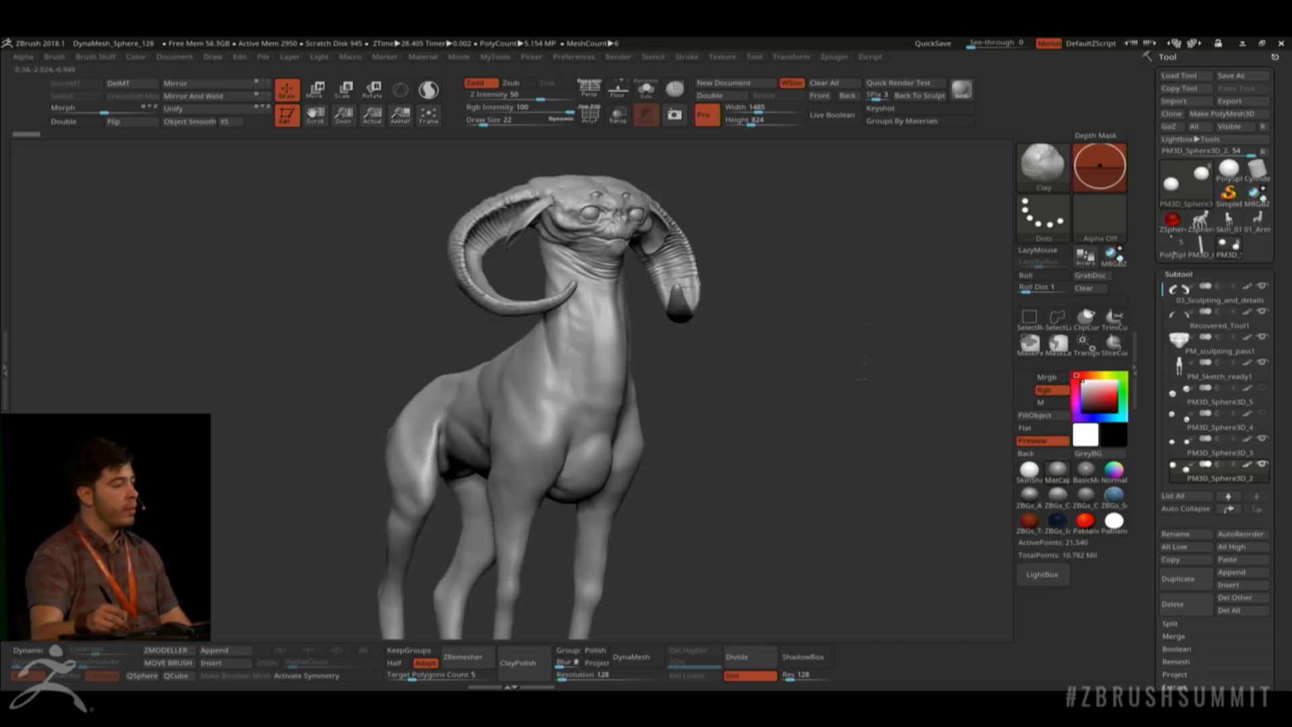
pyautogui.keyDown('alt'); pyautogui.moveTo(877, 332); pyautogui.dragTo(830, 368); pyautogui.keyUp('alt')
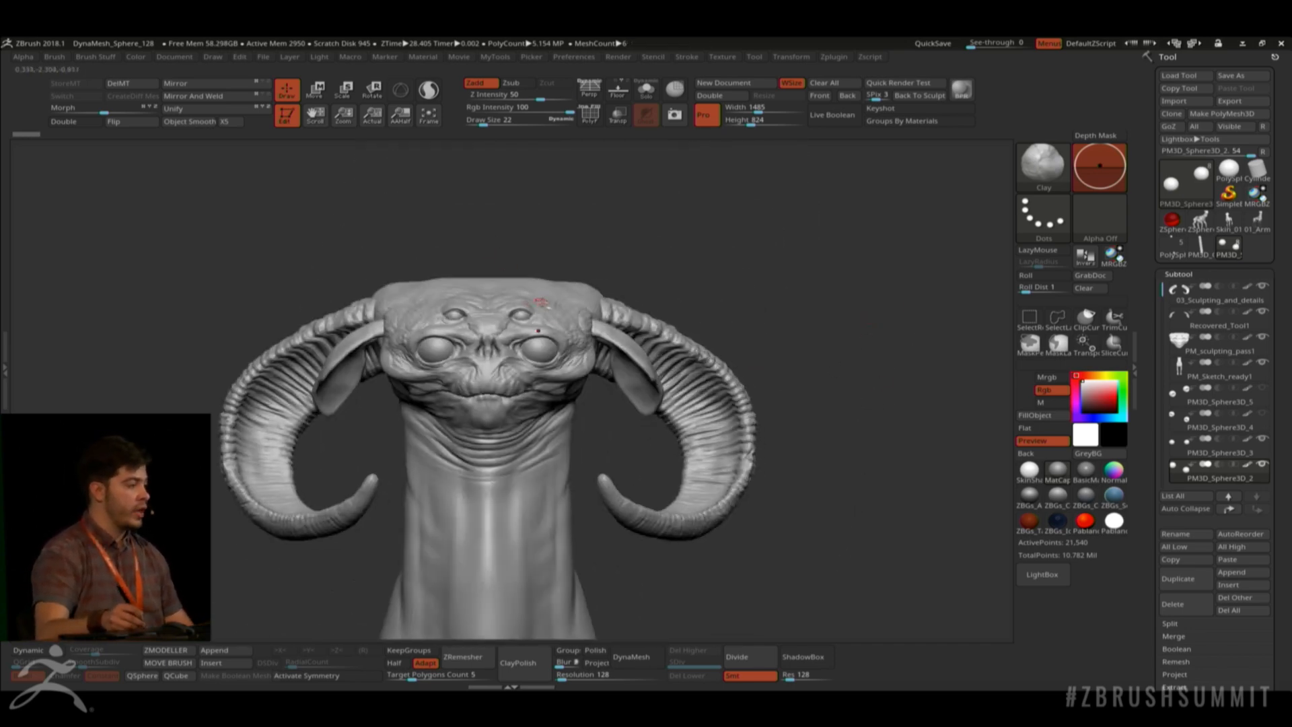
pyautogui.keyDown('alt'); pyautogui.click(543, 303); pyautogui.keyUp('alt')
pyautogui.hotkey('alt', 's')
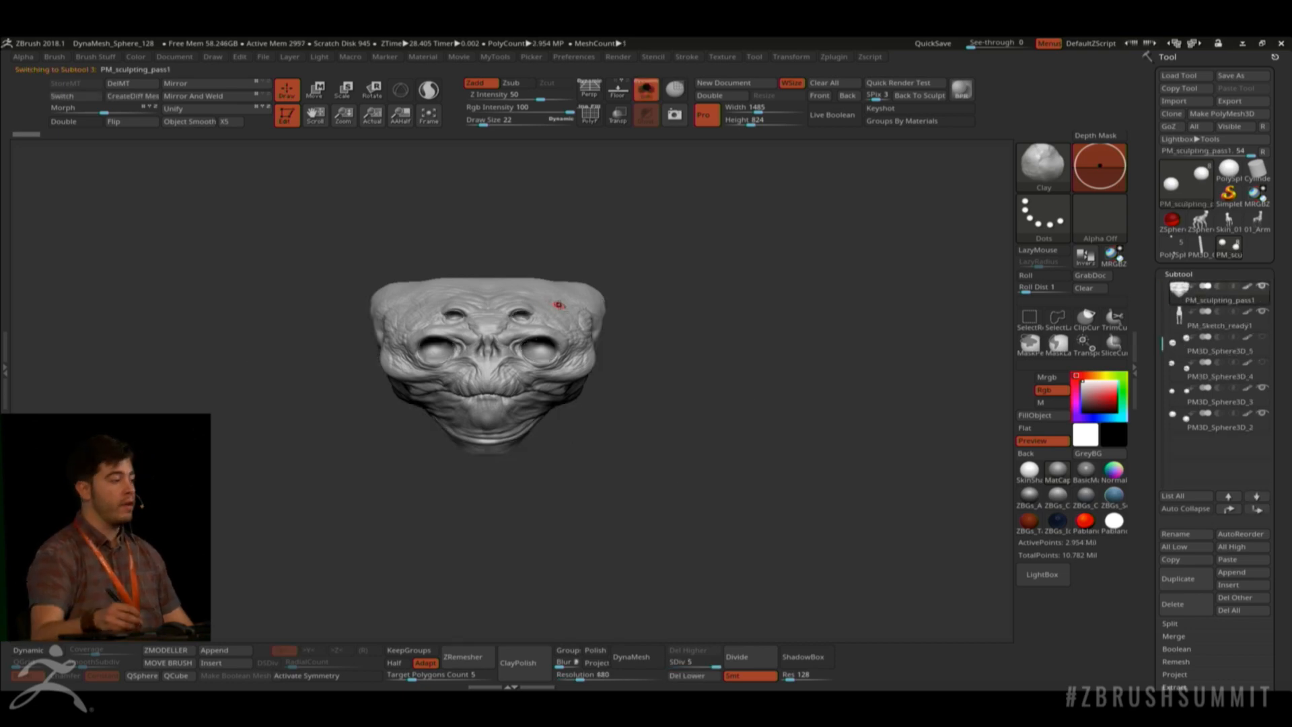
pyautogui.moveTo(722, 283); pyautogui.dragTo(735, 388)
pyautogui.keyDown('ctrl'); pyautogui.moveTo(586, 281); pyautogui.dragTo(609, 380, button='right'); pyautogui.keyUp('ctrl')
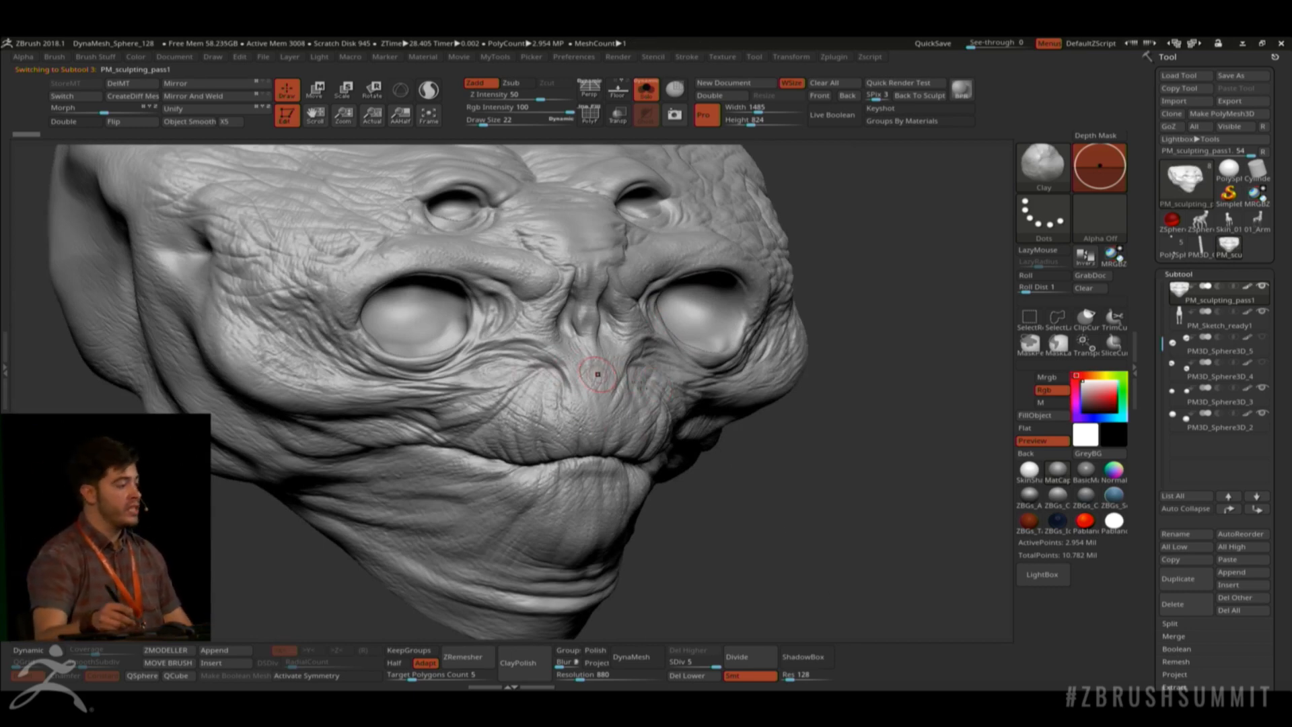
# Leave Solo mode and examine the head together with its eyes, ears and horns from the front.
pyautogui.hotkey('ctrl', 'shift', 's')
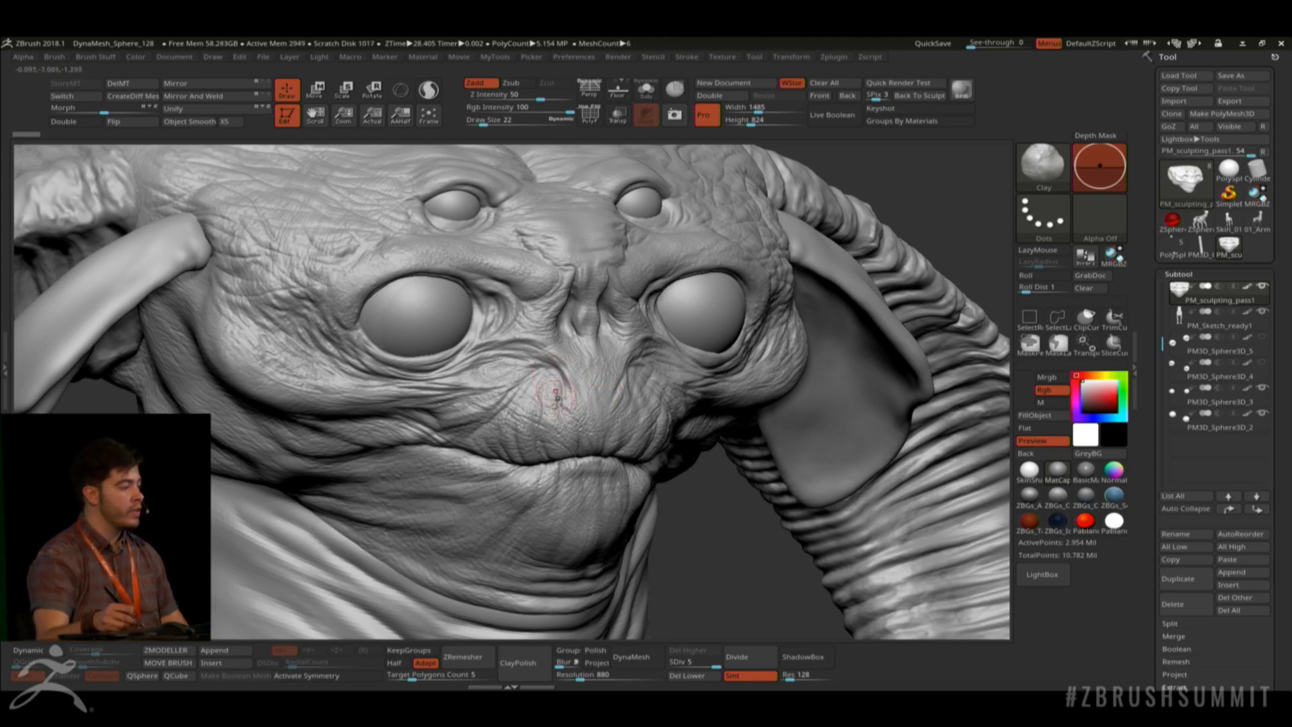
pyautogui.moveTo(558, 396)
pyautogui.keyDown('ctrl'); pyautogui.mouseDown(button='right')
pyautogui.moveTo(522, 464)
pyautogui.moveTo(523, 390)
pyautogui.mouseUp(button='right'); pyautogui.keyUp('ctrl')
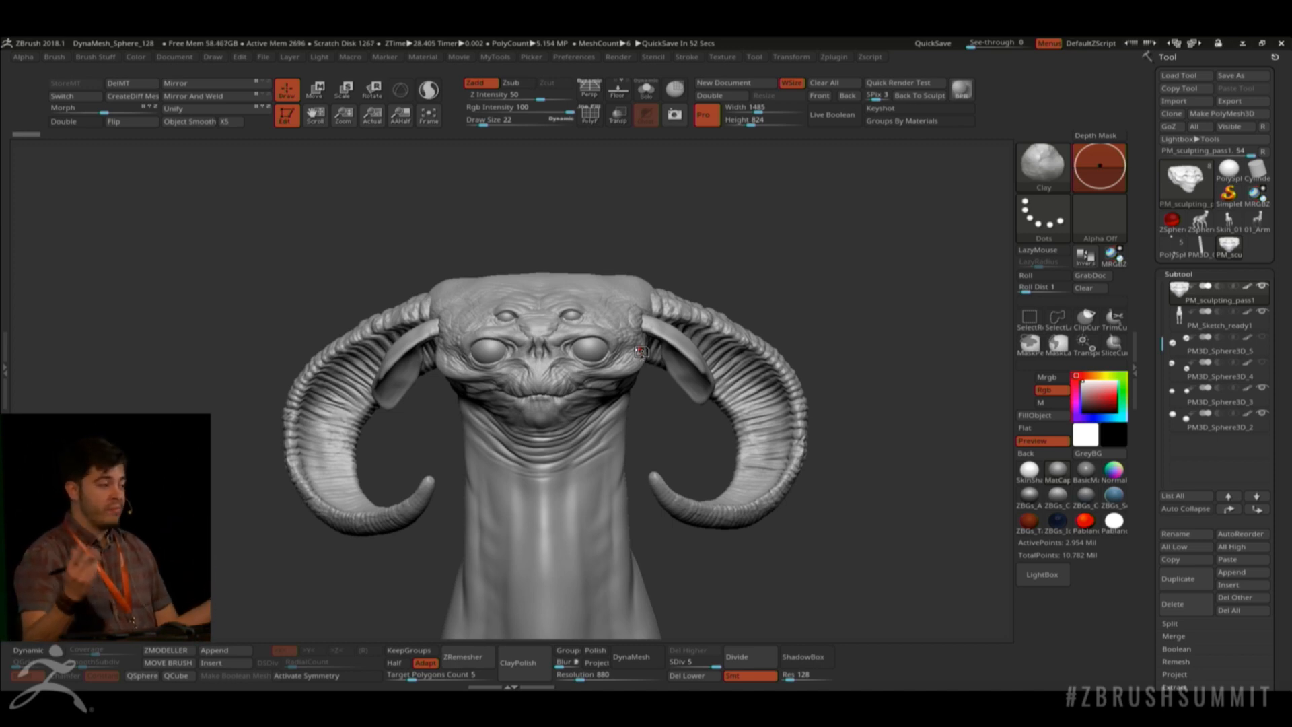
pyautogui.moveTo(824, 254); pyautogui.dragTo(754, 288)
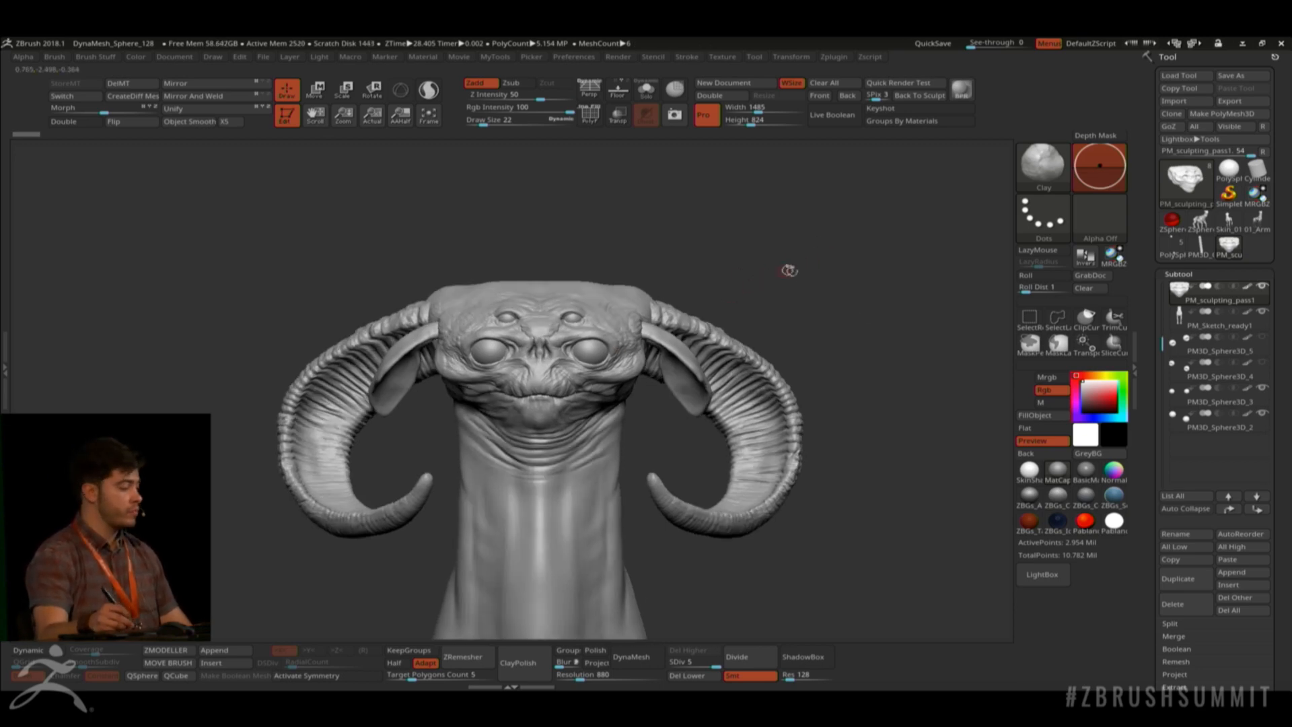
pyautogui.moveTo(790, 271)
pyautogui.keyDown('alt'); pyautogui.mouseDown()
pyautogui.moveTo(795, 320)
pyautogui.moveTo(714, 337)
pyautogui.mouseUp(); pyautogui.keyUp('alt')
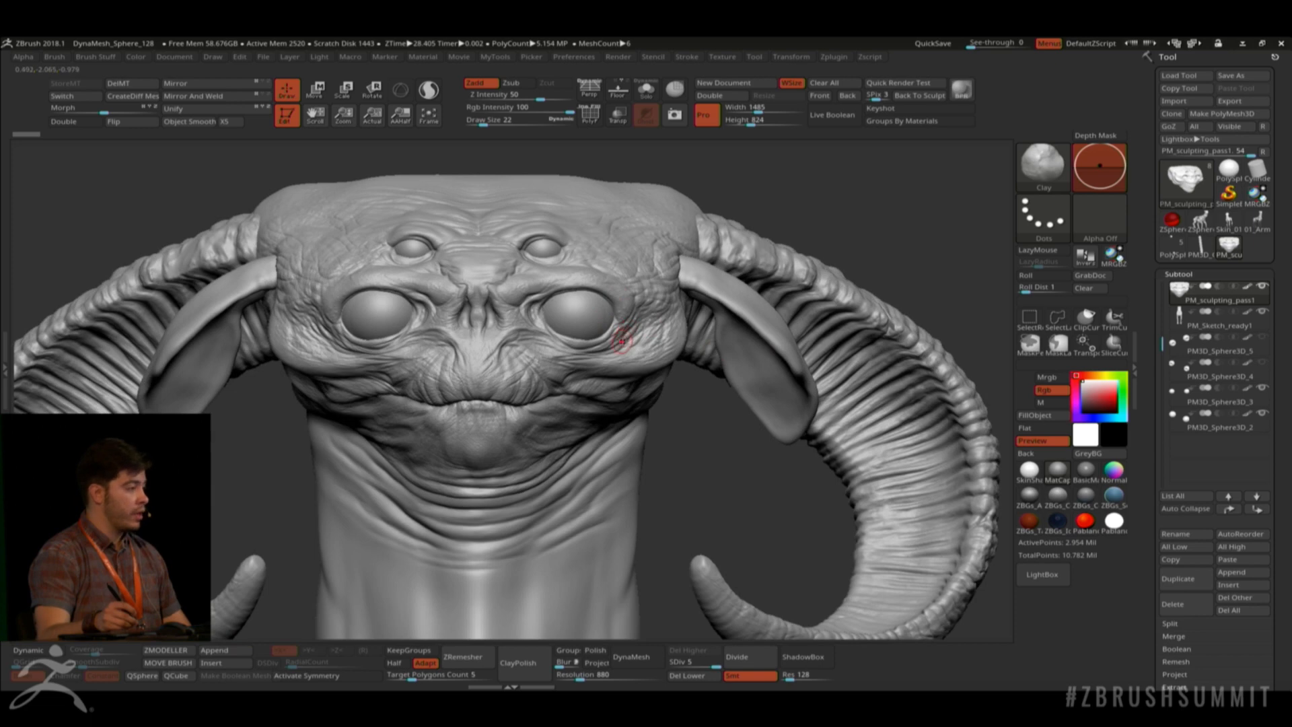
# Isolate the head again, switch to the white SkinShade material and turn on X symmetry.
pyautogui.hotkey('alt', 's')
pyautogui.keyDown('alt'); pyautogui.moveTo(793, 353); pyautogui.dragTo(868, 418); pyautogui.keyUp('alt')
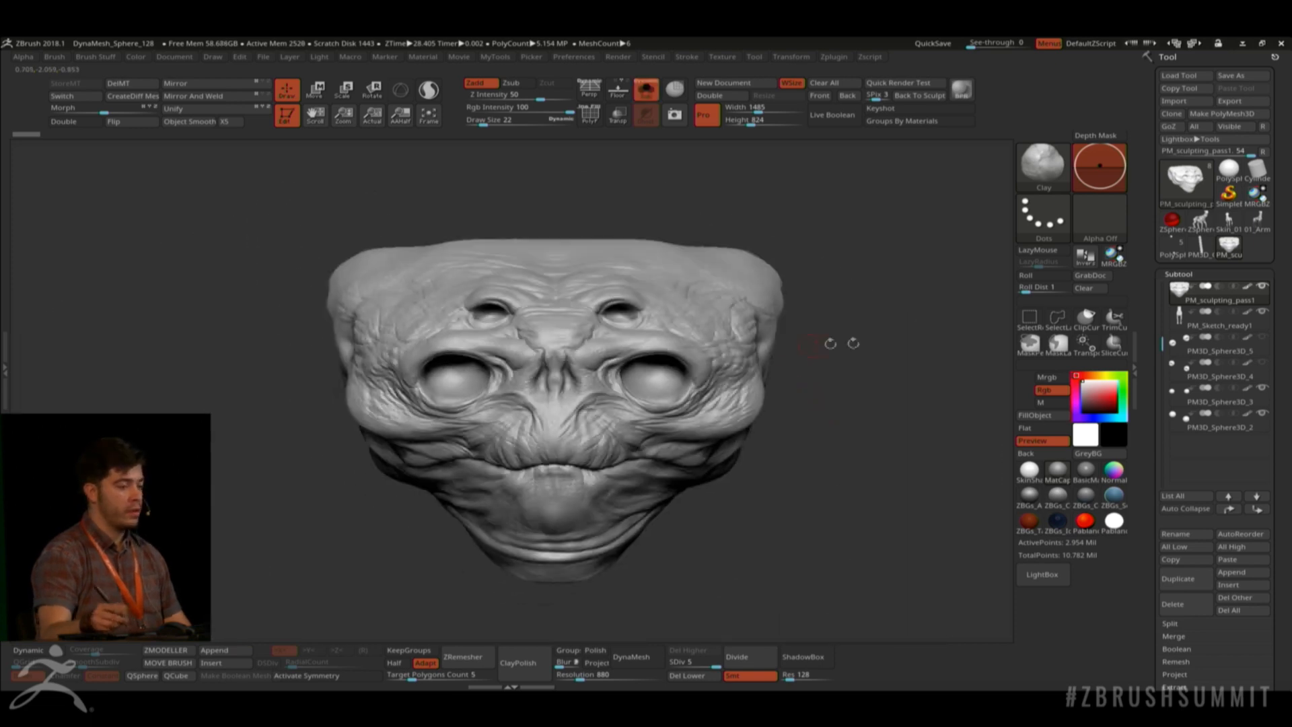
pyautogui.click(1032, 494)
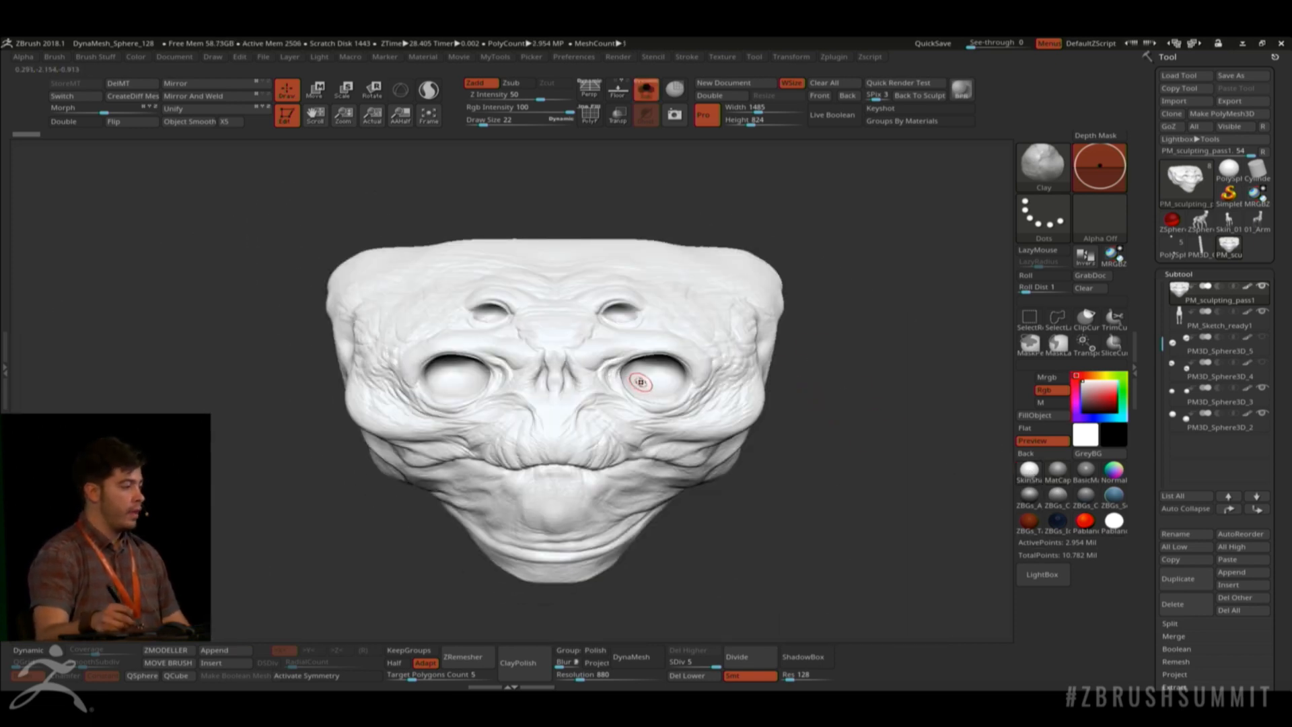
pyautogui.click(307, 675)
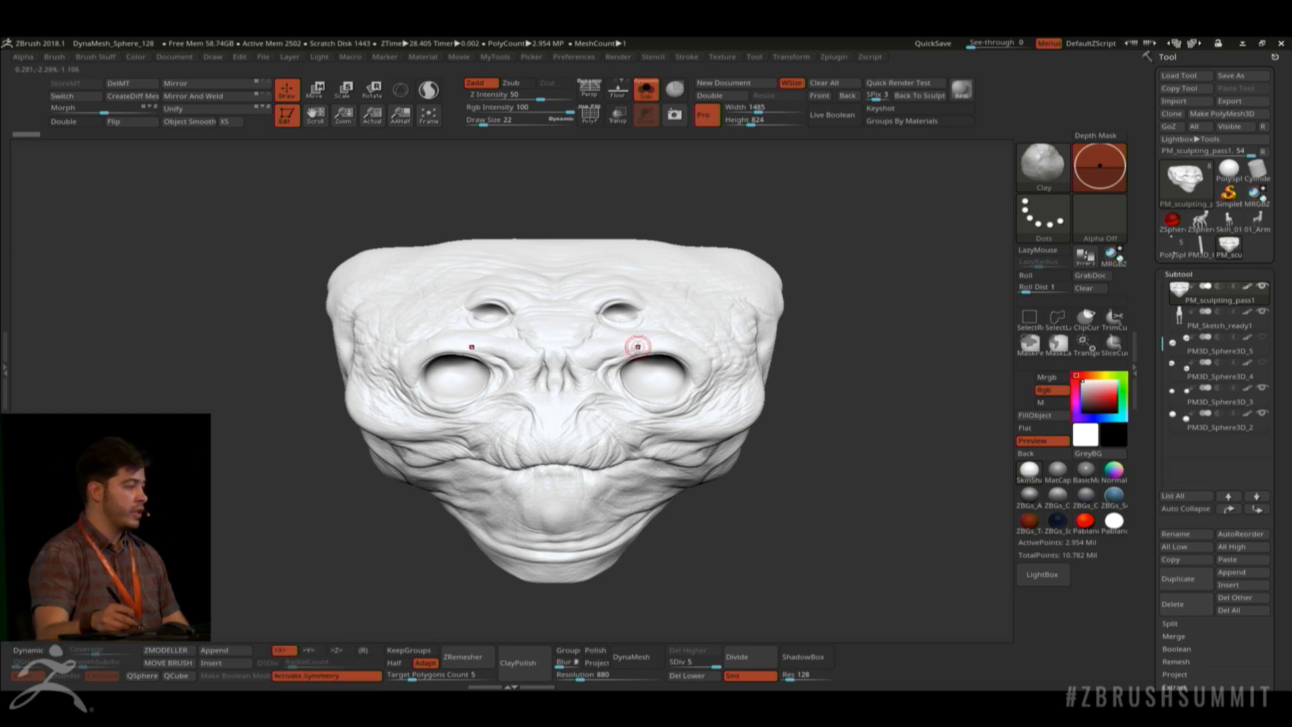
# Choose the Standard brush and set it to paint colour only, with Rgb on and Zadd off.
pyautogui.press('b')
pyautogui.press('s')
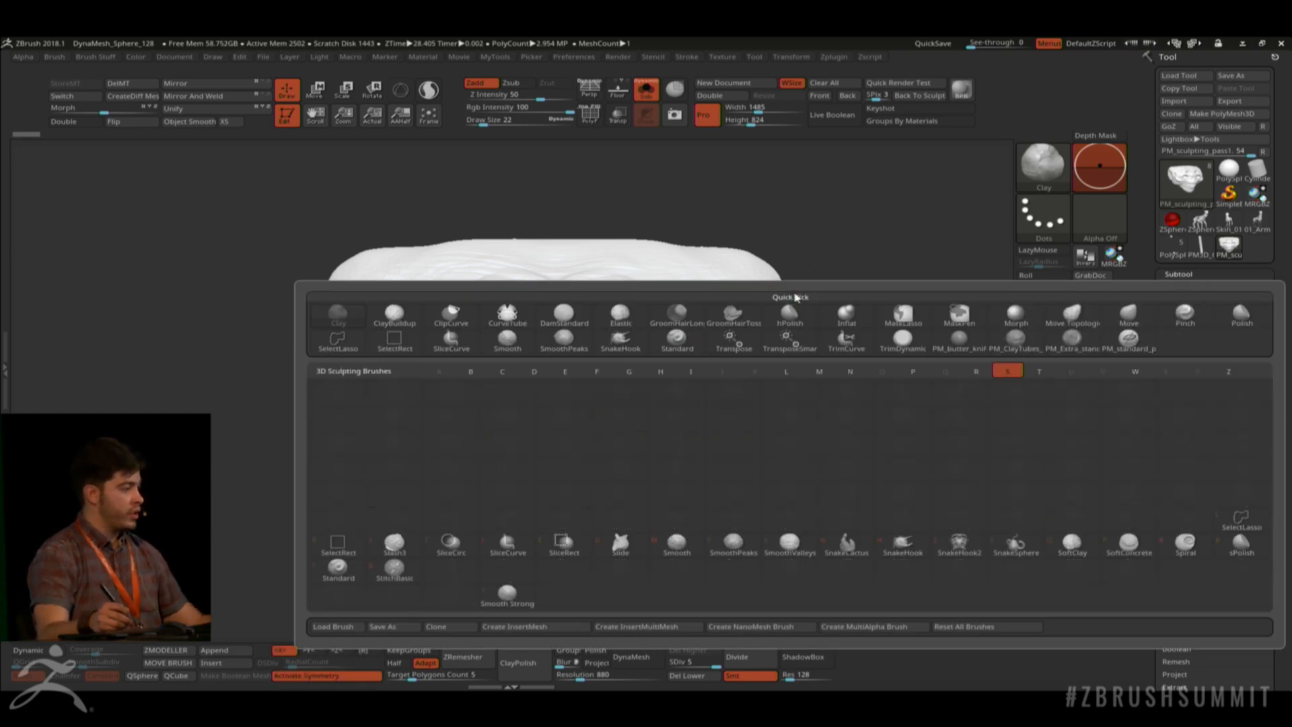
pyautogui.press('t')
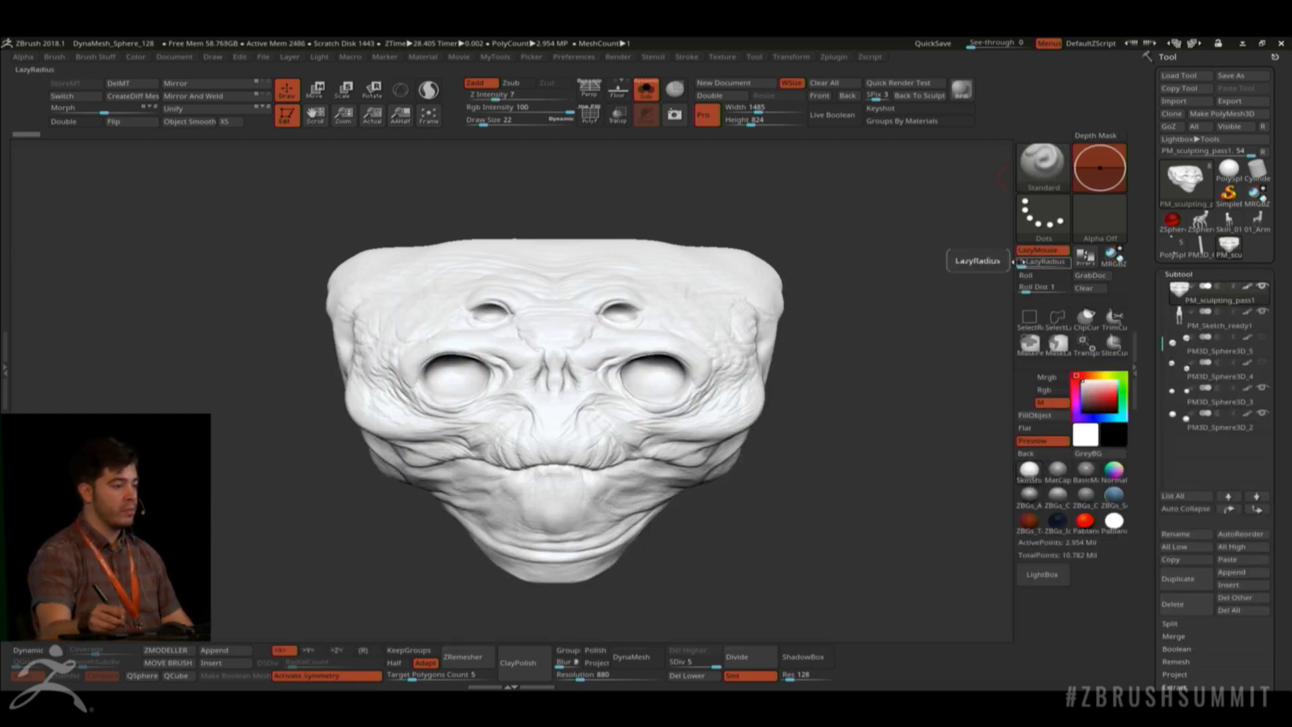
pyautogui.click(1056, 391)
pyautogui.click(1060, 404)
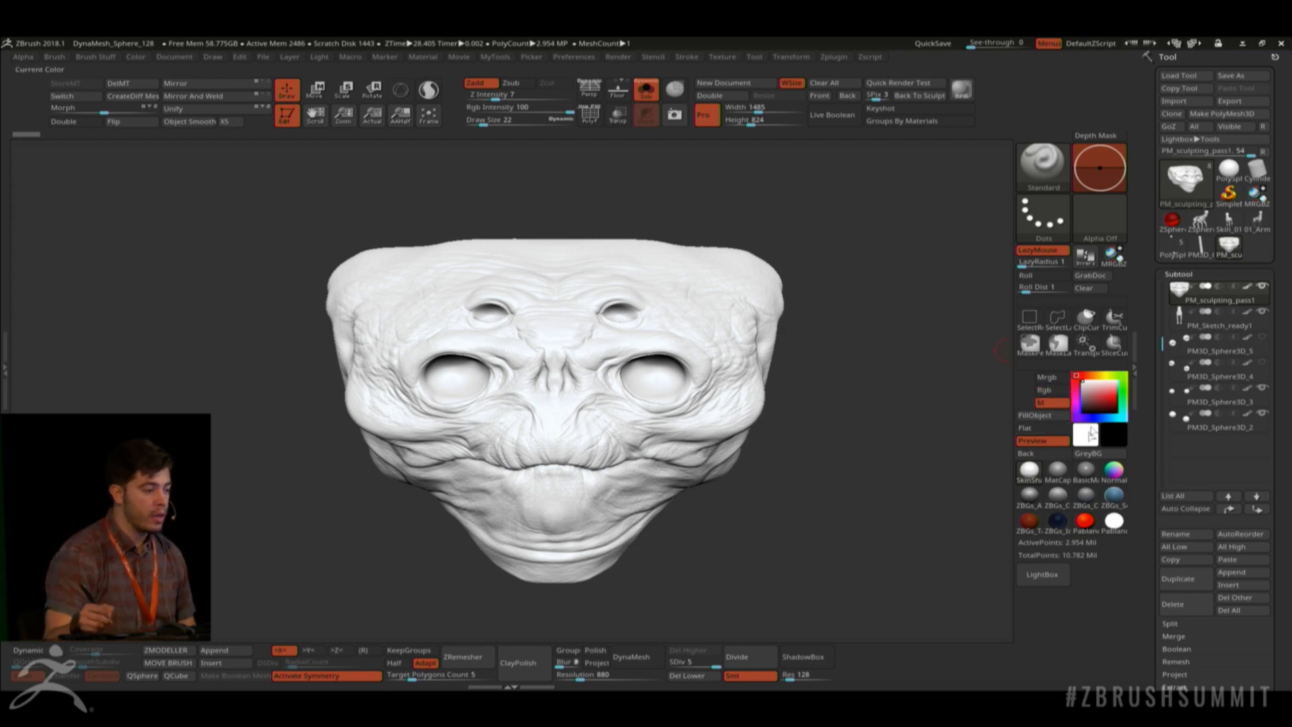
pyautogui.click(1051, 391)
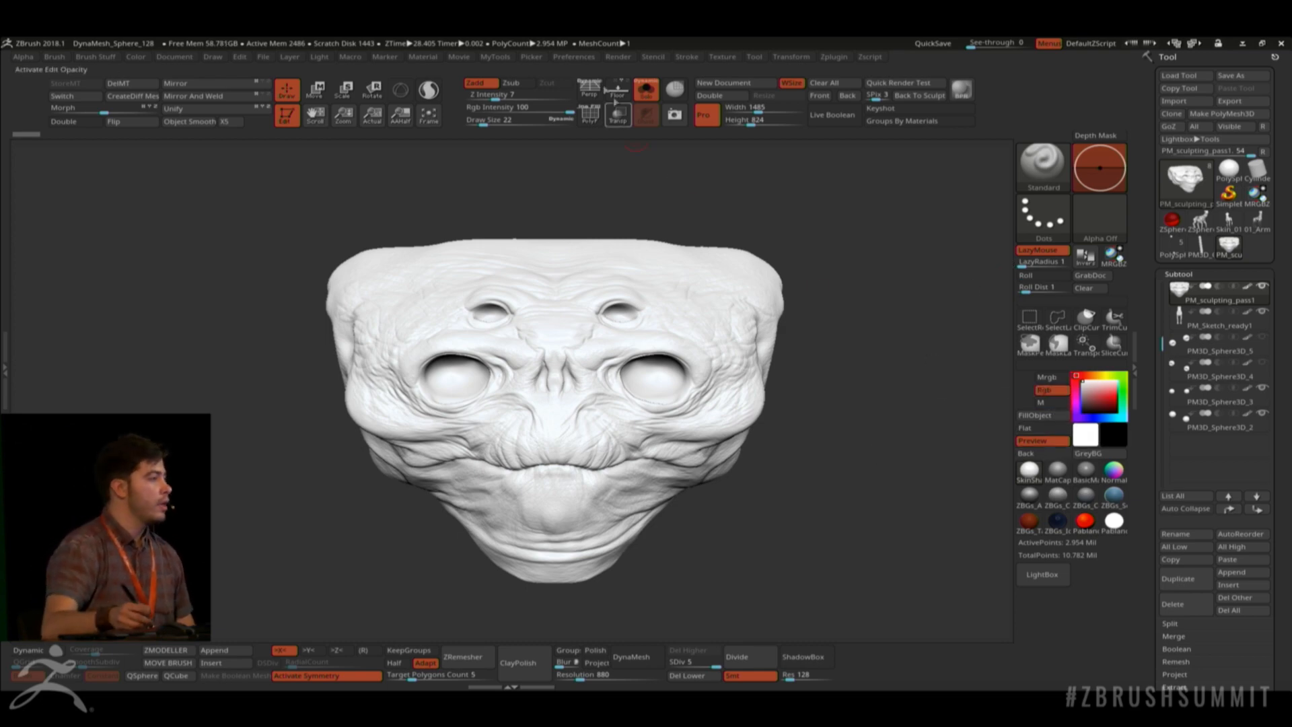
pyautogui.click(475, 82)
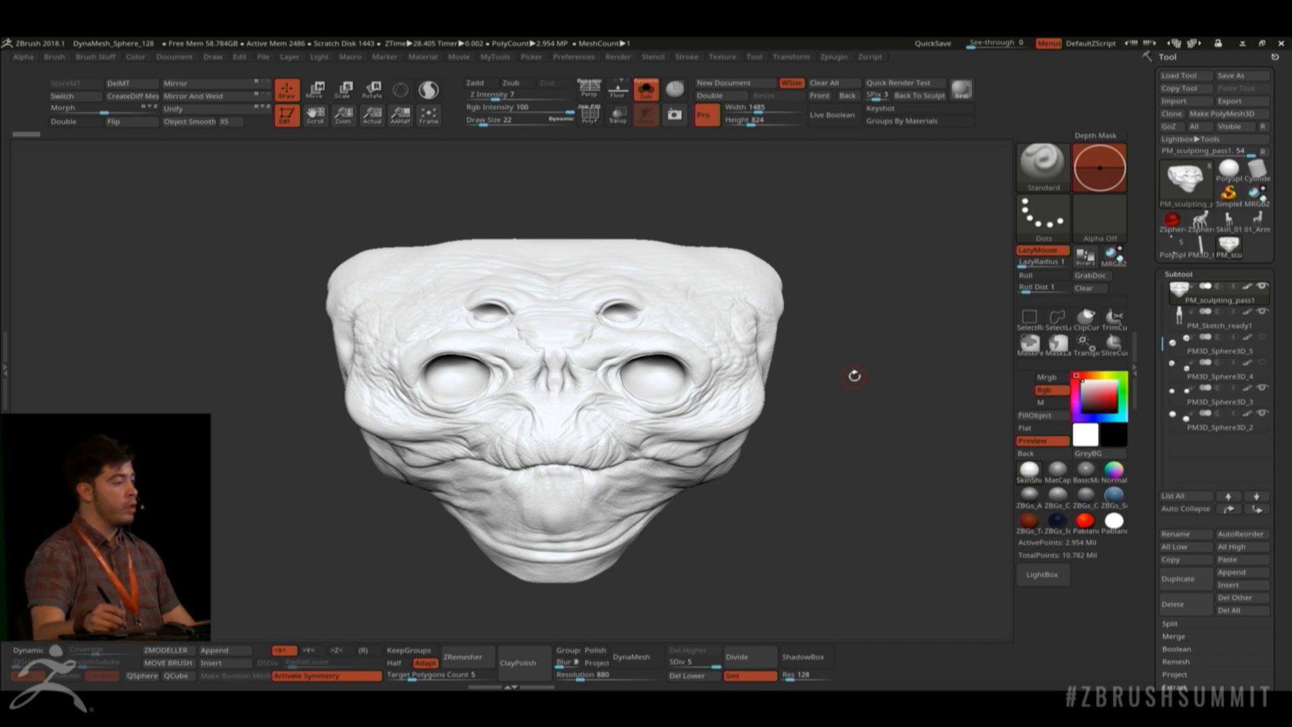
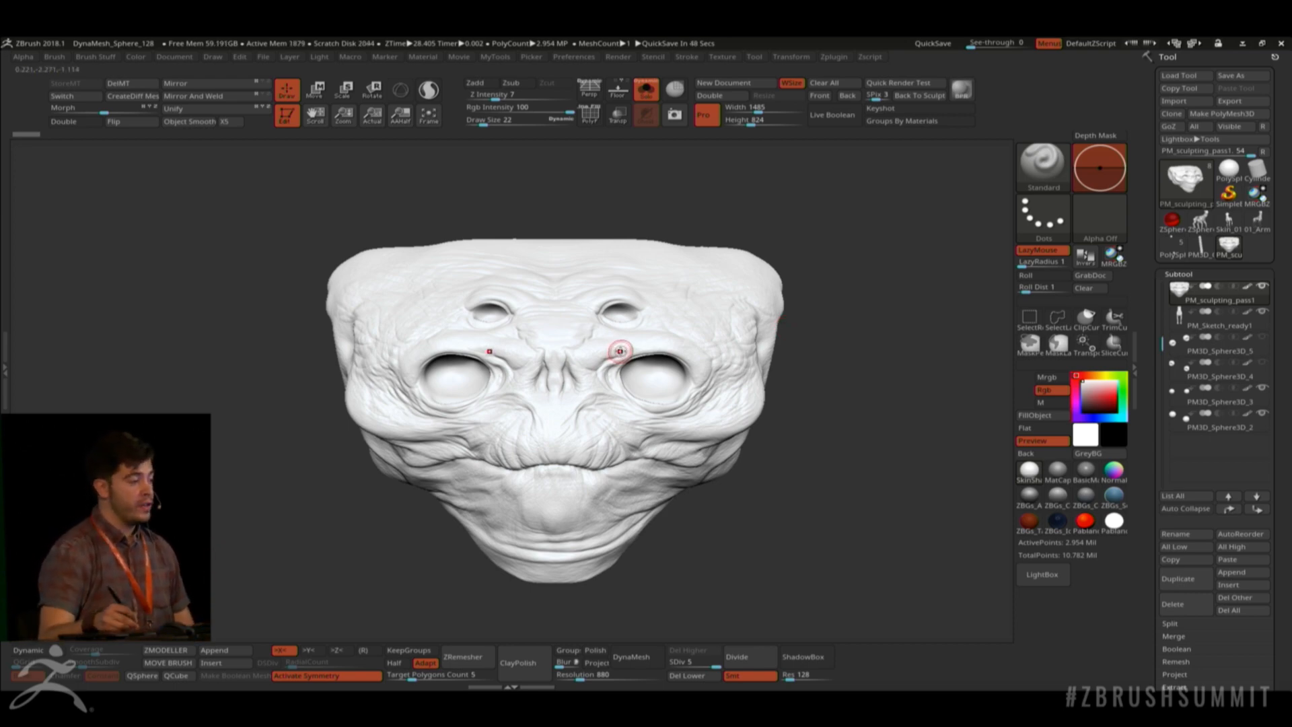
# Set the draw size to 91, pick red as the main colour and fill the head with it.
pyautogui.press('space')
pyautogui.moveTo(619, 351); pyautogui.dragTo(654, 351)
pyautogui.click(1090, 397)
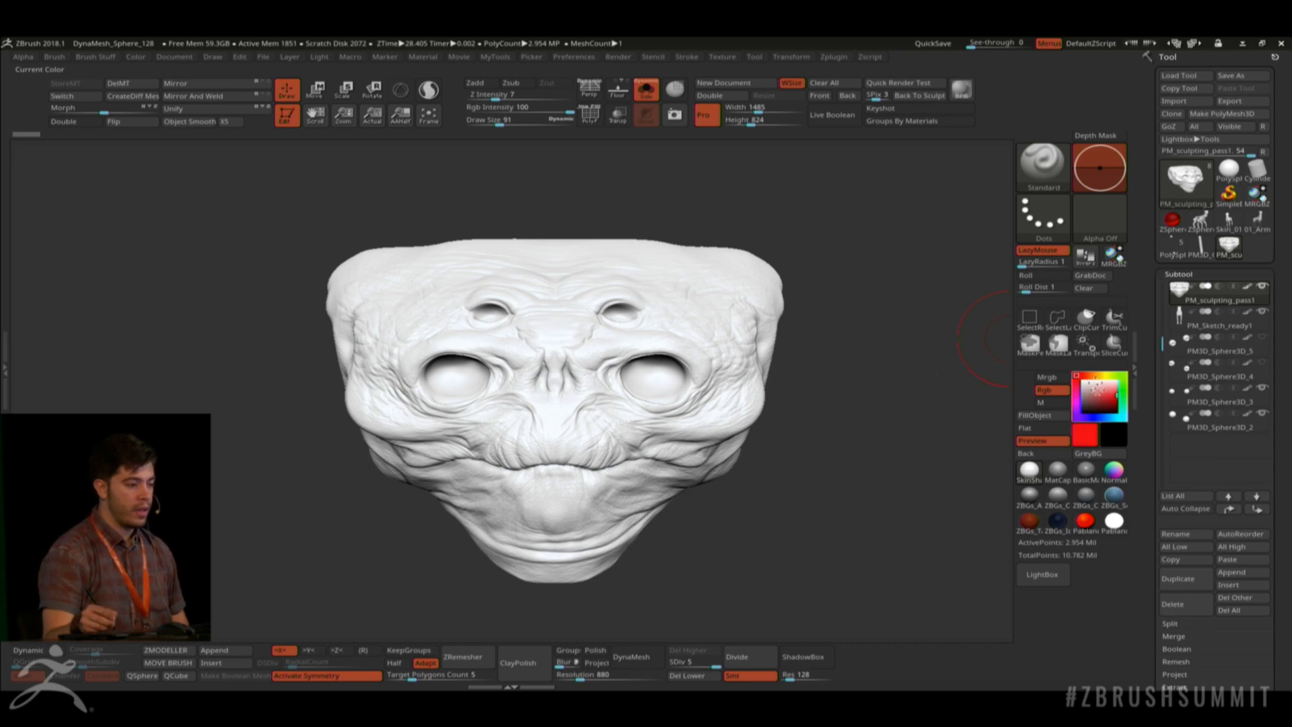
pyautogui.click(1035, 416)
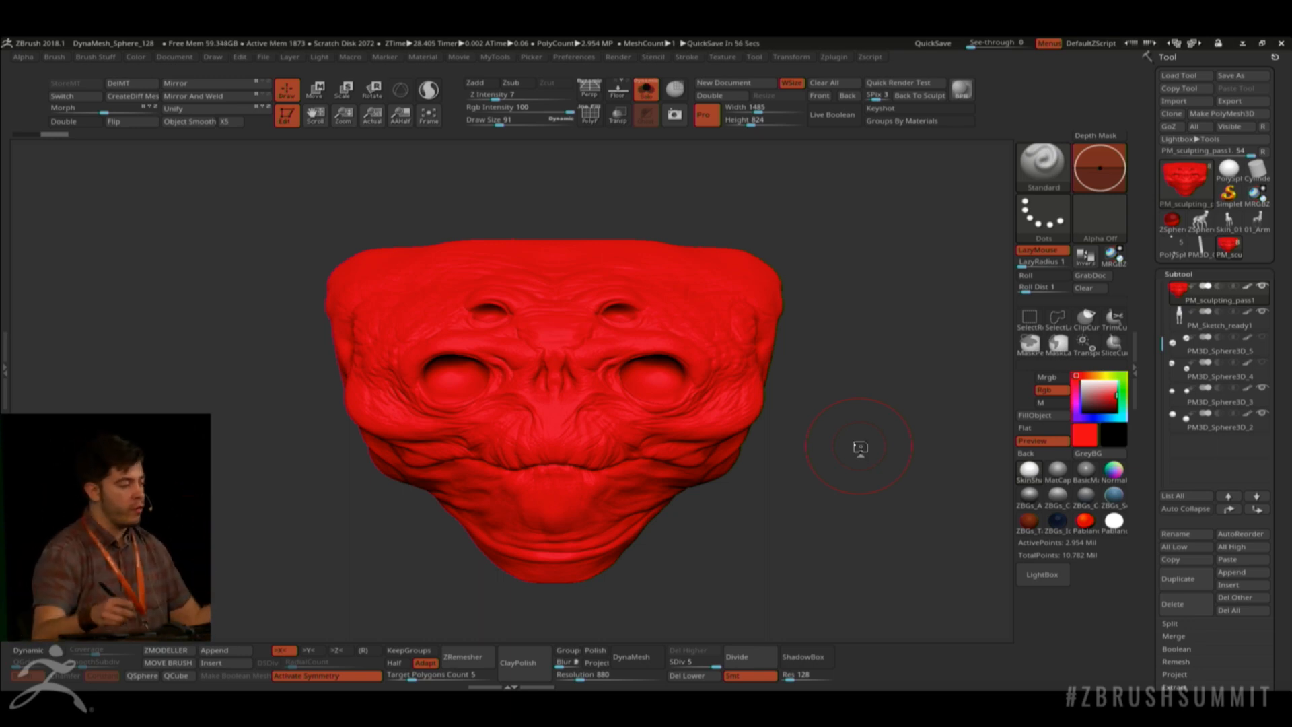
# Pick a yellow main colour and give the brush the Color Spray stroke with Alpha 08.
pyautogui.moveTo(1120, 374); pyautogui.dragTo(1102, 372)
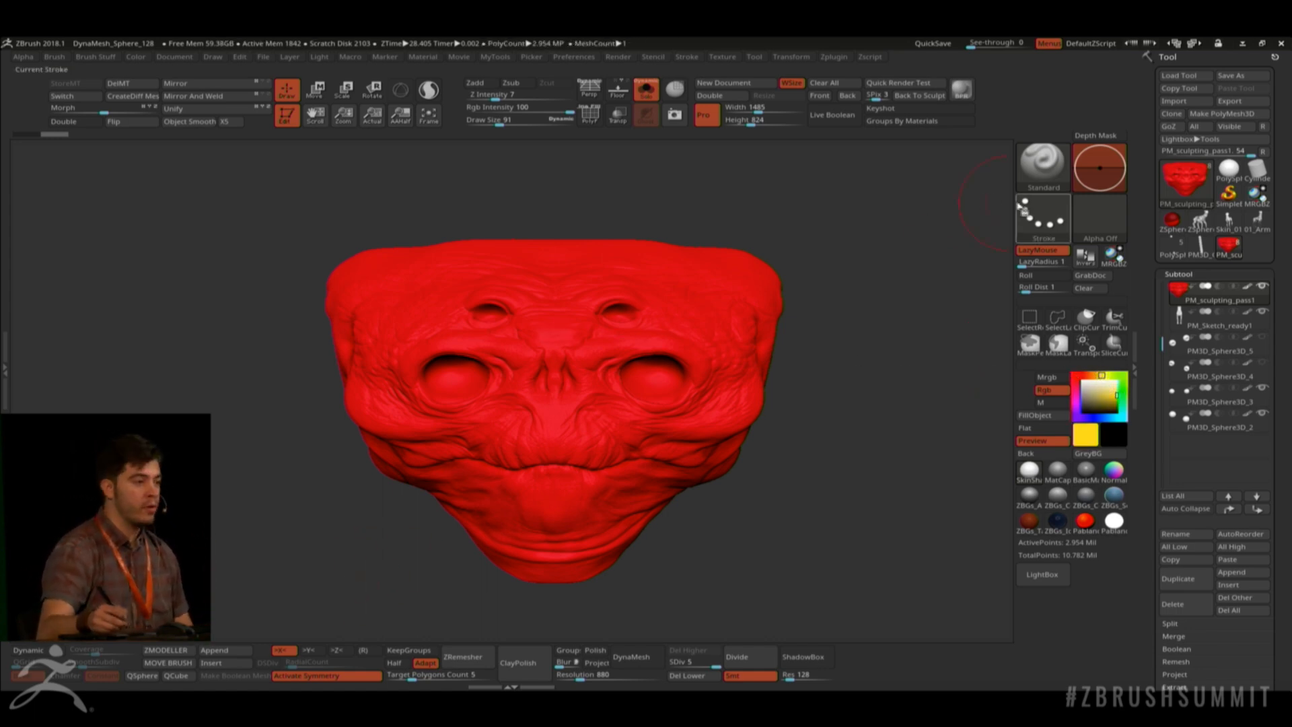
pyautogui.click(1043, 215)
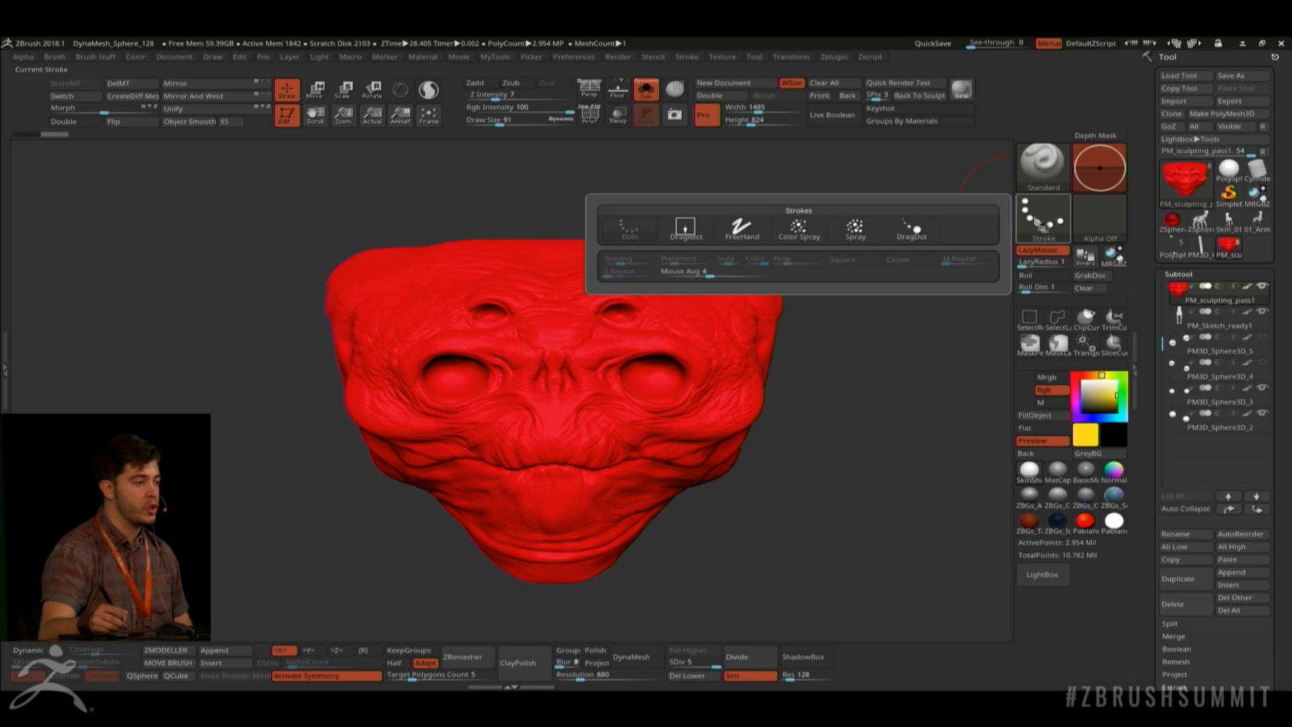
pyautogui.click(813, 233)
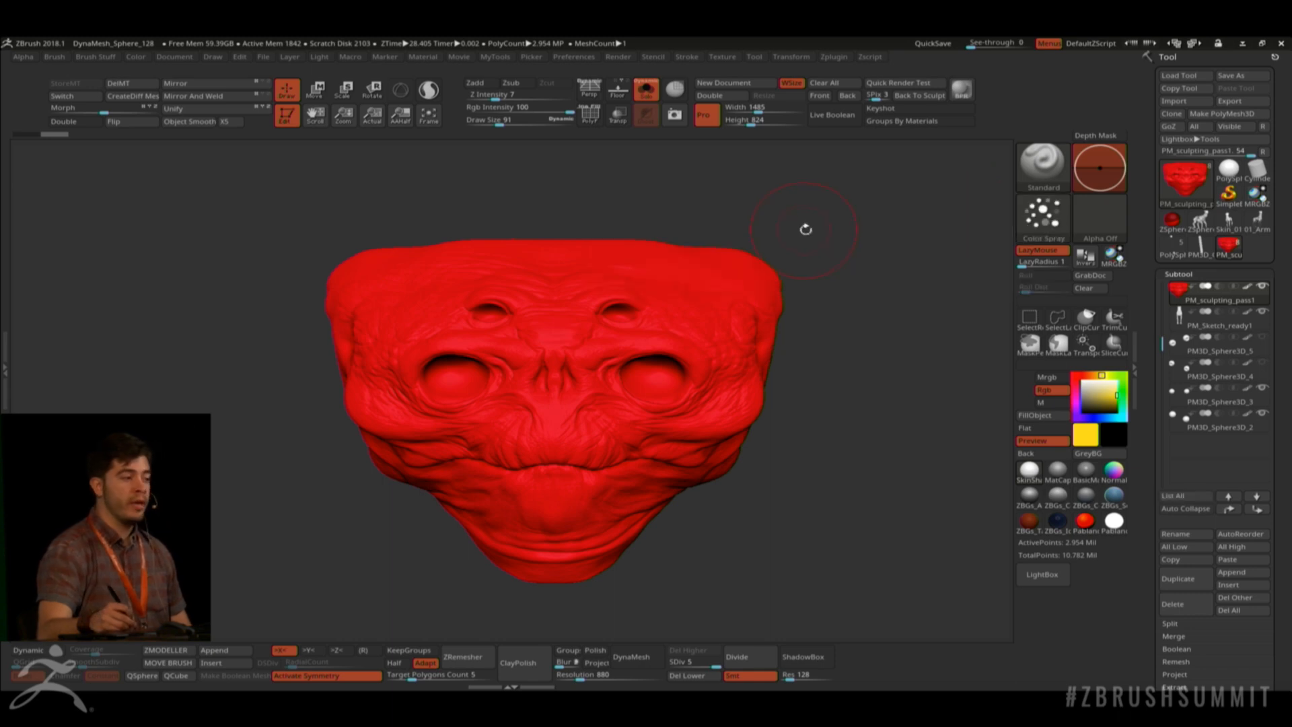
pyautogui.click(1042, 216)
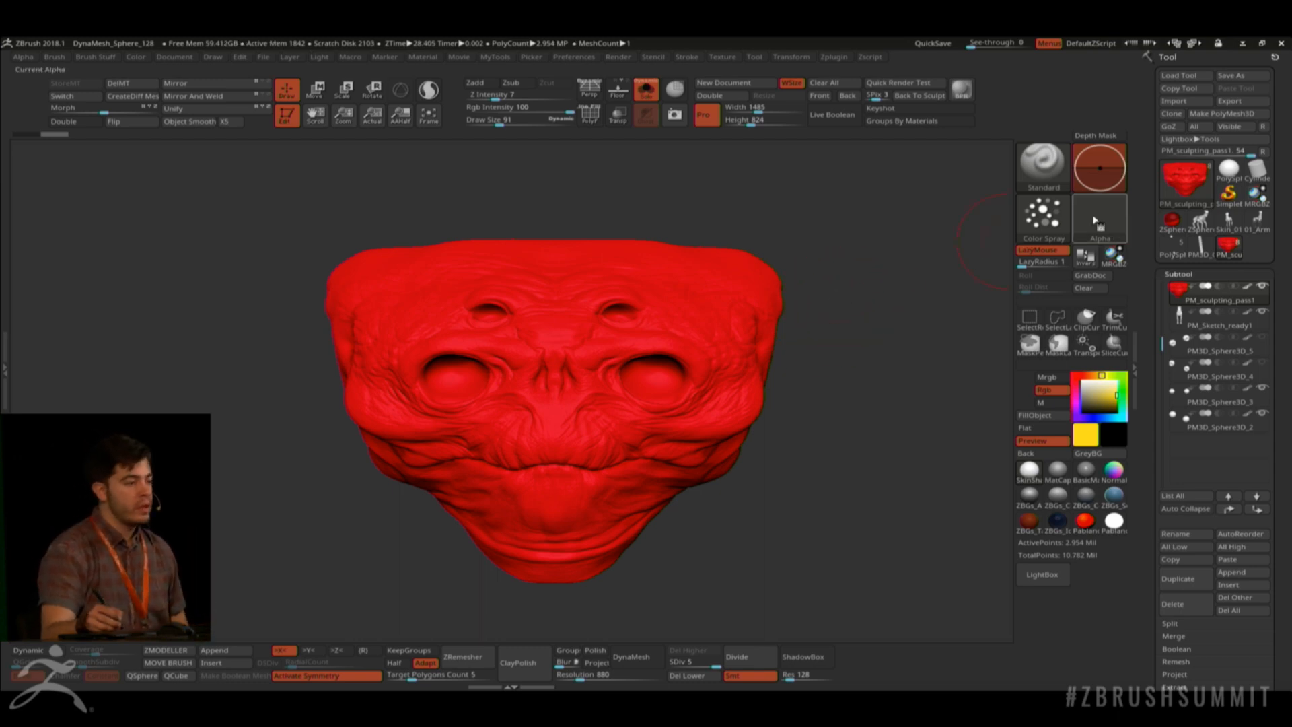
pyautogui.click(1087, 248)
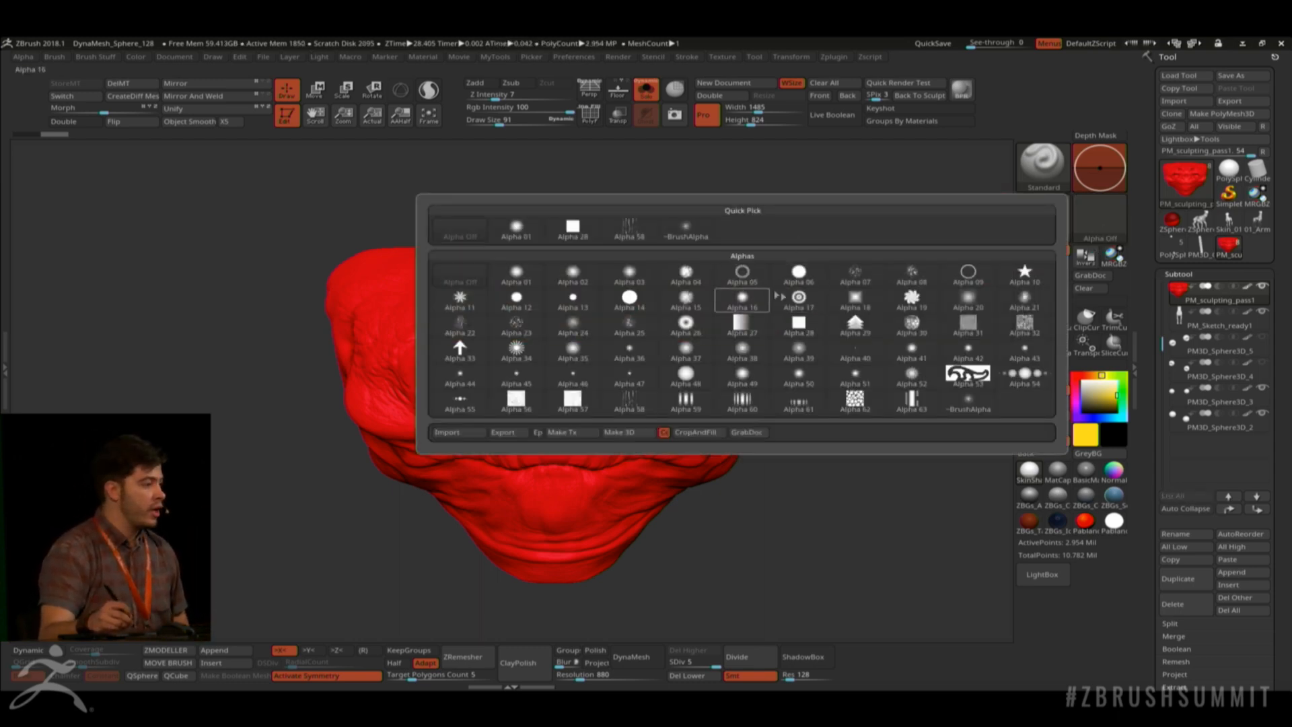
pyautogui.click(914, 274)
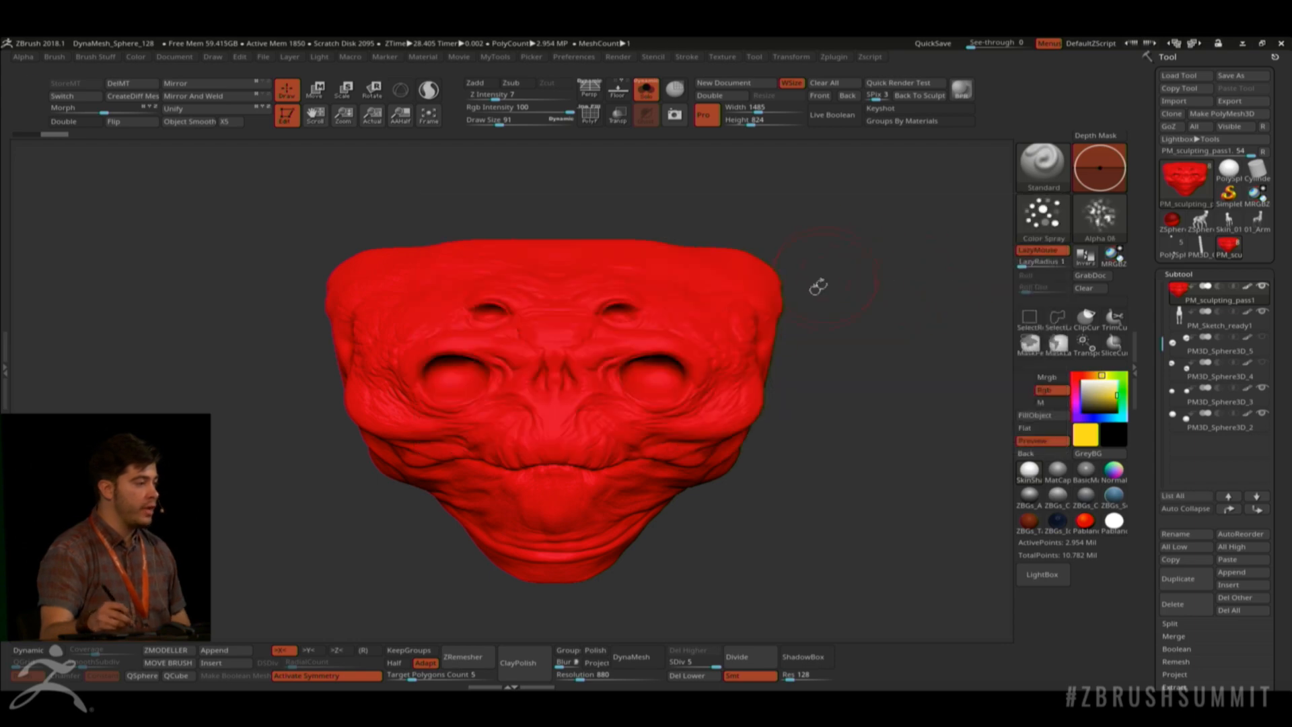
# Set the draw size to 55 and spray speckled colour patches symmetrically onto both cheeks of the red head.
pyautogui.moveTo(826, 300); pyautogui.dragTo(799, 317)
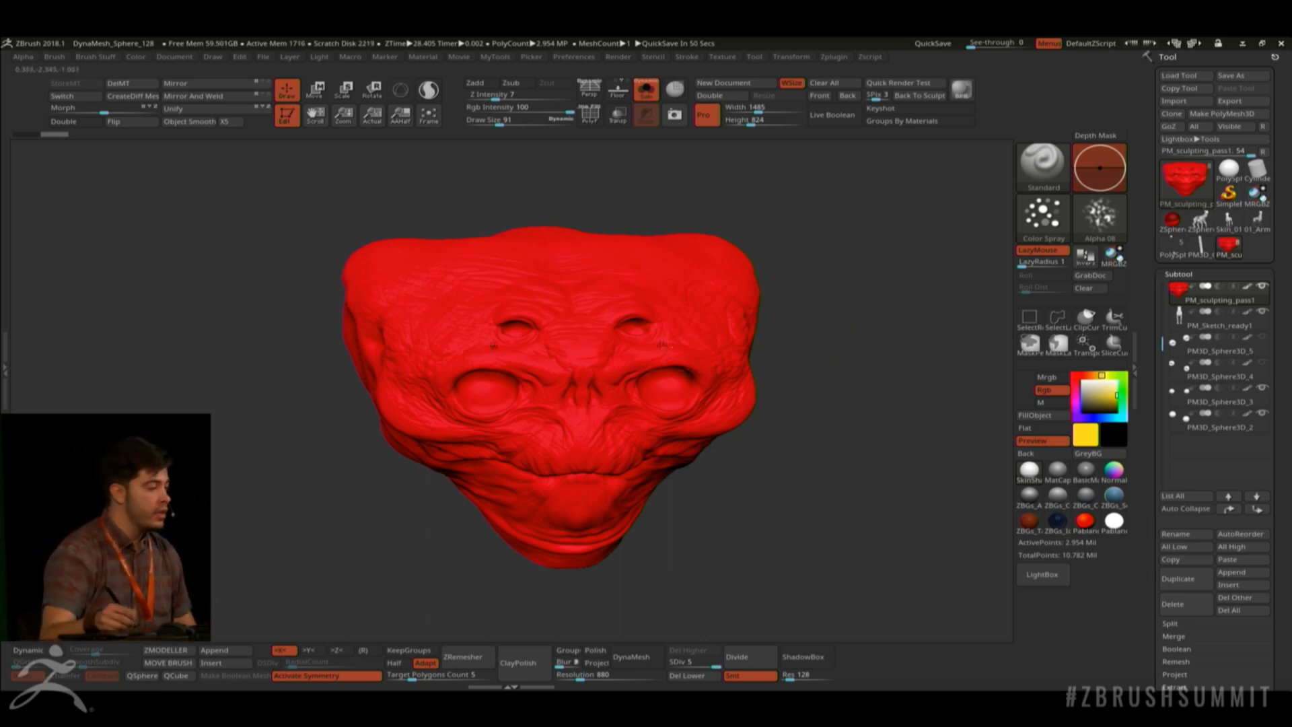
pyautogui.moveTo(854, 360)
pyautogui.mouseDown()
pyautogui.moveTo(802, 352)
pyautogui.moveTo(855, 374)
pyautogui.moveTo(836, 385)
pyautogui.mouseUp()
pyautogui.press('space')
pyautogui.moveTo(735, 386); pyautogui.dragTo(729, 386)
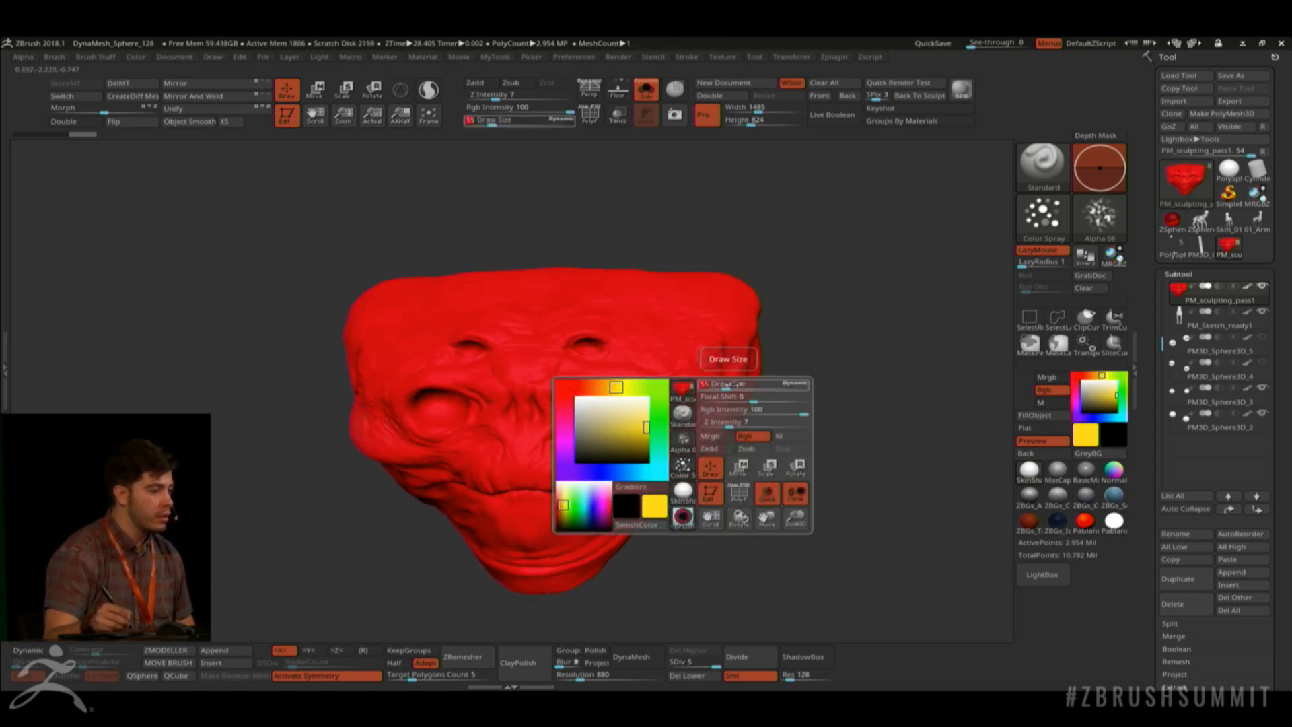
pyautogui.moveTo(842, 404); pyautogui.dragTo(804, 405)
pyautogui.moveTo(705, 418); pyautogui.dragTo(716, 432)
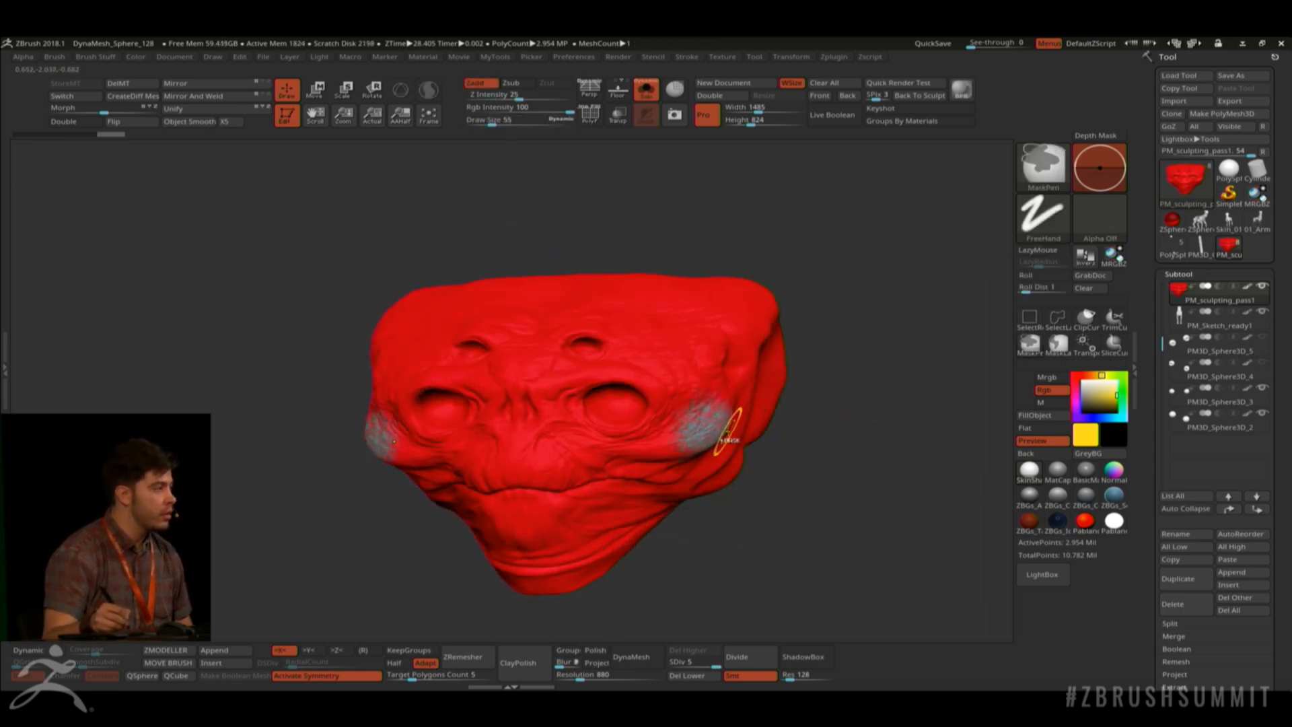
# Undo the speckled cheek strokes and turn off the current texture so the brush paints with the main colour.
pyautogui.hotkey('ctrl', 'z')
pyautogui.moveTo(842, 400); pyautogui.dragTo(885, 441)
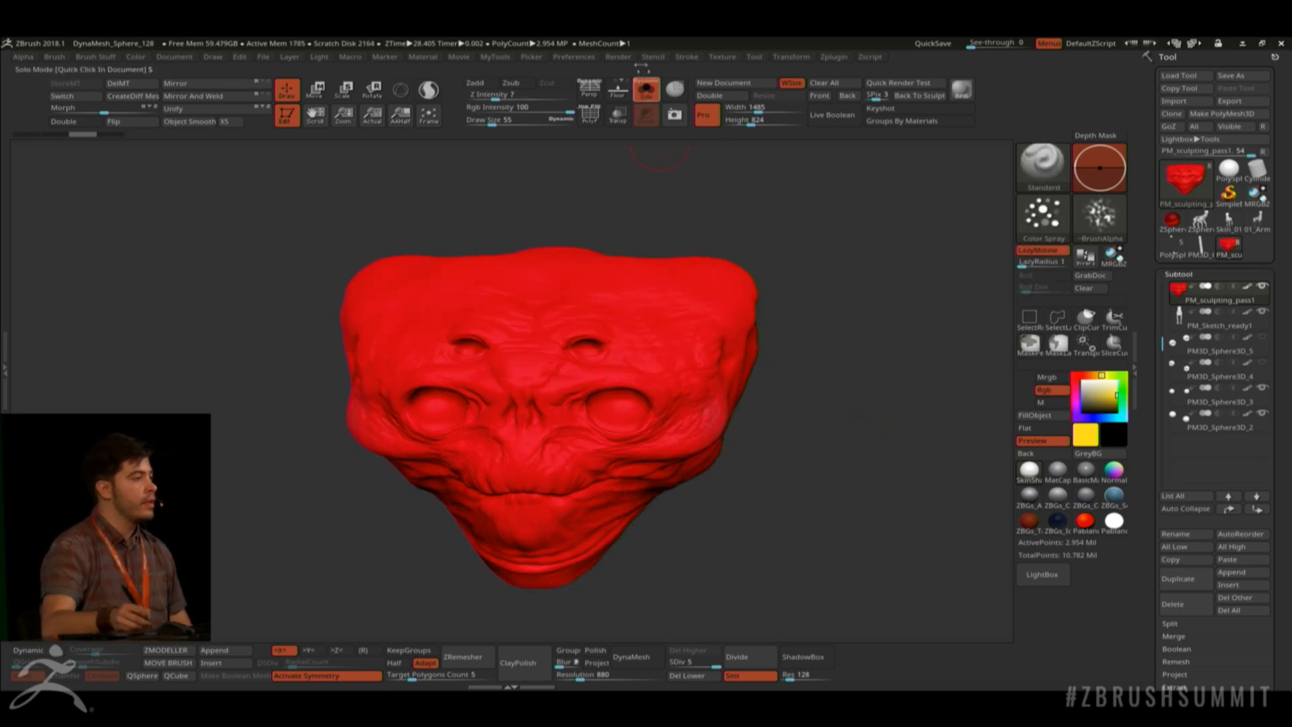
pyautogui.click(720, 58)
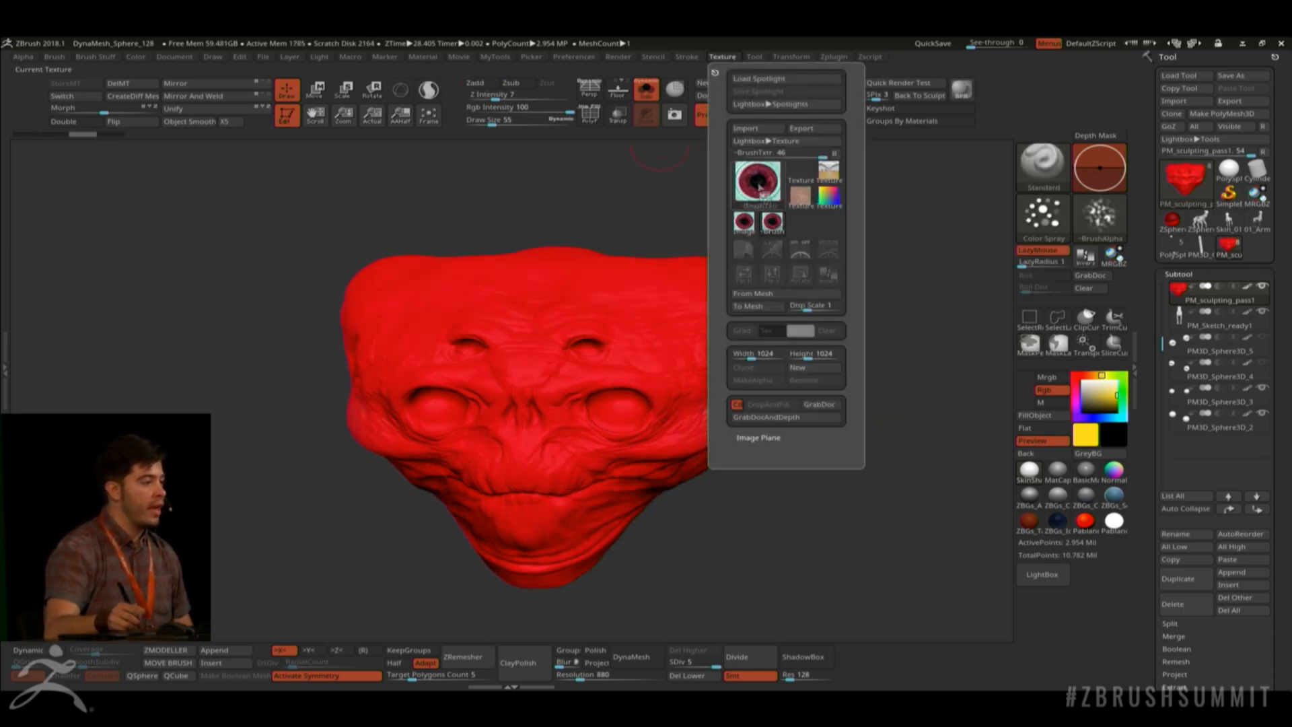
pyautogui.click(798, 174)
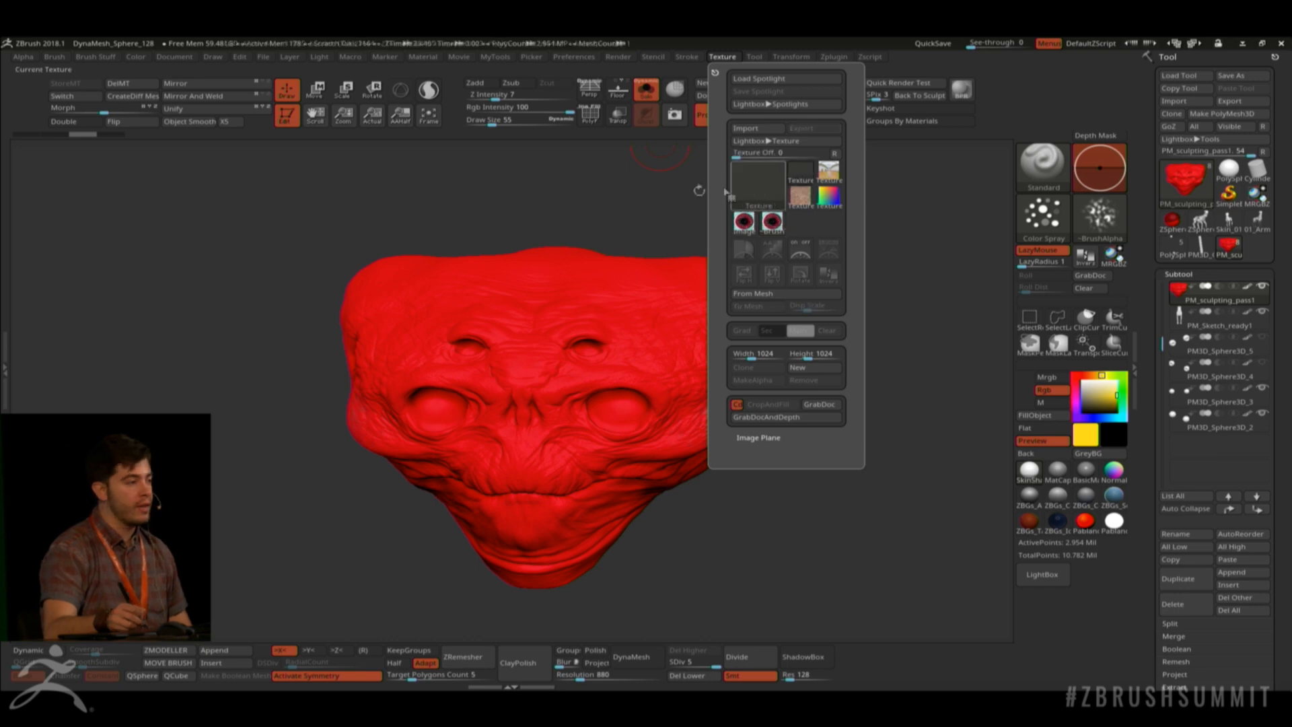
# Spray yellow symmetrically over both cheeks and below the eye sockets towards the upper lip.
pyautogui.moveTo(697, 438)
pyautogui.mouseDown()
pyautogui.moveTo(701, 422)
pyautogui.moveTo(673, 448)
pyautogui.moveTo(636, 450)
pyautogui.moveTo(719, 411)
pyautogui.moveTo(687, 409)
pyautogui.moveTo(707, 394)
pyautogui.moveTo(750, 391)
pyautogui.mouseUp()
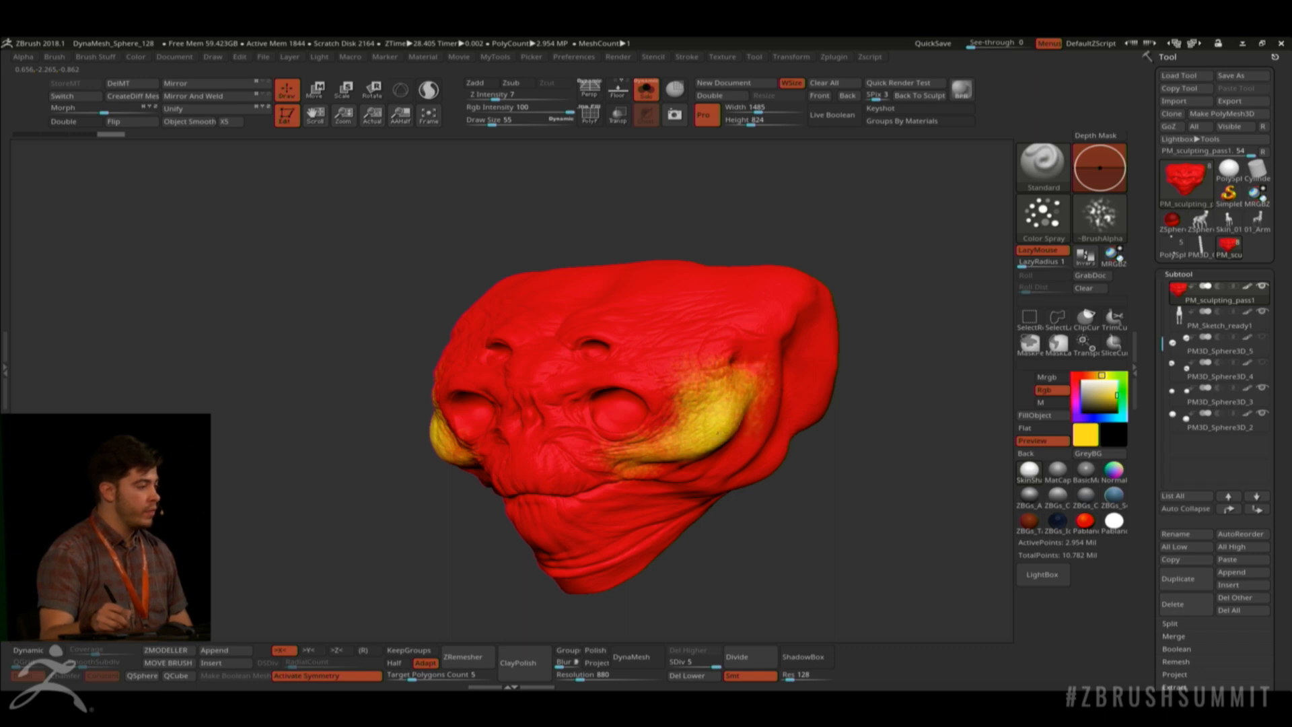
pyautogui.moveTo(670, 453)
pyautogui.mouseDown()
pyautogui.moveTo(666, 431)
pyautogui.moveTo(646, 464)
pyautogui.moveTo(578, 471)
pyautogui.mouseUp()
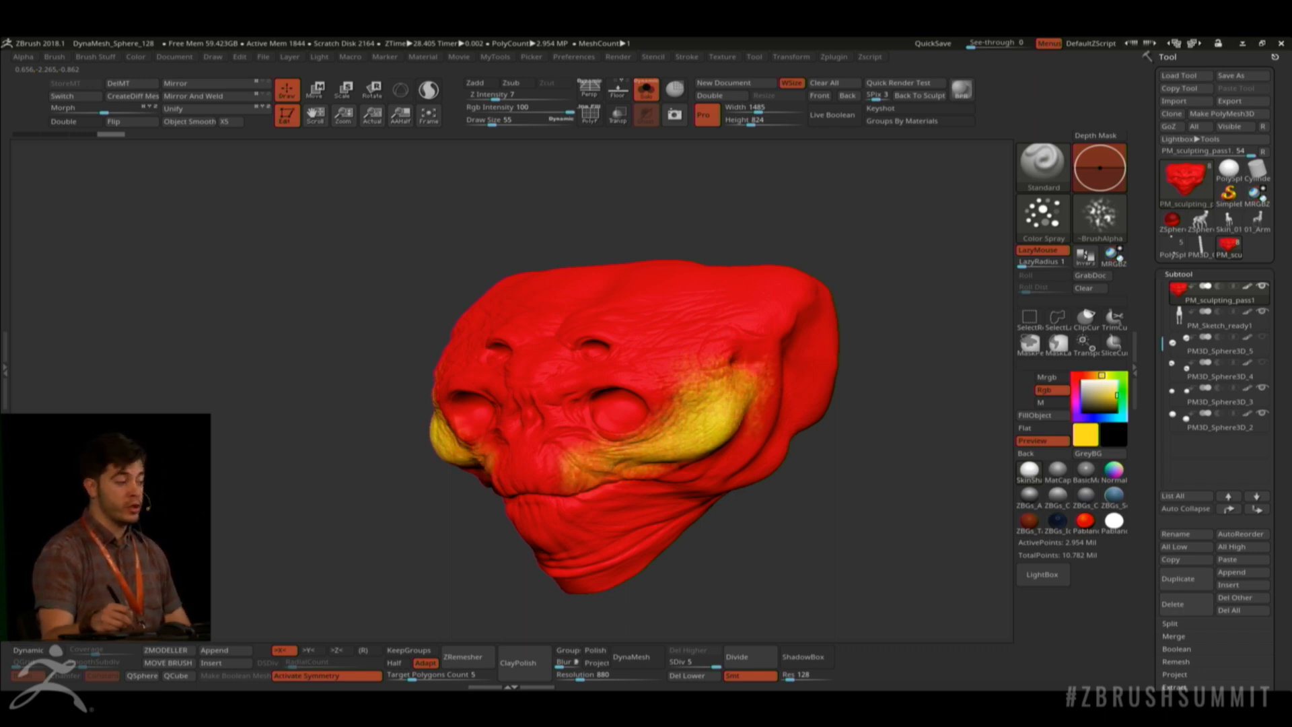
pyautogui.moveTo(688, 397); pyautogui.dragTo(678, 384)
pyautogui.moveTo(580, 463); pyautogui.dragTo(568, 466)
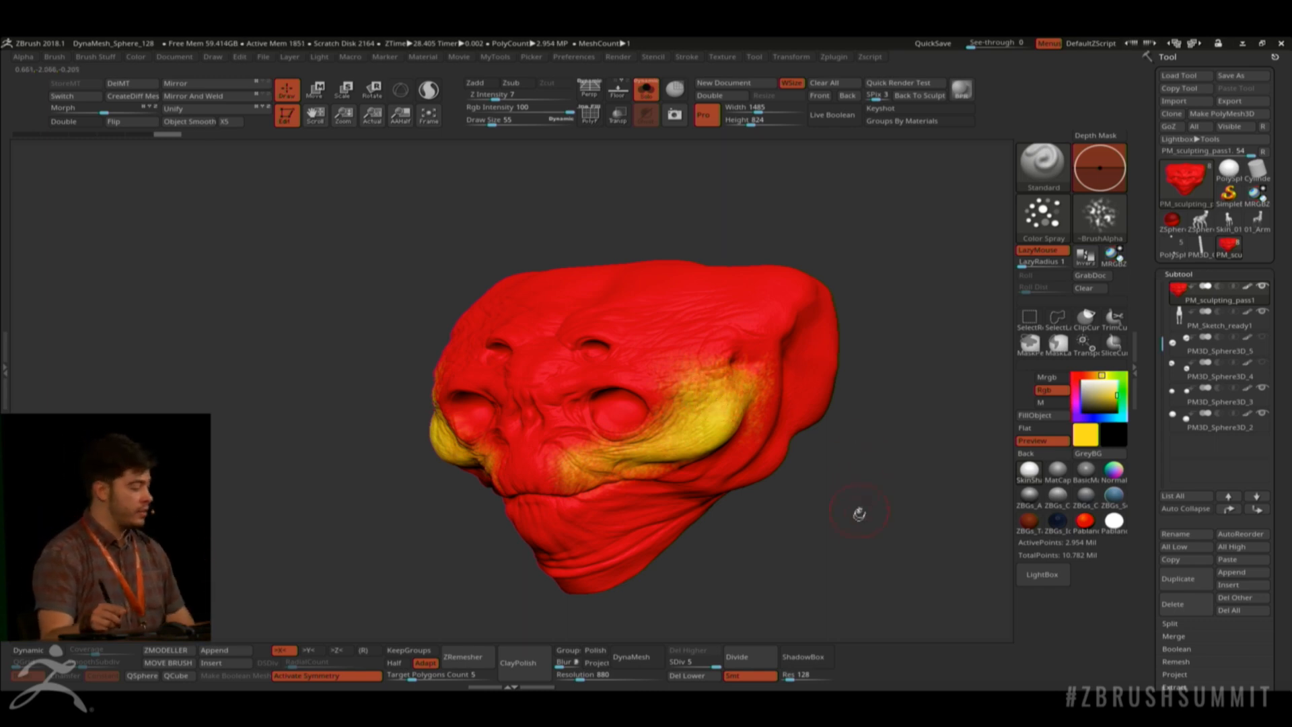
# Extend the yellow spray up to the temples, along the upper lip and across the chin.
pyautogui.keyDown('alt'); pyautogui.moveTo(842, 509); pyautogui.dragTo(818, 487); pyautogui.keyUp('alt')
pyautogui.moveTo(696, 341); pyautogui.dragTo(725, 416)
pyautogui.moveTo(871, 467); pyautogui.dragTo(880, 438)
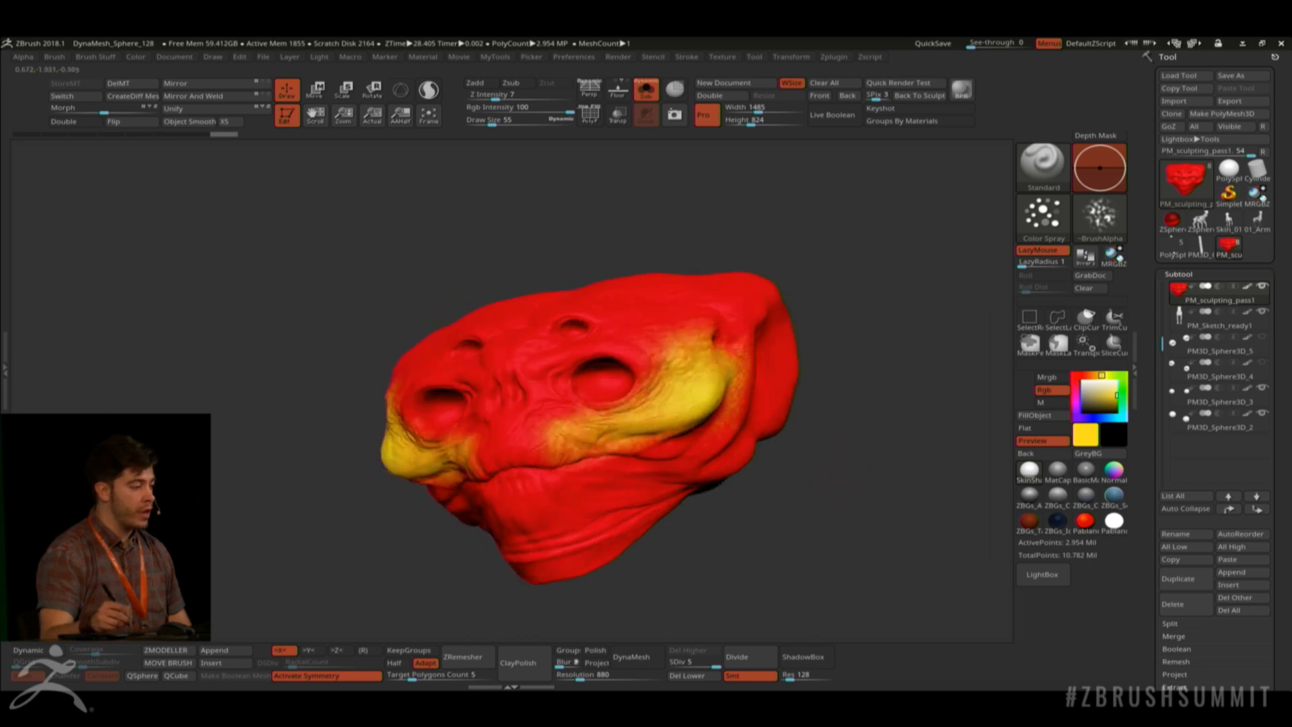
pyautogui.moveTo(668, 435); pyautogui.dragTo(609, 452)
pyautogui.moveTo(879, 303); pyautogui.dragTo(819, 337)
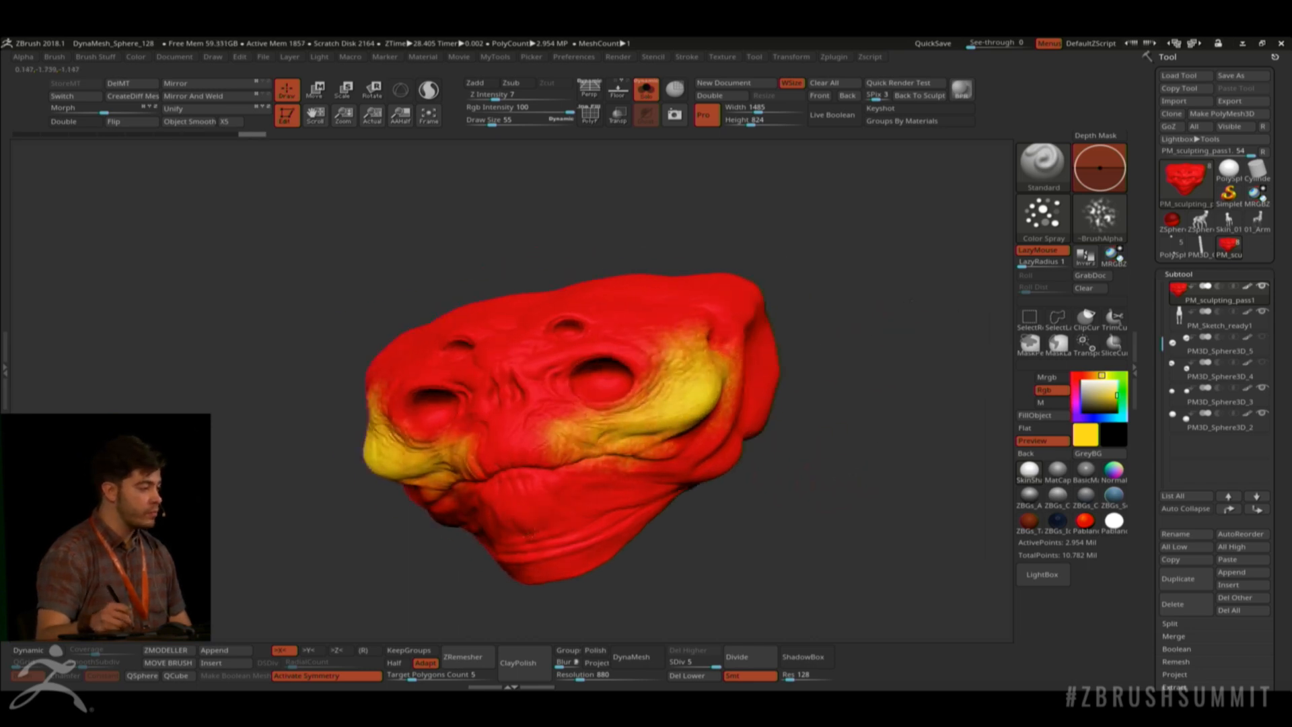
pyautogui.moveTo(511, 532)
pyautogui.mouseDown()
pyautogui.moveTo(714, 461)
pyautogui.moveTo(630, 496)
pyautogui.mouseUp()
pyautogui.moveTo(559, 442); pyautogui.dragTo(488, 462)
pyautogui.moveTo(874, 342); pyautogui.dragTo(856, 343)
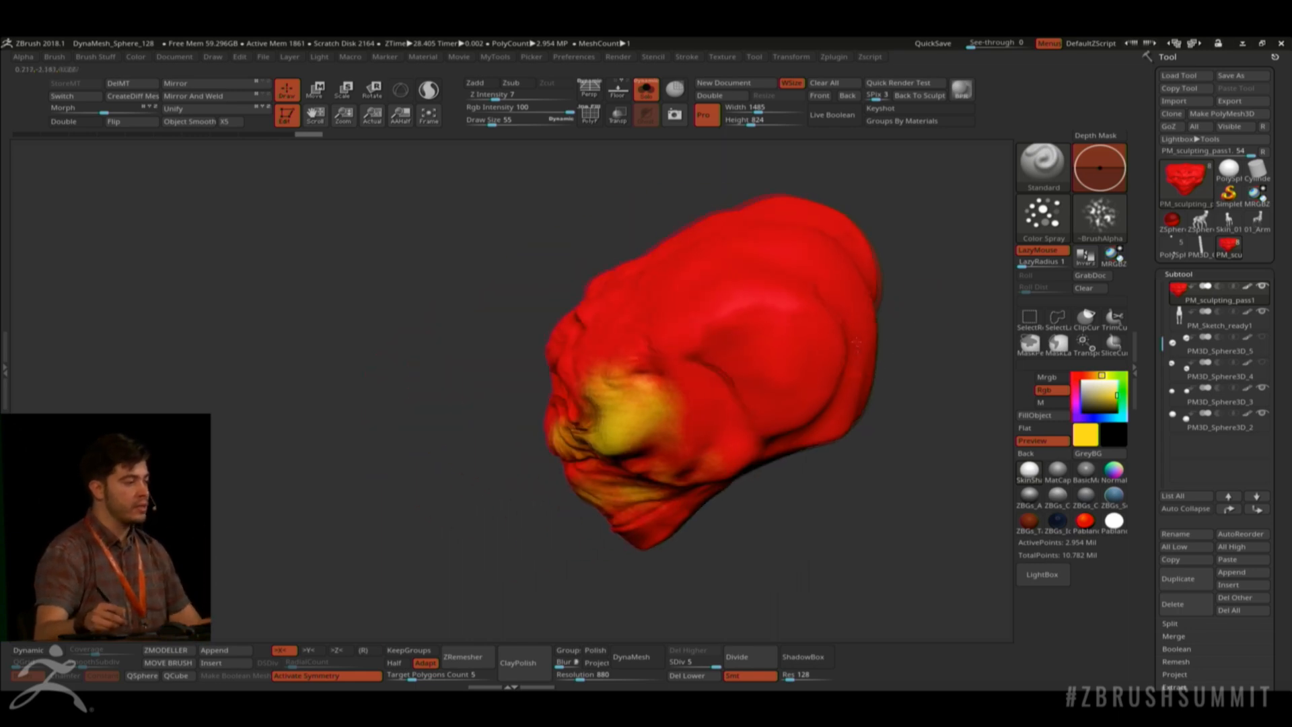
# Enlarge the draw size to 116 and spray yellow over the crown, sides and back of the head.
pyautogui.press('space')
pyautogui.moveTo(780, 304); pyautogui.dragTo(790, 304)
pyautogui.moveTo(768, 237)
pyautogui.mouseDown()
pyautogui.moveTo(818, 264)
pyautogui.moveTo(720, 244)
pyautogui.moveTo(746, 303)
pyautogui.moveTo(772, 269)
pyautogui.mouseUp()
pyautogui.moveTo(902, 350); pyautogui.dragTo(962, 289)
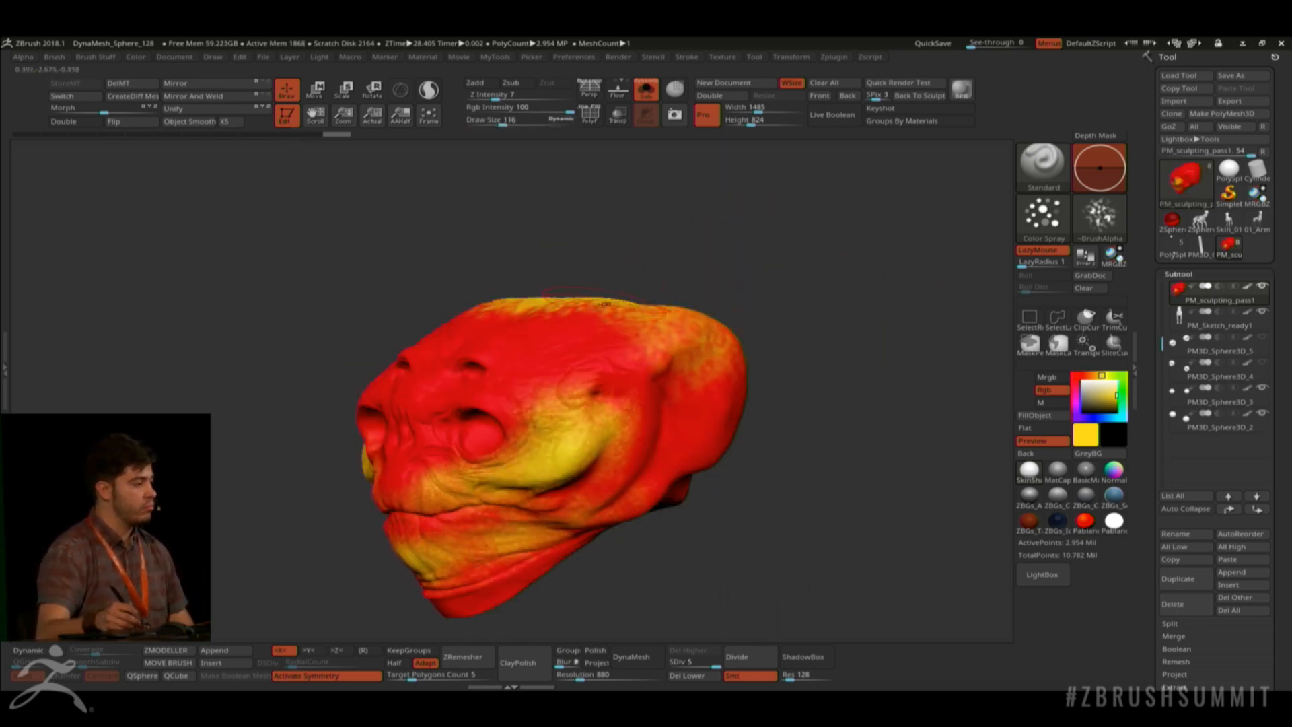
pyautogui.moveTo(605, 304)
pyautogui.mouseDown()
pyautogui.moveTo(485, 323)
pyautogui.moveTo(551, 323)
pyautogui.moveTo(704, 376)
pyautogui.moveTo(703, 431)
pyautogui.mouseUp()
pyautogui.moveTo(779, 311)
pyautogui.mouseDown()
pyautogui.moveTo(875, 330)
pyautogui.moveTo(889, 357)
pyautogui.mouseUp()
pyautogui.moveTo(535, 262)
pyautogui.mouseDown()
pyautogui.moveTo(501, 313)
pyautogui.moveTo(344, 313)
pyautogui.moveTo(404, 320)
pyautogui.mouseUp()
pyautogui.moveTo(767, 398)
pyautogui.keyDown('shift'); pyautogui.mouseDown()
pyautogui.moveTo(779, 436)
pyautogui.moveTo(844, 431)
pyautogui.moveTo(774, 437)
pyautogui.moveTo(799, 436)
pyautogui.mouseUp(); pyautogui.keyUp('shift')
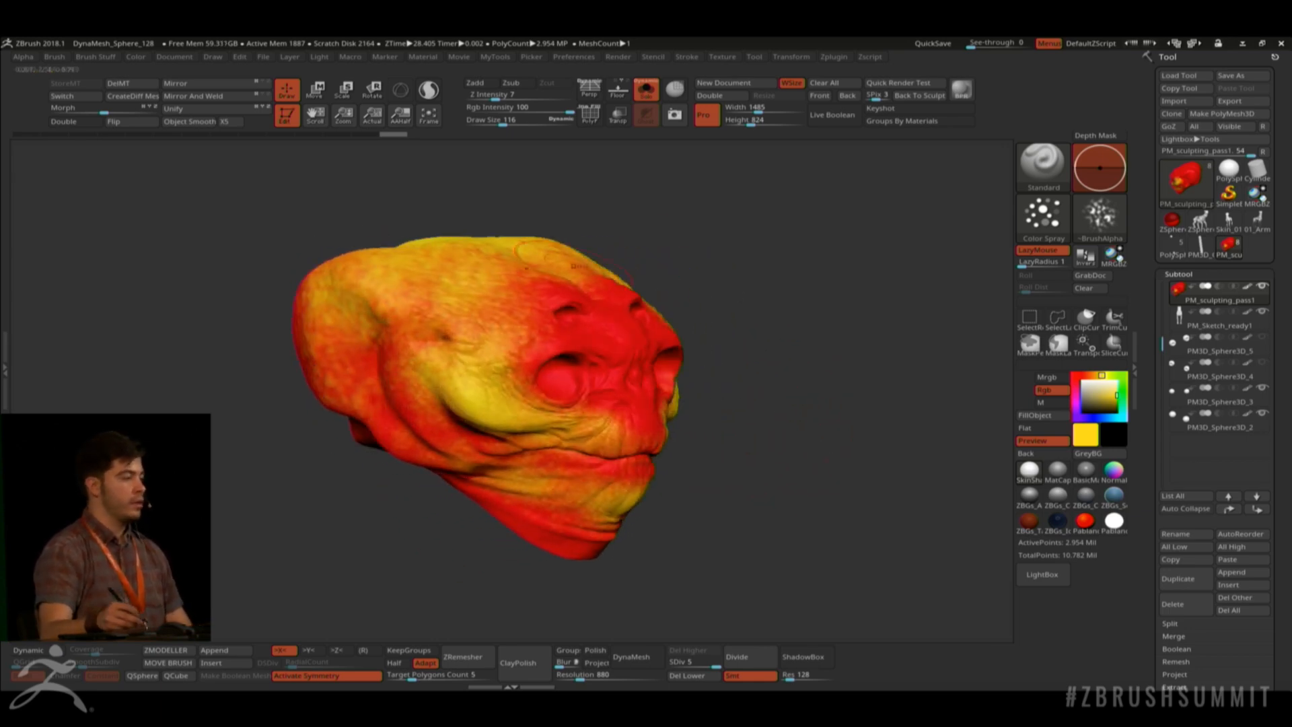
pyautogui.moveTo(850, 364); pyautogui.dragTo(908, 360)
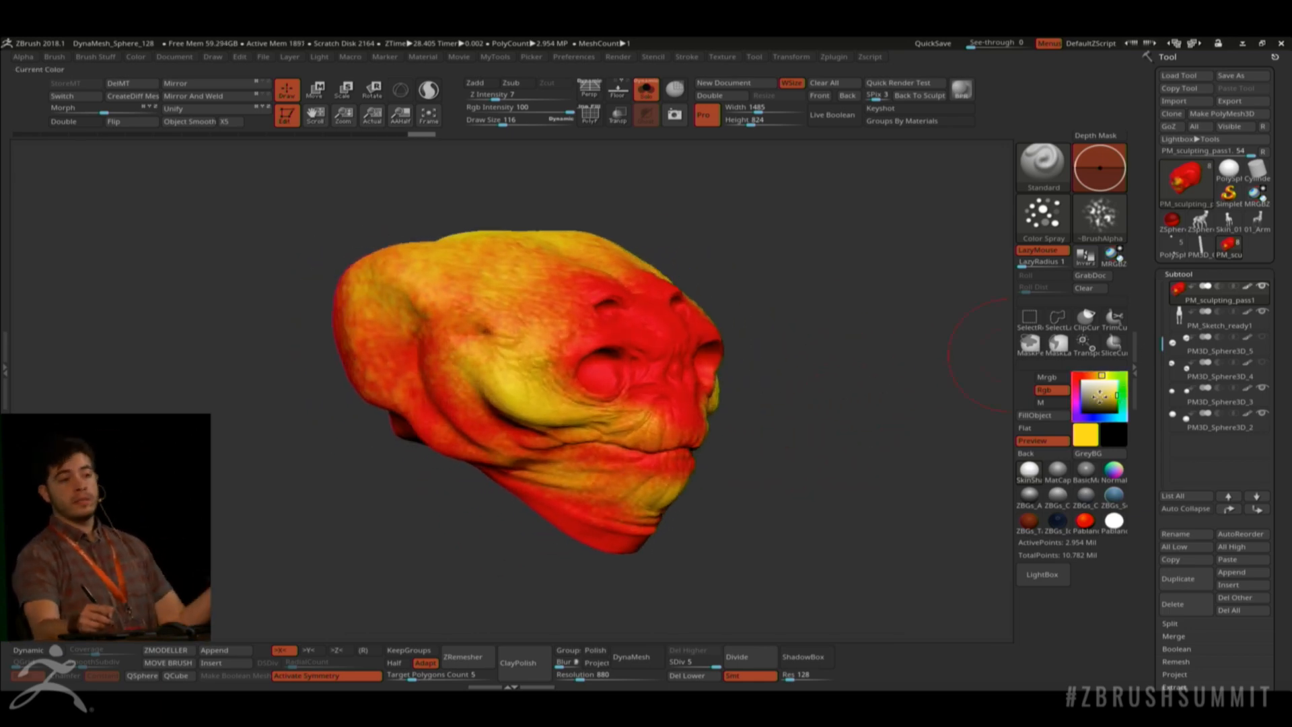
# Pick blue as the main colour, set the draw size to 59 and paint the two large eye sockets.
pyautogui.click(1099, 415)
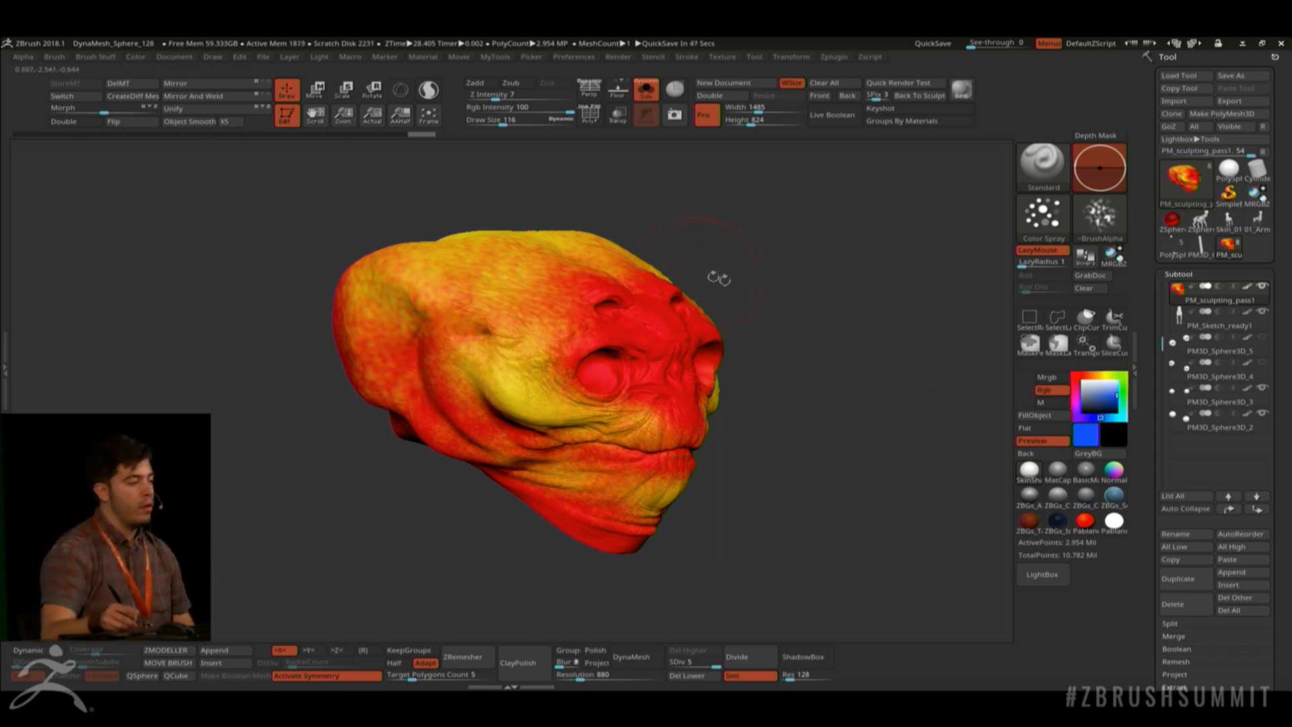
pyautogui.press('space')
pyautogui.moveTo(778, 298); pyautogui.dragTo(766, 297)
pyautogui.moveTo(848, 323); pyautogui.dragTo(760, 327)
pyautogui.moveTo(895, 374); pyautogui.dragTo(830, 361)
pyautogui.moveTo(729, 390); pyautogui.dragTo(746, 377)
pyautogui.moveTo(893, 387); pyautogui.dragTo(805, 387)
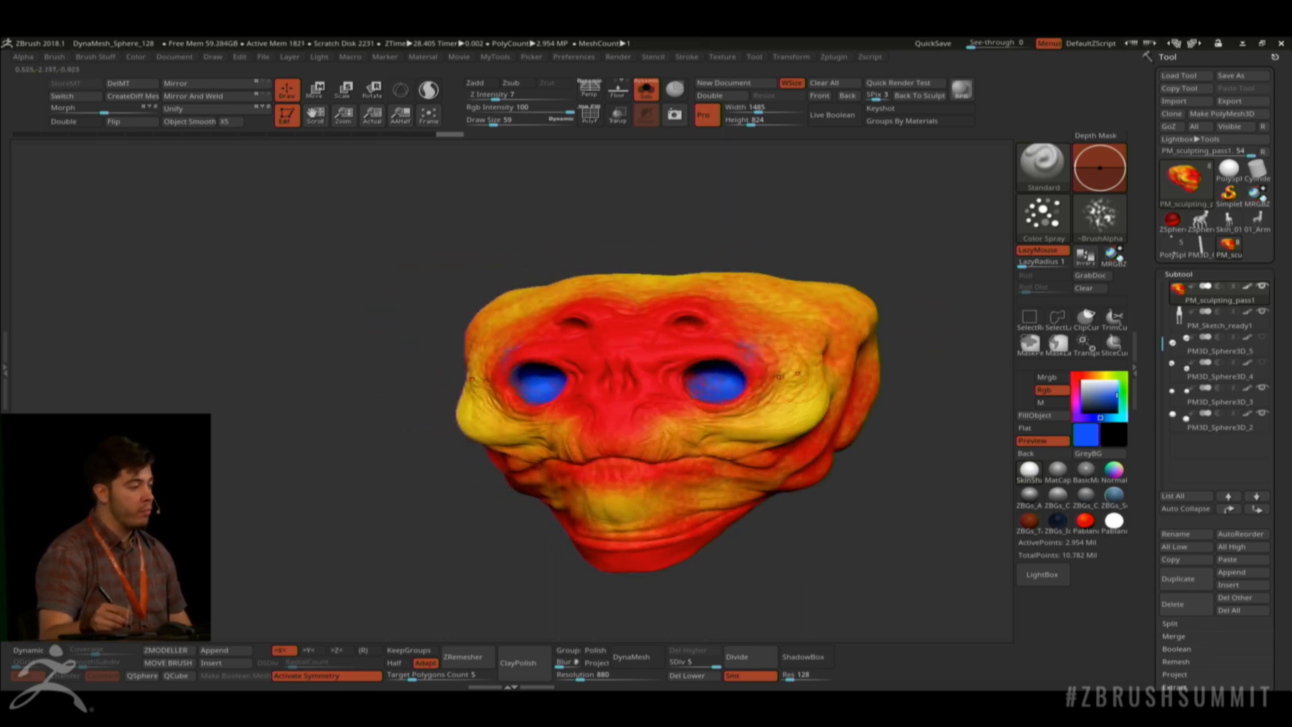
# Reduce the draw size to 36 and spray blue around the large eye sockets, into the small upper sockets and over the nose.
pyautogui.moveTo(725, 384)
pyautogui.mouseDown()
pyautogui.moveTo(715, 362)
pyautogui.moveTo(704, 374)
pyautogui.mouseUp()
pyautogui.press('space')
pyautogui.moveTo(895, 377)
pyautogui.keyDown('alt'); pyautogui.mouseDown()
pyautogui.moveTo(895, 465)
pyautogui.moveTo(835, 437)
pyautogui.mouseUp(); pyautogui.keyUp('alt')
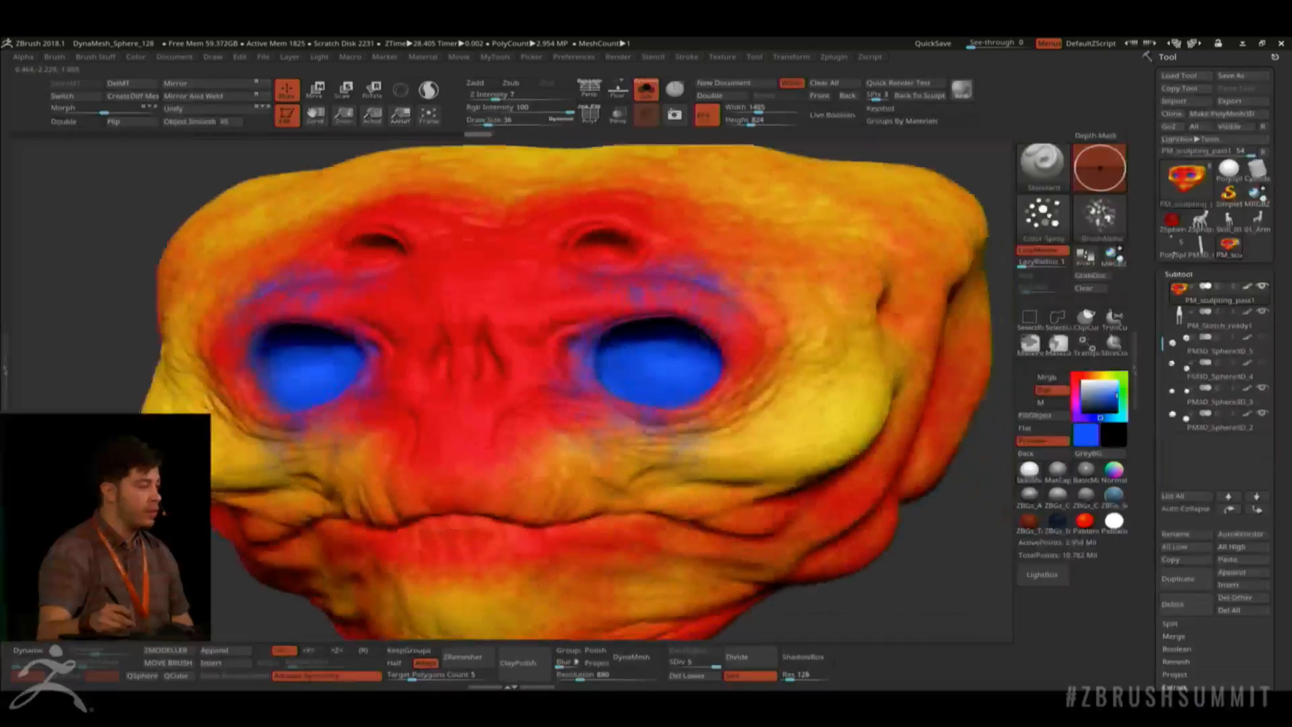
pyautogui.moveTo(679, 404); pyautogui.dragTo(659, 331, button='right')
pyautogui.moveTo(673, 400); pyautogui.dragTo(710, 441)
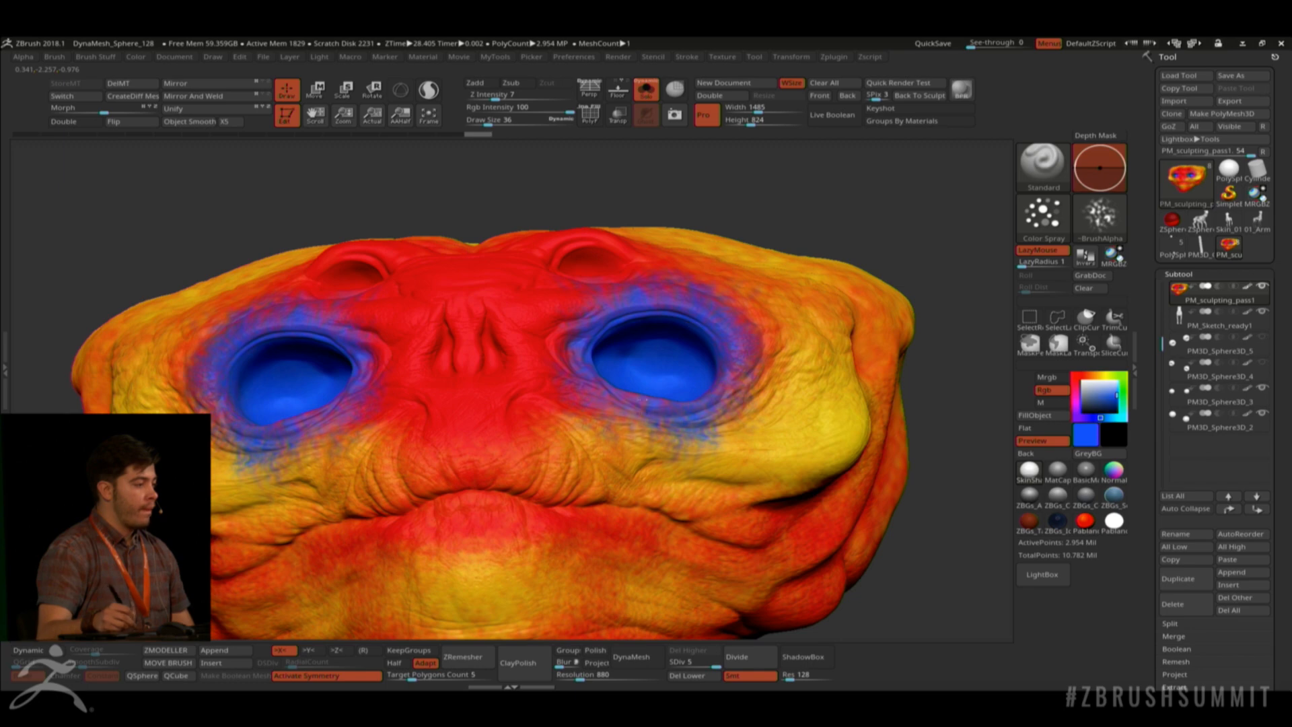
pyautogui.keyDown('ctrl'); pyautogui.moveTo(643, 399); pyautogui.dragTo(605, 368, button='right'); pyautogui.keyUp('ctrl')
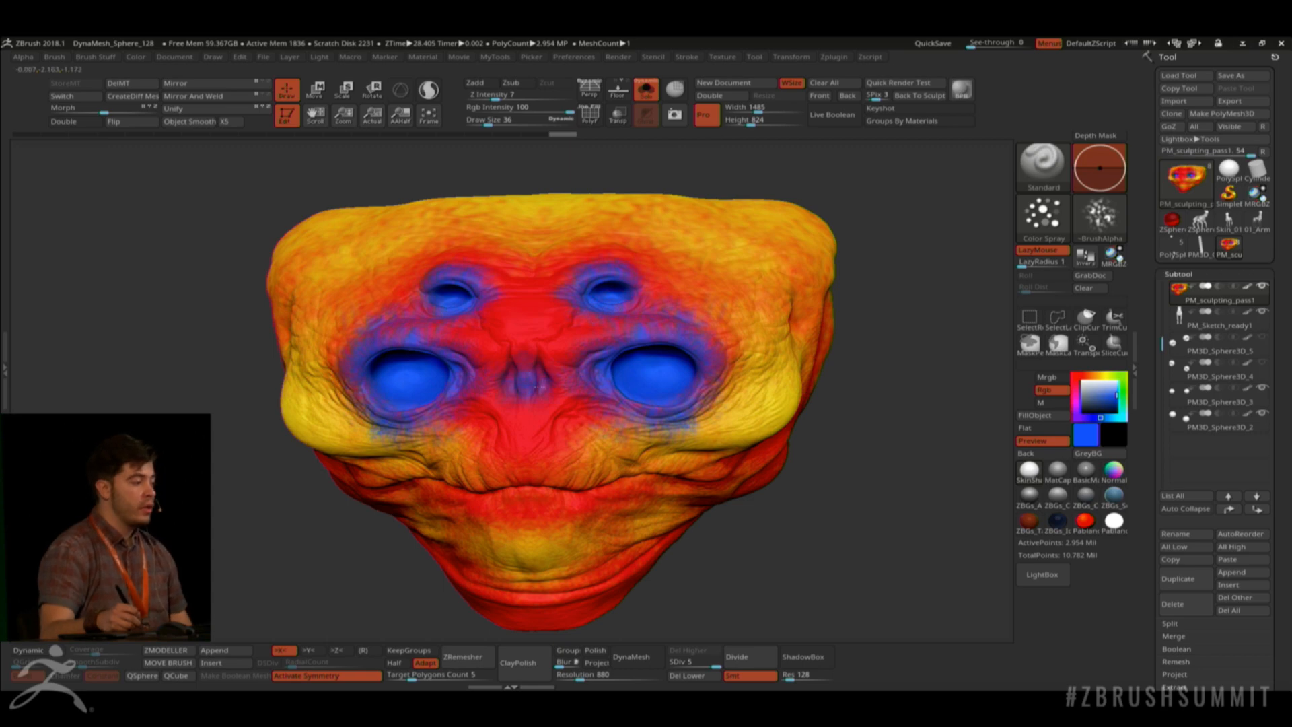
# Spray blue along the lips and mouth corners, keeping the current brush alpha.
pyautogui.click(1100, 214)
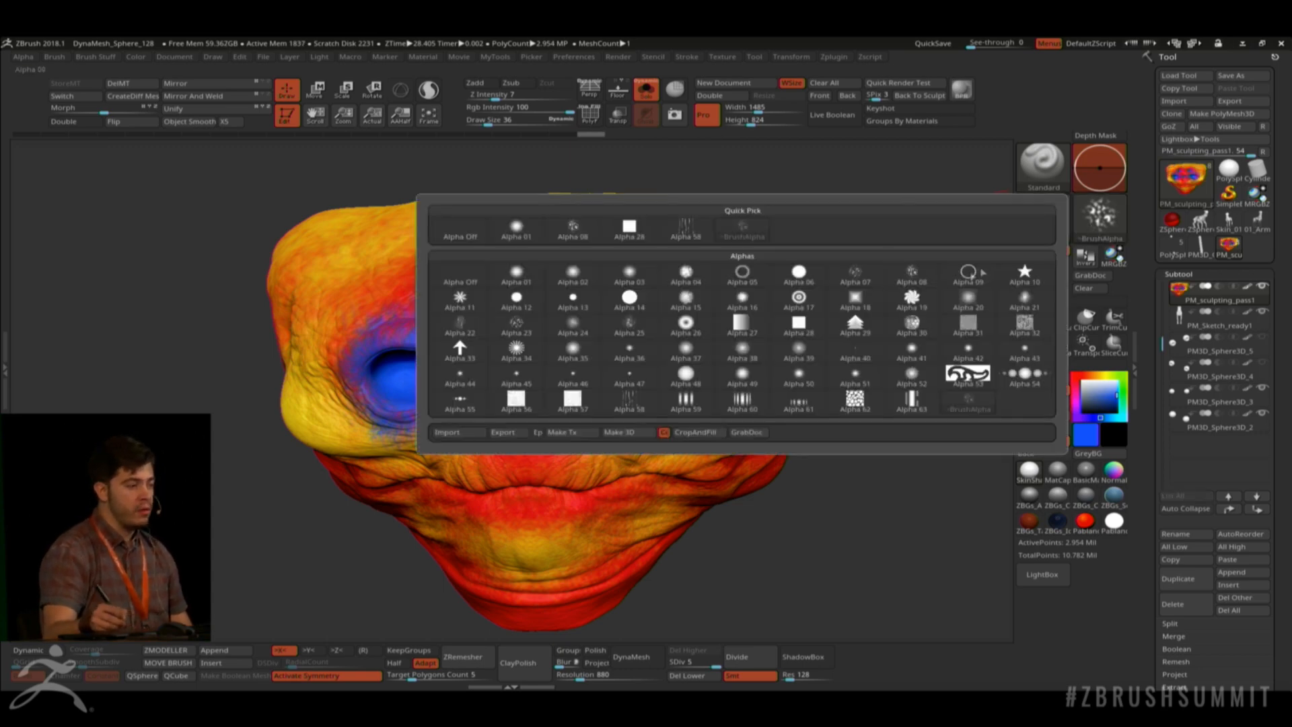
pyautogui.moveTo(597, 469)
pyautogui.keyDown('alt'); pyautogui.mouseDown(button='right')
pyautogui.moveTo(630, 364)
pyautogui.moveTo(781, 350)
pyautogui.moveTo(789, 330)
pyautogui.mouseUp(button='right'); pyautogui.keyUp('alt')
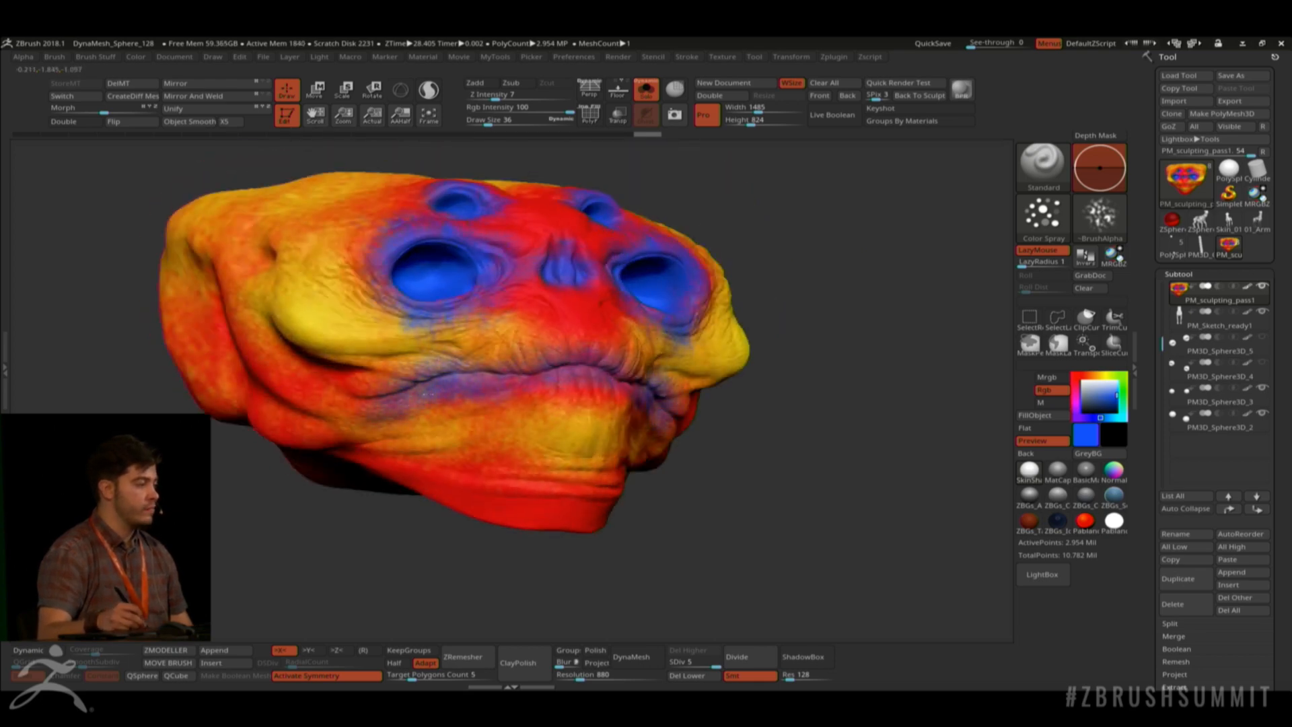
pyautogui.keyDown('ctrl'); pyautogui.moveTo(773, 399); pyautogui.dragTo(625, 383, button='right'); pyautogui.keyUp('ctrl')
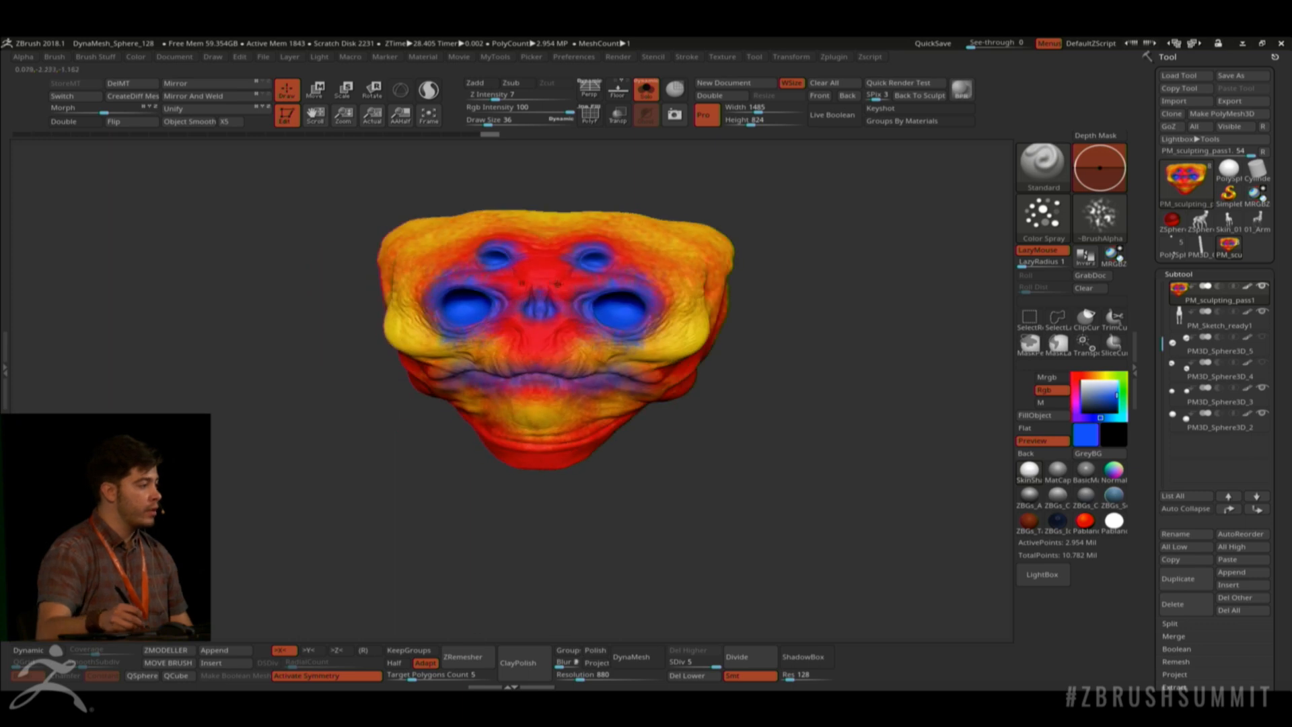
pyautogui.moveTo(761, 296); pyautogui.dragTo(809, 416, button='right')
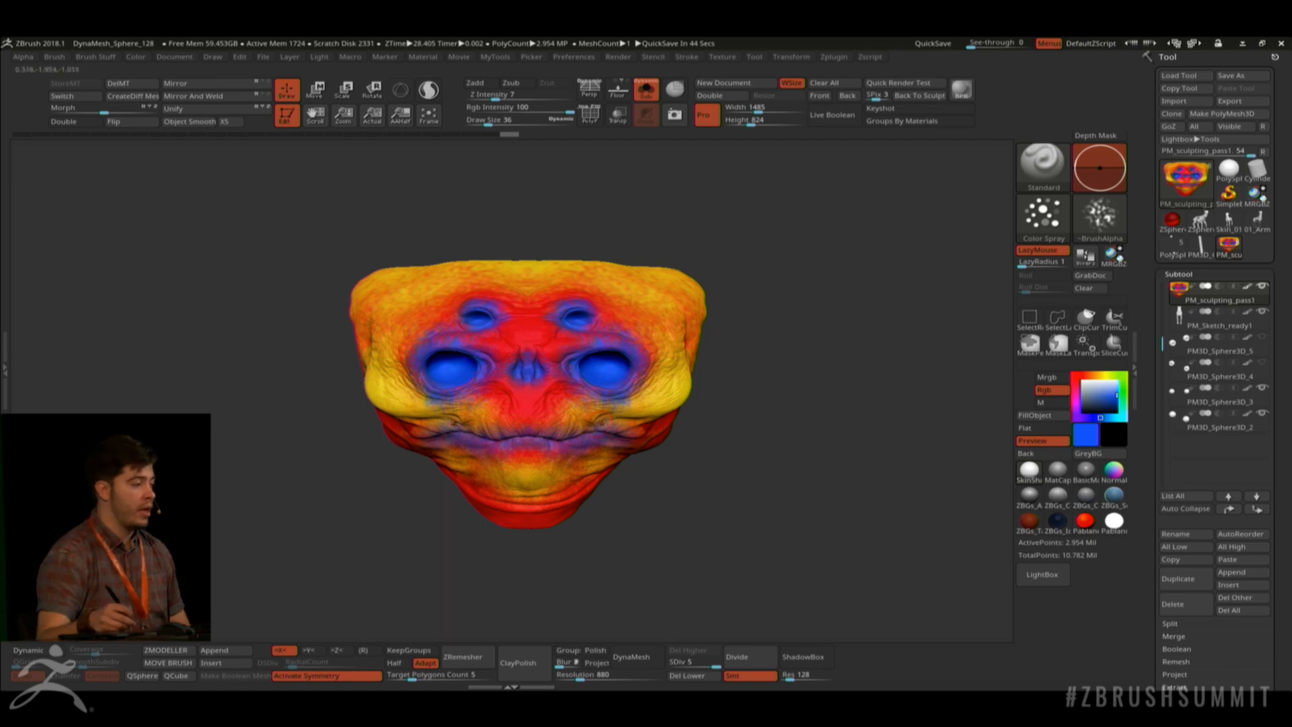
pyautogui.moveTo(811, 386)
pyautogui.mouseDown()
pyautogui.moveTo(864, 393)
pyautogui.moveTo(830, 357)
pyautogui.moveTo(831, 455)
pyautogui.moveTo(905, 385)
pyautogui.mouseUp()
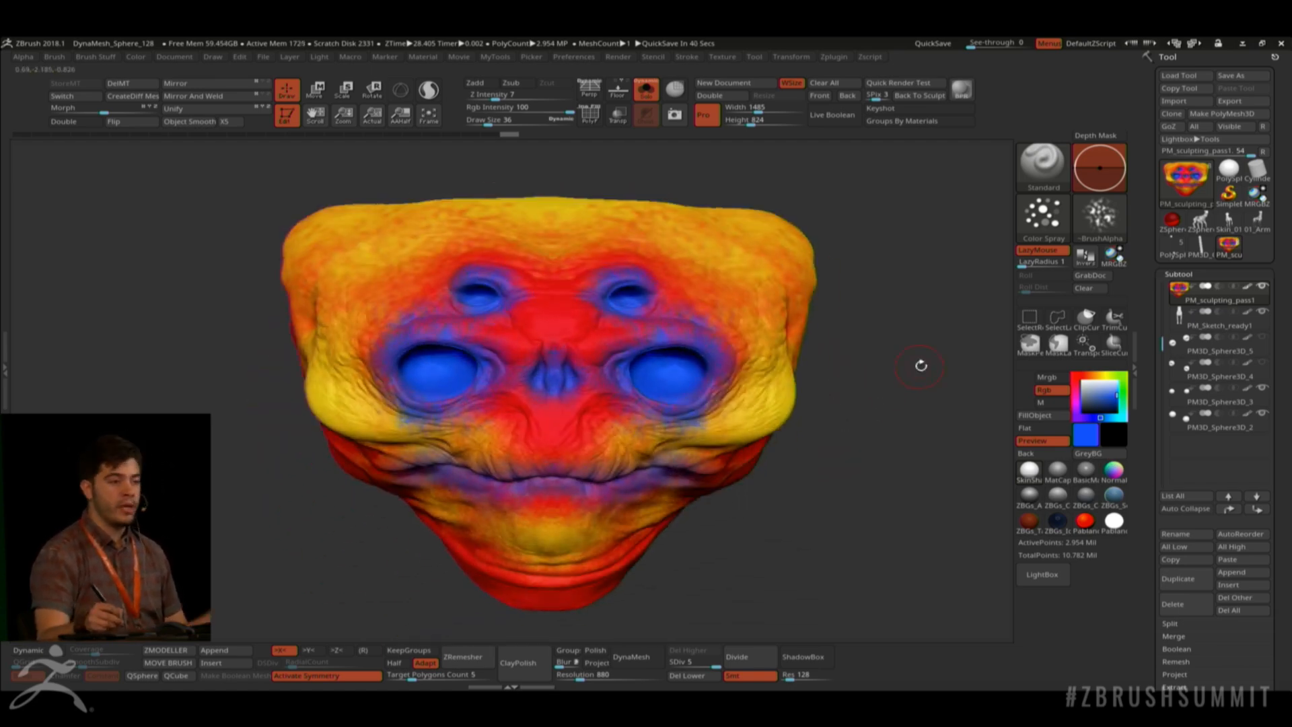
# Pick an orange hue and tone it down to a light tan skin colour as the main colour.
pyautogui.click(1092, 375)
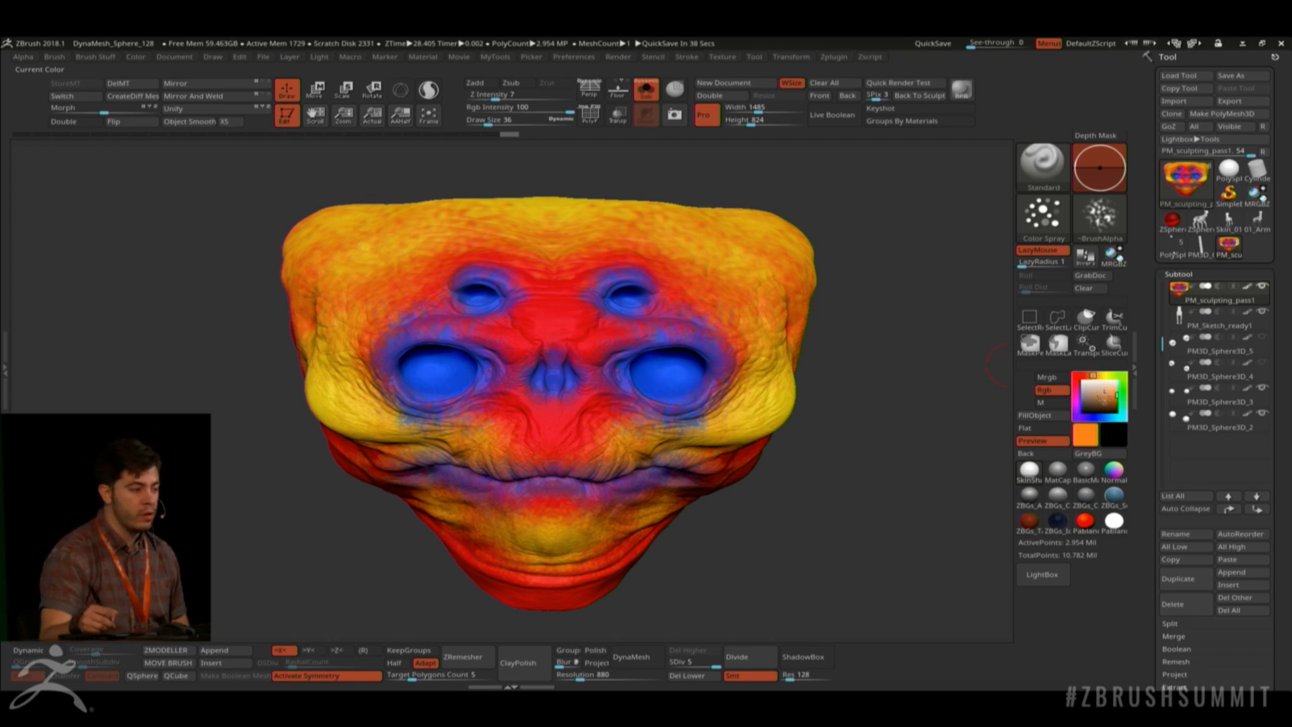
pyautogui.click(1094, 402)
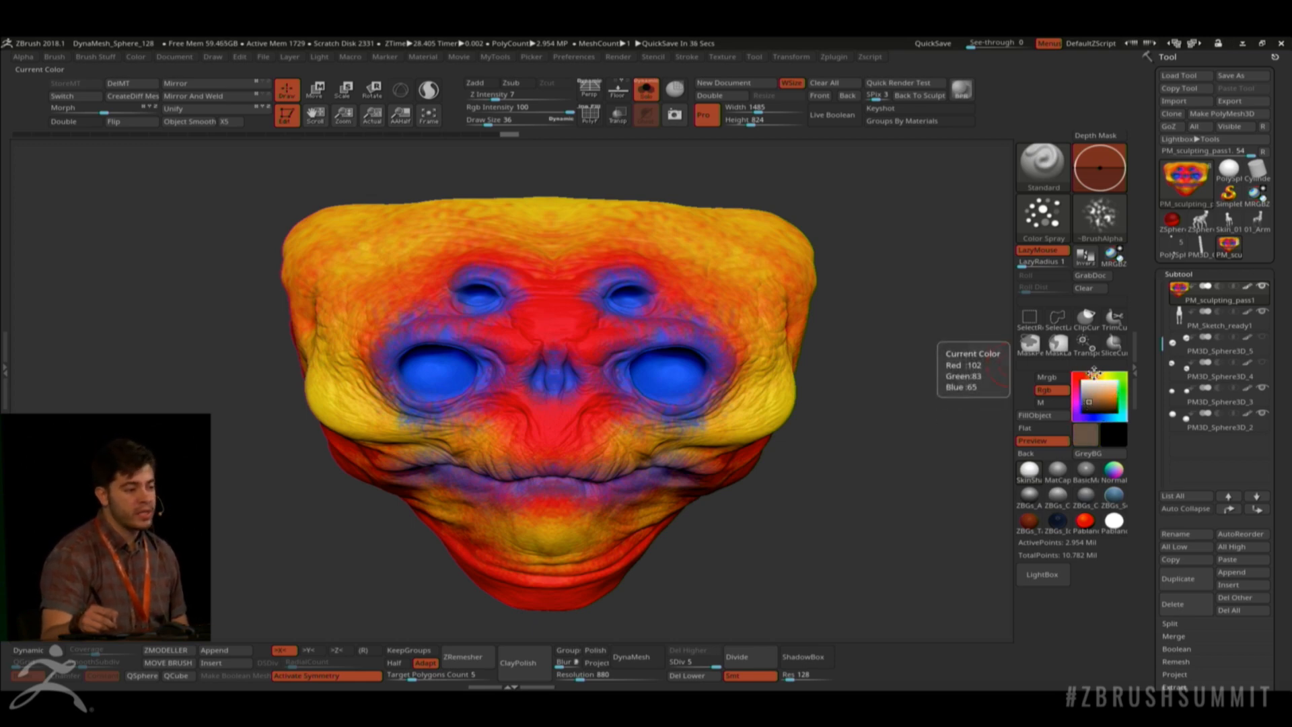
pyautogui.click(1094, 390)
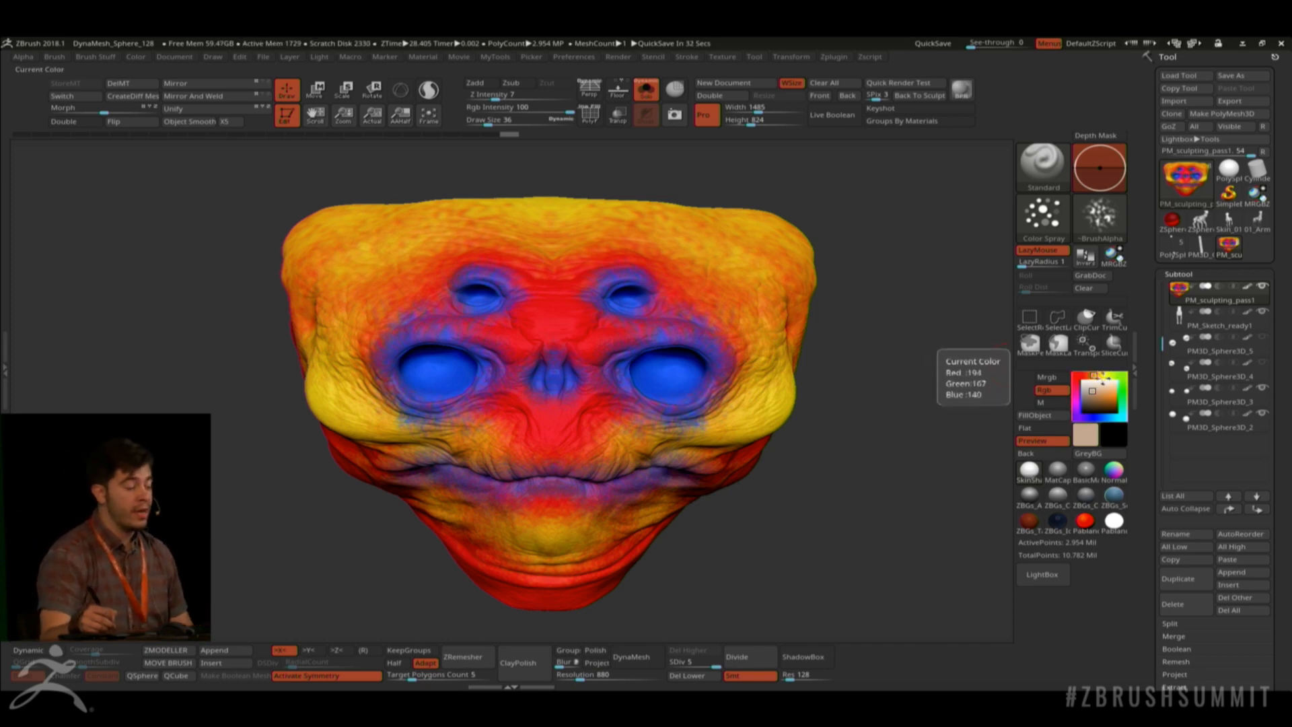
pyautogui.click(1101, 389)
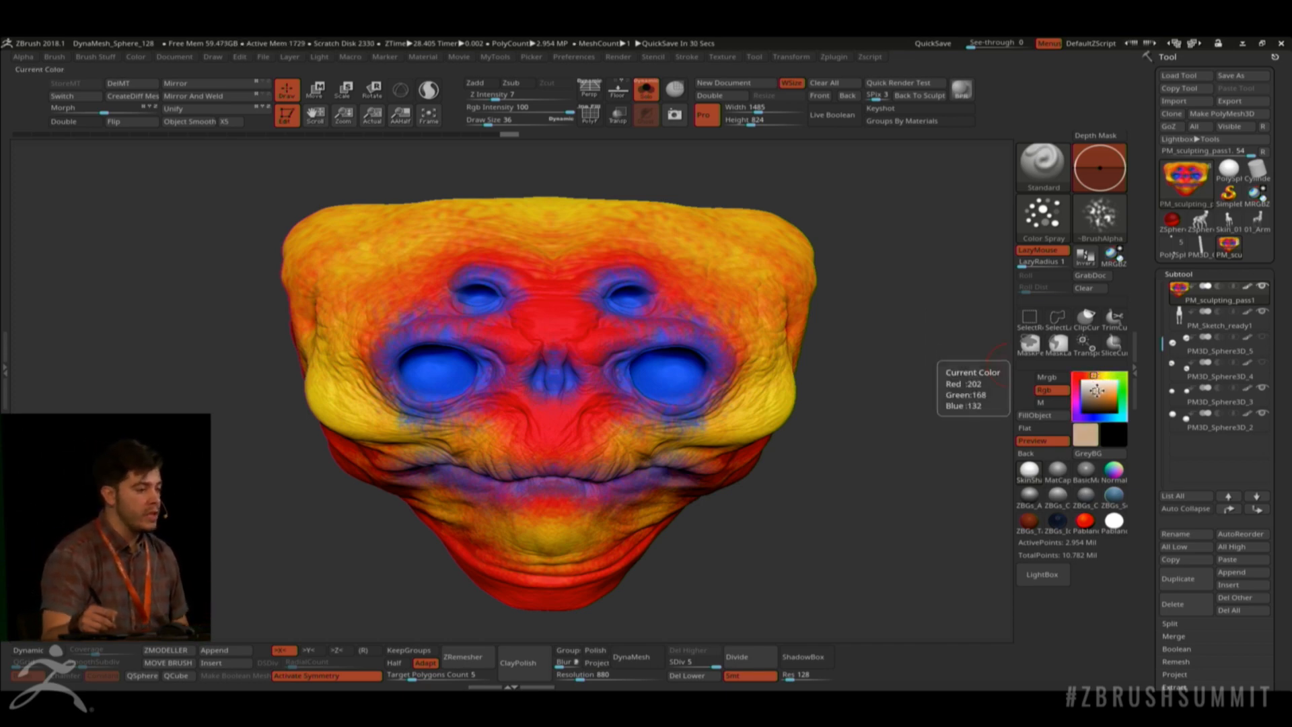
pyautogui.click(1102, 395)
pyautogui.click(1096, 391)
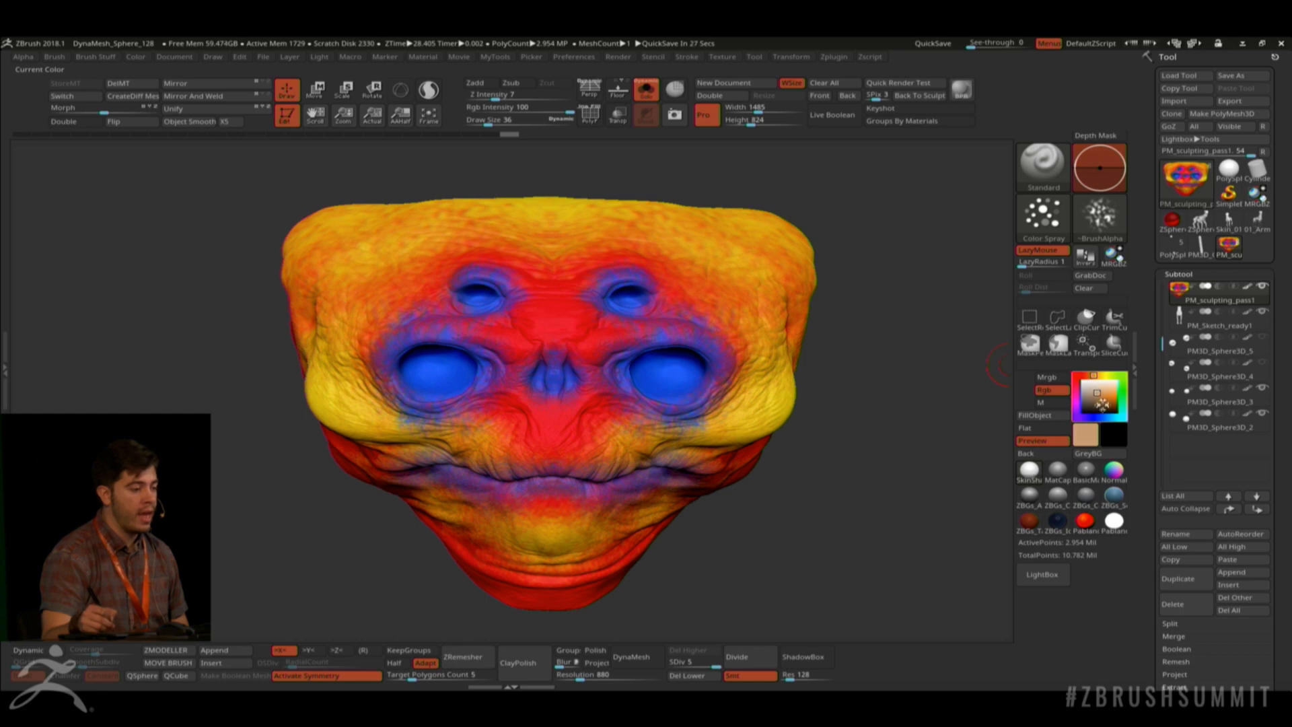
# Set the draw size to 79 and give the brush the streaky Alpha 58.
pyautogui.press('space')
pyautogui.click(683, 274)
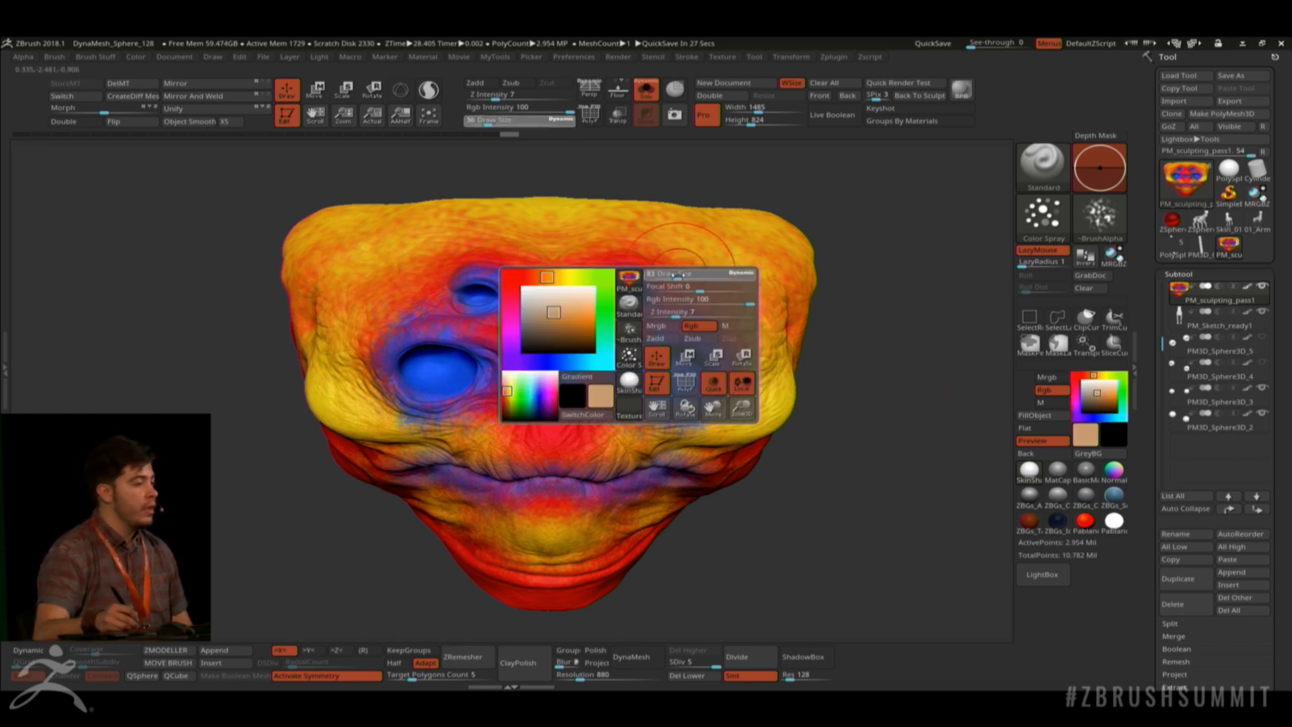
pyautogui.click(1092, 228)
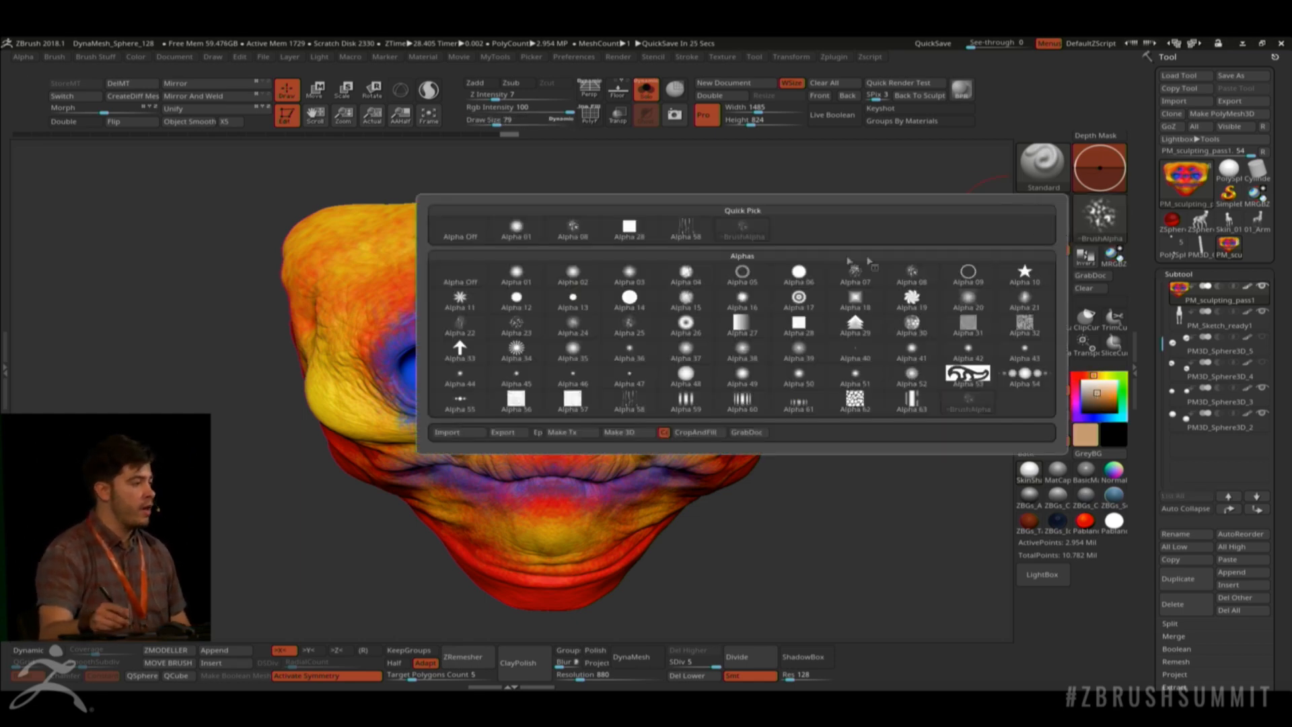
pyautogui.click(686, 228)
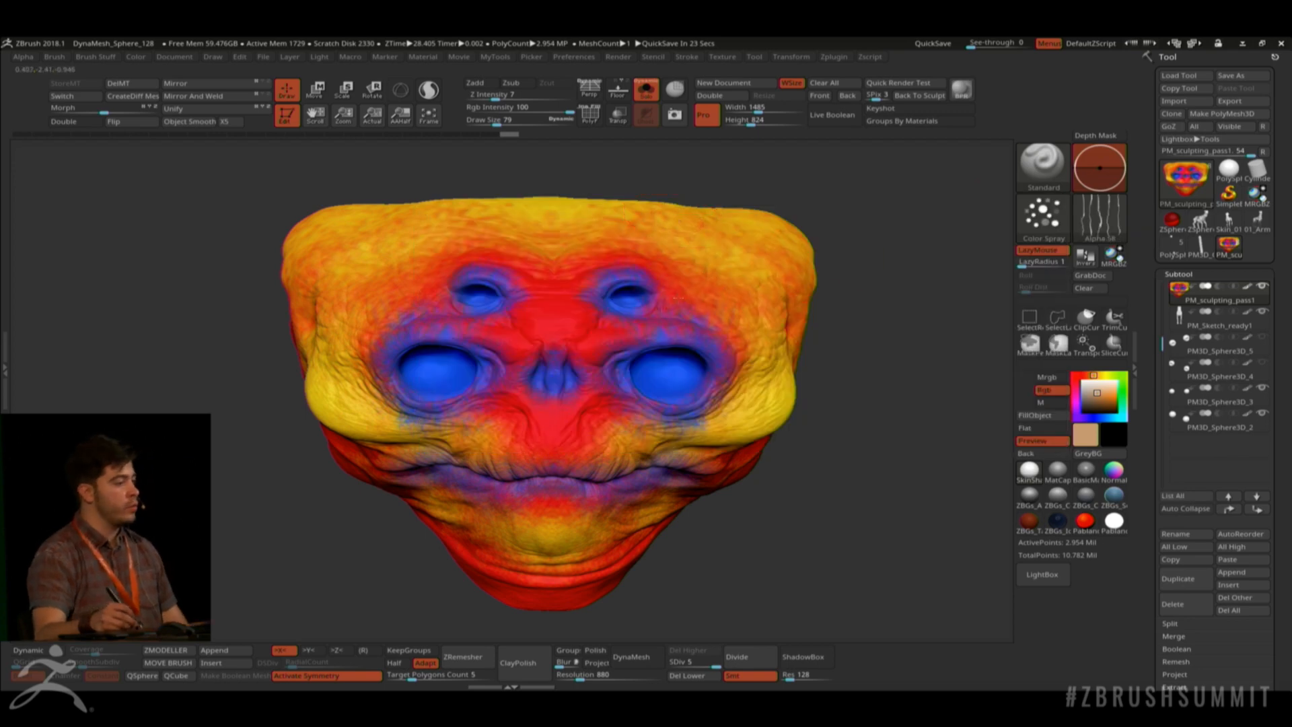
# Spray the tan skin tone over the face, cheeks, jaw and chin to mute the base colours.
pyautogui.moveTo(635, 294)
pyautogui.mouseDown()
pyautogui.moveTo(482, 270)
pyautogui.moveTo(558, 269)
pyautogui.moveTo(556, 418)
pyautogui.moveTo(626, 485)
pyautogui.moveTo(629, 549)
pyautogui.moveTo(555, 444)
pyautogui.mouseUp()
pyautogui.moveTo(885, 501)
pyautogui.mouseDown()
pyautogui.moveTo(866, 501)
pyautogui.moveTo(740, 278)
pyautogui.mouseUp()
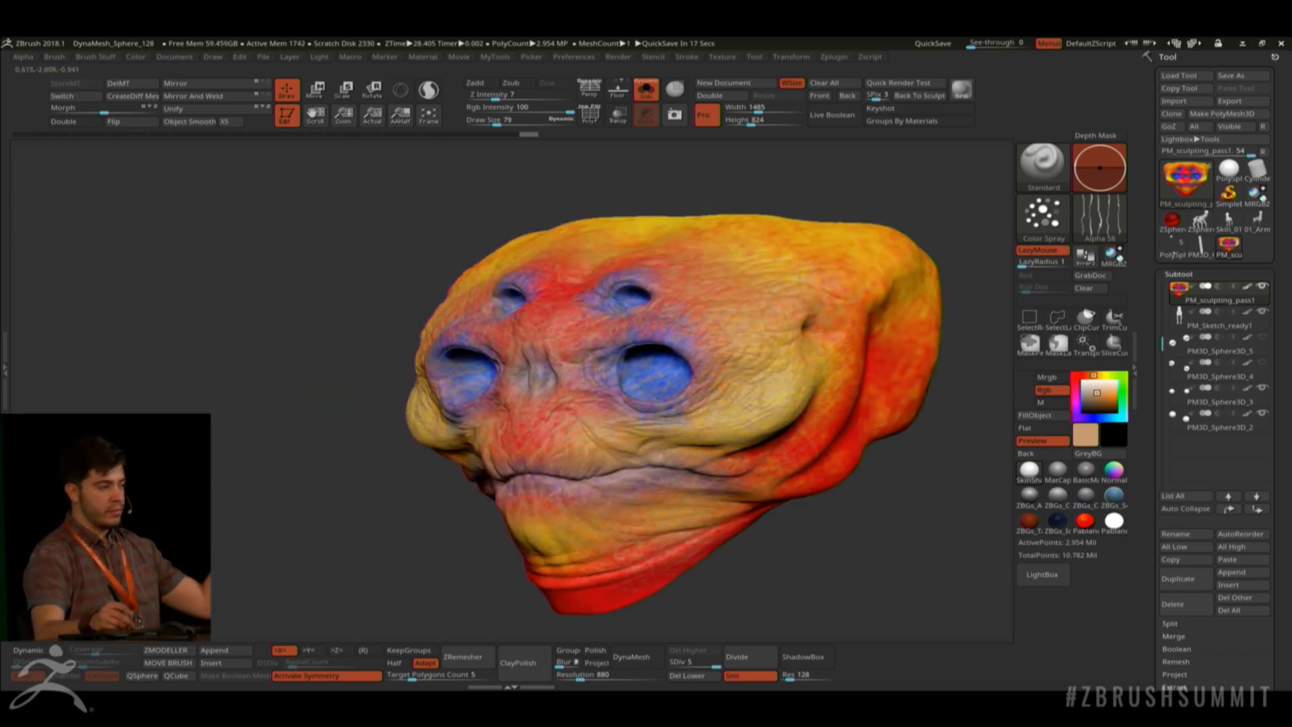
pyautogui.moveTo(586, 288); pyautogui.dragTo(569, 305)
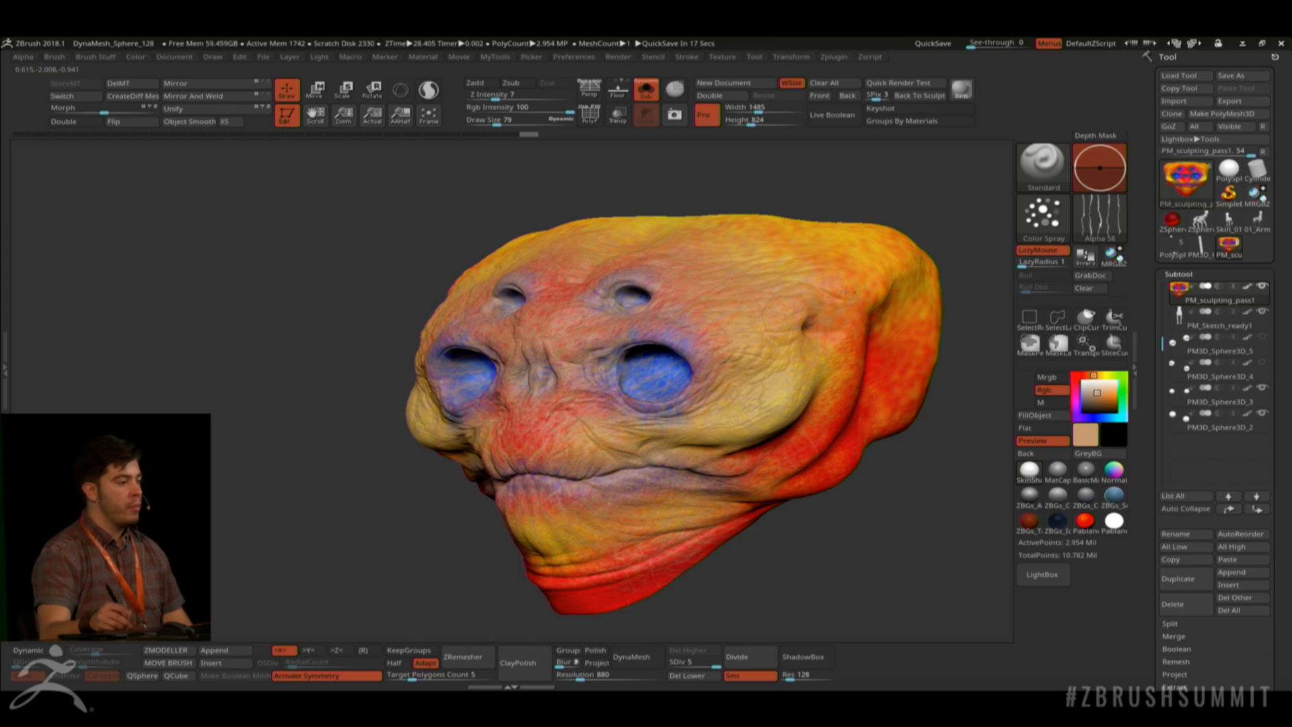
pyautogui.moveTo(837, 413); pyautogui.dragTo(753, 480)
pyautogui.moveTo(680, 539)
pyautogui.mouseDown()
pyautogui.moveTo(555, 584)
pyautogui.moveTo(585, 601)
pyautogui.mouseUp()
pyautogui.moveTo(548, 454)
pyautogui.mouseDown()
pyautogui.moveTo(523, 434)
pyautogui.moveTo(546, 408)
pyautogui.mouseUp()
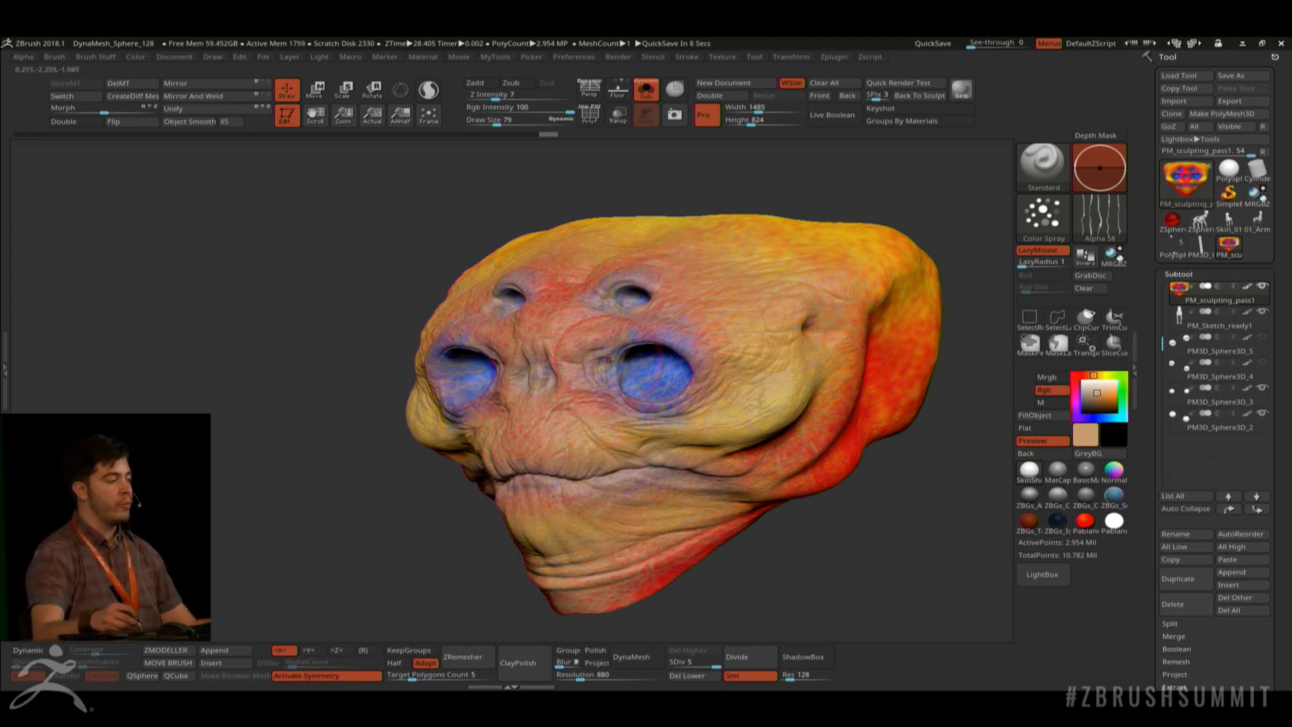
# Spray more tan over the brow and eye sockets to blend the blue and red zones into the skin.
pyautogui.moveTo(592, 344); pyautogui.dragTo(656, 277, button='right')
pyautogui.moveTo(543, 279); pyautogui.dragTo(547, 291)
pyautogui.moveTo(621, 372)
pyautogui.mouseDown()
pyautogui.moveTo(640, 385)
pyautogui.moveTo(663, 377)
pyautogui.mouseUp()
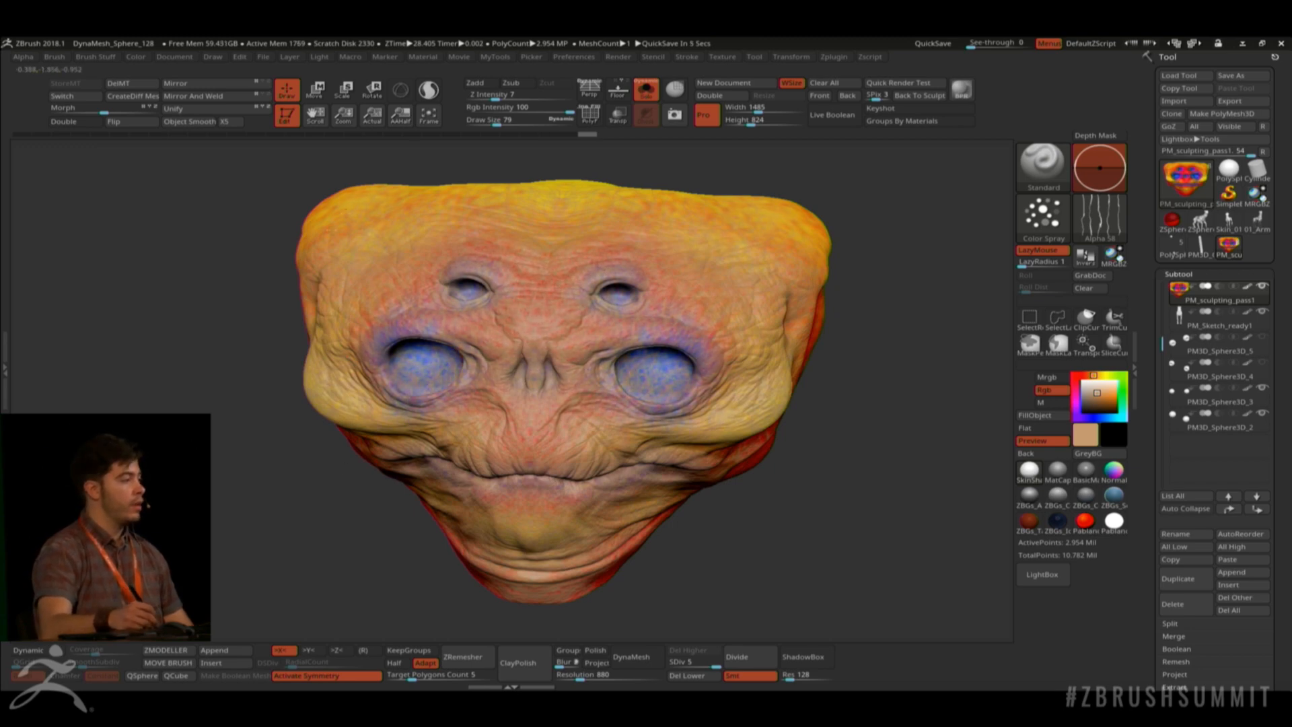
pyautogui.keyDown('ctrl'); pyautogui.moveTo(564, 431); pyautogui.dragTo(564, 337, button='right'); pyautogui.keyUp('ctrl')
pyautogui.moveTo(564, 404); pyautogui.dragTo(673, 330, button='right')
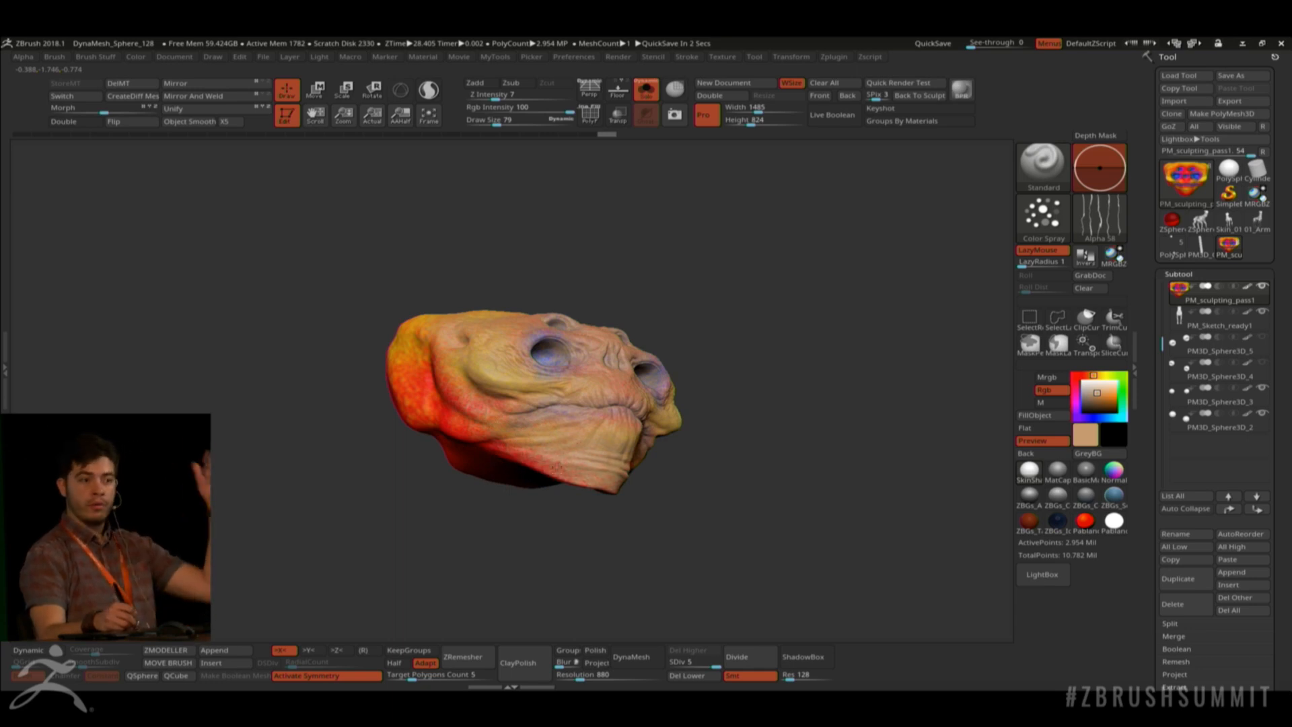
# Quick-save the project and raise the maximum duration in the QuickSave preferences.
pyautogui.moveTo(479, 436)
pyautogui.mouseDown()
pyautogui.moveTo(455, 408)
pyautogui.moveTo(446, 357)
pyautogui.moveTo(424, 410)
pyautogui.moveTo(478, 464)
pyautogui.mouseUp()
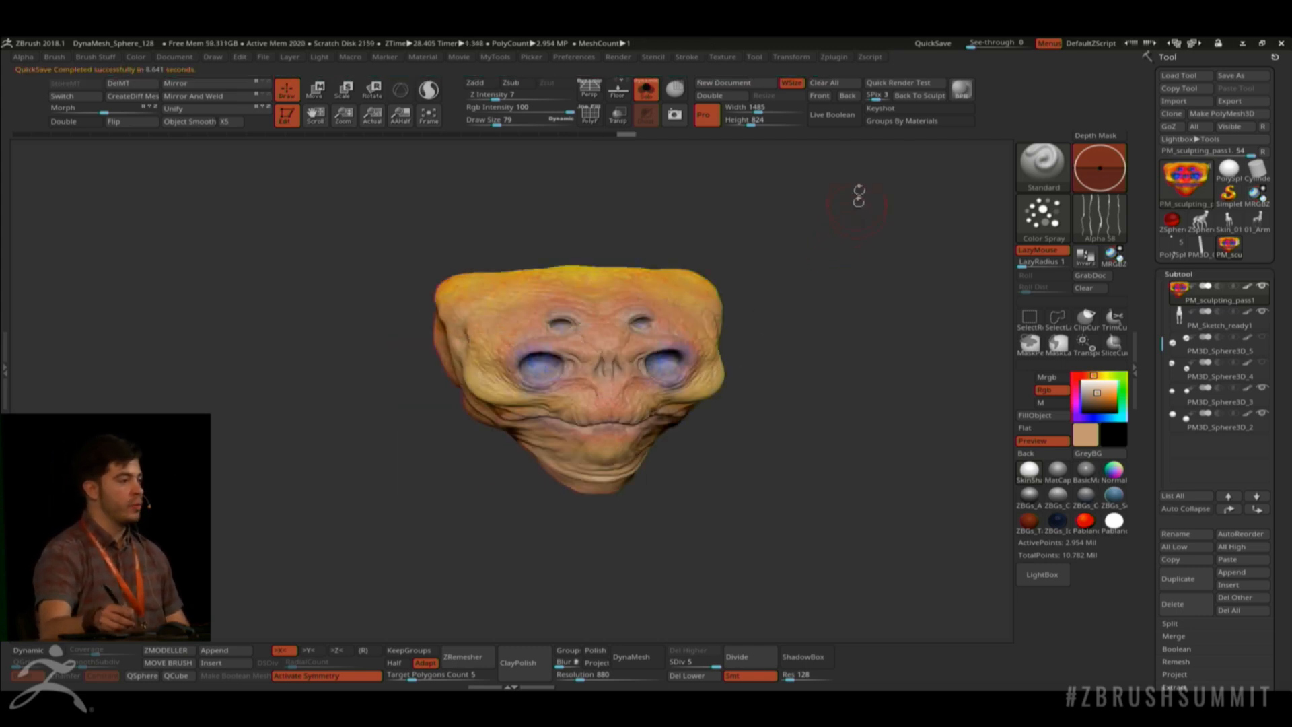
pyautogui.click(933, 44)
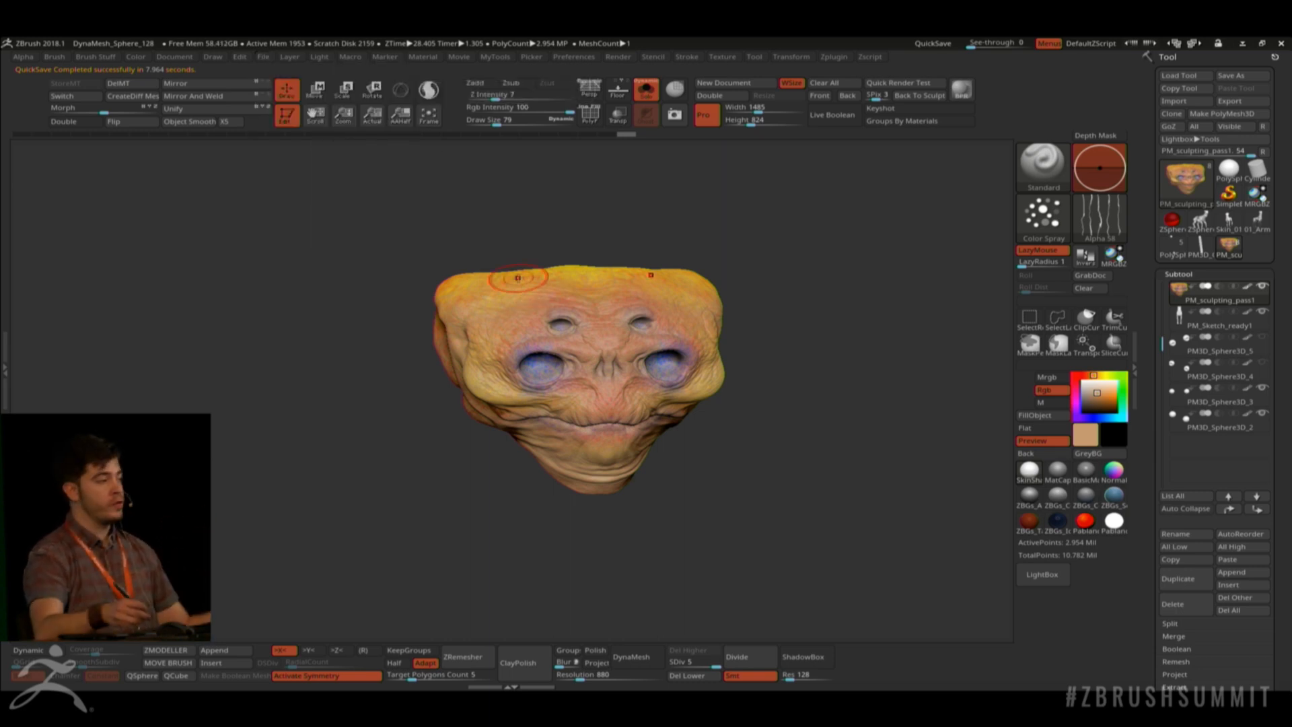
pyautogui.click(575, 58)
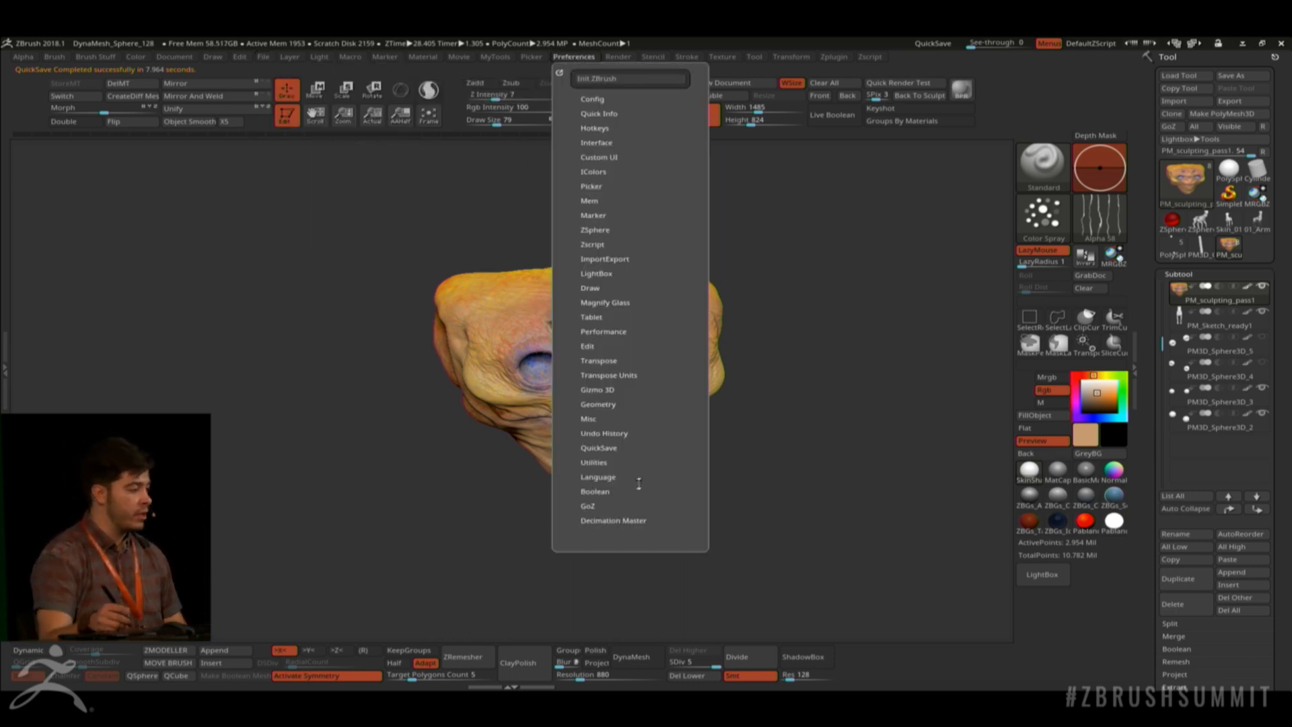
pyautogui.click(615, 448)
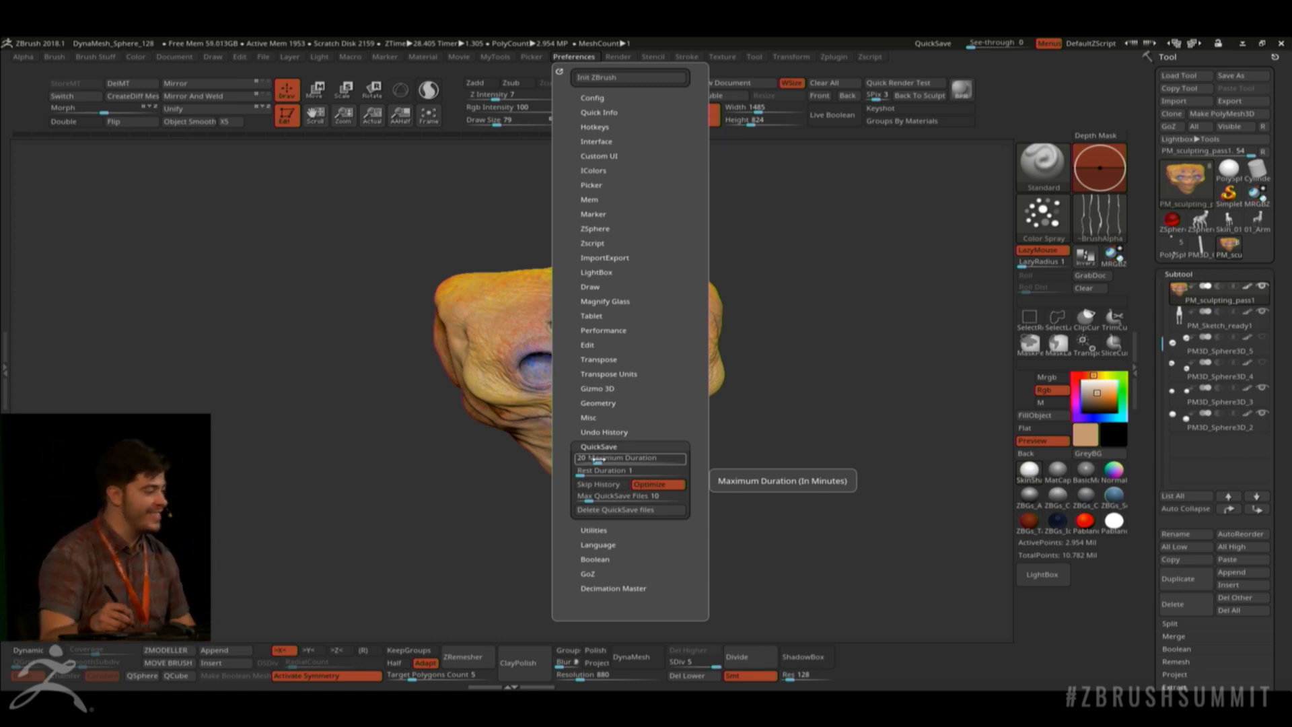
pyautogui.moveTo(596, 460); pyautogui.dragTo(676, 458)
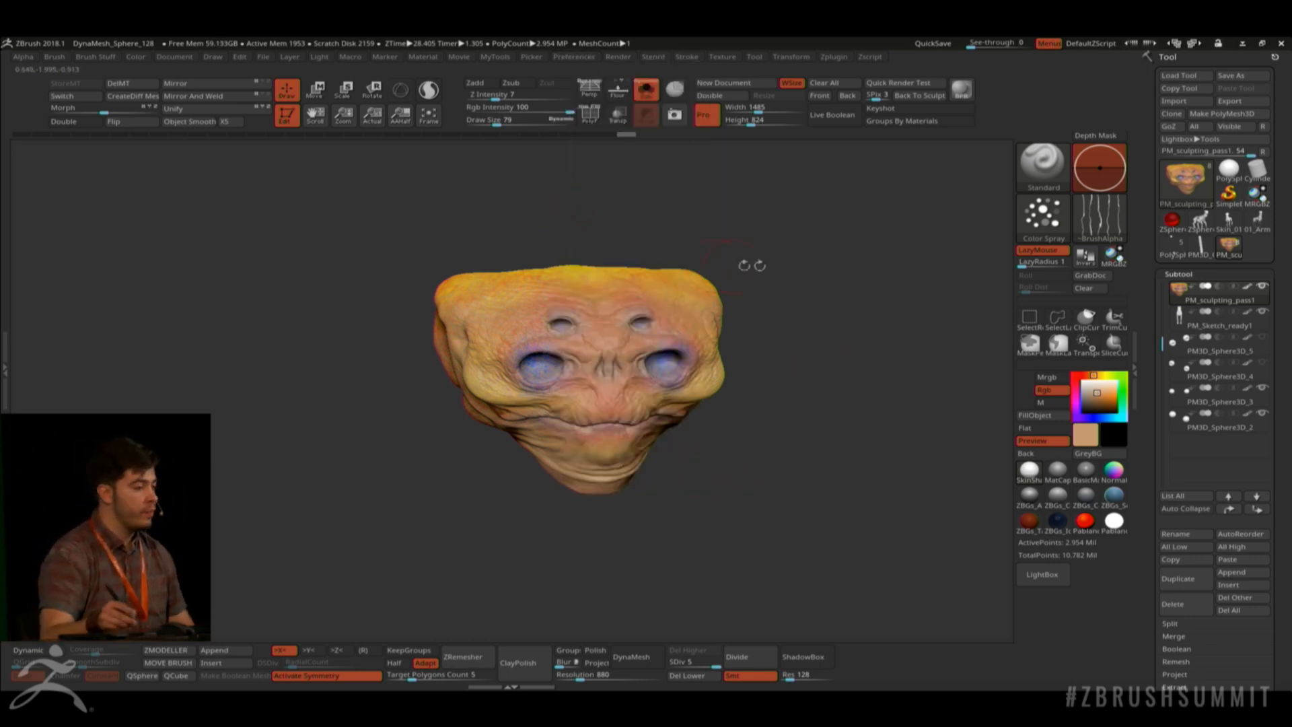
# Desaturate the main colour to a pale beige and shift its hue slightly towards yellow.
pyautogui.keyDown('alt'); pyautogui.moveTo(760, 265); pyautogui.dragTo(807, 353); pyautogui.keyUp('alt')
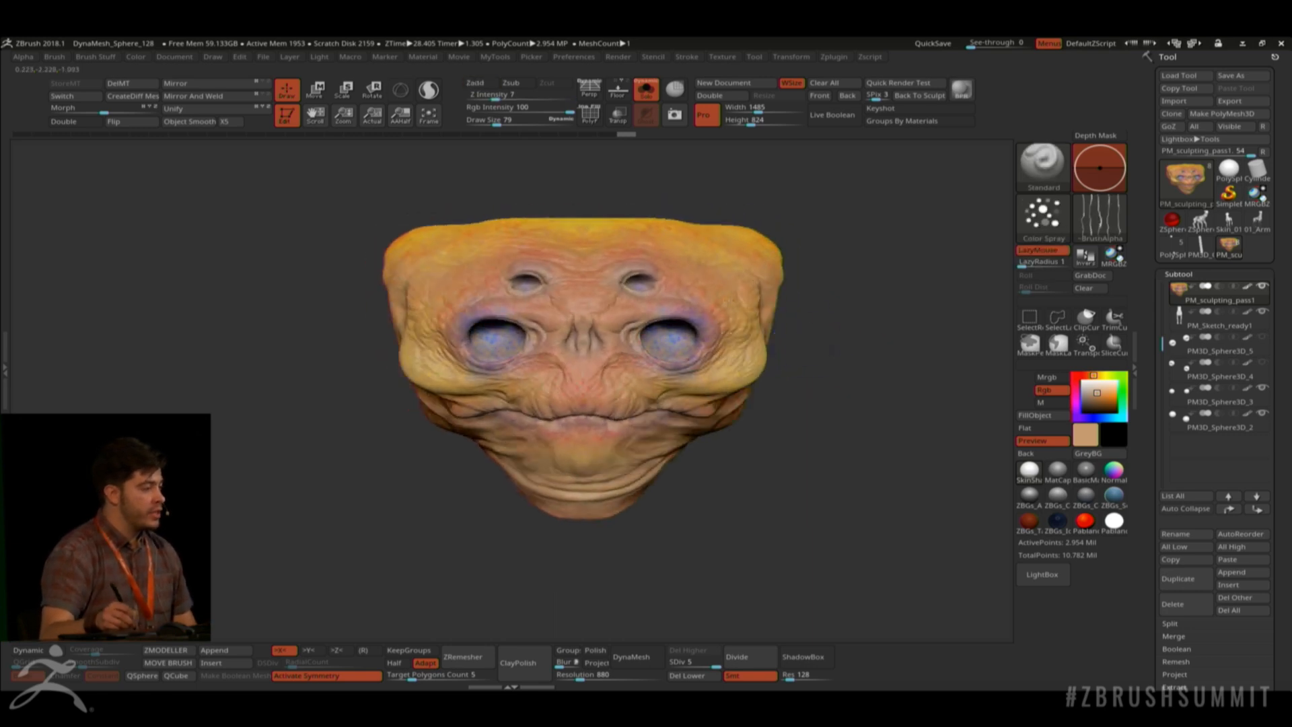
pyautogui.moveTo(1097, 393); pyautogui.dragTo(1091, 391)
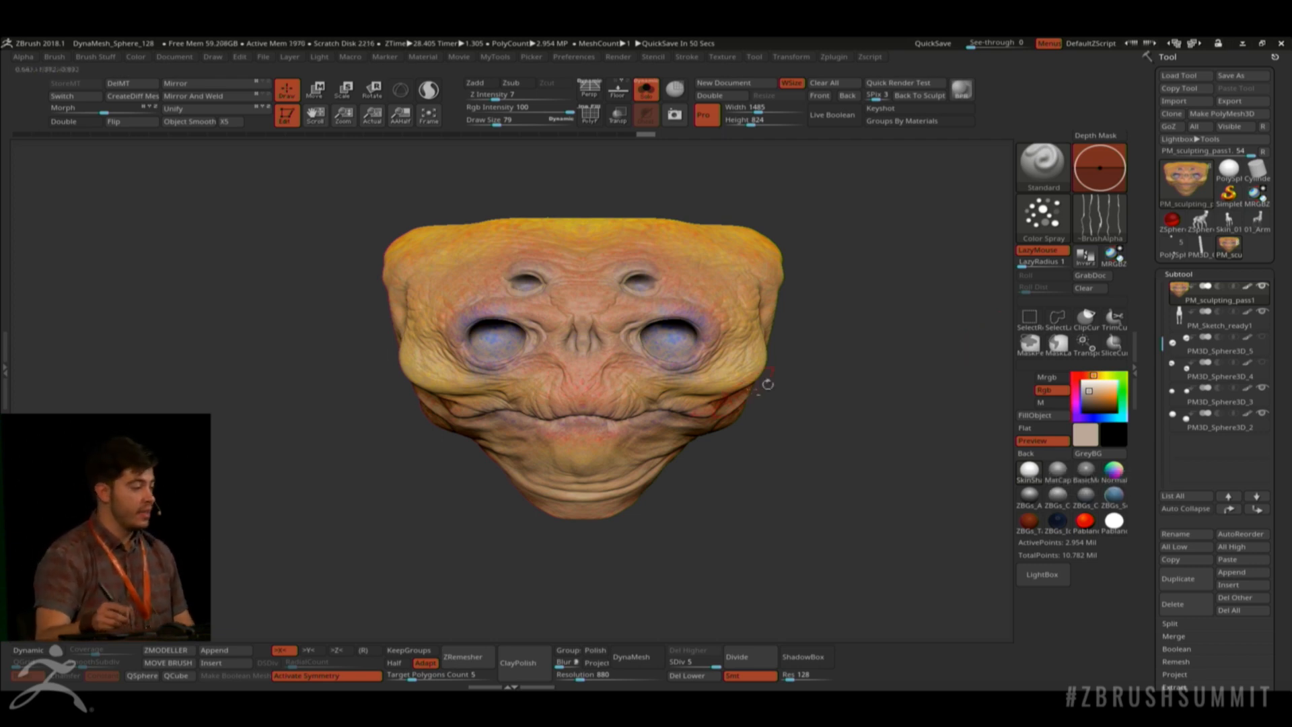
pyautogui.keyDown('alt'); pyautogui.moveTo(838, 404); pyautogui.dragTo(814, 440); pyautogui.keyUp('alt')
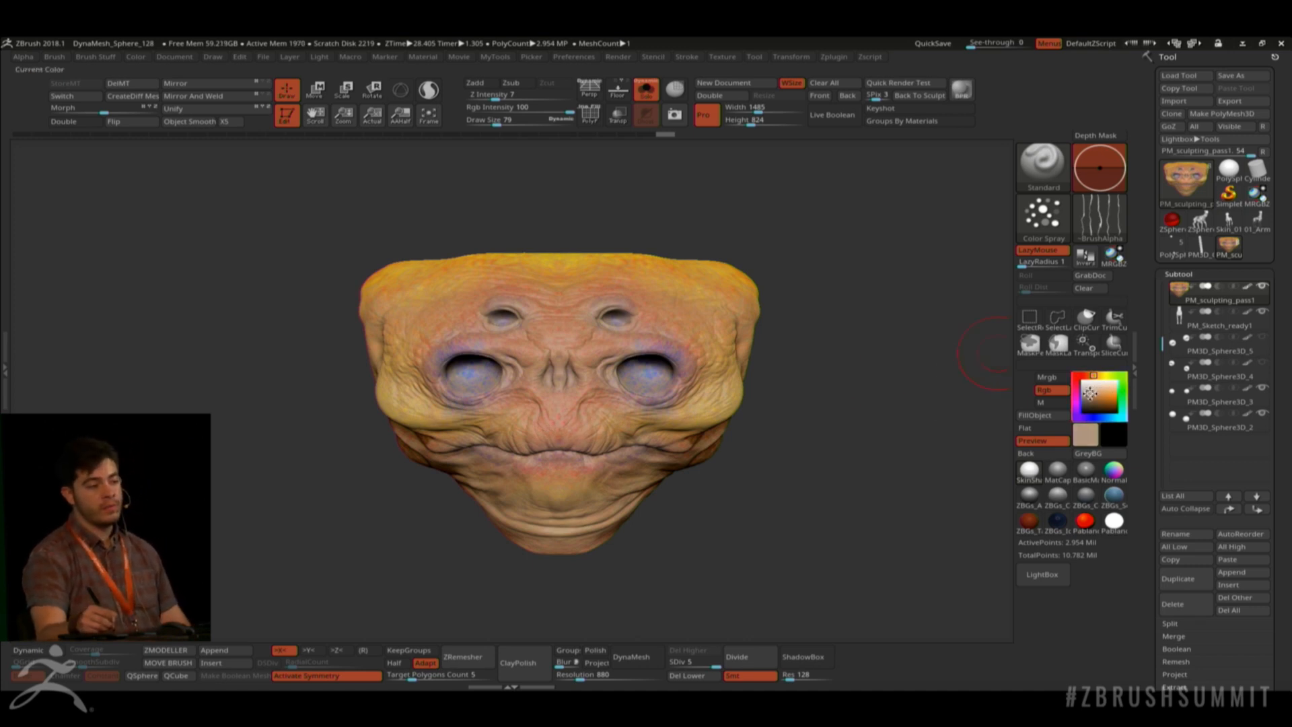
pyautogui.click(1097, 374)
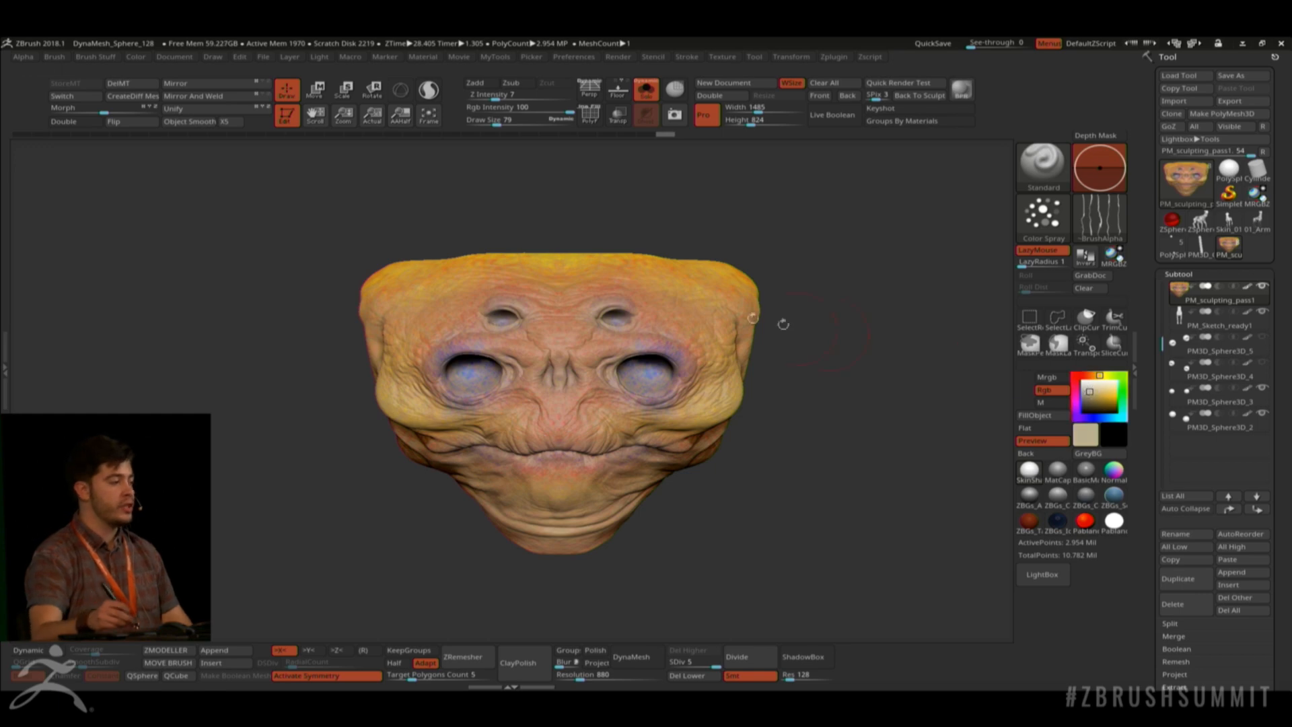
# Give the brush the vein-like Alpha 22 and set the draw size to 49.
pyautogui.click(1100, 215)
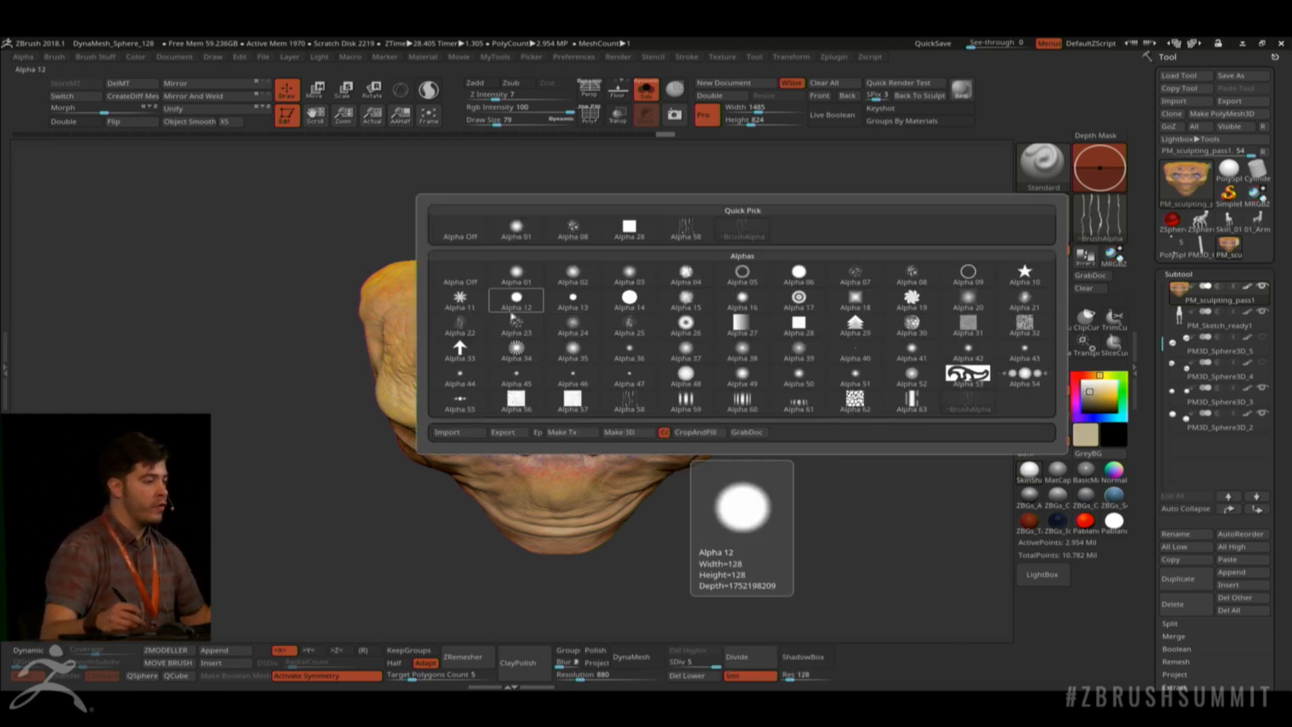
pyautogui.click(459, 327)
pyautogui.press('space')
pyautogui.moveTo(705, 288); pyautogui.dragTo(699, 288)
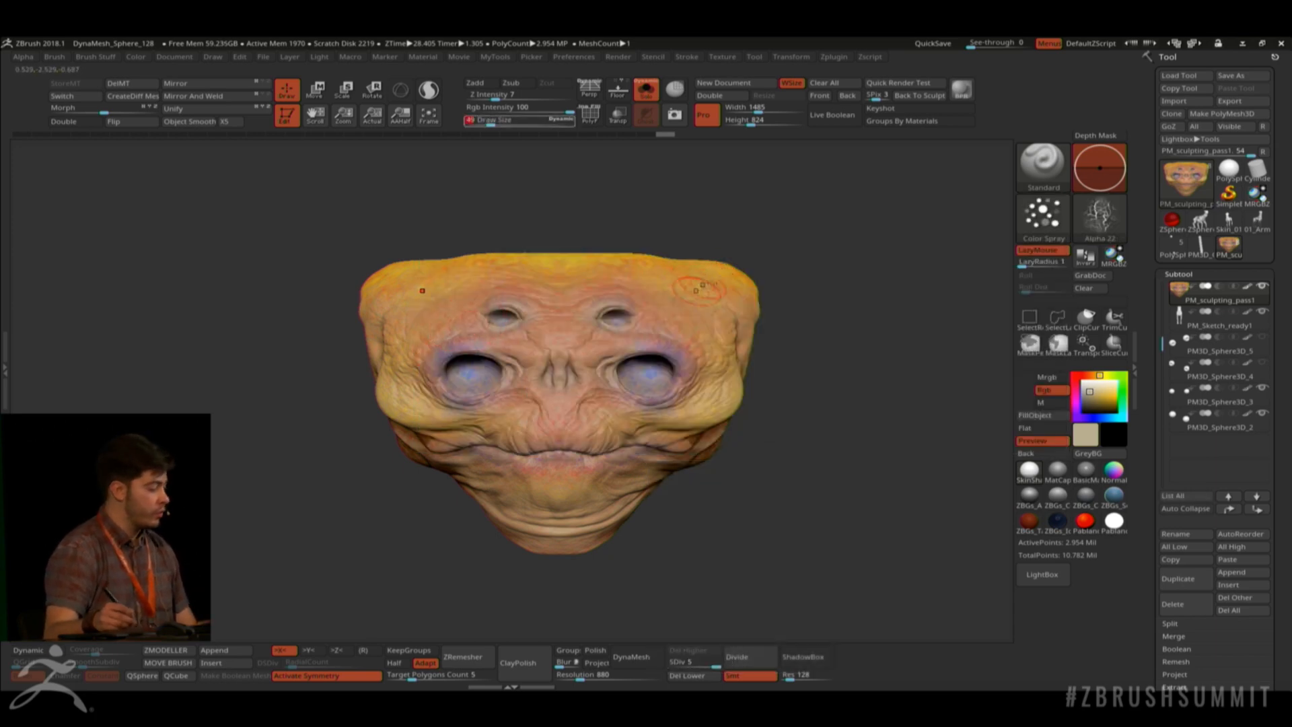
# Spray the pale beige over the forehead, brow, eye sockets and mouth to mute the yellow and red zones.
pyautogui.keyDown('alt'); pyautogui.moveTo(875, 296); pyautogui.dragTo(880, 397); pyautogui.keyUp('alt')
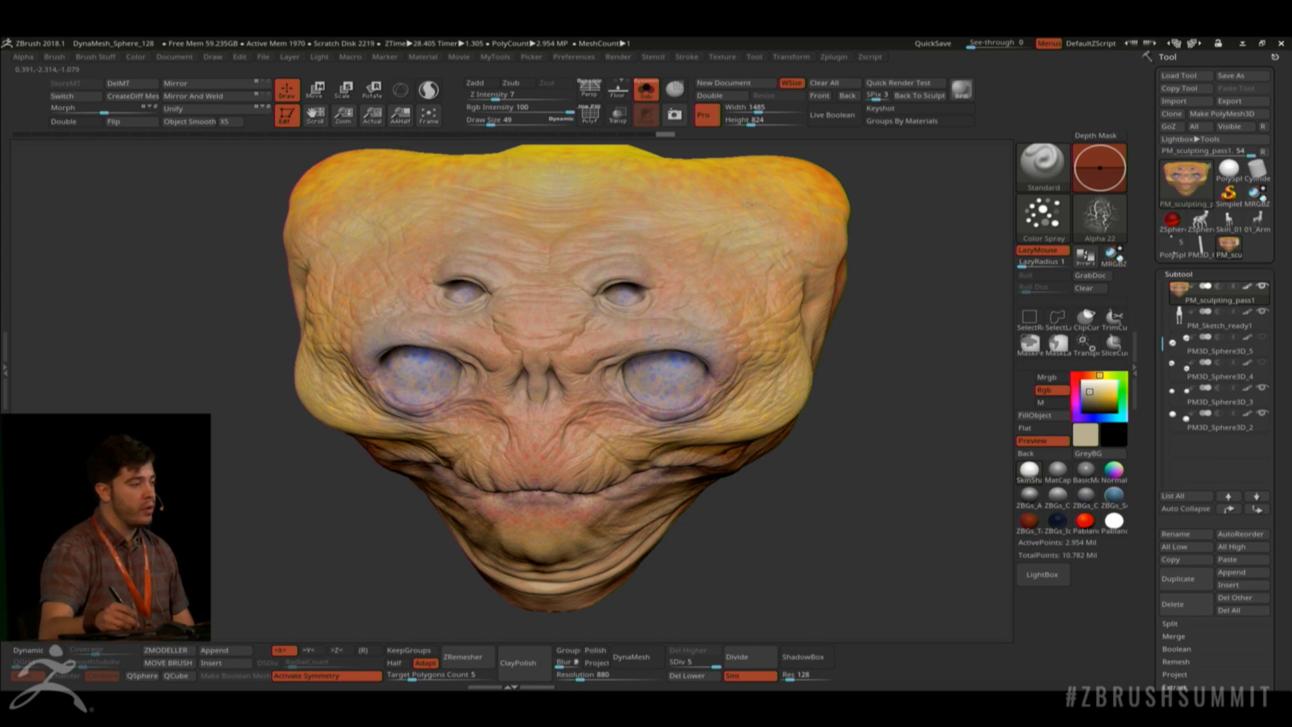
pyautogui.moveTo(759, 203)
pyautogui.mouseDown()
pyautogui.moveTo(586, 150)
pyautogui.moveTo(583, 163)
pyautogui.mouseUp()
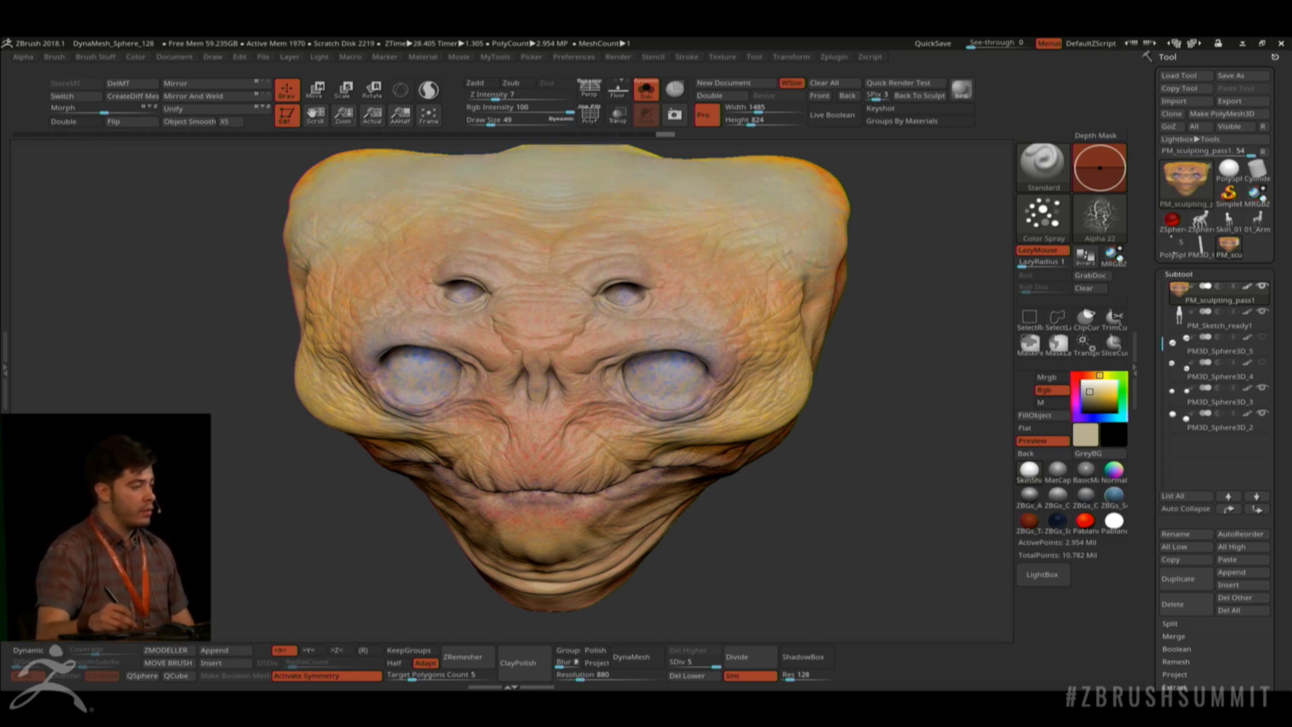
pyautogui.keyDown('alt'); pyautogui.moveTo(677, 360); pyautogui.dragTo(740, 269, button='right'); pyautogui.keyUp('alt')
pyautogui.moveTo(583, 436); pyautogui.dragTo(576, 441)
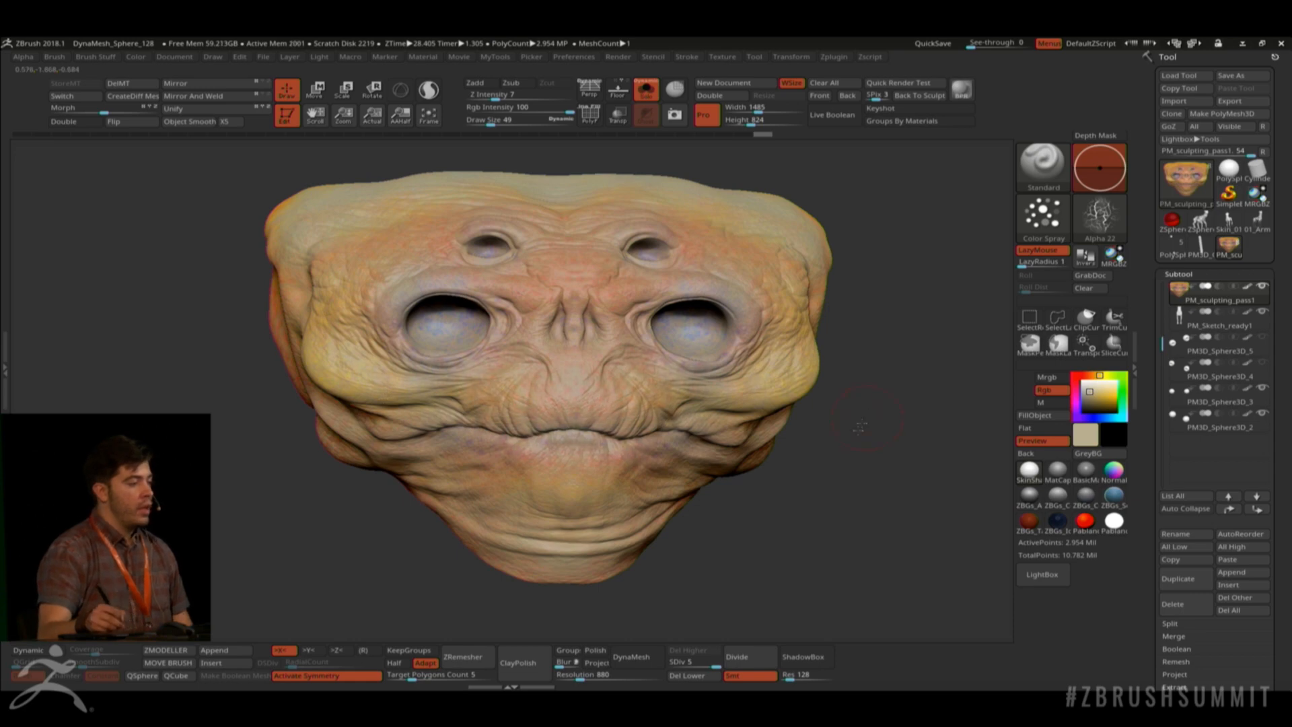
# Mask the head by smoothness with a range of 10 and a falloff of 100.
pyautogui.keyDown('alt'); pyautogui.moveTo(859, 426); pyautogui.dragTo(975, 392); pyautogui.keyUp('alt')
pyautogui.moveTo(1154, 555); pyautogui.dragTo(1166, 343)
pyautogui.moveTo(1261, 475); pyautogui.dragTo(1205, 436)
pyautogui.click(1205, 432)
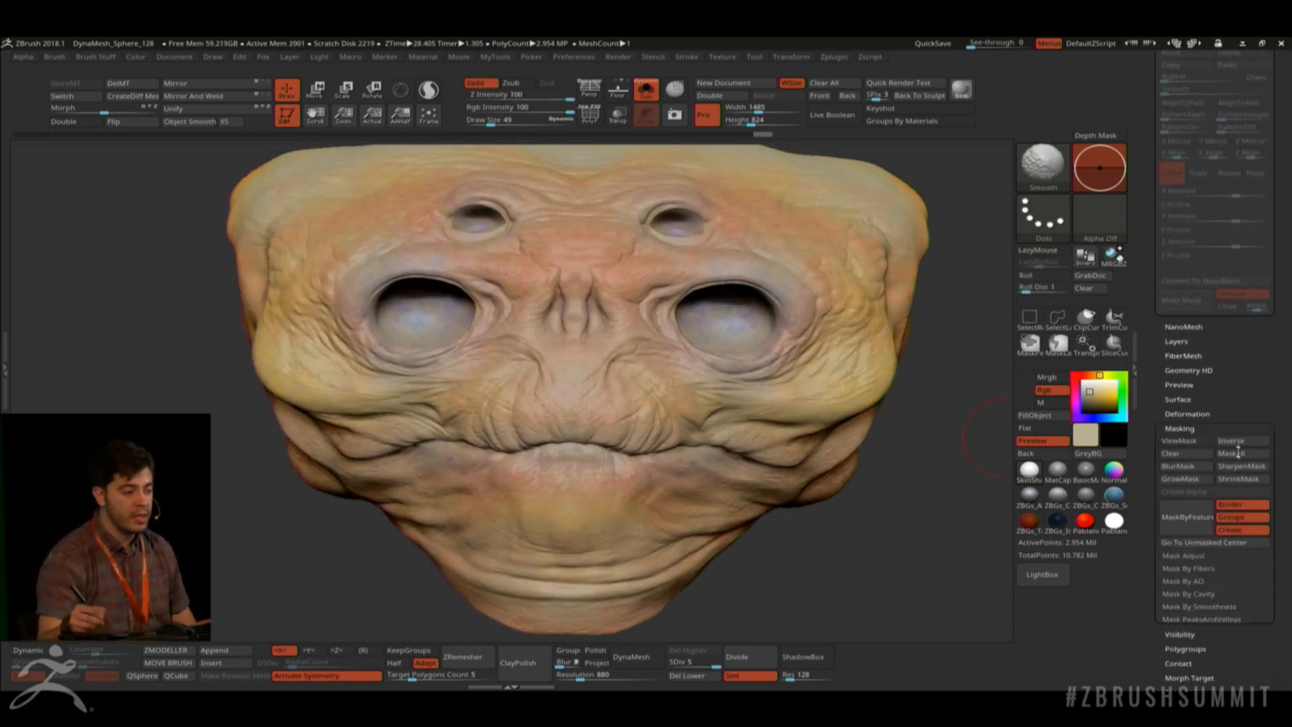
pyautogui.click(1215, 581)
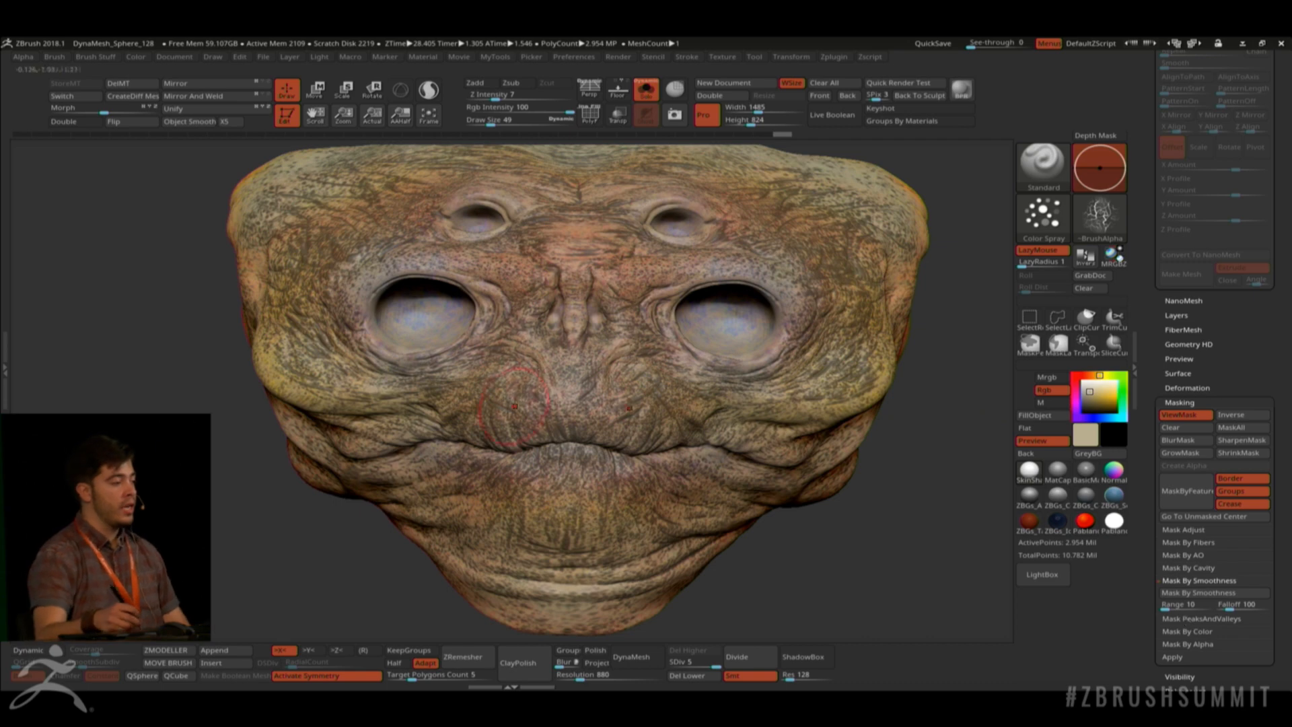
# Inspect the smoothness mask on the head and hide the mask display.
pyautogui.keyDown('alt'); pyautogui.moveTo(646, 471); pyautogui.dragTo(605, 431, button='right'); pyautogui.keyUp('alt')
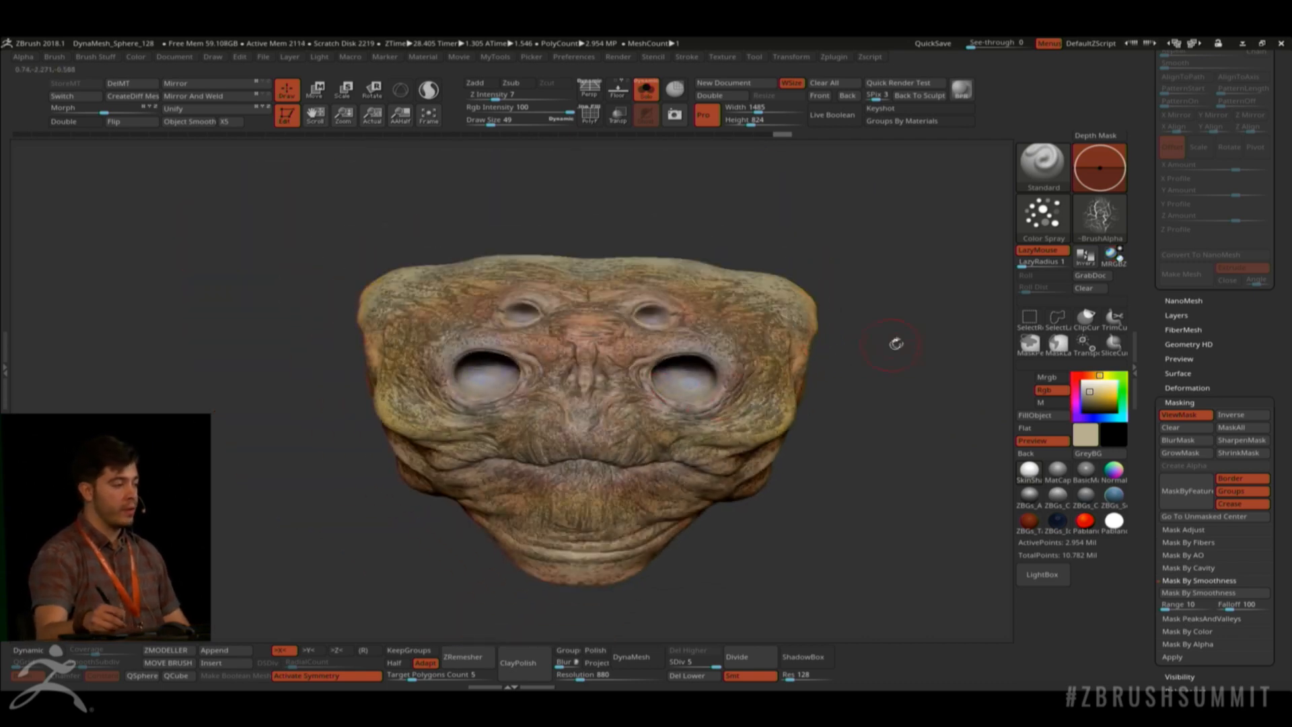
pyautogui.keyDown('alt'); pyautogui.moveTo(897, 344); pyautogui.dragTo(887, 374); pyautogui.keyUp('alt')
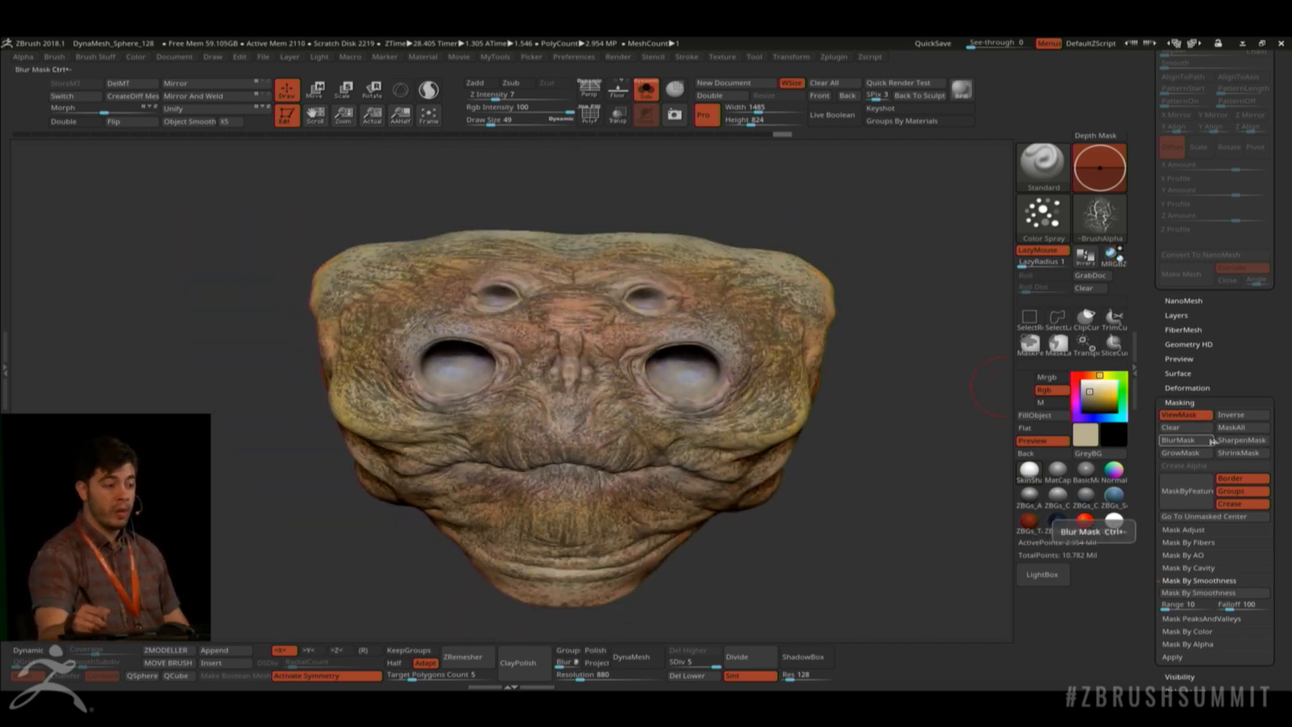
pyautogui.click(1187, 415)
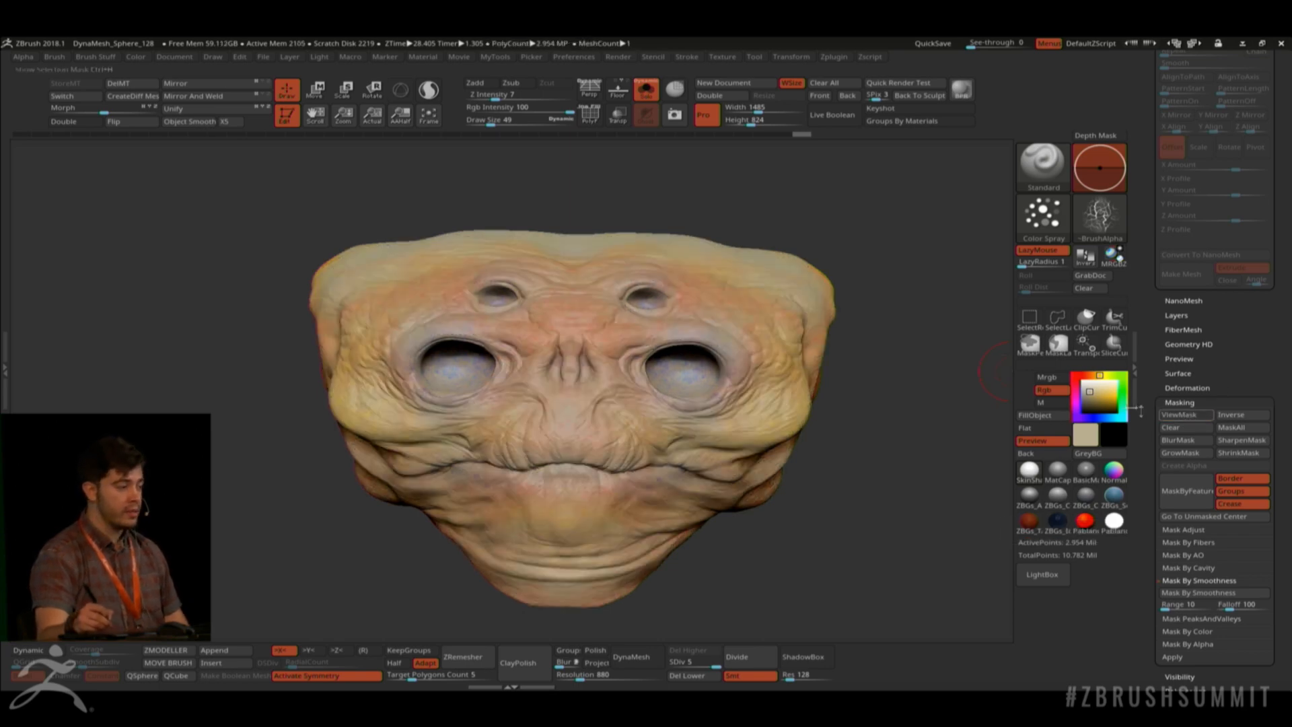
pyautogui.moveTo(909, 343)
pyautogui.keyDown('alt'); pyautogui.mouseDown()
pyautogui.moveTo(864, 332)
pyautogui.moveTo(983, 395)
pyautogui.moveTo(981, 252)
pyautogui.mouseUp(); pyautogui.keyUp('alt')
pyautogui.click(1198, 415)
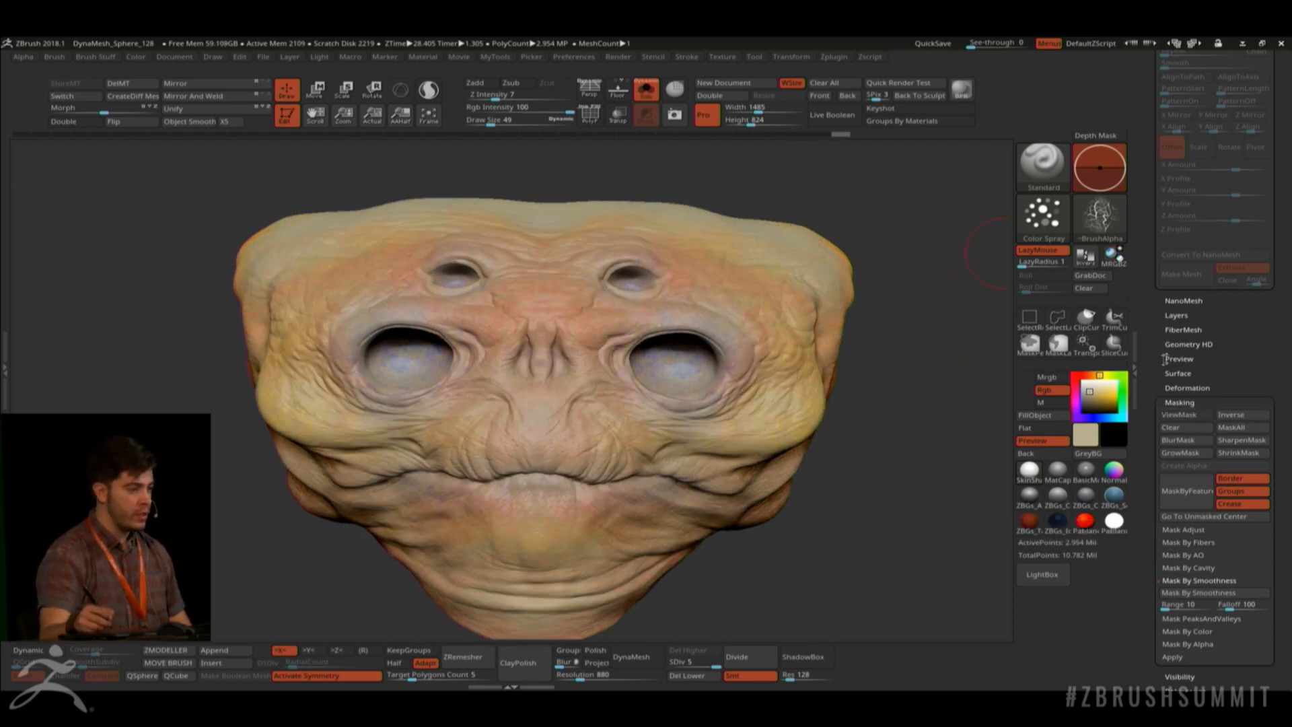
# Darken the main colour to an olive tan, set the draw size to 72 and turn off symmetry.
pyautogui.click(1089, 399)
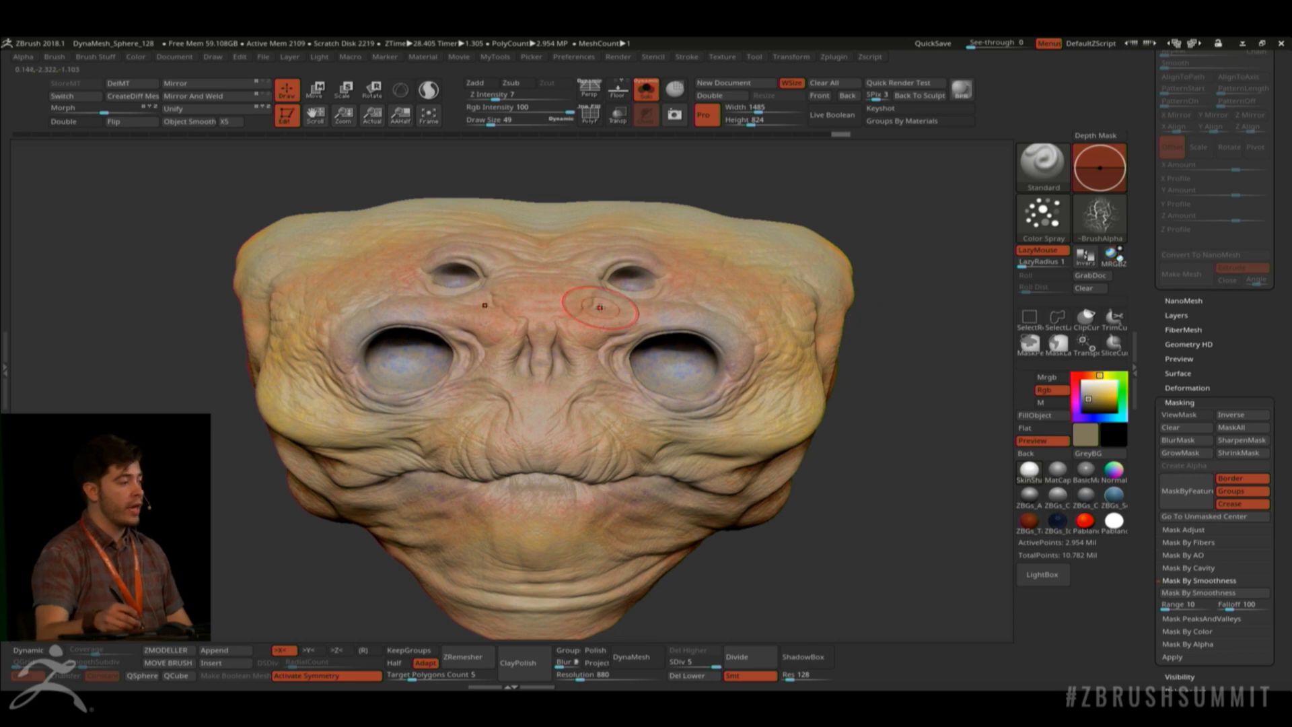
pyautogui.press('space')
pyautogui.moveTo(591, 311); pyautogui.dragTo(607, 323)
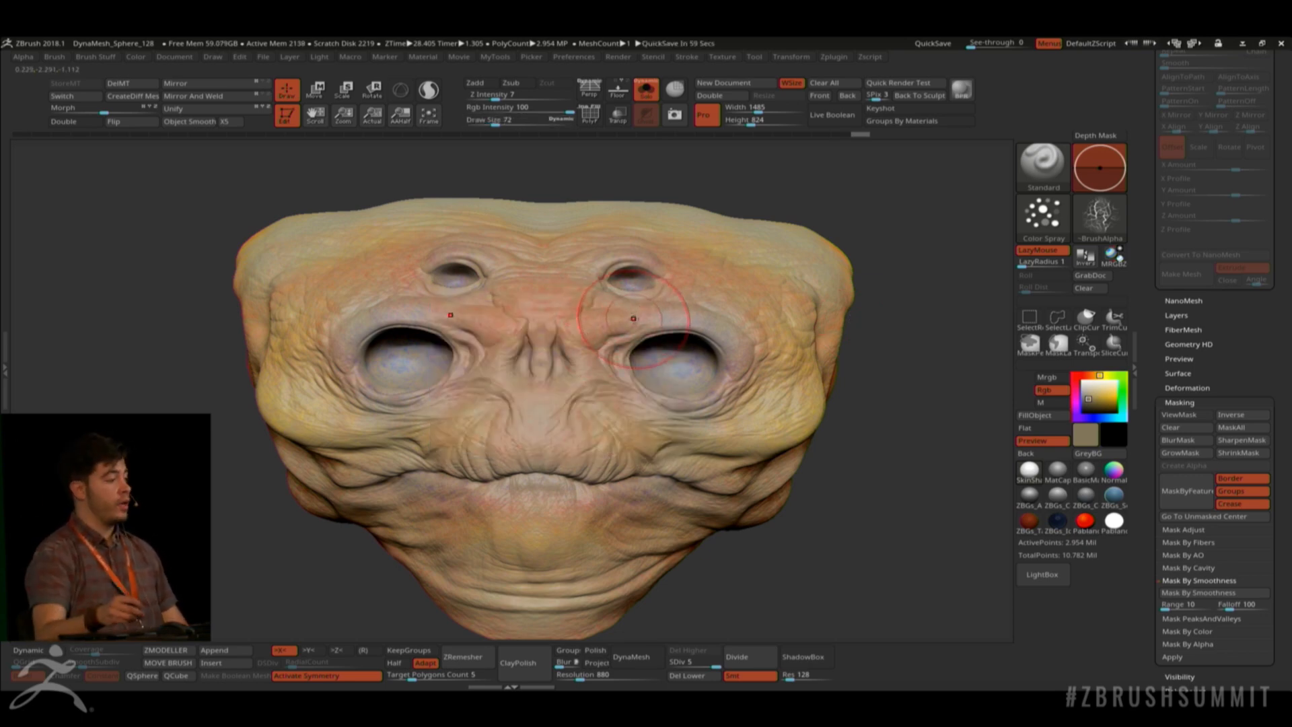
pyautogui.press('x')
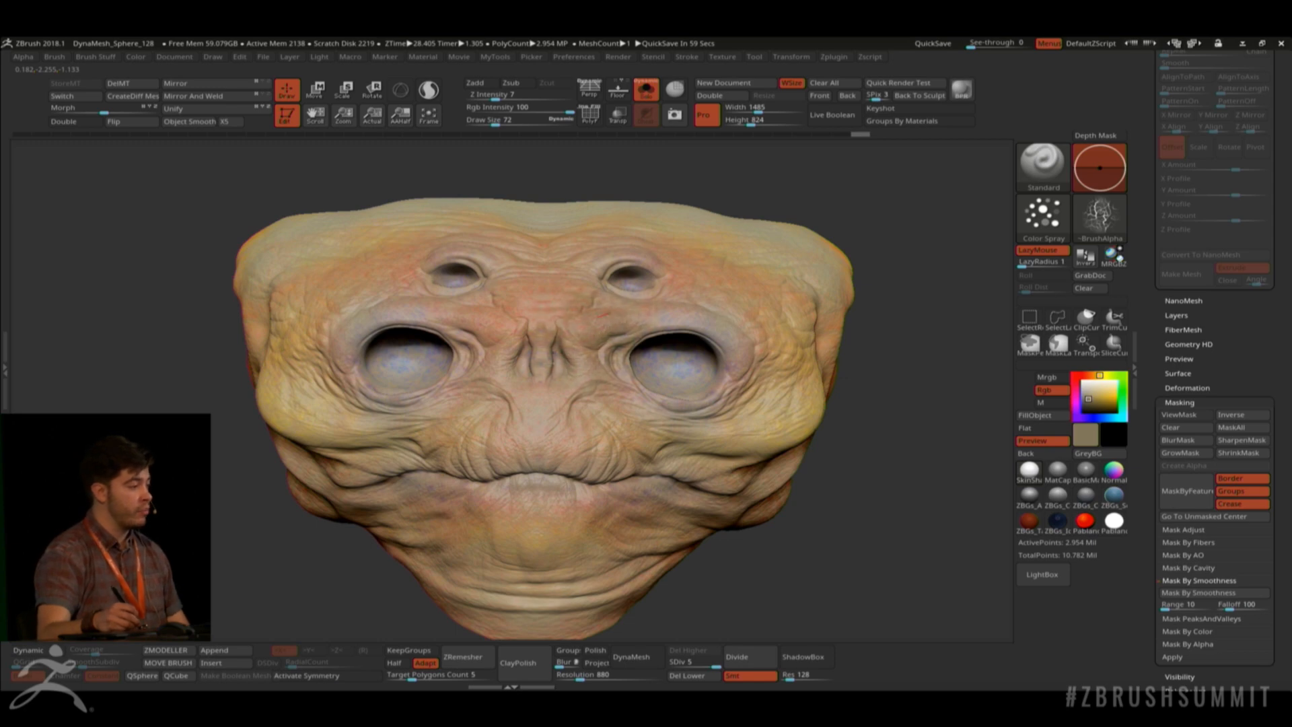
# Undo the trial stroke beside the nose and spray a lighter greyish beige asymmetrically over the face.
pyautogui.moveTo(596, 340); pyautogui.dragTo(639, 330)
pyautogui.hotkey('ctrl', 'z')
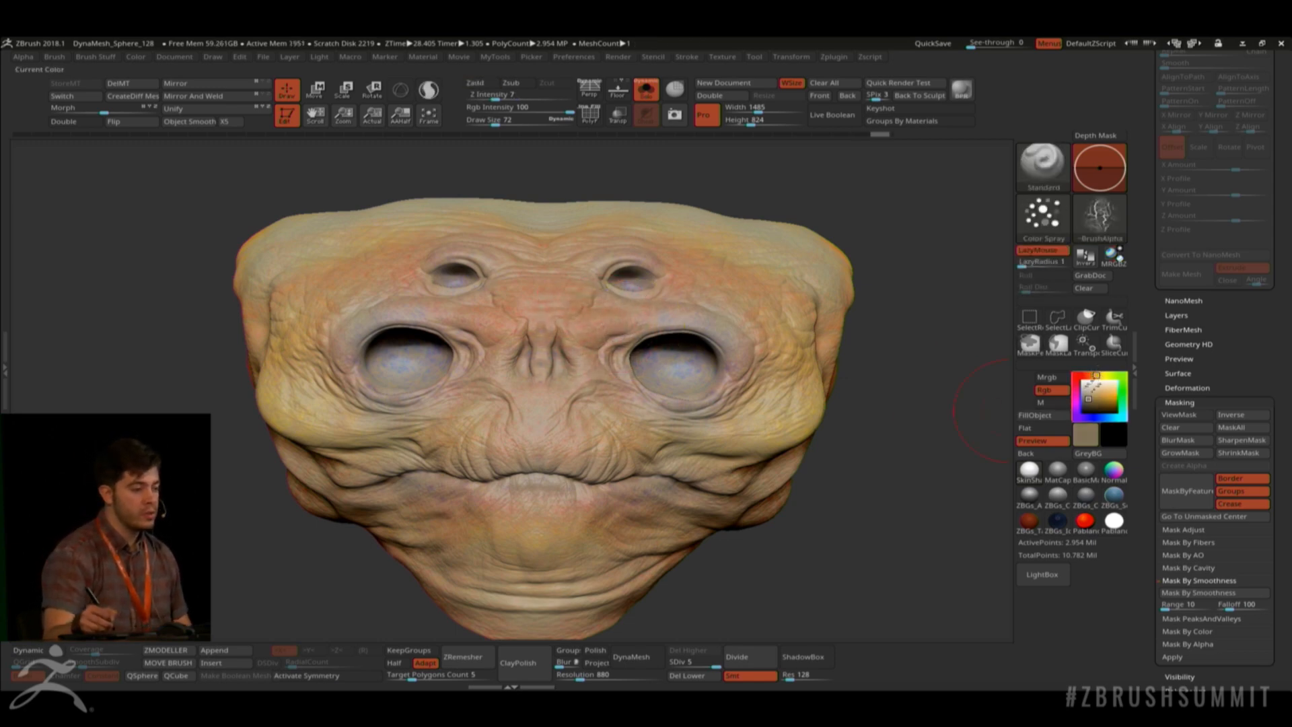
pyautogui.click(1085, 394)
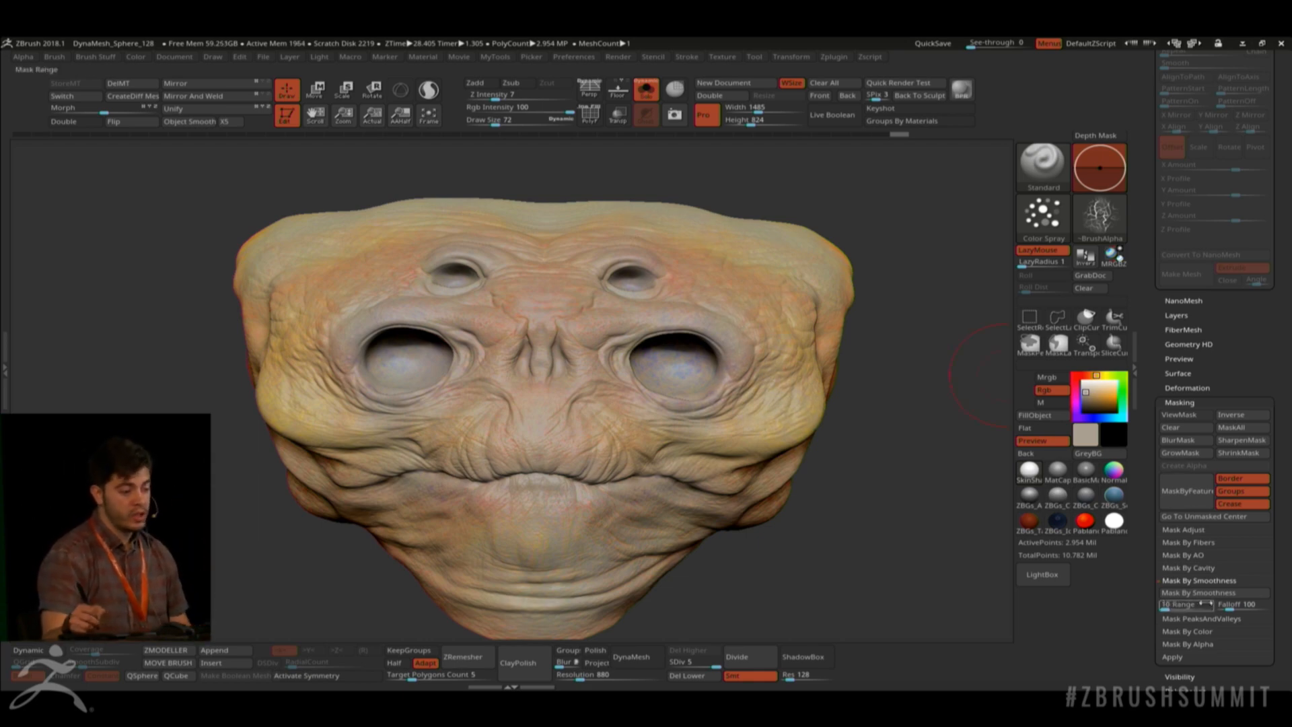
# Mask the head by cavity with blur 2 and intensity 100, and examine the mask over the wrinkles.
pyautogui.click(1188, 568)
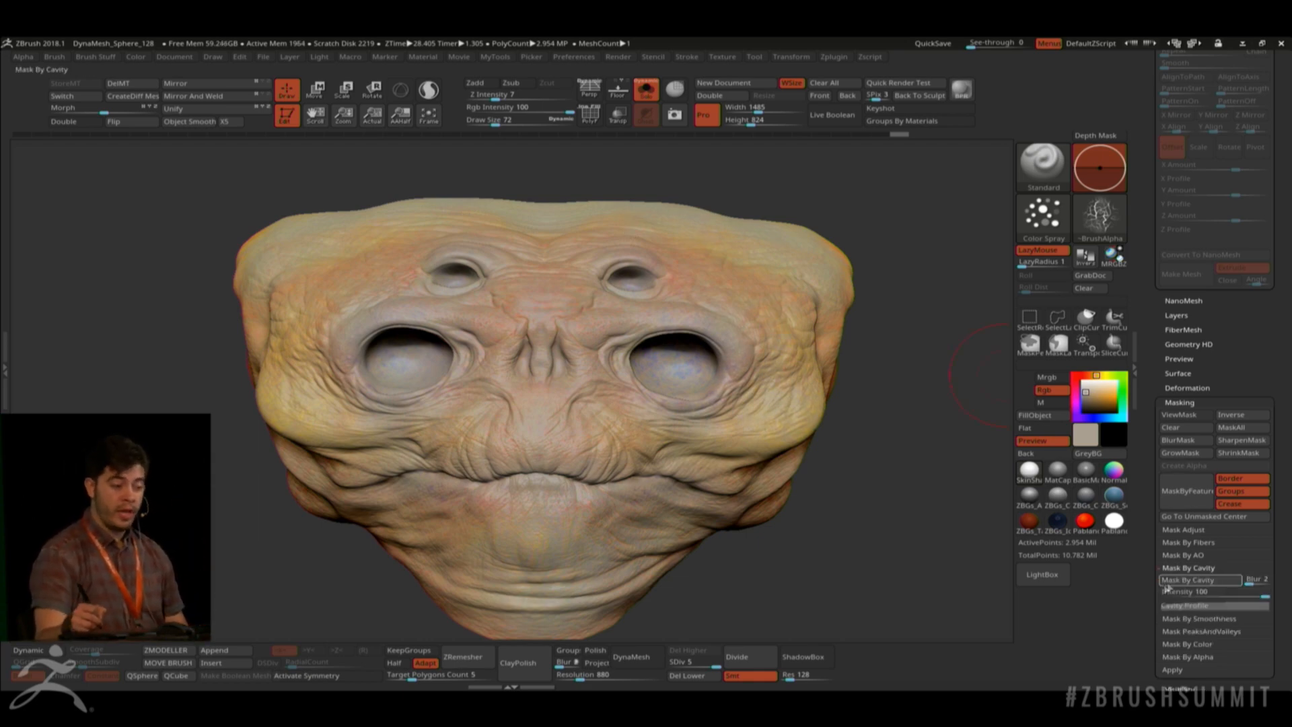
pyautogui.click(1215, 581)
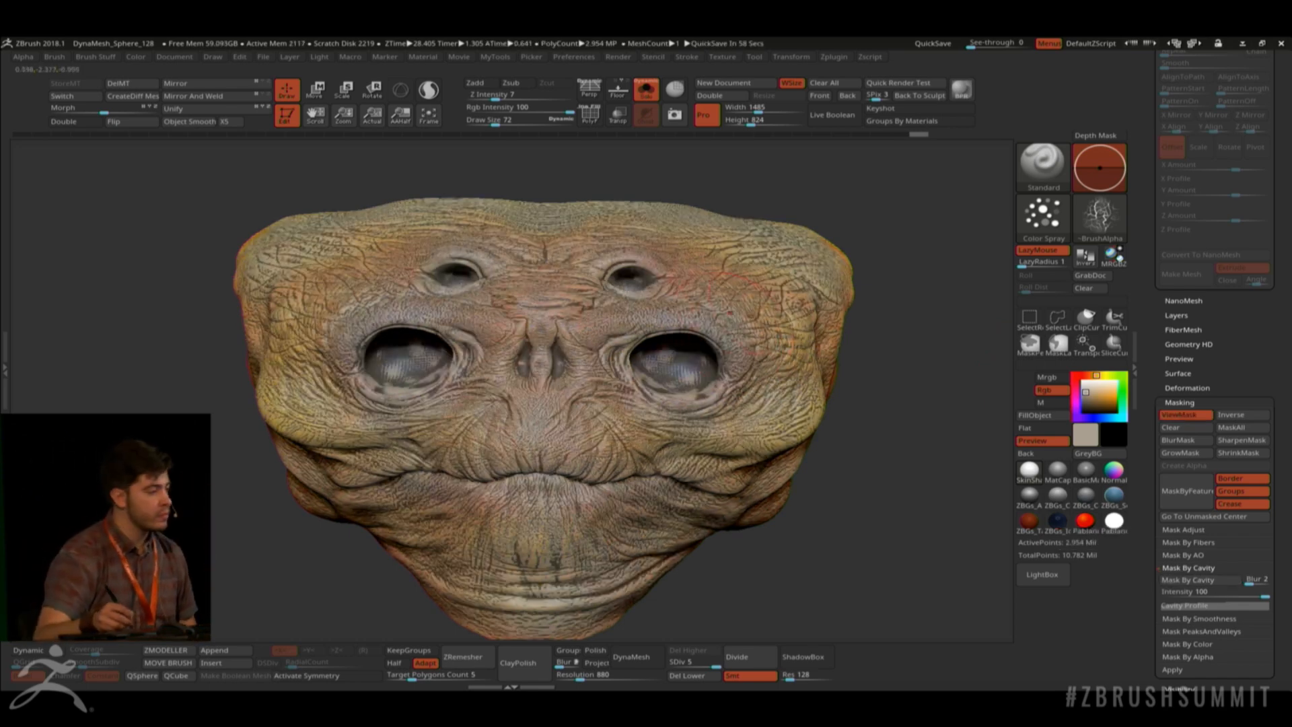
pyautogui.moveTo(915, 394); pyautogui.dragTo(964, 353)
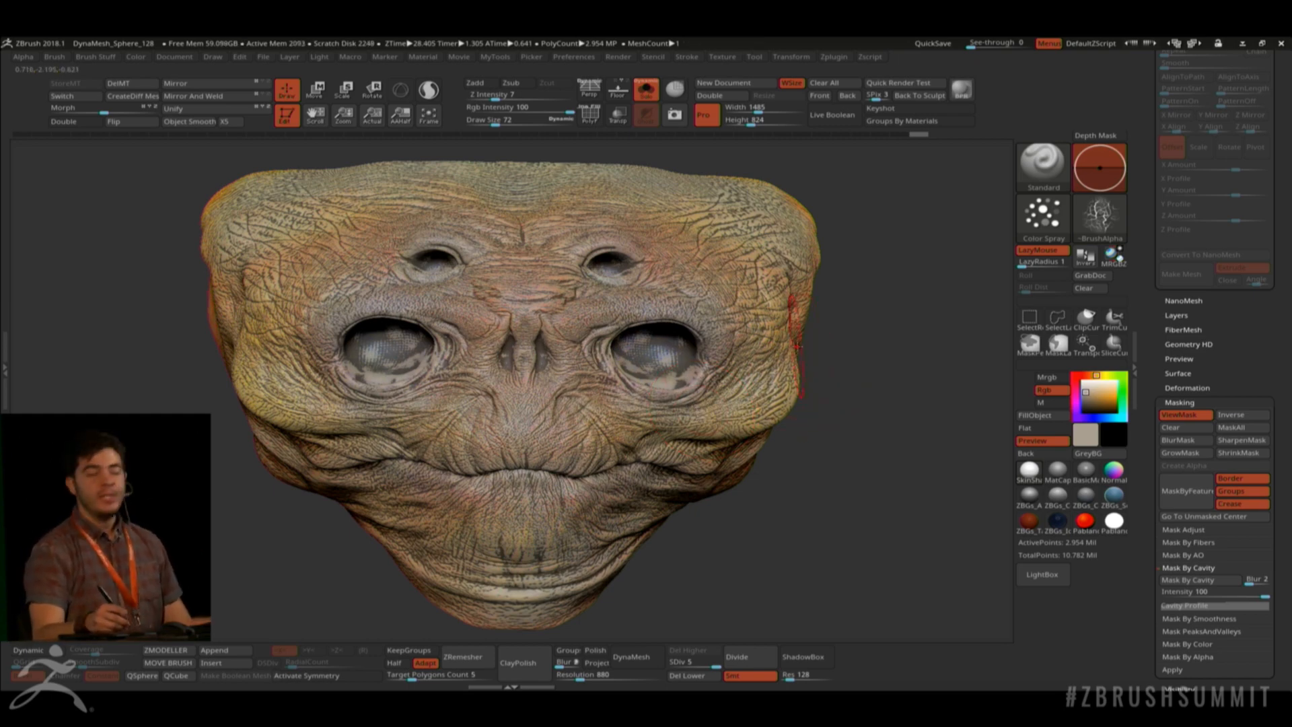
pyautogui.moveTo(855, 357); pyautogui.dragTo(877, 340)
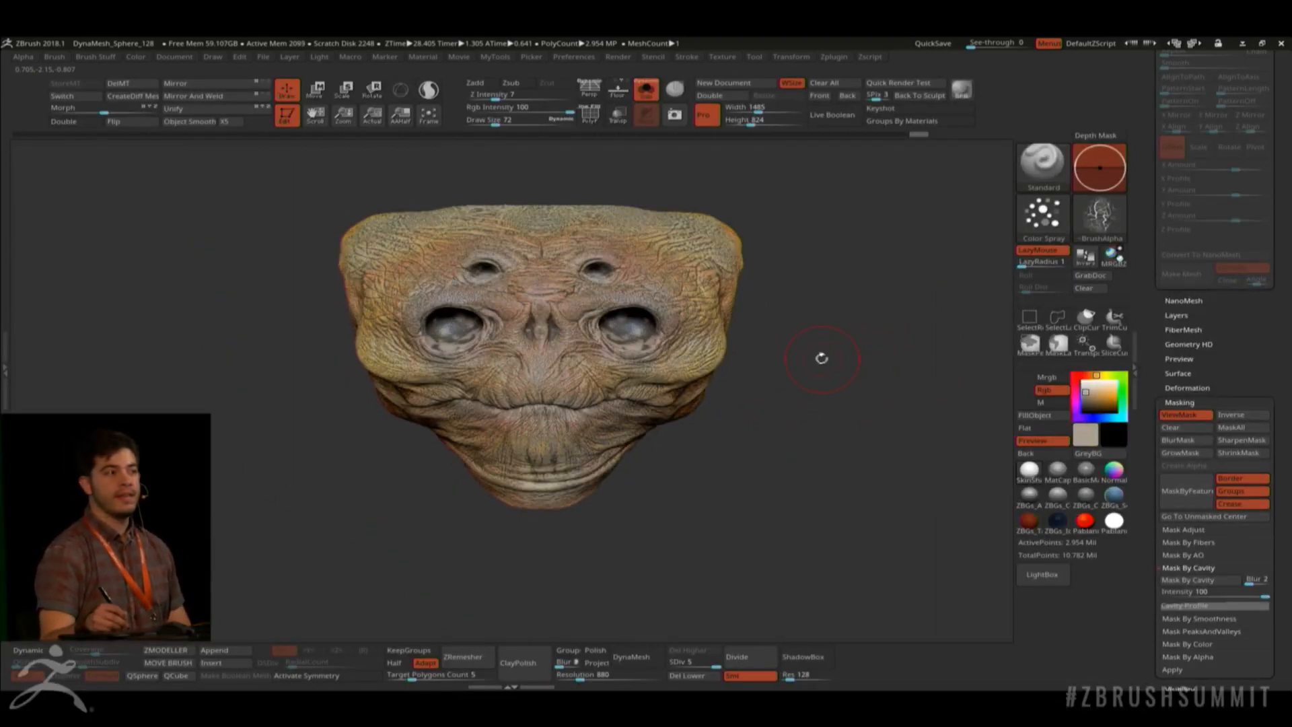
pyautogui.keyDown('alt'); pyautogui.moveTo(822, 358); pyautogui.dragTo(861, 337); pyautogui.keyUp('alt')
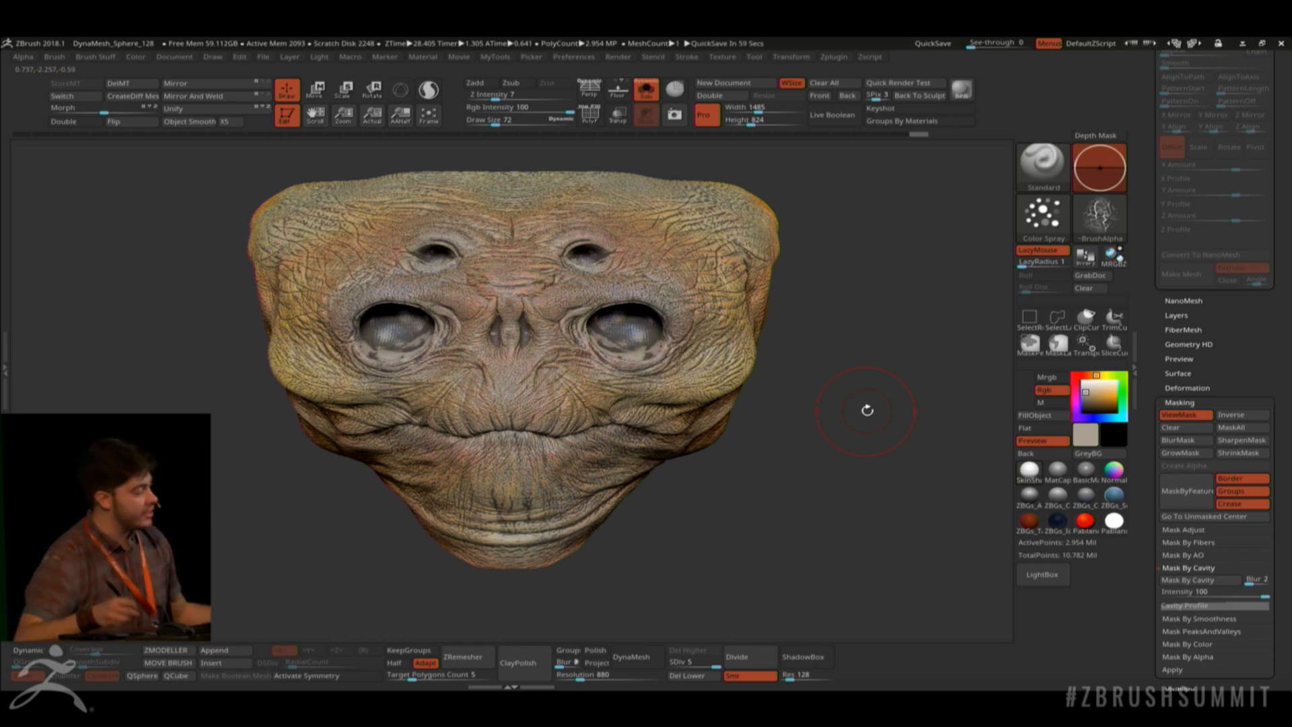
pyautogui.keyDown('alt'); pyautogui.moveTo(868, 410); pyautogui.dragTo(969, 385); pyautogui.keyUp('alt')
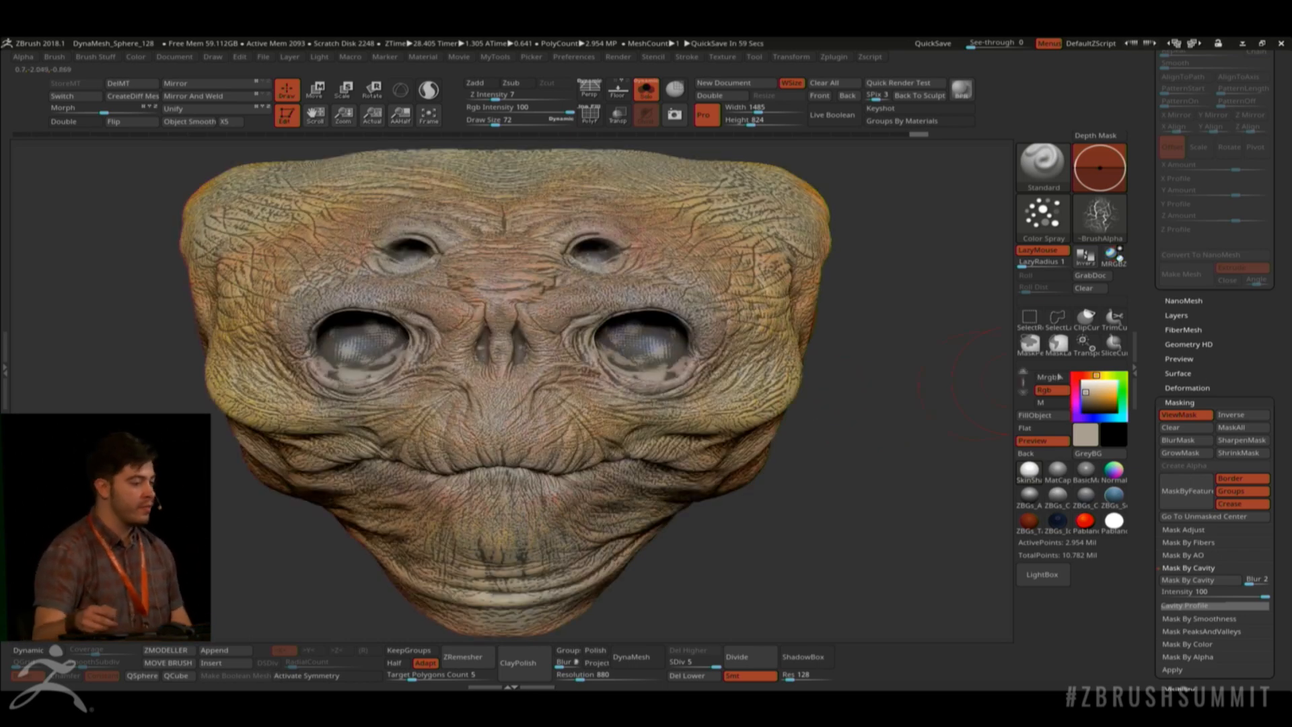
# Invert the cavity mask and hide the mask display.
pyautogui.click(1205, 415)
pyautogui.click(1191, 415)
pyautogui.click(1229, 418)
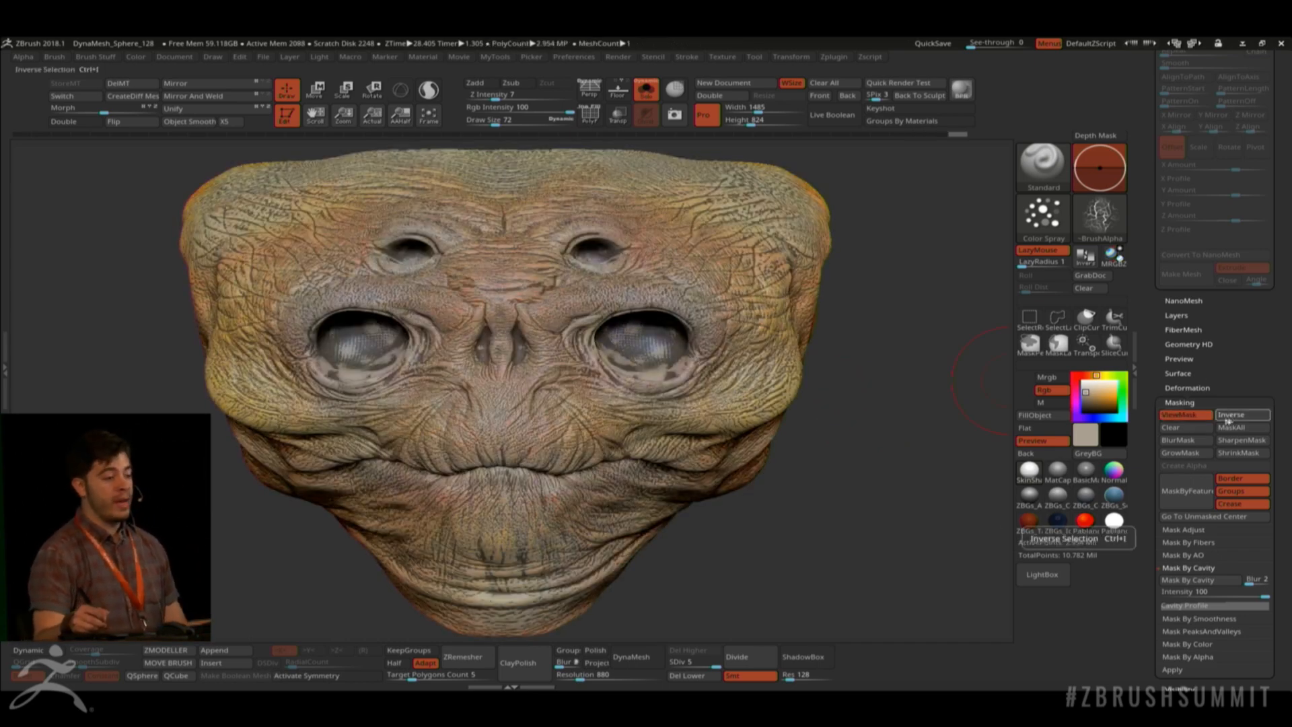
pyautogui.click(1200, 416)
# Pick a red hue, darken it to a deep reddish brown and spray it into the wrinkles beside the mouth.
pyautogui.click(1081, 379)
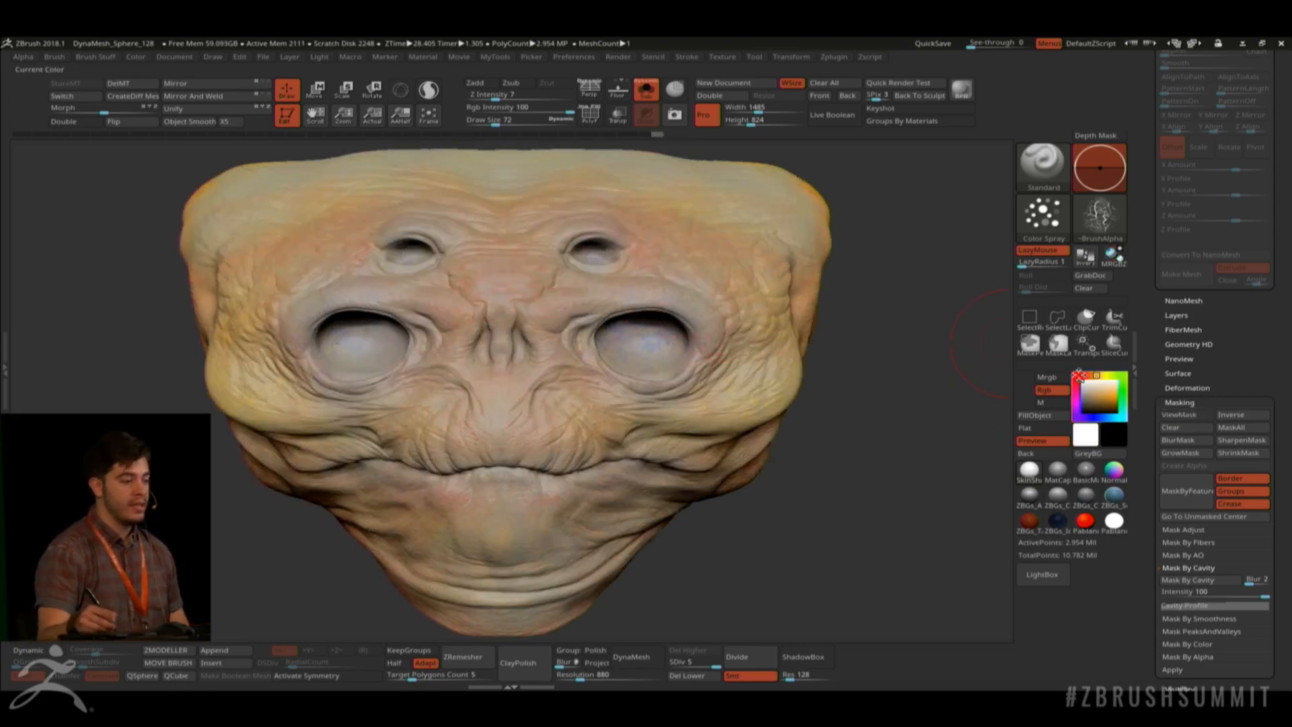
pyautogui.click(1076, 375)
pyautogui.moveTo(1111, 397); pyautogui.dragTo(1083, 375)
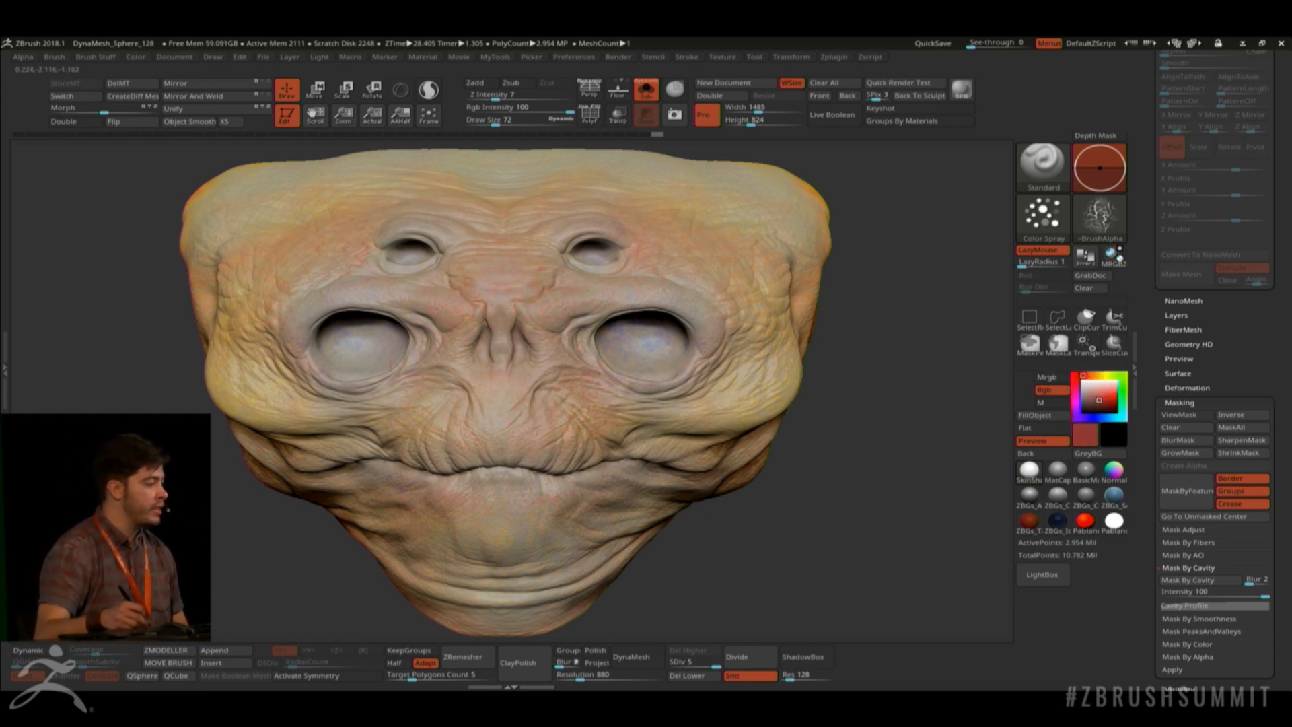
pyautogui.moveTo(1099, 400); pyautogui.dragTo(1098, 406)
pyautogui.moveTo(654, 441); pyautogui.dragTo(609, 471)
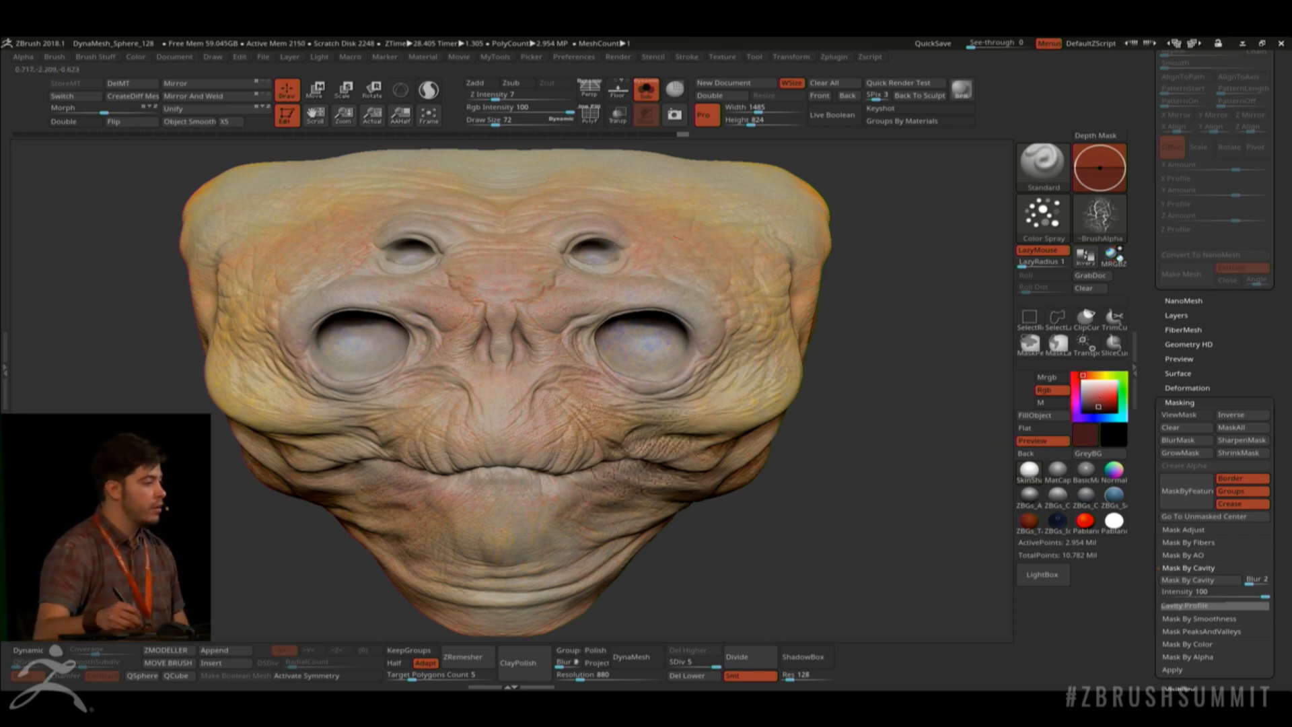
# Continue spraying the deep reddish brown into the wrinkles around the eyes, nose, mouth, chin and forehead.
pyautogui.moveTo(234, 310)
pyautogui.mouseDown()
pyautogui.moveTo(307, 442)
pyautogui.moveTo(498, 360)
pyautogui.moveTo(377, 345)
pyautogui.moveTo(548, 506)
pyautogui.mouseUp()
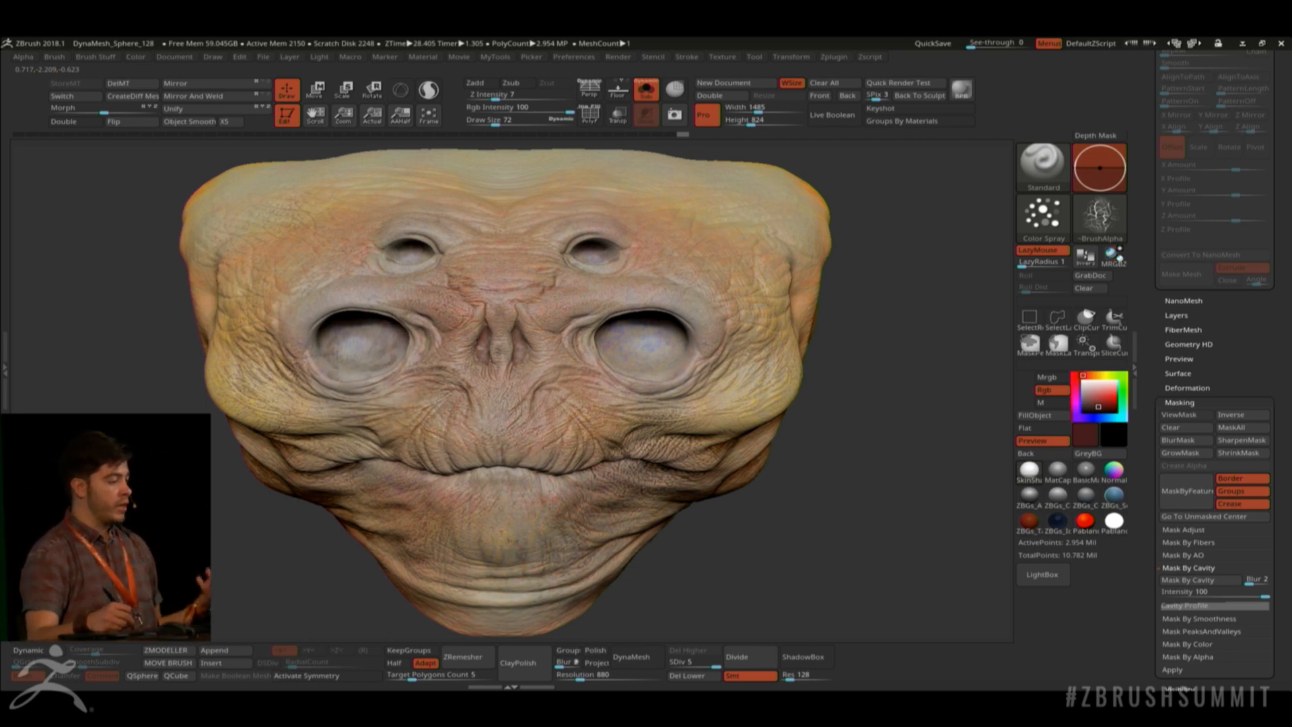
pyautogui.moveTo(495, 568)
pyautogui.mouseDown()
pyautogui.moveTo(707, 332)
pyautogui.moveTo(686, 286)
pyautogui.moveTo(330, 353)
pyautogui.moveTo(315, 438)
pyautogui.mouseUp()
pyautogui.moveTo(688, 277)
pyautogui.mouseDown()
pyautogui.moveTo(512, 217)
pyautogui.moveTo(367, 215)
pyautogui.mouseUp()
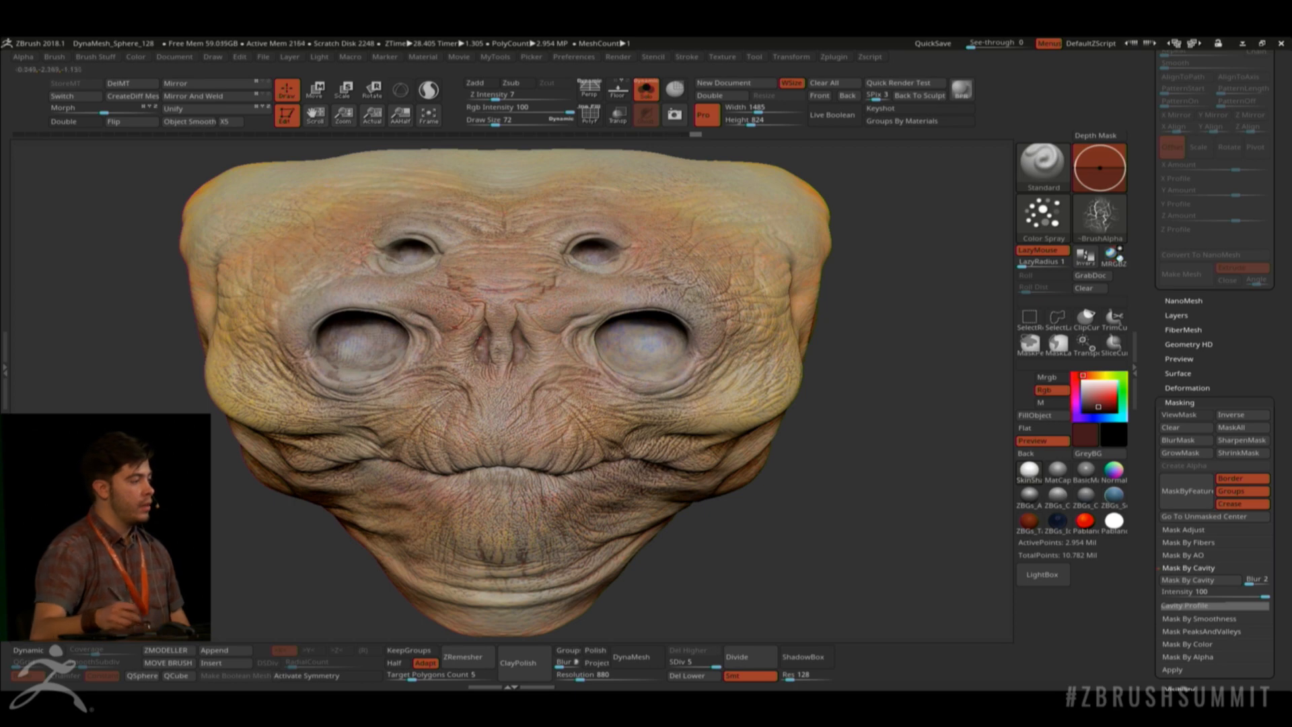
# Pick a brighter red and spray it through the cavity mask over the nose, cheeks and mouth wrinkles.
pyautogui.click(1101, 402)
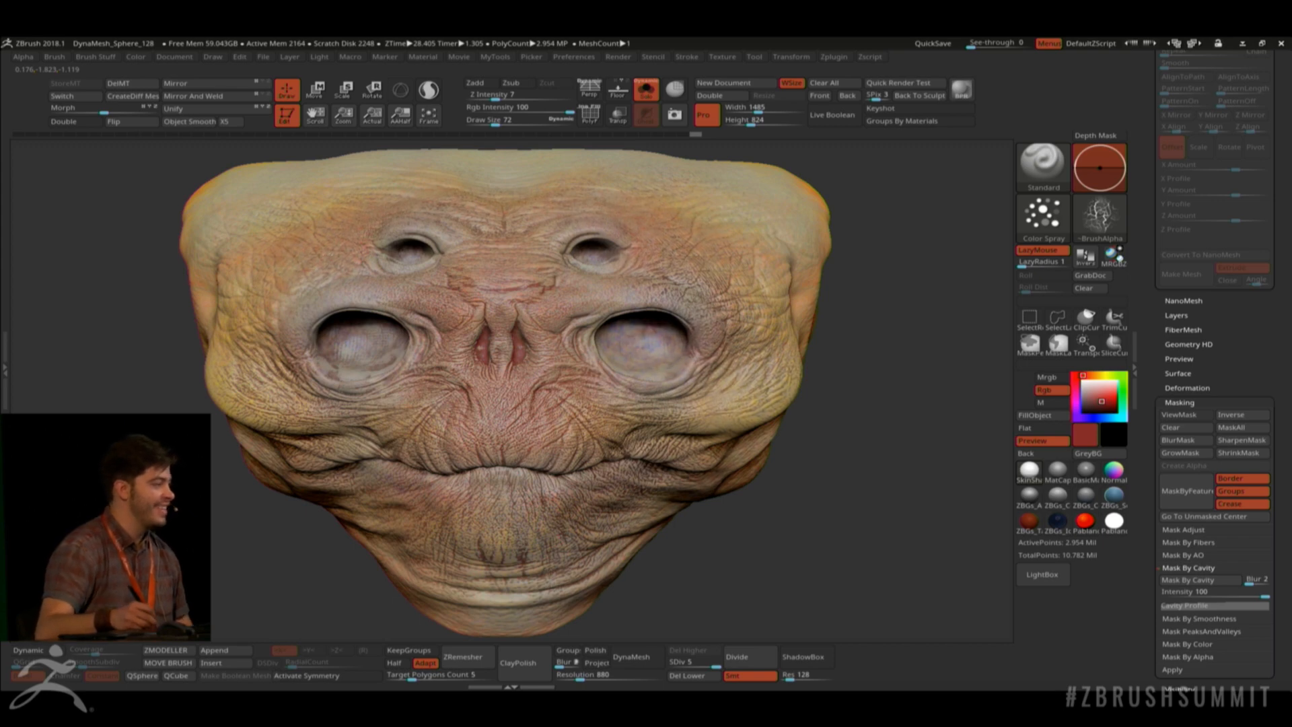
pyautogui.keyDown('alt'); pyautogui.moveTo(790, 493); pyautogui.dragTo(786, 501); pyautogui.keyUp('alt')
pyautogui.moveTo(715, 401); pyautogui.dragTo(699, 442)
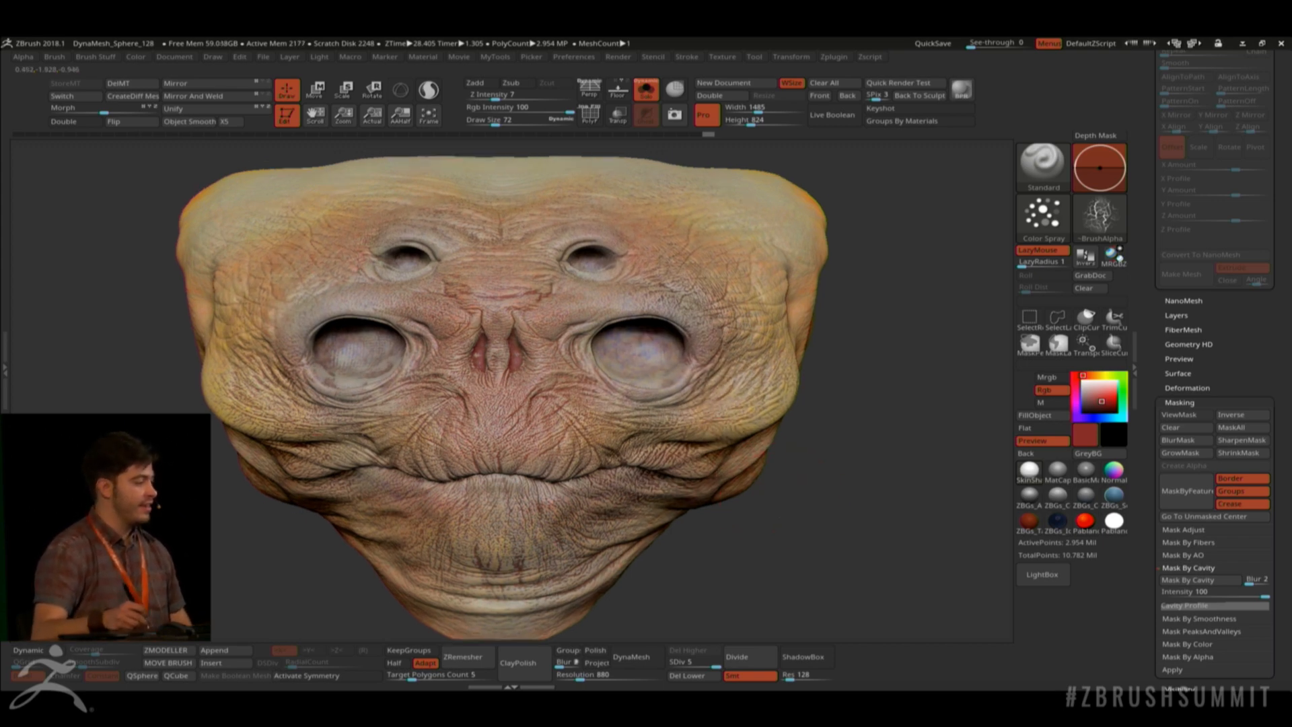
pyautogui.moveTo(749, 542); pyautogui.dragTo(805, 525)
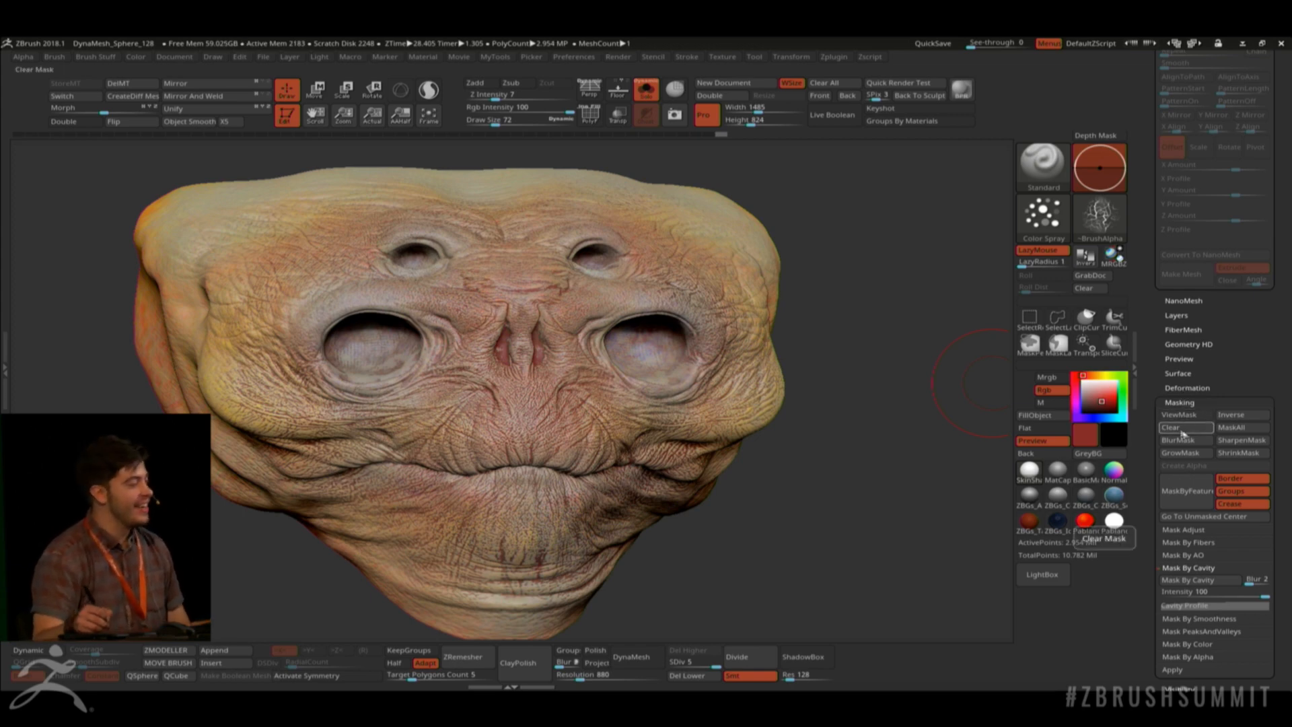
# Replace the cavity mask with a peaks-and-valleys mask on the head and hide the mask display.
pyautogui.scroll(-3, 1246, 608)
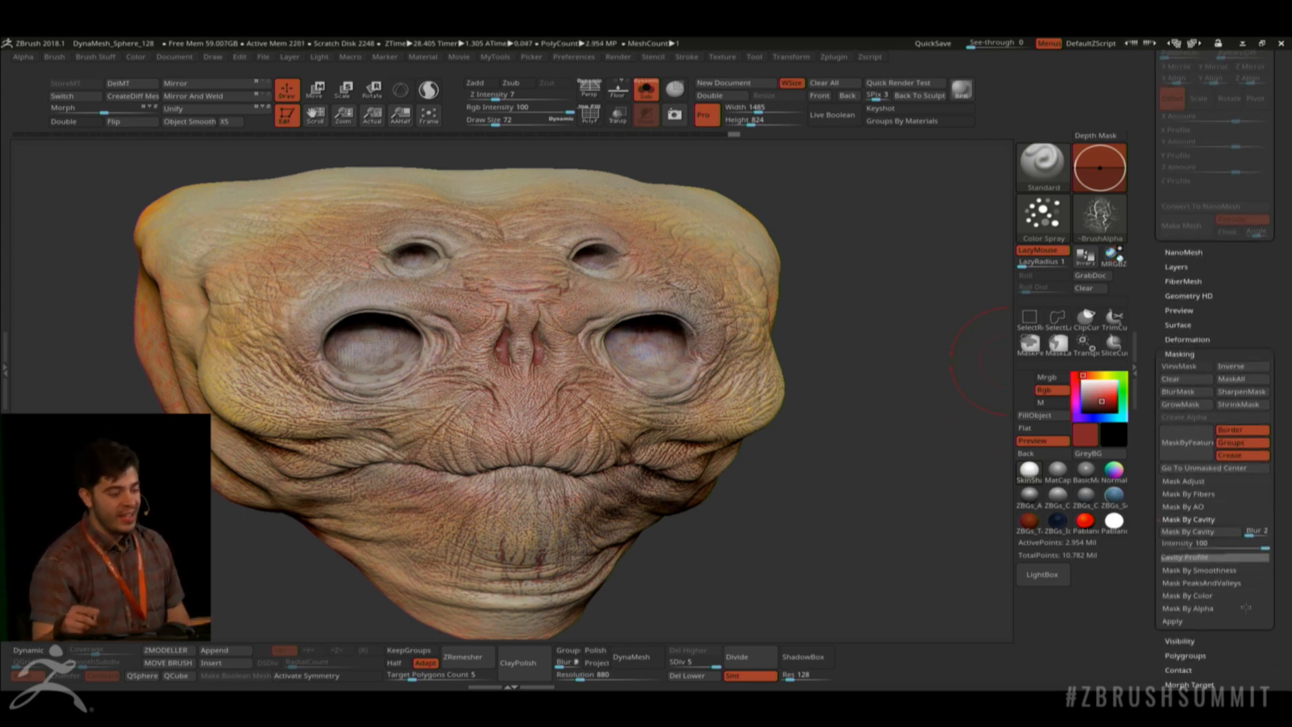
pyautogui.click(1228, 583)
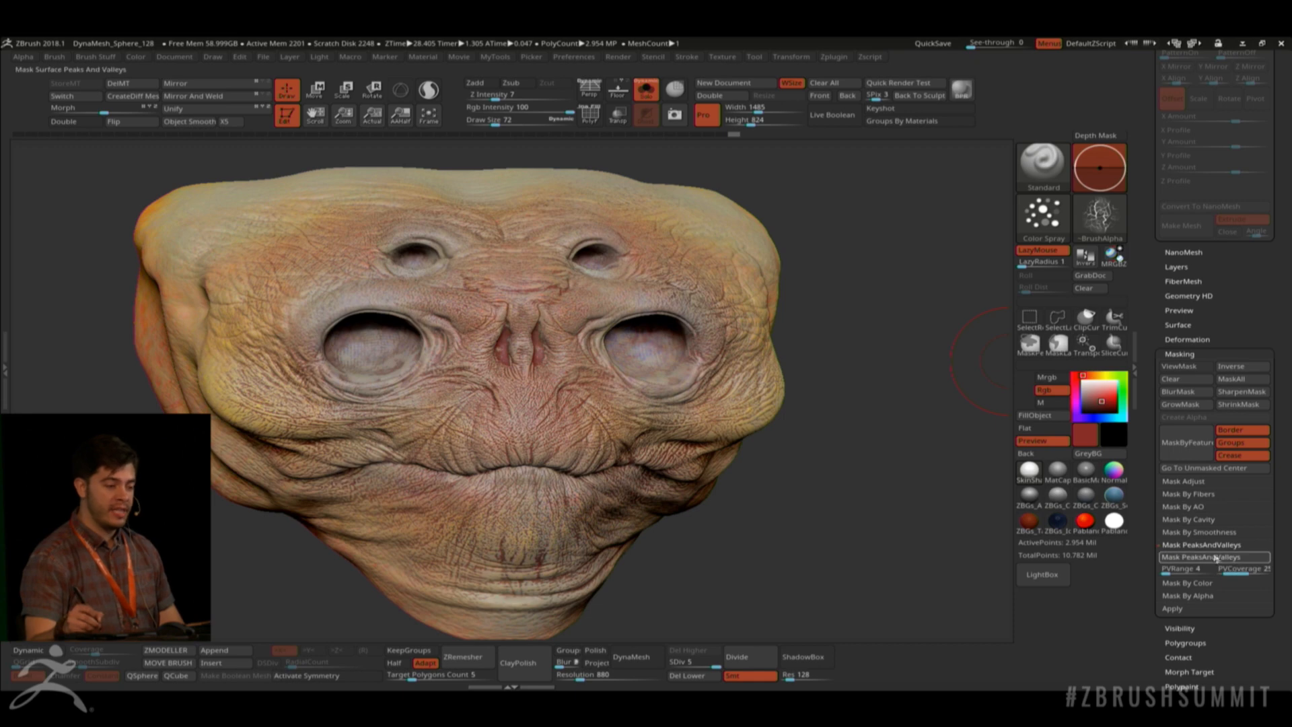
pyautogui.click(1215, 557)
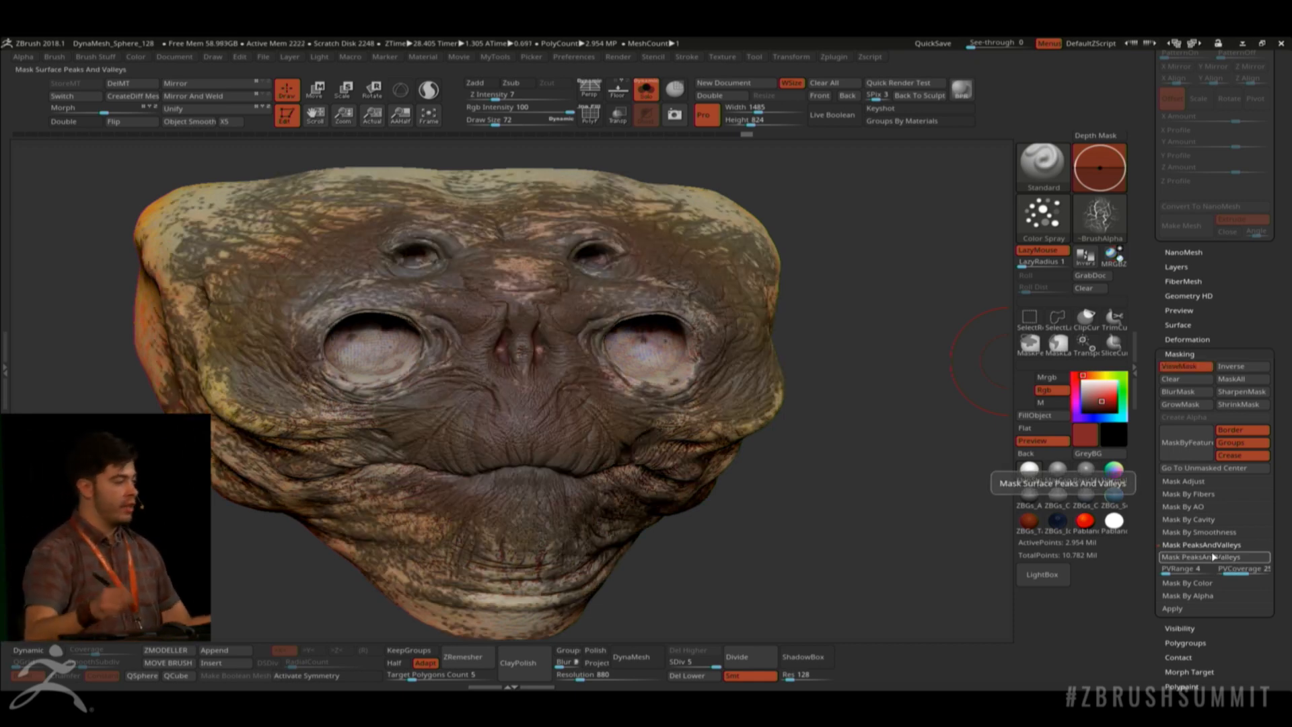
pyautogui.moveTo(862, 317)
pyautogui.mouseDown()
pyautogui.moveTo(851, 342)
pyautogui.moveTo(859, 330)
pyautogui.mouseUp()
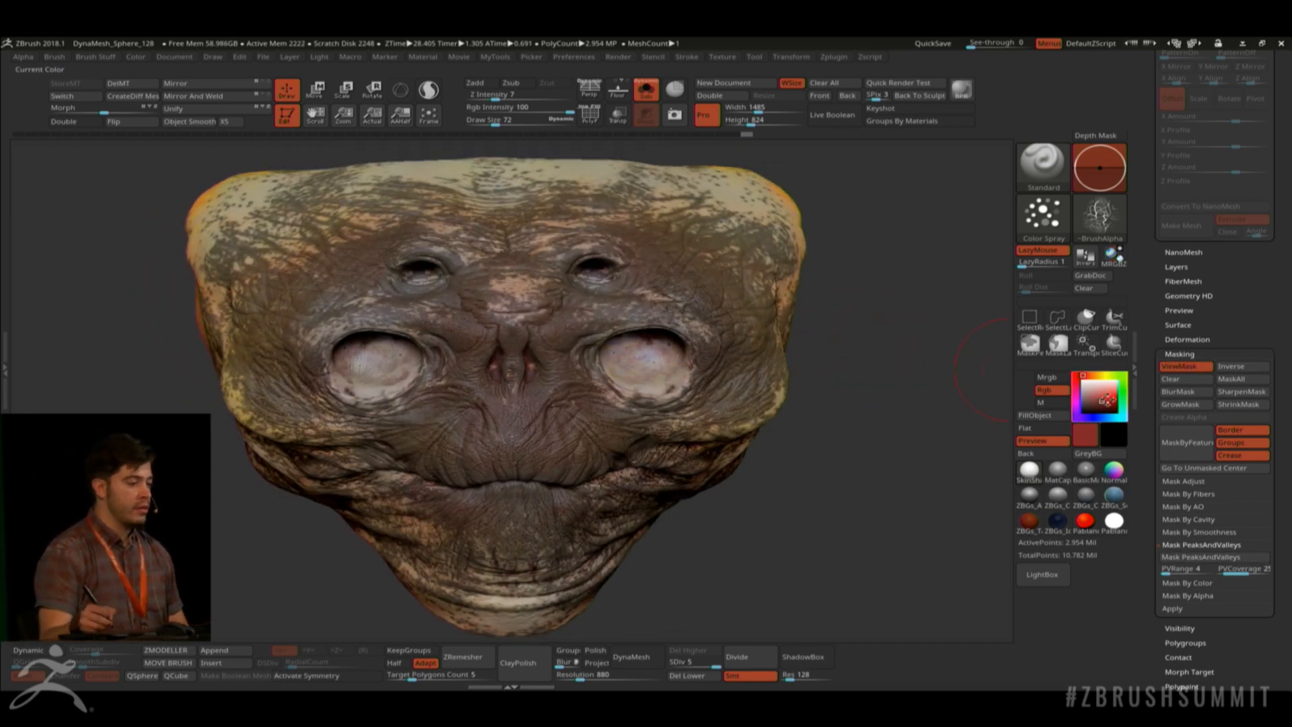
pyautogui.hotkey('ctrl', 'h')
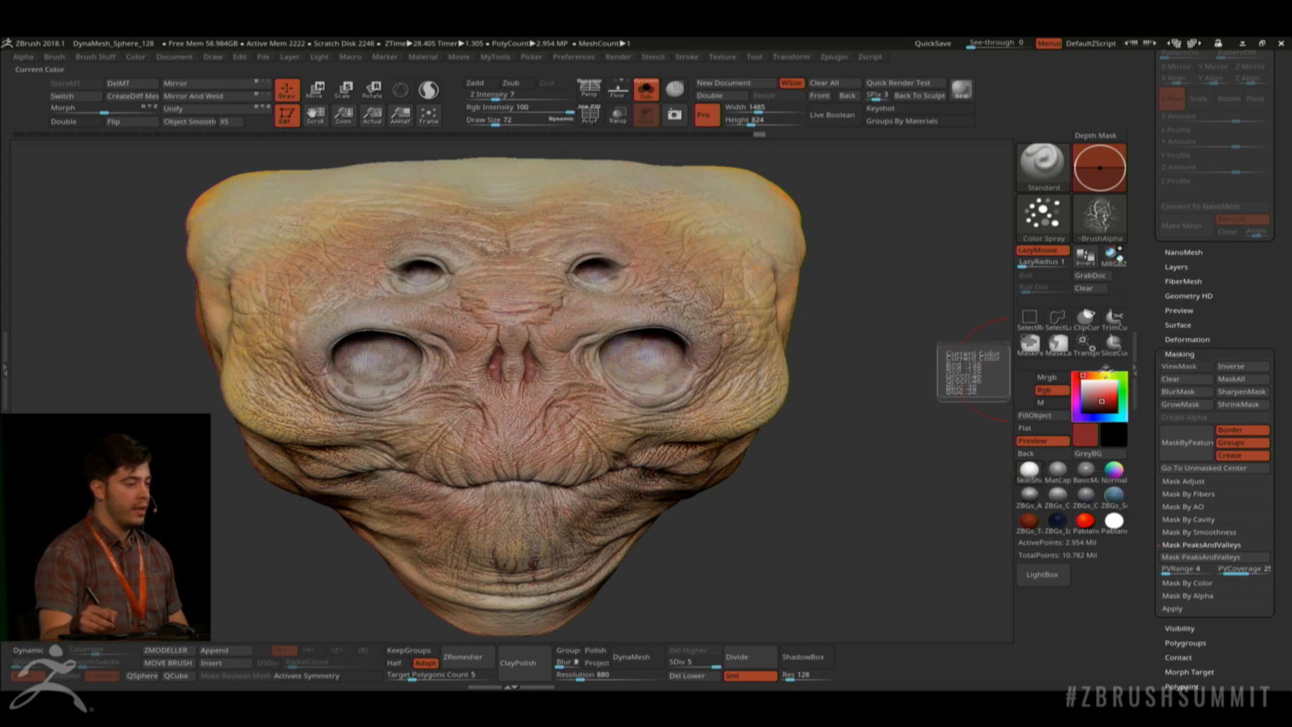
# Pick a pale beige, spray it through the mask over the brow and around the eyes, and clear the mask.
pyautogui.click(1093, 385)
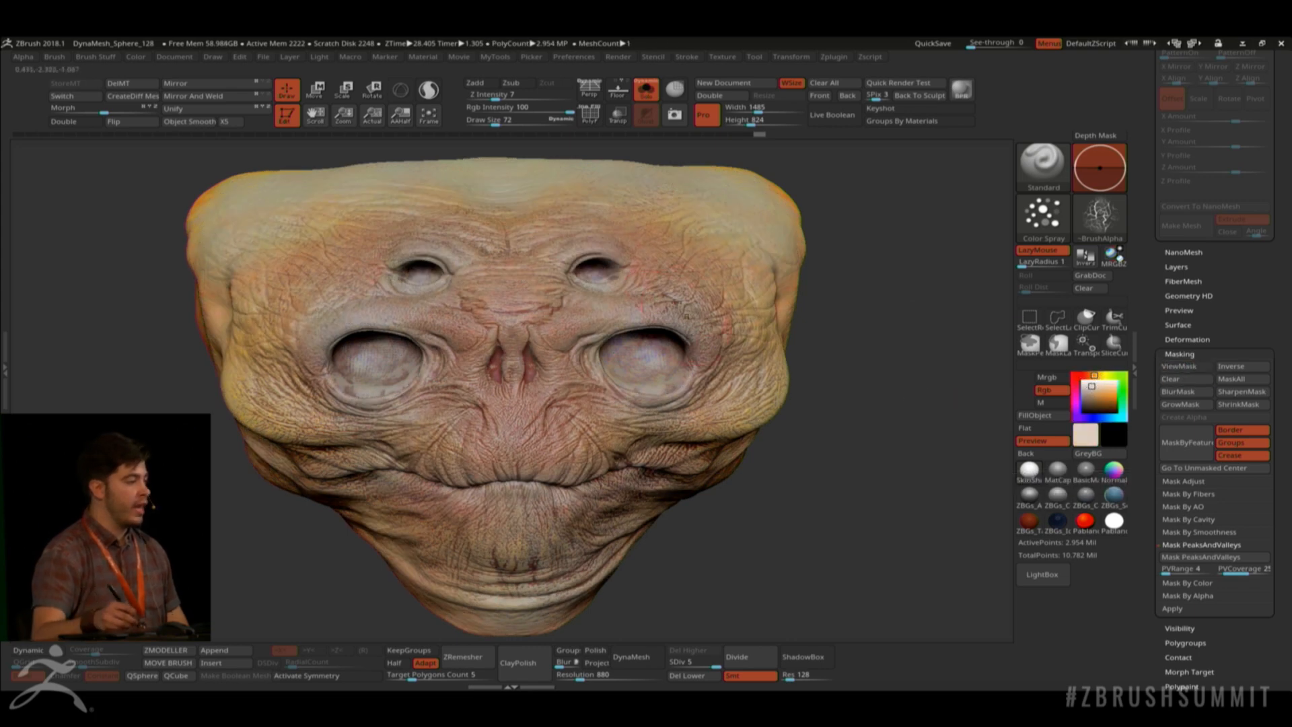
pyautogui.moveTo(700, 278)
pyautogui.mouseDown()
pyautogui.moveTo(525, 286)
pyautogui.moveTo(455, 237)
pyautogui.moveTo(369, 227)
pyautogui.moveTo(393, 613)
pyautogui.moveTo(584, 572)
pyautogui.moveTo(696, 340)
pyautogui.moveTo(520, 293)
pyautogui.mouseUp()
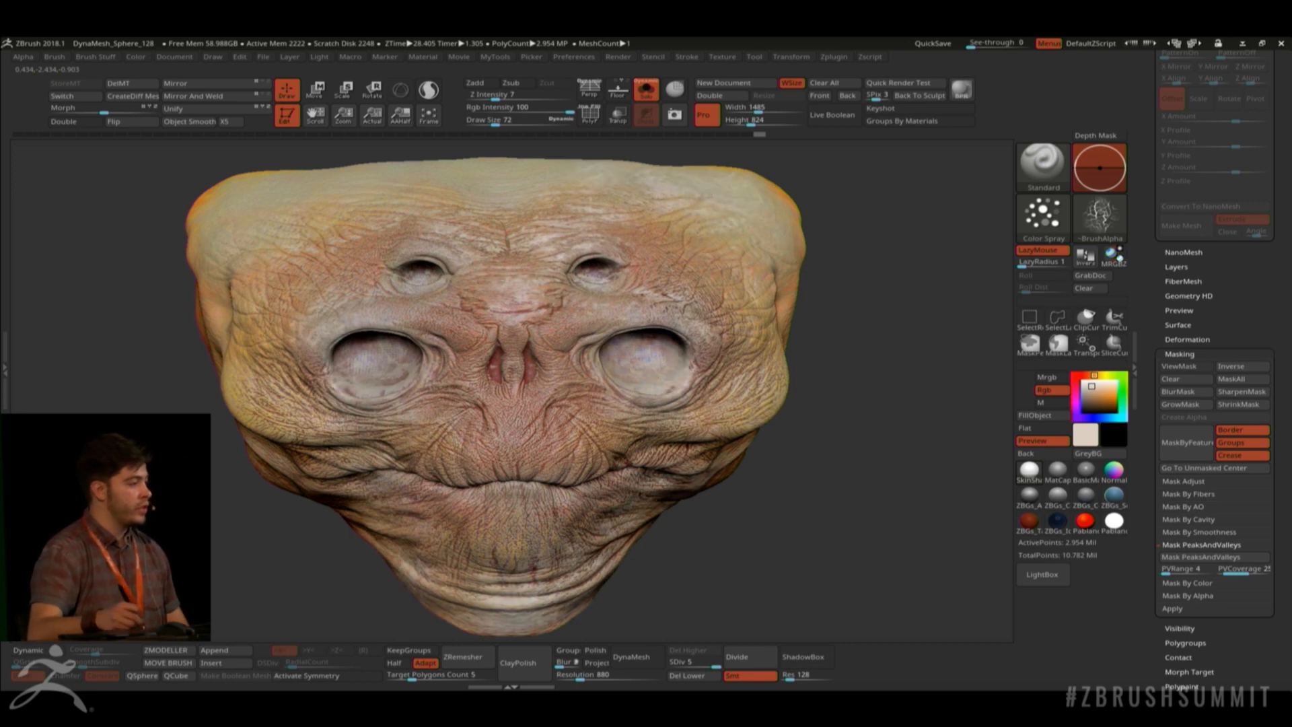
pyautogui.moveTo(871, 389); pyautogui.dragTo(923, 384)
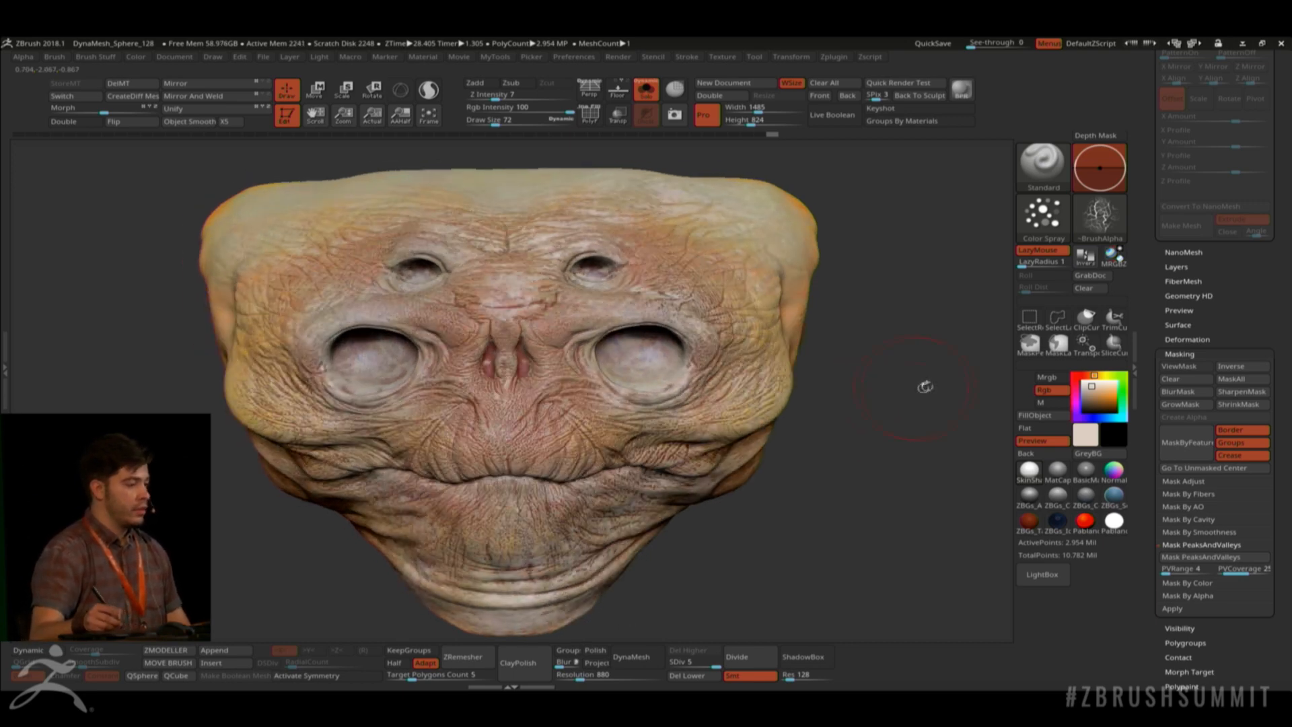
pyautogui.click(1202, 382)
# Load Alpha 40, pick a yellowish tan and spray it over the face and cheeks with draw size 41.
pyautogui.click(1053, 232)
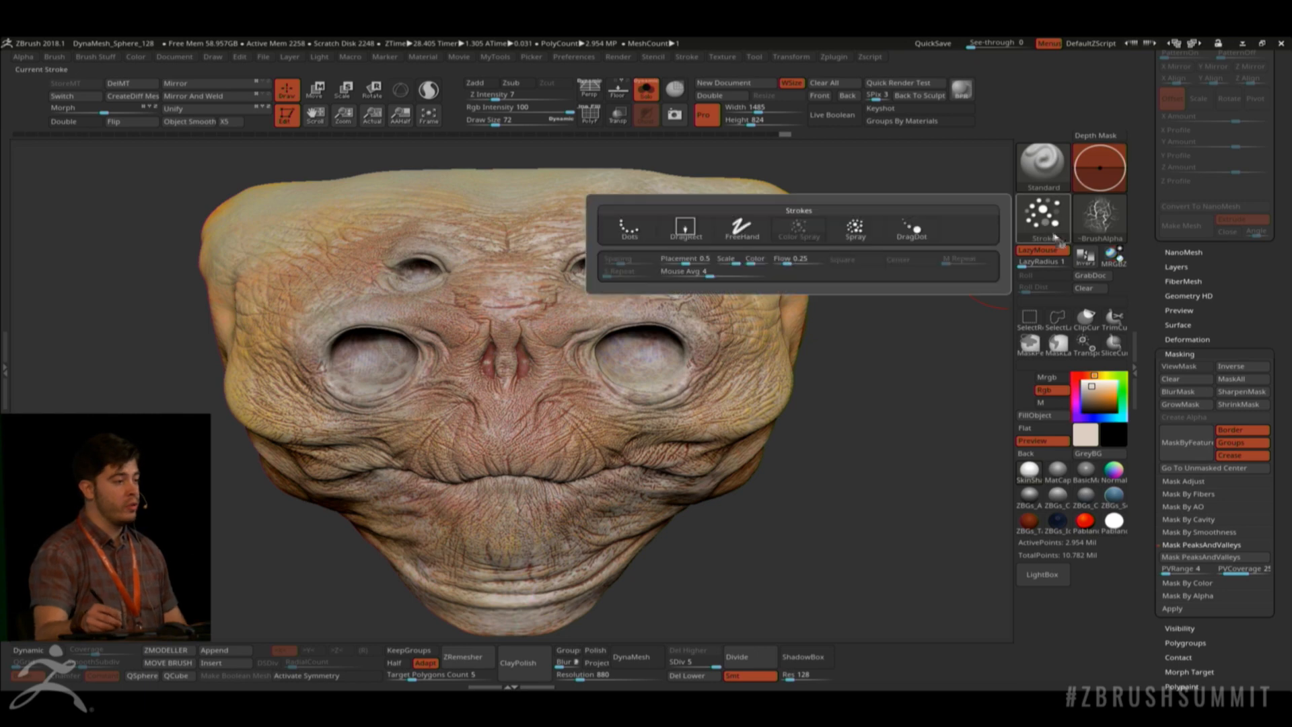
pyautogui.click(1093, 219)
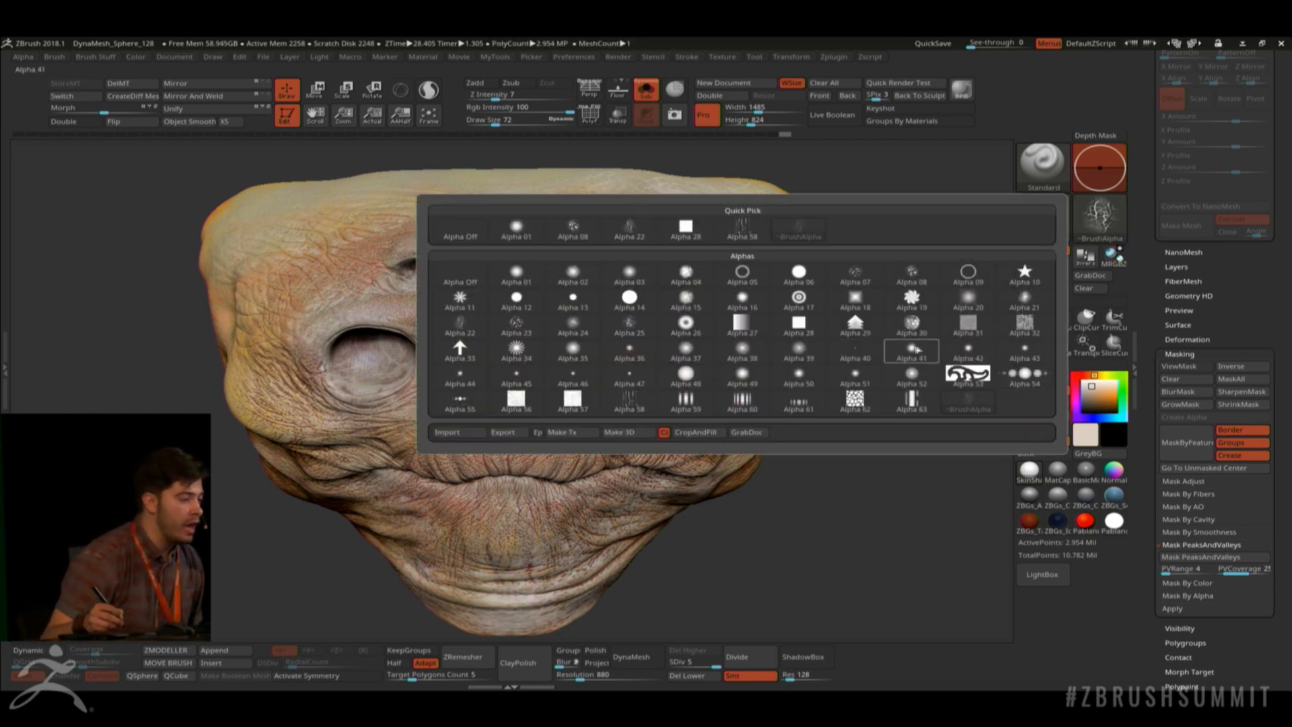
pyautogui.click(862, 353)
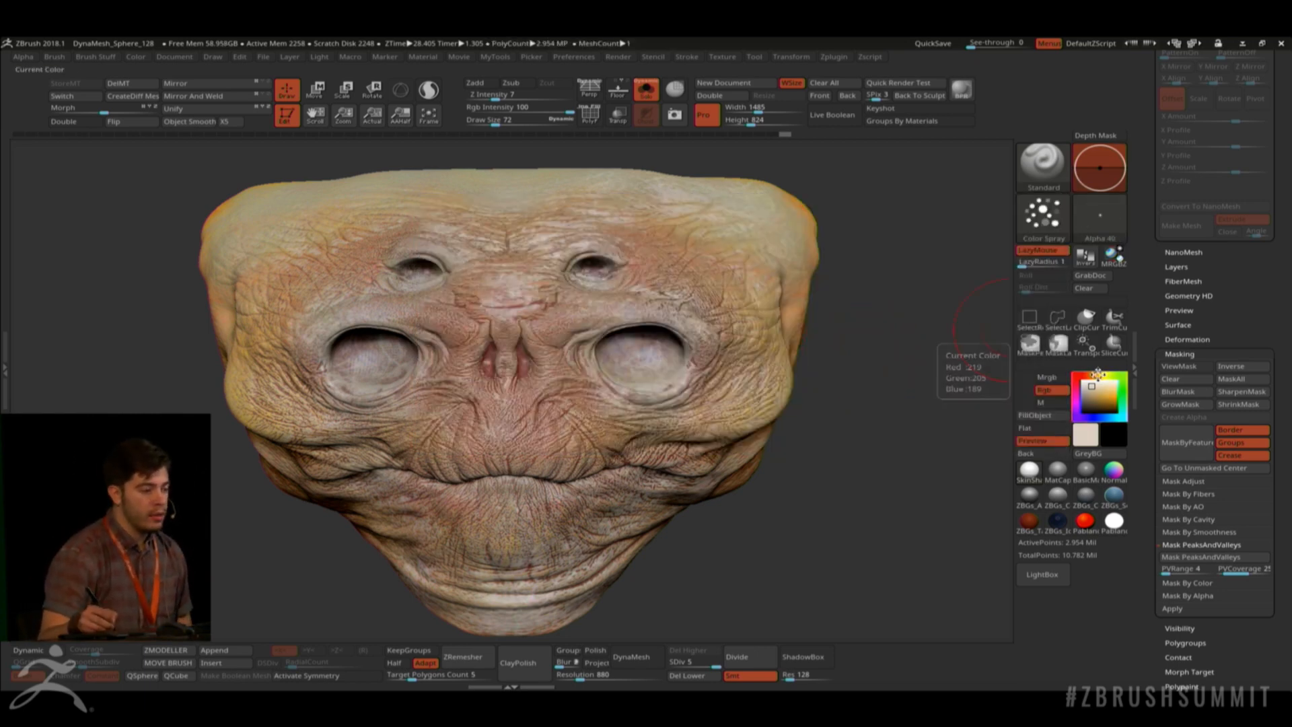
pyautogui.click(1100, 391)
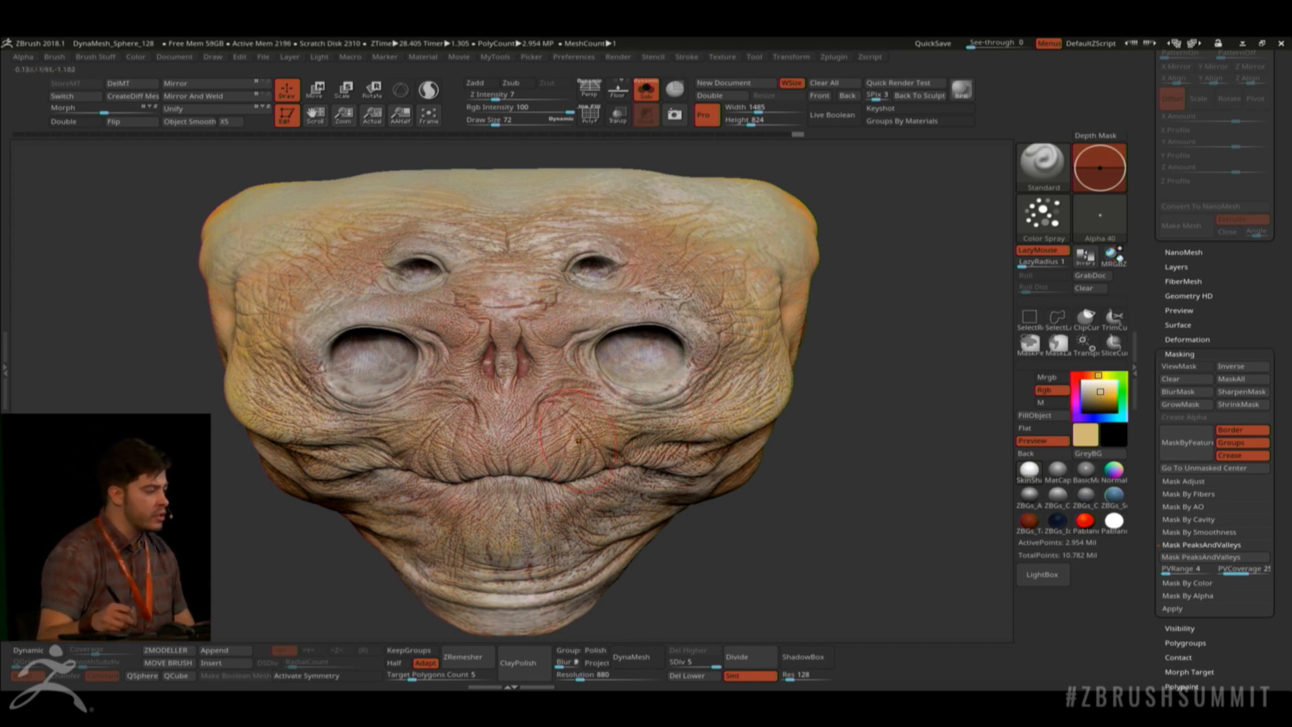
pyautogui.press('space')
pyautogui.moveTo(578, 441); pyautogui.dragTo(571, 442)
pyautogui.moveTo(623, 393); pyautogui.dragTo(606, 435)
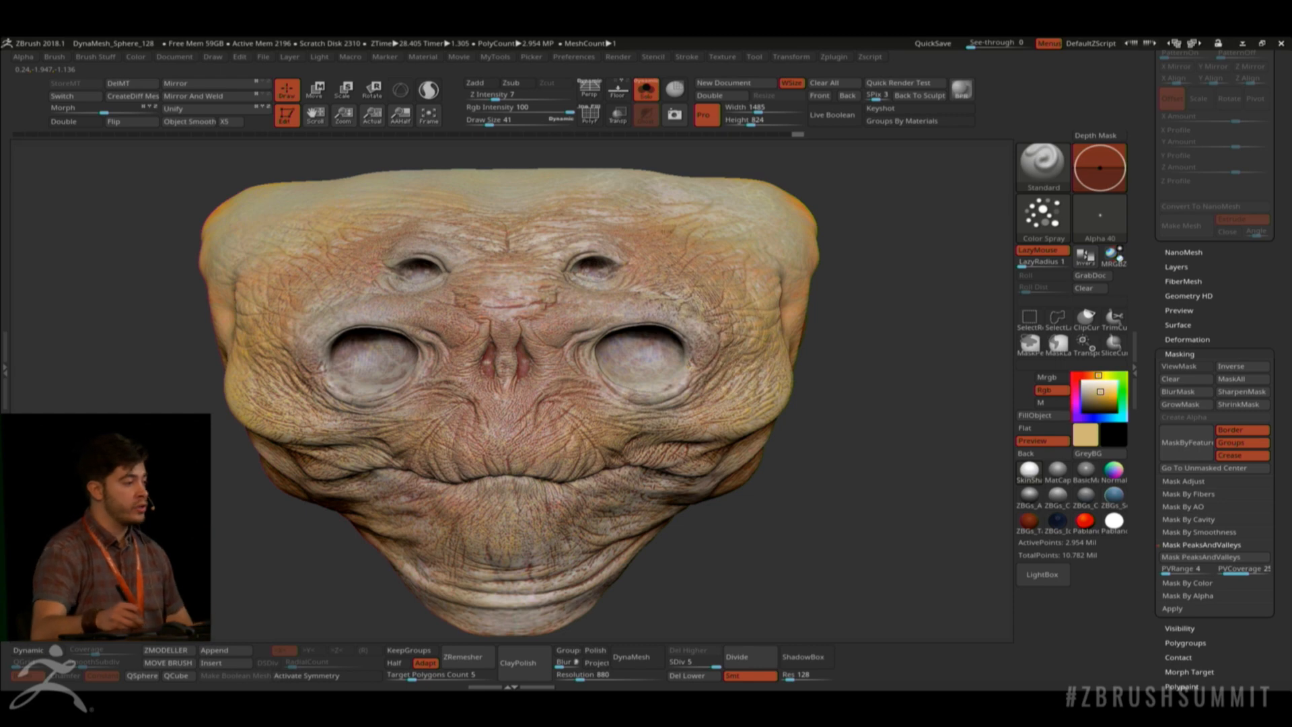
# Spray a paler beige over the face and switch the brush alpha to Alpha 58.
pyautogui.click(1091, 390)
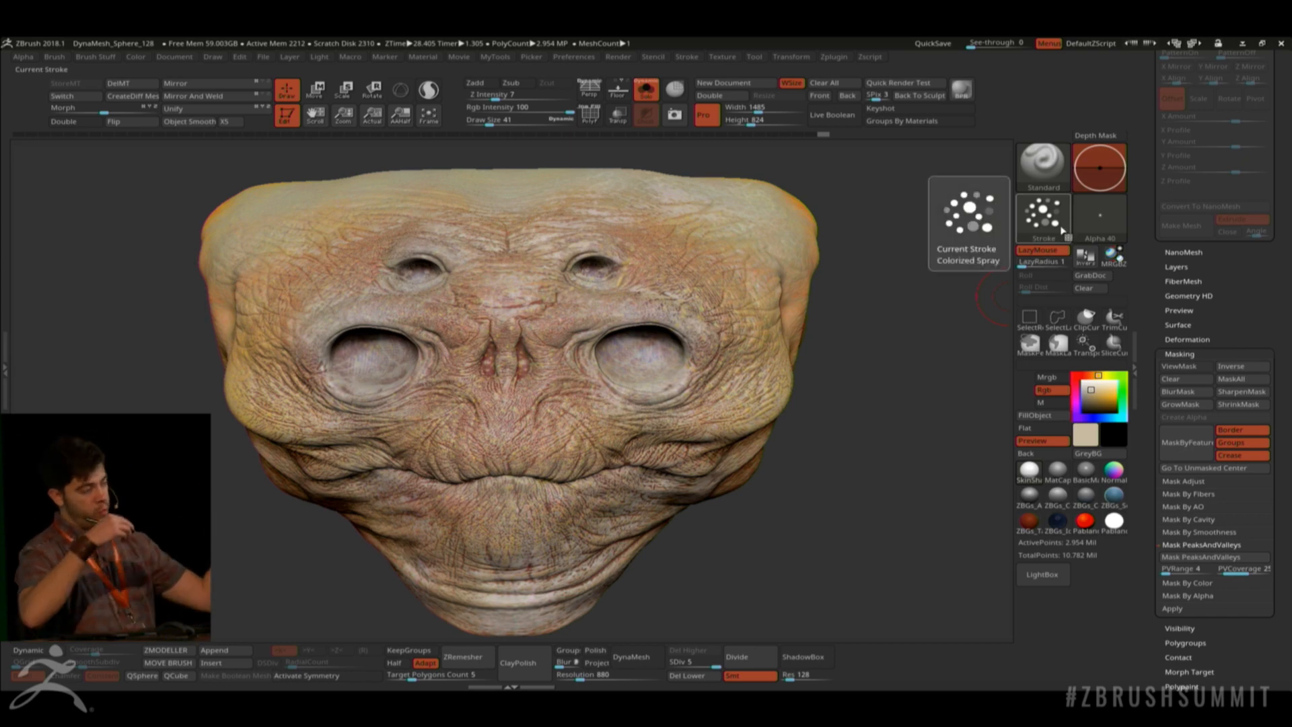
pyautogui.click(1095, 220)
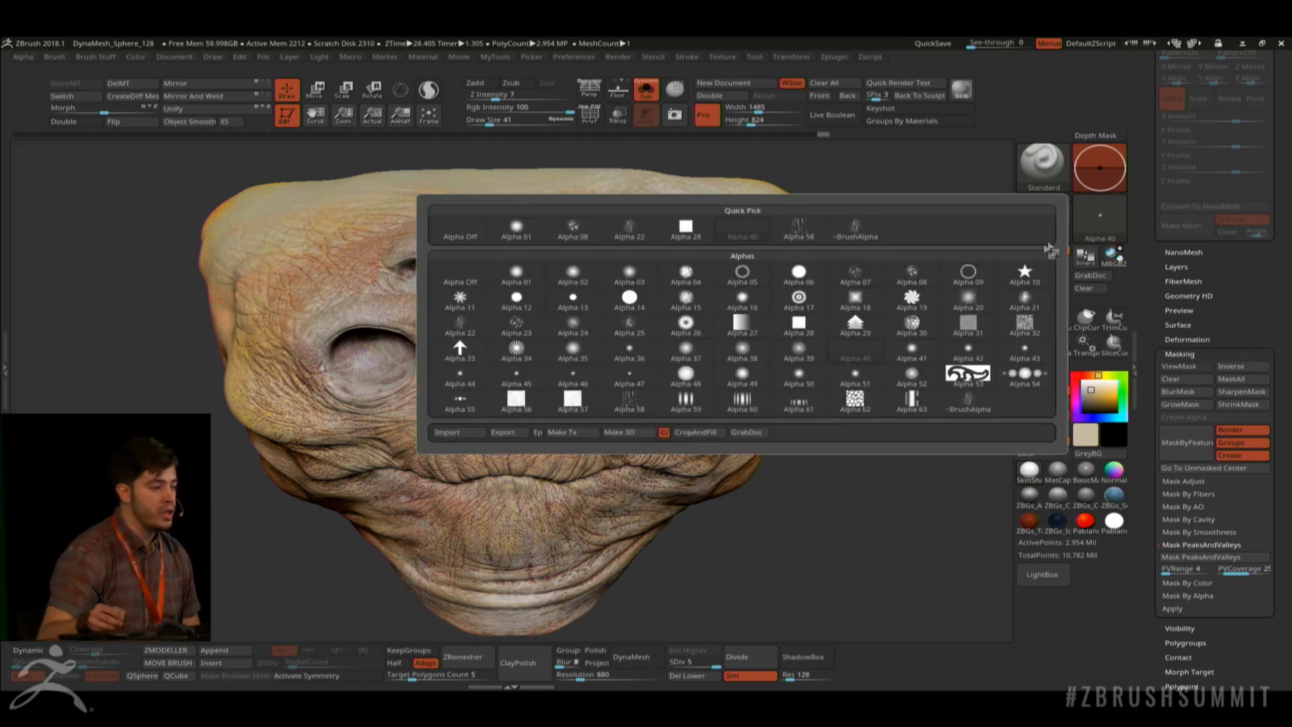
pyautogui.click(799, 227)
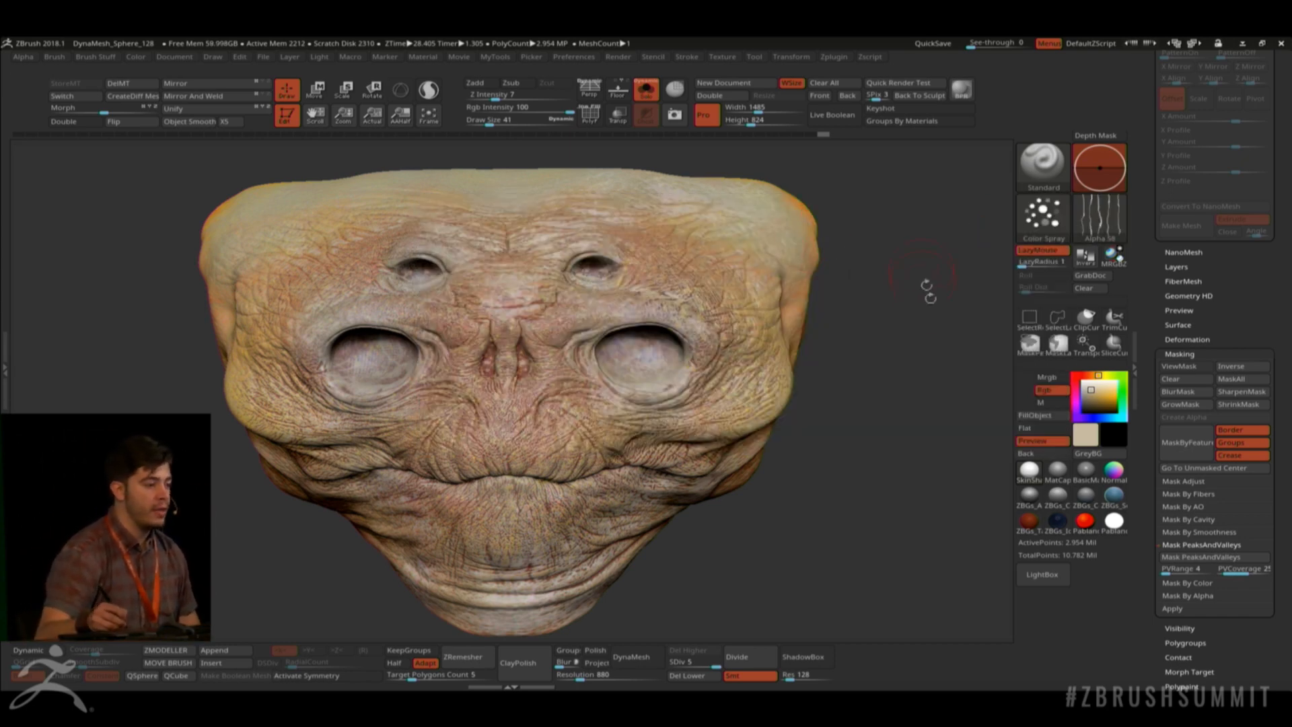
# Turn off LazyMouse and spray an orange tan over the nose bridge, mouth and chin with draw size 49.
pyautogui.click(1093, 395)
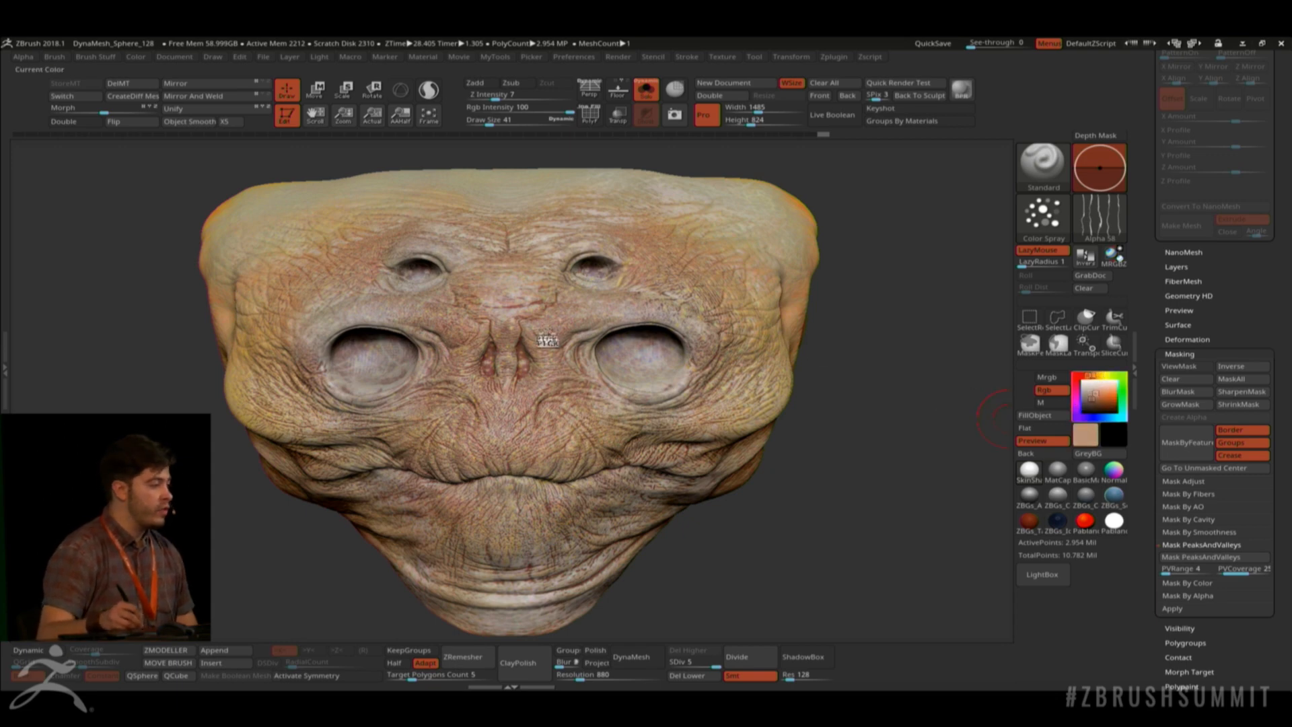
pyautogui.moveTo(547, 340)
pyautogui.mouseDown()
pyautogui.moveTo(447, 336)
pyautogui.moveTo(503, 308)
pyautogui.mouseUp()
pyautogui.press('space')
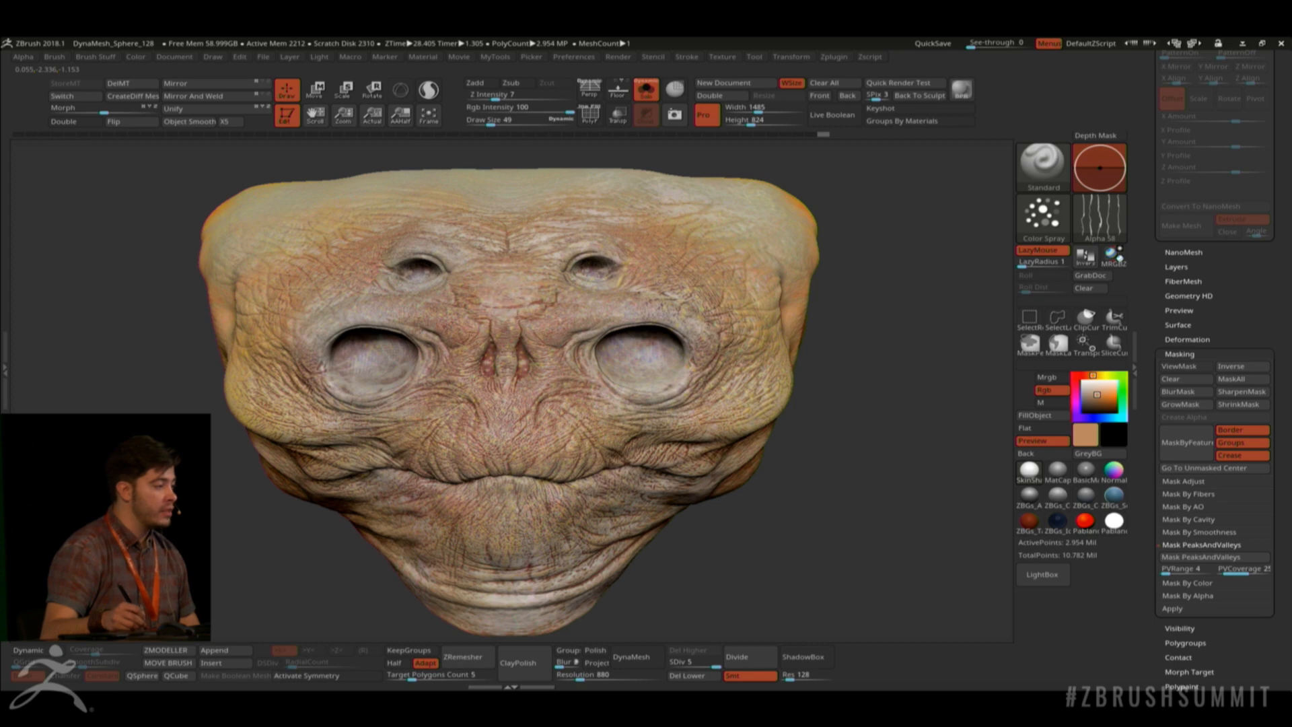
pyautogui.click(1043, 249)
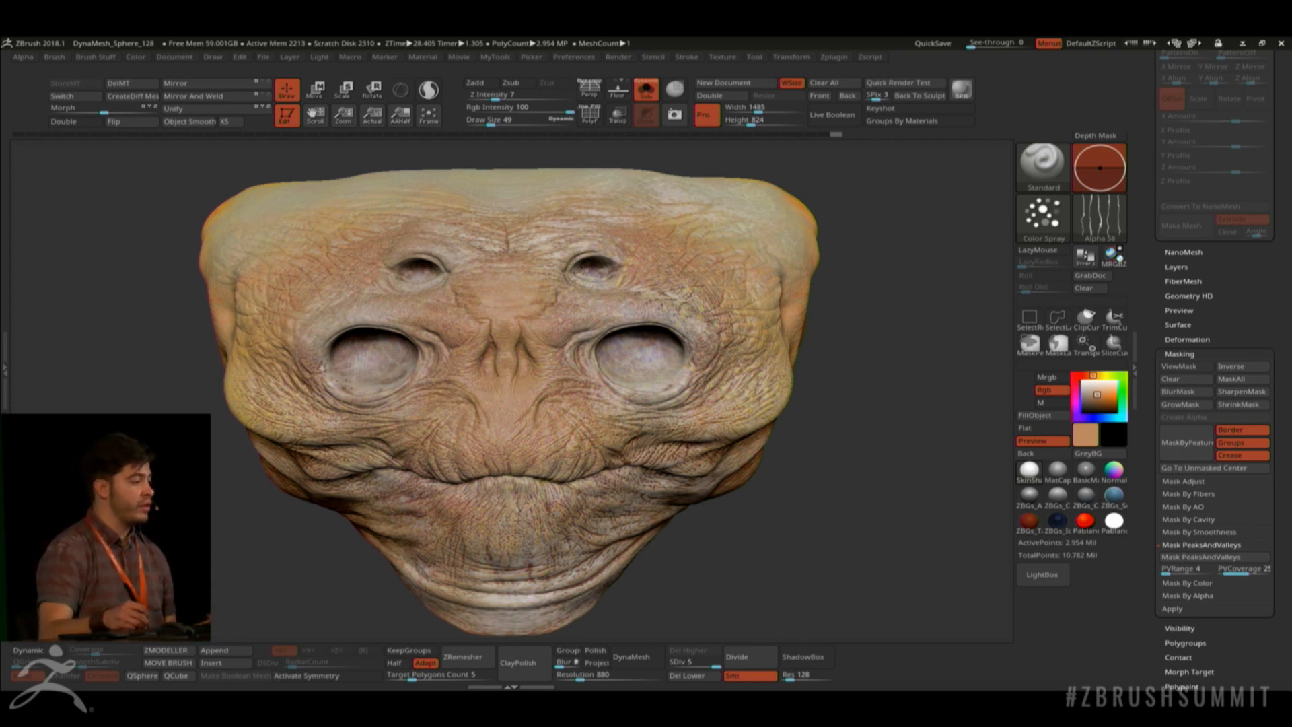
pyautogui.moveTo(1243, 262); pyautogui.dragTo(1183, 407)
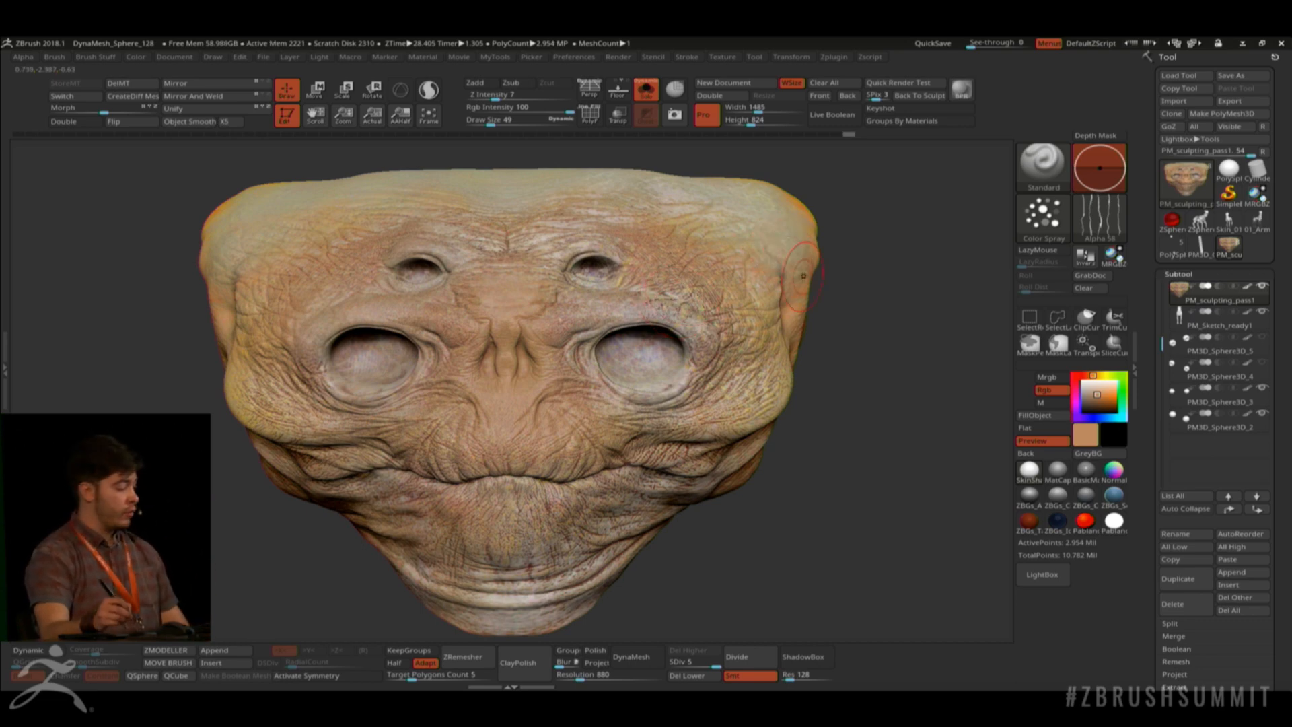
pyautogui.press('shift')
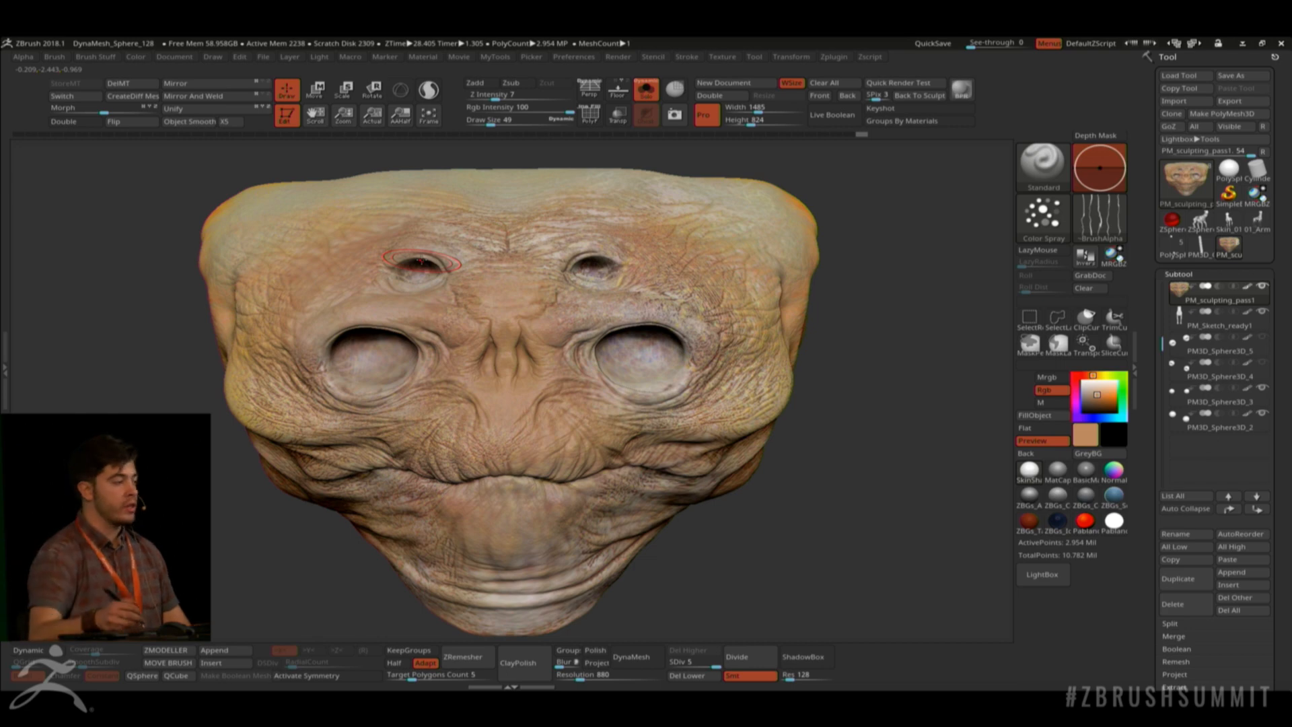
# Load the prepared ZTool file 05_Pose.ZTL from the ZTools_process folder.
pyautogui.click(1183, 78)
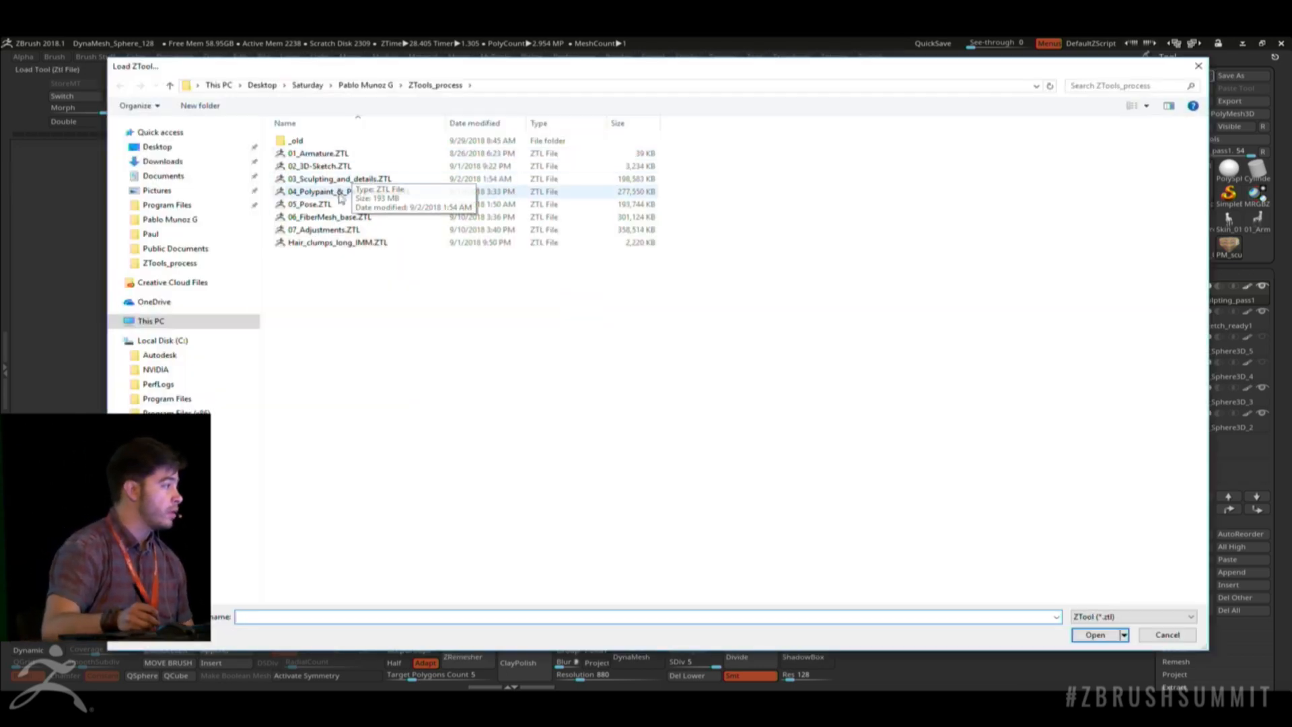
pyautogui.click(359, 193)
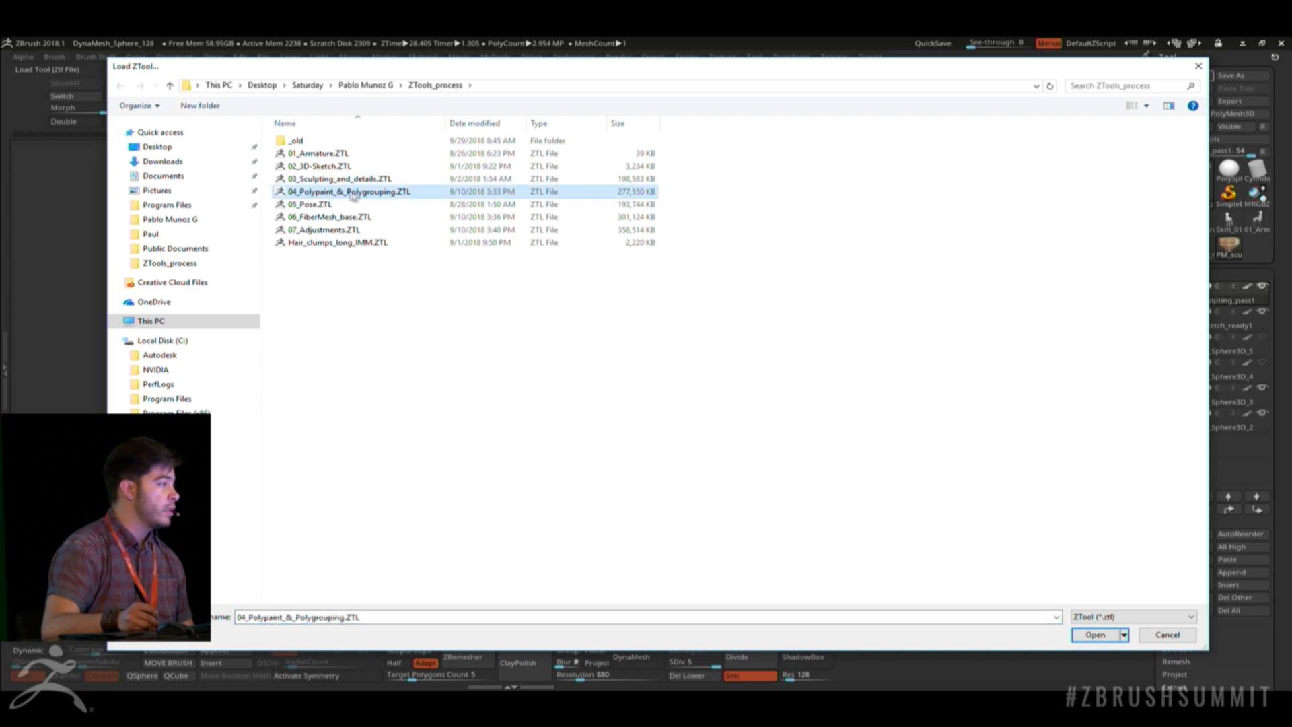
pyautogui.doubleClick(311, 206)
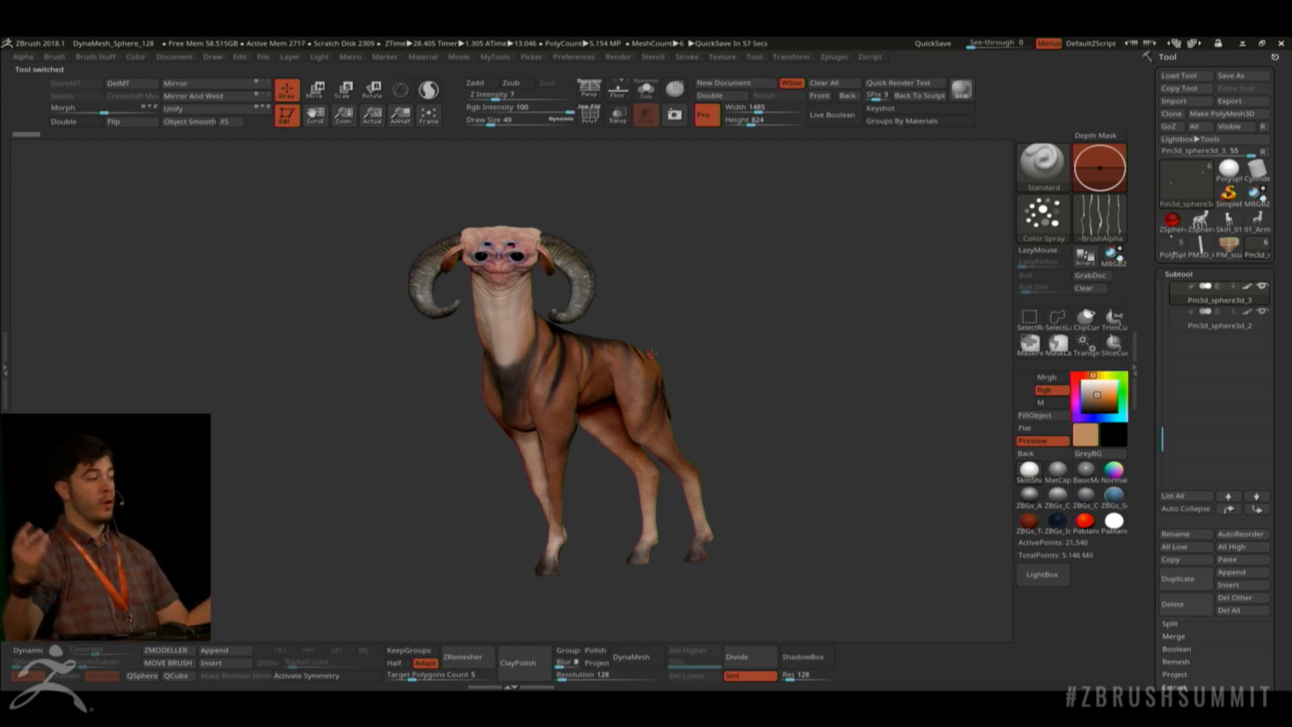
# Set the draw size to 99 and examine the painted colours on the full creature's body, neck and horns.
pyautogui.moveTo(730, 336); pyautogui.dragTo(747, 260)
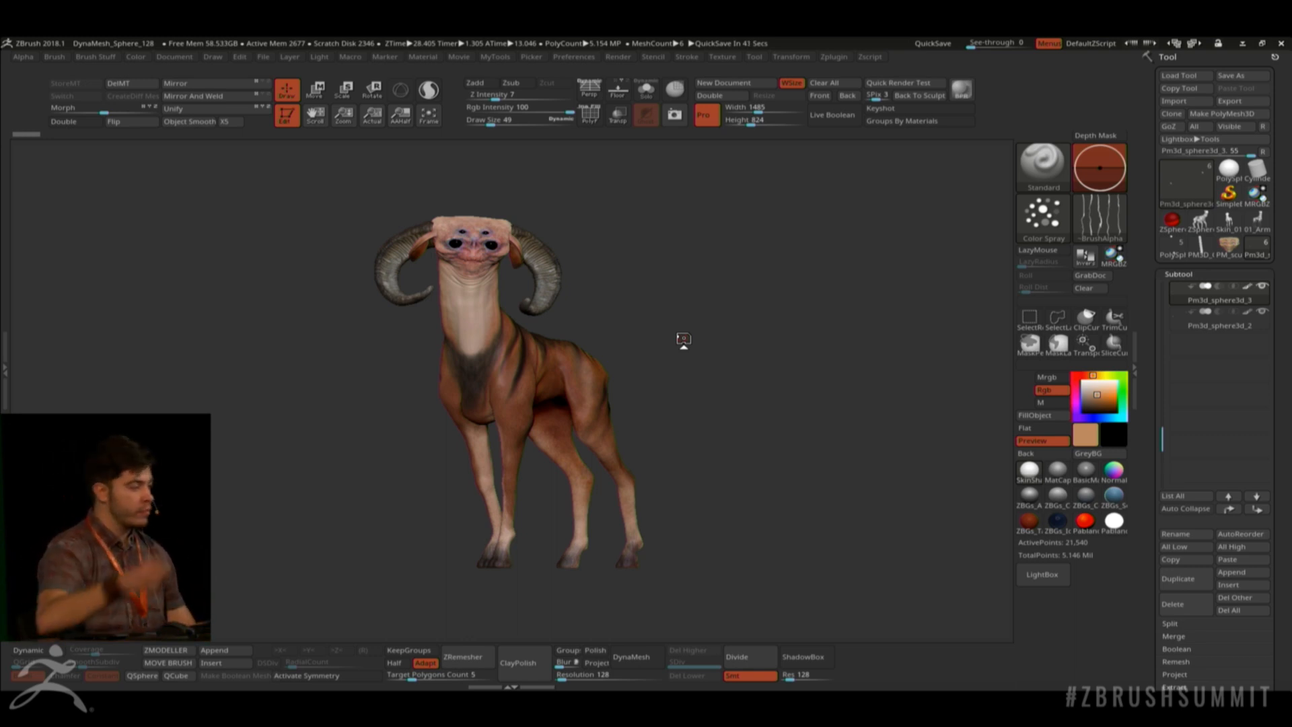
pyautogui.moveTo(683, 296)
pyautogui.keyDown('alt'); pyautogui.mouseDown()
pyautogui.moveTo(683, 327)
pyautogui.moveTo(704, 285)
pyautogui.mouseUp(); pyautogui.keyUp('alt')
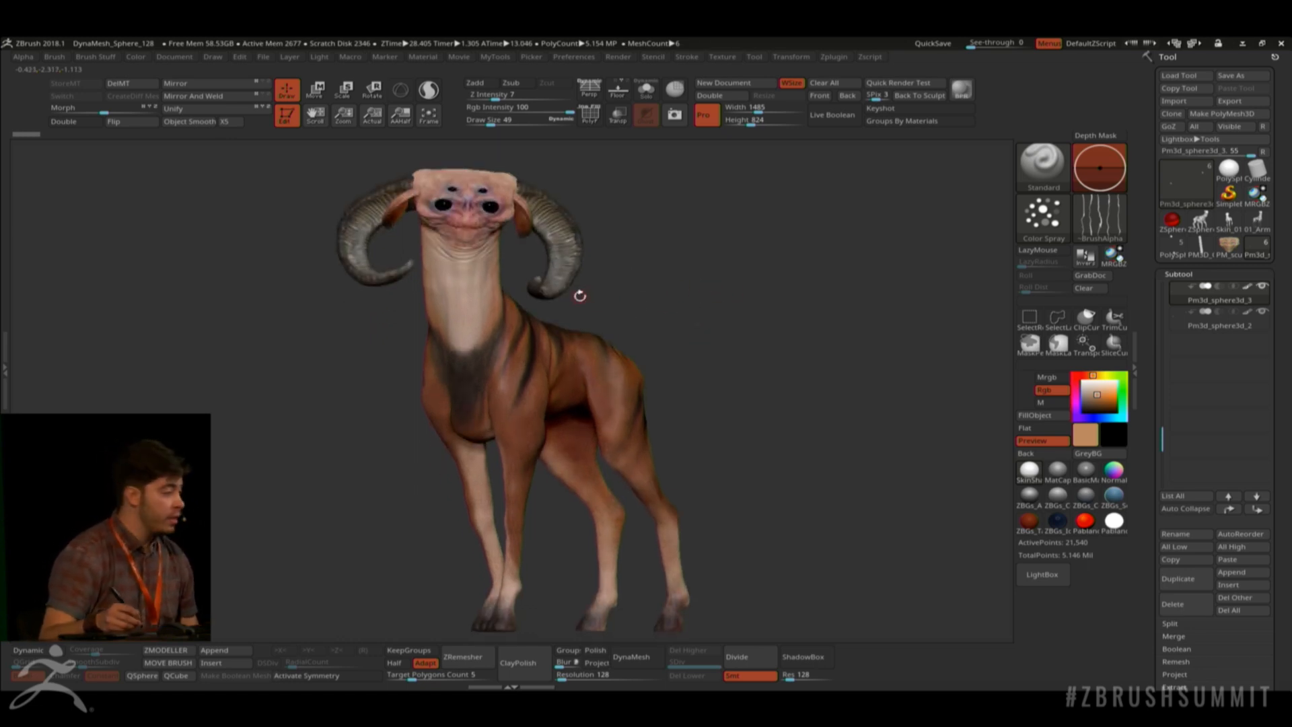
pyautogui.press('space')
pyautogui.moveTo(557, 314); pyautogui.dragTo(564, 315)
pyautogui.moveTo(653, 280)
pyautogui.keyDown('alt'); pyautogui.mouseDown()
pyautogui.moveTo(729, 320)
pyautogui.moveTo(713, 316)
pyautogui.mouseUp(); pyautogui.keyUp('alt')
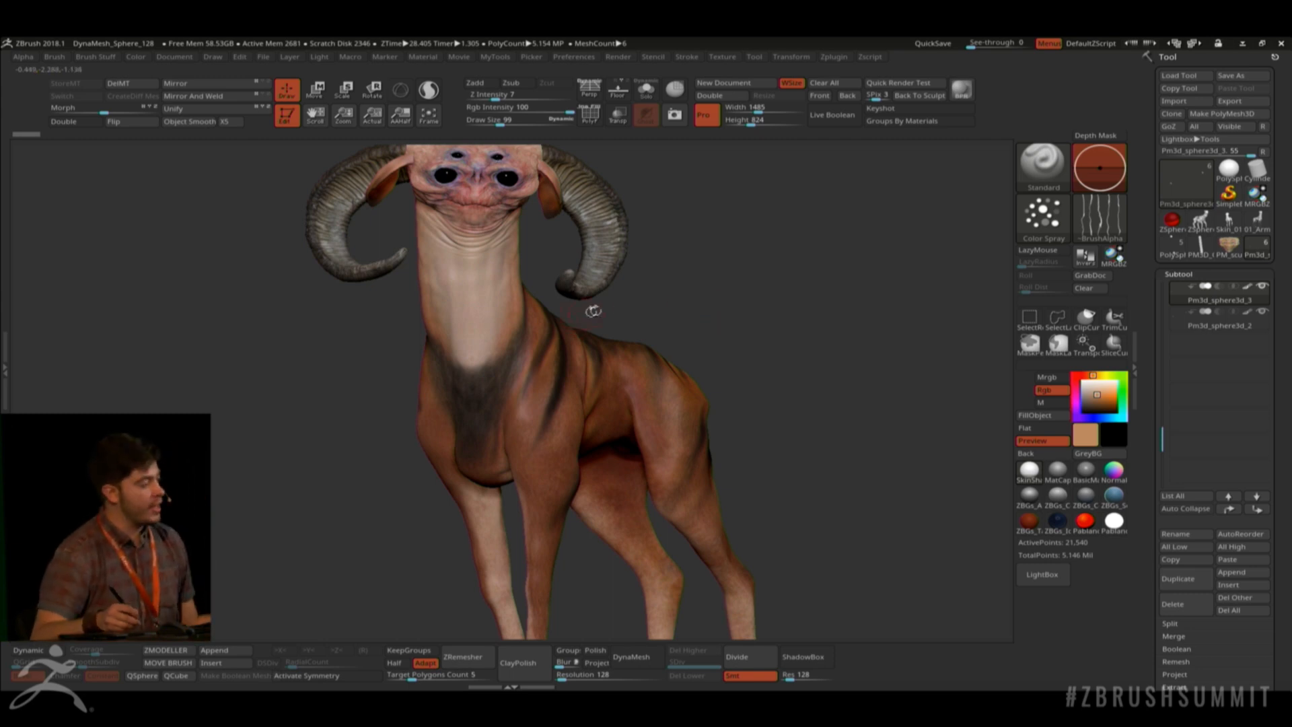
pyautogui.keyDown('alt'); pyautogui.moveTo(703, 243); pyautogui.dragTo(705, 303); pyautogui.keyUp('alt')
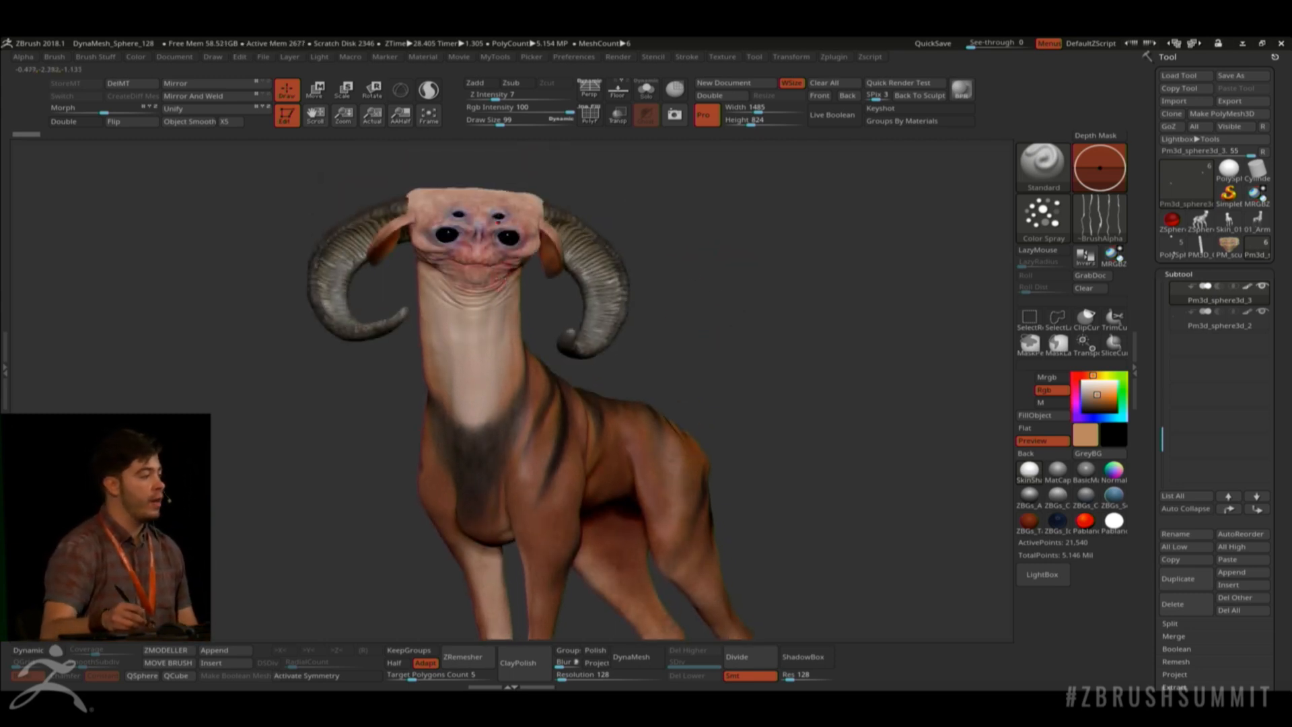
# Make the creature's head the active subtool and examine its painted face up close.
pyautogui.press('ctrl')
pyautogui.keyDown('alt'); pyautogui.click(468, 272); pyautogui.keyUp('alt')
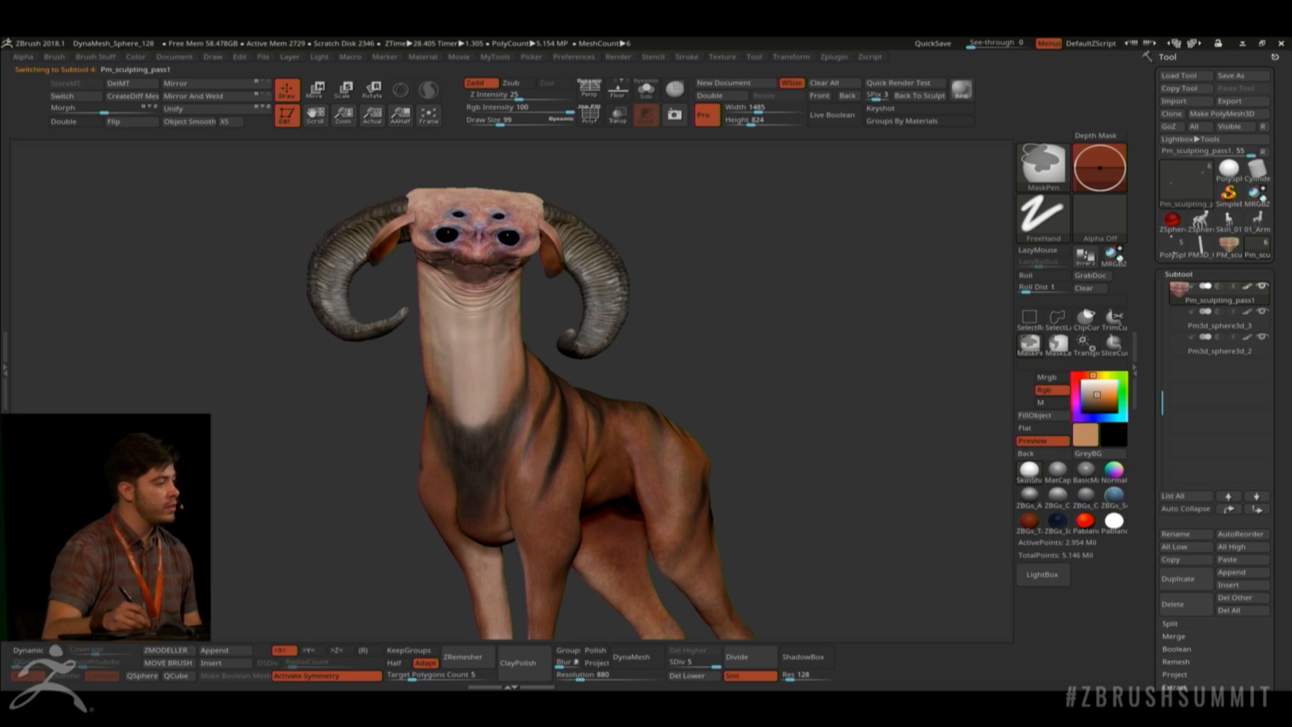
pyautogui.keyDown('alt'); pyautogui.moveTo(733, 242); pyautogui.dragTo(737, 362); pyautogui.keyUp('alt')
pyautogui.press('ctrl')
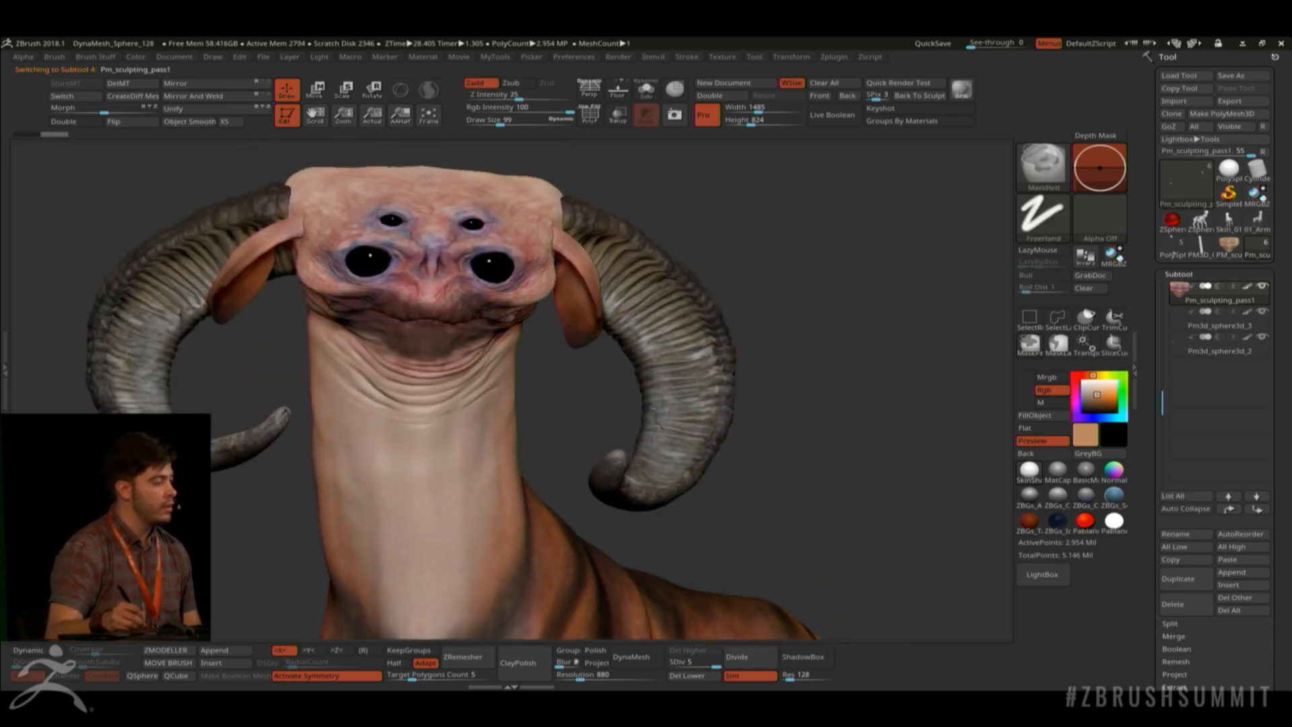
# Examine the polygroups on the creature's head with the PolyFrame display, and return to the painted view.
pyautogui.moveTo(1157, 415); pyautogui.dragTo(1157, 377)
pyautogui.hotkey('shift', 'f')
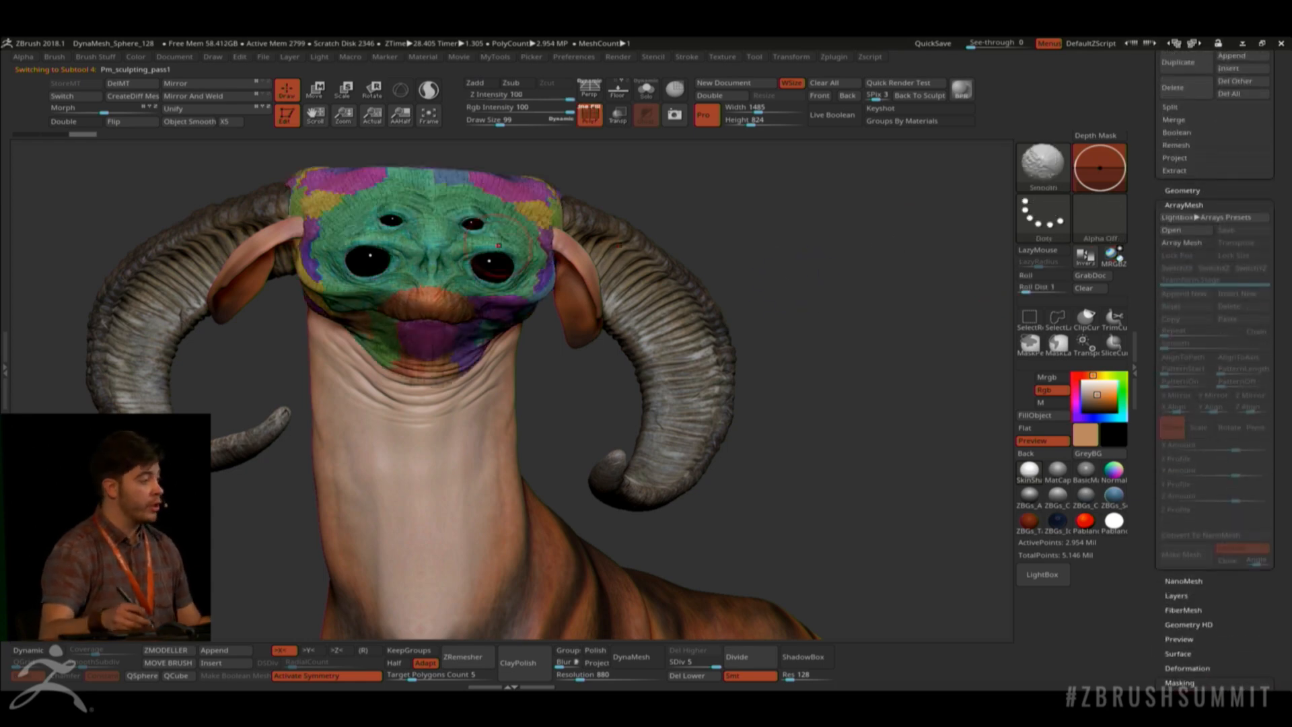
pyautogui.hotkey('shift', 'f')
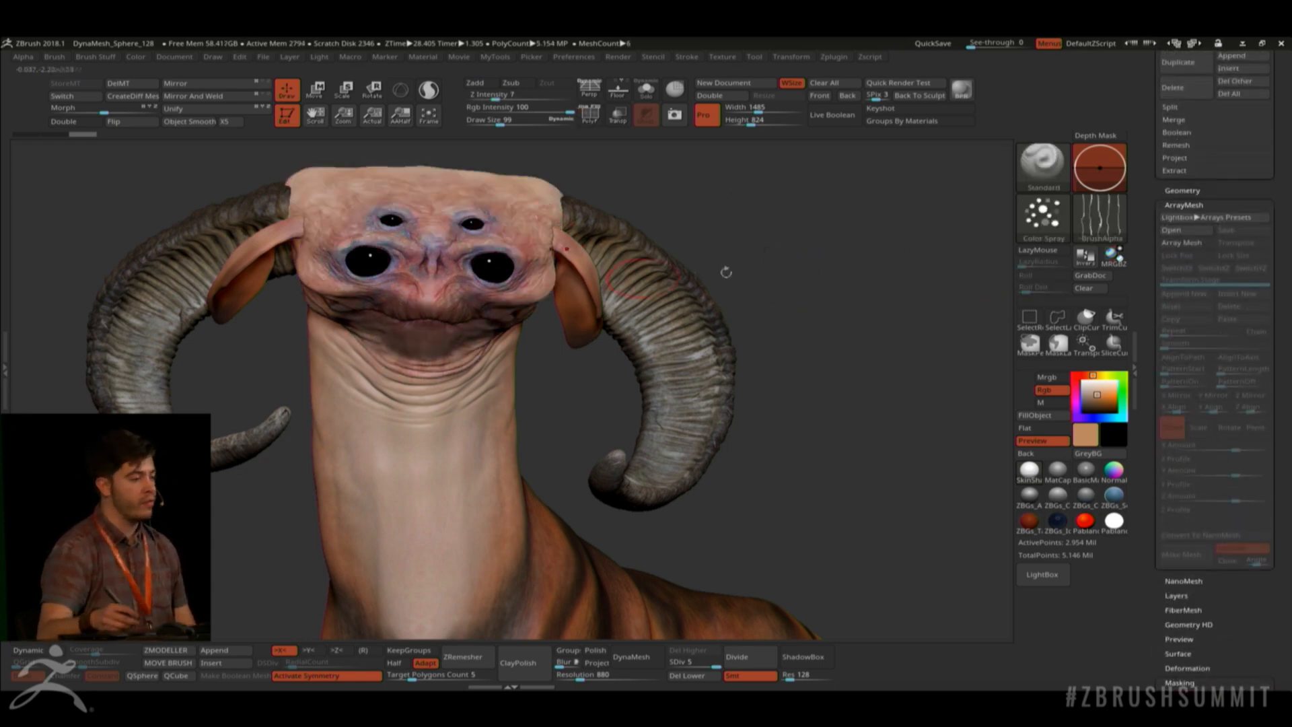
# Tidy the open Masking and ArrayMesh sections and generate a FiberMesh preview over the mouth and chin.
pyautogui.moveTo(1218, 602)
pyautogui.mouseDown()
pyautogui.moveTo(1202, 591)
pyautogui.moveTo(1229, 603)
pyautogui.moveTo(1240, 482)
pyautogui.moveTo(1230, 460)
pyautogui.mouseUp()
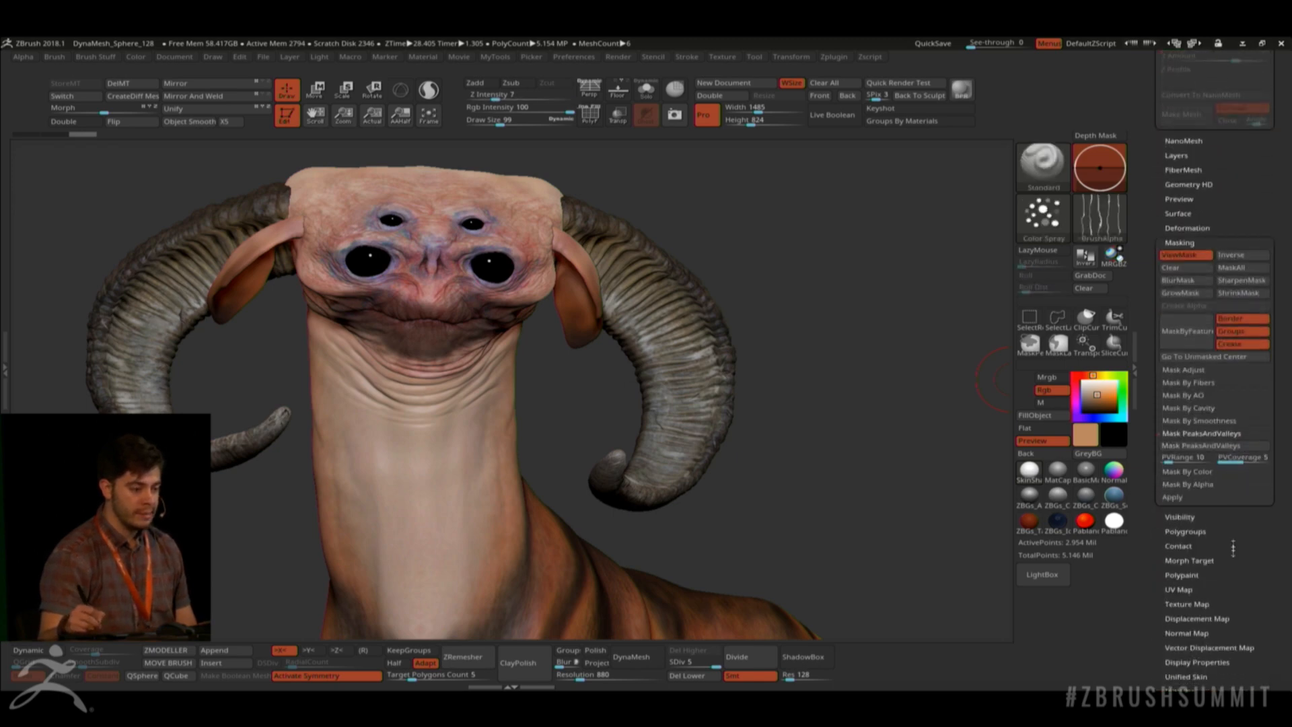
pyautogui.moveTo(1233, 587); pyautogui.dragTo(1233, 675)
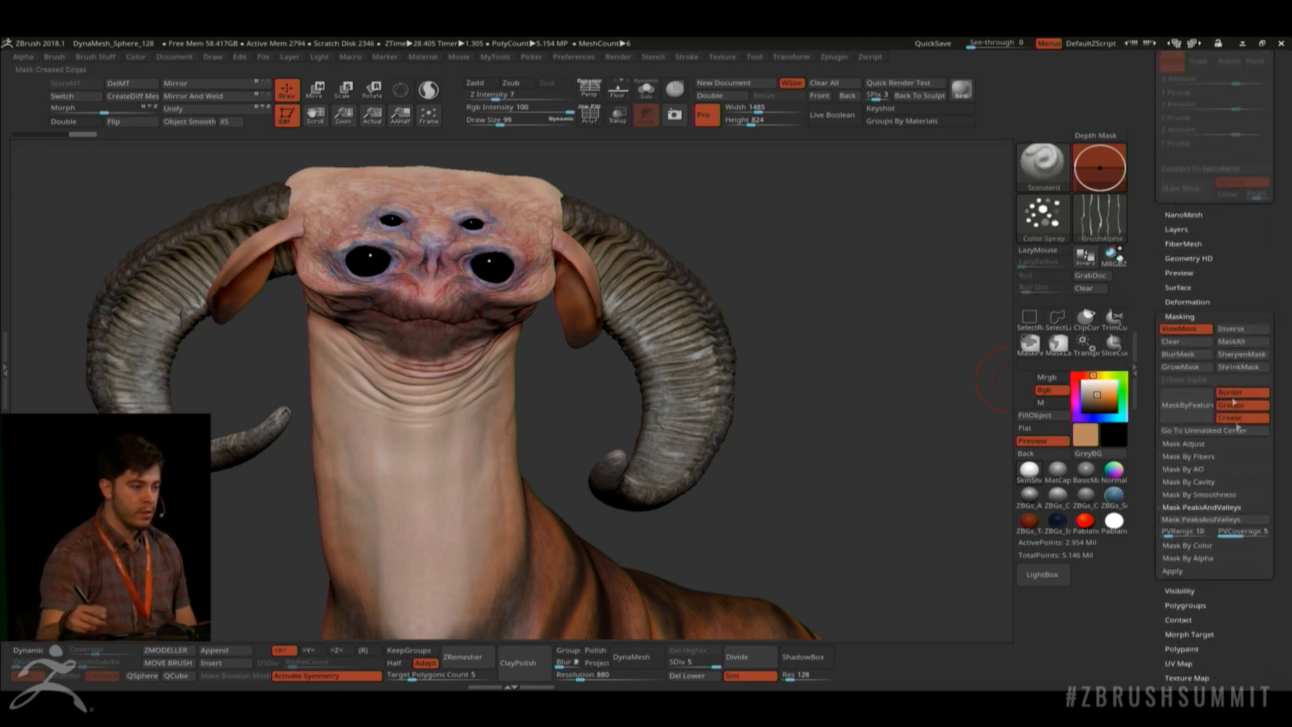
pyautogui.click(1192, 315)
pyautogui.moveTo(1243, 281); pyautogui.dragTo(1222, 457)
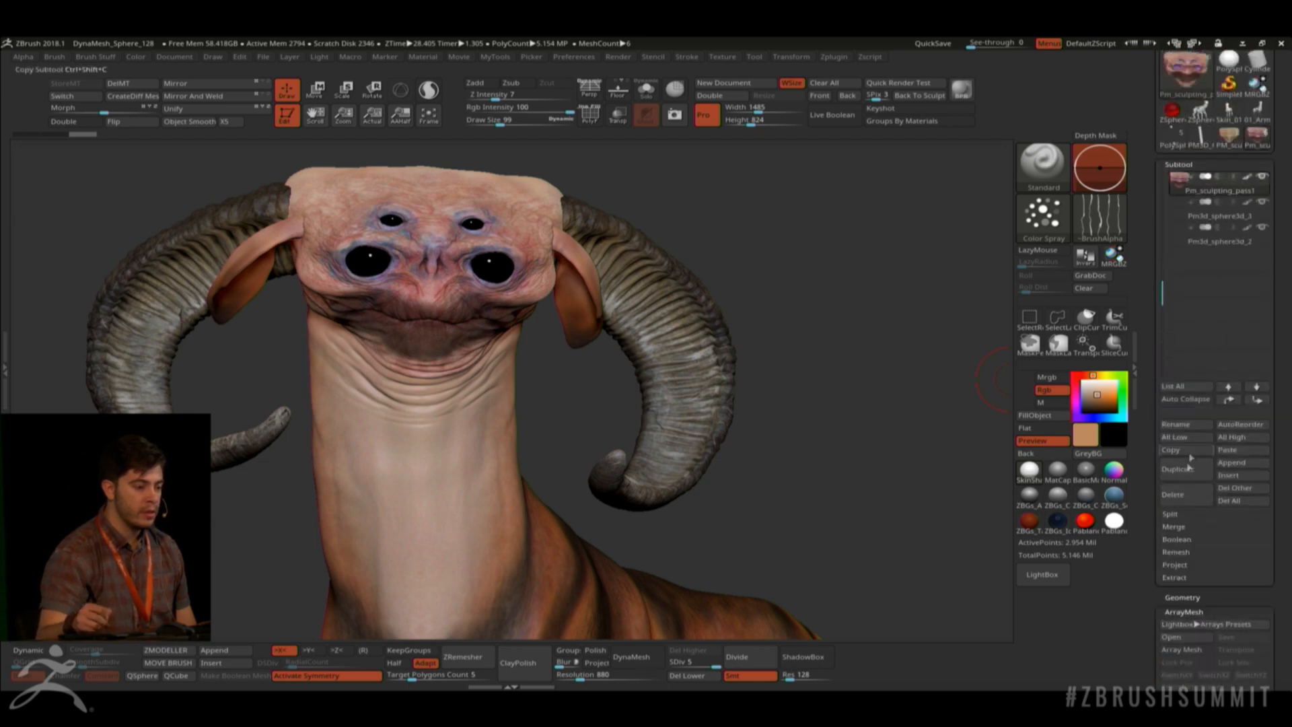
pyautogui.click(1198, 613)
pyautogui.moveTo(1209, 594); pyautogui.dragTo(1217, 530)
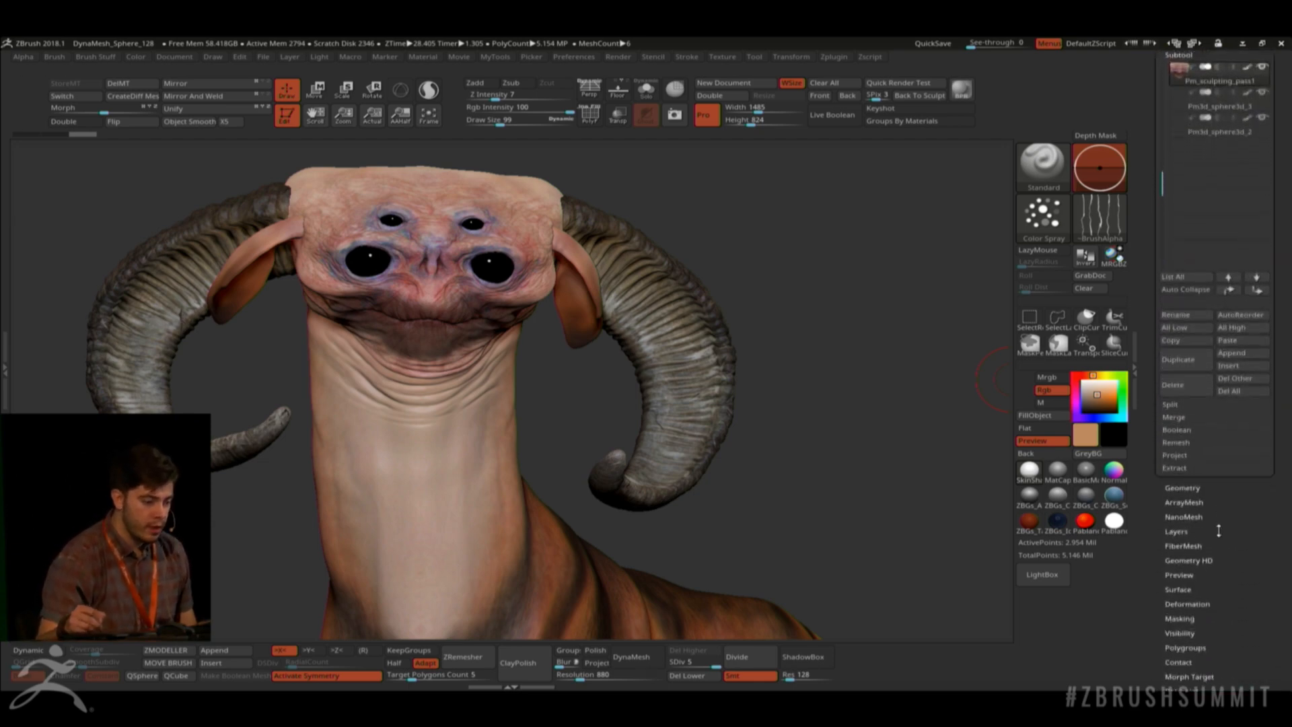
pyautogui.click(1198, 539)
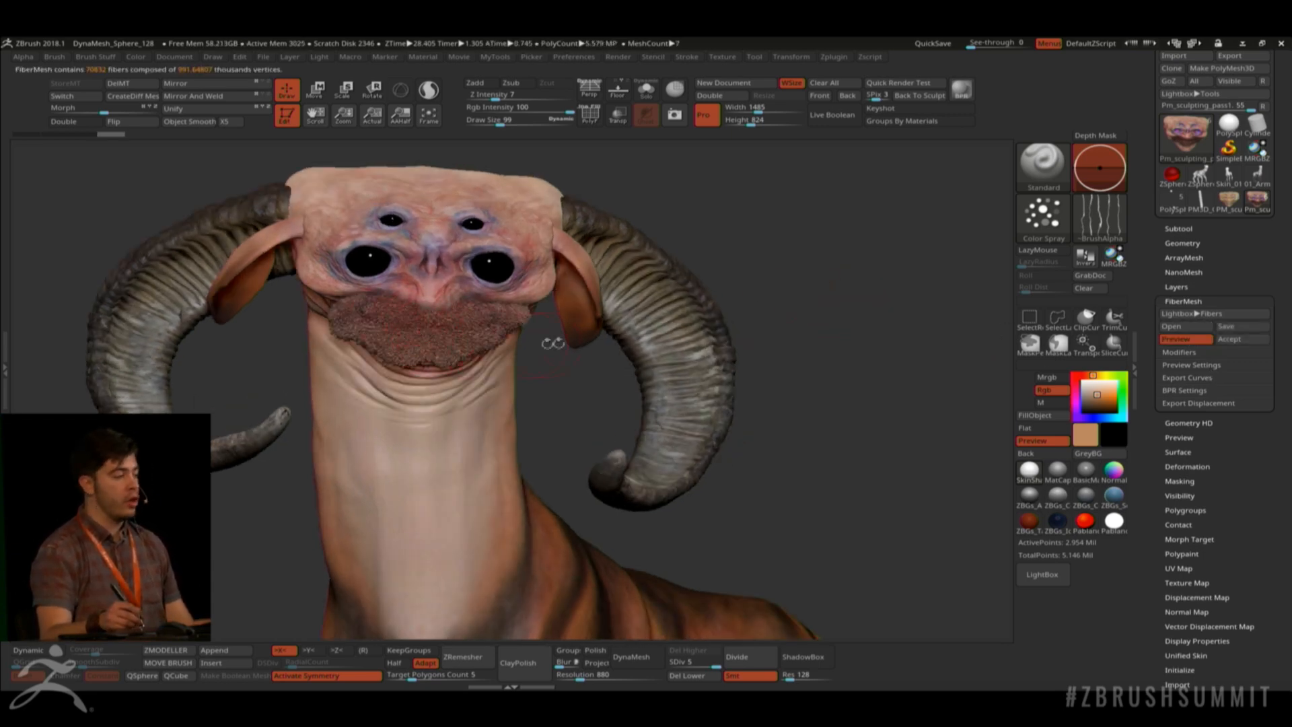
# Show the fiber modifiers and accept the beard fibers as a new subtool, declining Fast Preview mode.
pyautogui.click(1203, 353)
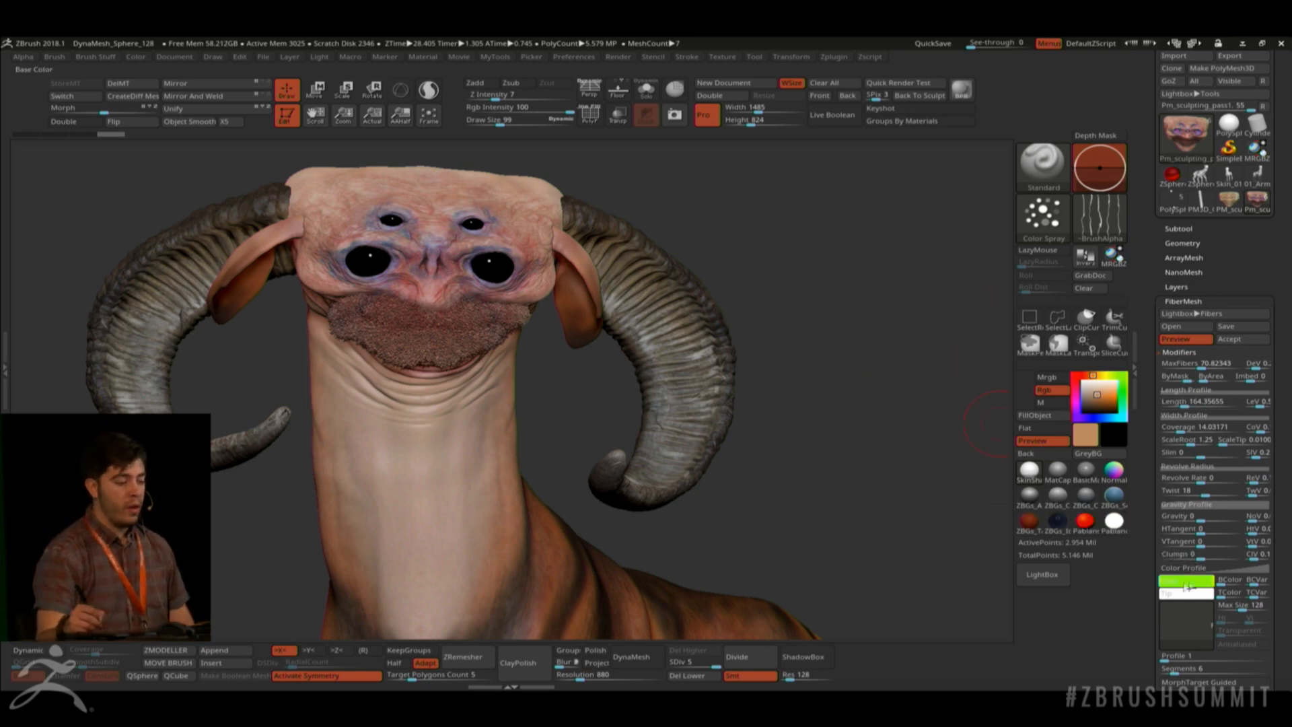
pyautogui.click(1242, 340)
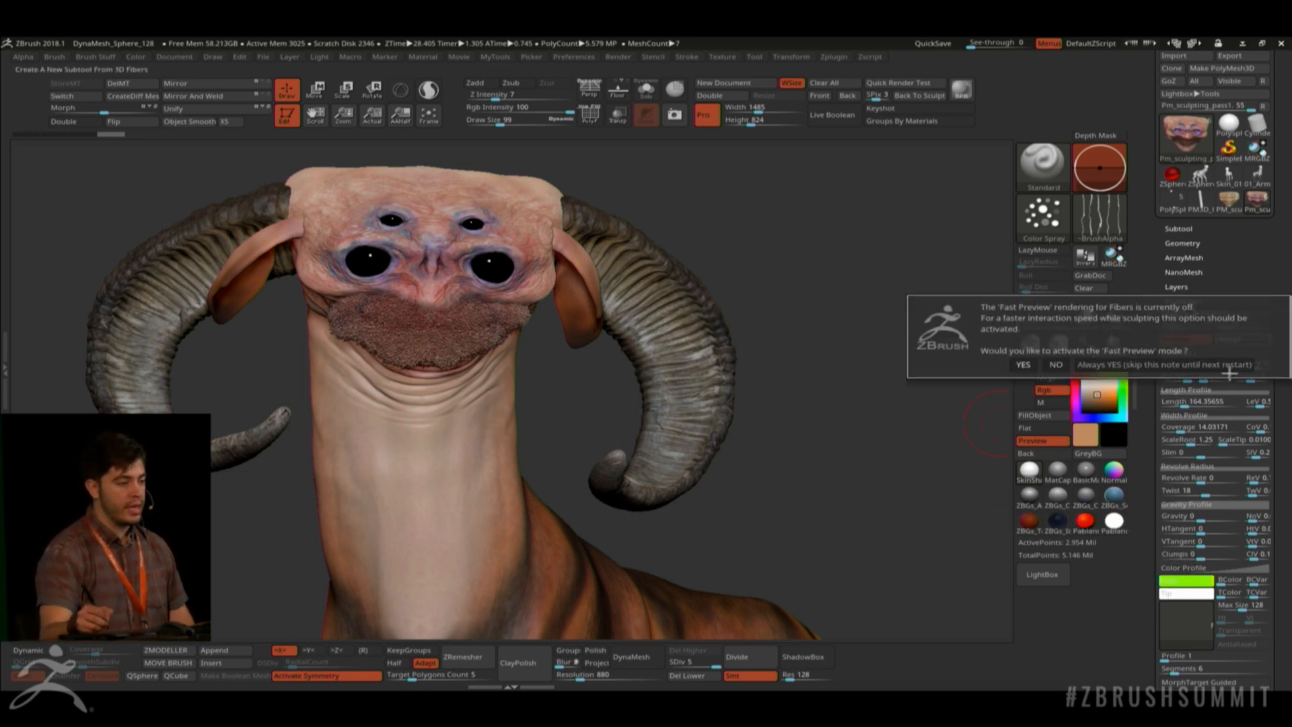
pyautogui.click(1057, 365)
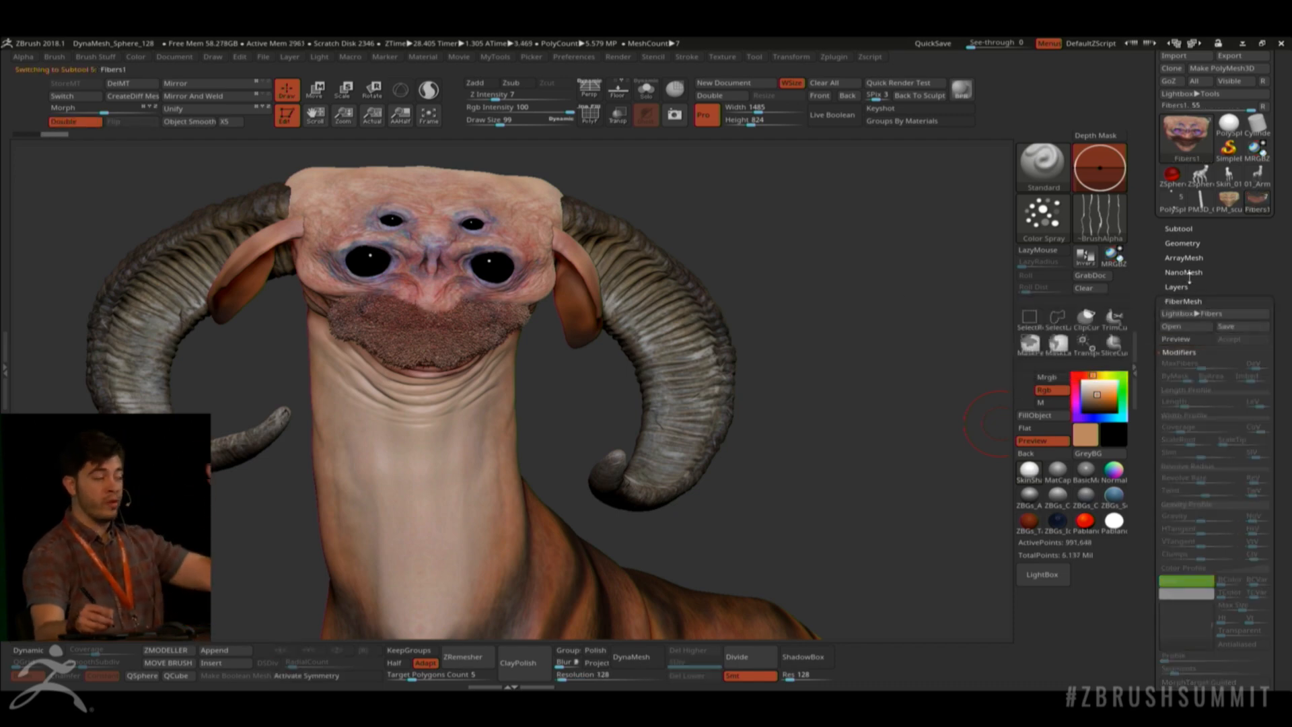
# Expand the fibers' BPR and preview settings and compare Fast Preview on and off, leaving it on.
pyautogui.scroll(-3, 1232, 290)
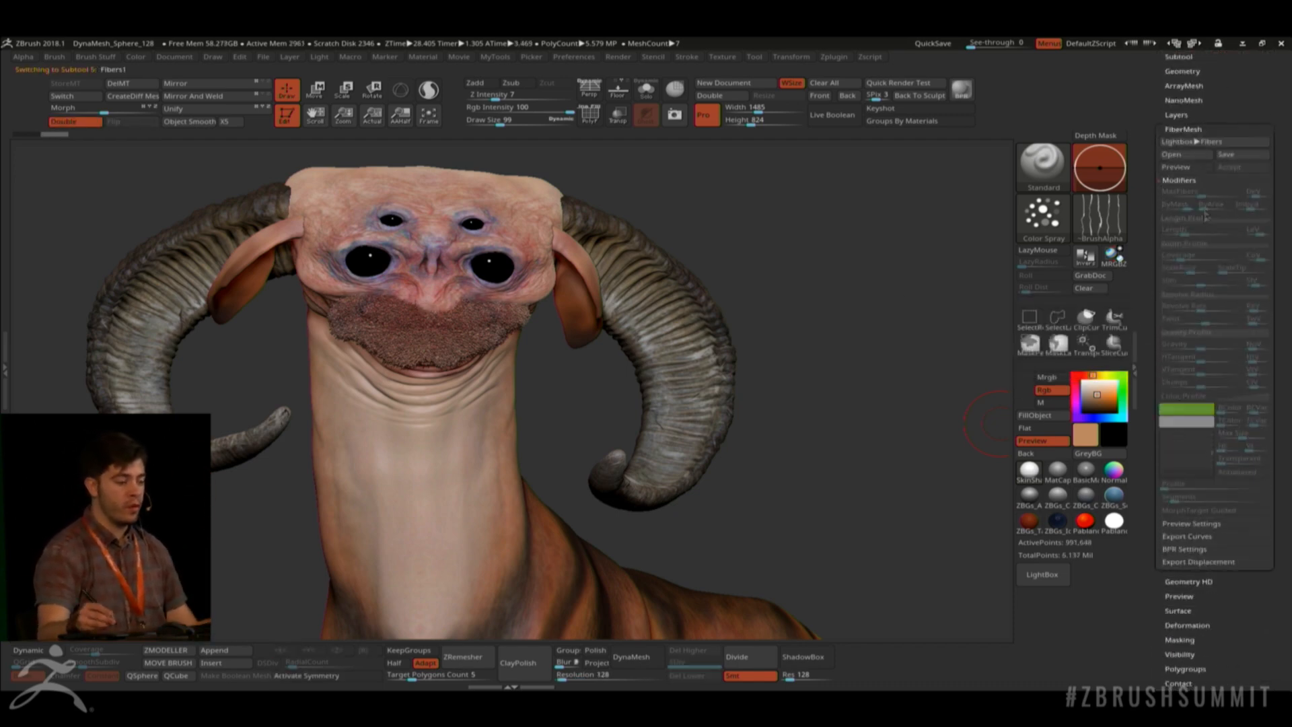
pyautogui.click(1204, 549)
pyautogui.press('shift')
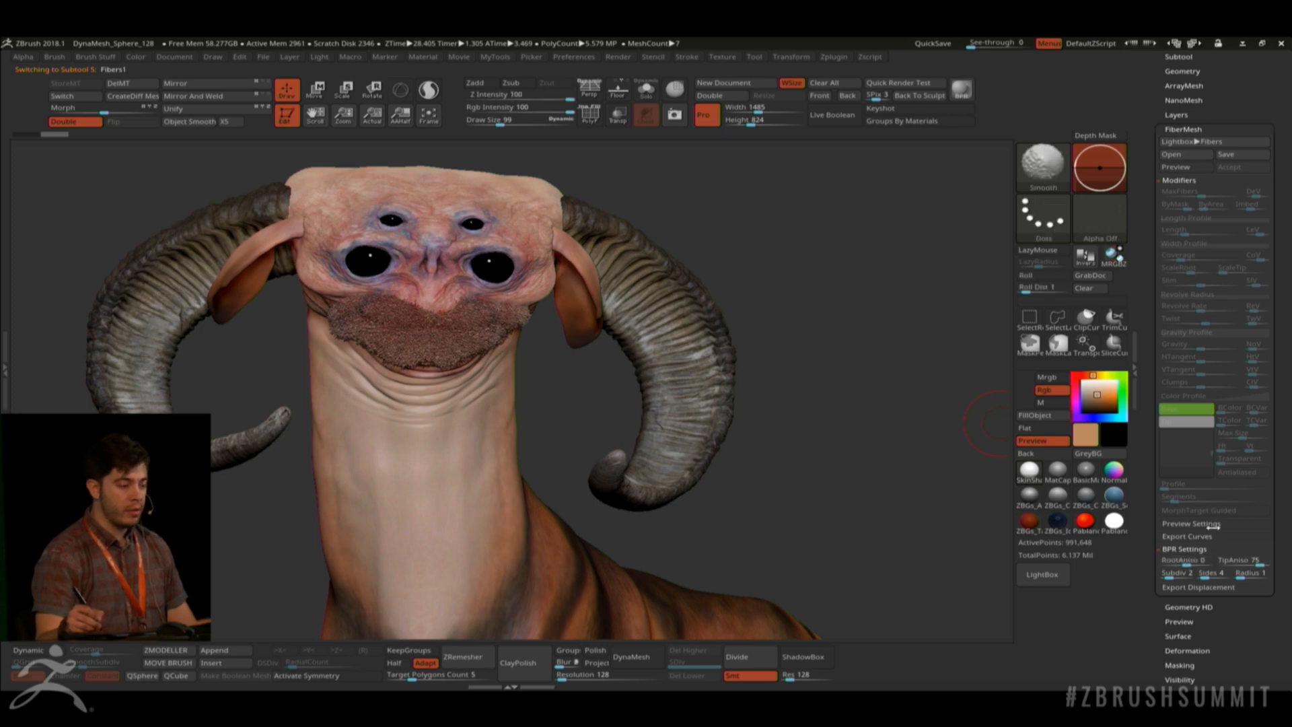
pyautogui.click(1205, 523)
pyautogui.click(1194, 536)
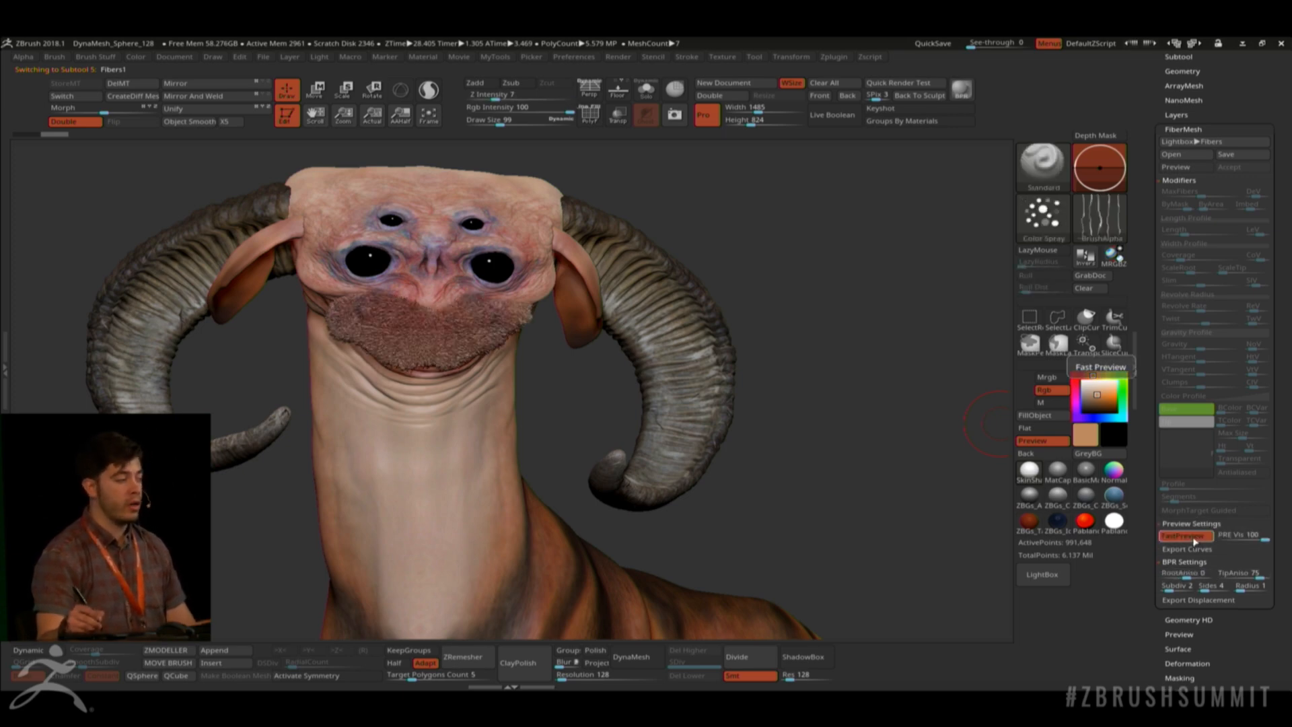
pyautogui.click(1193, 537)
pyautogui.click(1194, 538)
pyautogui.click(1194, 539)
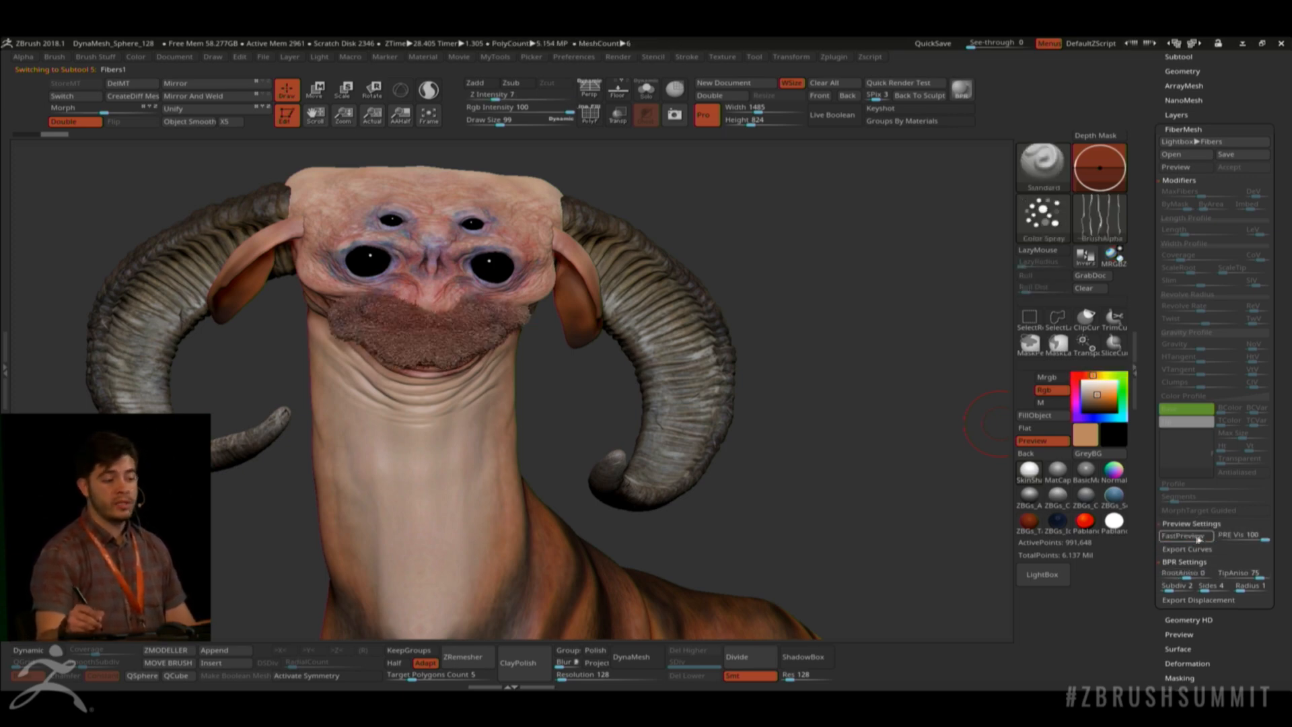
pyautogui.click(1193, 538)
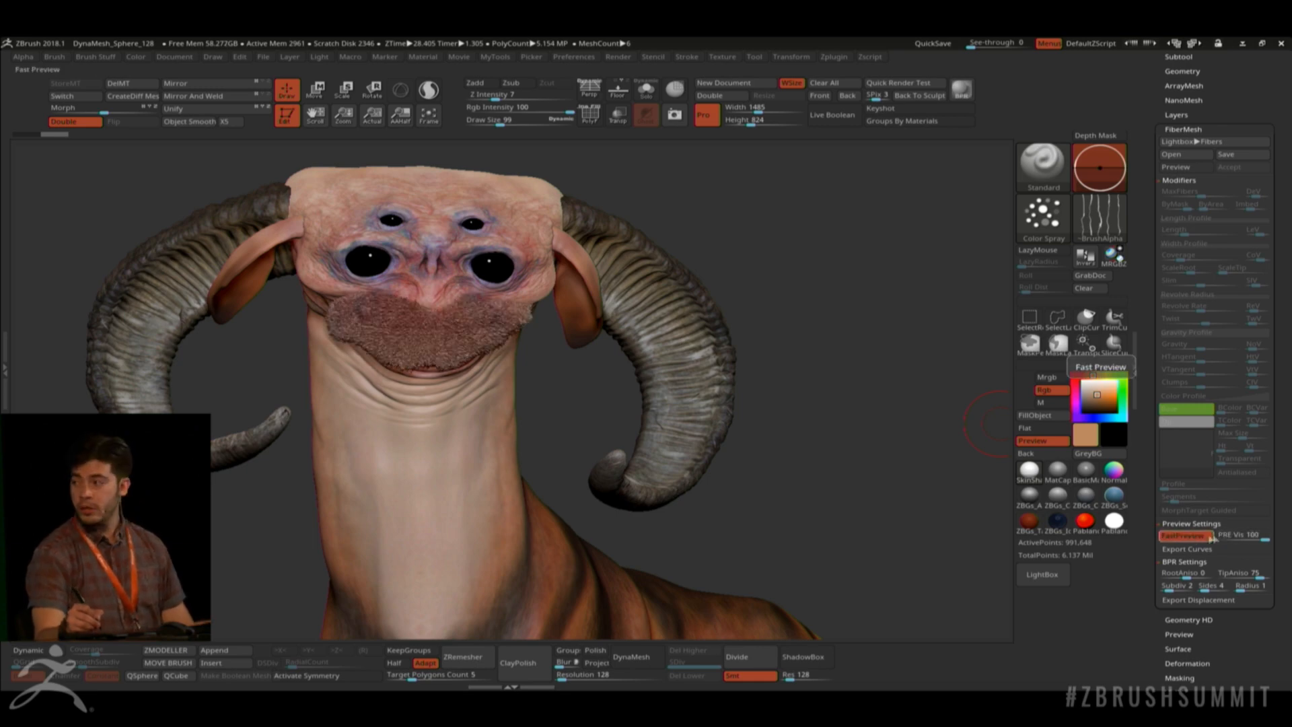
# Set the preview fibers visibility to 0 and inspect the beard up close.
pyautogui.moveTo(1265, 534); pyautogui.dragTo(1218, 535)
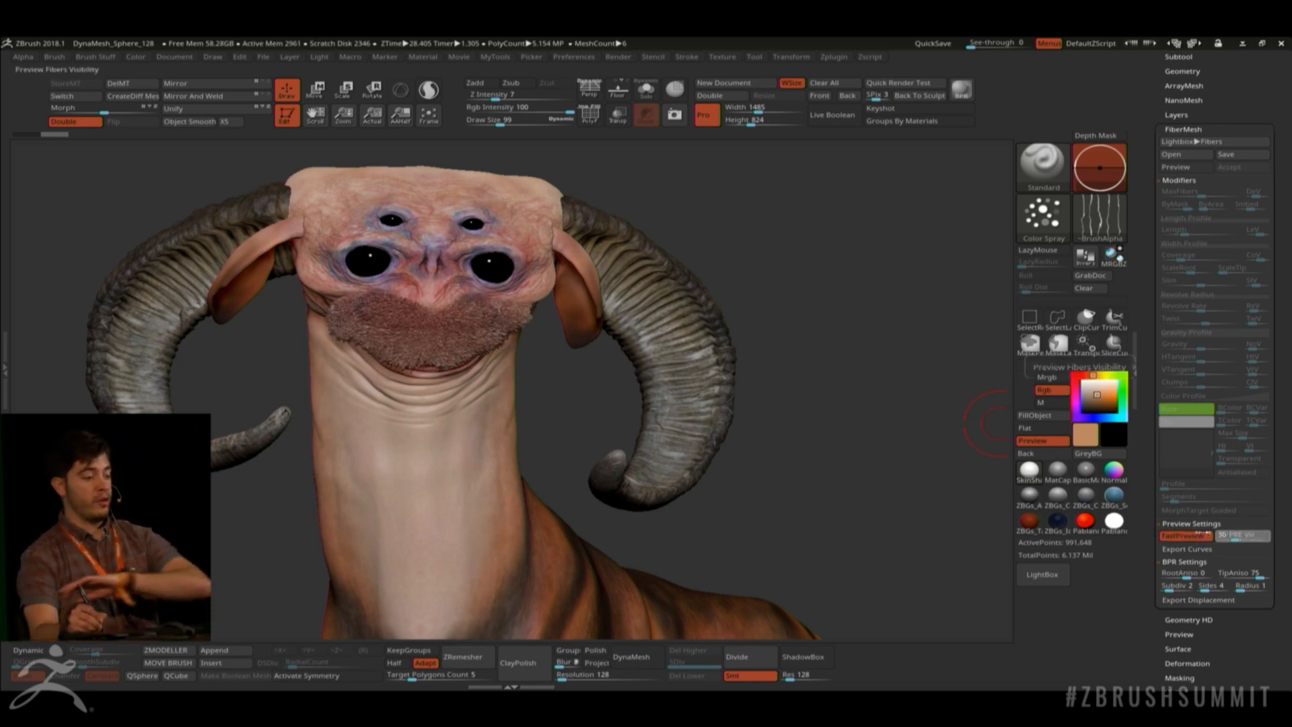
pyautogui.keyDown('ctrl'); pyautogui.moveTo(397, 299); pyautogui.dragTo(516, 422, button='right'); pyautogui.keyUp('ctrl')
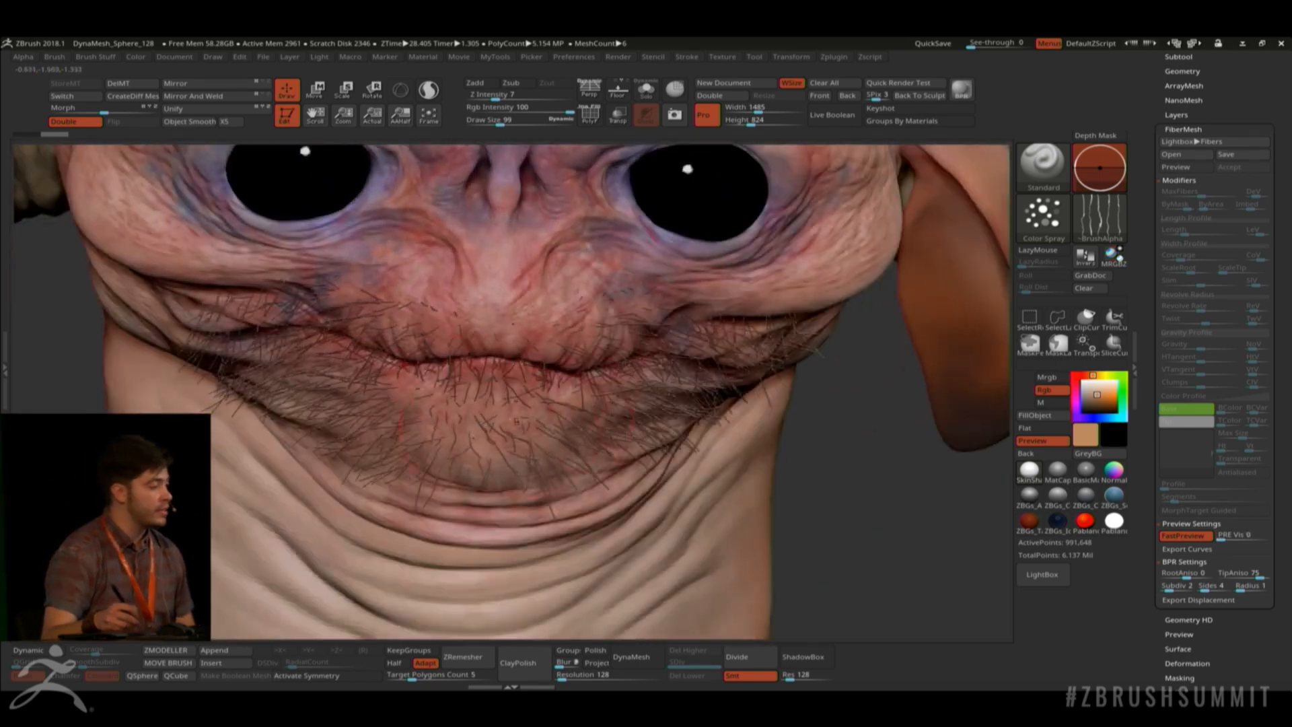
pyautogui.keyDown('ctrl'); pyautogui.moveTo(880, 528); pyautogui.dragTo(802, 429, button='right'); pyautogui.keyUp('ctrl')
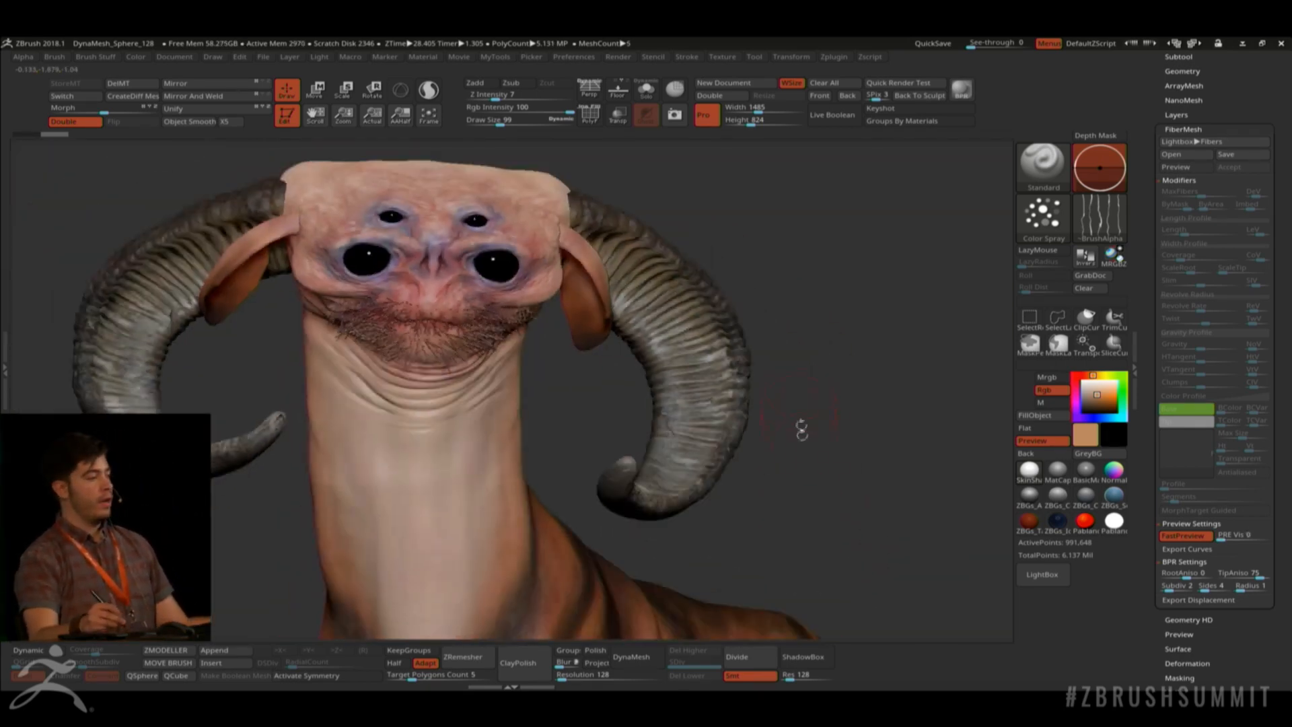
# Load the prepared ZTool file 07_Adjustments.ZTL from the ZTools_process folder.
pyautogui.click(755, 56)
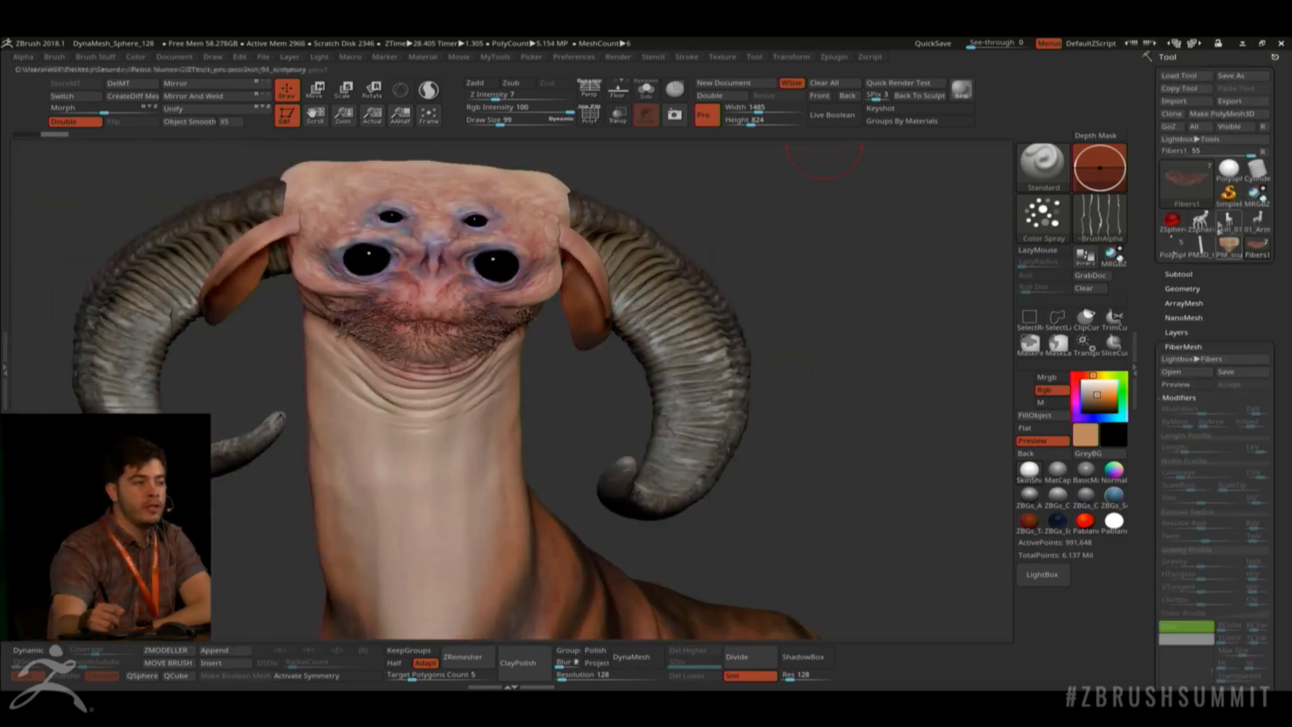
pyautogui.click(1184, 75)
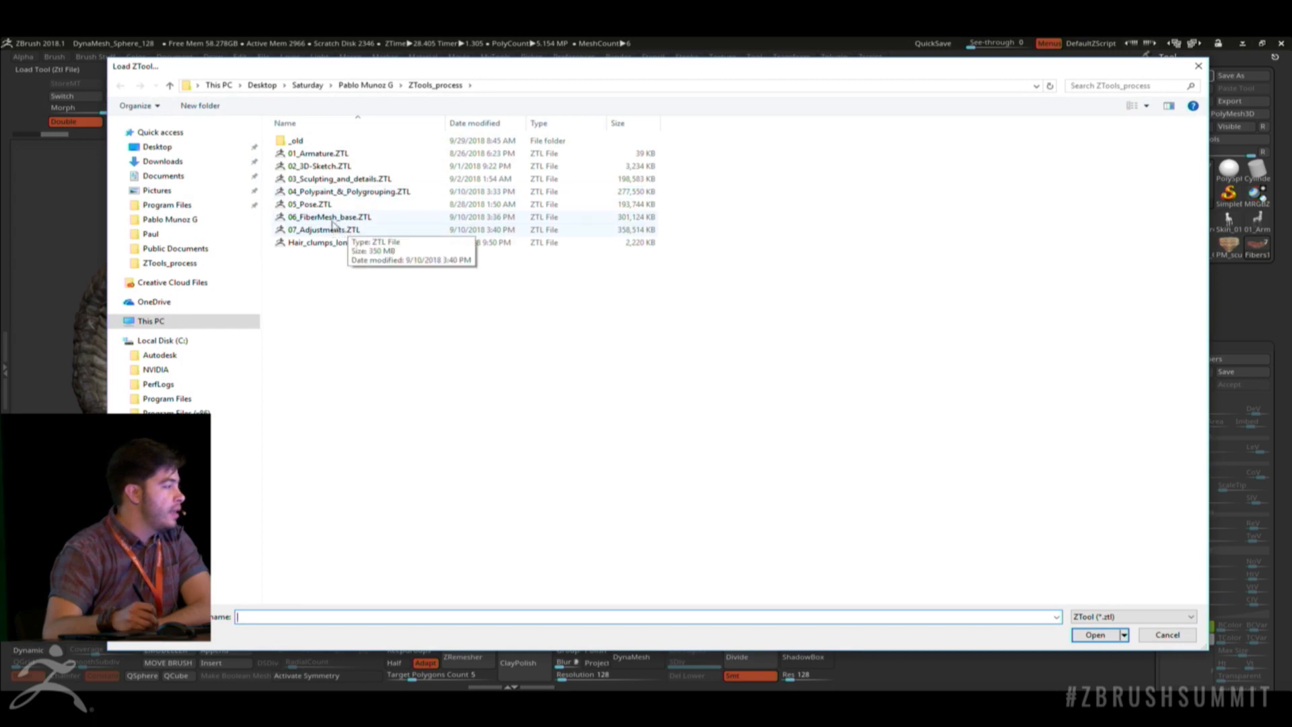
pyautogui.doubleClick(333, 229)
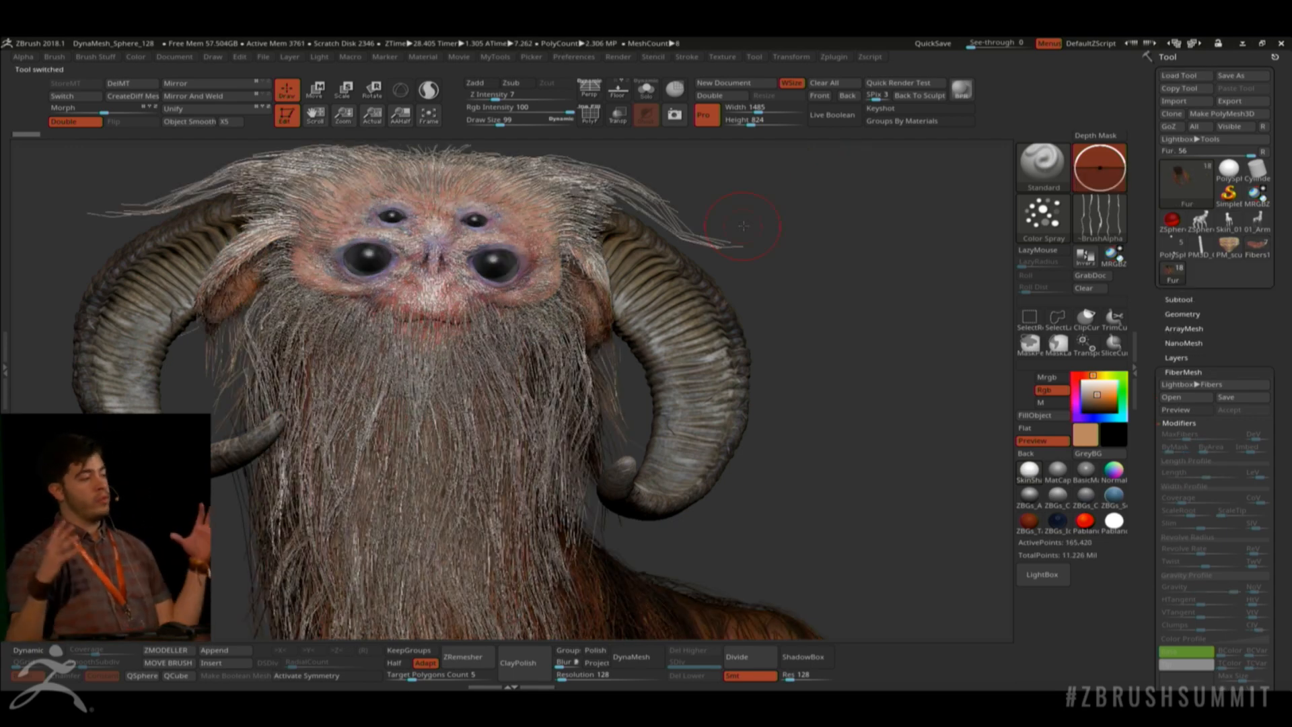
# Frame the full furry creature and set its preview fibers visibility to 76.
pyautogui.keyDown('alt'); pyautogui.moveTo(863, 428); pyautogui.dragTo(760, 350); pyautogui.keyUp('alt')
pyautogui.keyDown('alt'); pyautogui.moveTo(764, 430); pyautogui.dragTo(811, 379); pyautogui.keyUp('alt')
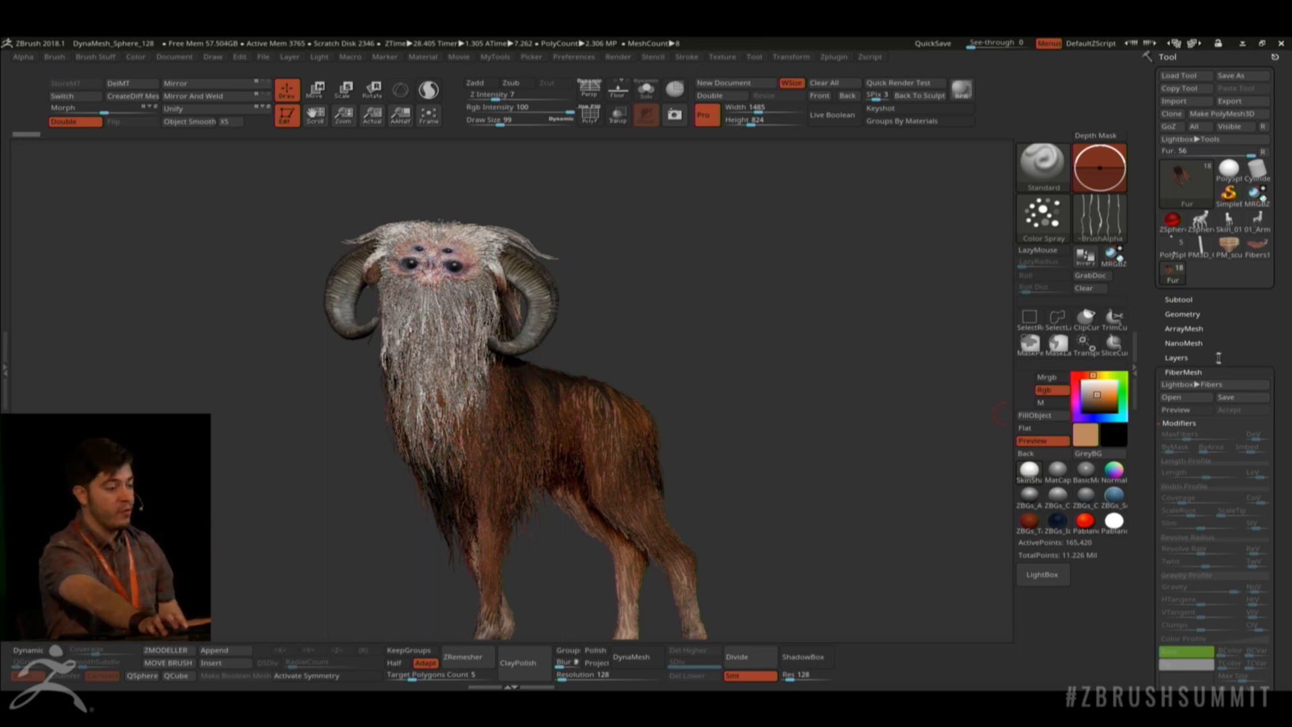
pyautogui.scroll(-5, 1218, 358)
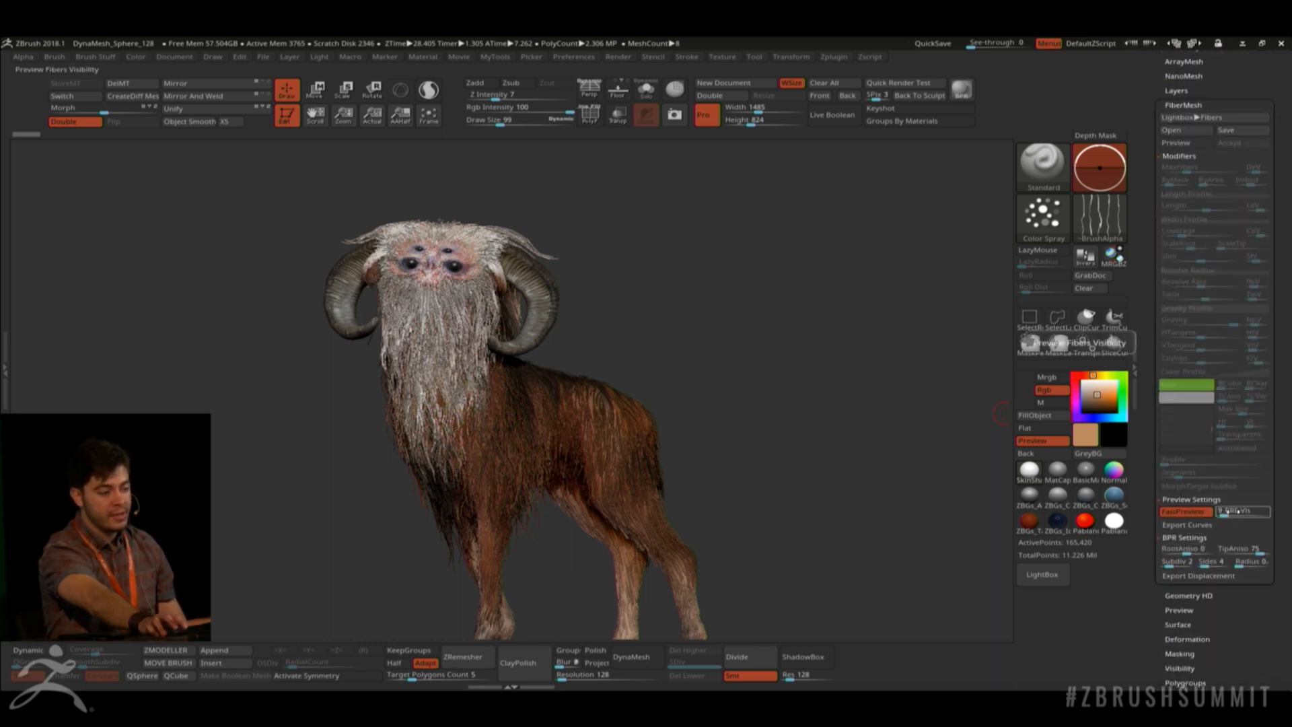
pyautogui.moveTo(1229, 510); pyautogui.dragTo(1255, 506)
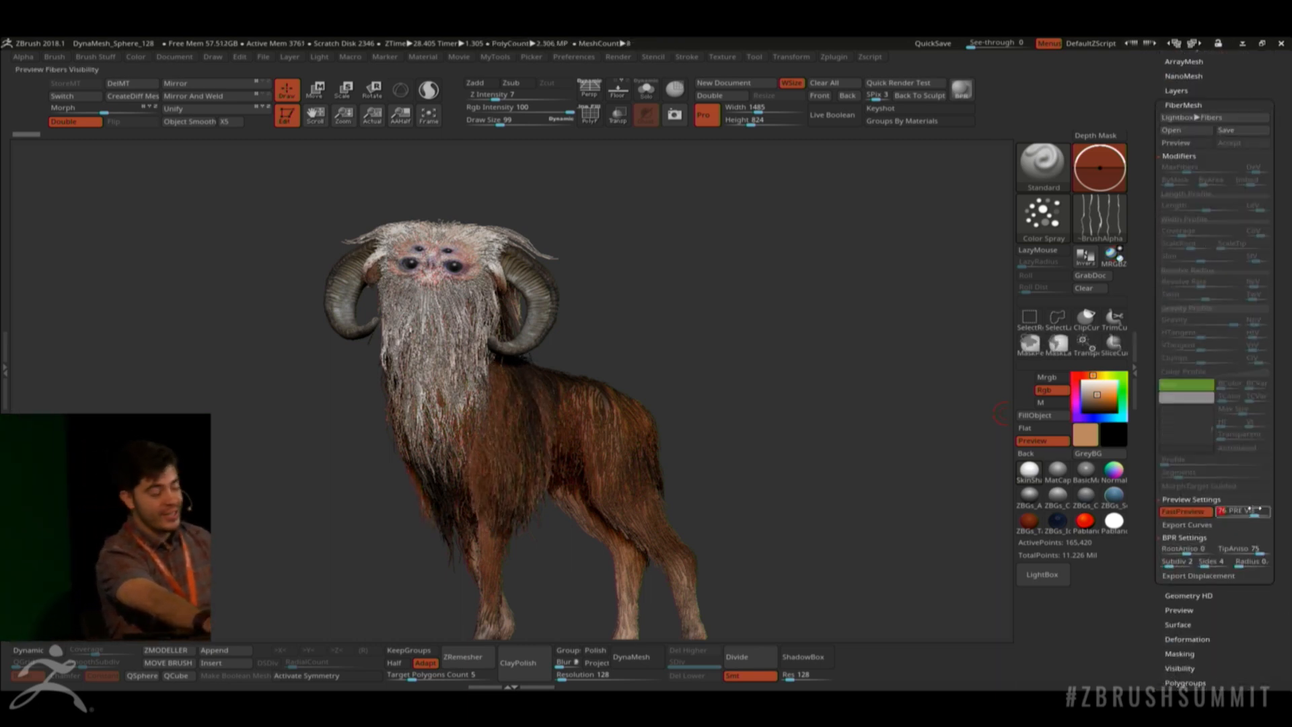
pyautogui.moveTo(745, 399); pyautogui.dragTo(770, 352)
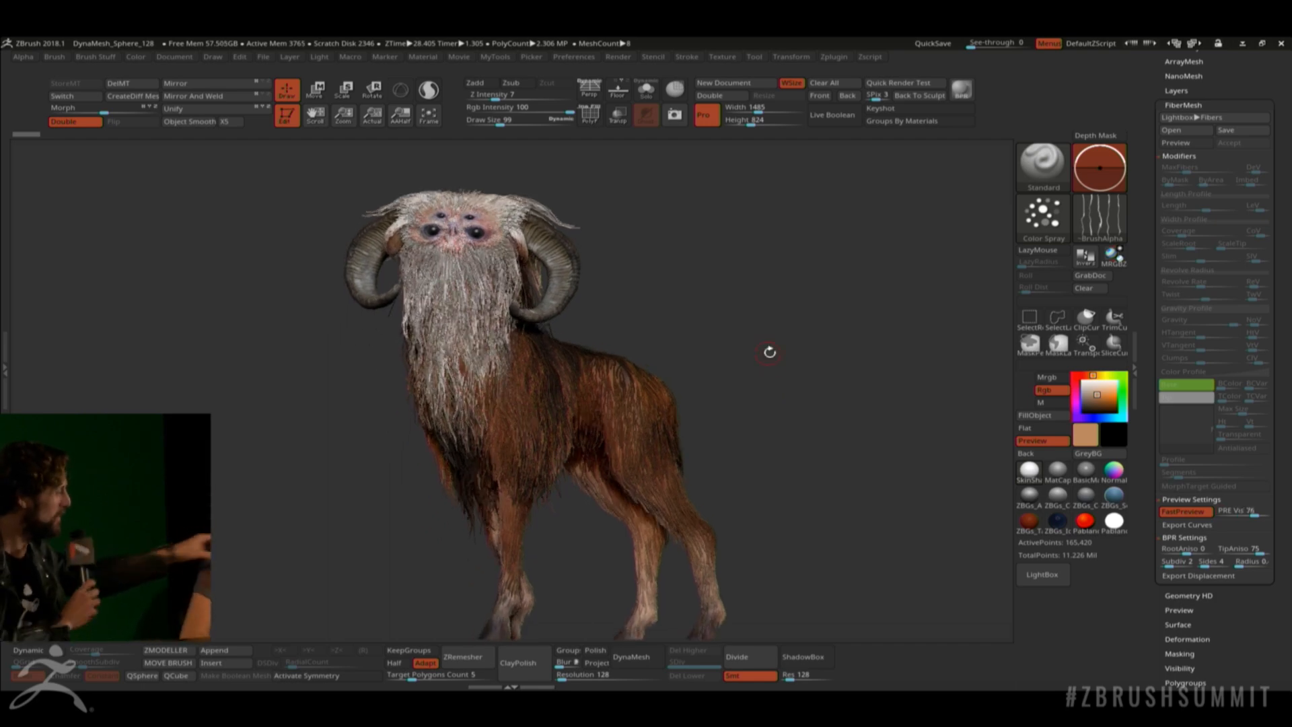